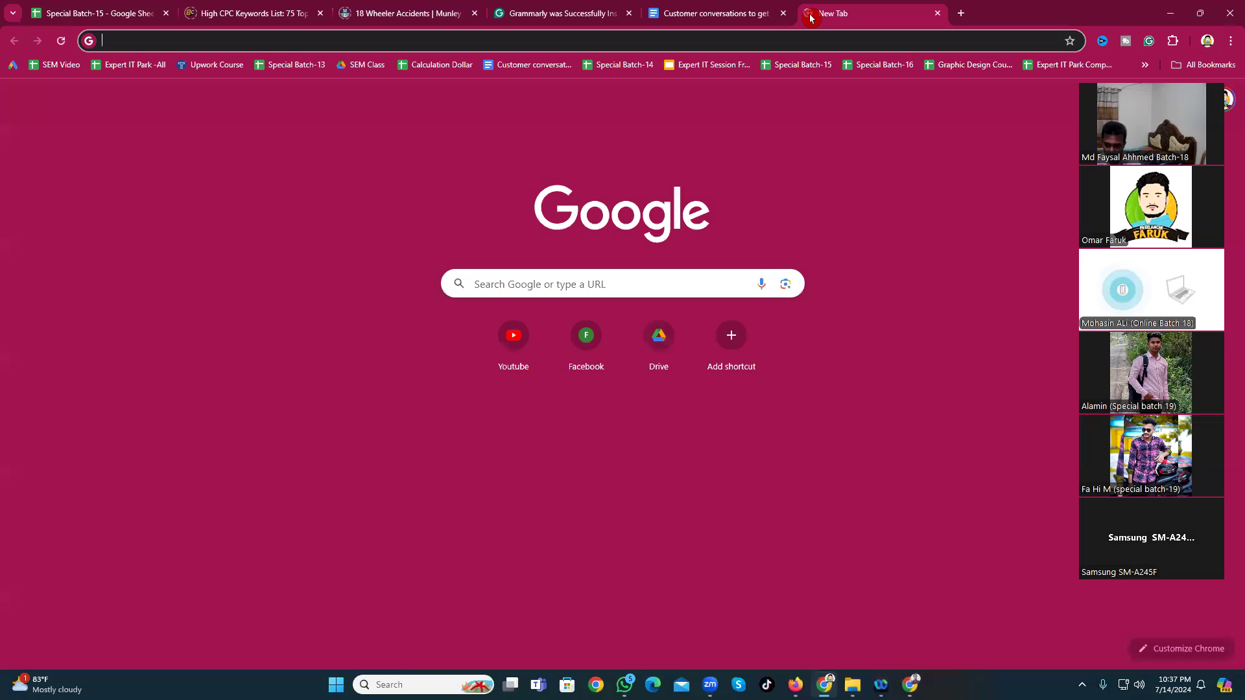
Step: Enter 'sites' in Chrome's address bar and load sites.google.com
{"action": "key", "text": "ctrl+l"}
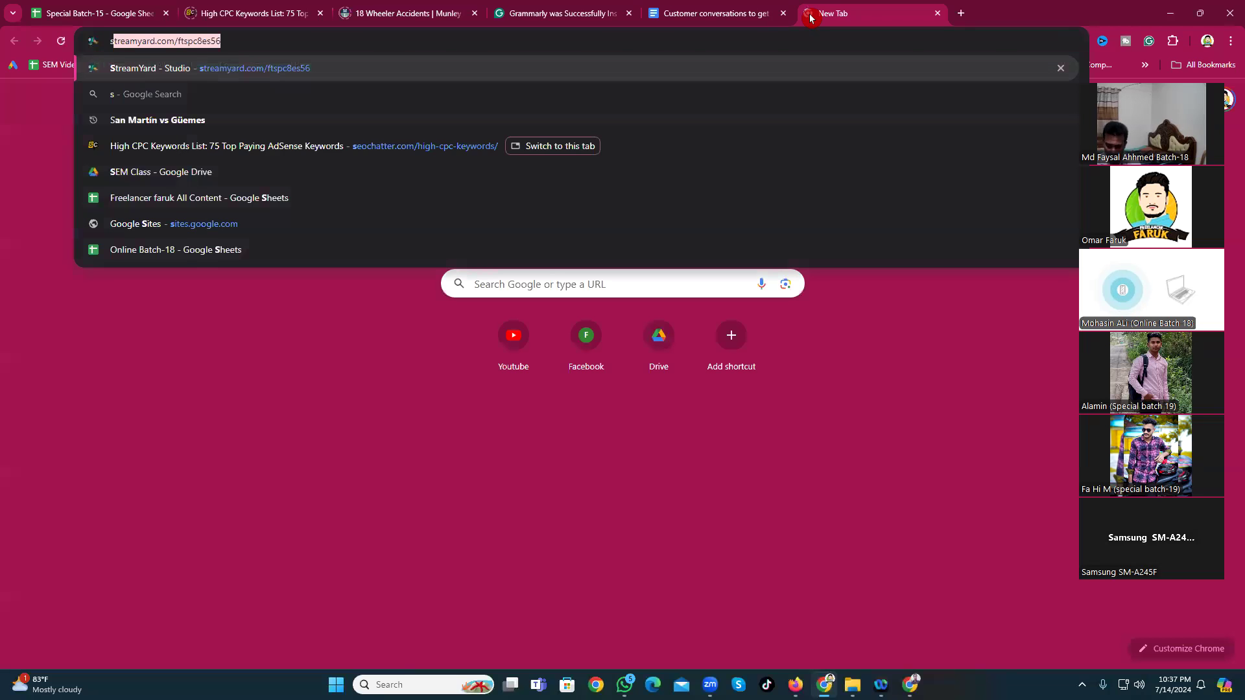
{"action": "type", "text": "sl"}
{"action": "key", "text": "BackSpace"}
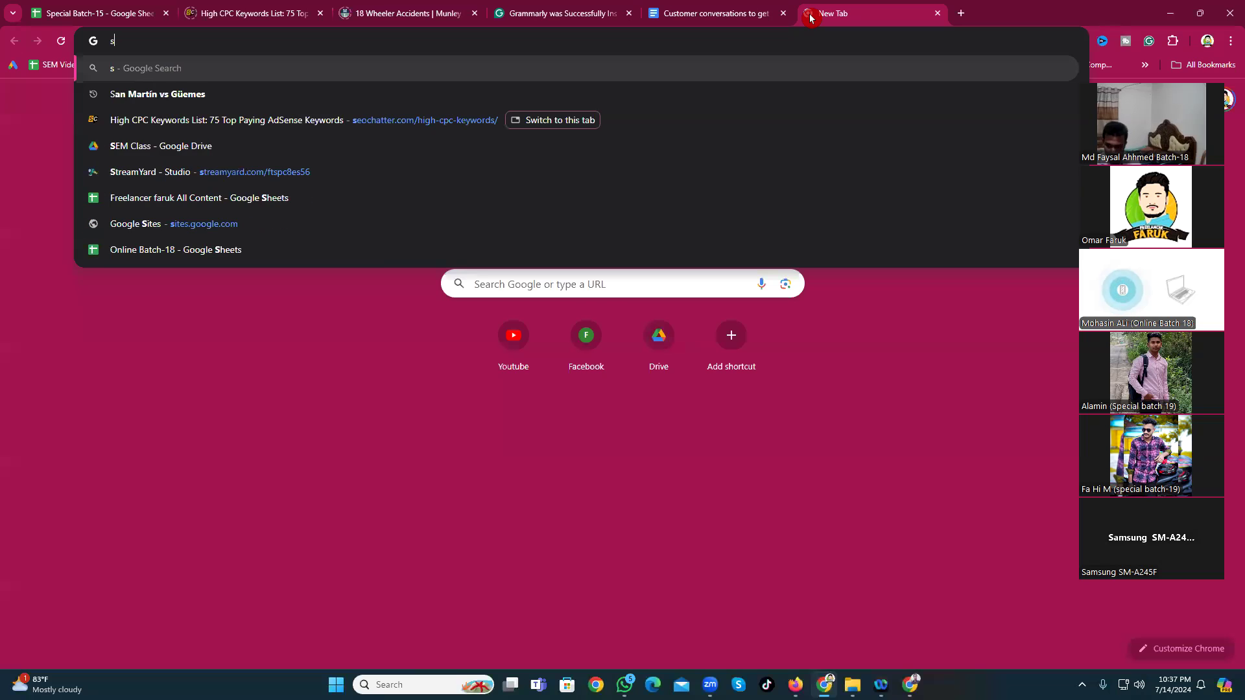
{"action": "type", "text": "ites"}
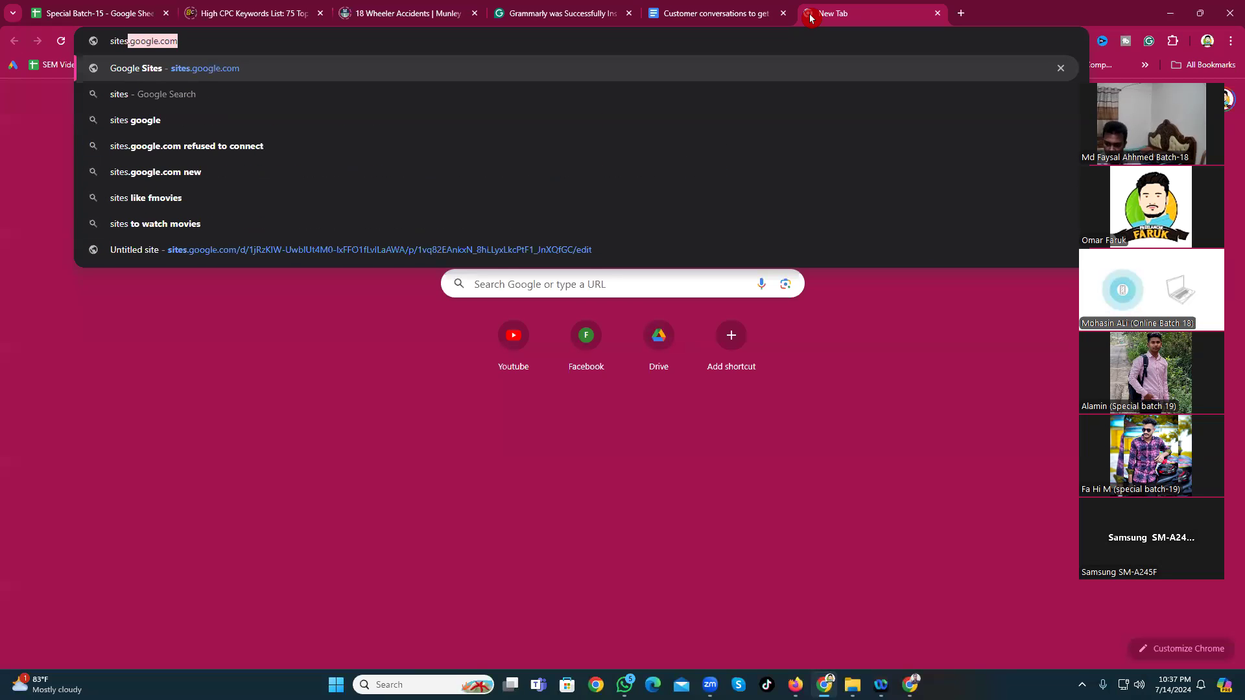
{"action": "key", "text": "Return"}
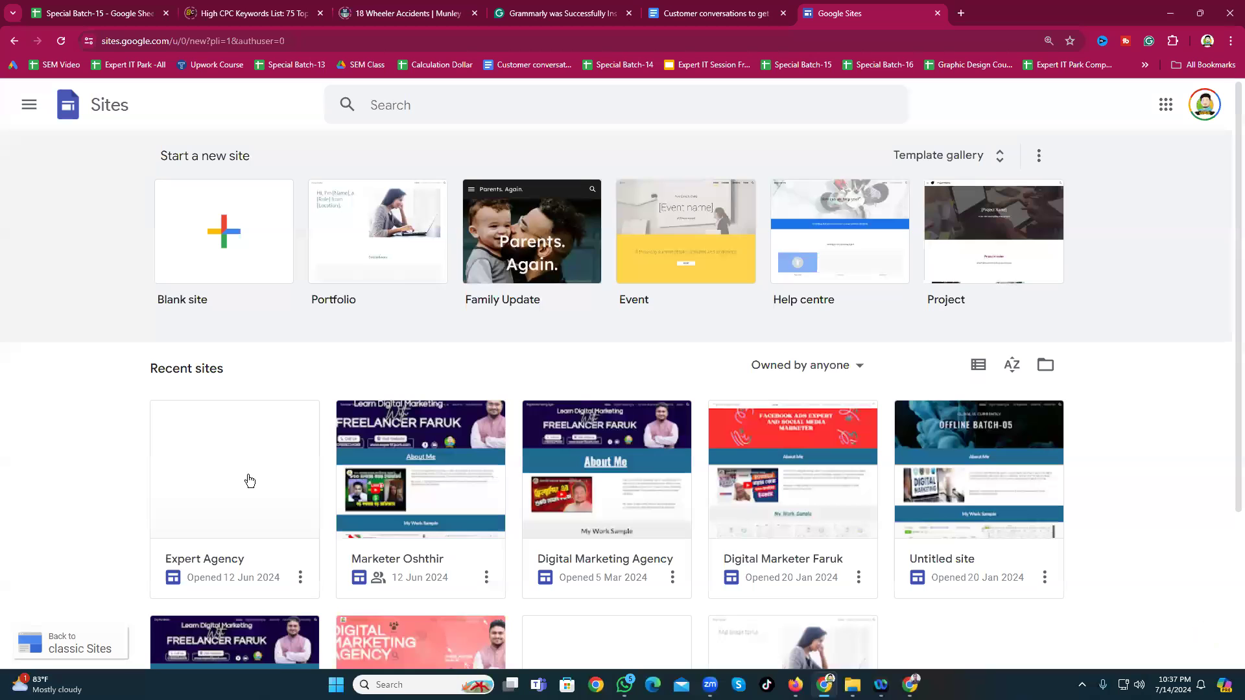
Step: Scroll the Recent sites list and briefly switch to Firefox and back to Chrome
{"action": "scroll", "coordinate": [249, 480], "scroll_direction": "down", "scroll_amount": 4}
{"action": "scroll", "coordinate": [249, 480], "scroll_direction": "up", "scroll_amount": 4}
{"action": "left_click", "coordinate": [40, 369]}
{"action": "left_click", "coordinate": [796, 684]}
{"action": "left_click", "coordinate": [94, 388]}
Step: Open the Digital Marketing Agency site card in the editor
{"action": "scroll", "coordinate": [876, 422], "scroll_direction": "down", "scroll_amount": 3}
{"action": "scroll", "coordinate": [625, 447], "scroll_direction": "up", "scroll_amount": 1}
{"action": "scroll", "coordinate": [564, 418], "scroll_direction": "up", "scroll_amount": 1}
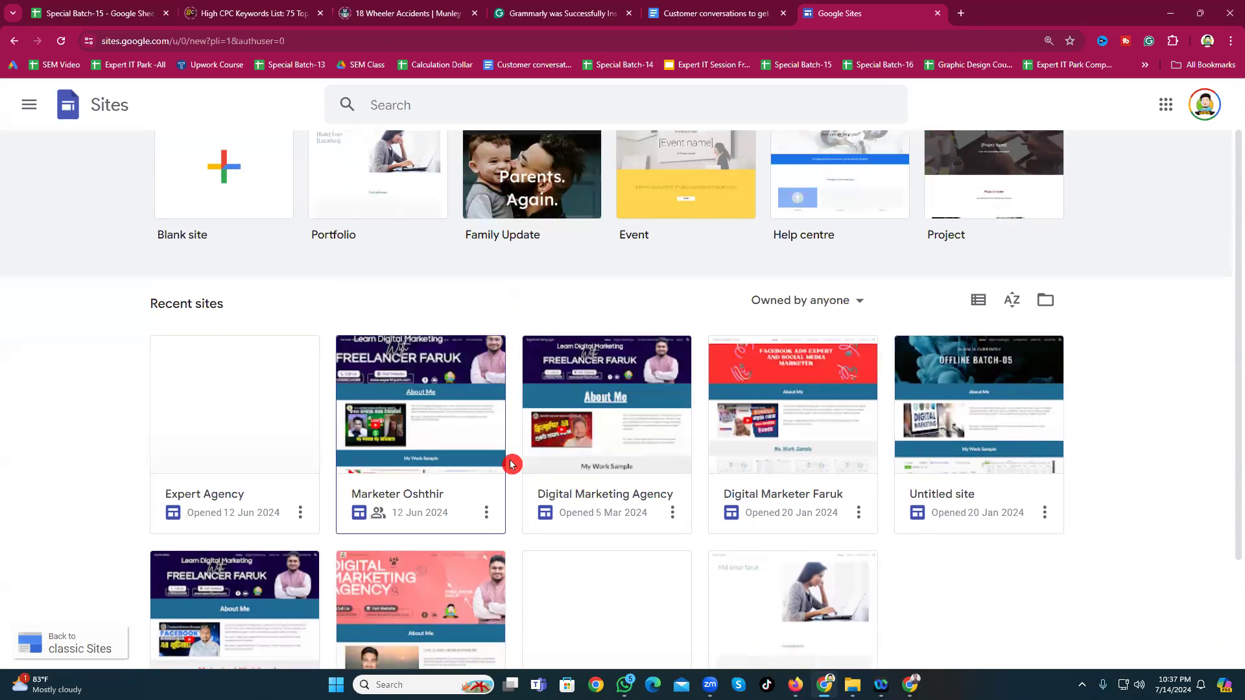
{"action": "scroll", "coordinate": [512, 464], "scroll_direction": "down", "scroll_amount": 2}
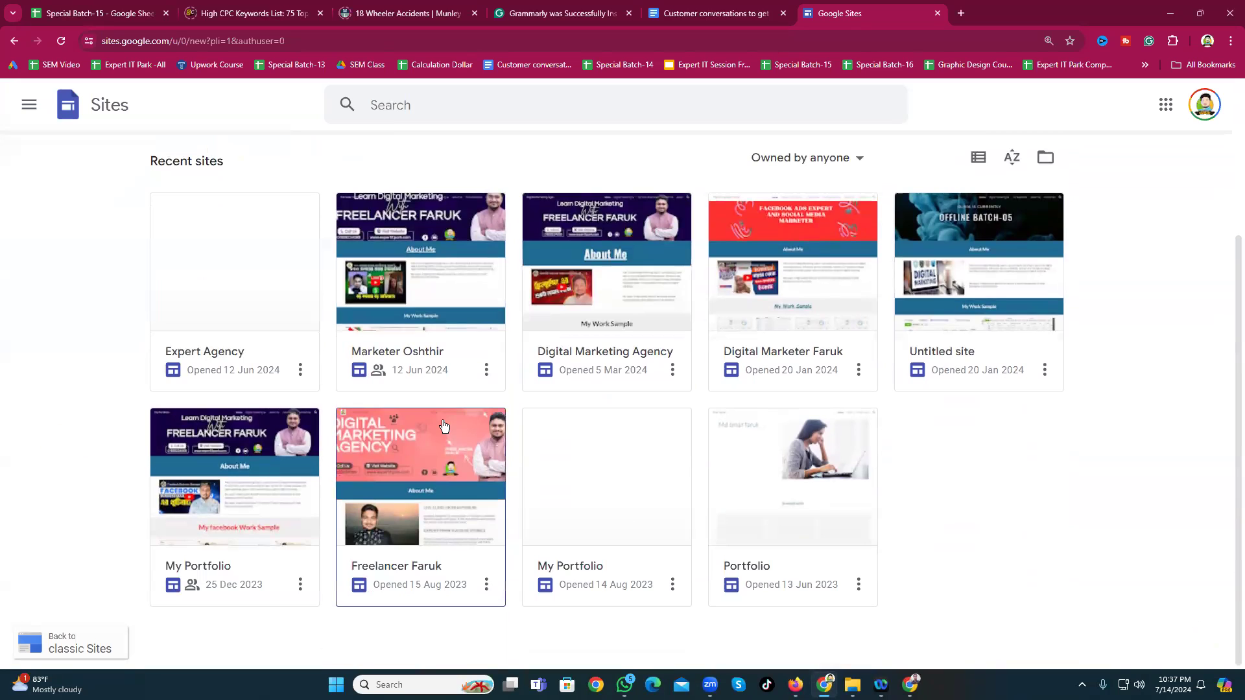
{"action": "left_click", "coordinate": [630, 382]}
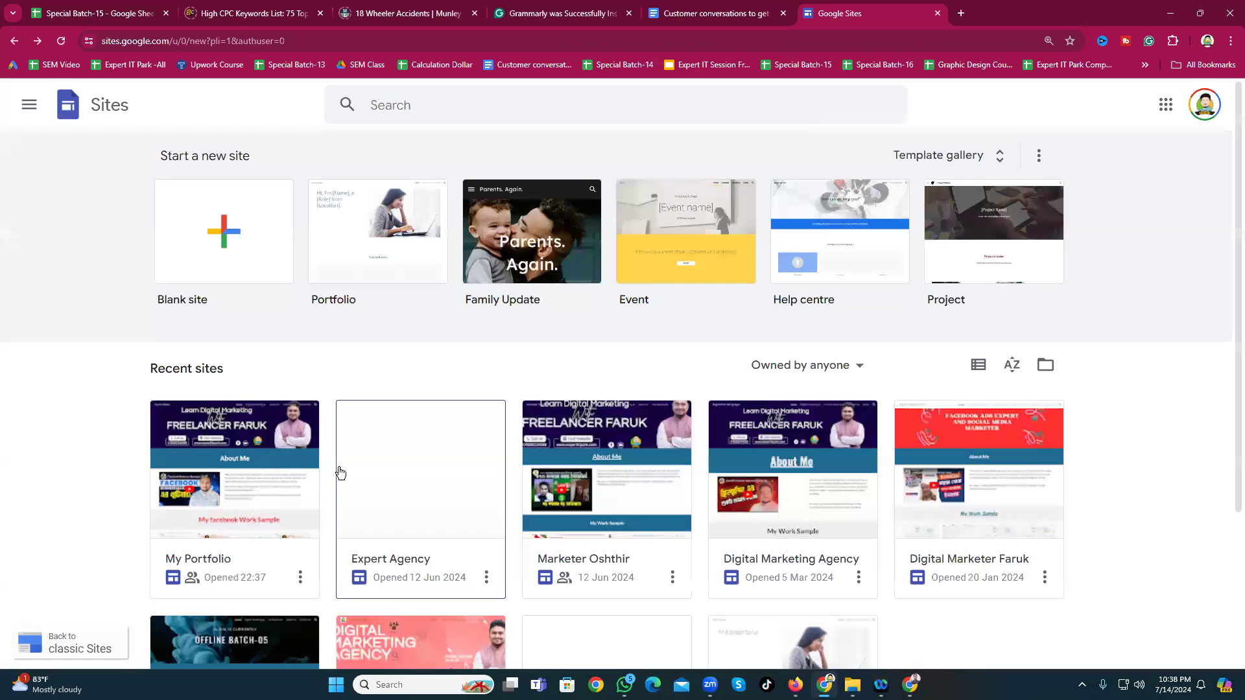
{"action": "left_click", "coordinate": [806, 476]}
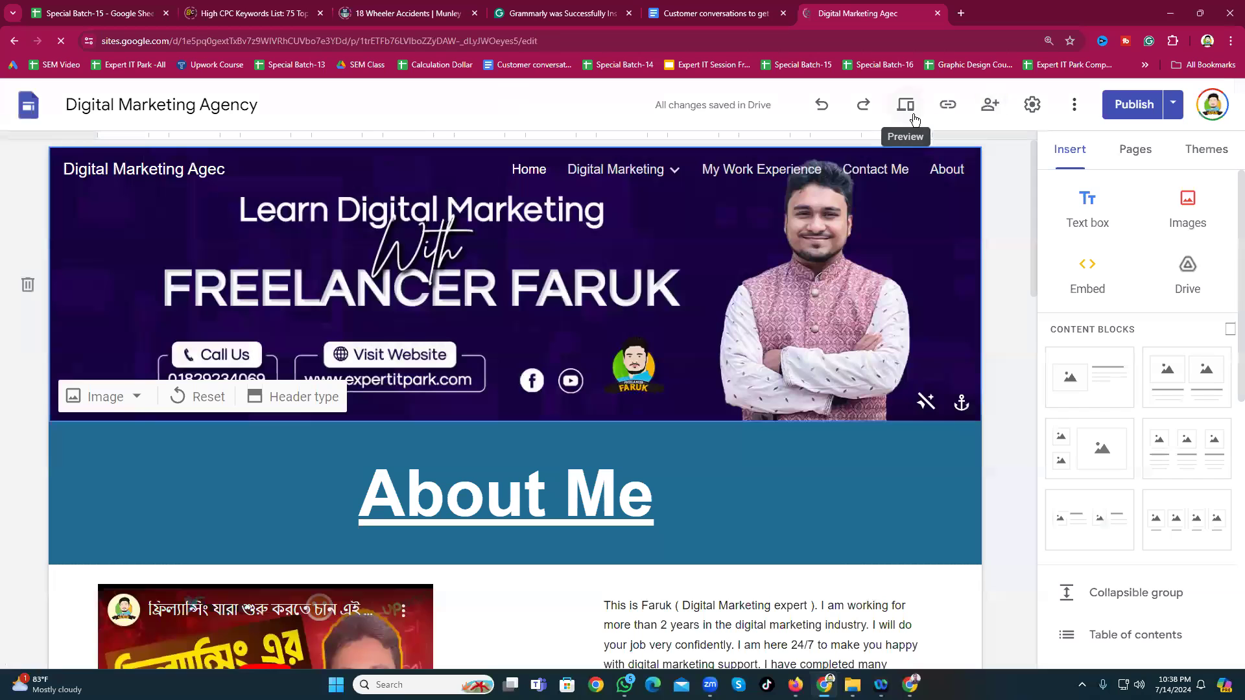
Step: Open the Preview of the Digital Marketing Agency site and scroll through it
{"action": "left_click", "coordinate": [906, 106]}
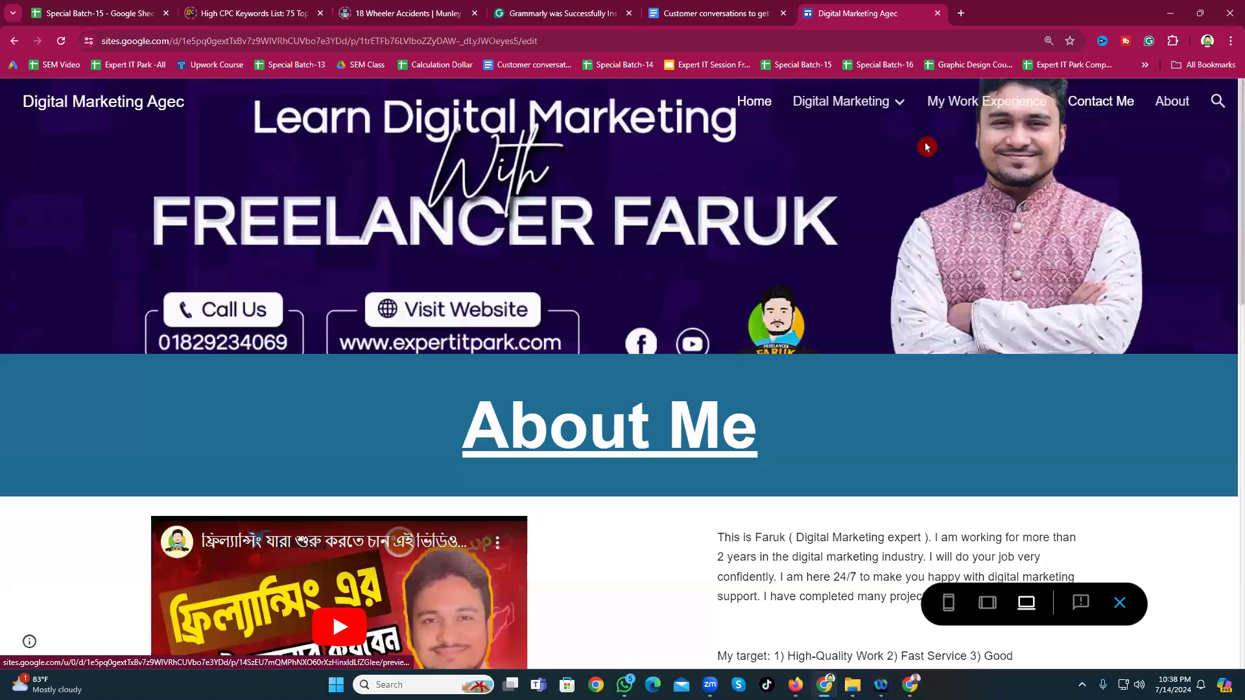
{"action": "mouse_move", "coordinate": [876, 120]}
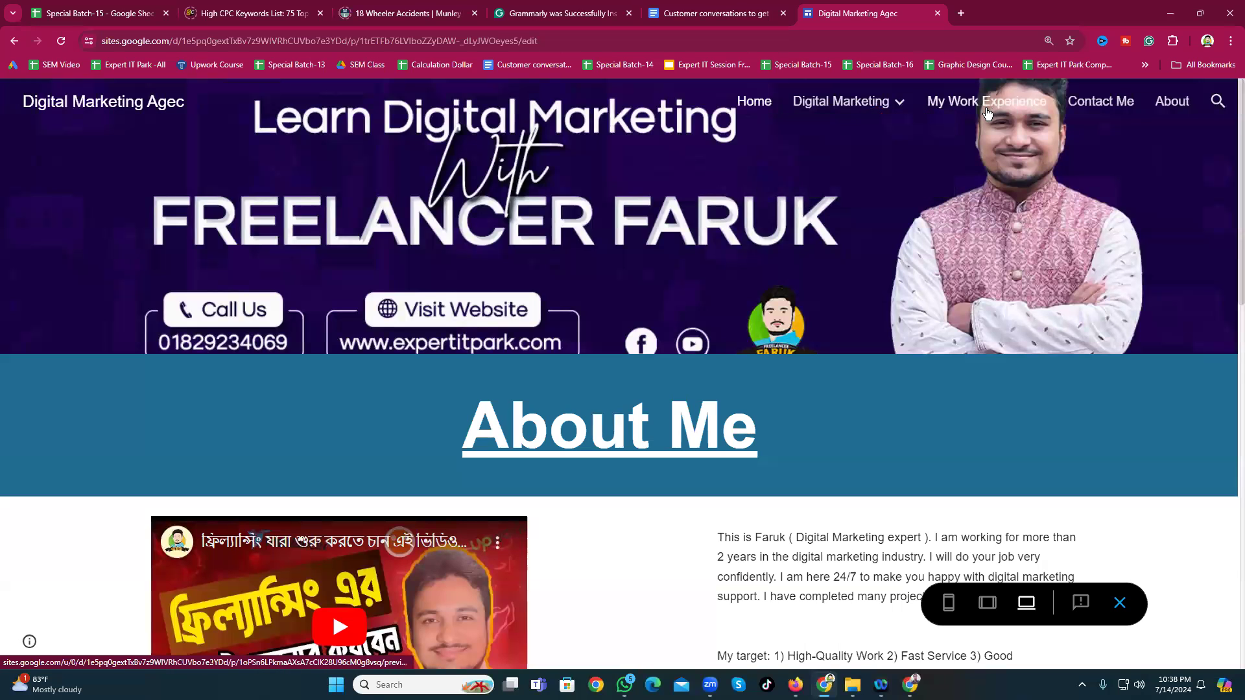
{"action": "scroll", "coordinate": [332, 479], "scroll_direction": "down", "scroll_amount": 4}
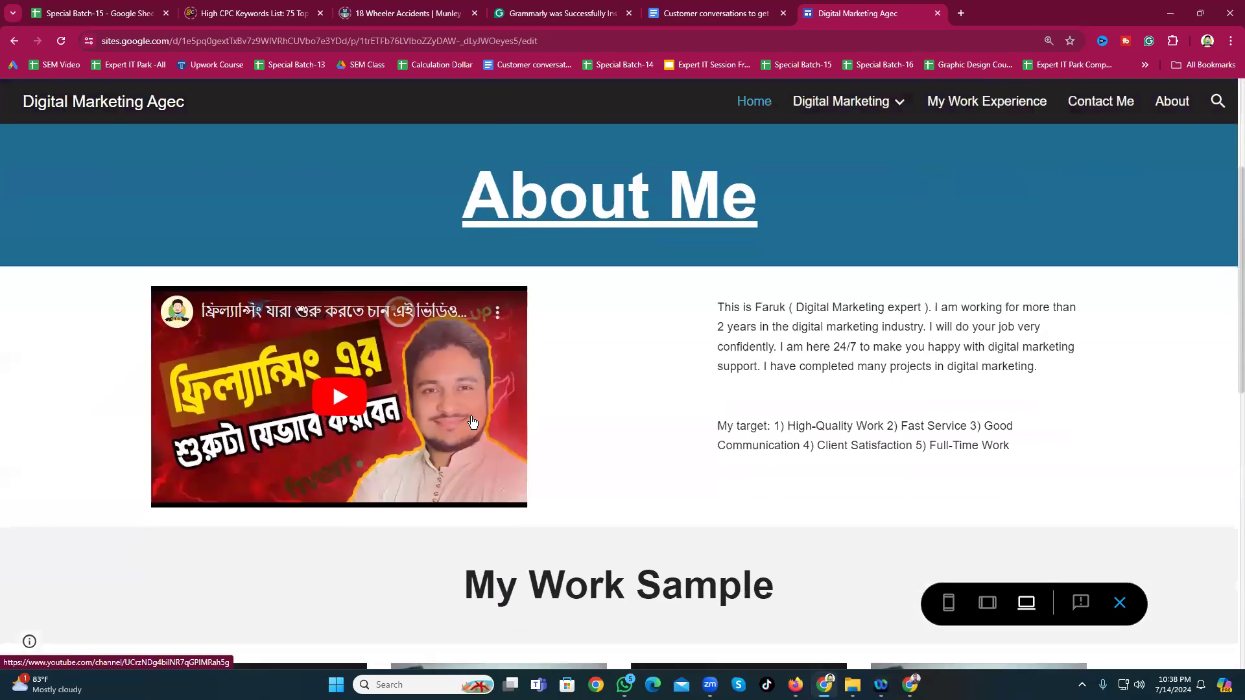
{"action": "scroll", "coordinate": [472, 422], "scroll_direction": "down", "scroll_amount": 2}
{"action": "scroll", "coordinate": [570, 444], "scroll_direction": "up", "scroll_amount": 5}
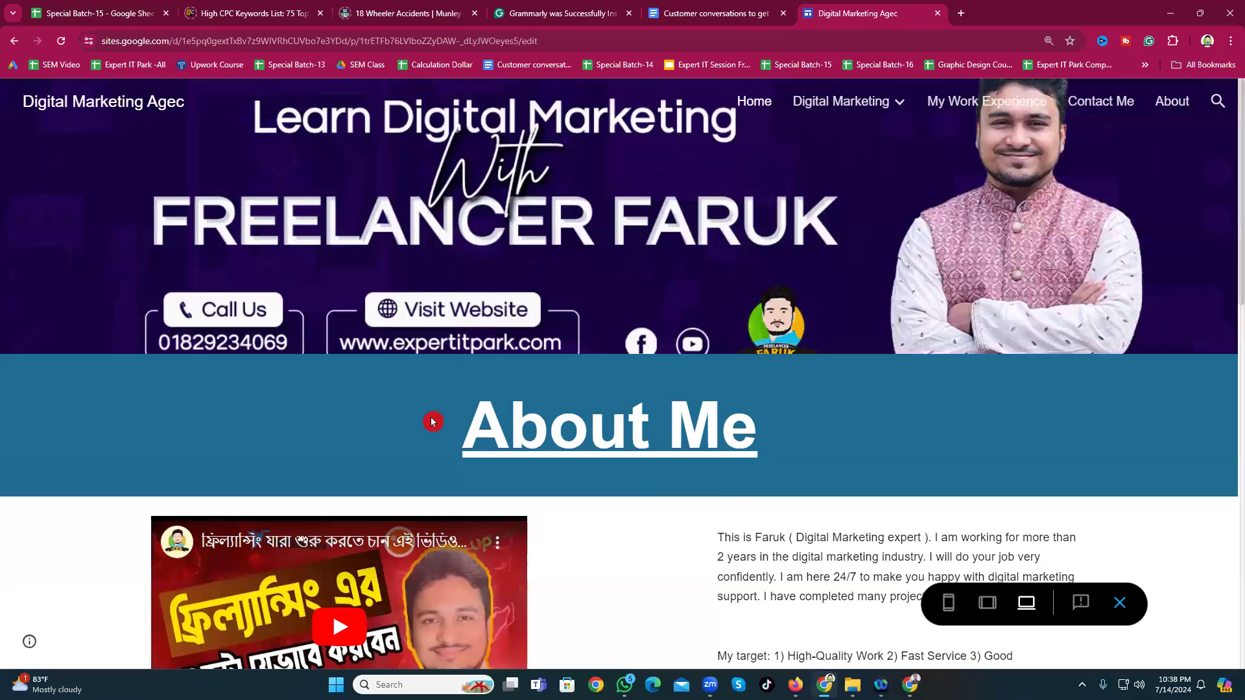
Step: Capture the banner and About Me area, box the heading in red, then discard the capture
{"action": "key", "text": "Print"}
{"action": "left_click_drag", "start_coordinate": [214, 297], "coordinate": [917, 519]}
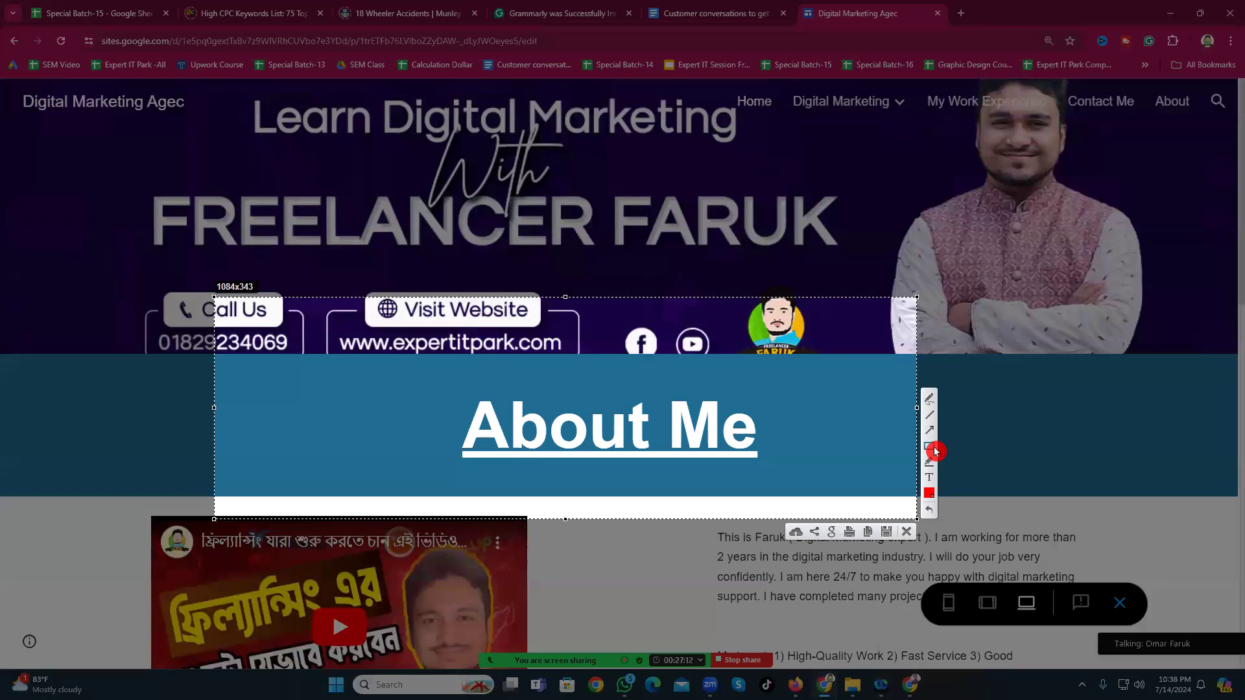
{"action": "mouse_move", "coordinate": [431, 376]}
{"action": "left_mouse_down"}
{"action": "mouse_move", "coordinate": [684, 478]}
{"action": "mouse_move", "coordinate": [871, 512]}
{"action": "left_mouse_up"}
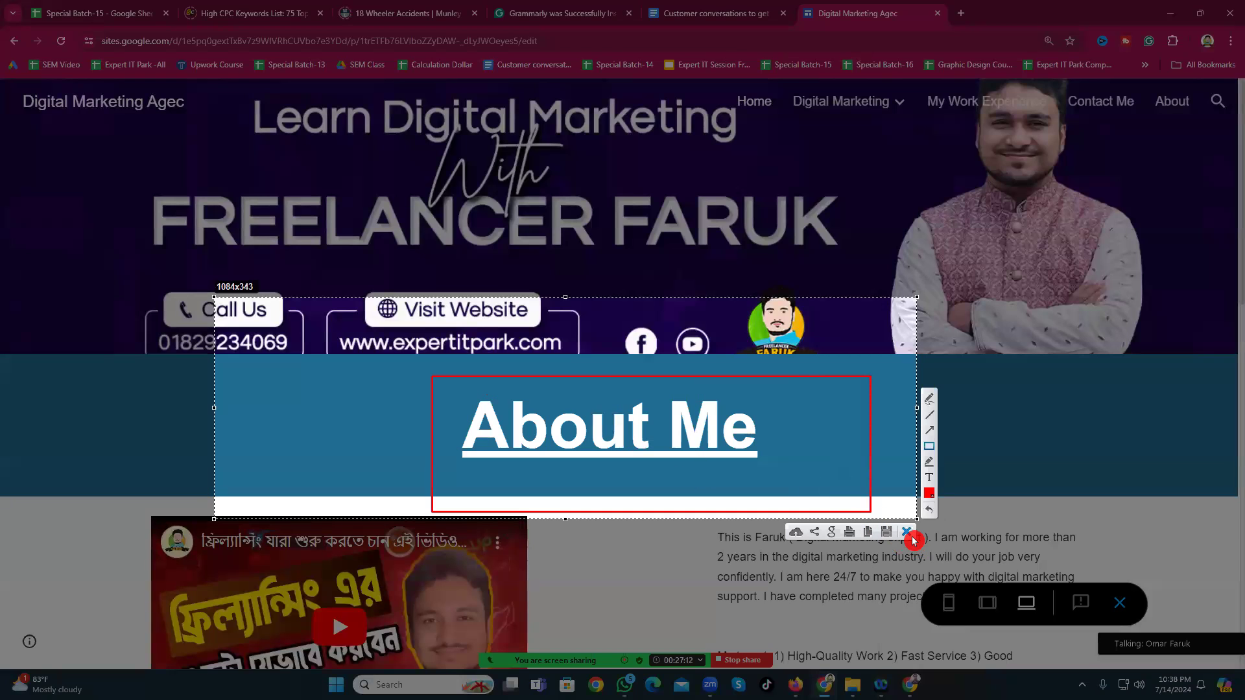
{"action": "key", "text": "Escape"}
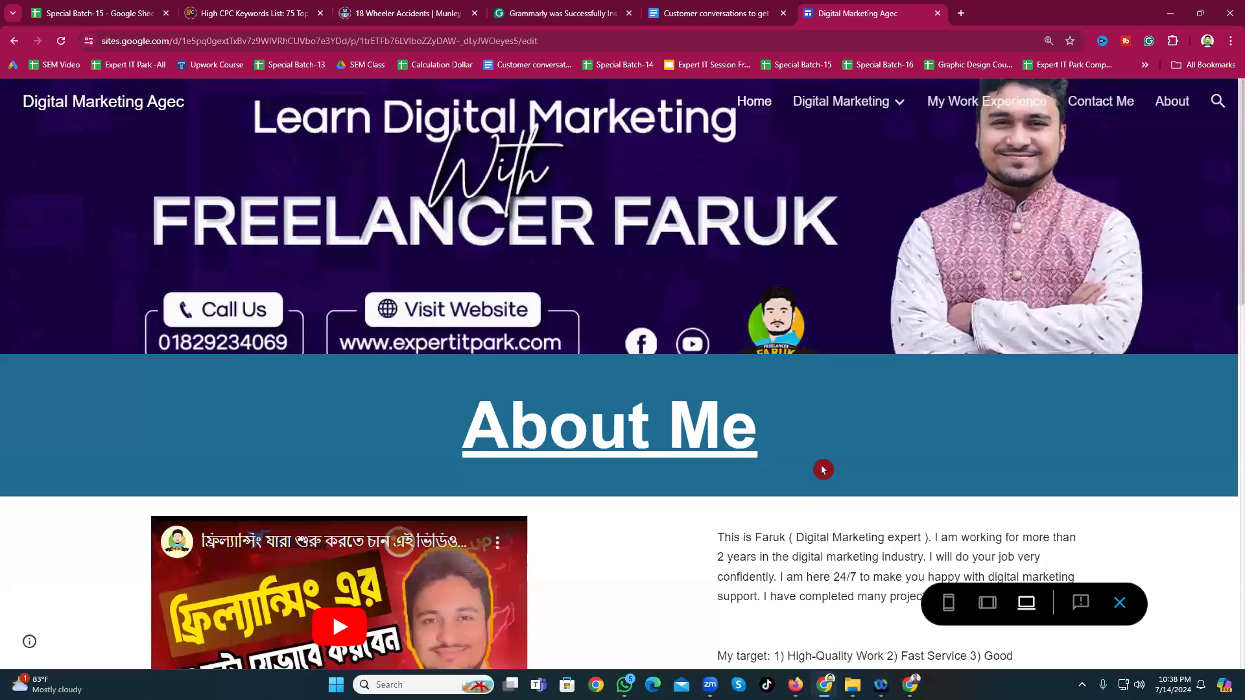
Step: Select and deselect the two About Me paragraphs while scrolling the preview
{"action": "scroll", "coordinate": [723, 456], "scroll_direction": "down", "scroll_amount": 4}
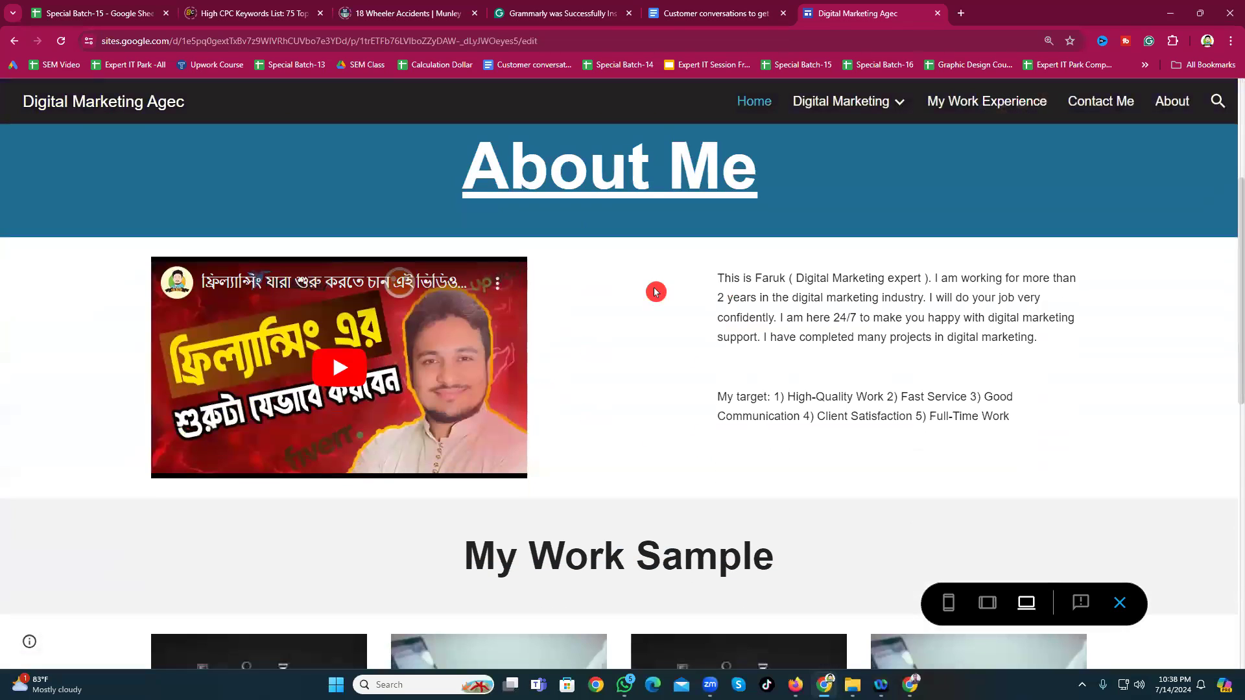
{"action": "left_click_drag", "start_coordinate": [713, 280], "coordinate": [1018, 418]}
{"action": "left_click", "coordinate": [712, 295]}
{"action": "left_click_drag", "start_coordinate": [718, 289], "coordinate": [1077, 422]}
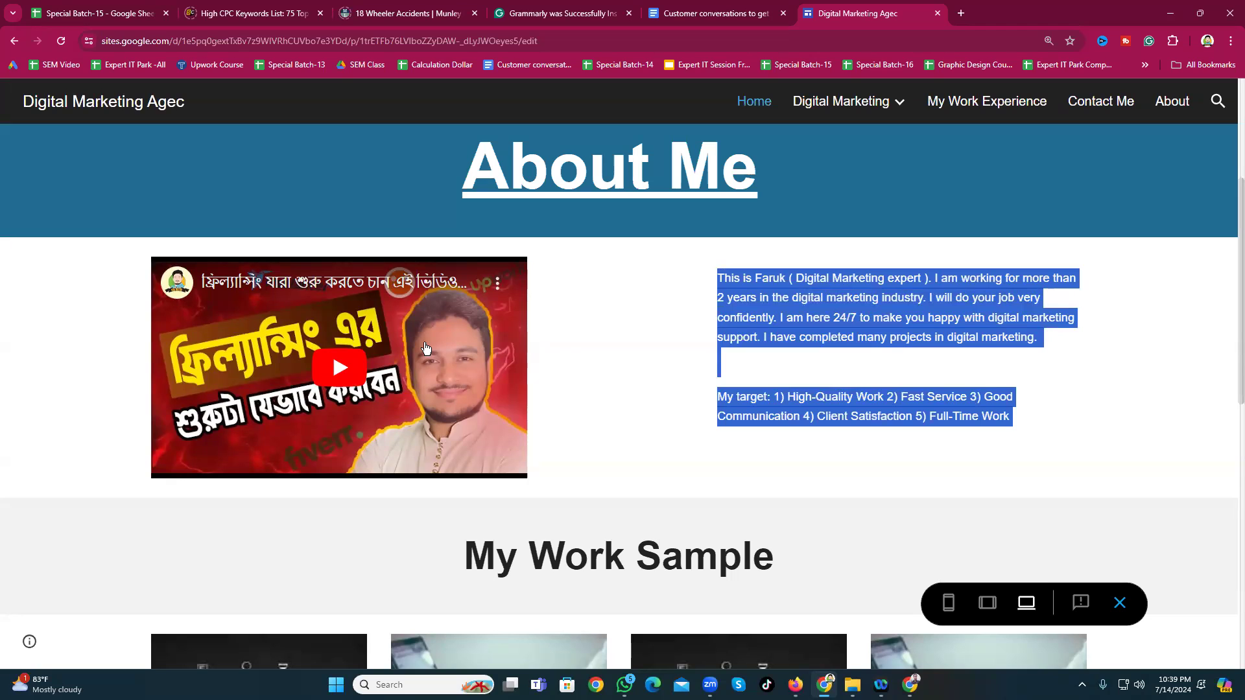
{"action": "left_click", "coordinate": [608, 421]}
{"action": "scroll", "coordinate": [686, 382], "scroll_direction": "up", "scroll_amount": 4}
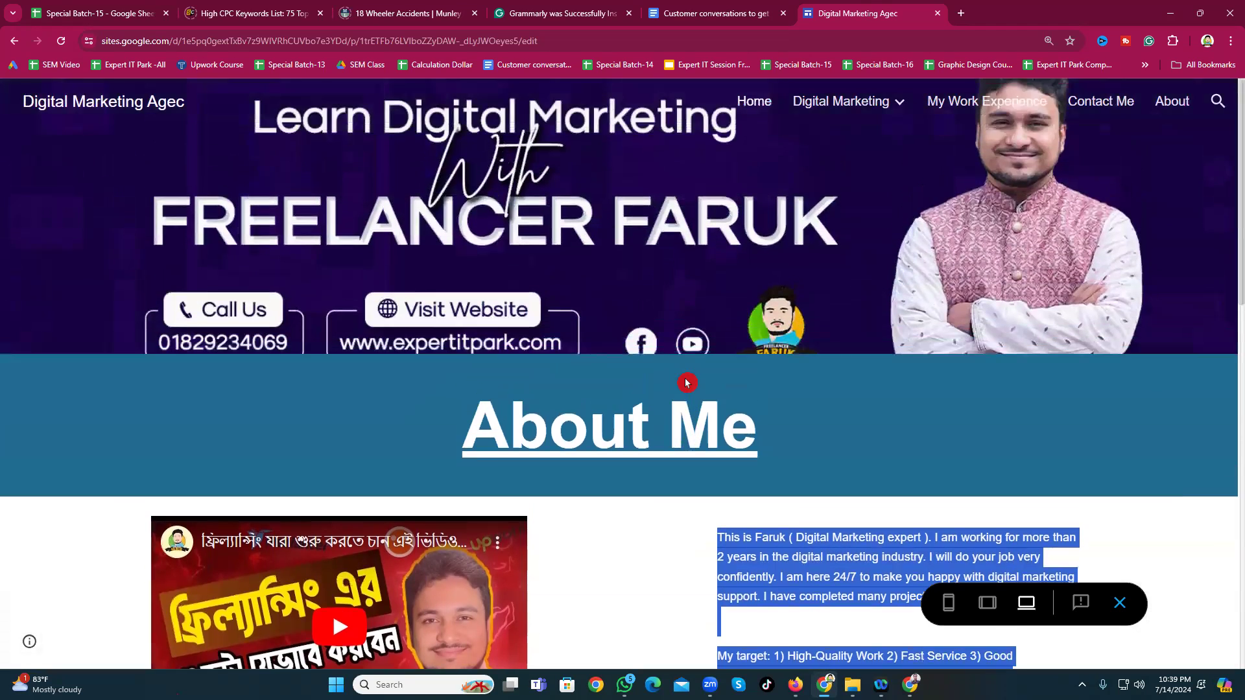
{"action": "left_click", "coordinate": [155, 523]}
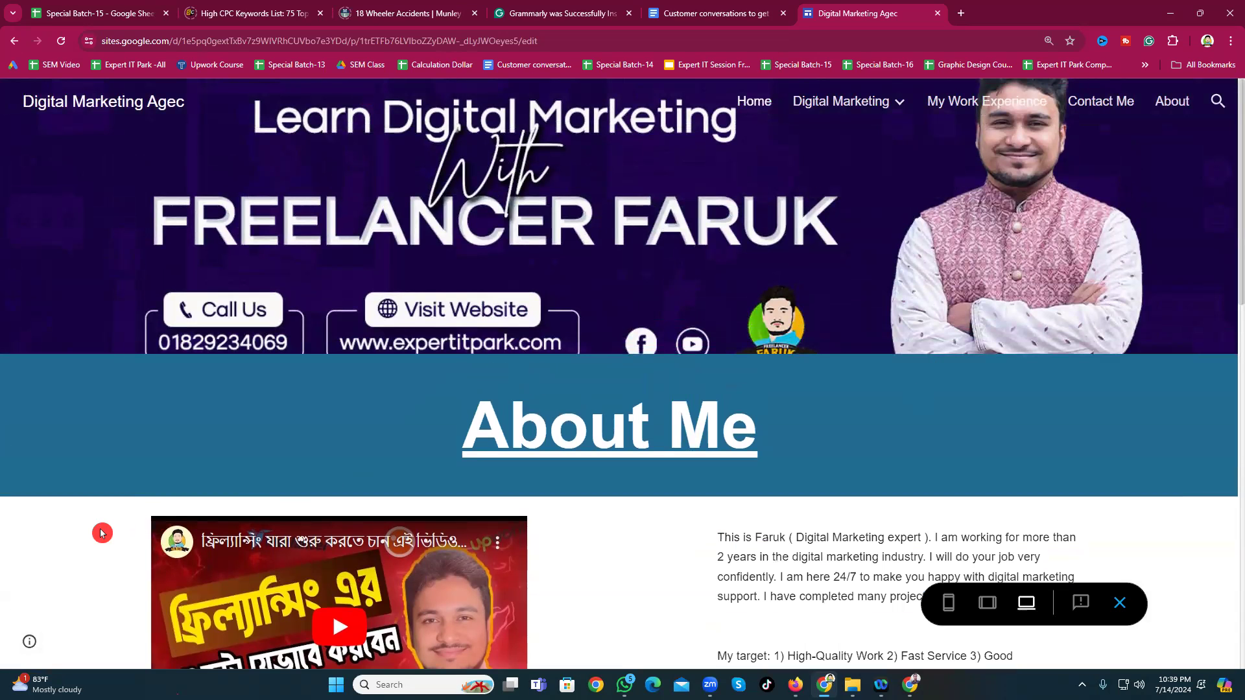
{"action": "scroll", "coordinate": [559, 426], "scroll_direction": "down", "scroll_amount": 10}
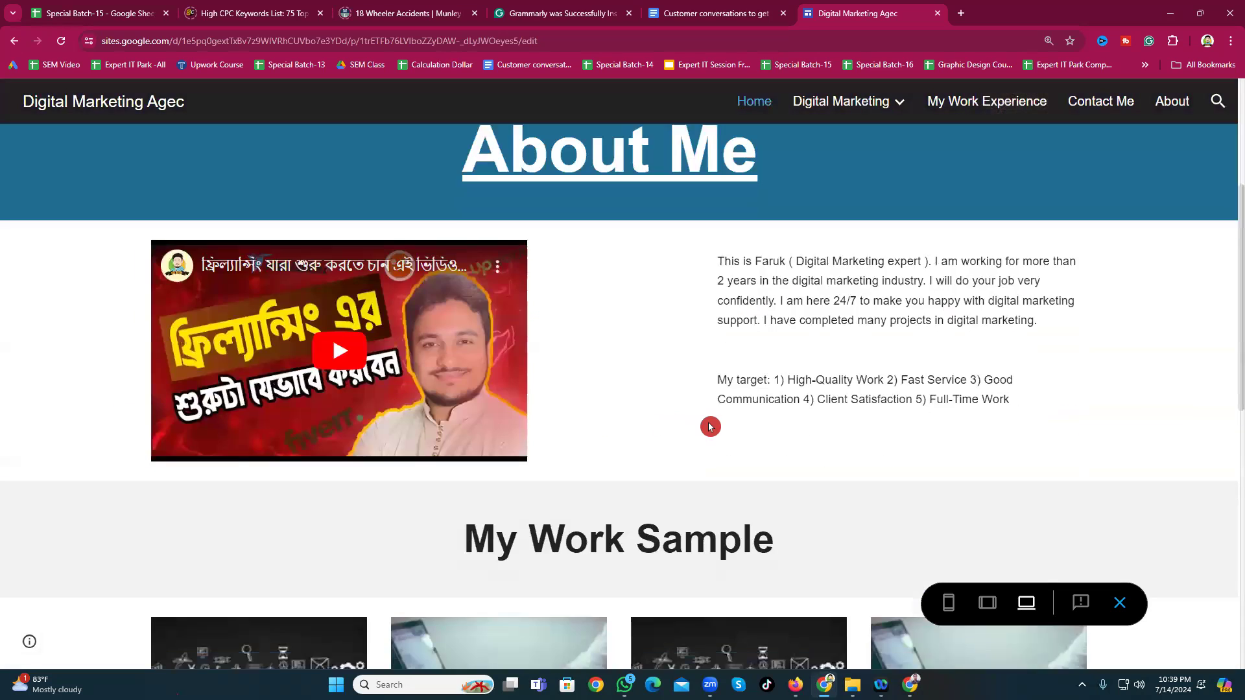
{"action": "scroll", "coordinate": [720, 354], "scroll_direction": "up", "scroll_amount": 3}
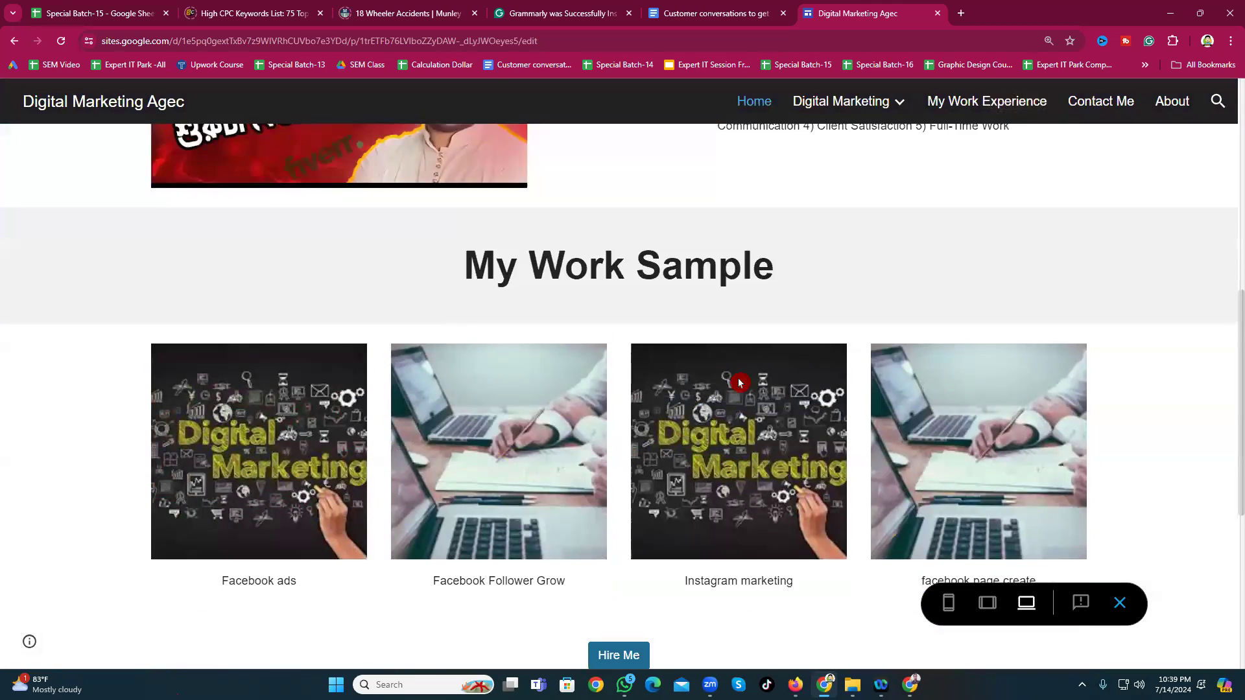
{"action": "scroll", "coordinate": [475, 411], "scroll_direction": "down", "scroll_amount": 3}
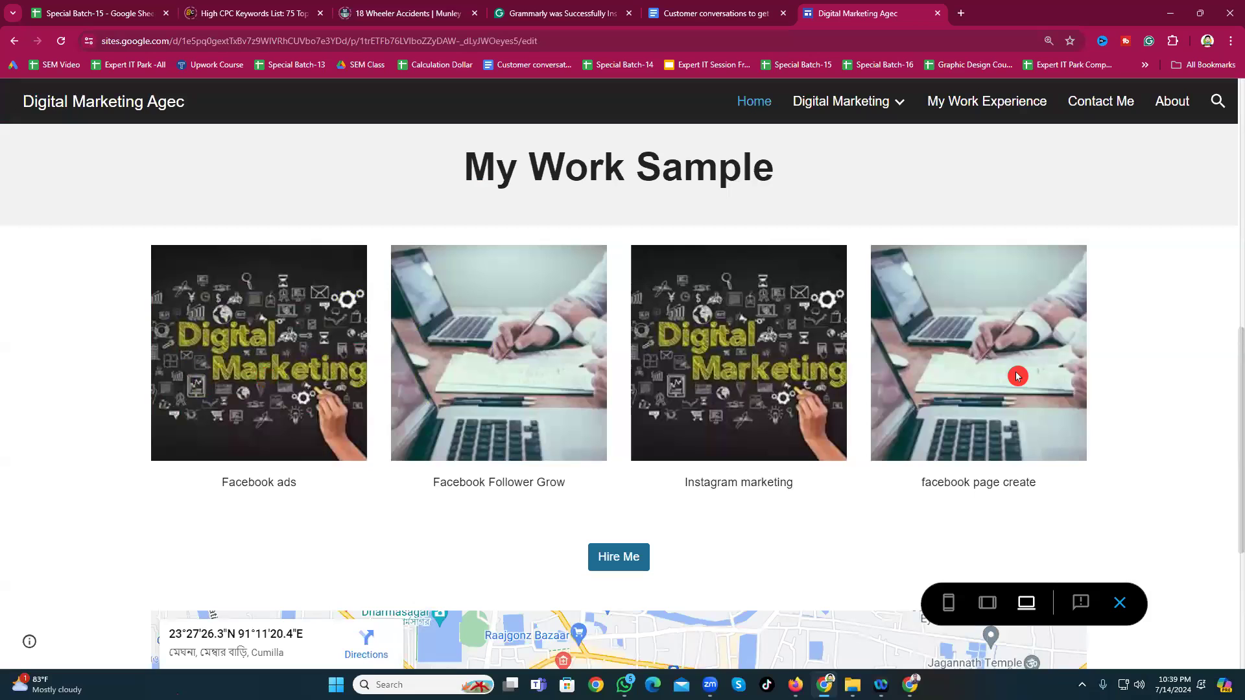
Step: In a new tab, search Google for 'facebook ads' and show image results
{"action": "left_click", "coordinate": [961, 13]}
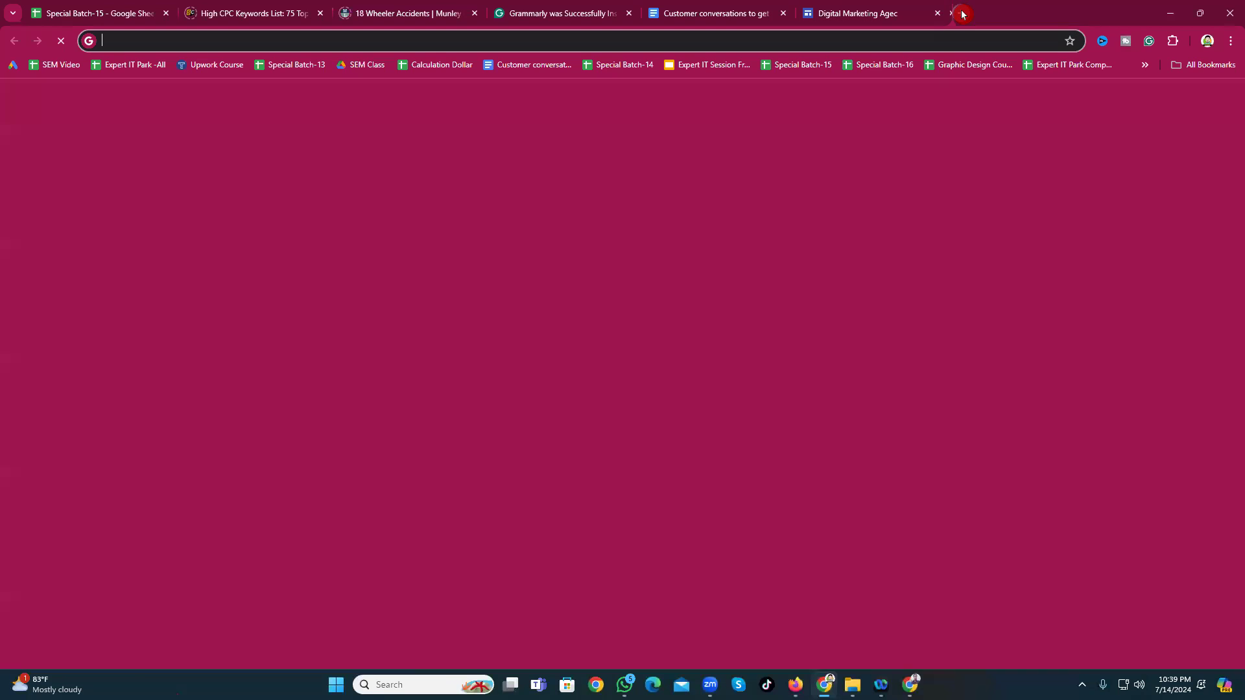
{"action": "type", "text": "fa"}
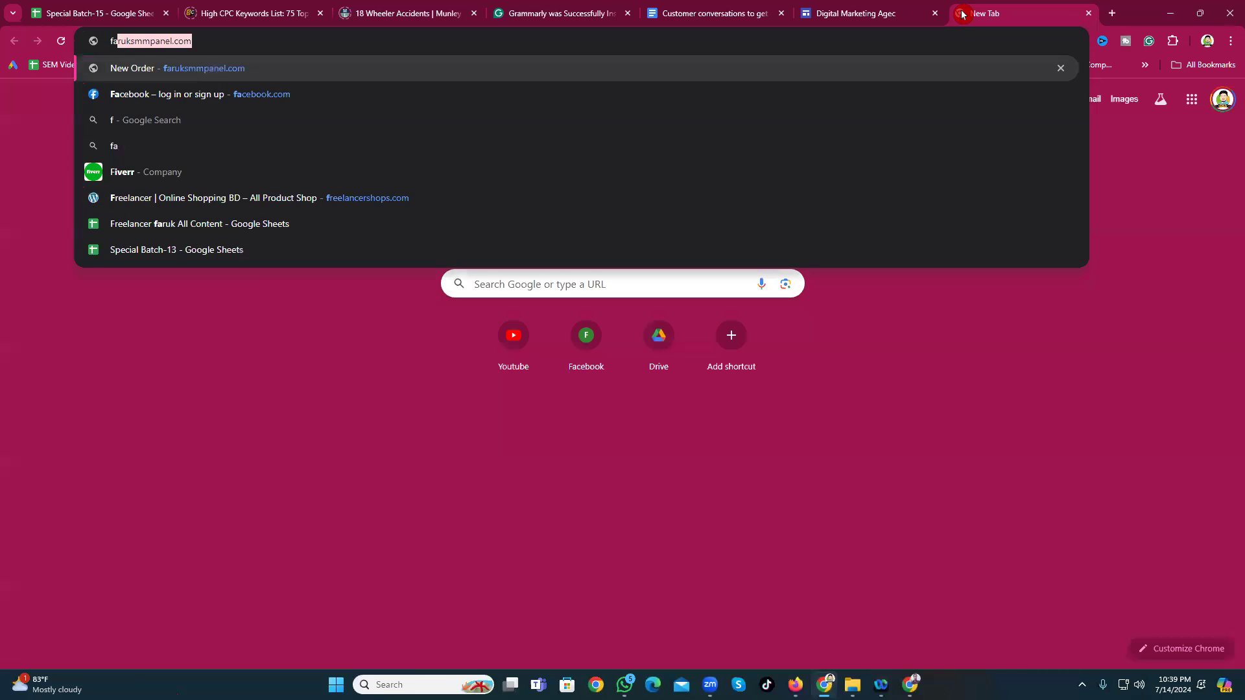
{"action": "type", "text": "cebook ads"}
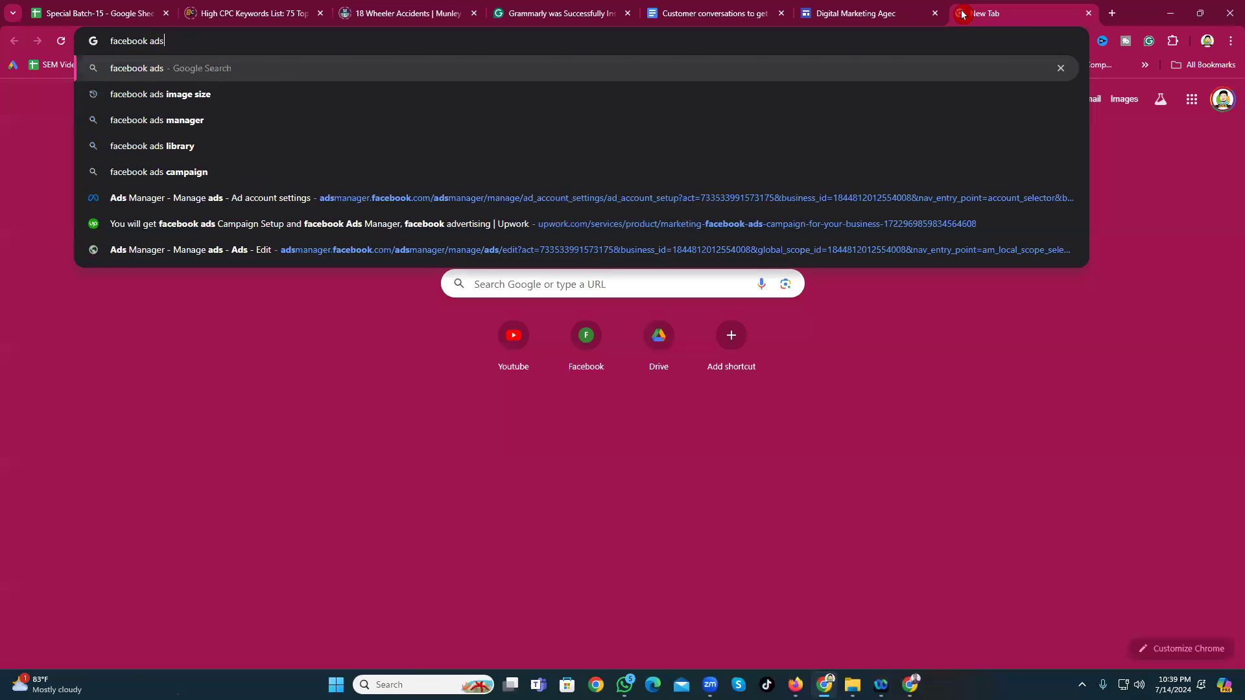
{"action": "key", "text": "Return"}
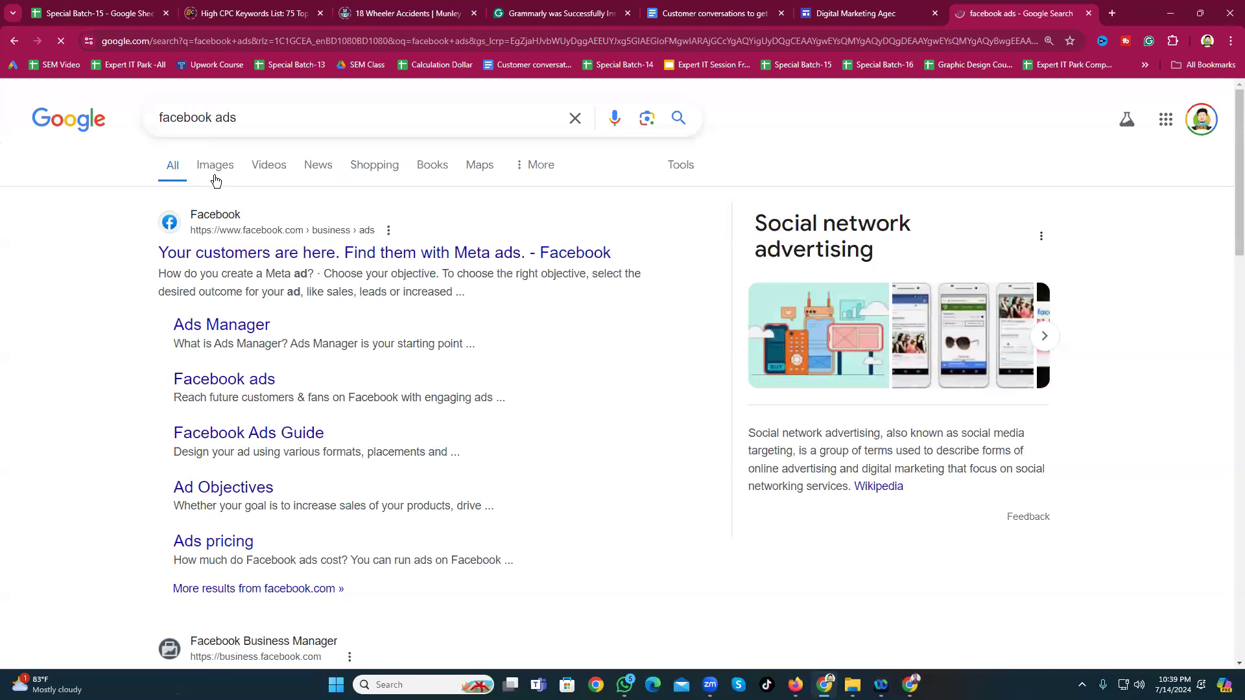
{"action": "left_click", "coordinate": [216, 166]}
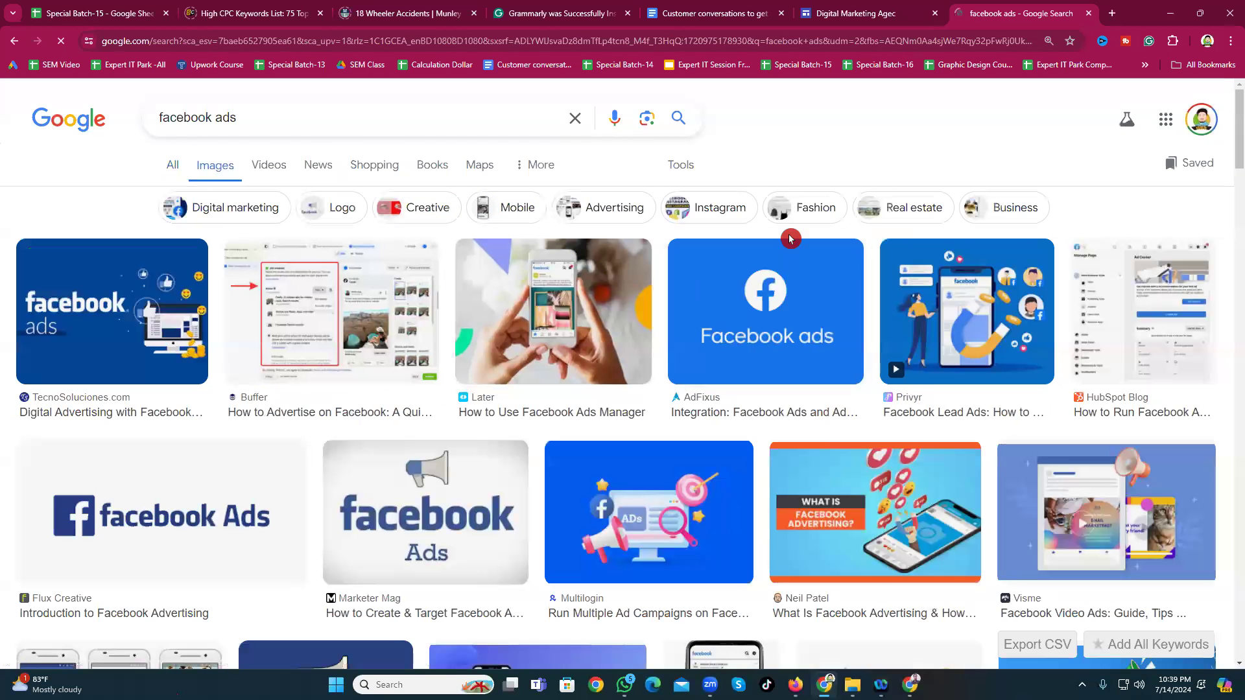
Step: Preview the Hootsuite '9 Facebook Ad Tools' image, then dismiss its right-click menu
{"action": "scroll", "coordinate": [729, 410], "scroll_direction": "down", "scroll_amount": 7}
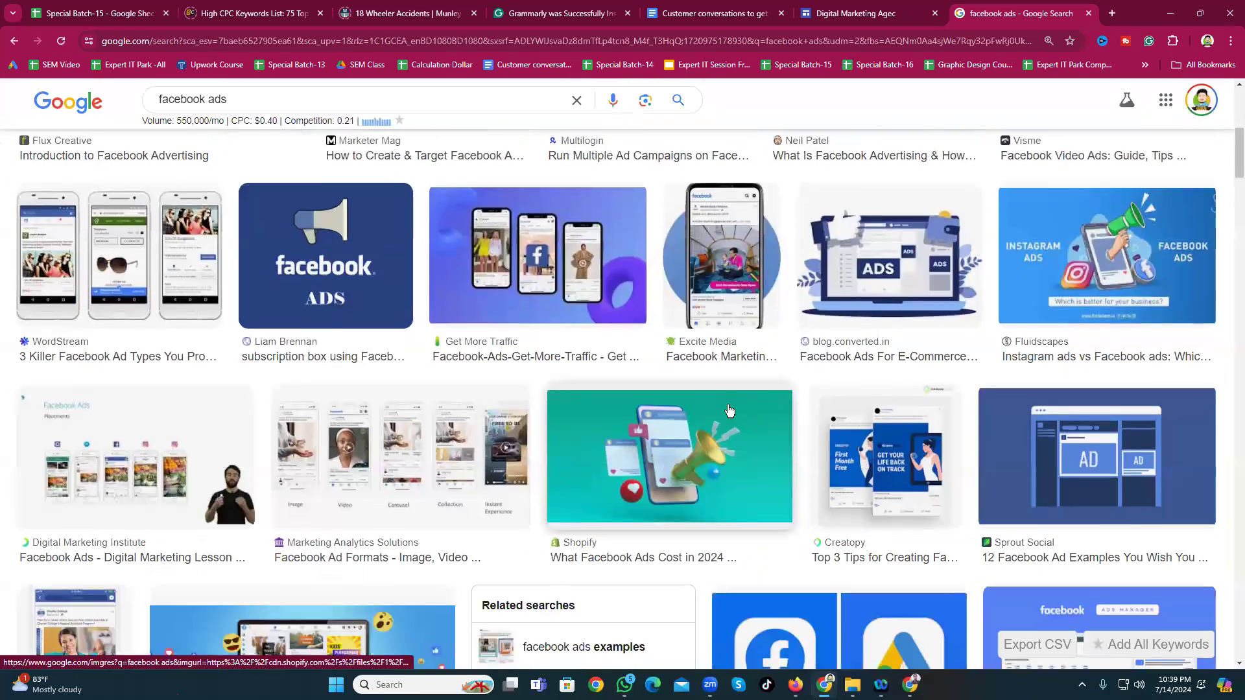
{"action": "scroll", "coordinate": [729, 410], "scroll_direction": "down", "scroll_amount": 7}
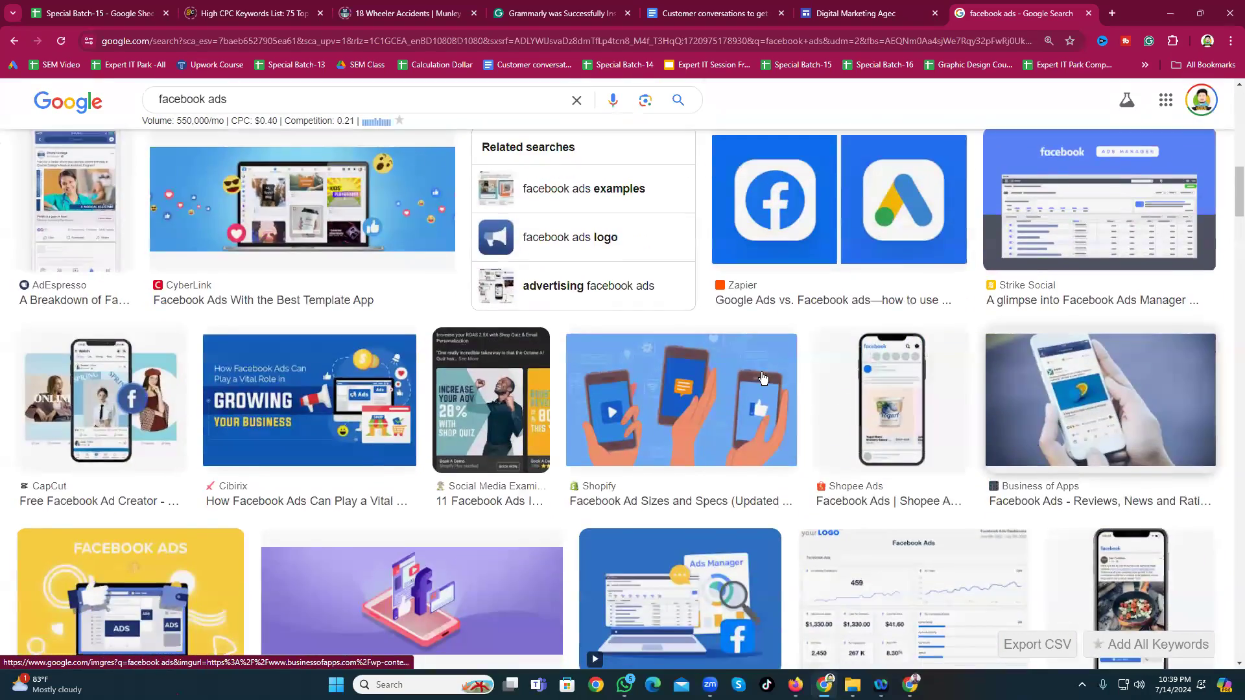
{"action": "scroll", "coordinate": [762, 378], "scroll_direction": "down", "scroll_amount": 7}
{"action": "left_click", "coordinate": [309, 422]}
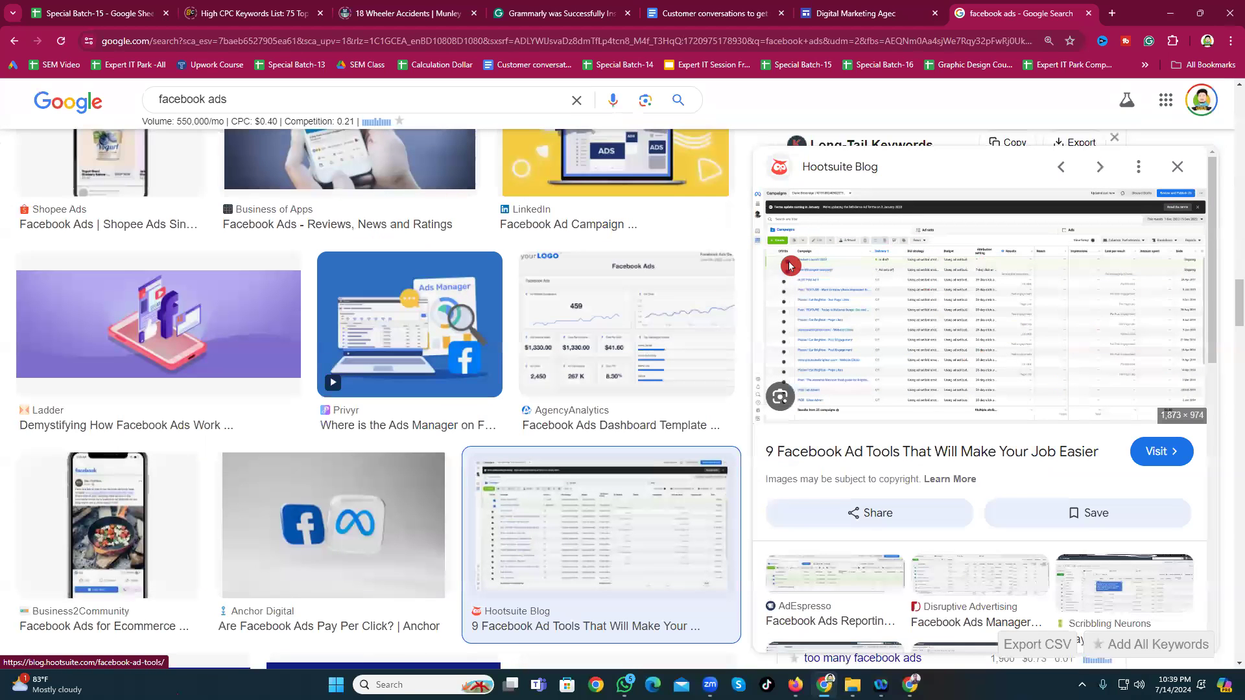
{"action": "right_click", "coordinate": [912, 266]}
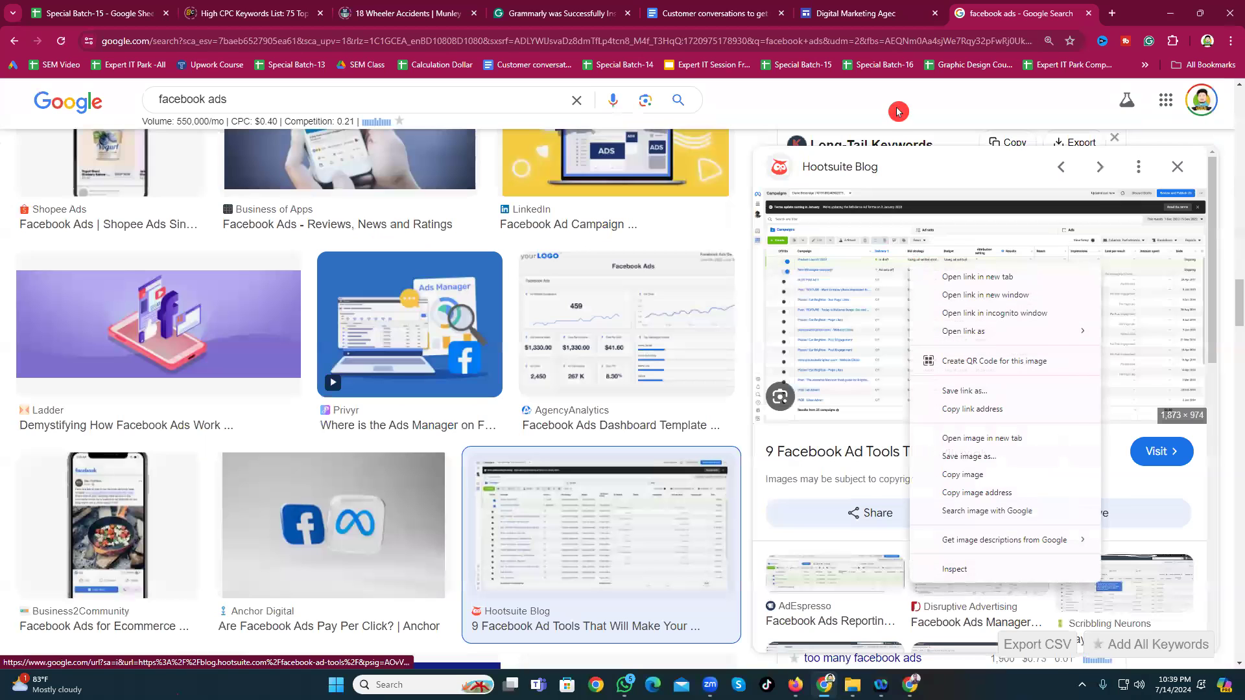
{"action": "left_click", "coordinate": [753, 300]}
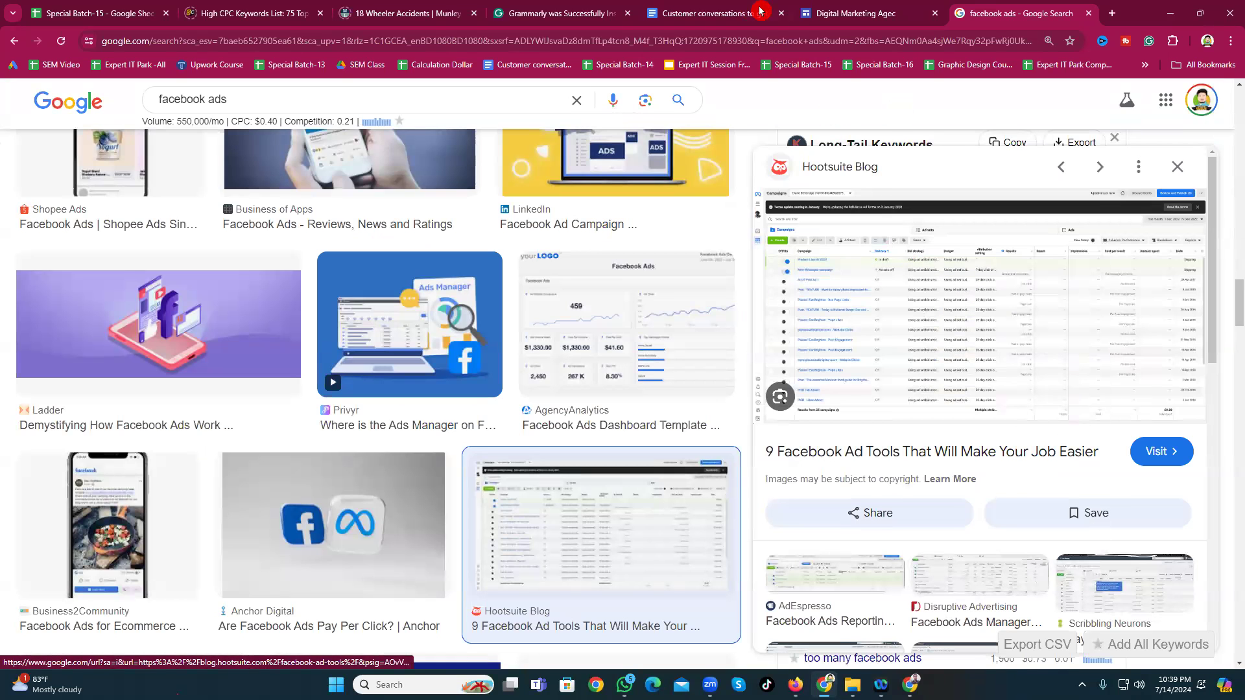
Step: Return to the site preview tab and scroll through the desktop preview
{"action": "left_click", "coordinate": [847, 13]}
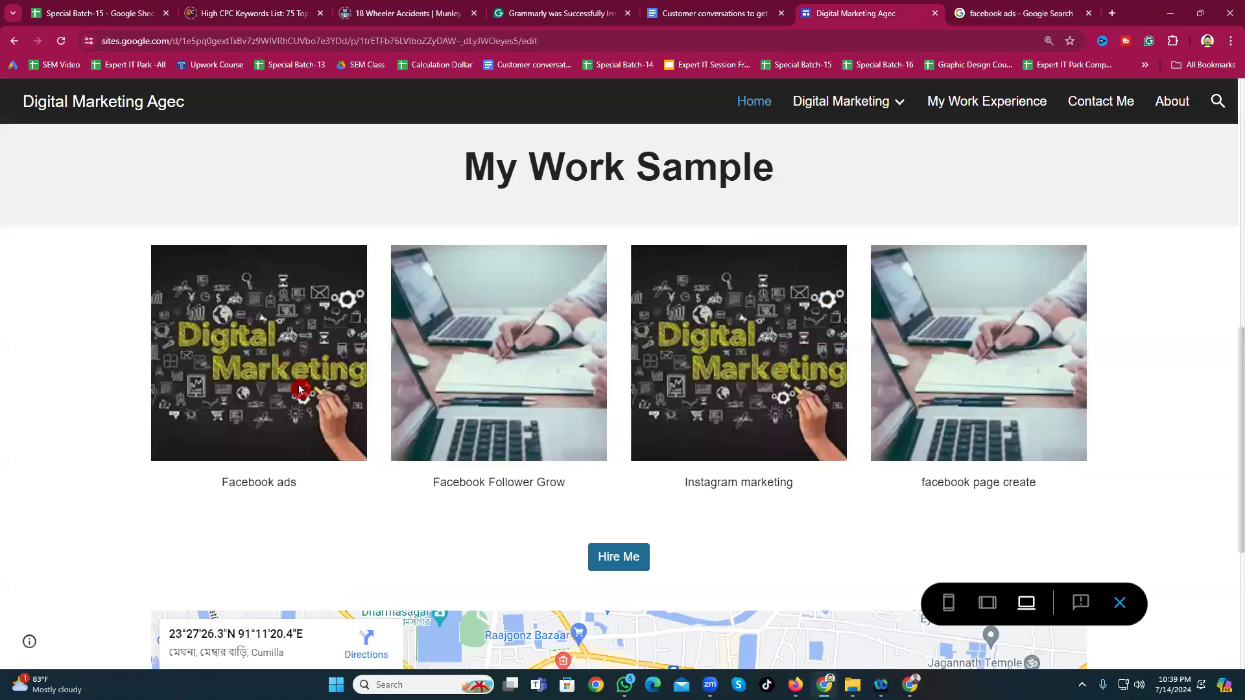
{"action": "scroll", "coordinate": [280, 362], "scroll_direction": "up", "scroll_amount": 10}
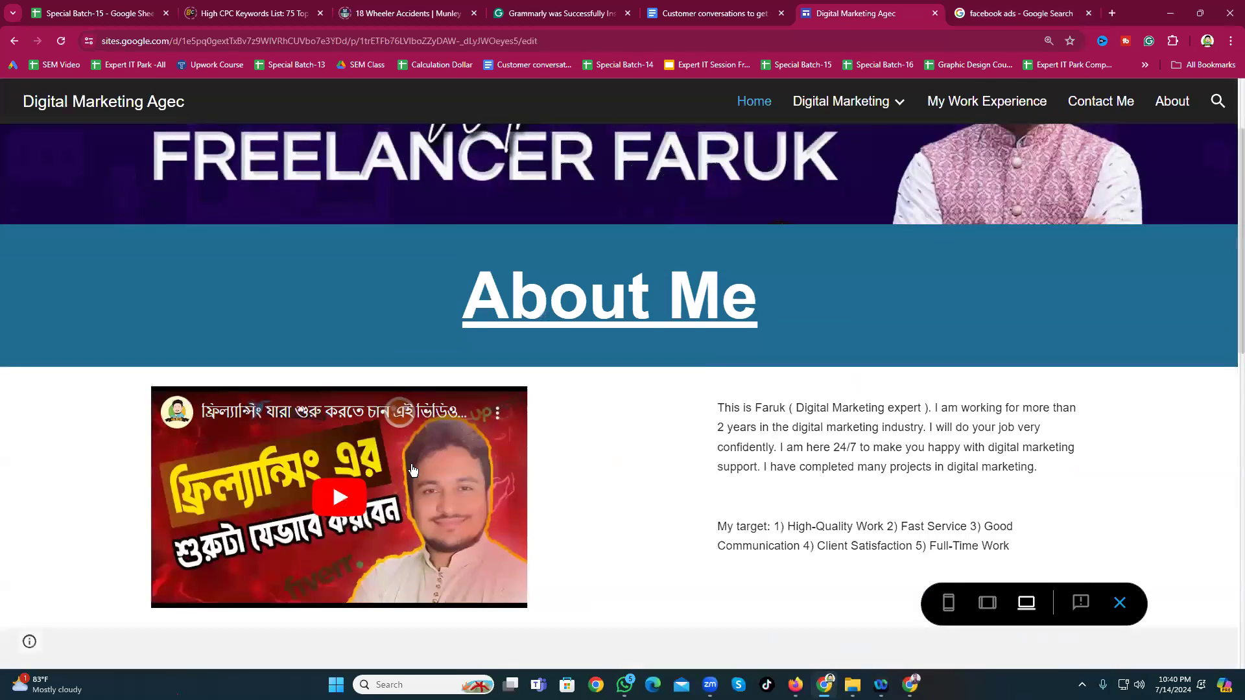
{"action": "scroll", "coordinate": [618, 519], "scroll_direction": "down", "scroll_amount": 3}
{"action": "scroll", "coordinate": [618, 519], "scroll_direction": "down", "scroll_amount": 10}
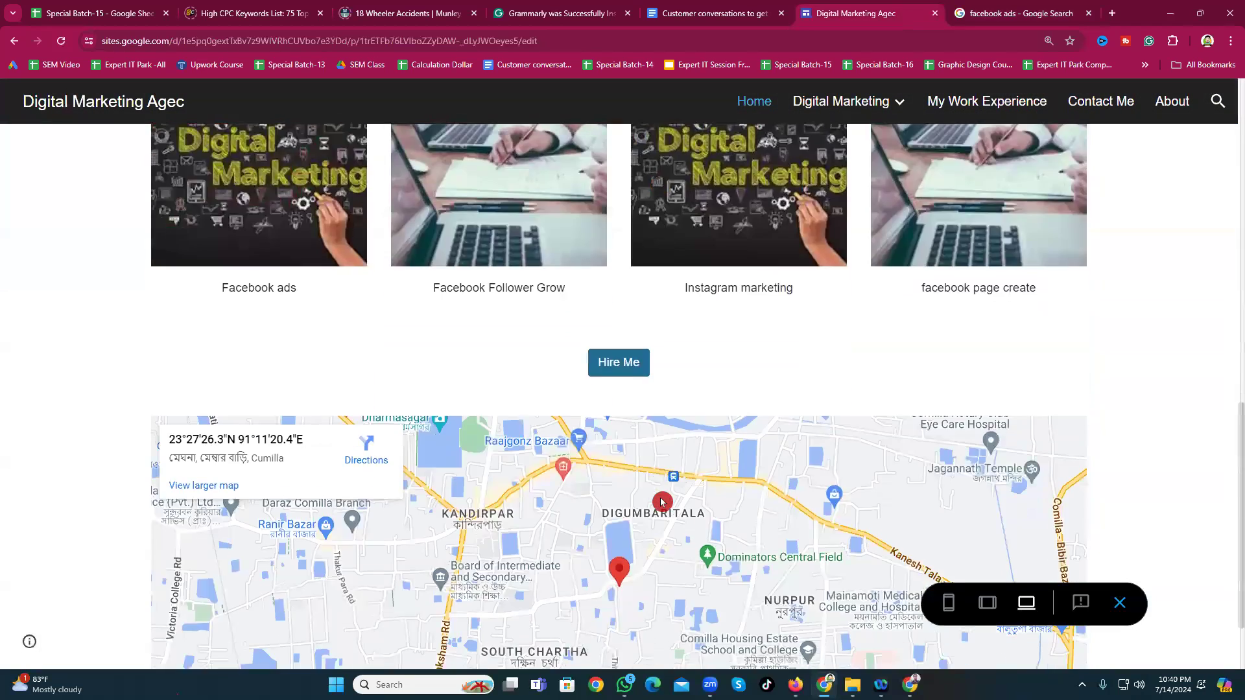
{"action": "scroll", "coordinate": [683, 493], "scroll_direction": "up", "scroll_amount": 8}
{"action": "scroll", "coordinate": [670, 505], "scroll_direction": "up", "scroll_amount": 4}
{"action": "scroll", "coordinate": [578, 495], "scroll_direction": "down", "scroll_amount": 6}
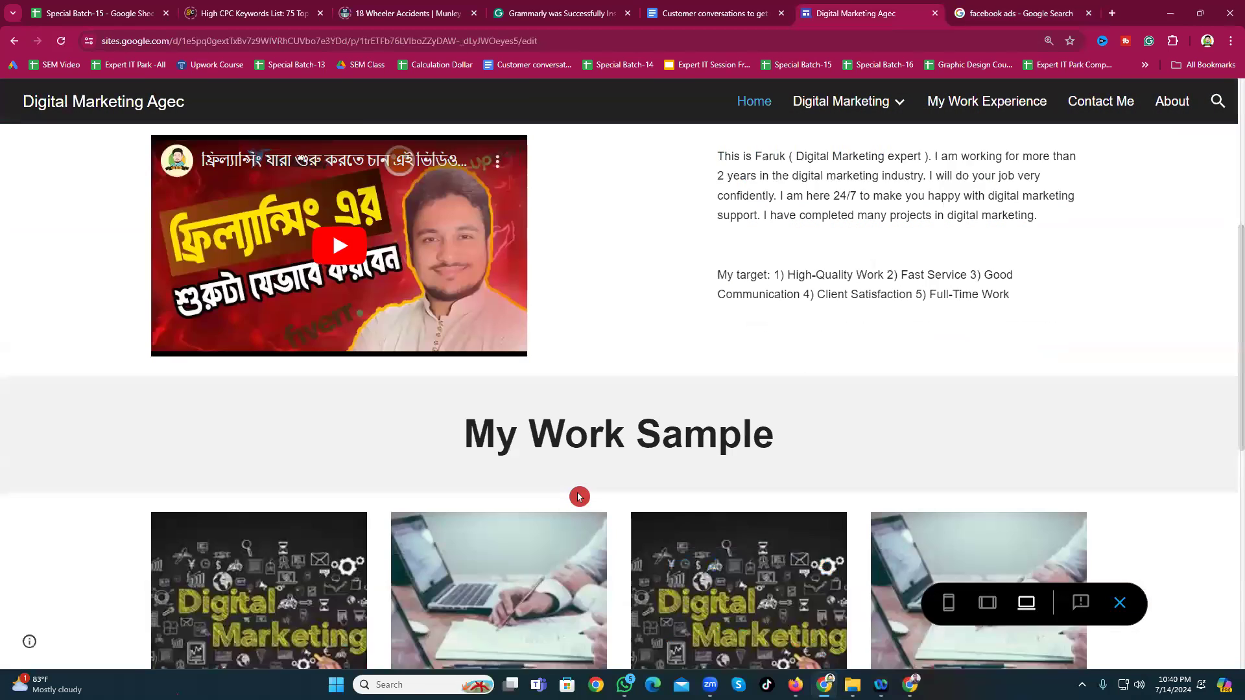
{"action": "scroll", "coordinate": [522, 492], "scroll_direction": "down", "scroll_amount": 7}
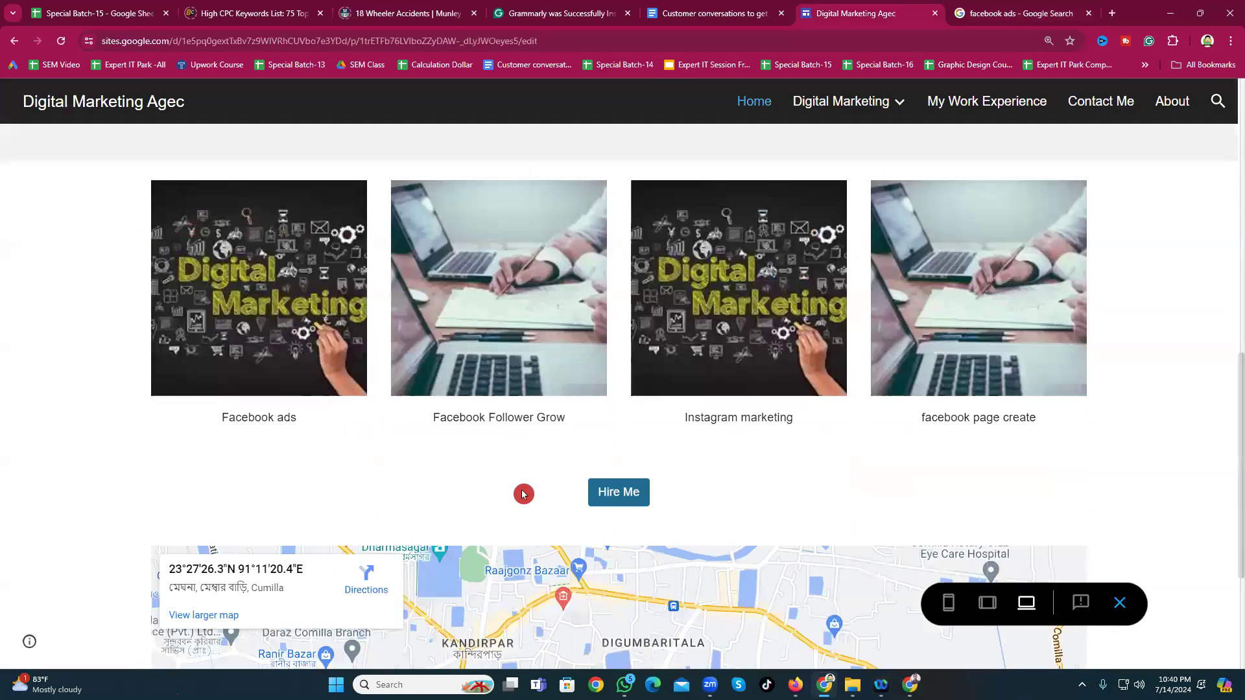
{"action": "scroll", "coordinate": [489, 463], "scroll_direction": "down", "scroll_amount": 2}
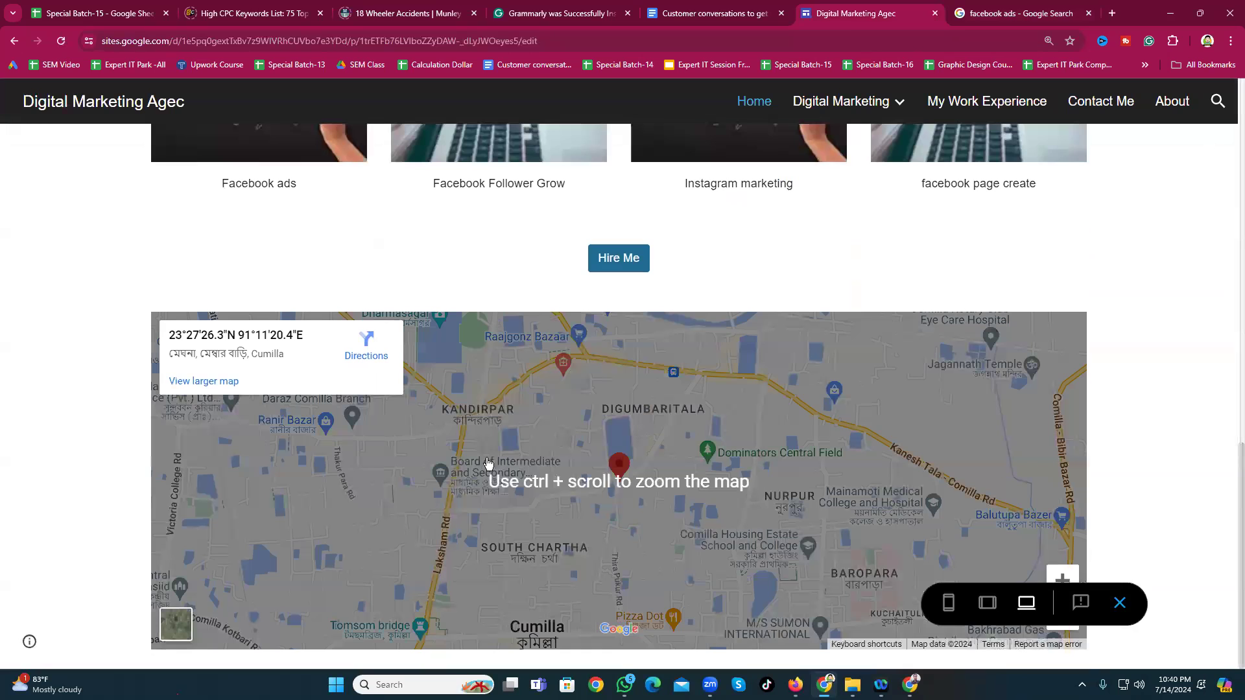
{"action": "scroll", "coordinate": [98, 500], "scroll_direction": "up", "scroll_amount": 12}
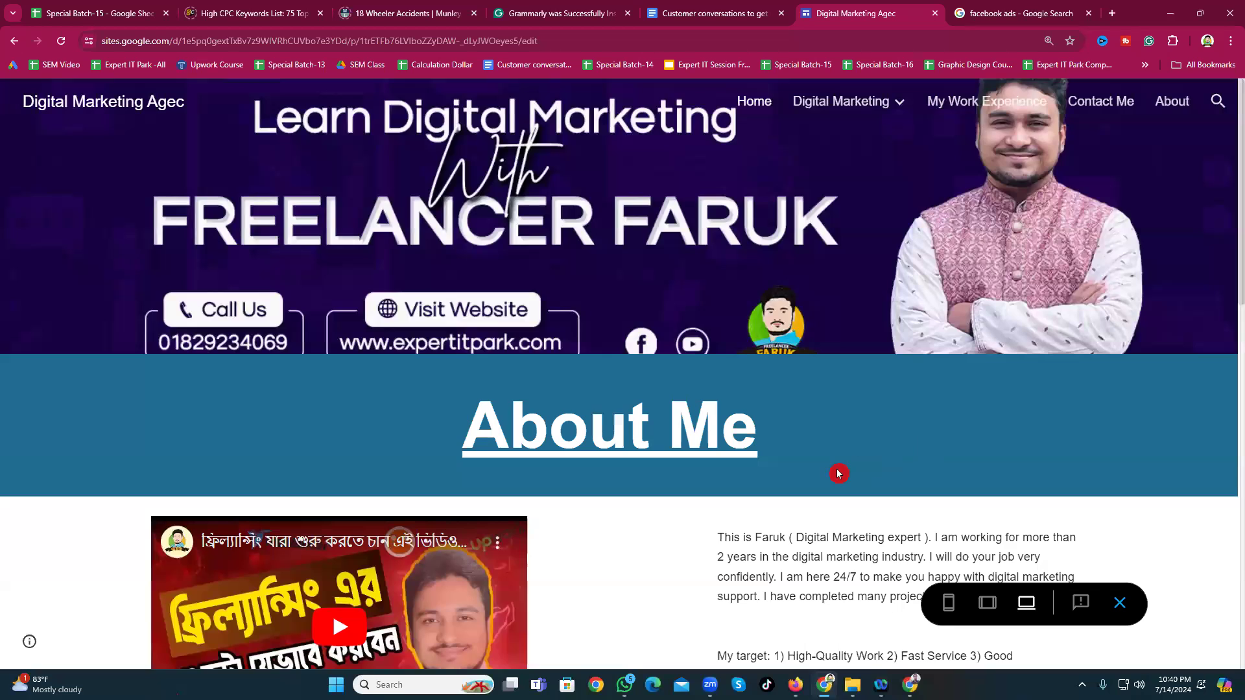
{"action": "scroll", "coordinate": [840, 473], "scroll_direction": "down", "scroll_amount": 6}
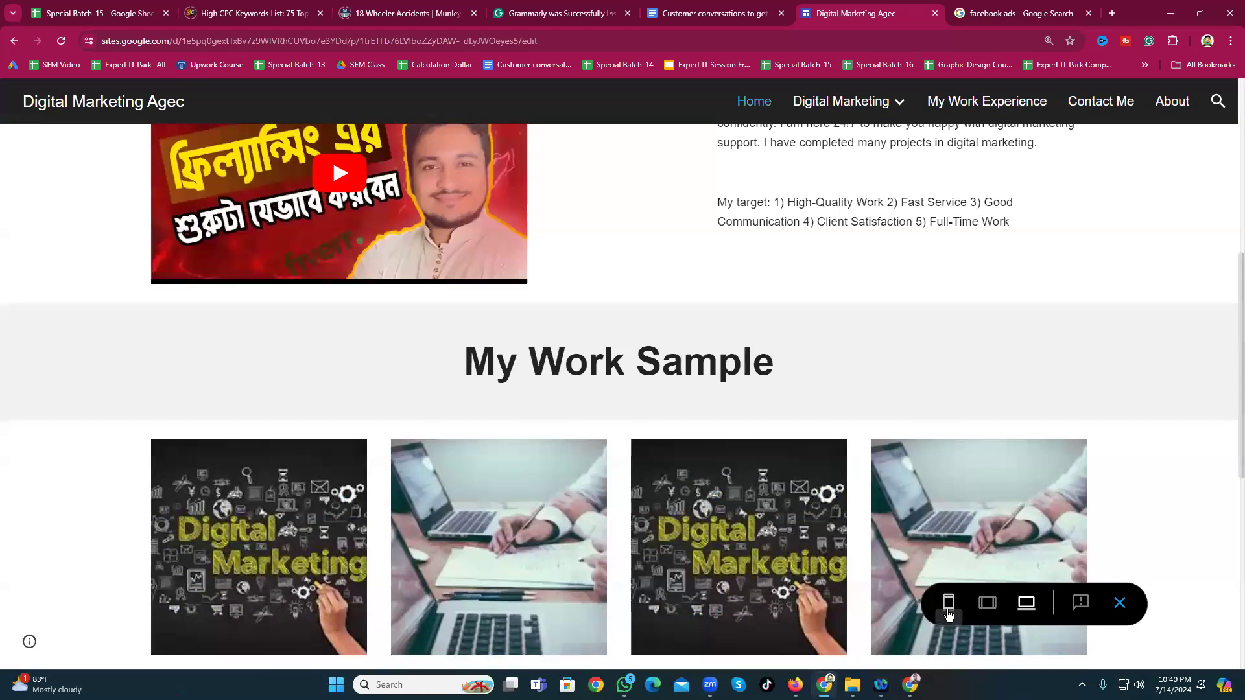
Step: Switch the preview to phone size and open then close the navigation menu
{"action": "left_click", "coordinate": [948, 603]}
{"action": "scroll", "coordinate": [606, 365], "scroll_direction": "up", "scroll_amount": 5}
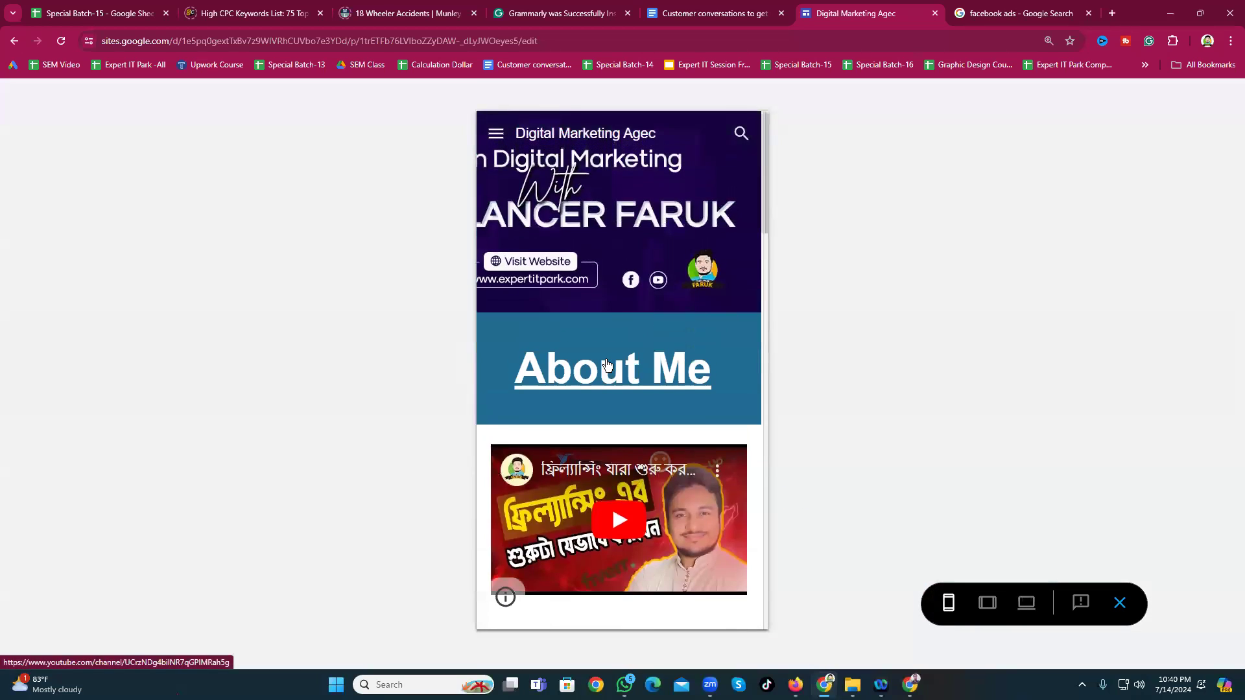
{"action": "left_click", "coordinate": [497, 135]}
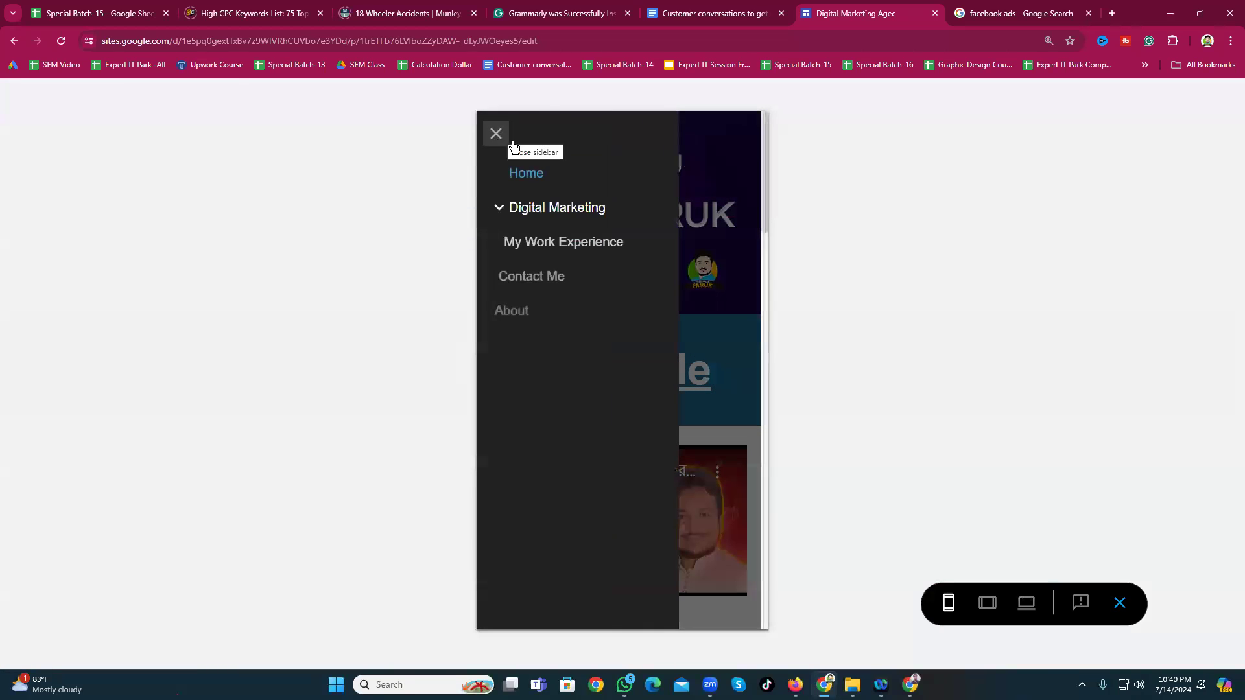
{"action": "left_click", "coordinate": [497, 143]}
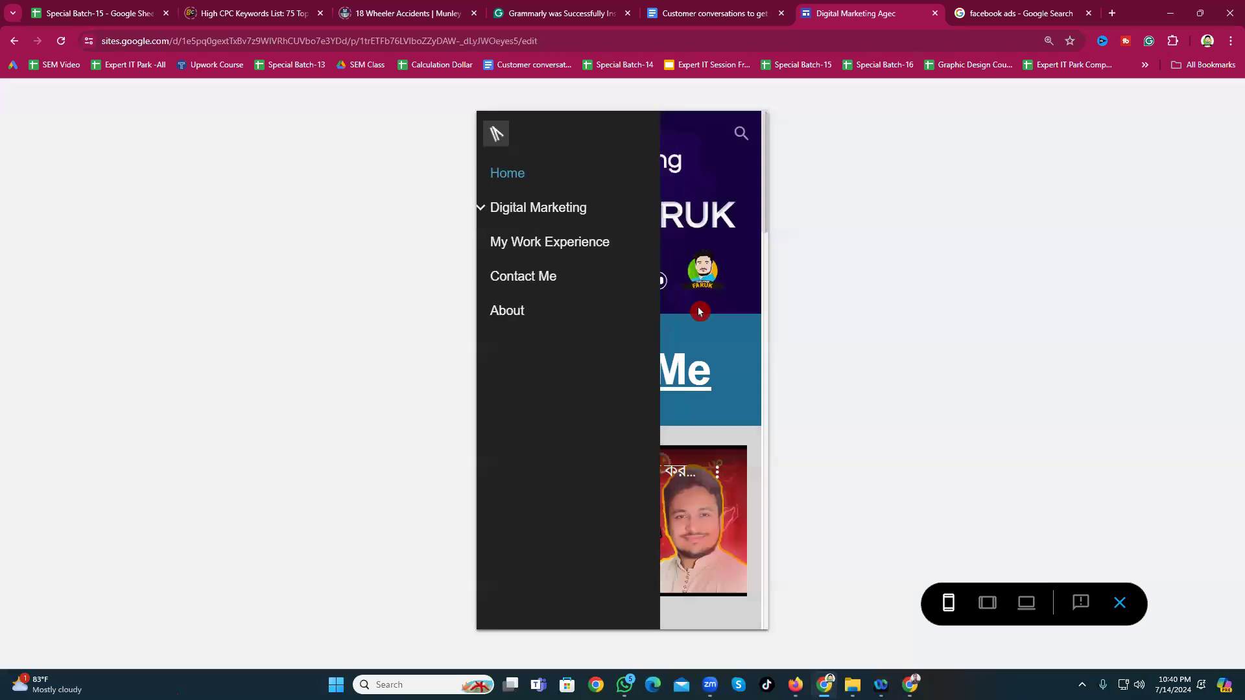
Step: Scroll the phone preview down through the work samples to the Hire Me button
{"action": "scroll", "coordinate": [610, 255], "scroll_direction": "down", "scroll_amount": 5}
{"action": "scroll", "coordinate": [589, 367], "scroll_direction": "down", "scroll_amount": 4}
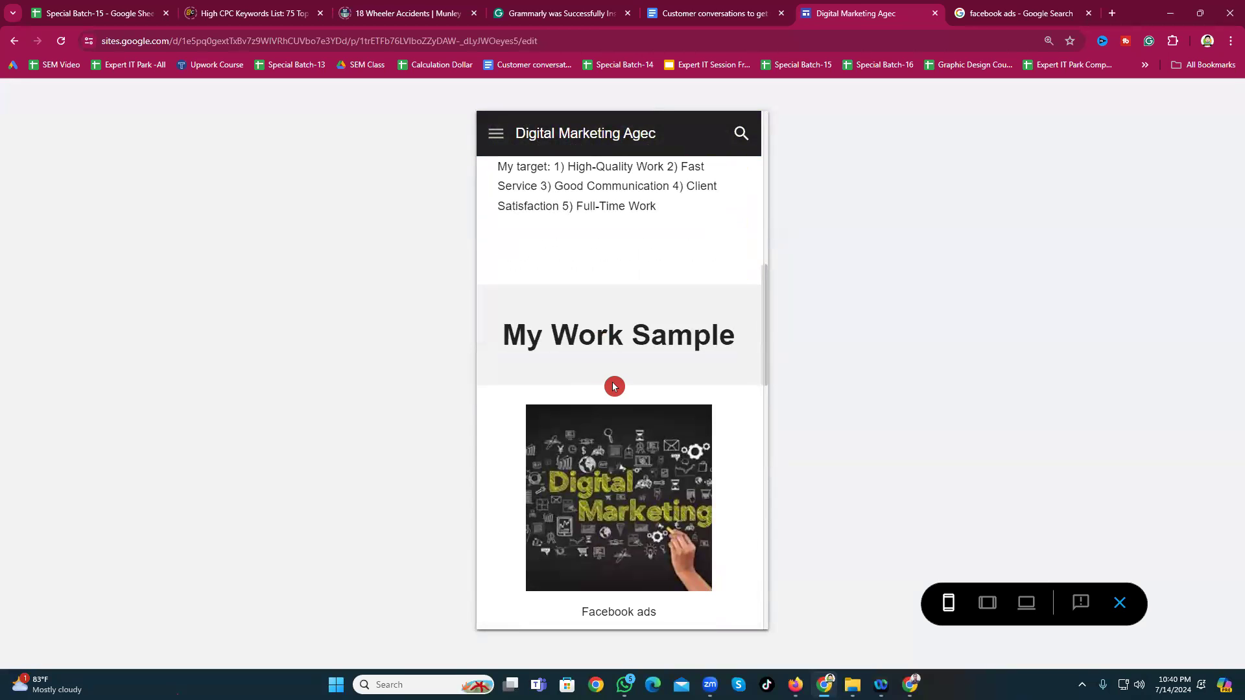
{"action": "scroll", "coordinate": [616, 387], "scroll_direction": "down", "scroll_amount": 5}
{"action": "scroll", "coordinate": [658, 415], "scroll_direction": "down", "scroll_amount": 2}
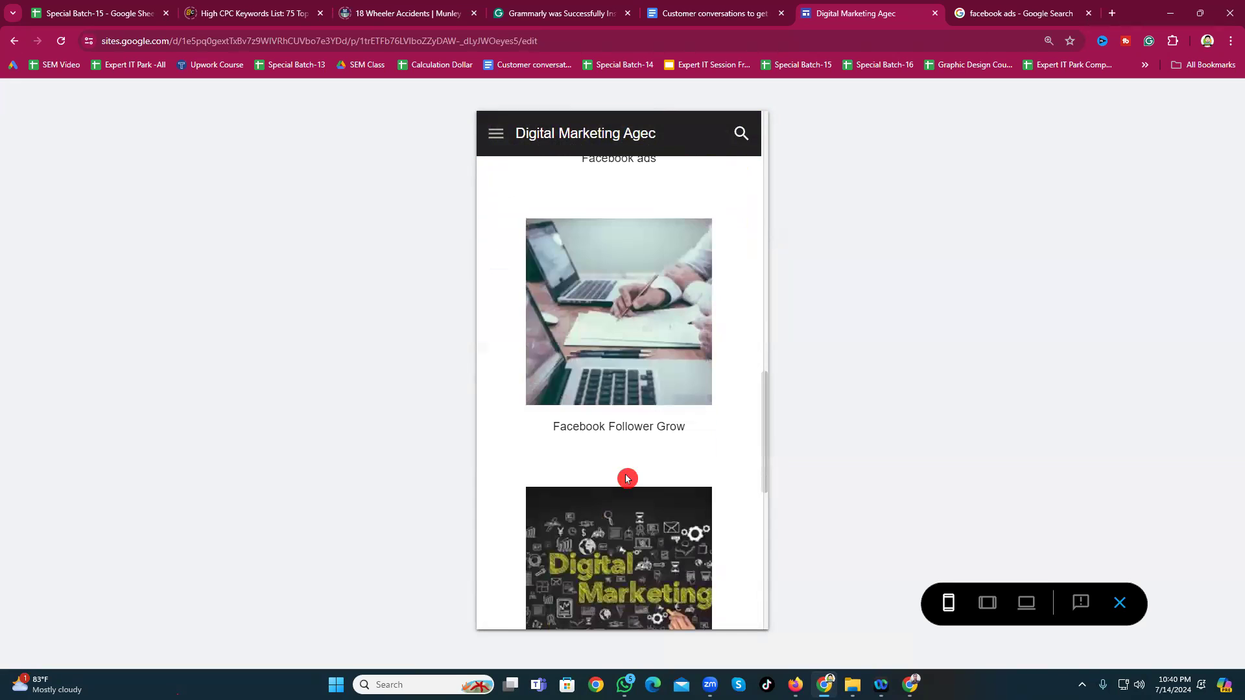
{"action": "scroll", "coordinate": [627, 453], "scroll_direction": "down", "scroll_amount": 3}
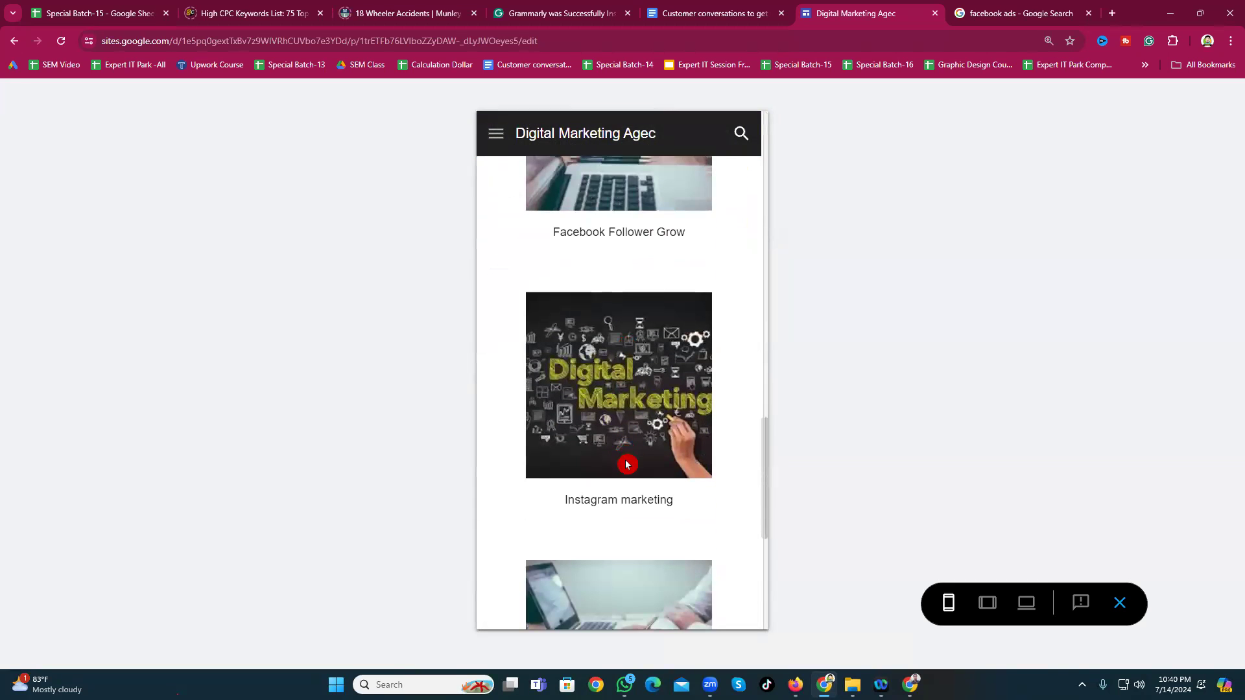
{"action": "scroll", "coordinate": [611, 519], "scroll_direction": "down", "scroll_amount": 5}
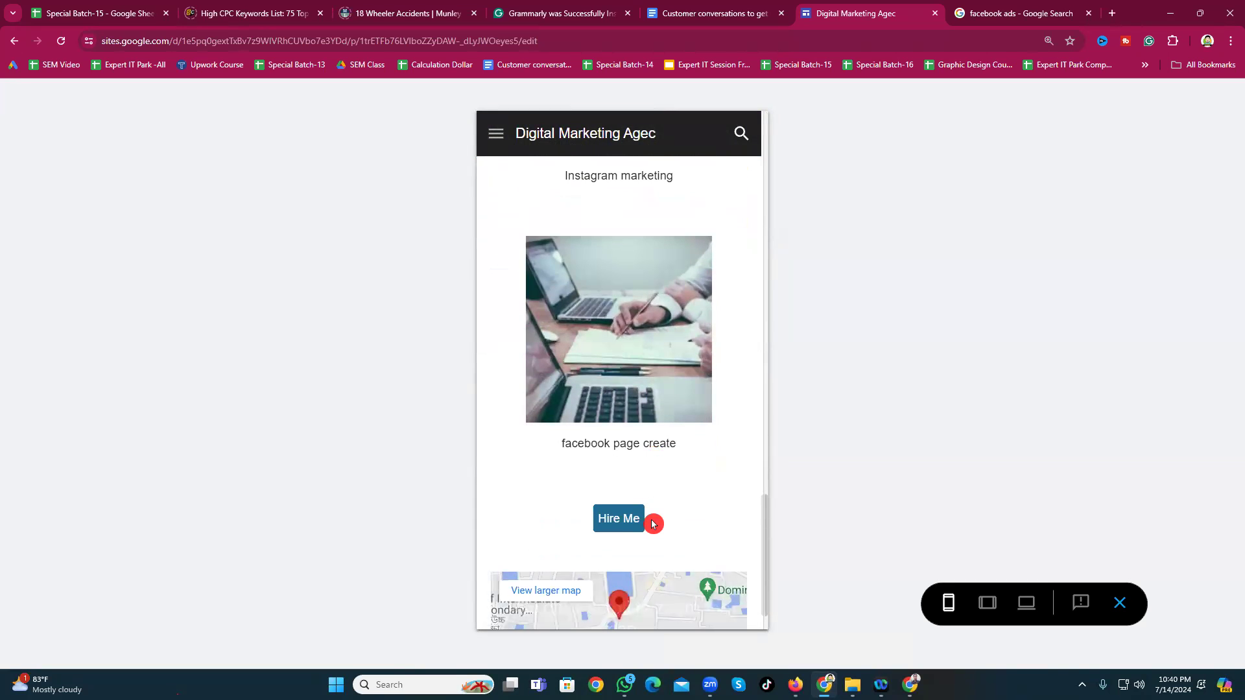
{"action": "scroll", "coordinate": [617, 518], "scroll_direction": "down", "scroll_amount": 1}
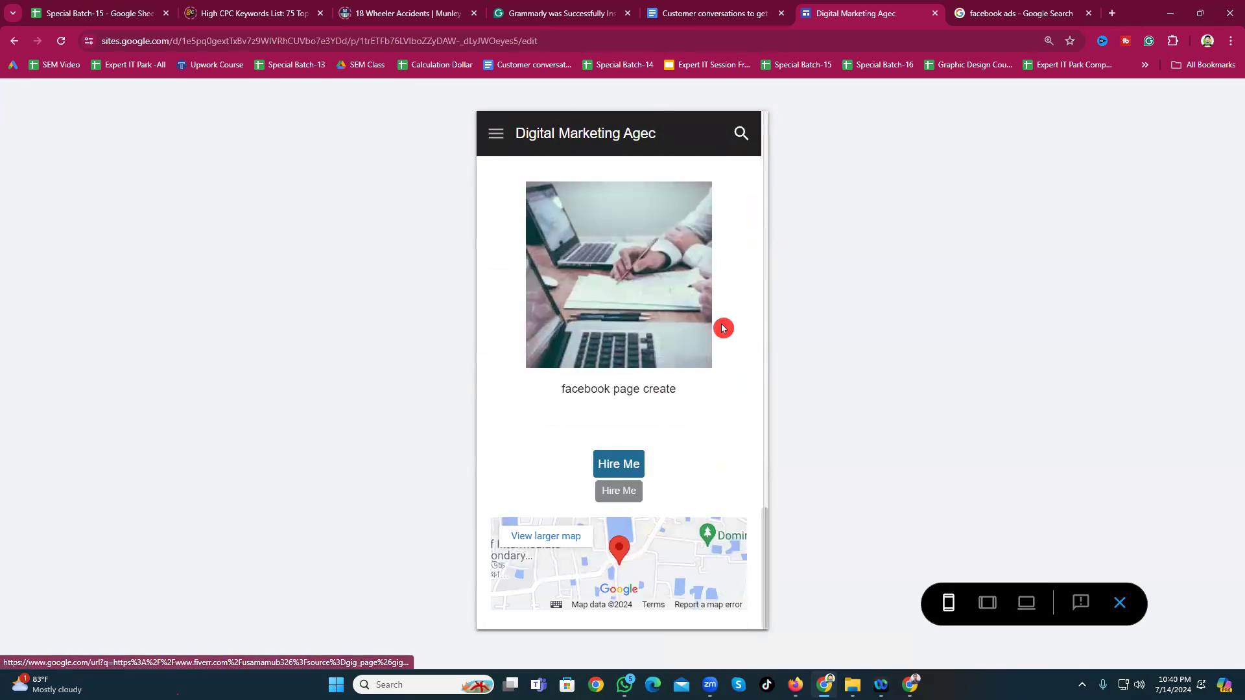
Step: Follow Hire Me to the Fiverr seller profile, dismiss the sign-in popup, and return to the preview
{"action": "left_click", "coordinate": [621, 472]}
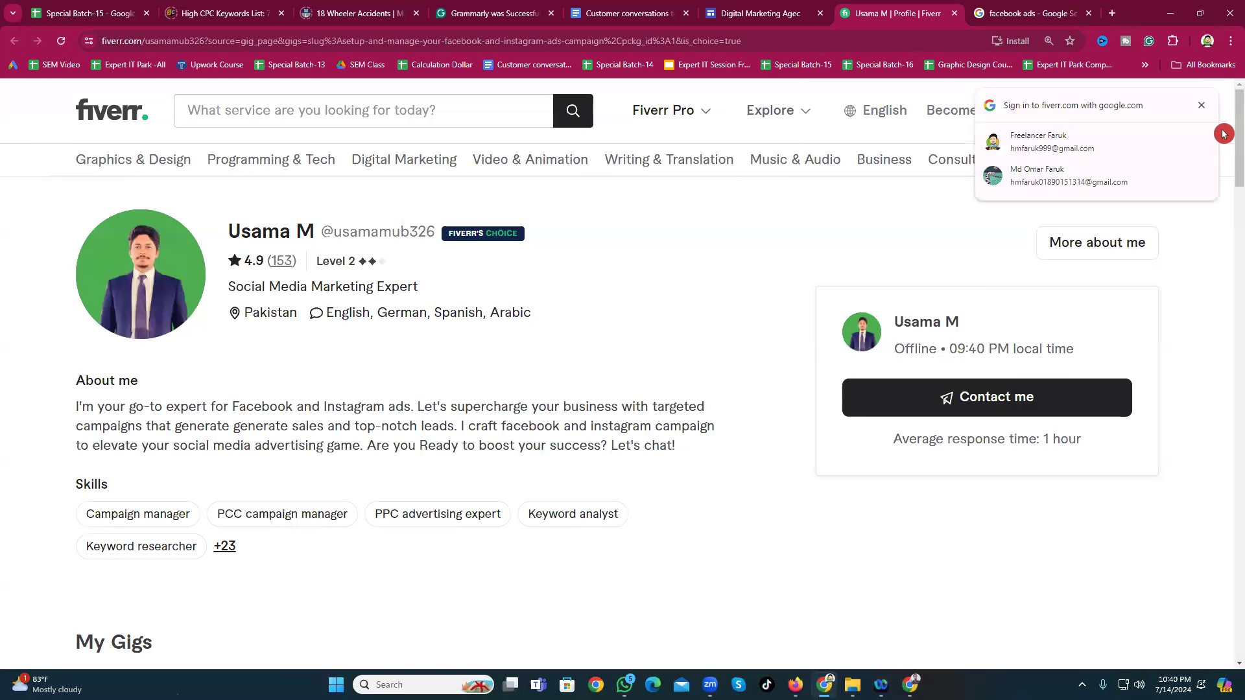
{"action": "left_click", "coordinate": [1202, 105]}
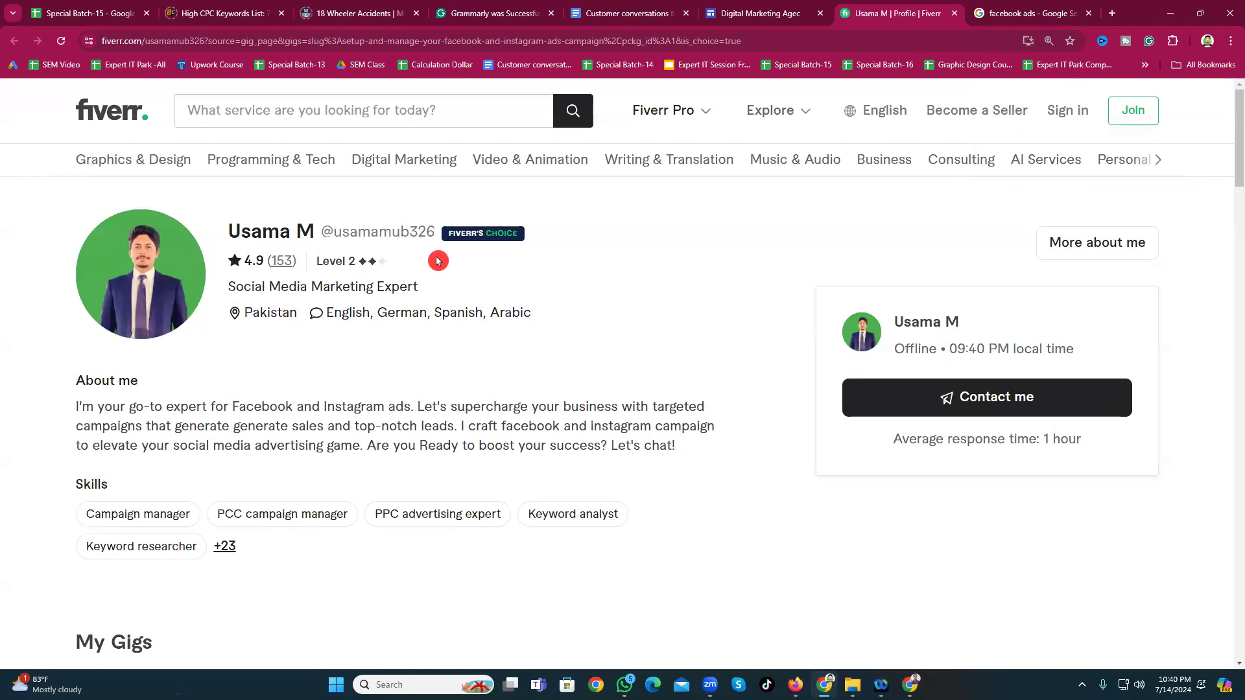
{"action": "left_click", "coordinate": [738, 14]}
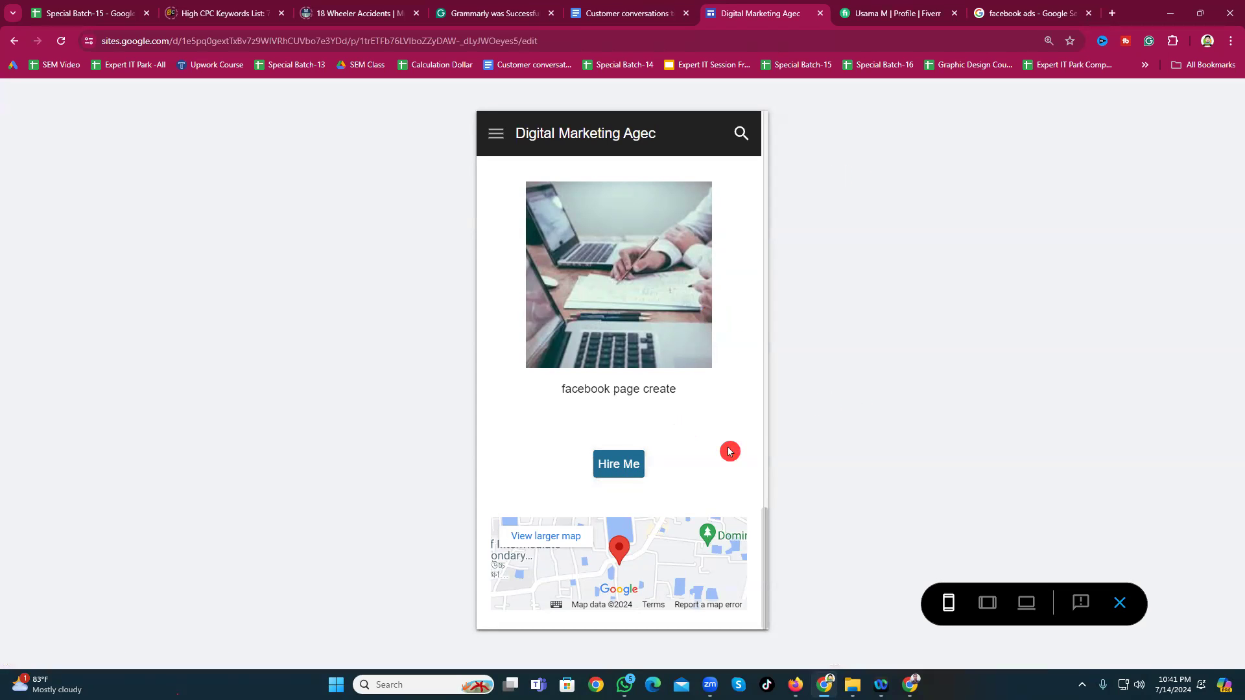
Step: Switch the preview to Tablet, then Large screen, and scroll the desktop layout
{"action": "scroll", "coordinate": [611, 525], "scroll_direction": "up", "scroll_amount": 20}
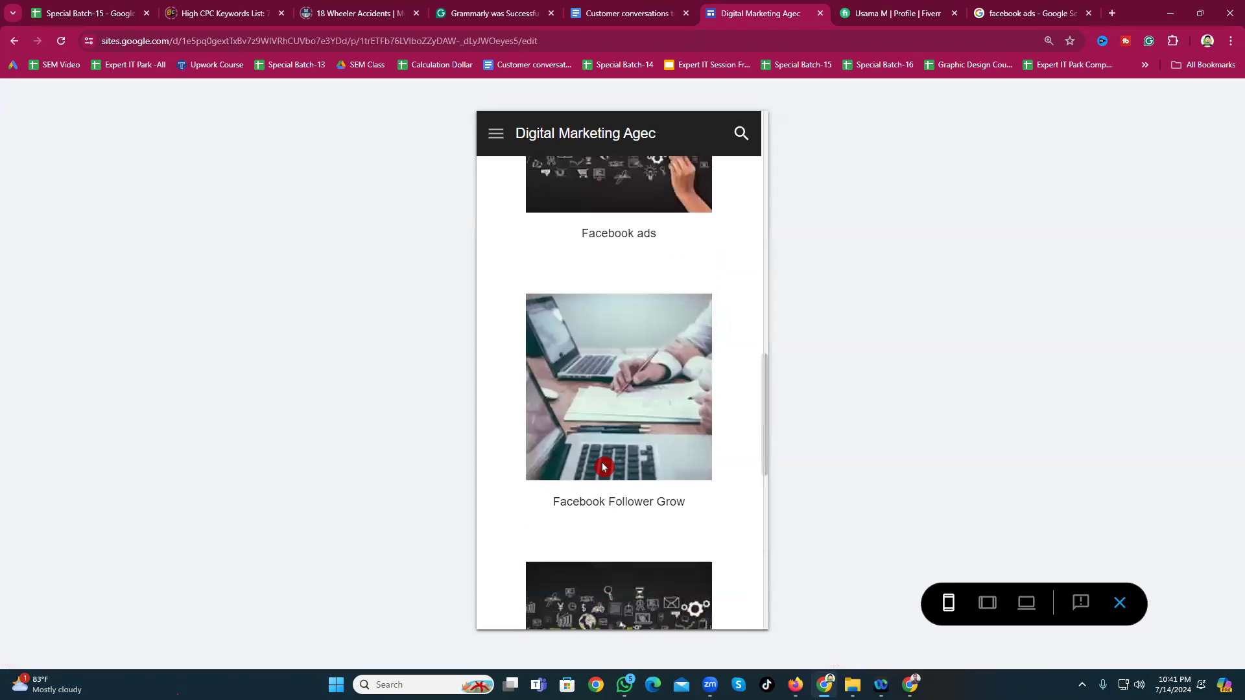
{"action": "scroll", "coordinate": [611, 339], "scroll_direction": "up", "scroll_amount": 3}
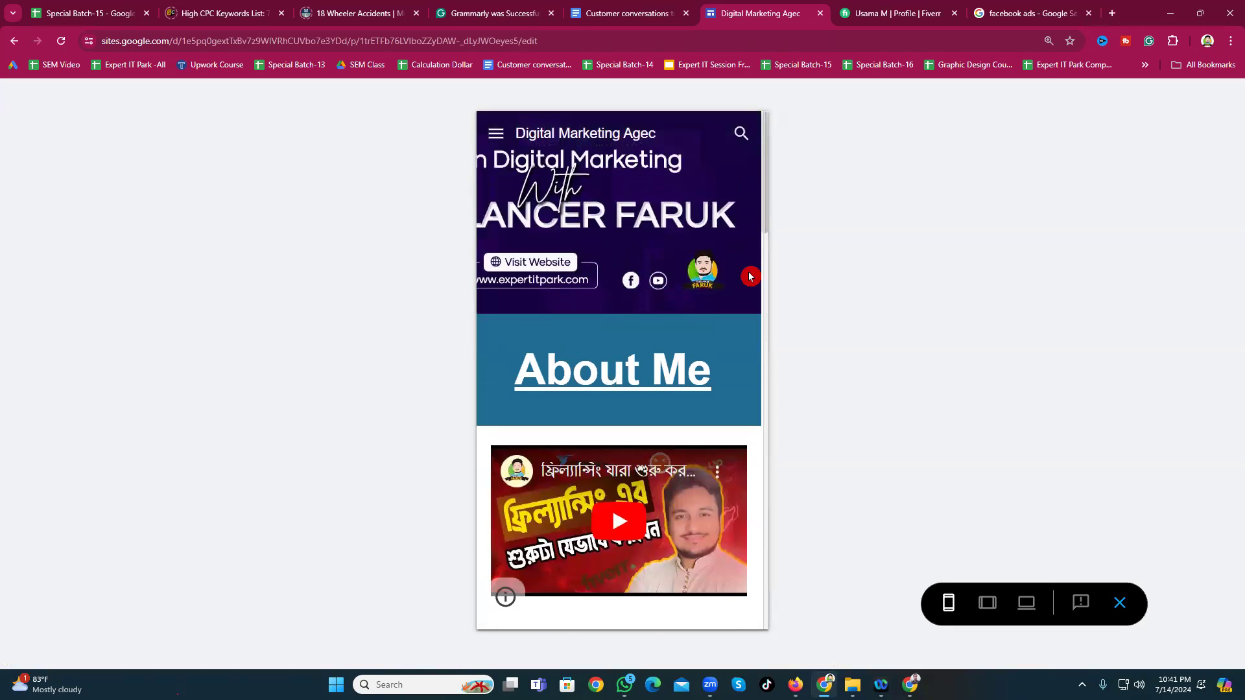
{"action": "left_click", "coordinate": [989, 610]}
{"action": "left_click", "coordinate": [1018, 611]}
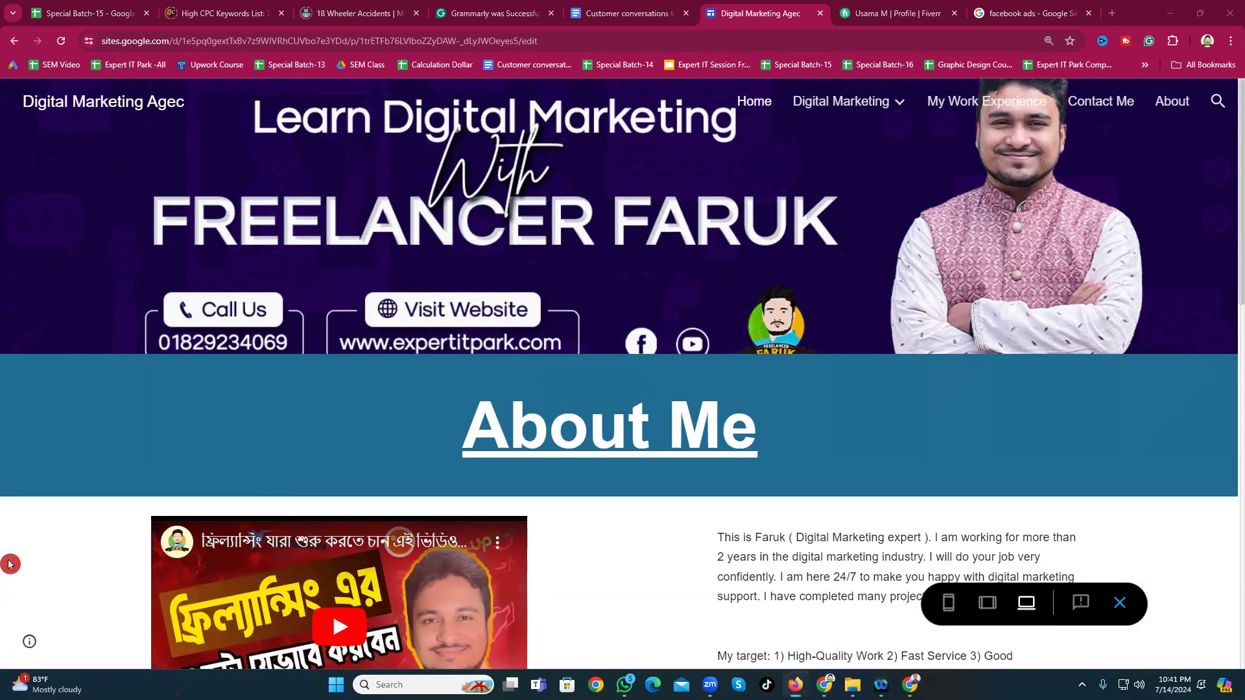
{"action": "left_click", "coordinate": [670, 550]}
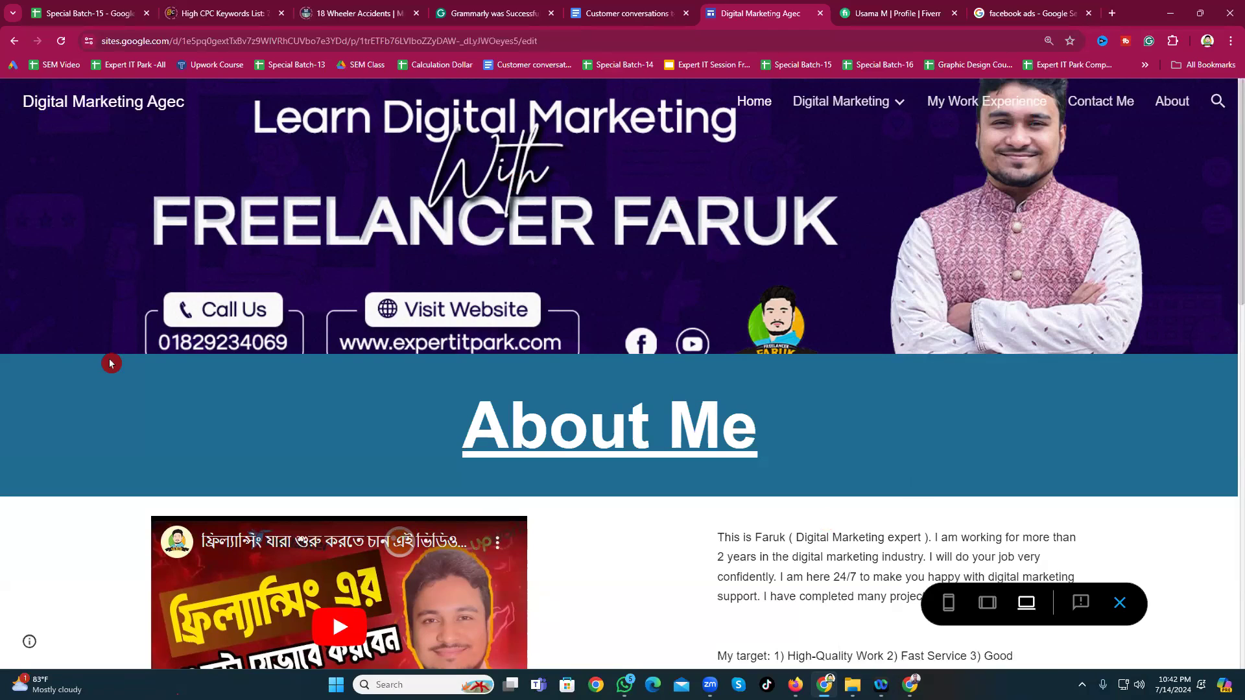
{"action": "scroll", "coordinate": [620, 545], "scroll_direction": "down", "scroll_amount": 7}
{"action": "scroll", "coordinate": [619, 544], "scroll_direction": "up", "scroll_amount": 7}
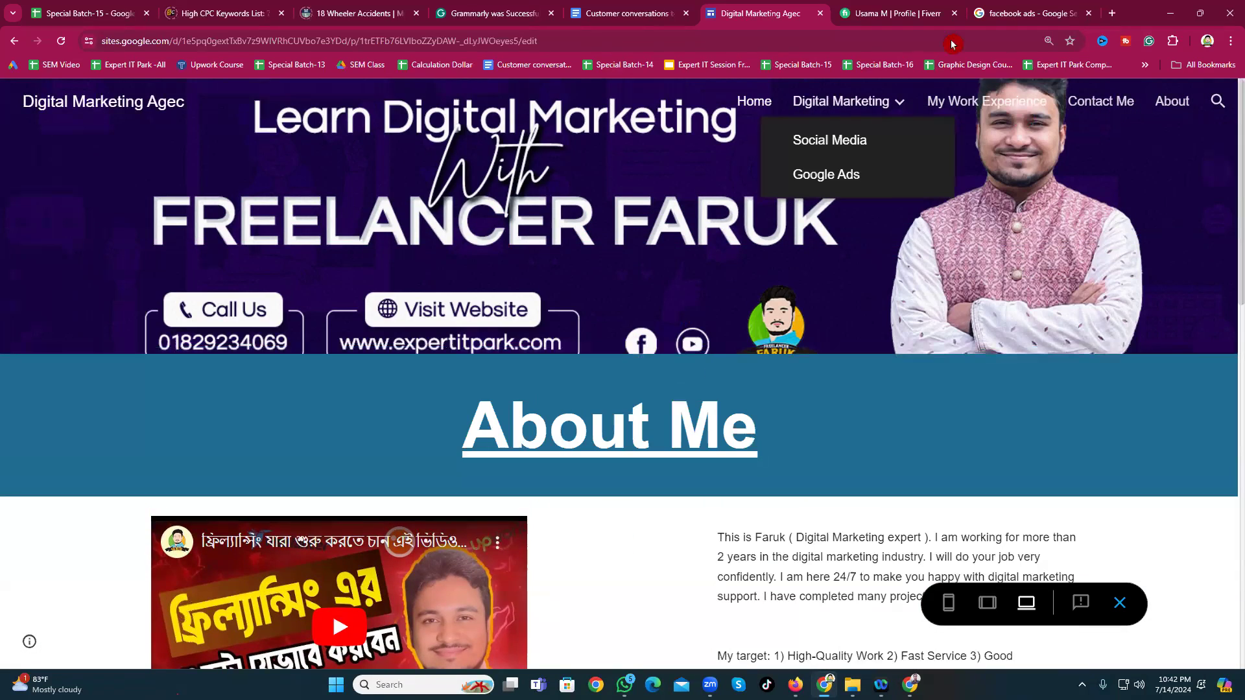
Step: In a new tab, go to sites.google.com via the 's' address suggestion
{"action": "left_click", "coordinate": [1112, 13]}
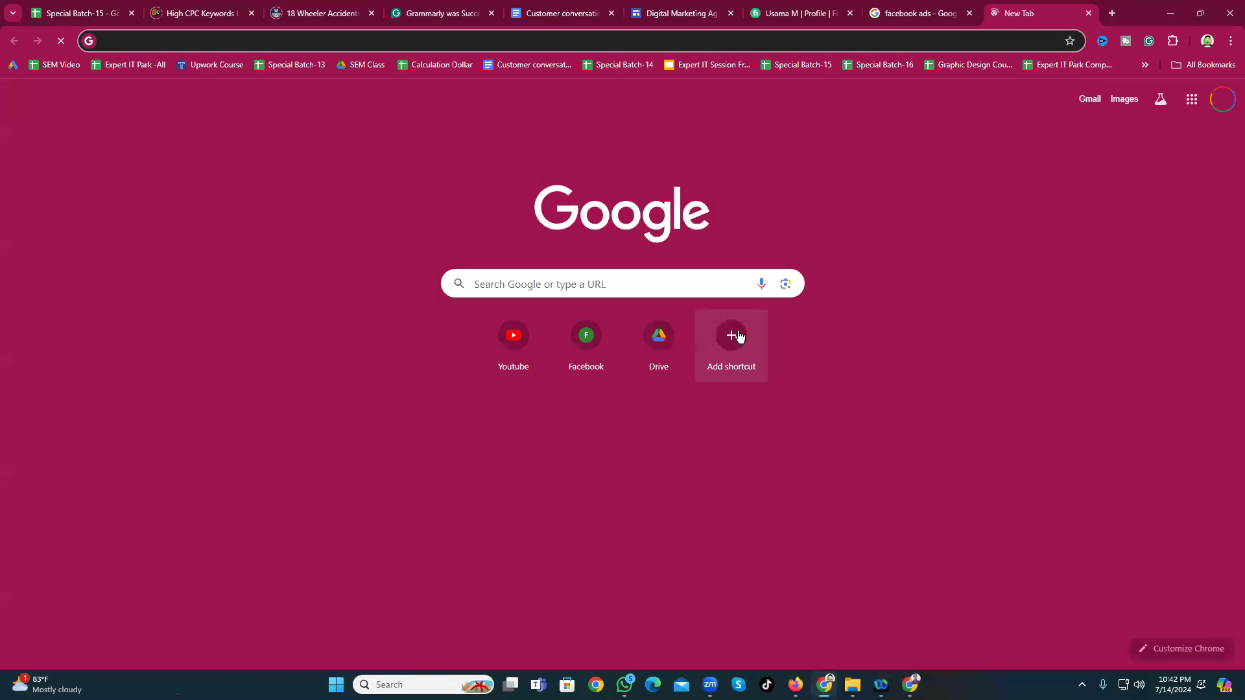
{"action": "type", "text": "s"}
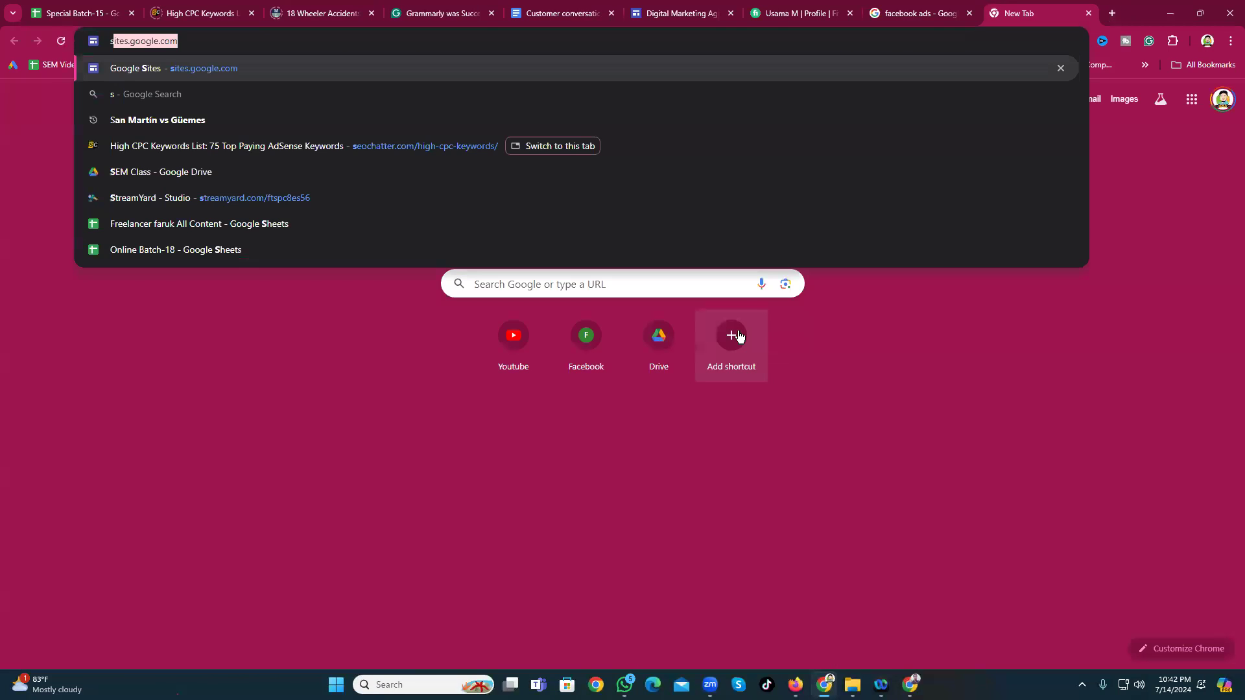
{"action": "key", "text": "Return"}
{"action": "left_click", "coordinate": [739, 335]}
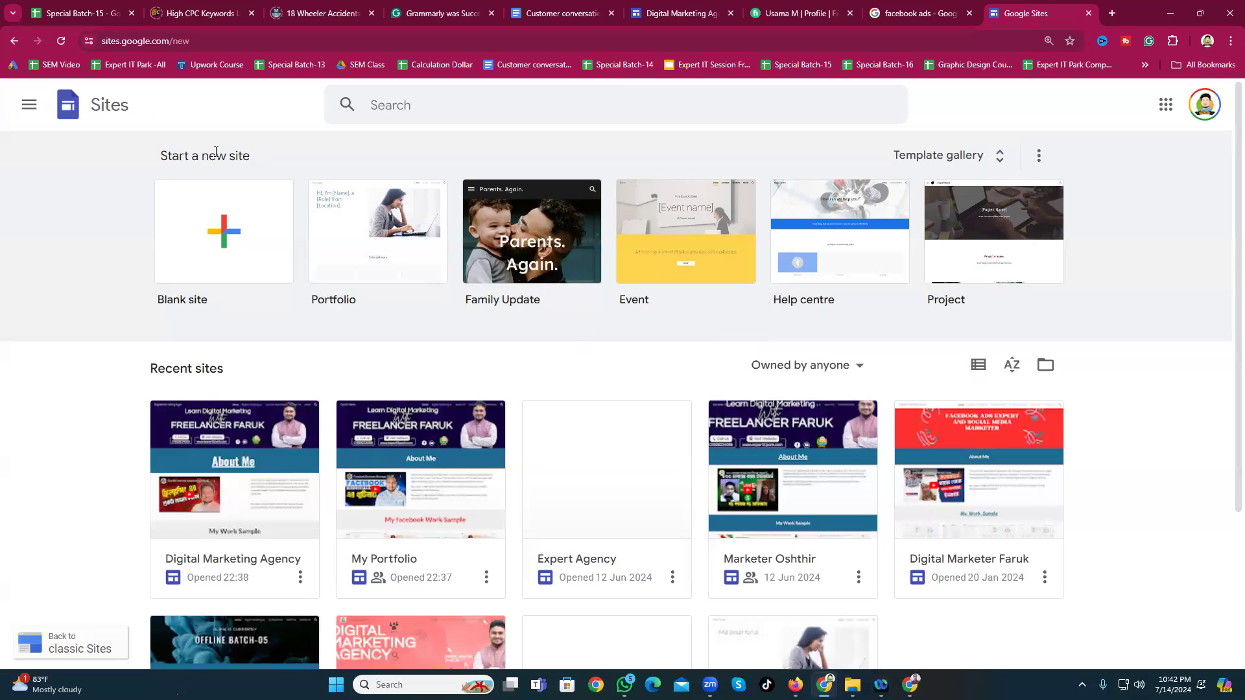
Step: Annotate a screenshot outlining Recent sites and Blank site, then create a Blank site
{"action": "key", "text": "Print"}
{"action": "left_click_drag", "start_coordinate": [8, 64], "coordinate": [1084, 628]}
{"action": "left_click", "coordinate": [1095, 555]}
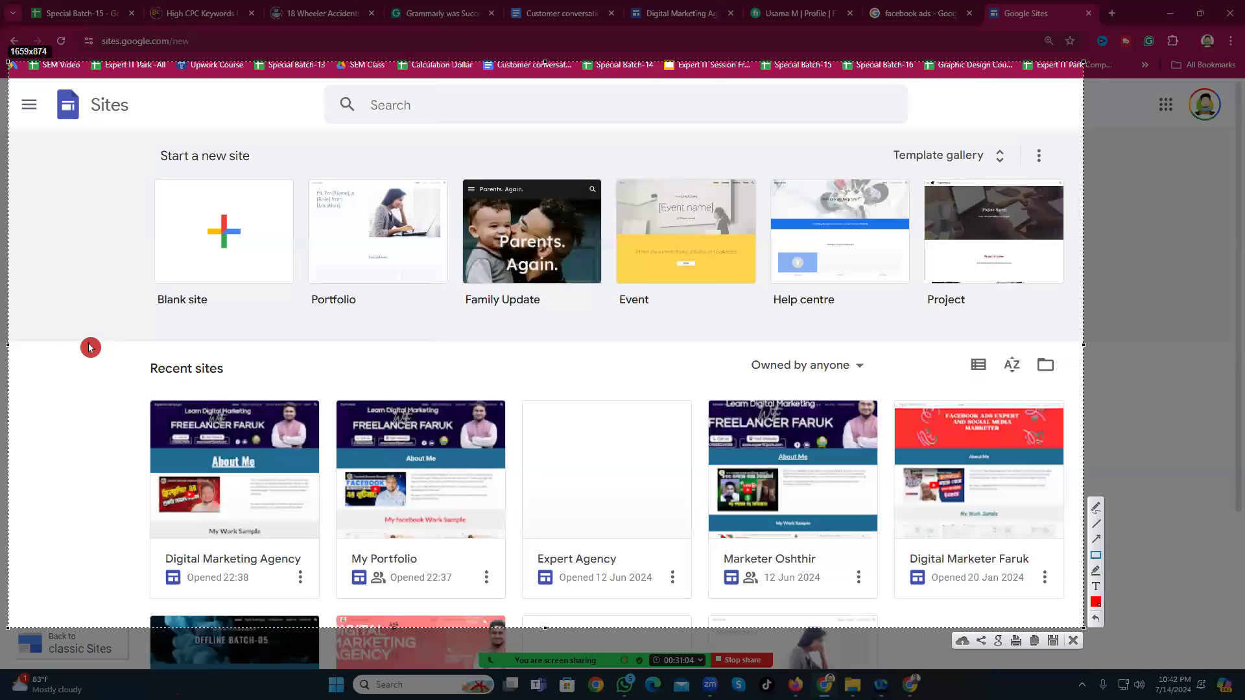
{"action": "left_click_drag", "start_coordinate": [89, 343], "coordinate": [937, 502]}
{"action": "left_click_drag", "start_coordinate": [1007, 535], "coordinate": [1075, 617]}
{"action": "left_click_drag", "start_coordinate": [119, 140], "coordinate": [298, 312]}
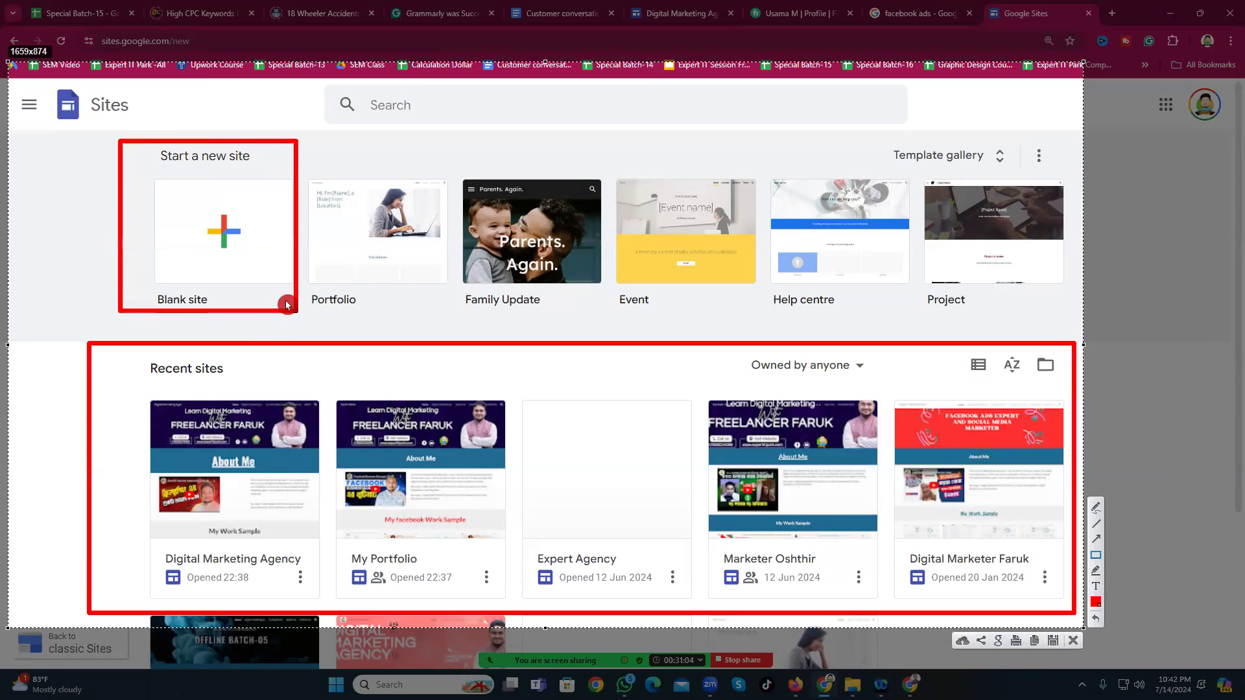
{"action": "mouse_move", "coordinate": [135, 173]}
{"action": "left_mouse_down"}
{"action": "mouse_move", "coordinate": [297, 266]}
{"action": "mouse_move", "coordinate": [295, 281]}
{"action": "left_mouse_up"}
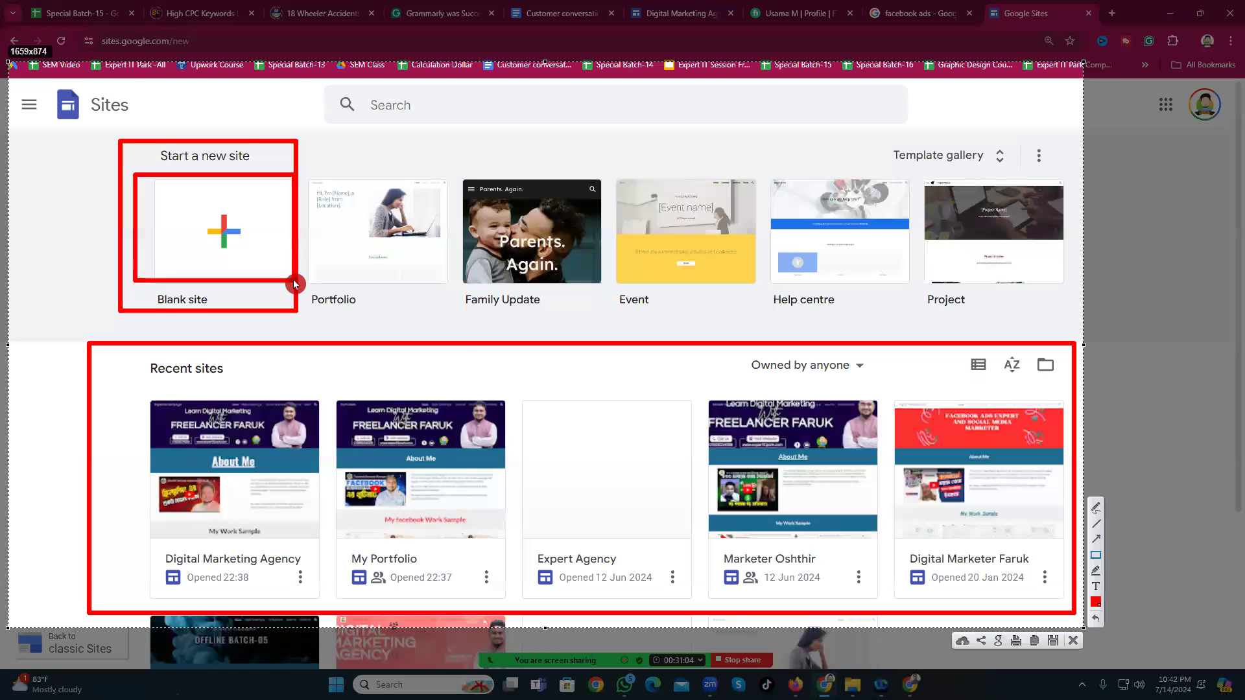
{"action": "left_click", "coordinate": [1079, 645]}
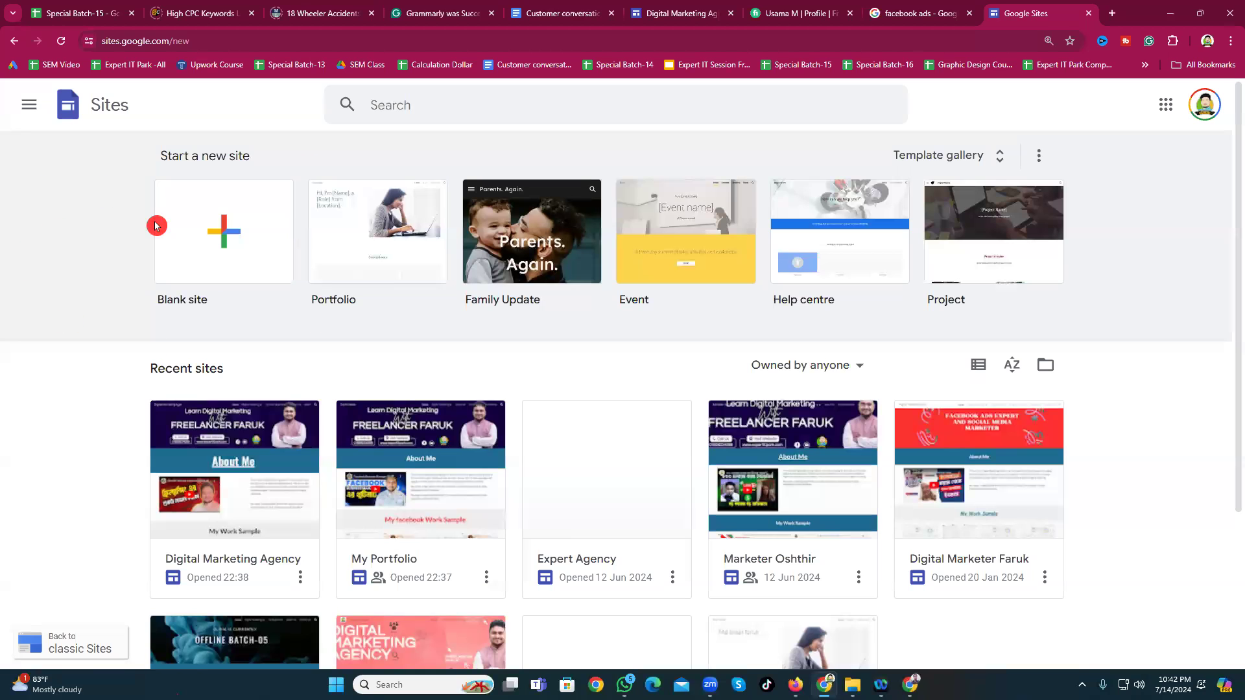
{"action": "left_click", "coordinate": [224, 234]}
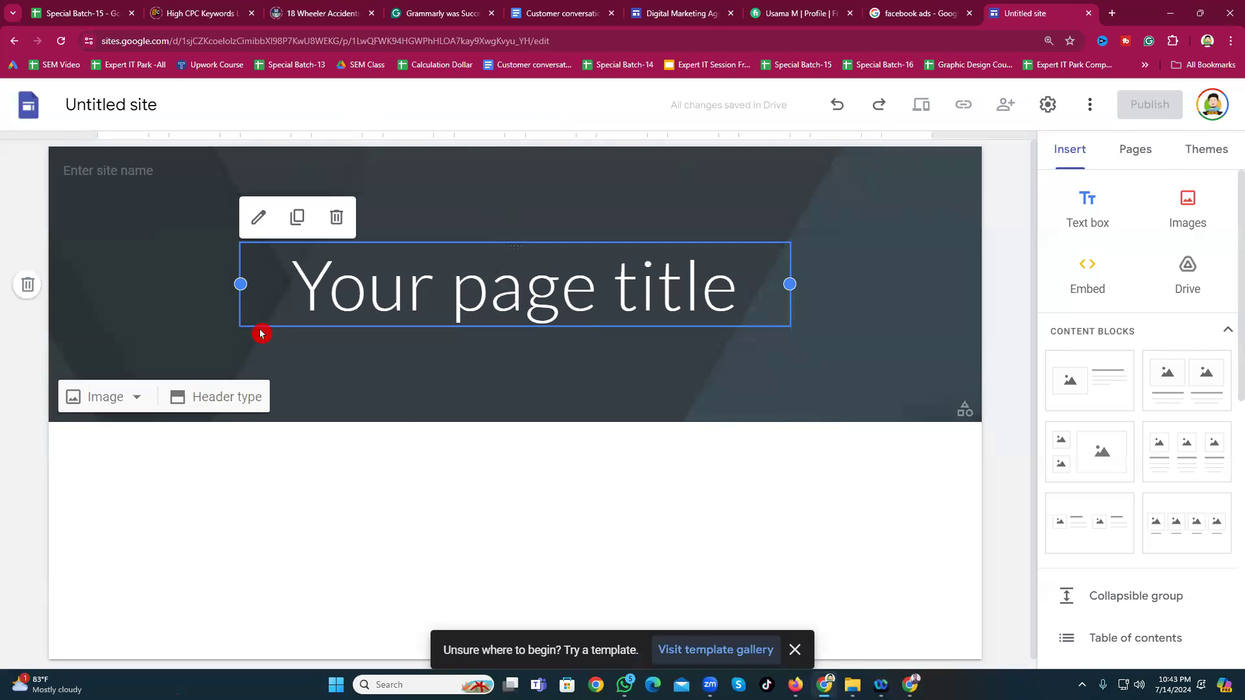
Step: Select the 'Your page title' placeholder in the header and remove it with the trash button
{"action": "left_click", "coordinate": [389, 285]}
{"action": "double_click", "coordinate": [390, 286]}
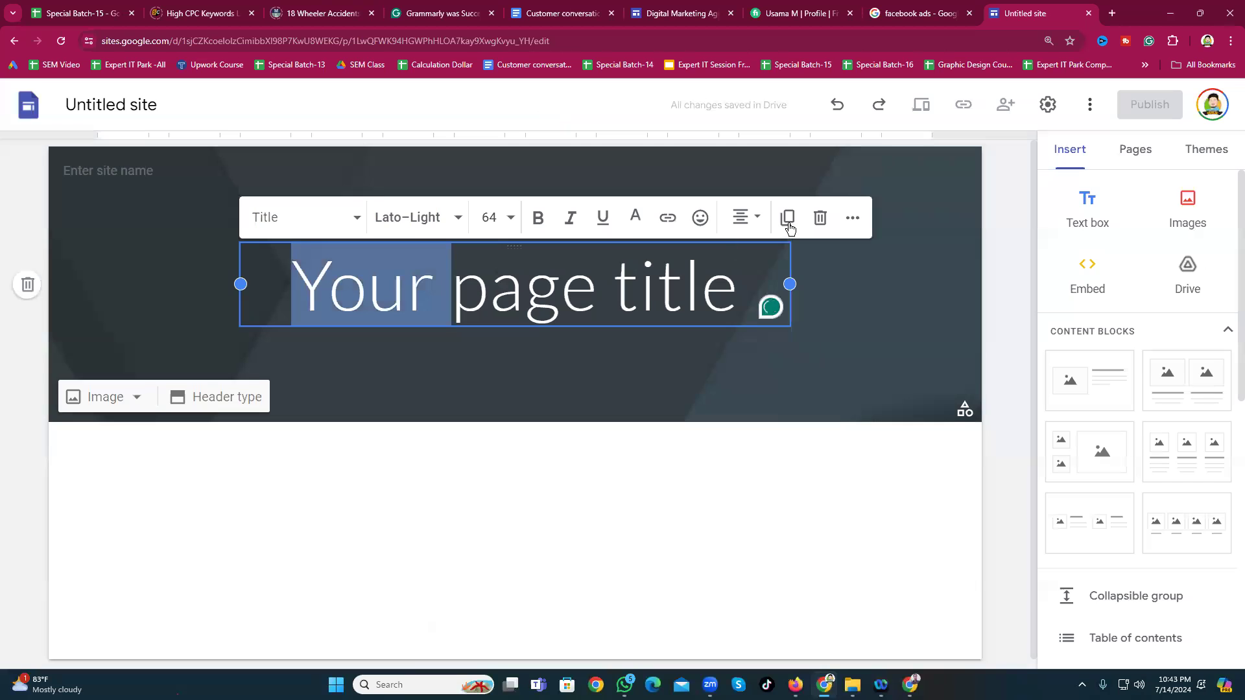
{"action": "left_click", "coordinate": [820, 218]}
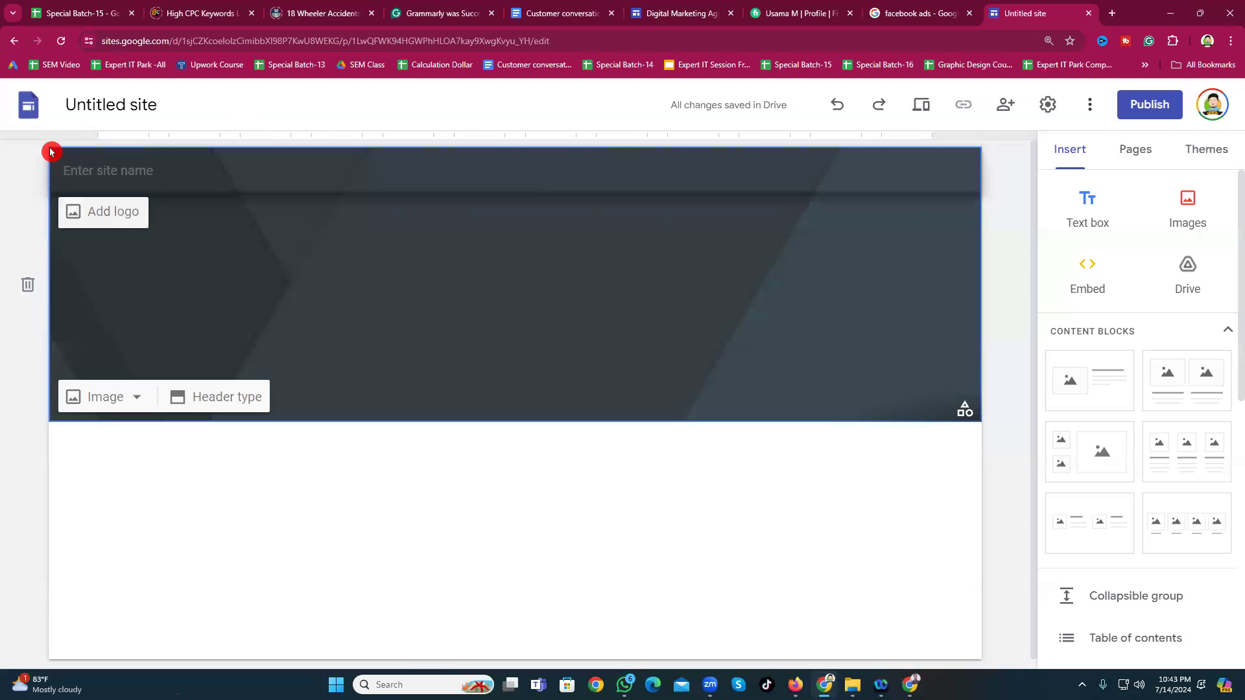
{"action": "key", "text": "Print"}
{"action": "left_click_drag", "start_coordinate": [49, 148], "coordinate": [982, 422]}
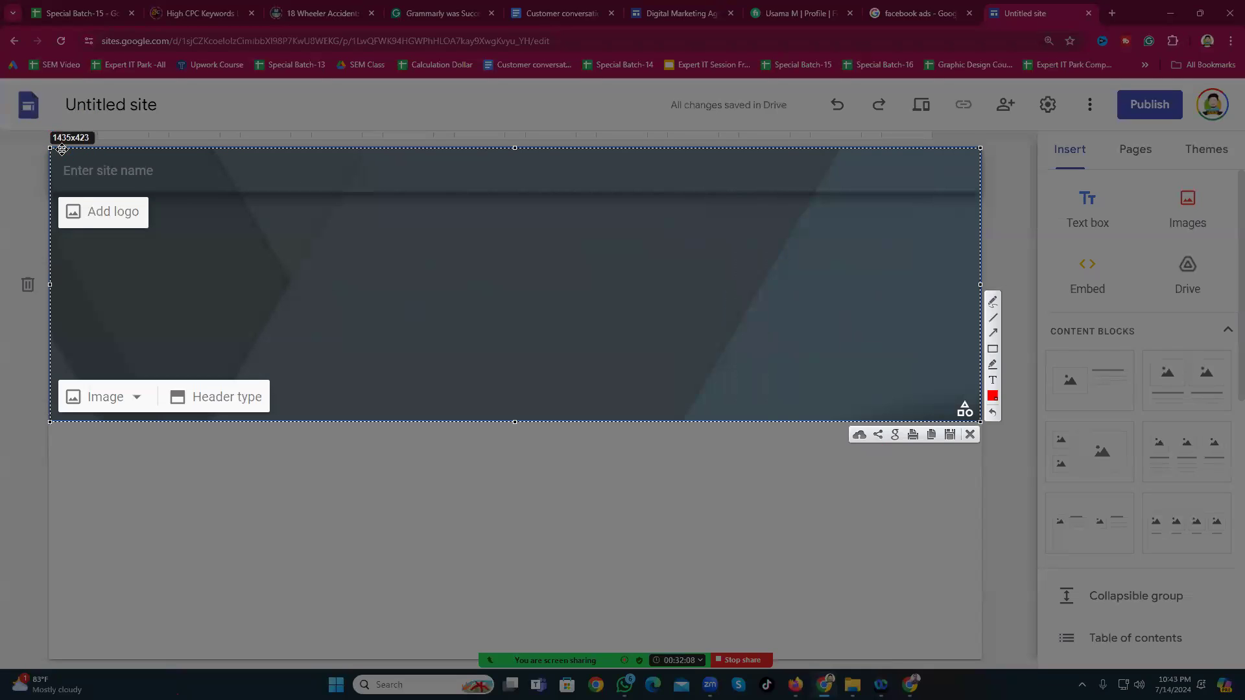
{"action": "left_click", "coordinate": [21, 115]}
{"action": "left_click", "coordinate": [91, 137]}
Step: Search Google for 'canva' in a new tab, open the Canva site and sign in with Google
{"action": "left_click", "coordinate": [970, 439]}
{"action": "left_click", "coordinate": [1113, 15]}
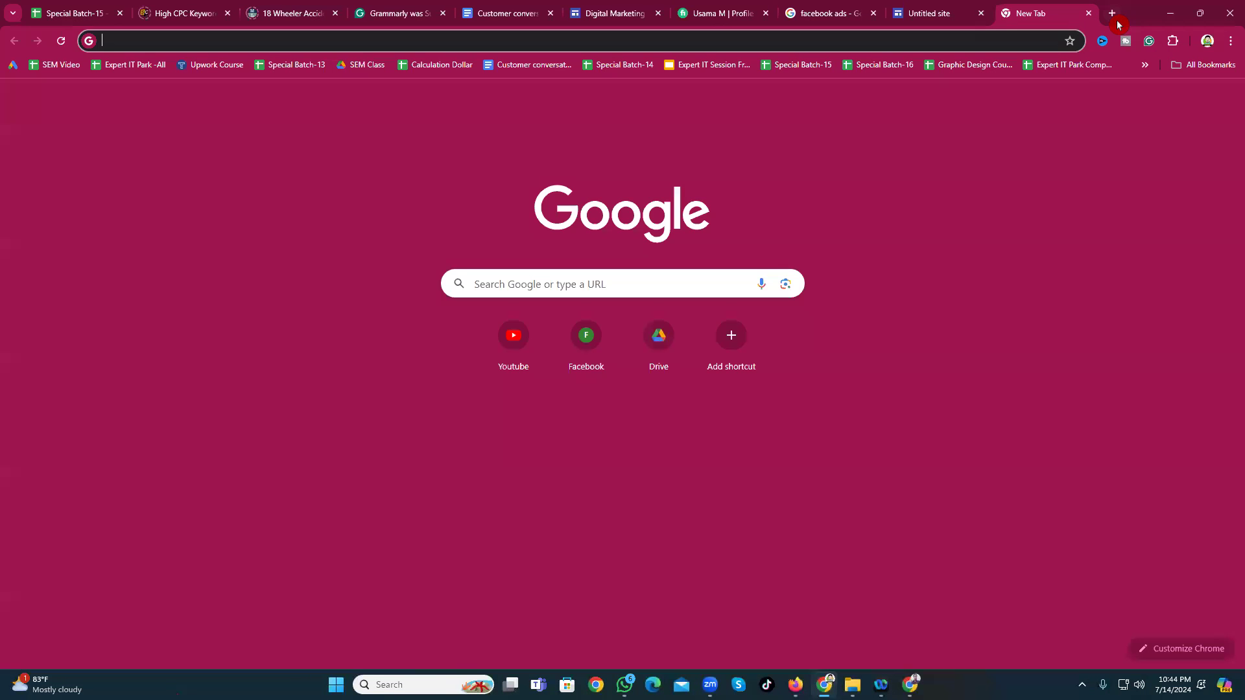
{"action": "type", "text": "canva"}
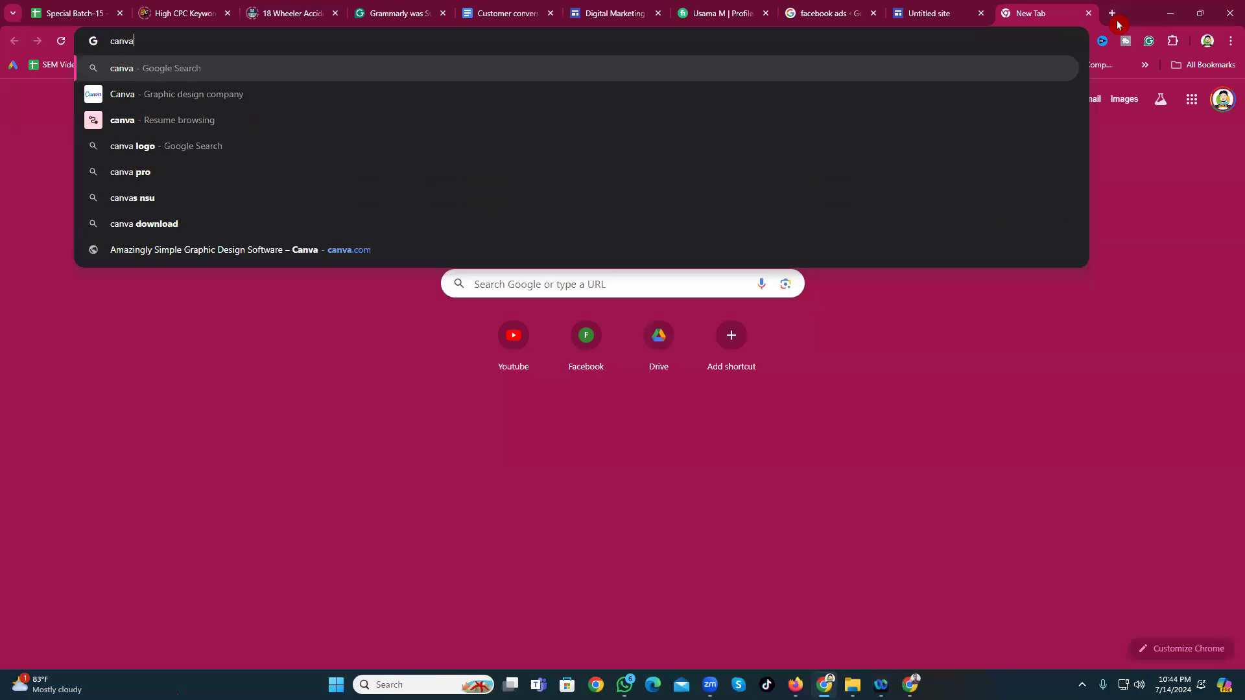
{"action": "key", "text": "Return"}
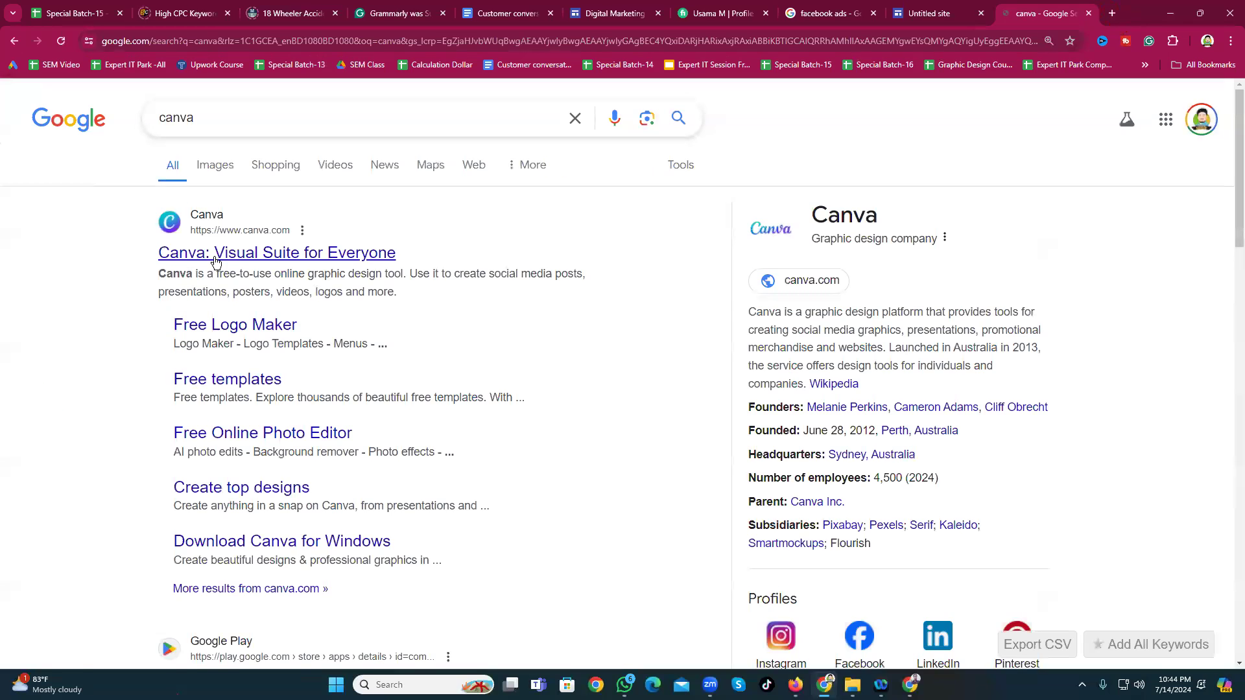
{"action": "left_click", "coordinate": [216, 262]}
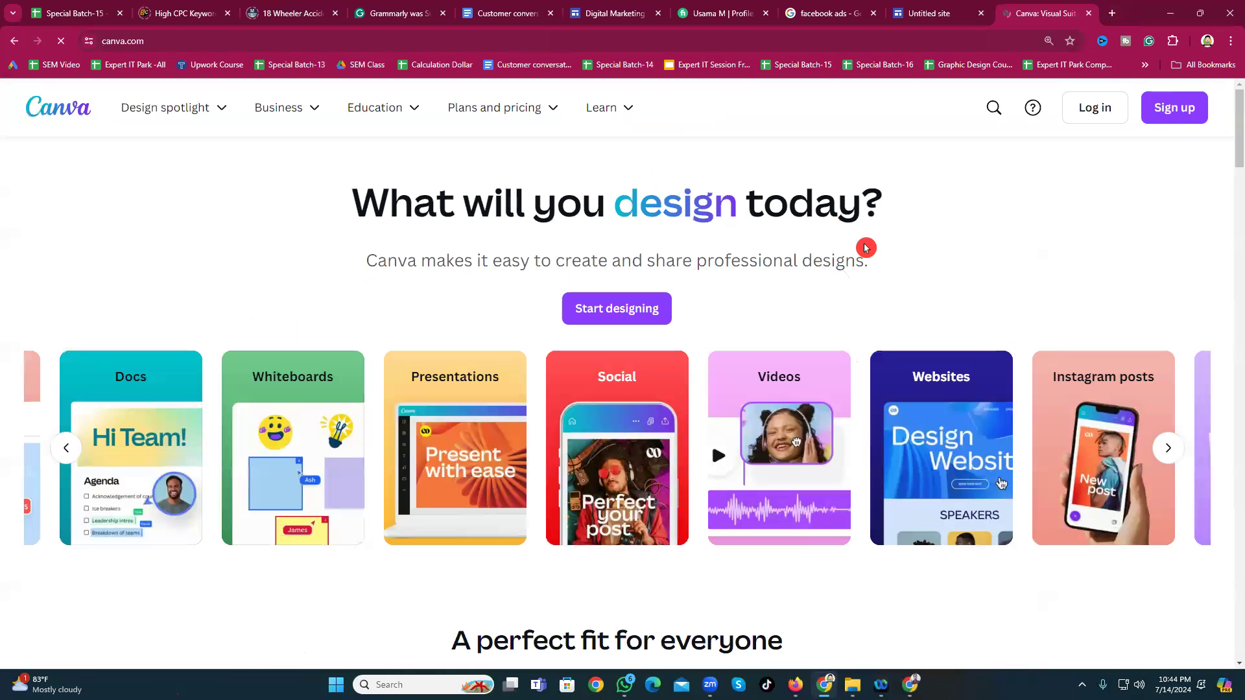
{"action": "left_click", "coordinate": [1007, 220]}
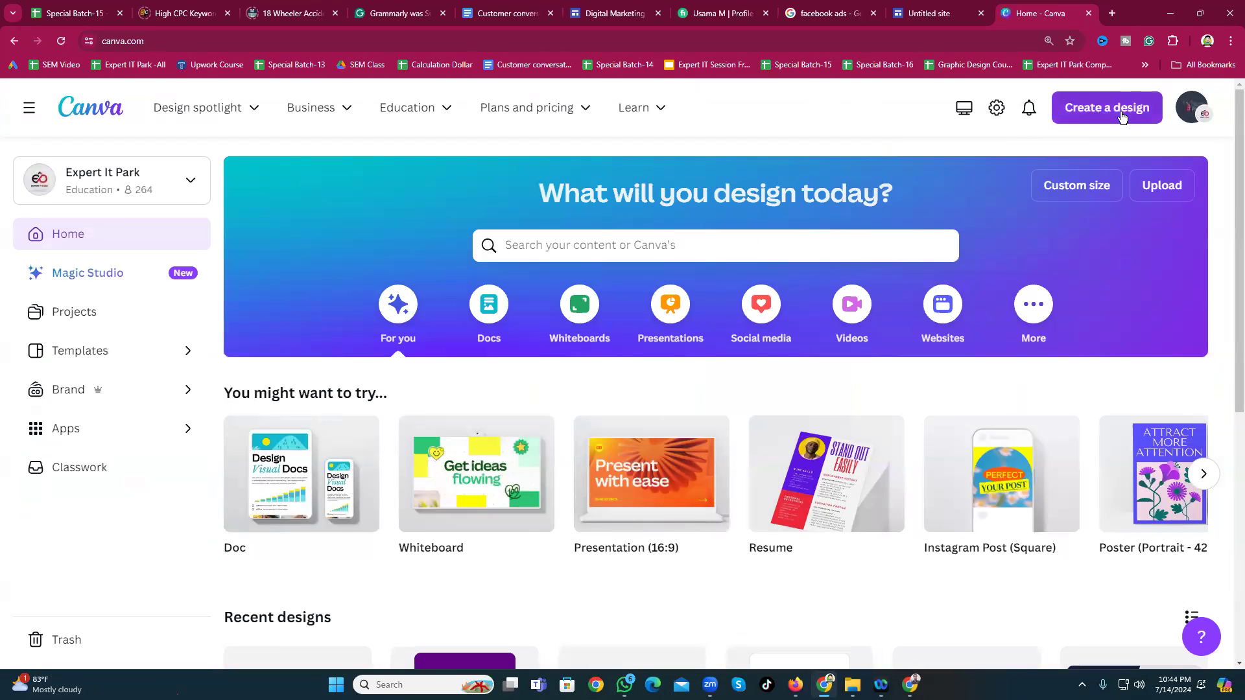
Step: Create a custom-size Canva design of 1435 × 423 px, keeping pixels as the unit
{"action": "left_click", "coordinate": [1079, 191]}
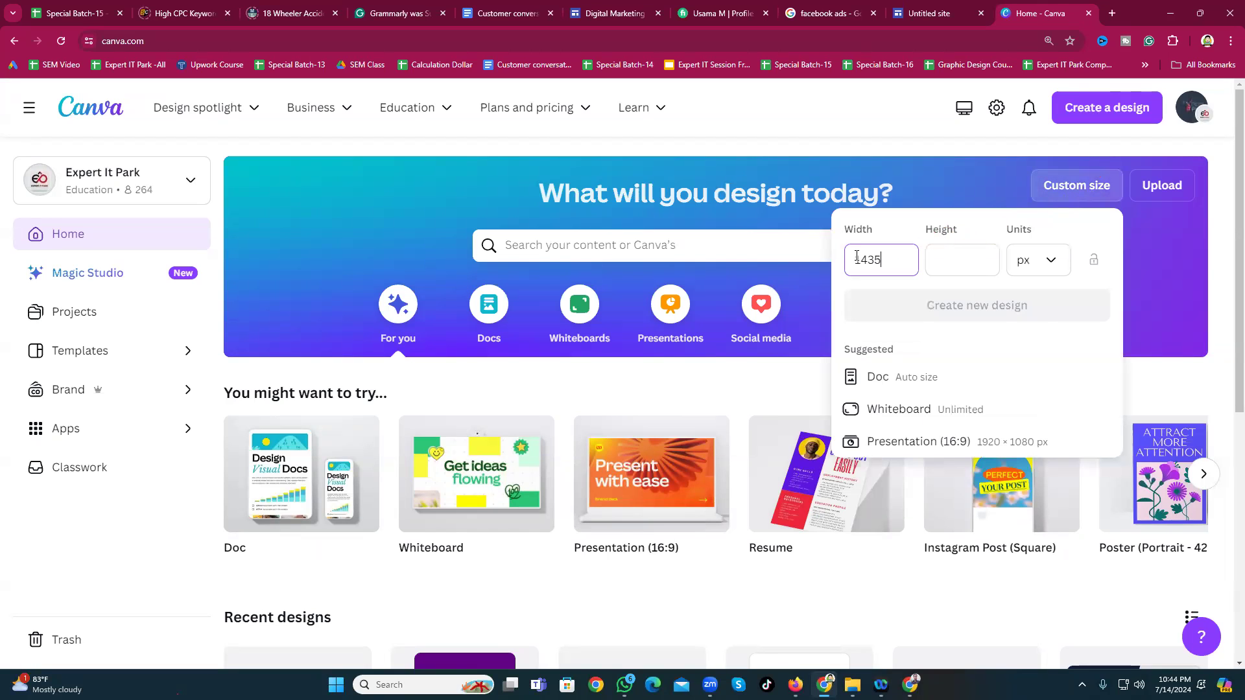
{"action": "left_click", "coordinate": [959, 260]}
{"action": "type", "text": "423"}
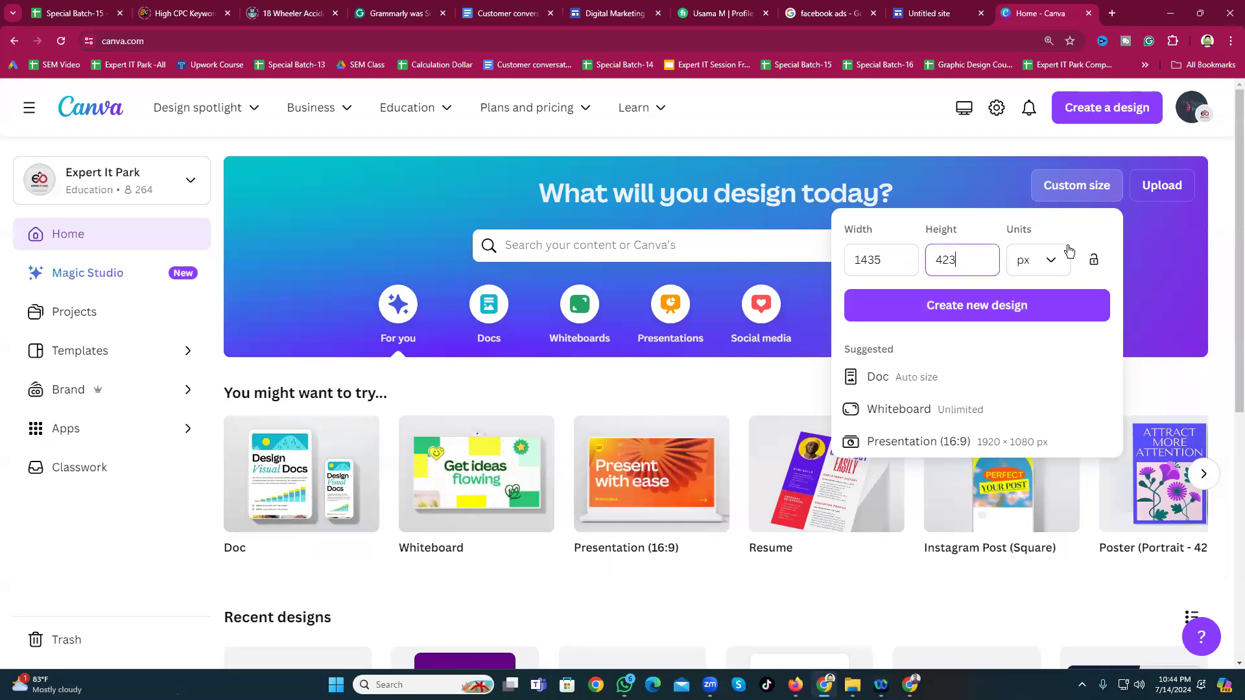
{"action": "left_click", "coordinate": [1052, 260]}
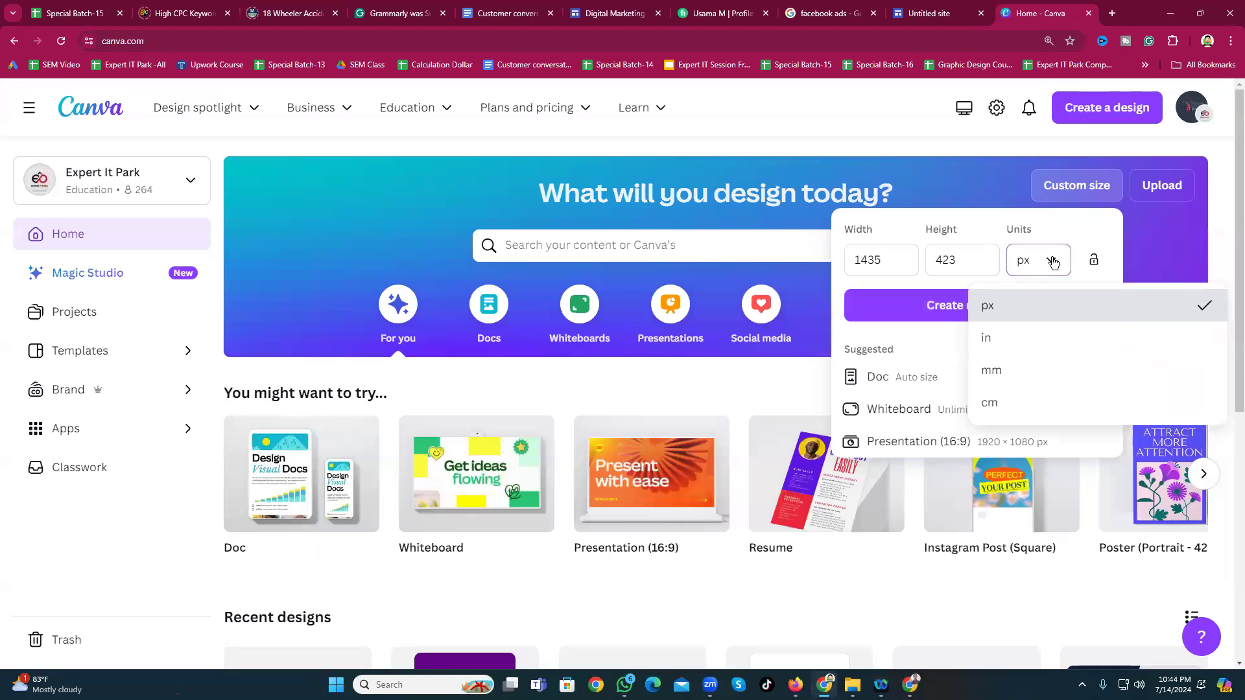
{"action": "left_click", "coordinate": [1025, 304]}
{"action": "left_click", "coordinate": [957, 315]}
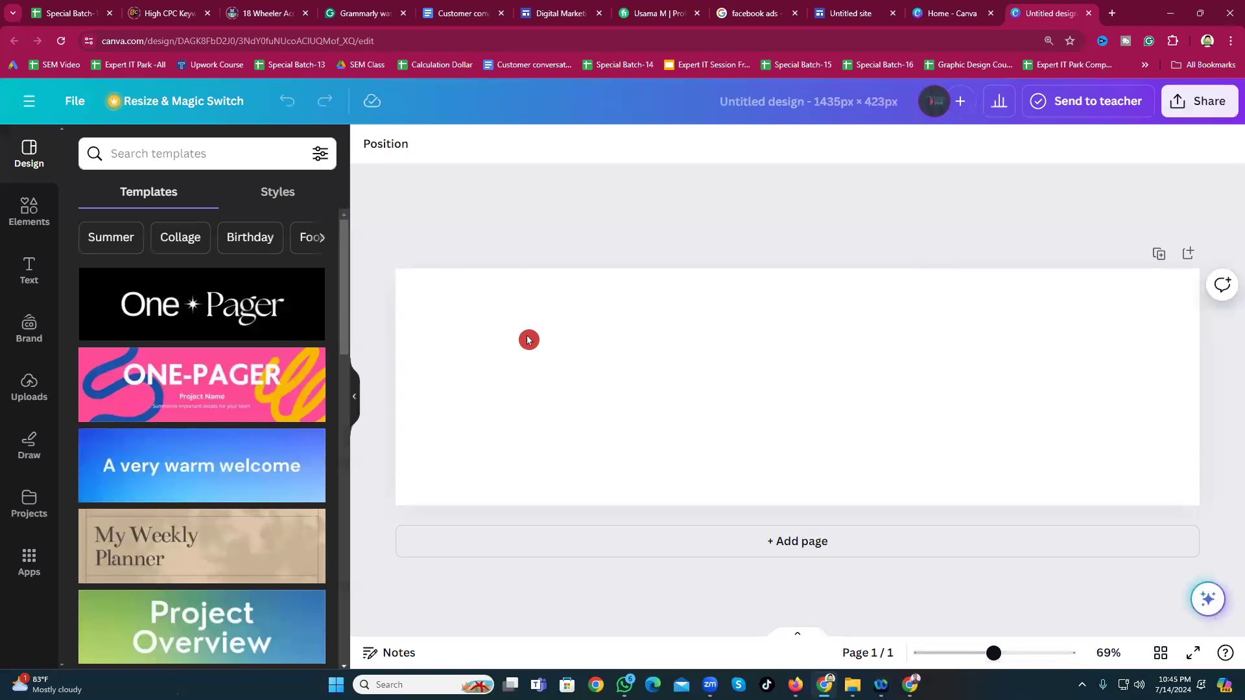
Step: Browse the Templates list and apply the brown wood laptop-and-coffee LinkedIn banner template
{"action": "scroll", "coordinate": [194, 473], "scroll_direction": "down", "scroll_amount": 10}
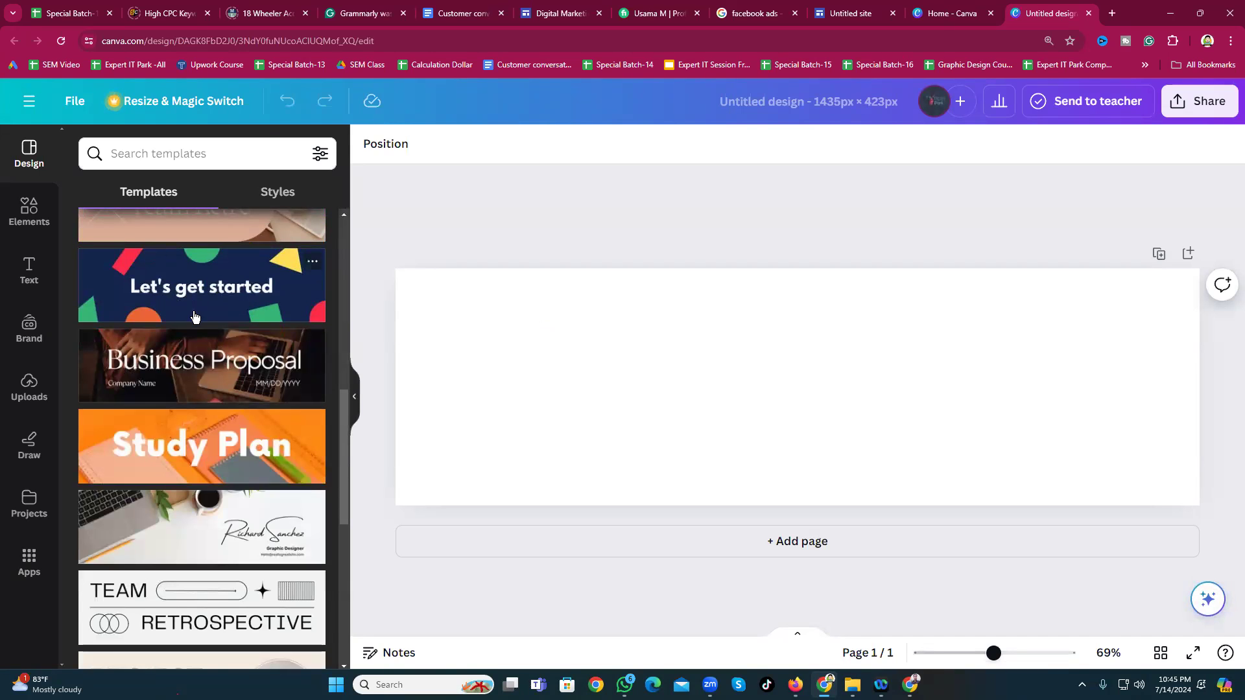
{"action": "scroll", "coordinate": [194, 316], "scroll_direction": "down", "scroll_amount": 7}
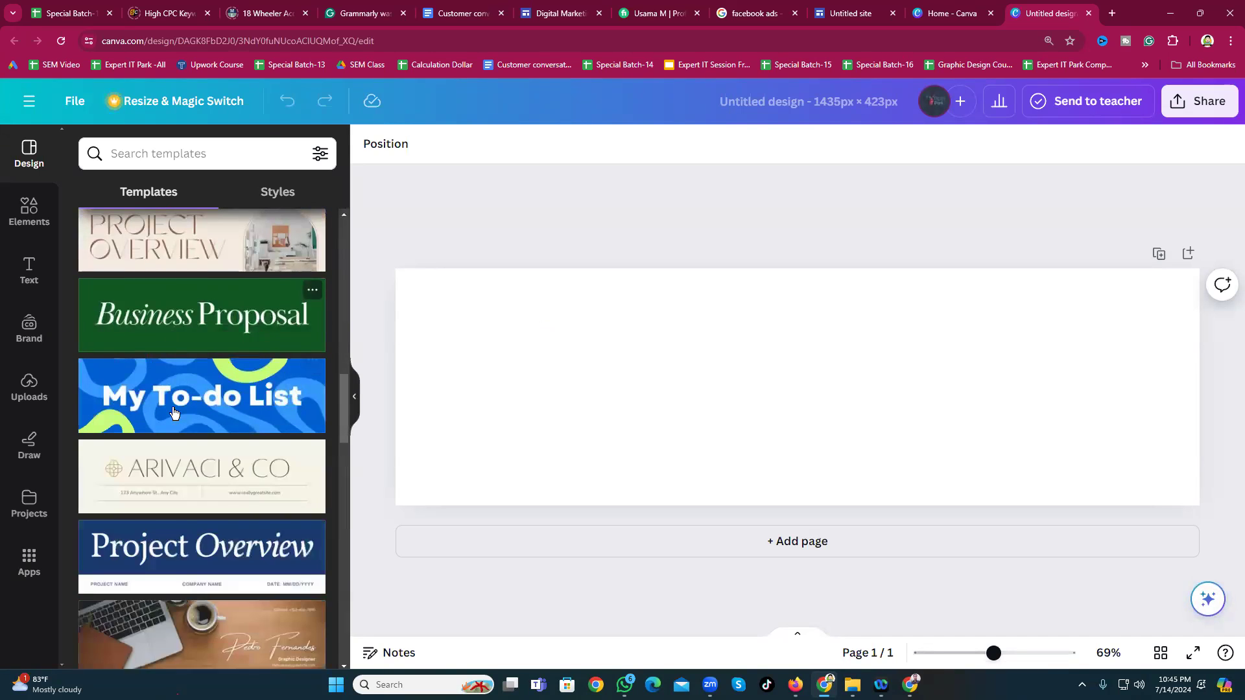
{"action": "scroll", "coordinate": [173, 411], "scroll_direction": "down", "scroll_amount": 5}
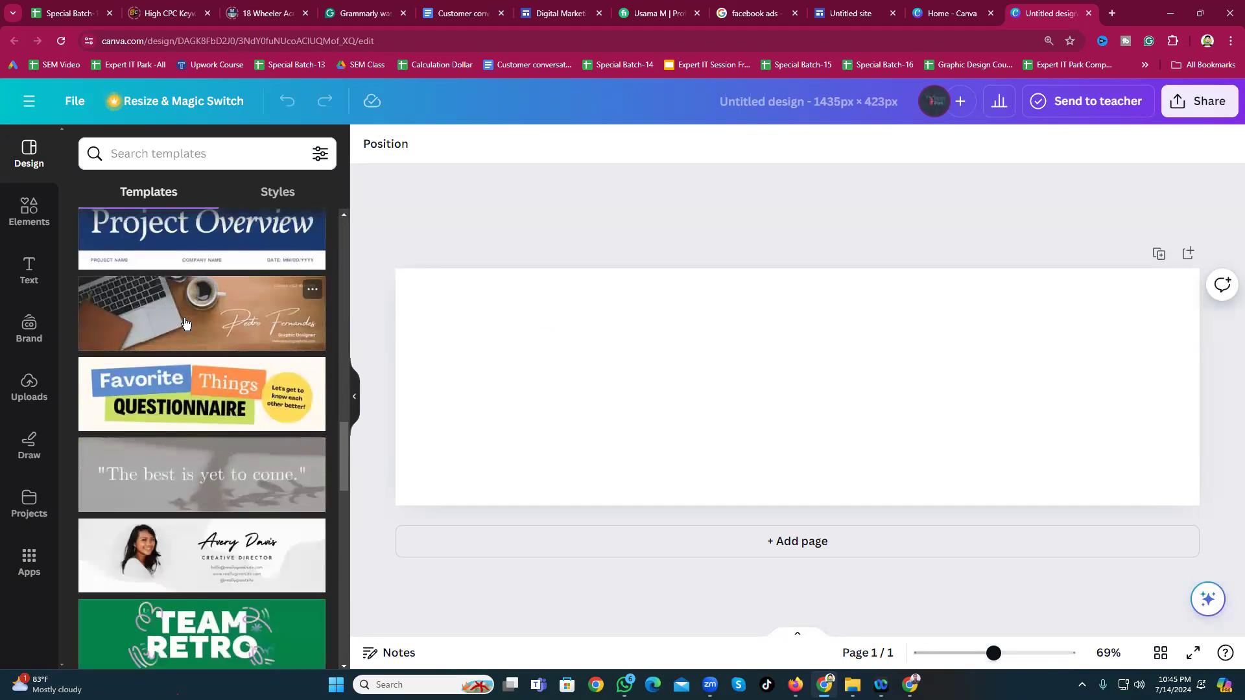
{"action": "scroll", "coordinate": [183, 335], "scroll_direction": "down", "scroll_amount": 5}
{"action": "scroll", "coordinate": [214, 447], "scroll_direction": "up", "scroll_amount": 4}
{"action": "scroll", "coordinate": [162, 421], "scroll_direction": "up", "scroll_amount": 2}
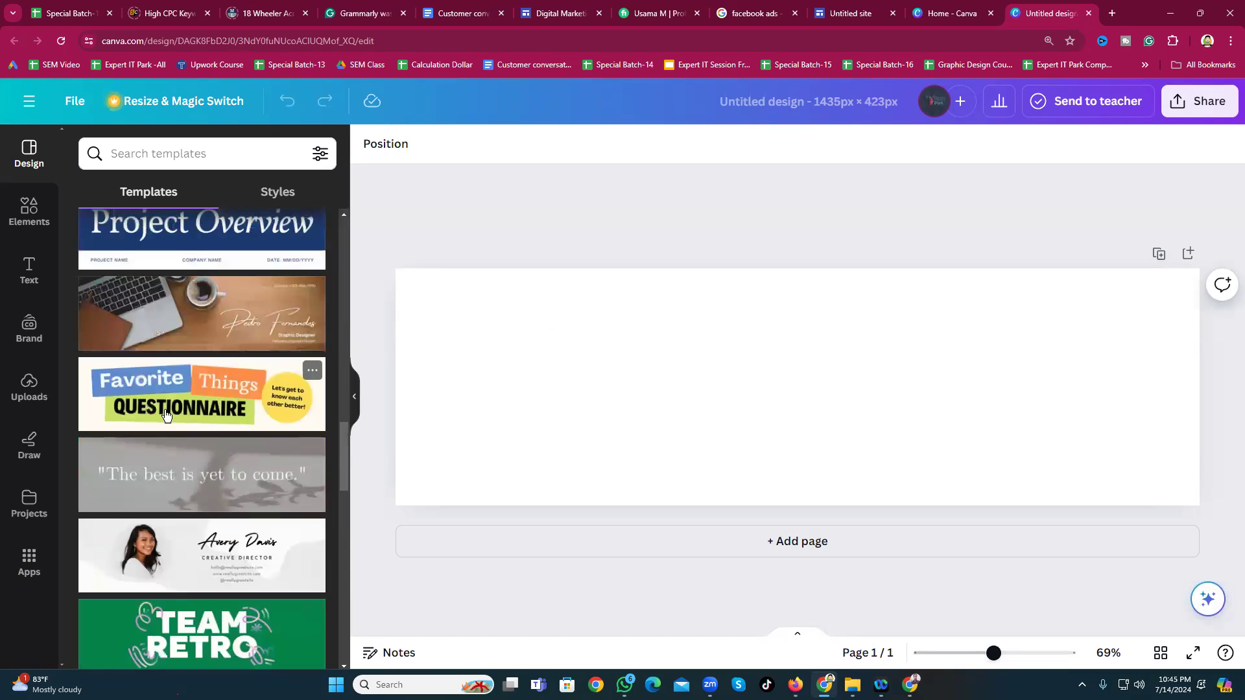
{"action": "scroll", "coordinate": [195, 467], "scroll_direction": "up", "scroll_amount": 4}
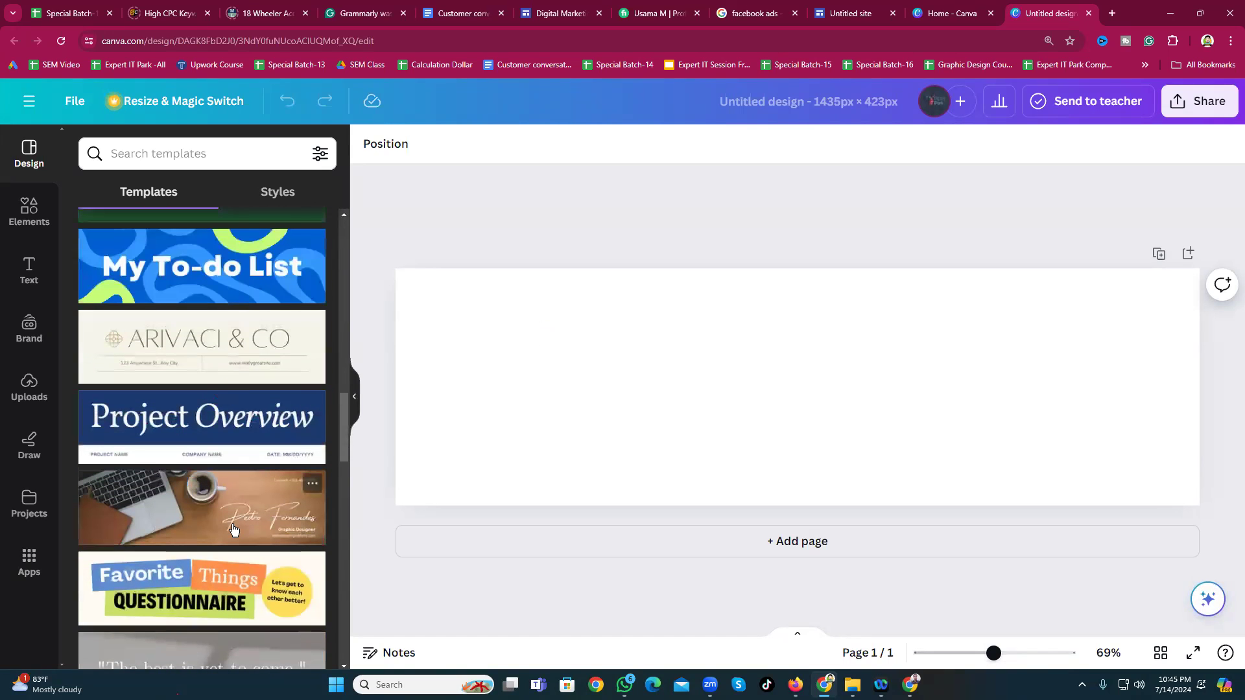
{"action": "left_click", "coordinate": [162, 493]}
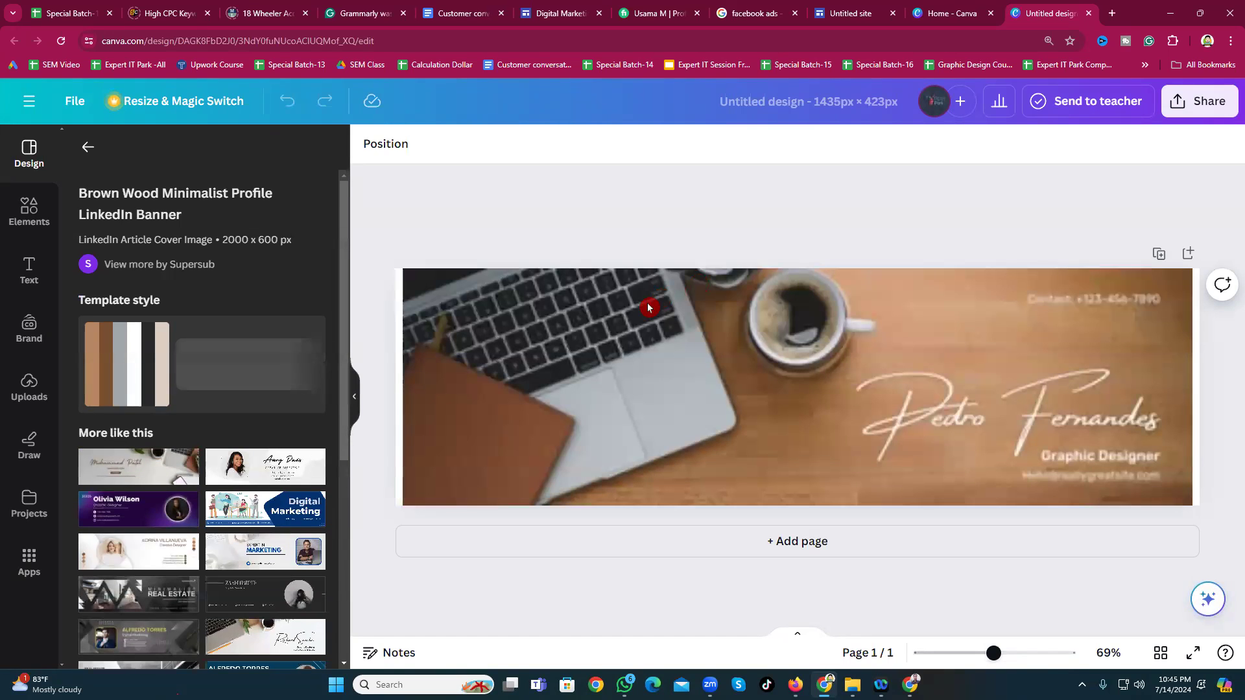
{"action": "left_click", "coordinate": [979, 409]}
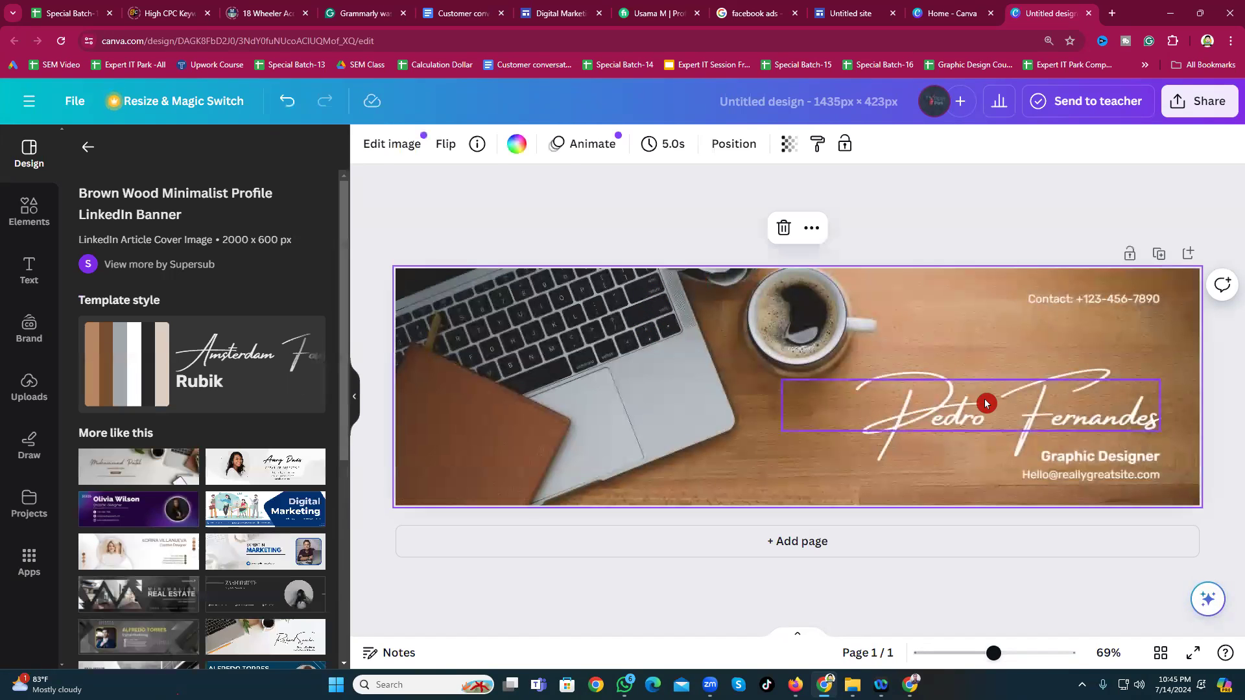
{"action": "double_click", "coordinate": [931, 416]}
{"action": "left_click", "coordinate": [936, 398]}
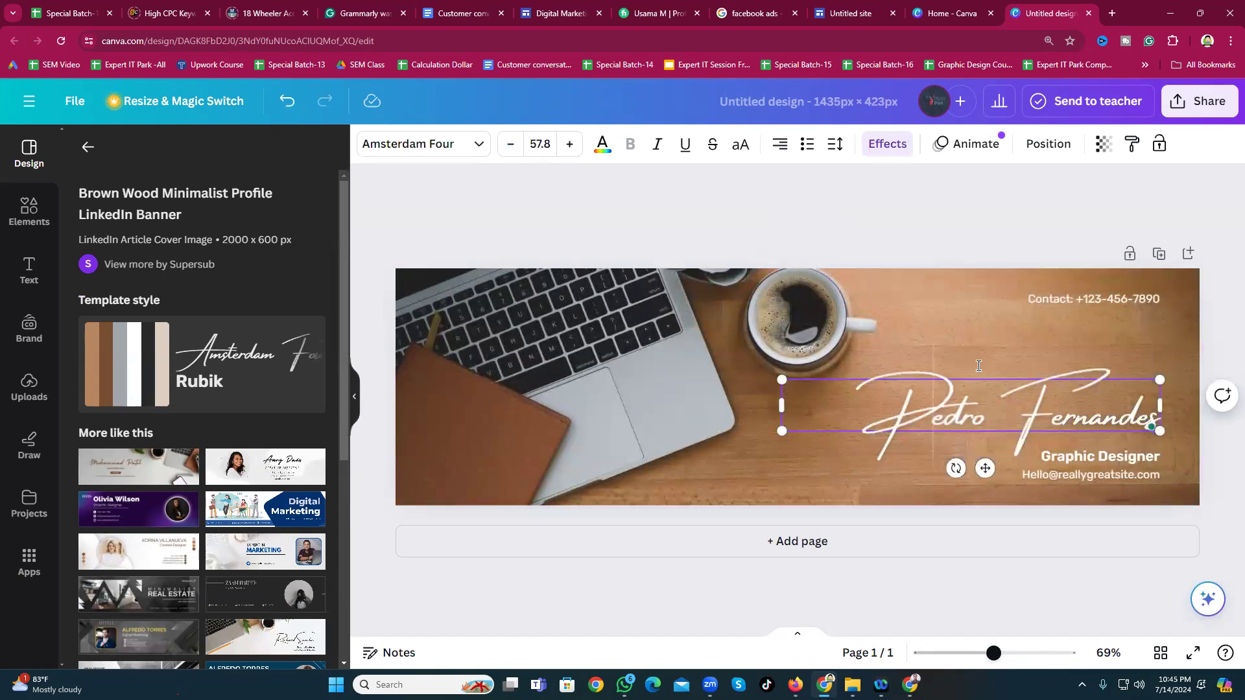
{"action": "double_click", "coordinate": [938, 412]}
{"action": "left_click", "coordinate": [943, 403]}
{"action": "triple_click", "coordinate": [943, 403]}
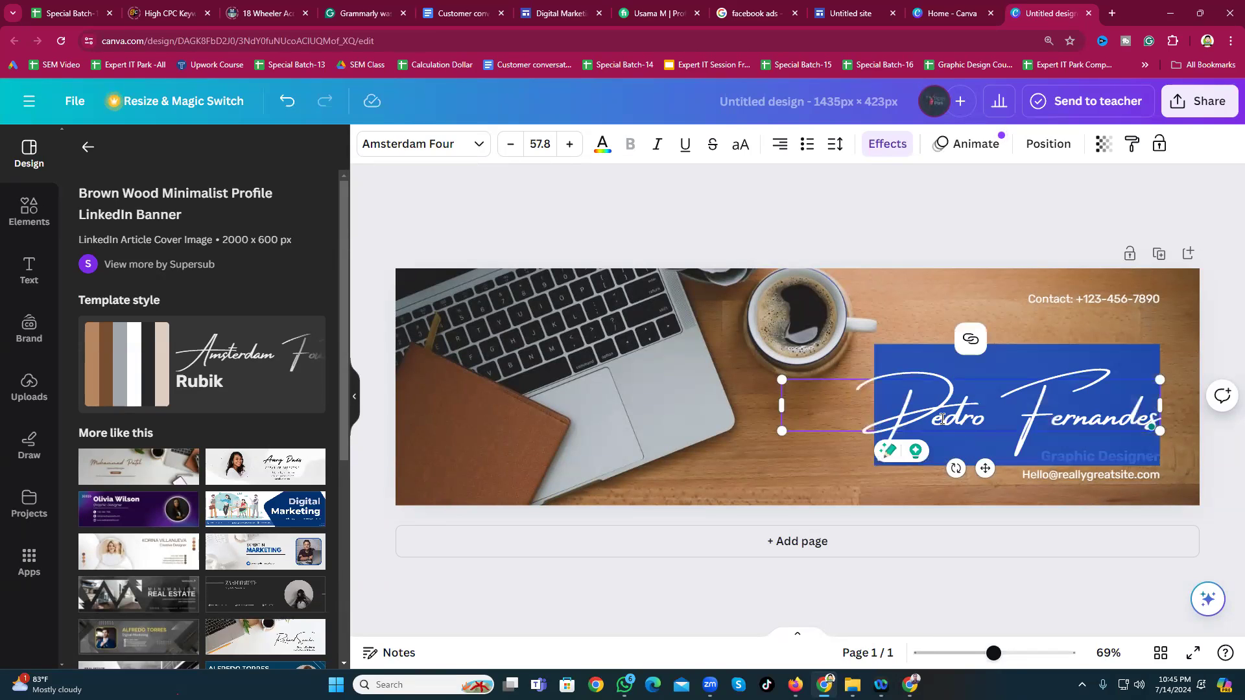
{"action": "left_click", "coordinate": [870, 225]}
{"action": "left_click", "coordinate": [1090, 301]}
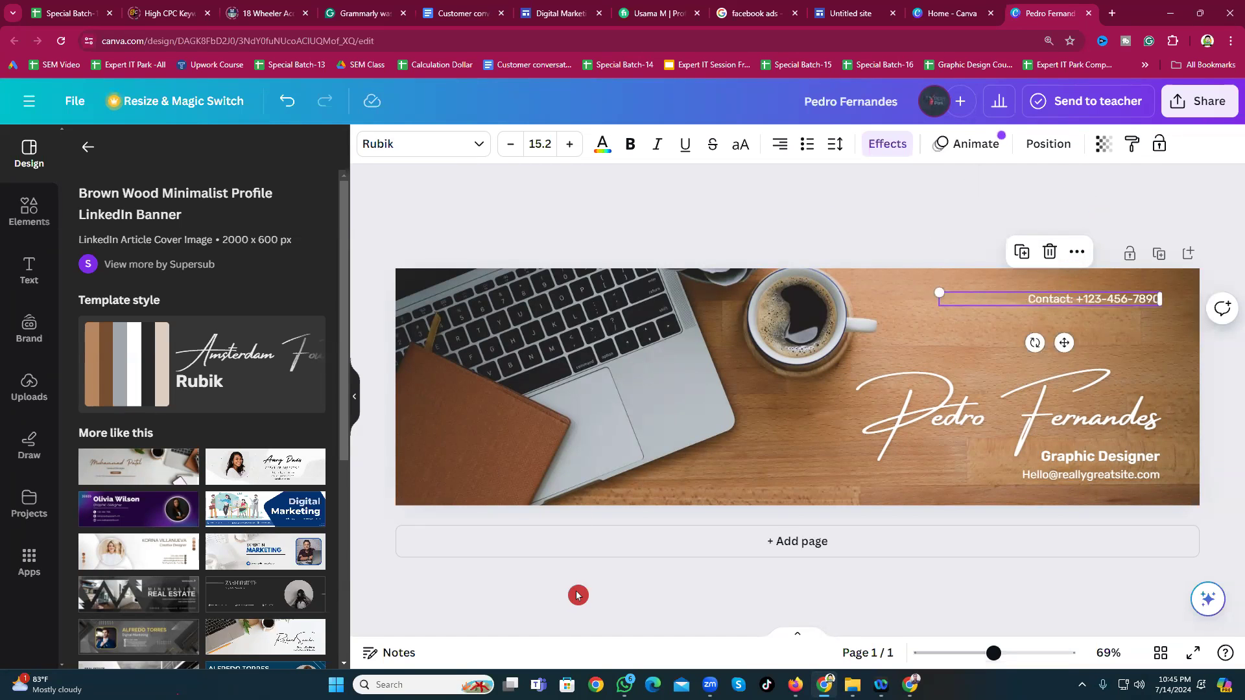
Step: Make the contact line read 'Contact in what's app:' followed by a new WhatsApp number
{"action": "triple_click", "coordinate": [1077, 298]}
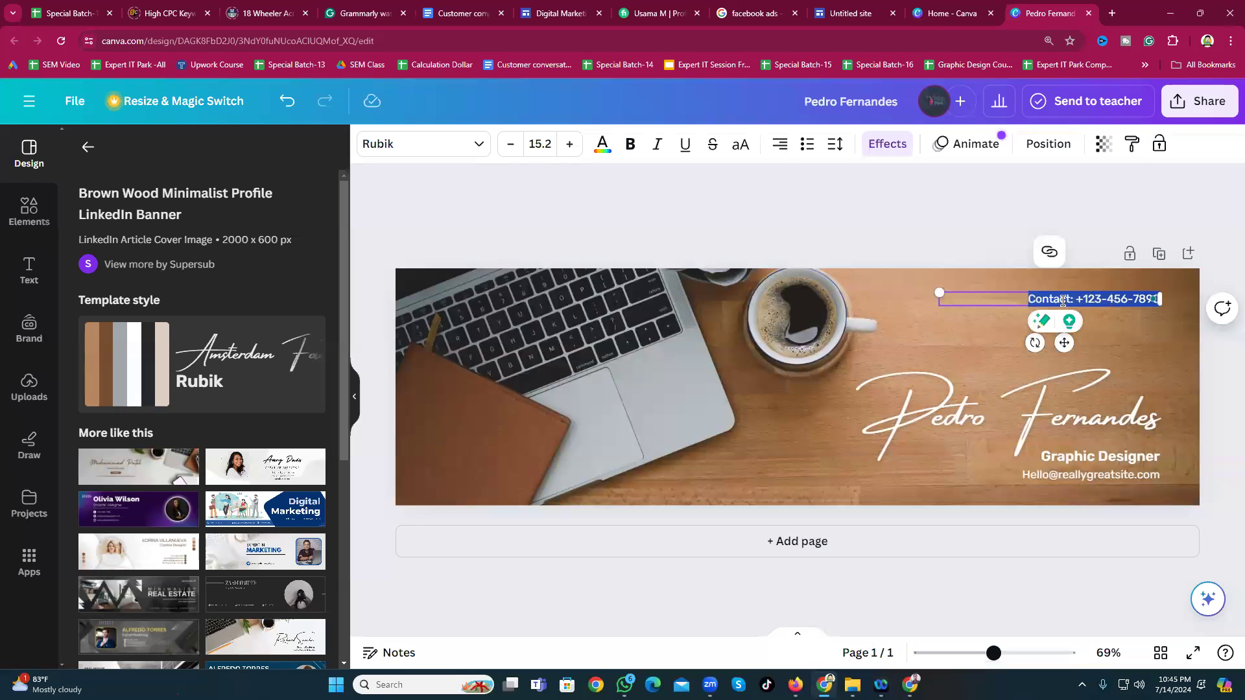
{"action": "left_click", "coordinate": [1097, 299]}
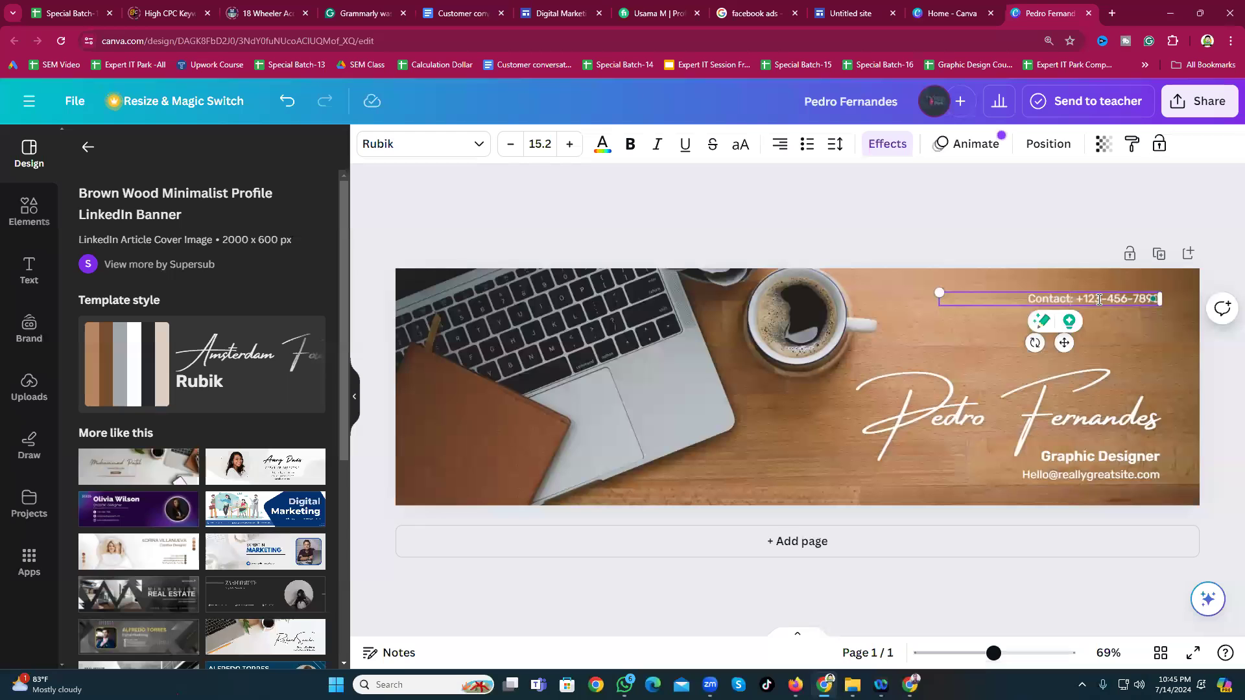
{"action": "type", "text": "in "}
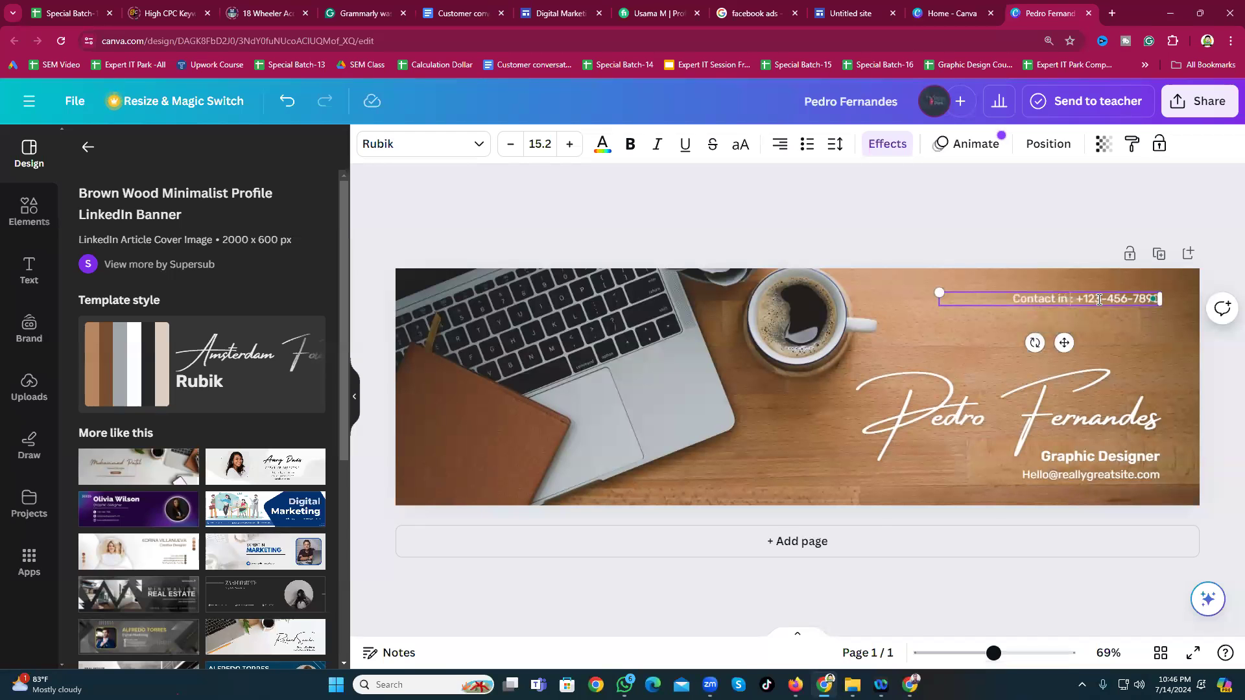
{"action": "type", "text": "whatws app"}
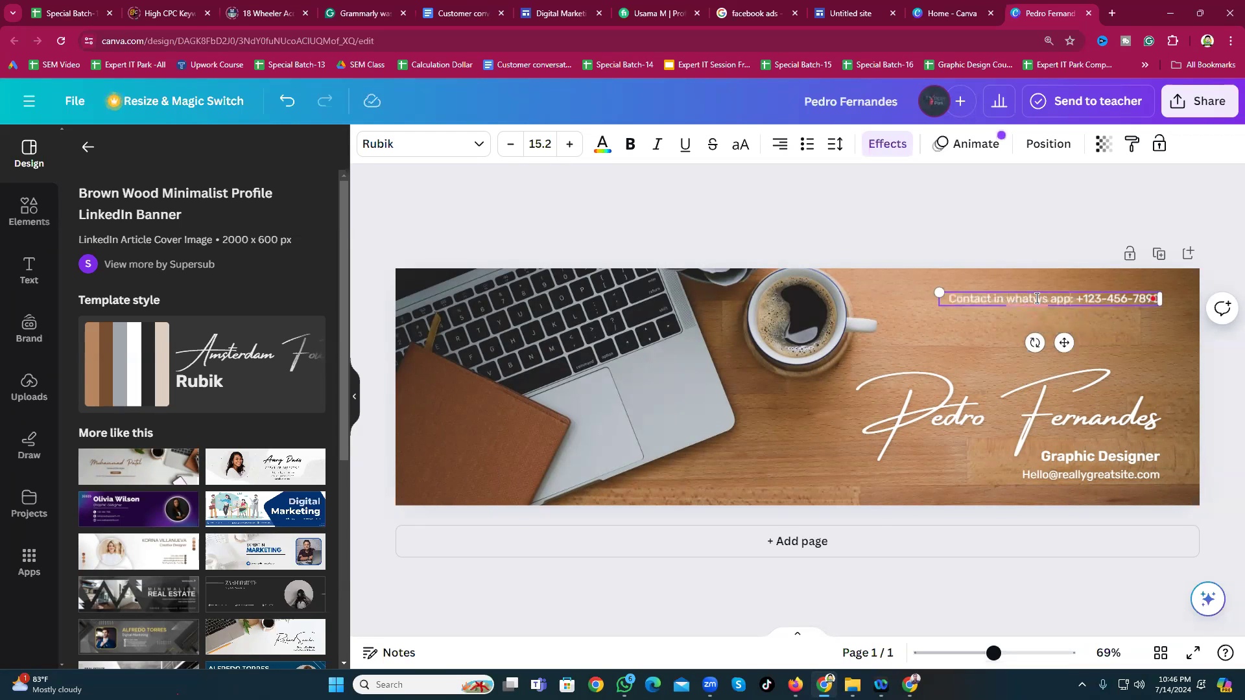
{"action": "mouse_move", "coordinate": [1036, 298]}
{"action": "left_click", "coordinate": [1025, 344]}
{"action": "left_click_drag", "start_coordinate": [1080, 300], "coordinate": [1181, 288]}
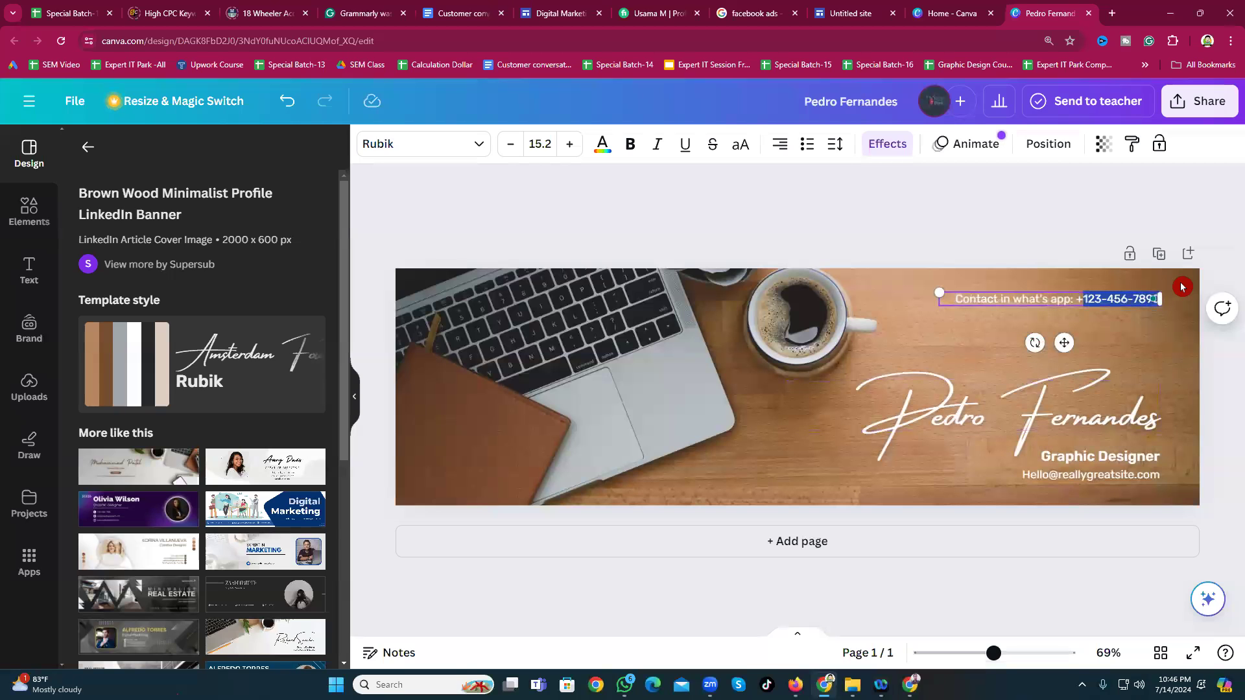
{"action": "key", "text": "BackSpace"}
{"action": "key", "text": "BackSpace"}
{"action": "key", "text": "BackSpace"}
{"action": "key", "text": "BackSpace"}
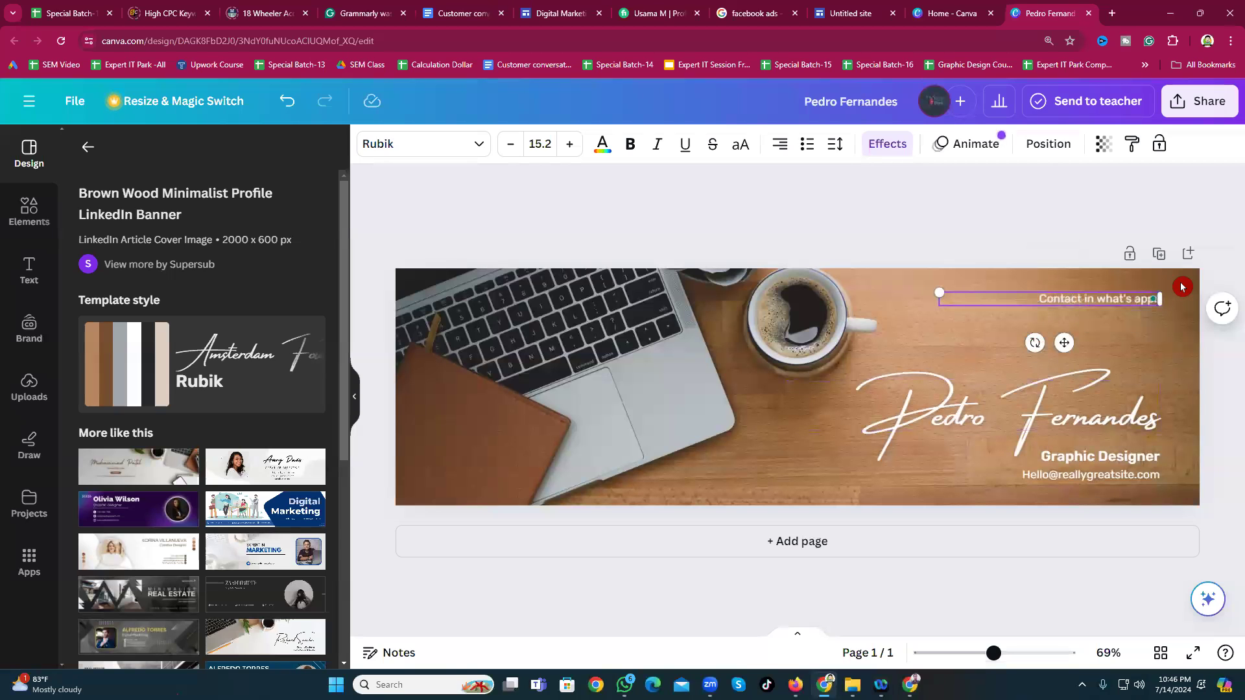
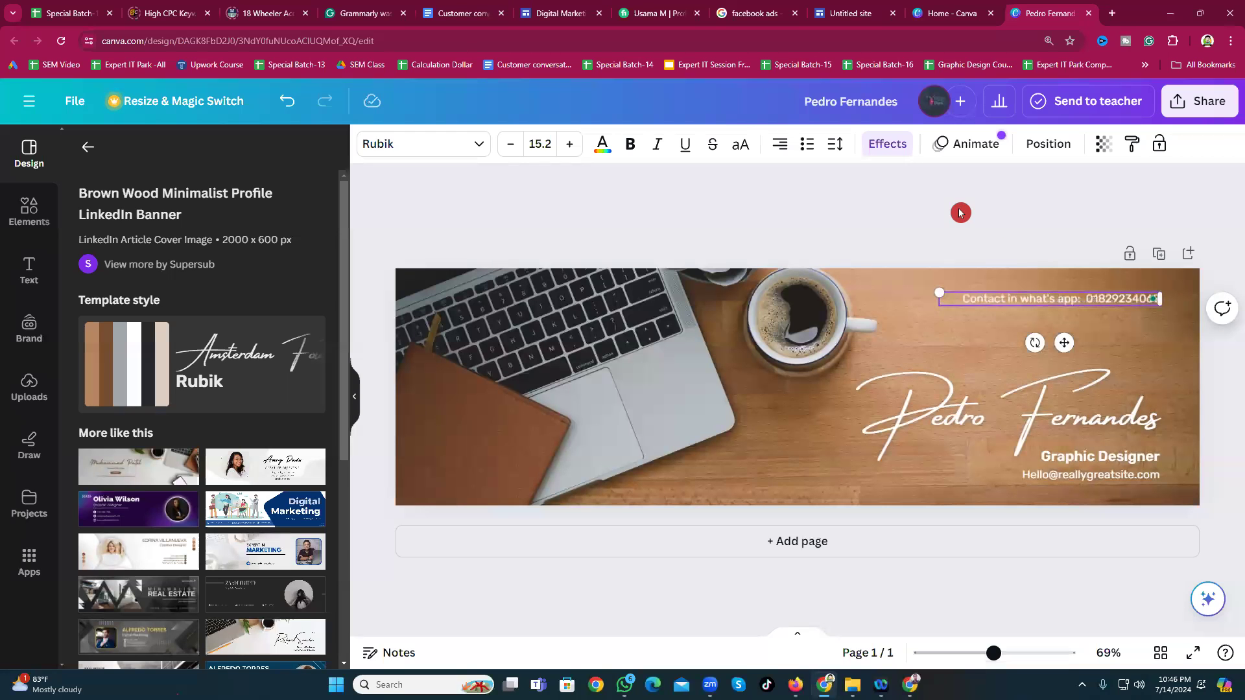
Step: Select the script name text on the banner
{"action": "left_click", "coordinate": [1018, 421]}
{"action": "double_click", "coordinate": [1004, 424]}
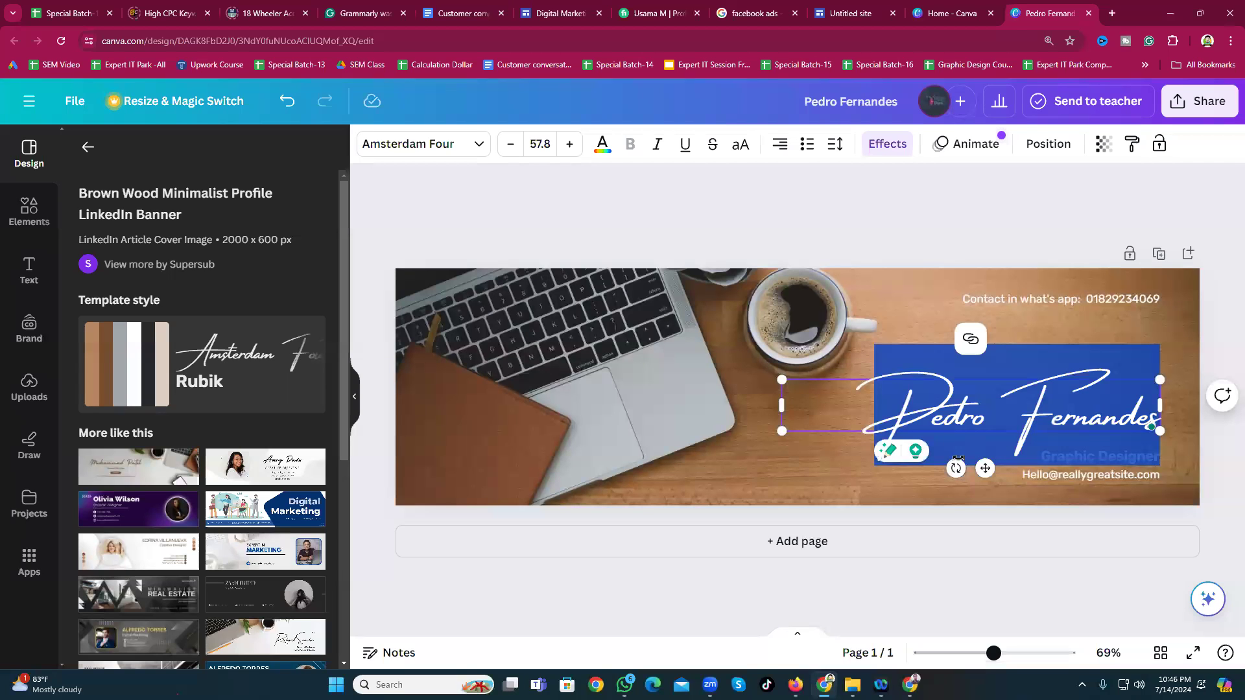
{"action": "left_click", "coordinate": [883, 194]}
Step: Delete the script name and add a new heading to the design
{"action": "left_click", "coordinate": [907, 383]}
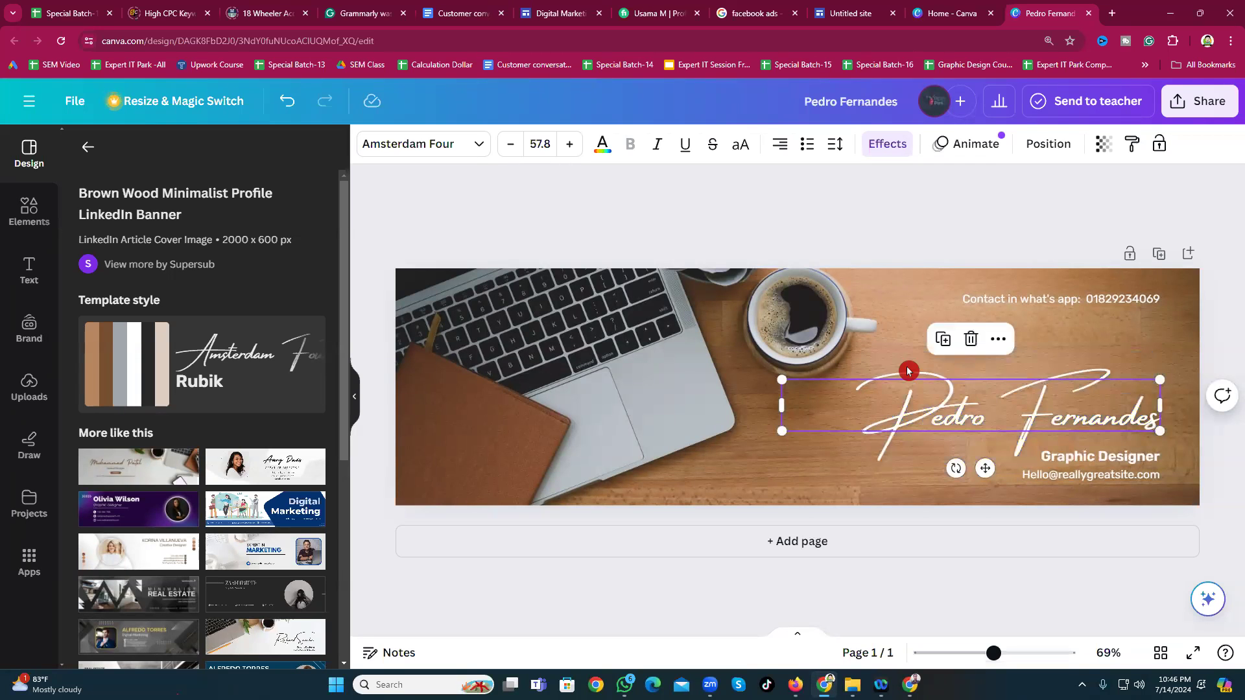
{"action": "left_click", "coordinate": [972, 340]}
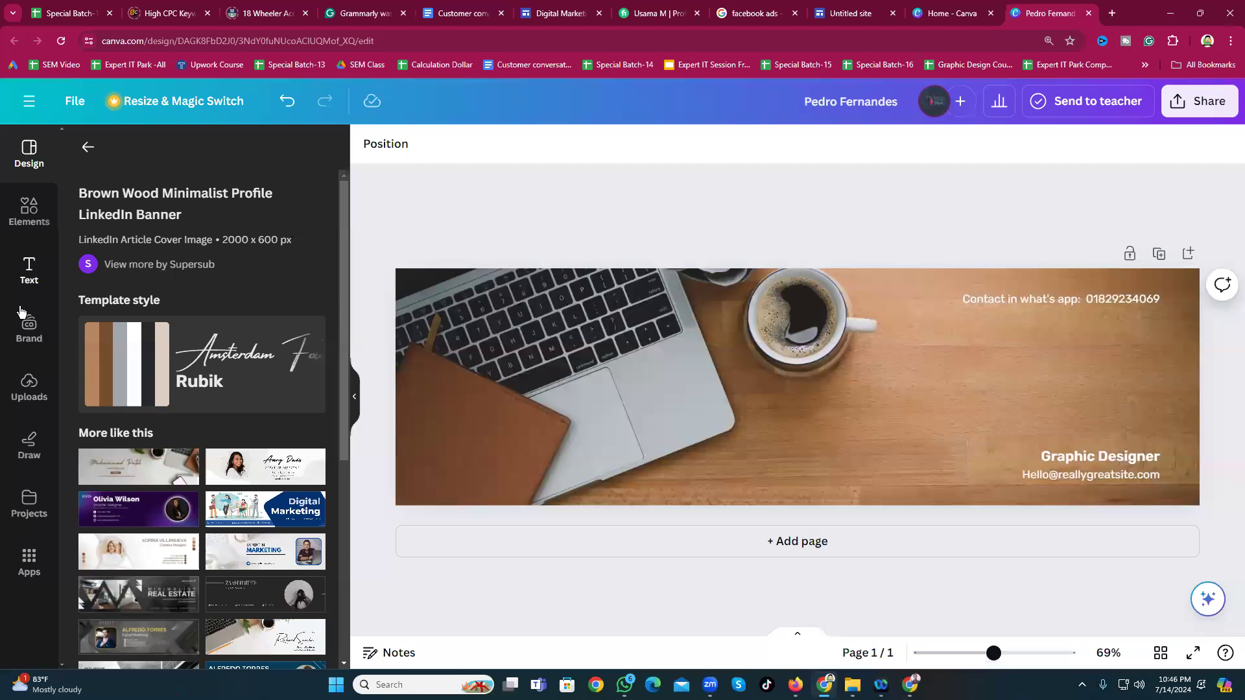
{"action": "left_click", "coordinate": [29, 271]}
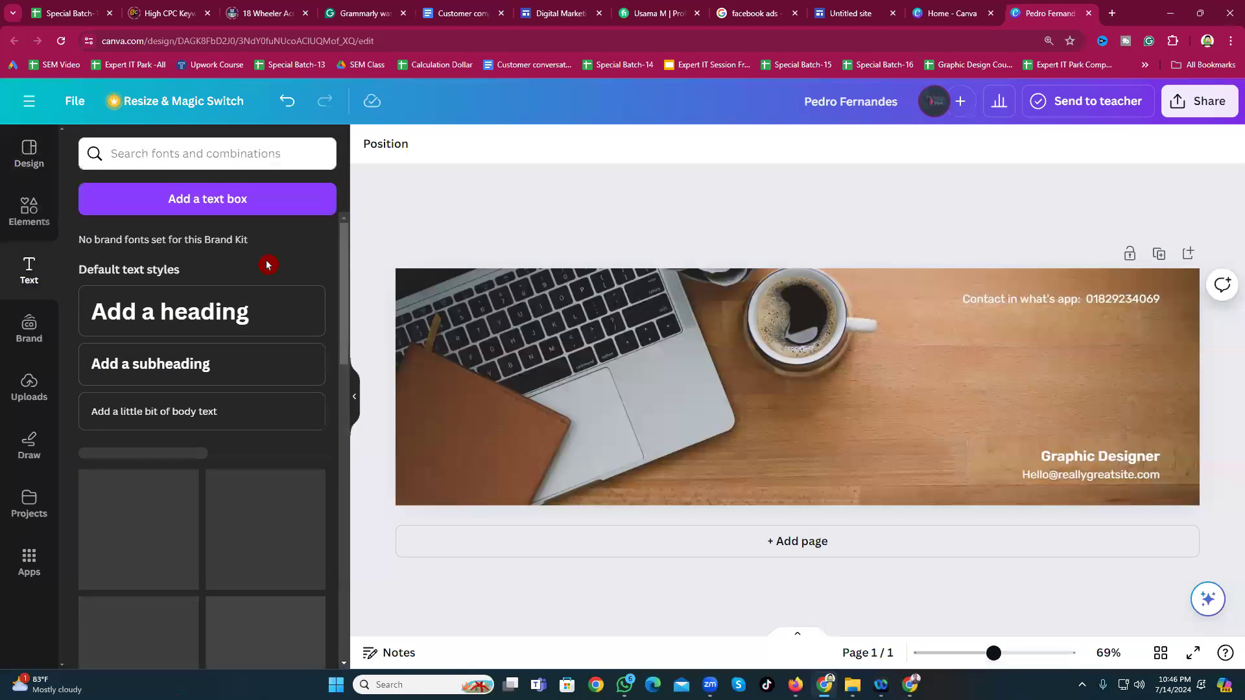
{"action": "left_click", "coordinate": [188, 316]}
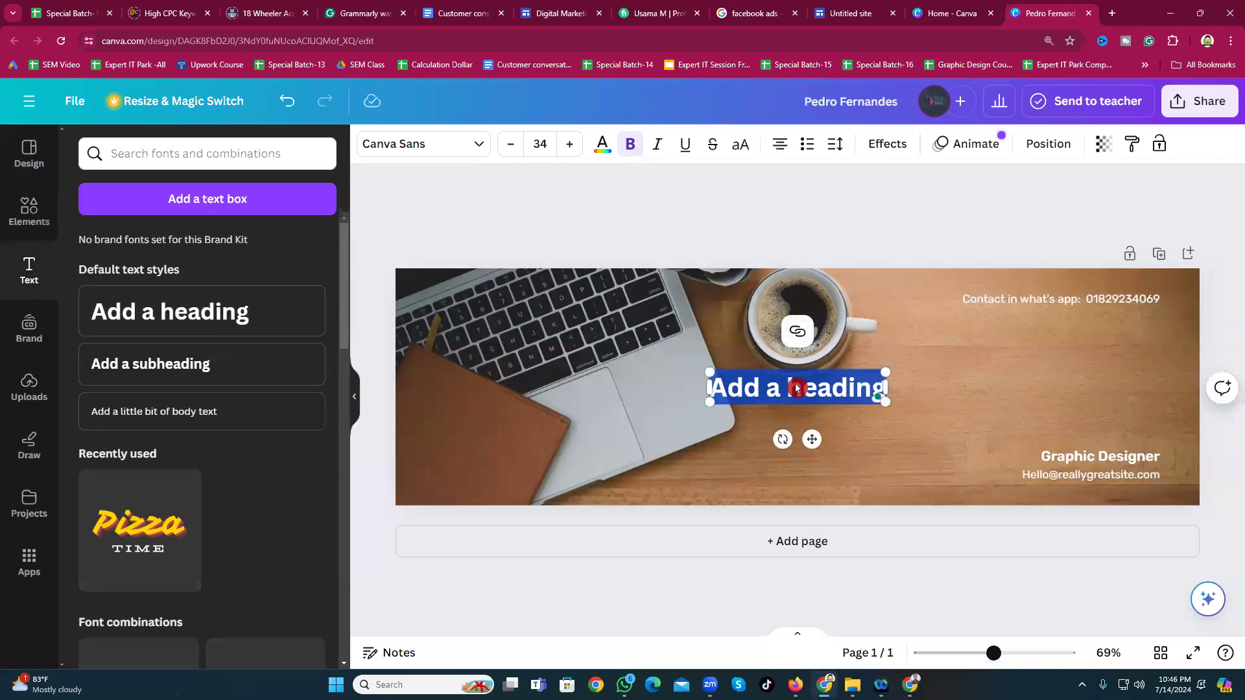
{"action": "key", "text": "Escape"}
Step: Move the heading to the banner's right side and enlarge it to about size 58
{"action": "left_click_drag", "start_coordinate": [786, 398], "coordinate": [920, 393]}
{"action": "left_click_drag", "start_coordinate": [1042, 408], "coordinate": [1180, 405]}
{"action": "left_click", "coordinate": [925, 337]}
{"action": "mouse_move", "coordinate": [931, 403]}
{"action": "left_mouse_down"}
{"action": "mouse_move", "coordinate": [894, 401]}
{"action": "mouse_move", "coordinate": [914, 389]}
{"action": "left_mouse_up"}
Step: Change the heading text to 'Best Digital Service', widened to one line and moved lower
{"action": "left_click", "coordinate": [927, 393]}
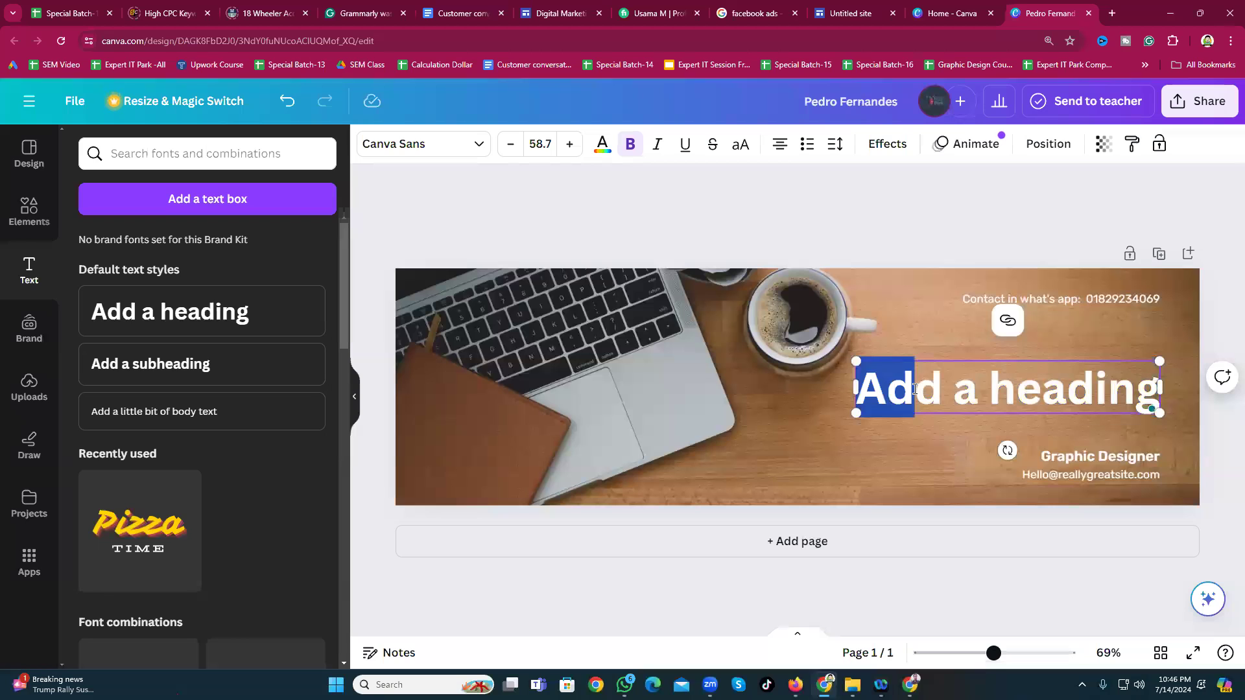
{"action": "key", "text": "ctrl+a"}
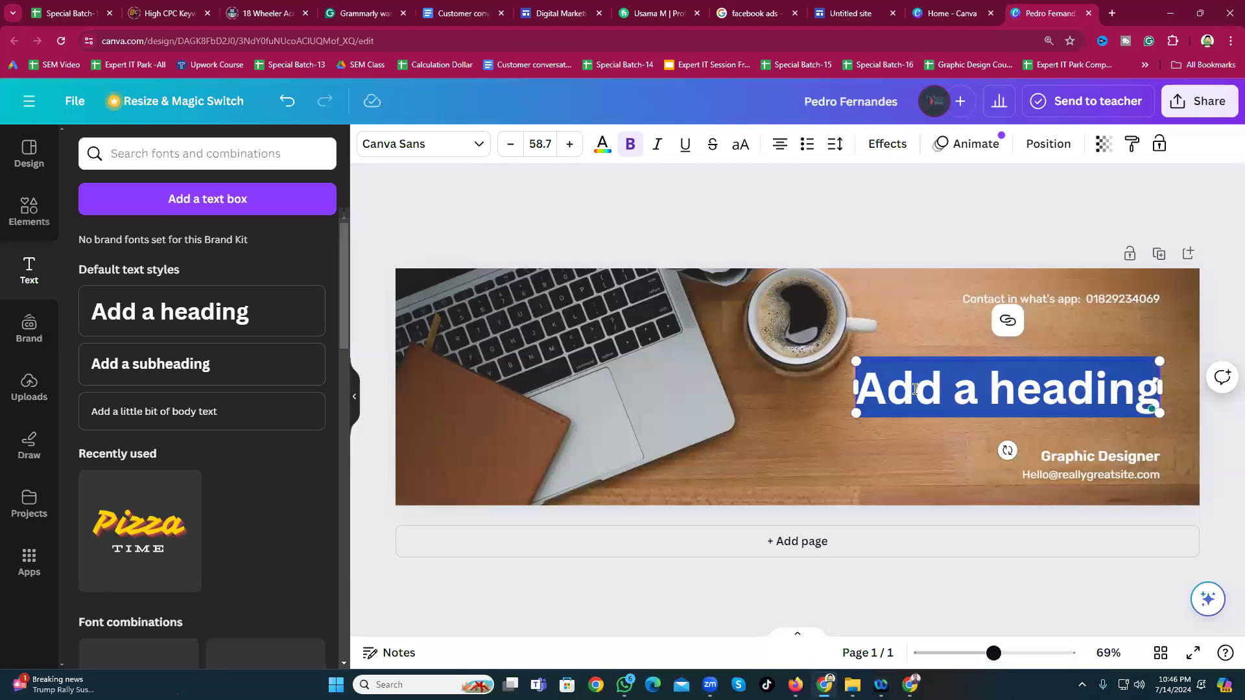
{"action": "type", "text": "Best"}
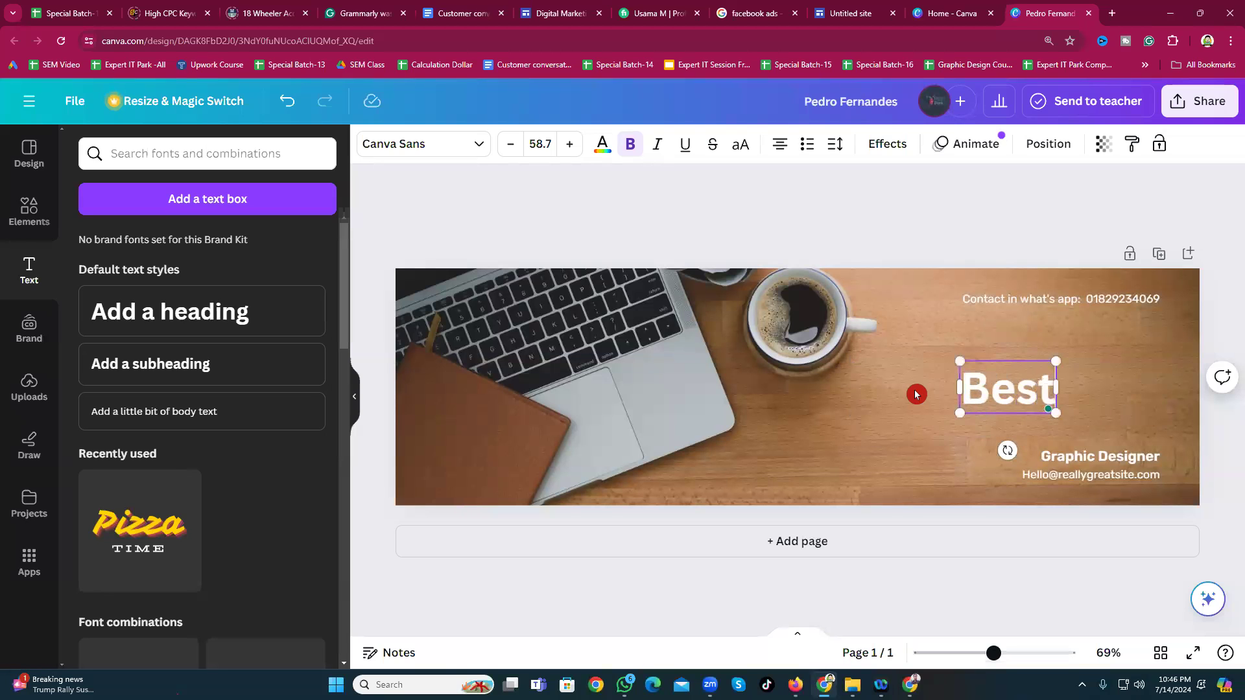
{"action": "type", "text": " Digita"}
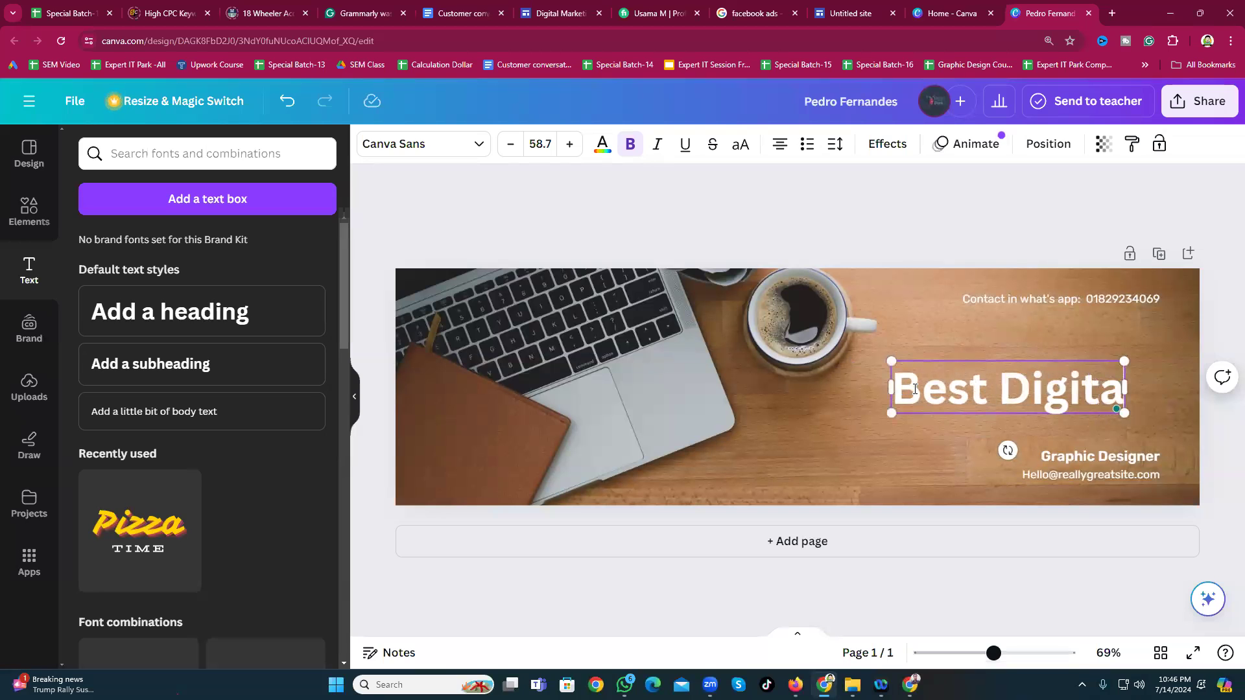
{"action": "type", "text": "l S"}
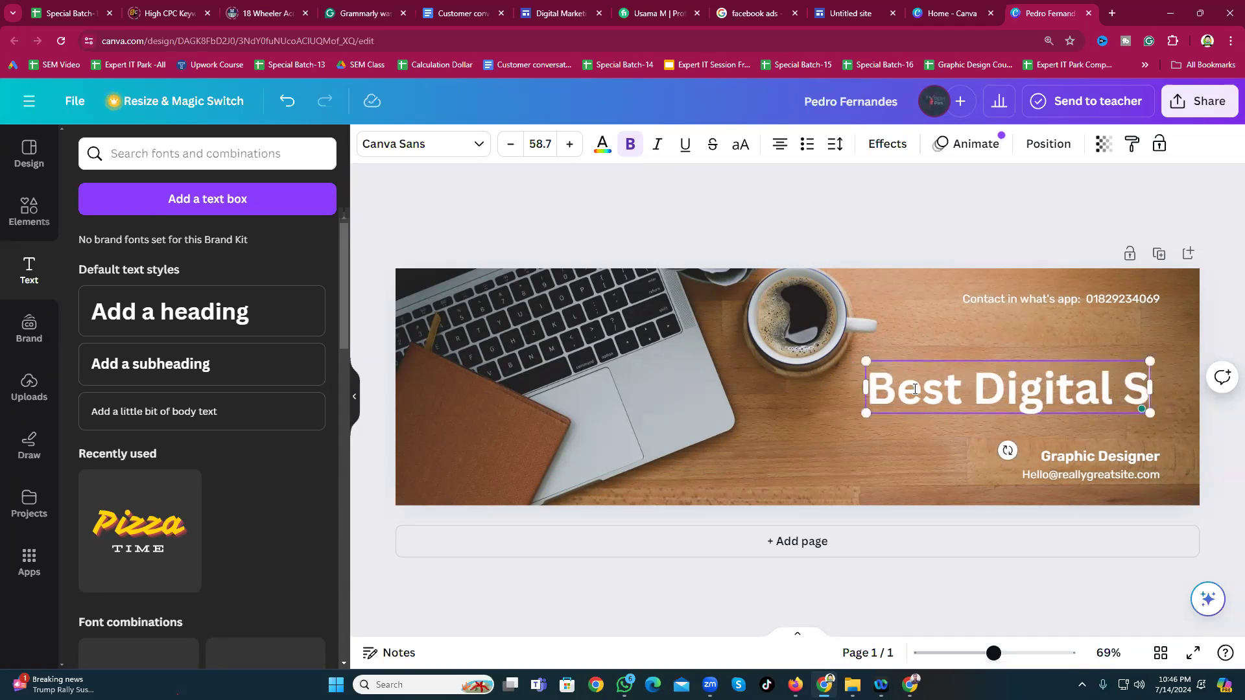
{"action": "type", "text": "ervice"}
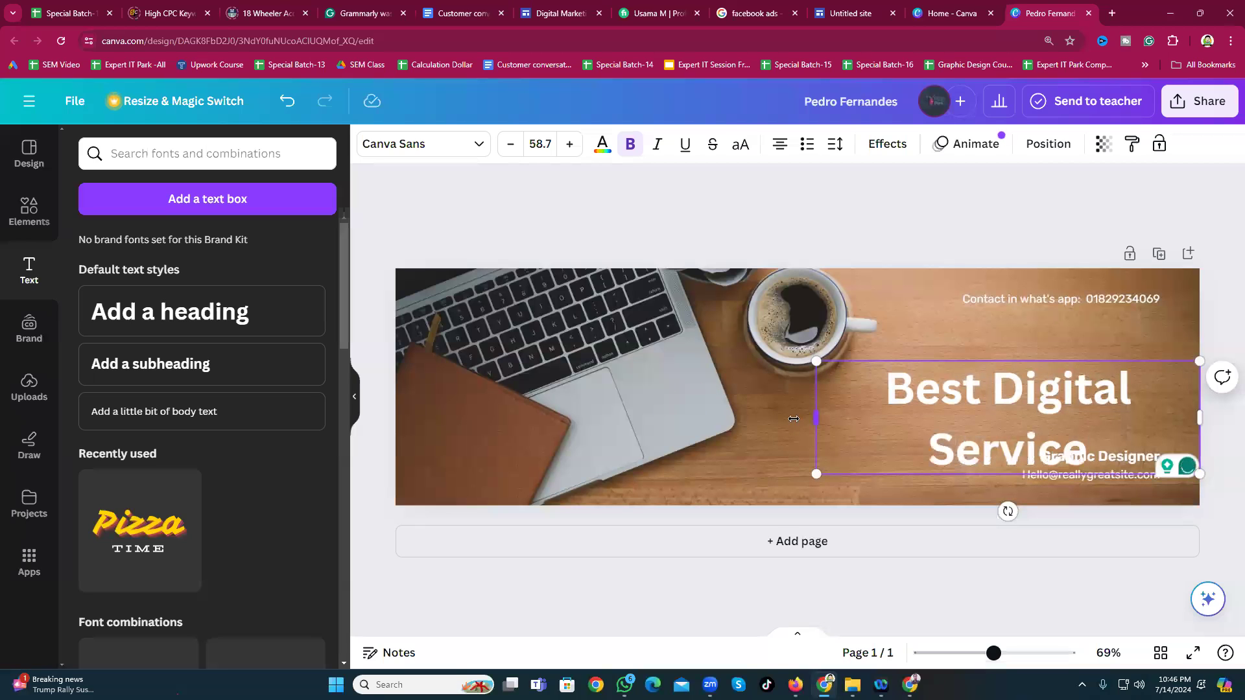
{"action": "left_click_drag", "start_coordinate": [793, 419], "coordinate": [758, 420]}
{"action": "left_click_drag", "start_coordinate": [843, 379], "coordinate": [890, 410]}
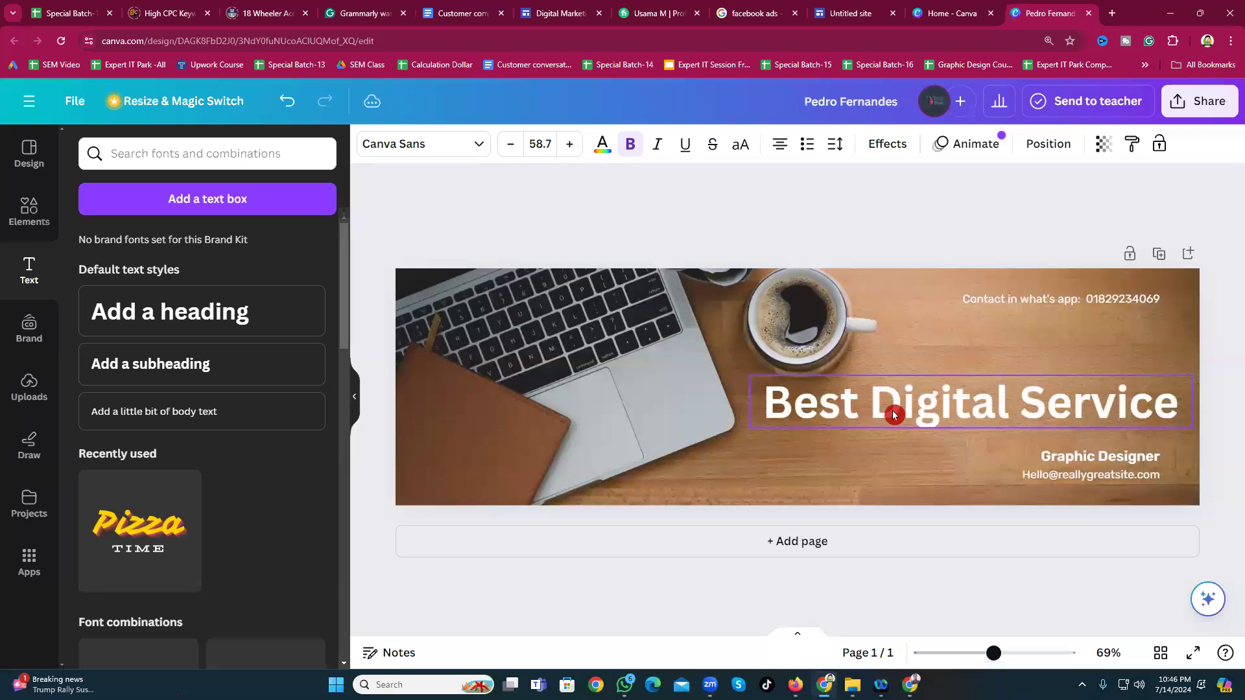
{"action": "left_click", "coordinate": [1084, 461]}
Step: Change the subtitle from 'Graphic Designer' to 'Digital Marketer'
{"action": "left_click", "coordinate": [1087, 458]}
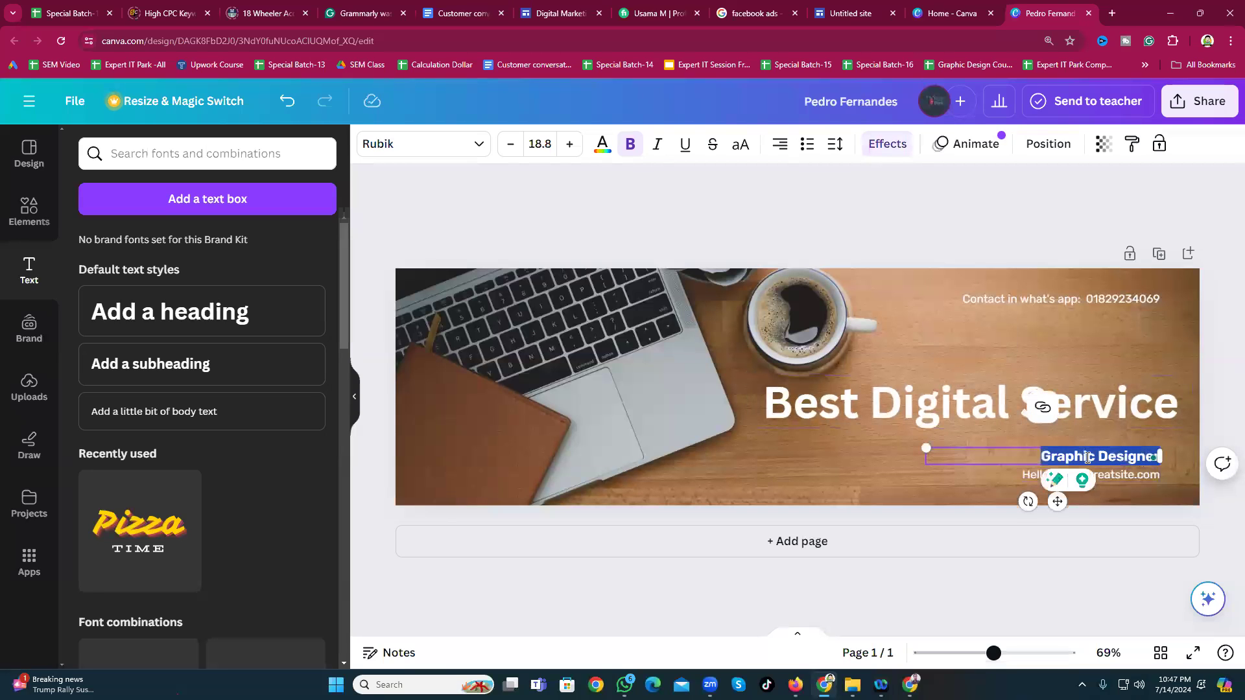
{"action": "key", "text": "BackSpace"}
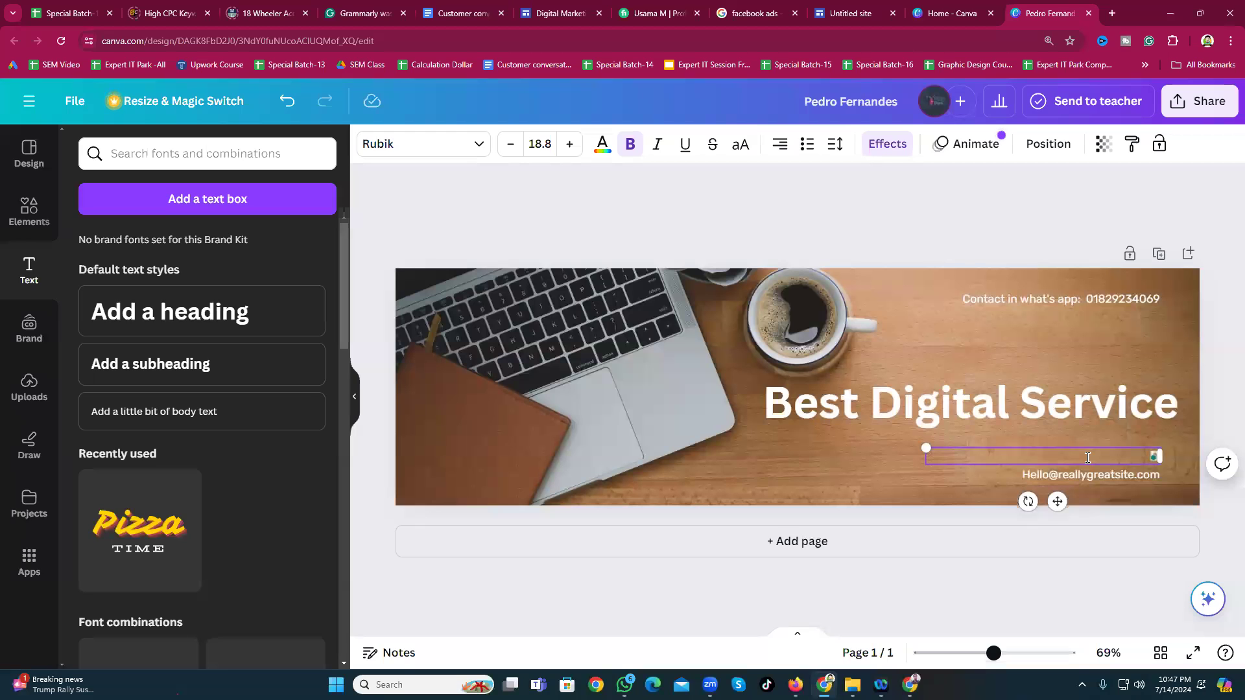
{"action": "type", "text": "Digital M"}
{"action": "type", "text": "arketer"}
Step: Replace the sample e-mail line with the business's contact e-mail address
{"action": "double_click", "coordinate": [1071, 474]}
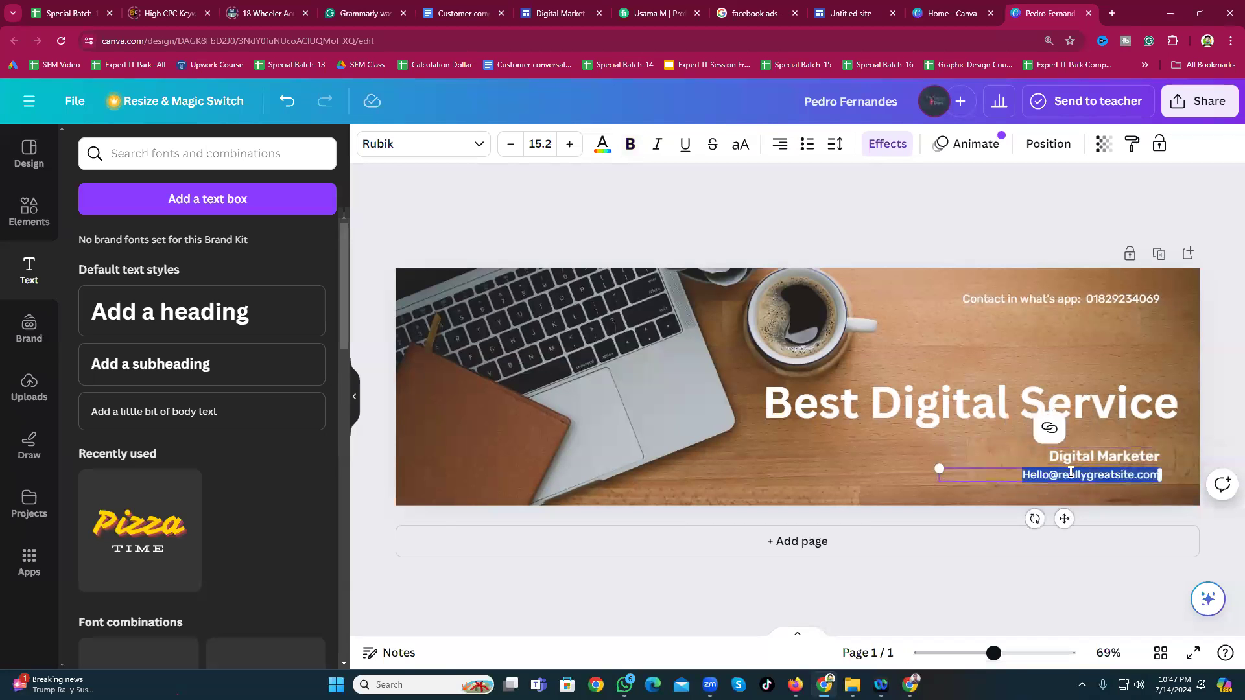
{"action": "key", "text": "BackSpace"}
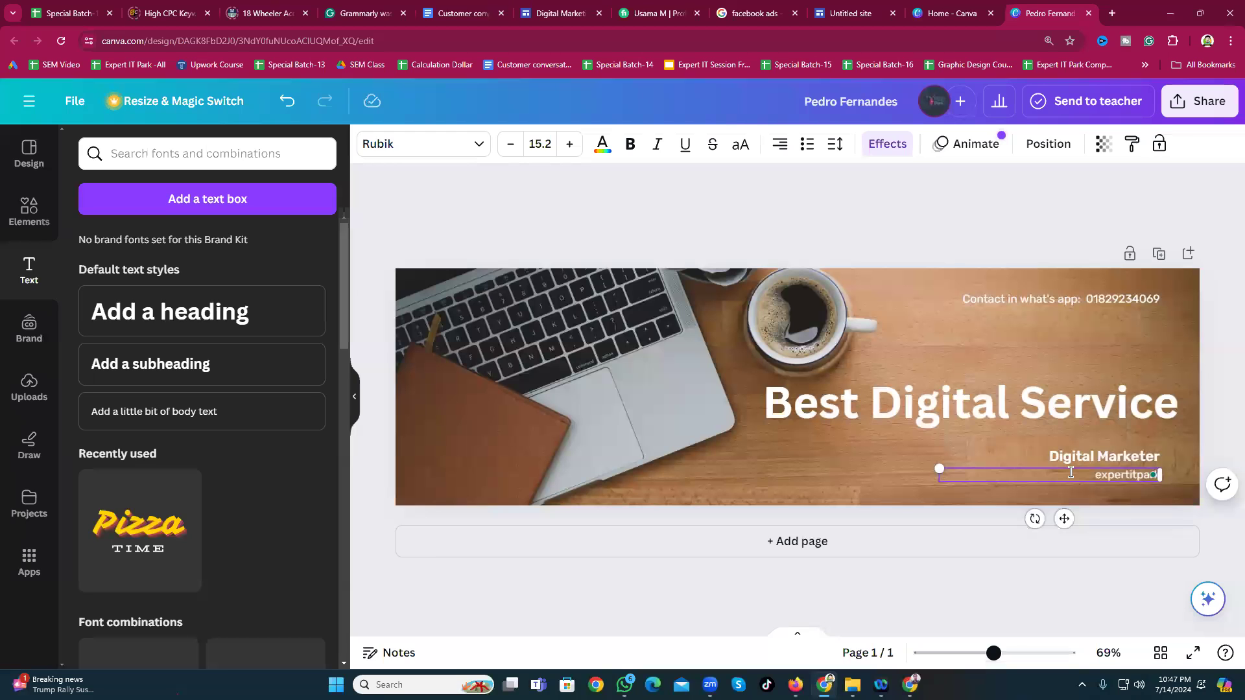
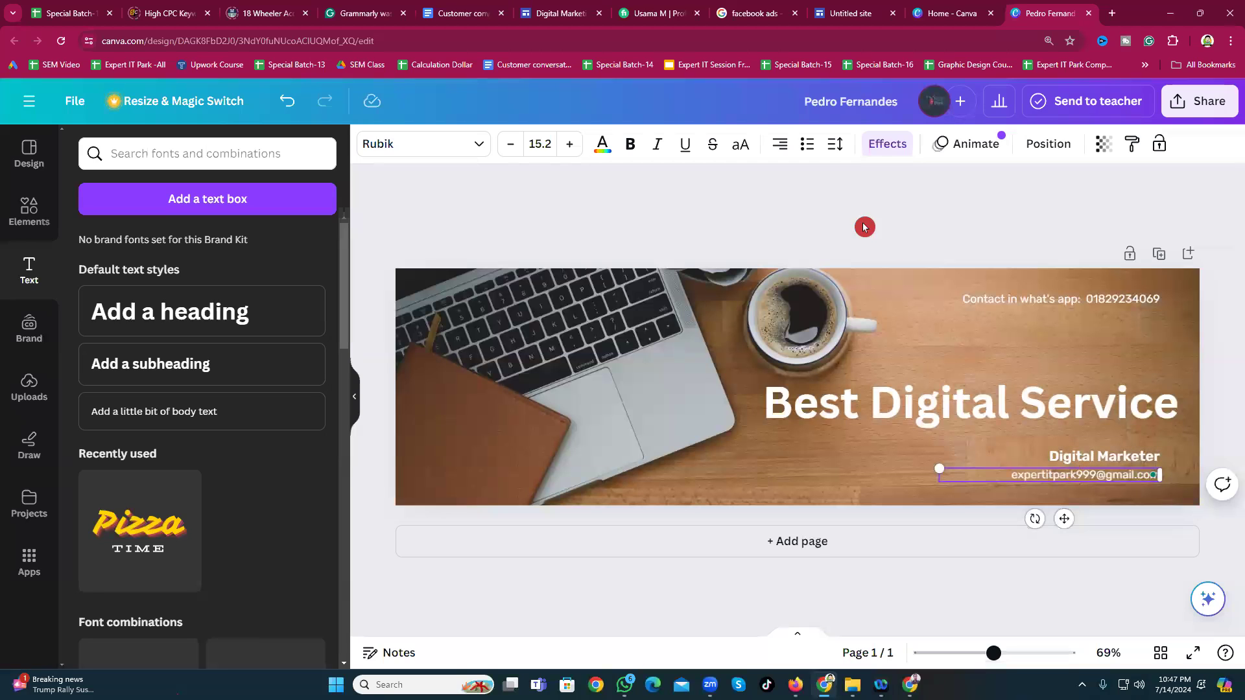
{"action": "left_click", "coordinate": [839, 211]}
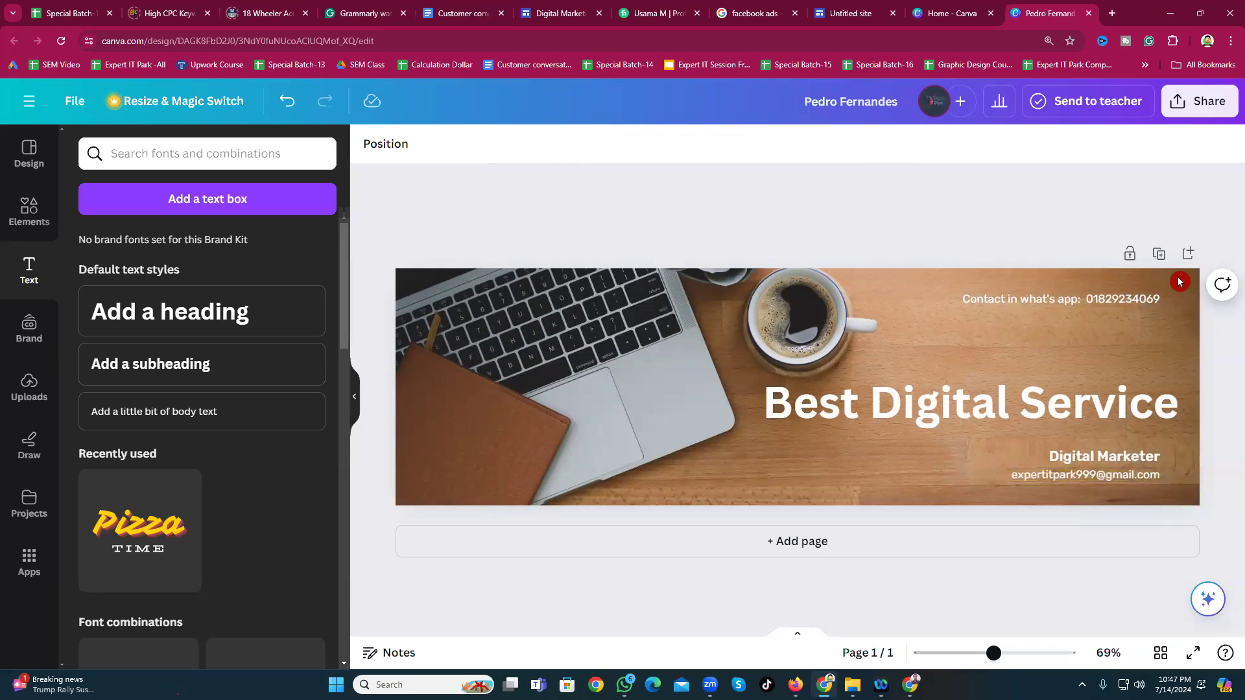
{"action": "left_click", "coordinate": [1021, 303]}
{"action": "left_click", "coordinate": [852, 224]}
Step: Download the finished banner as a PNG via Share, then close the download panel
{"action": "left_click", "coordinate": [1200, 103]}
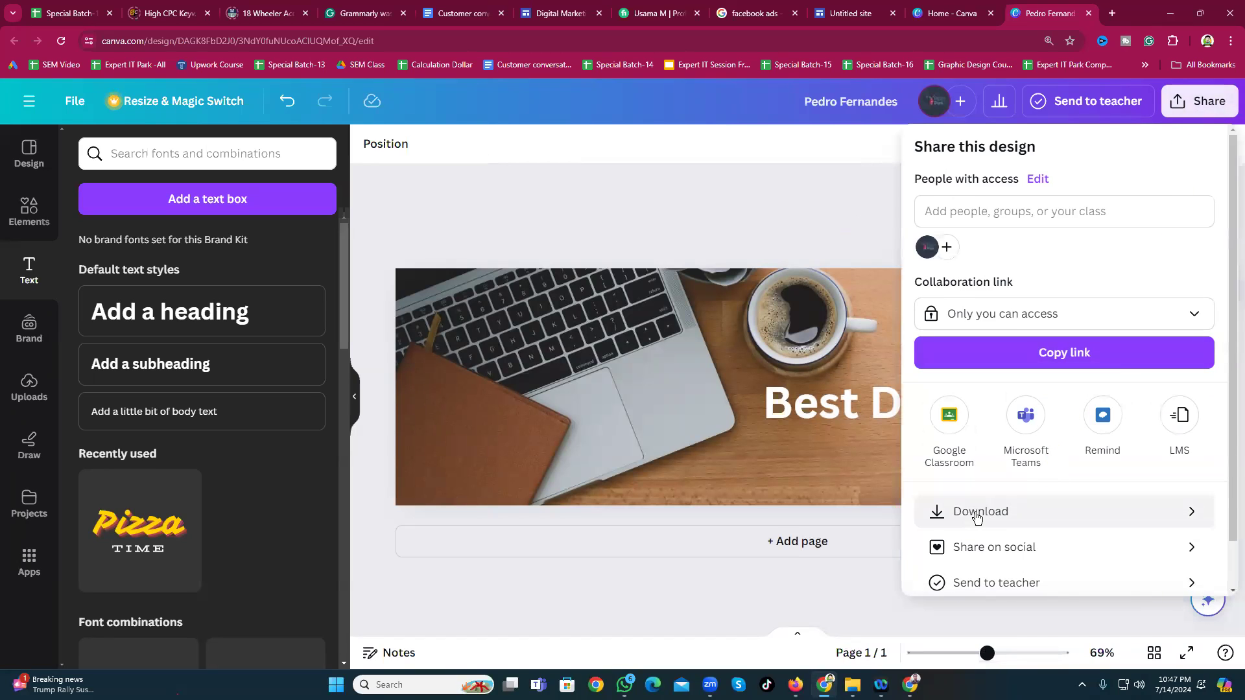
{"action": "left_click", "coordinate": [973, 511]}
{"action": "left_click", "coordinate": [1063, 439]}
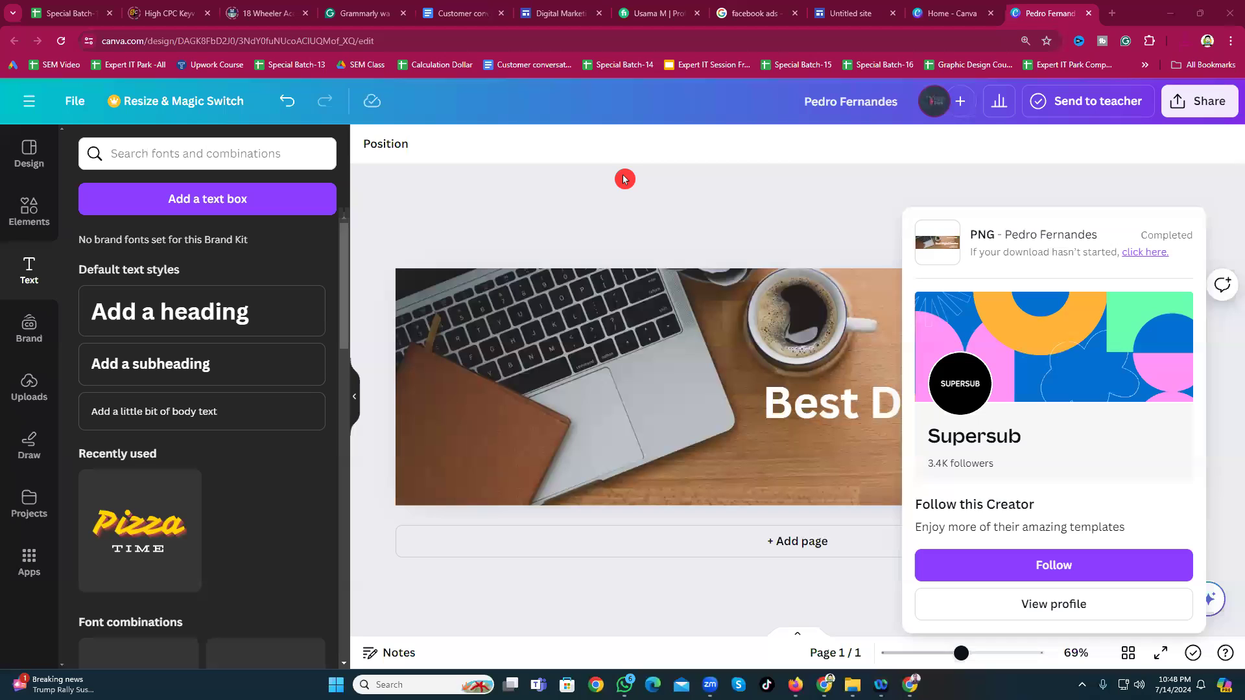
{"action": "left_click", "coordinate": [624, 179]}
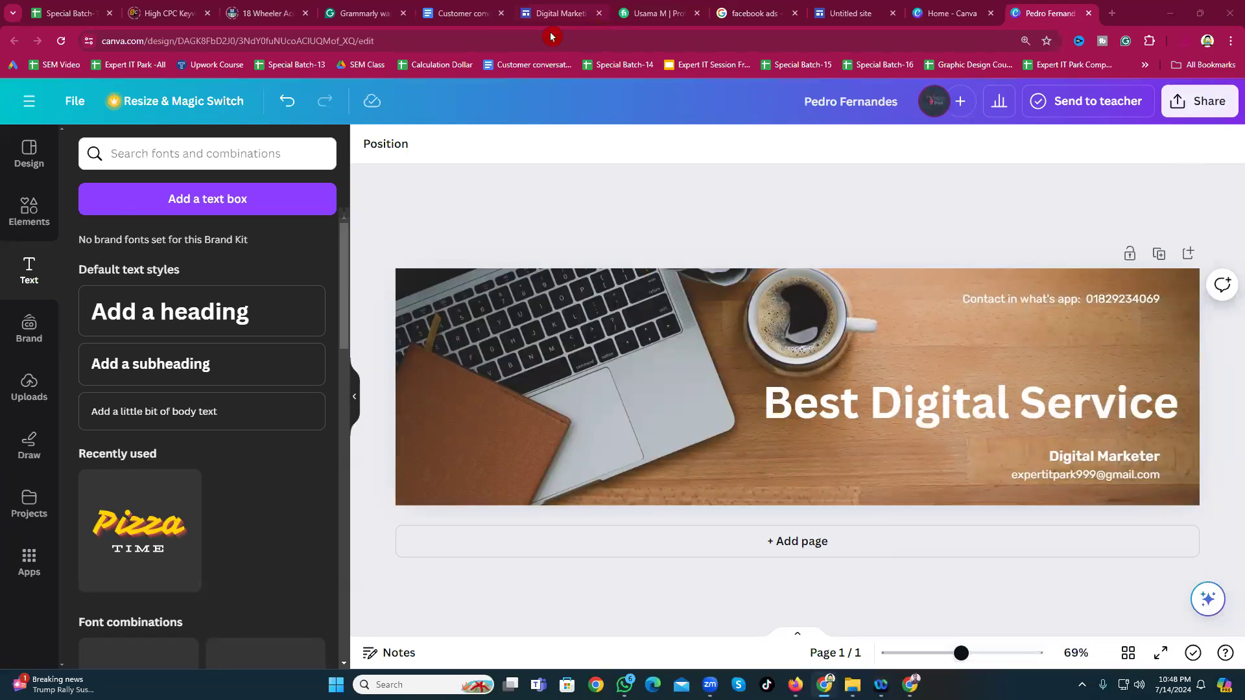
Step: Copy 'Best Digital Service' from the Canva heading and paste it as the site name
{"action": "left_click", "coordinate": [851, 16]}
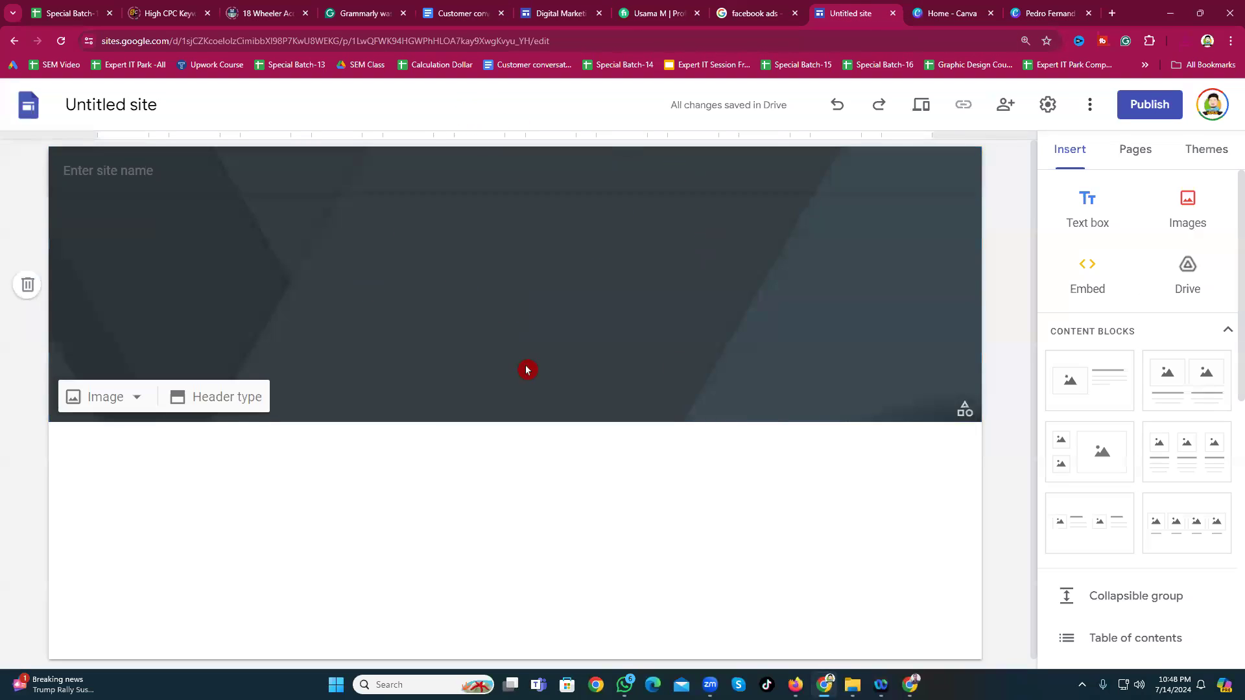
{"action": "left_click", "coordinate": [88, 105]}
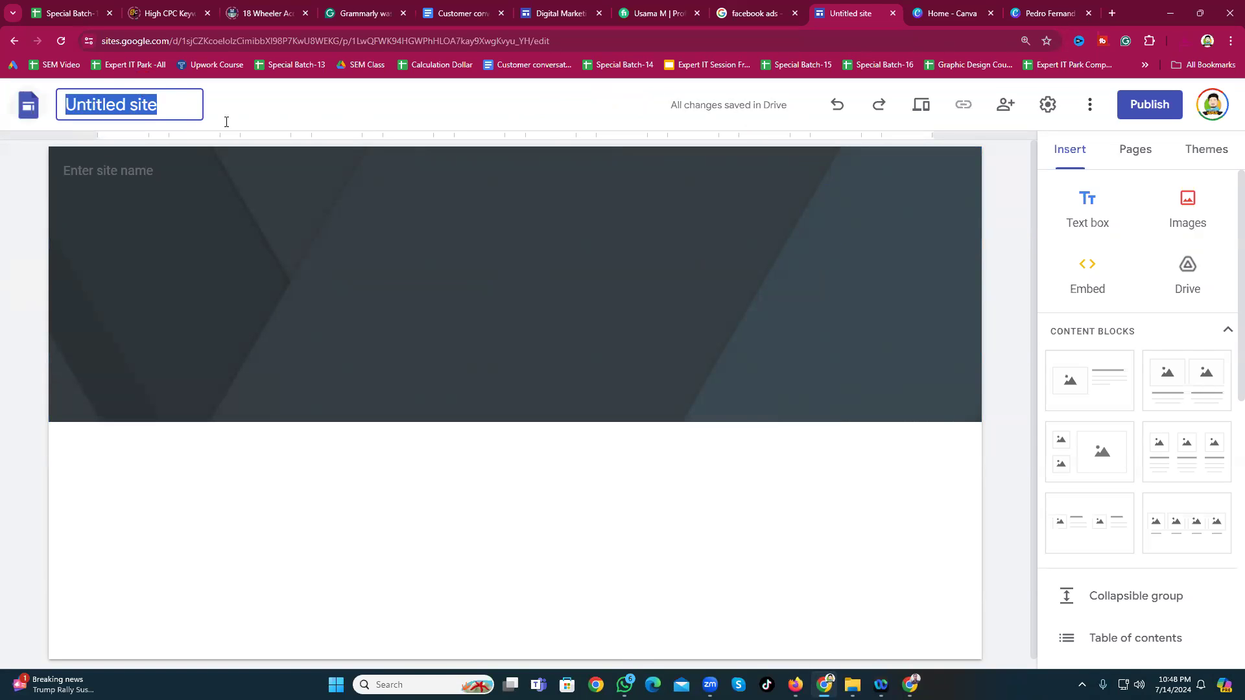
{"action": "left_click", "coordinate": [1062, 9]}
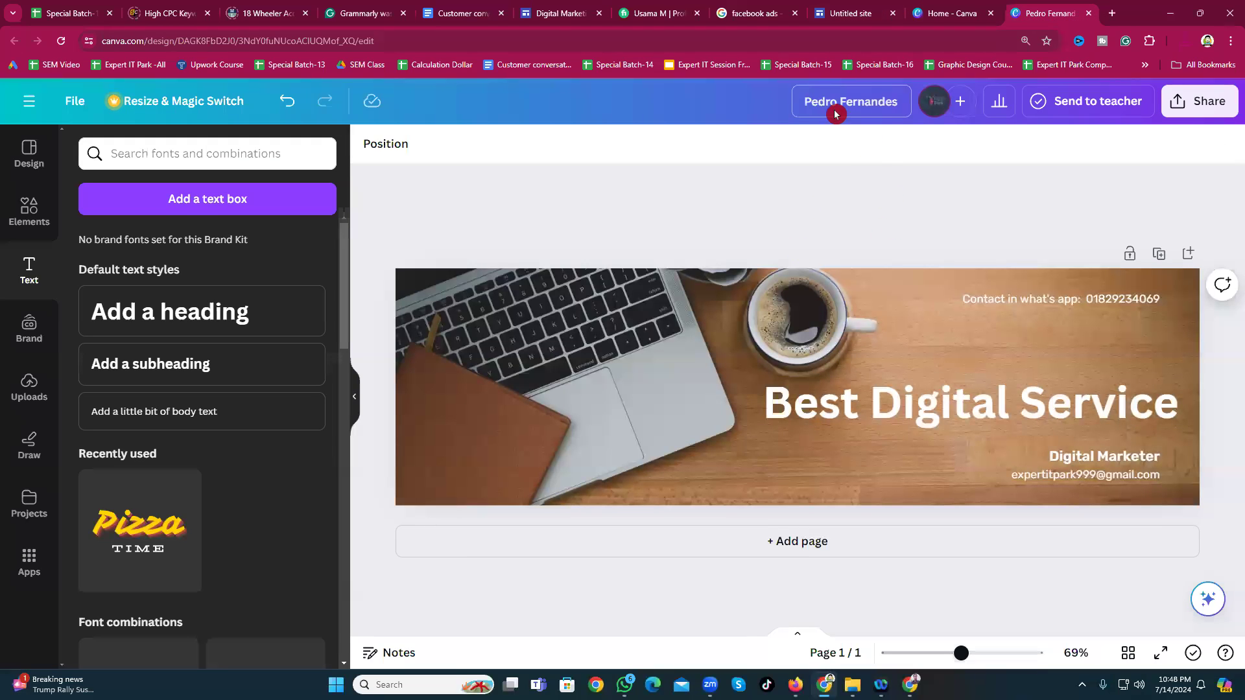
{"action": "left_click", "coordinate": [955, 413]}
{"action": "left_click", "coordinate": [955, 411]}
{"action": "key", "text": "ctrl+c"}
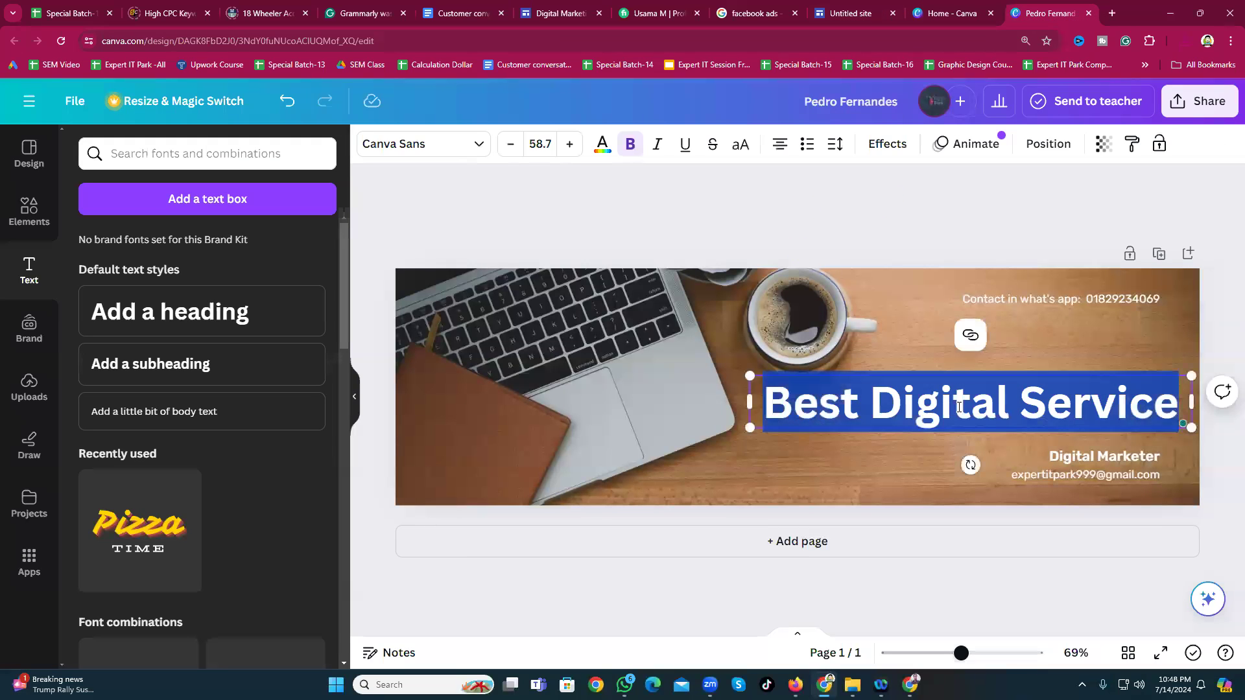
{"action": "left_click", "coordinate": [871, 11]}
{"action": "left_click", "coordinate": [105, 100]}
{"action": "key", "text": "ctrl+v"}
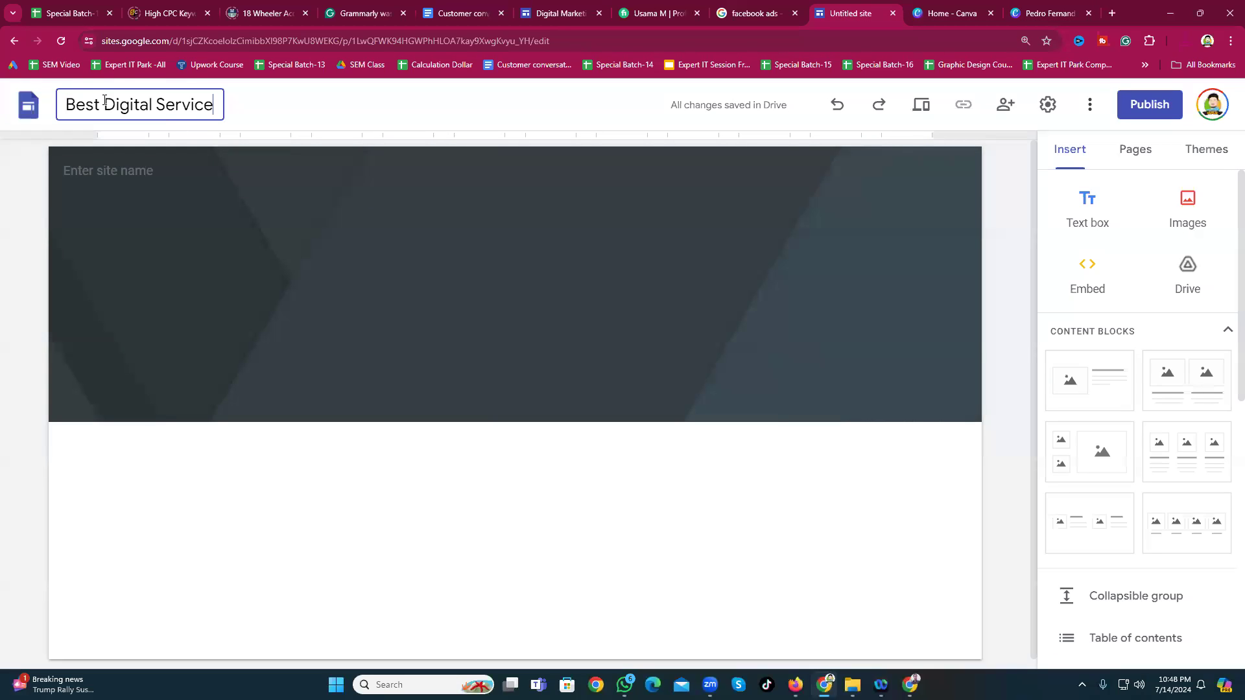
{"action": "left_click", "coordinate": [371, 110]}
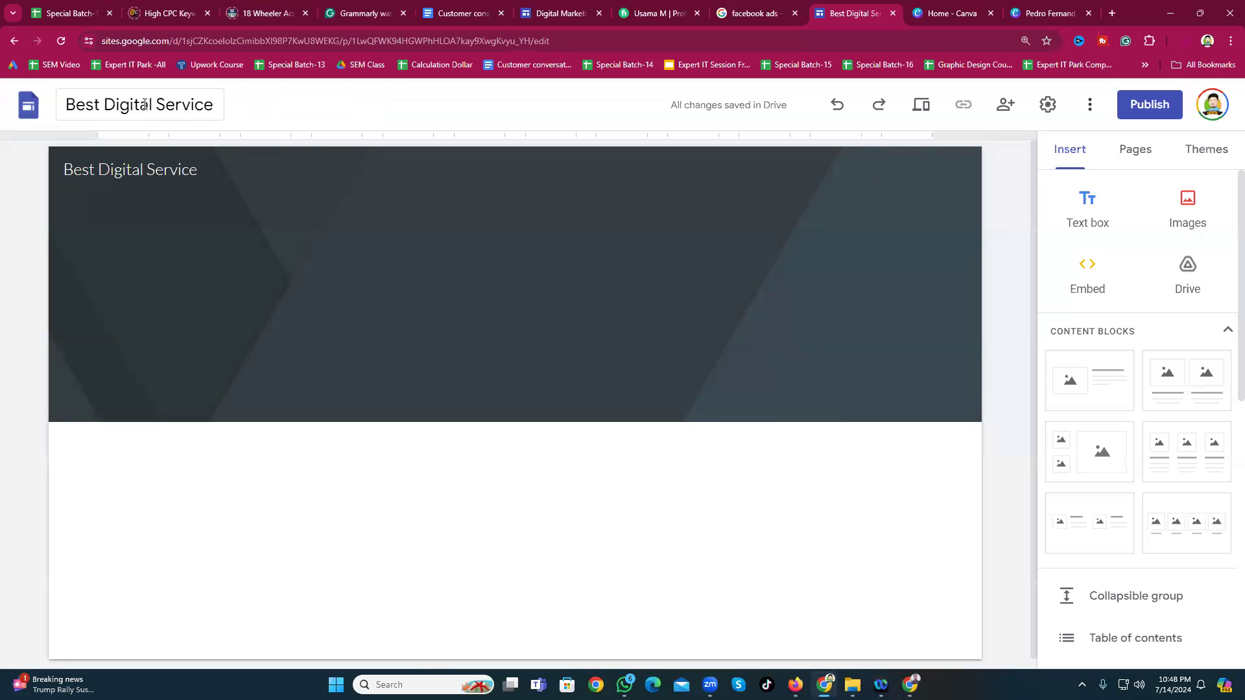
Step: Upload the downloaded Canva banner PNG as the header background and turn off the readability tint
{"action": "mouse_move", "coordinate": [144, 178]}
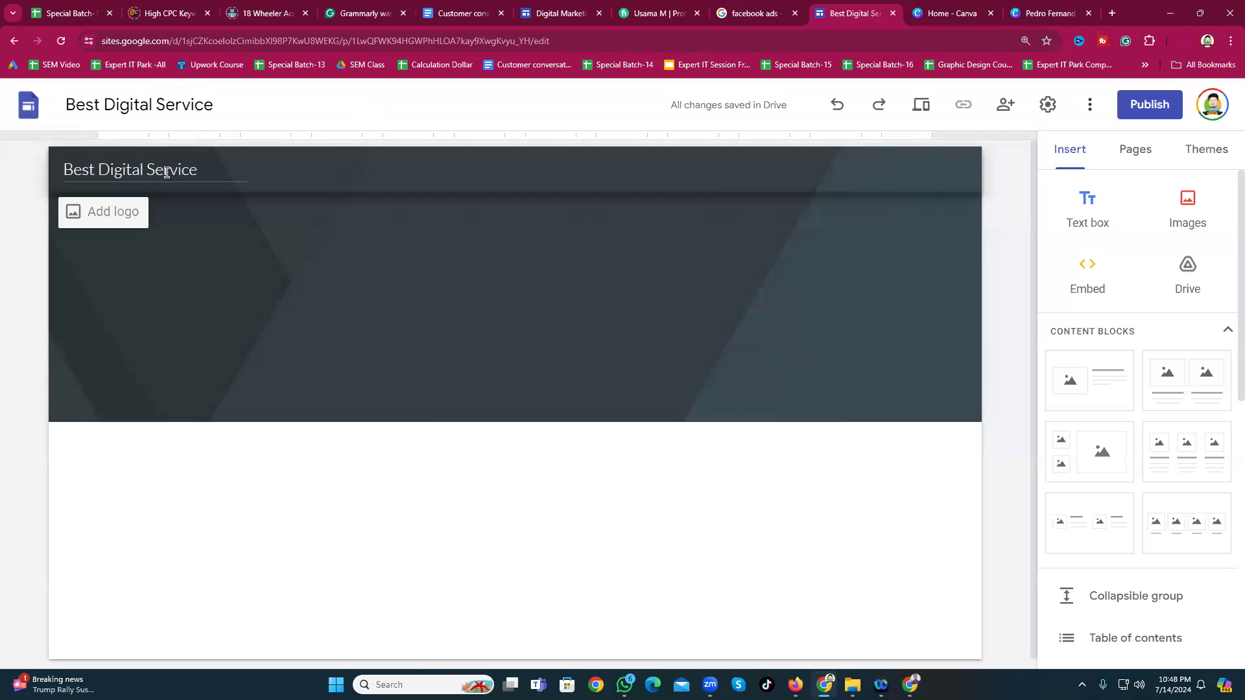
{"action": "left_click", "coordinate": [283, 116]}
{"action": "left_click", "coordinate": [171, 289]}
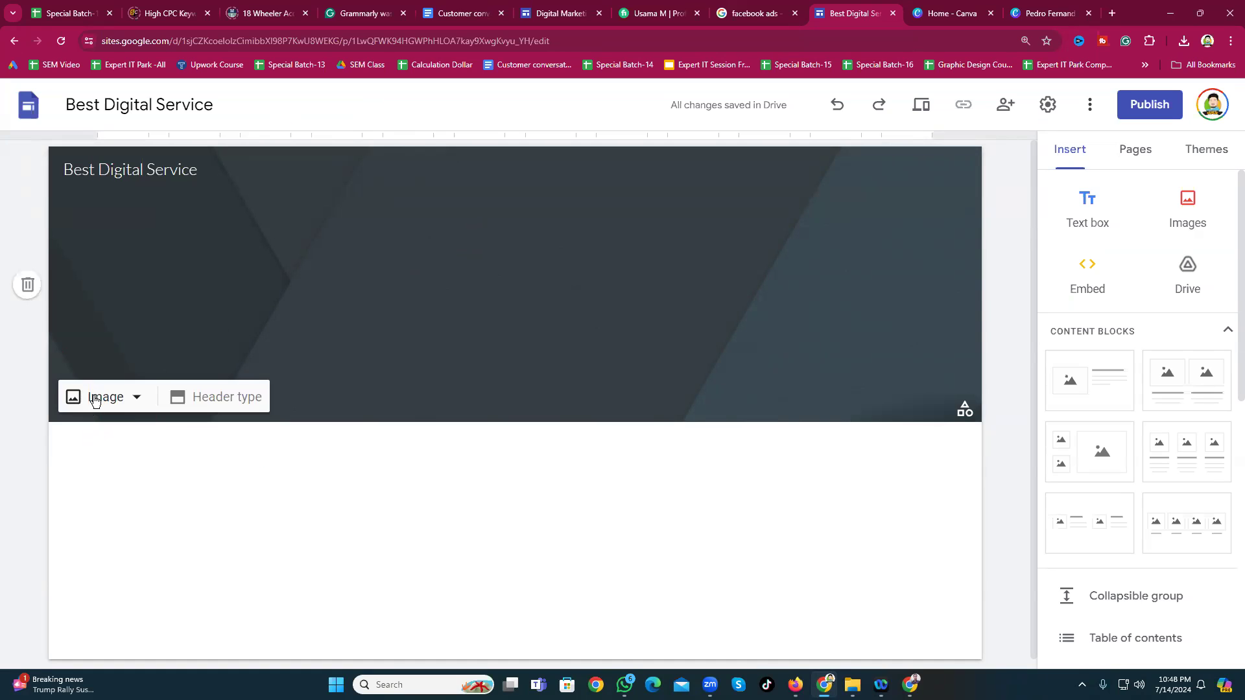
{"action": "key", "text": "Print"}
{"action": "left_click_drag", "start_coordinate": [57, 367], "coordinate": [149, 421]}
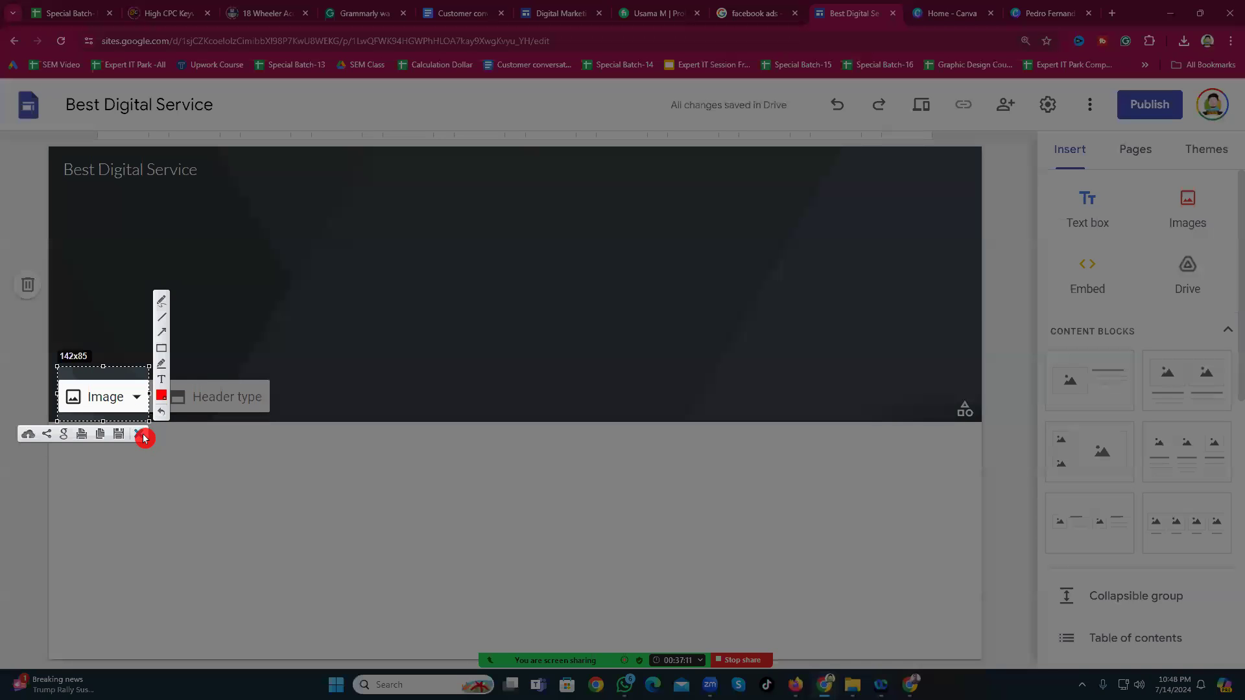
{"action": "key", "text": "ctrl+c"}
{"action": "left_click", "coordinate": [113, 405]}
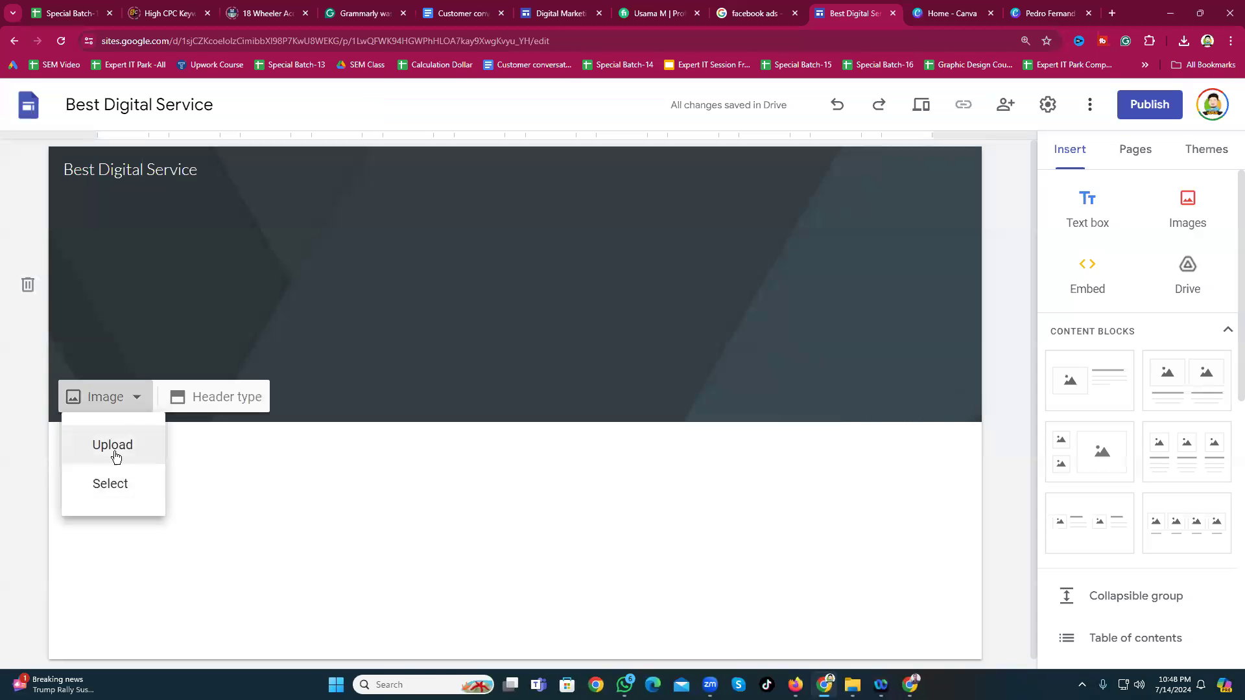
{"action": "left_click", "coordinate": [110, 457]}
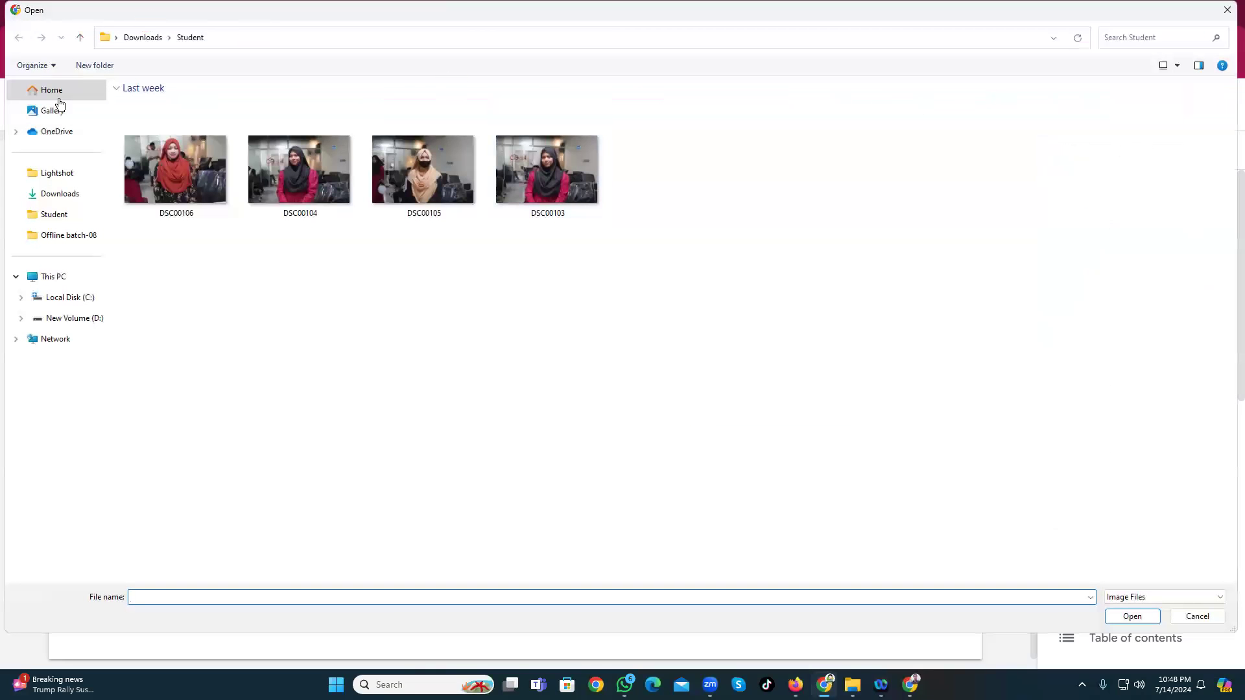
{"action": "left_click", "coordinate": [53, 196]}
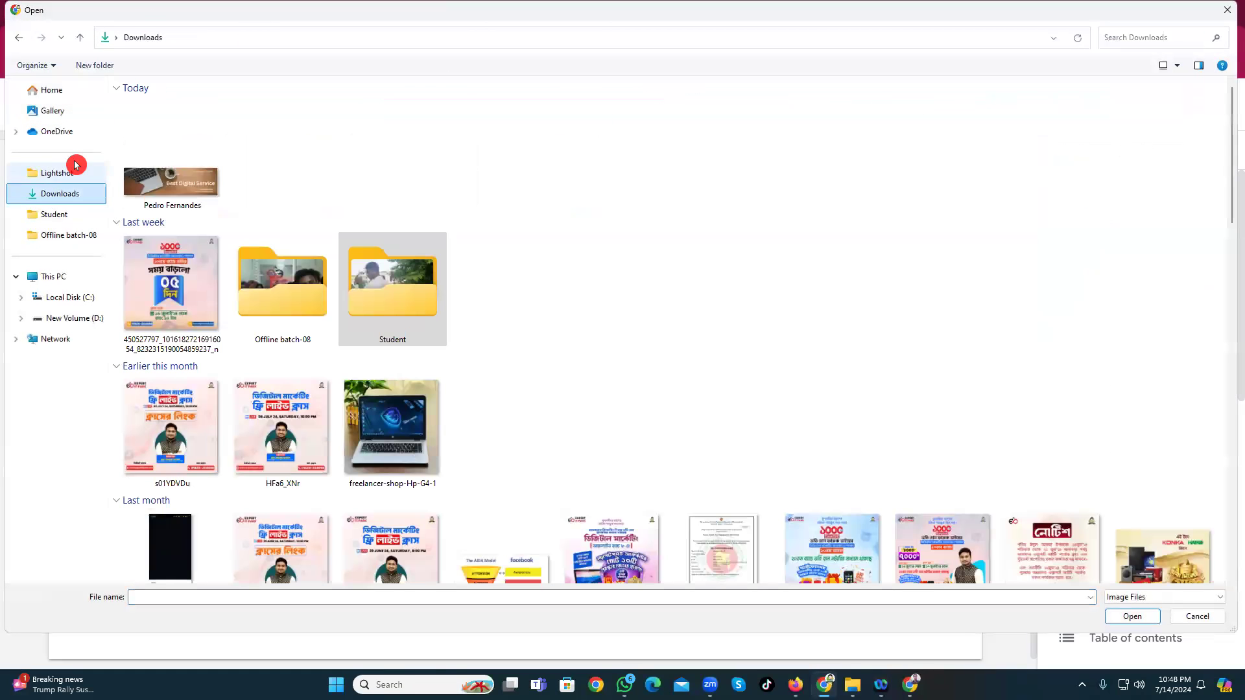
{"action": "left_click", "coordinate": [155, 197]}
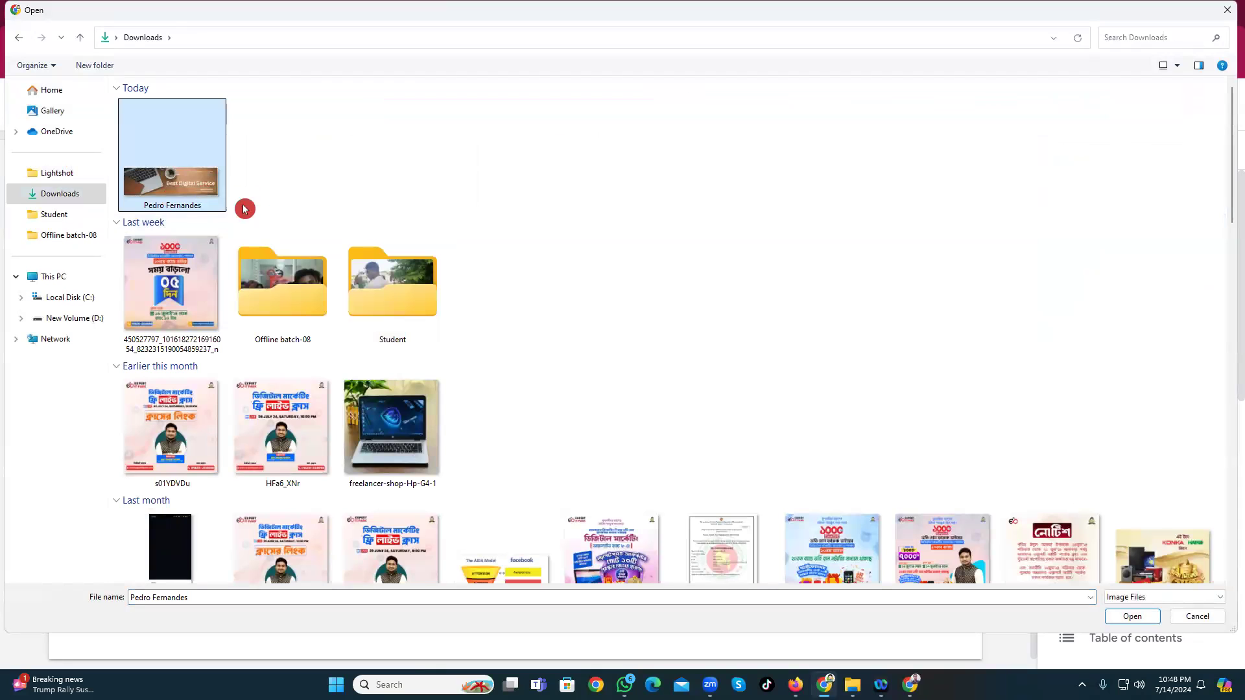
{"action": "left_click", "coordinate": [1136, 617]}
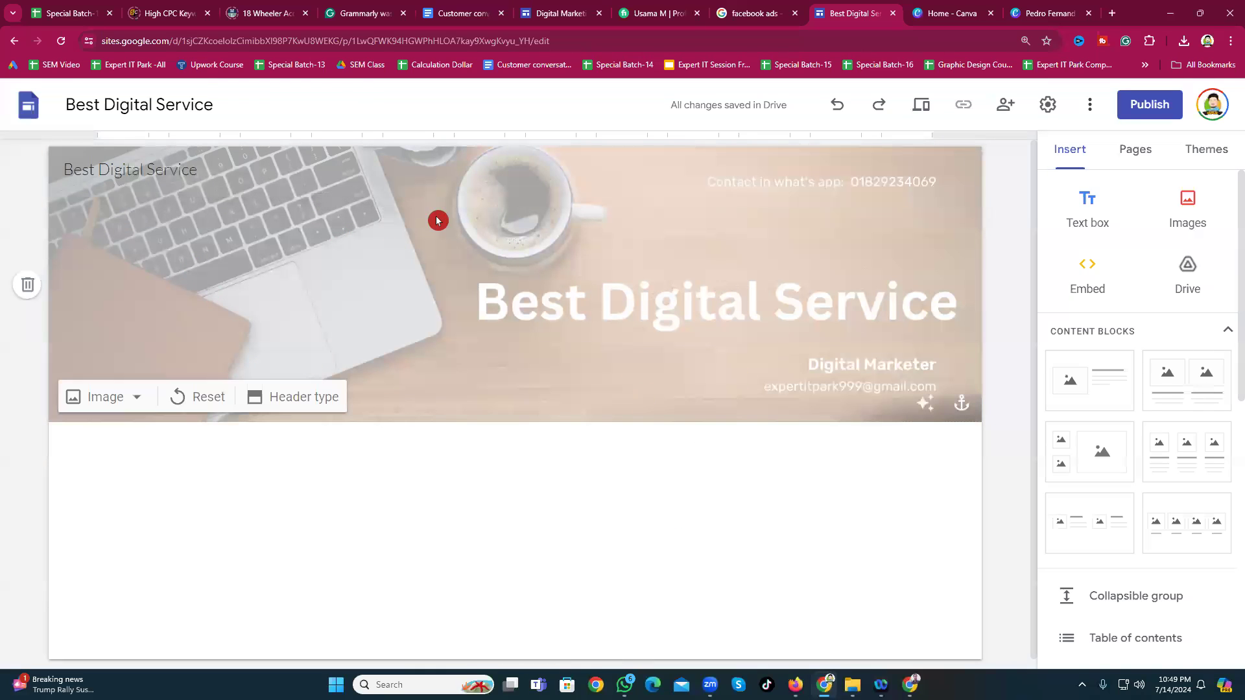
{"action": "left_click", "coordinate": [924, 405]}
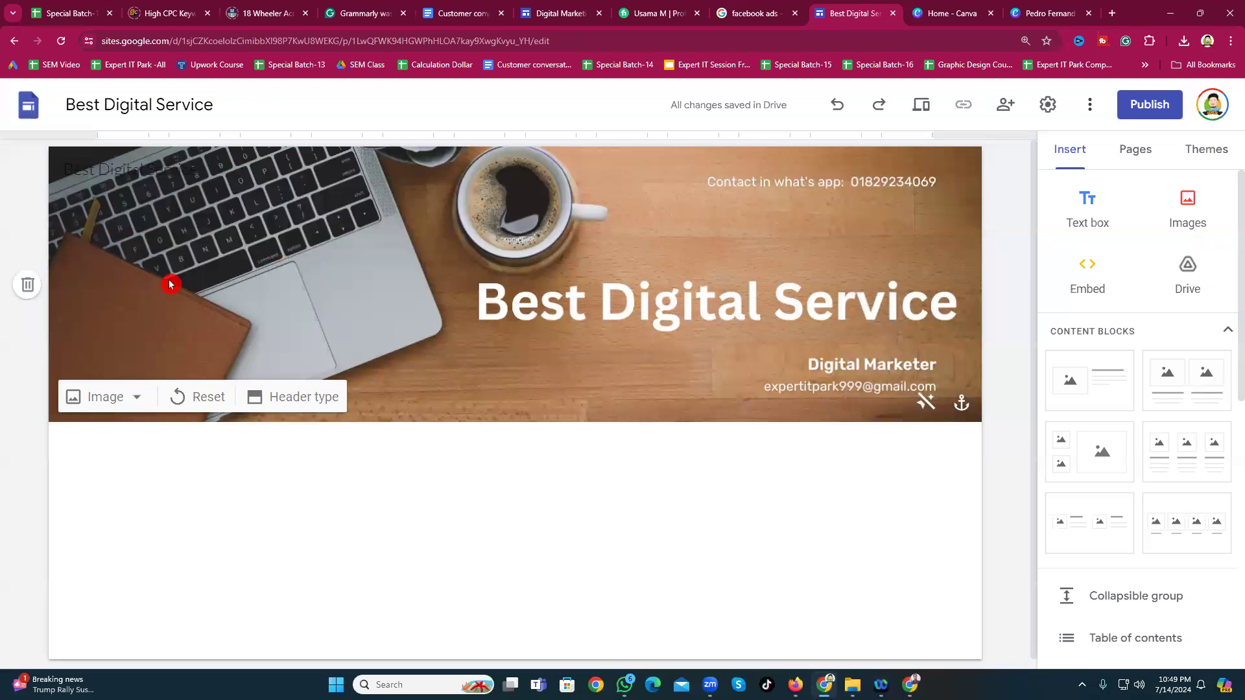
{"action": "left_click", "coordinate": [280, 407]}
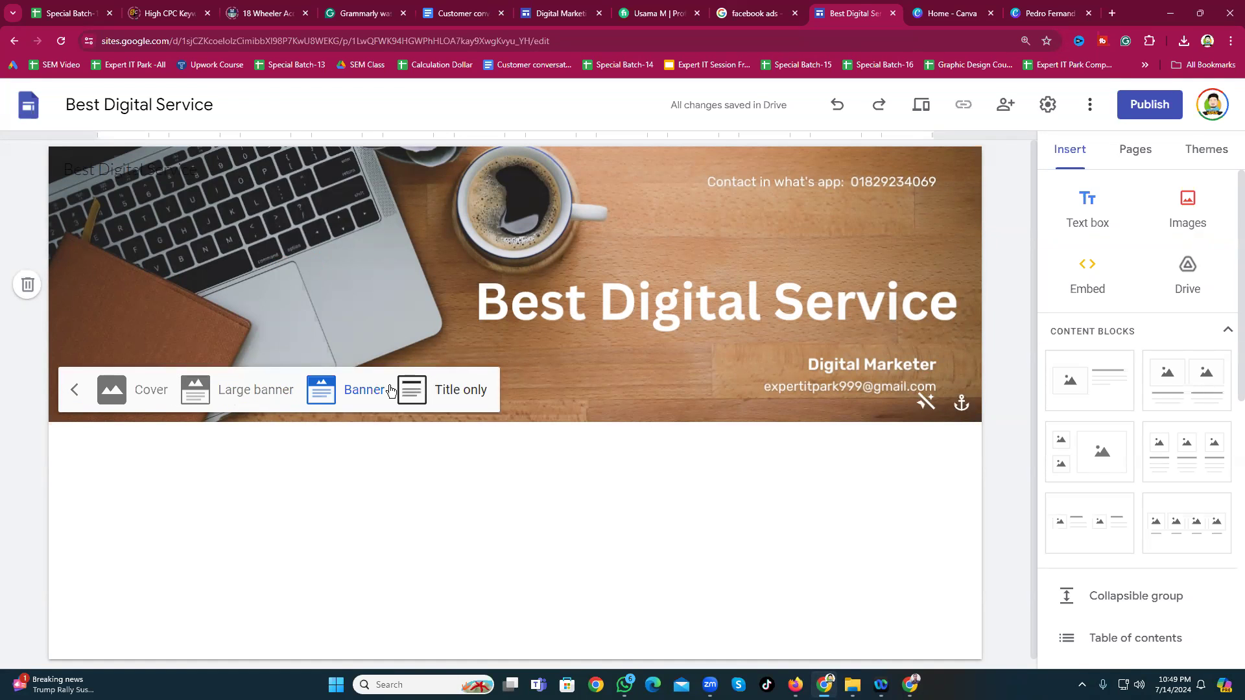
{"action": "left_click", "coordinate": [425, 407]}
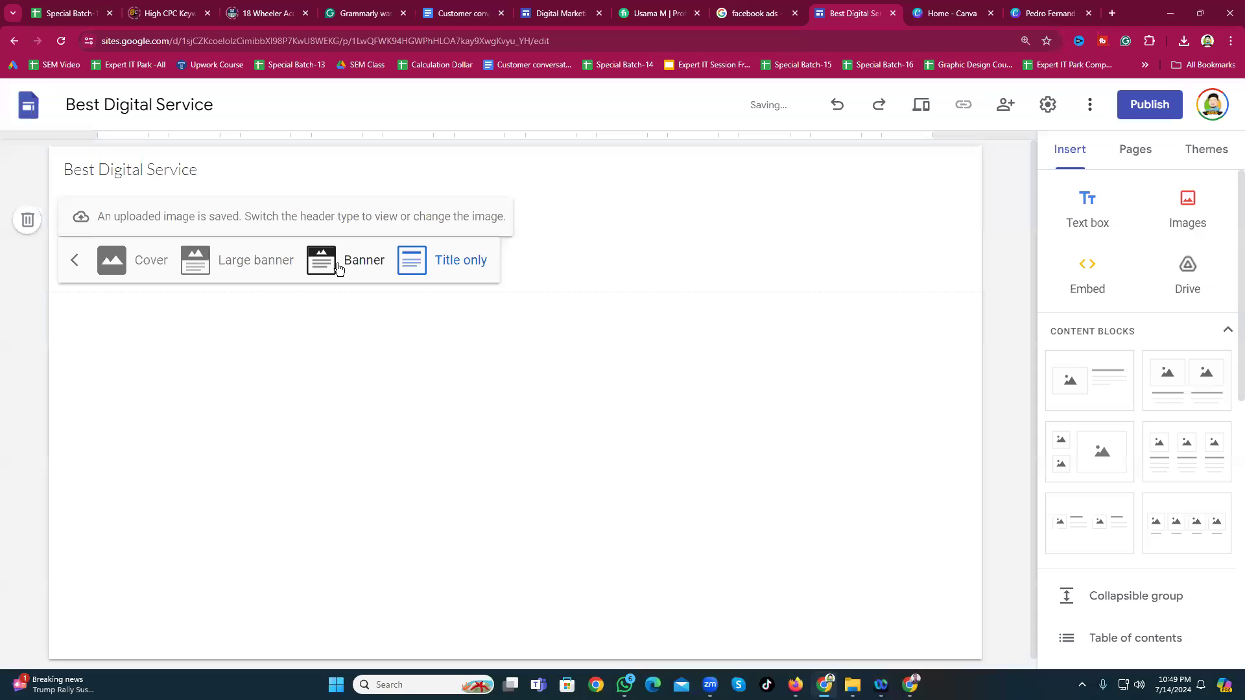
{"action": "left_click", "coordinate": [335, 269]}
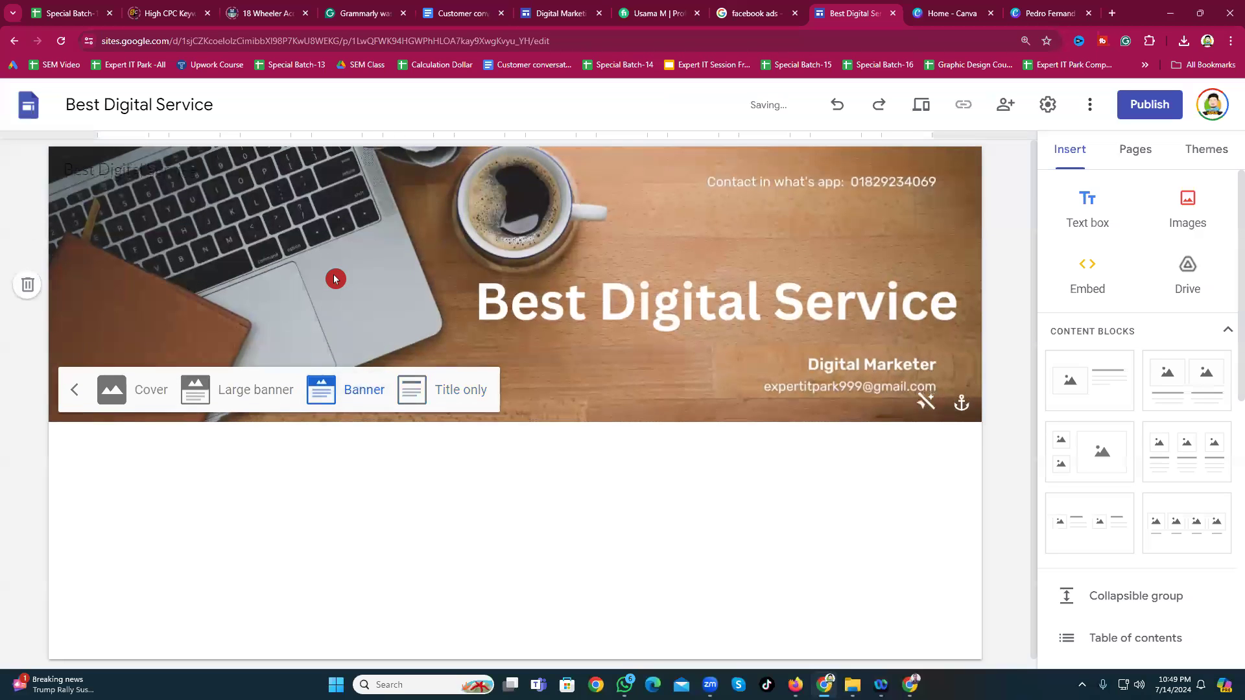
{"action": "left_click", "coordinate": [232, 392]}
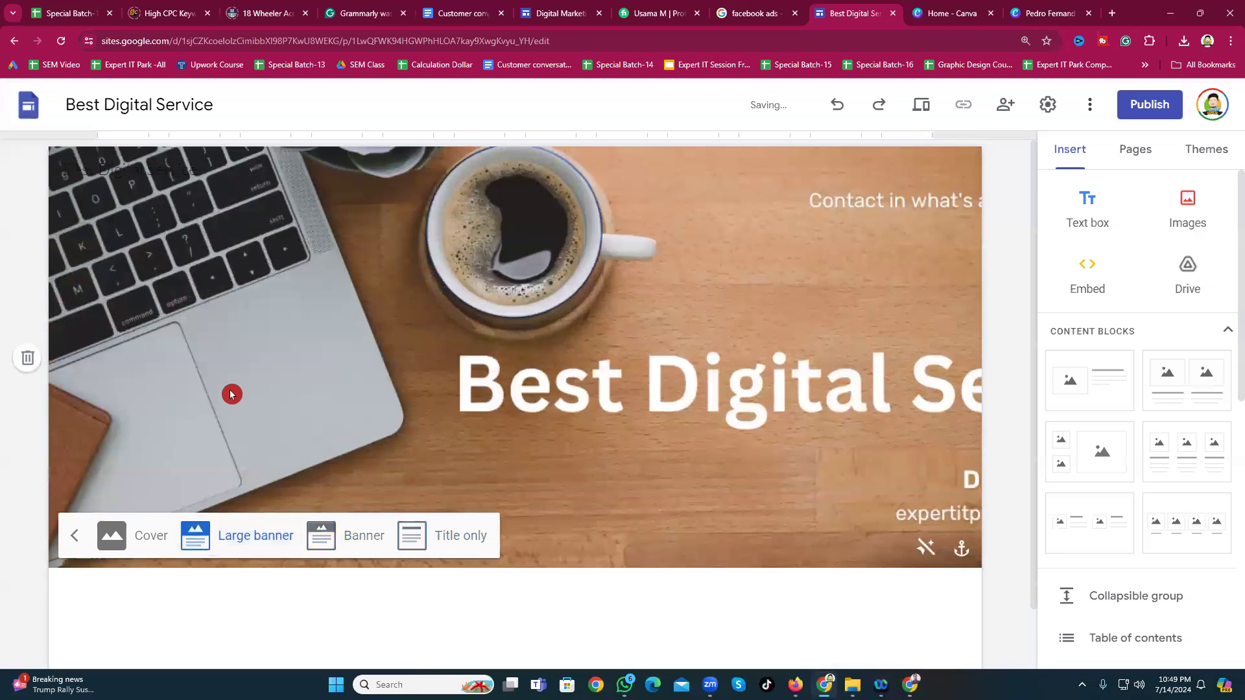
{"action": "left_click", "coordinate": [125, 543]}
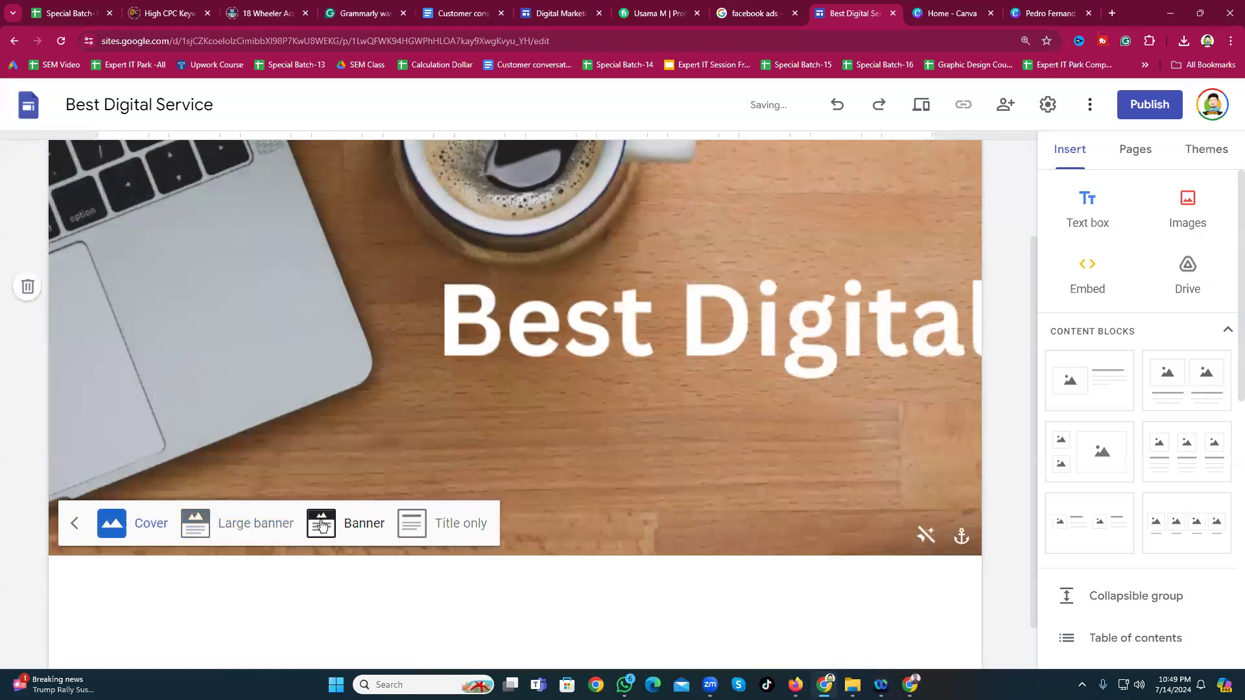
{"action": "left_click", "coordinate": [342, 523]}
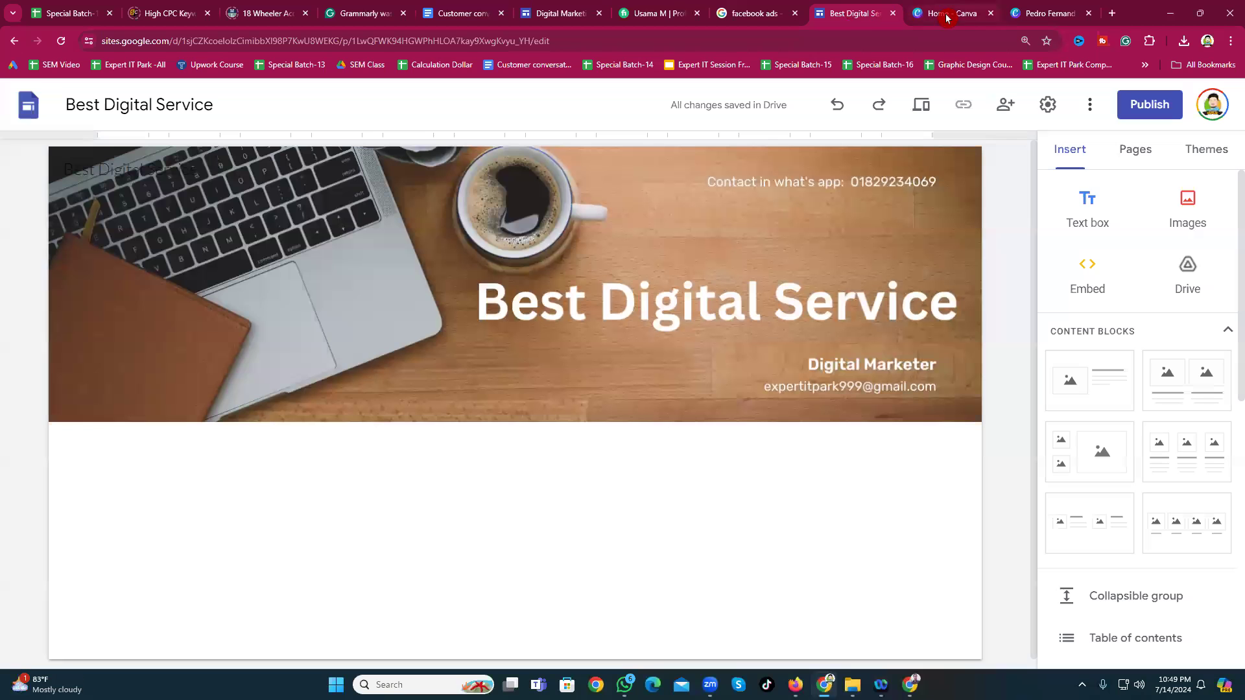
{"action": "left_click", "coordinate": [559, 13]}
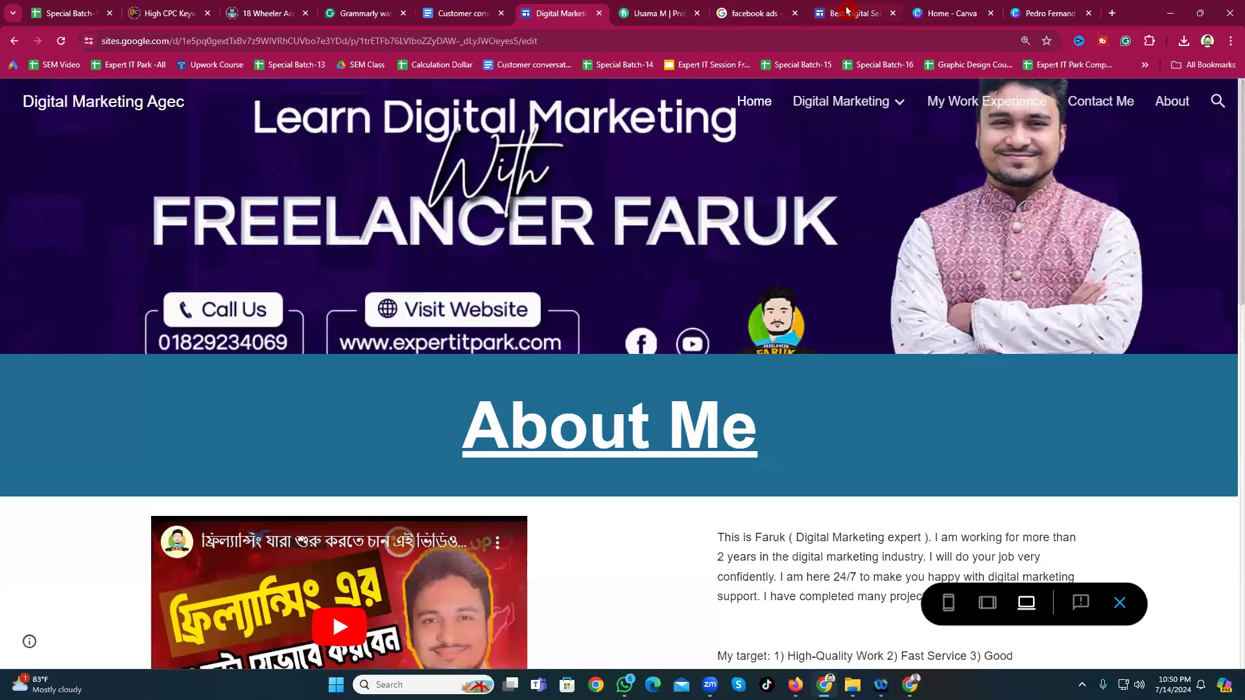
{"action": "left_click", "coordinate": [846, 10]}
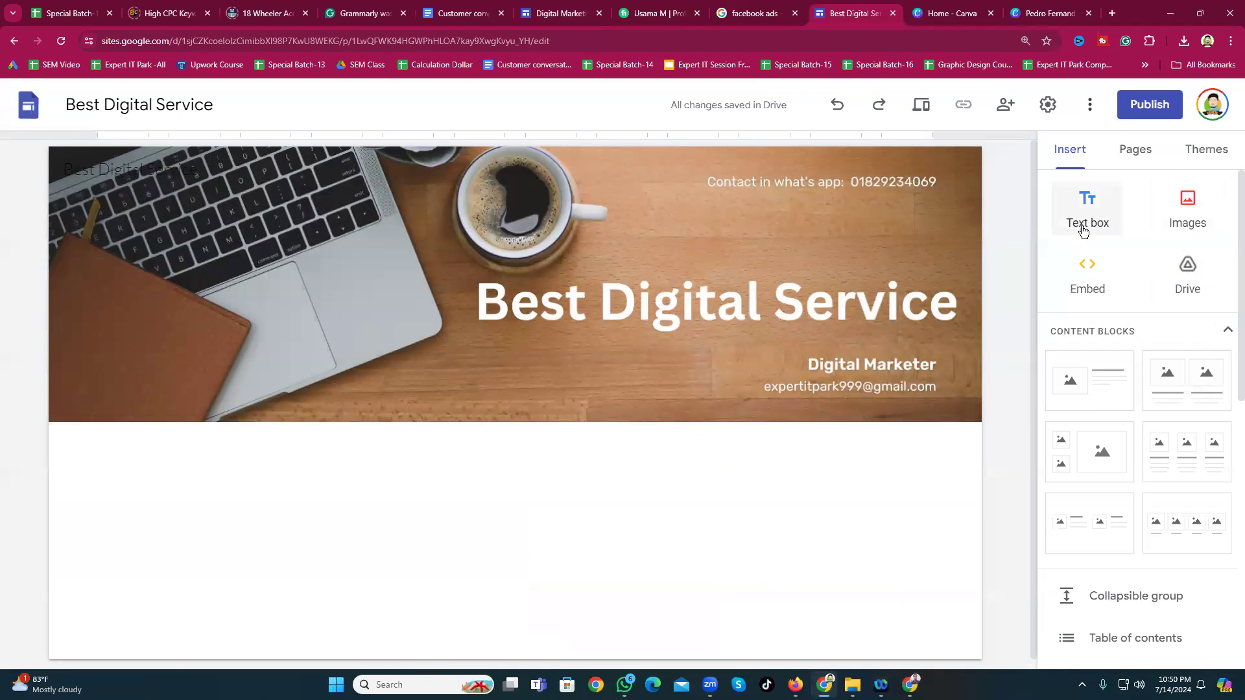
Step: Insert an empty text box below the banner header
{"action": "scroll", "coordinate": [1127, 415], "scroll_direction": "down", "scroll_amount": 2}
{"action": "scroll", "coordinate": [1138, 431], "scroll_direction": "up", "scroll_amount": 2}
{"action": "left_click", "coordinate": [1101, 220]}
{"action": "left_click", "coordinate": [1066, 222]}
{"action": "left_click", "coordinate": [356, 433]}
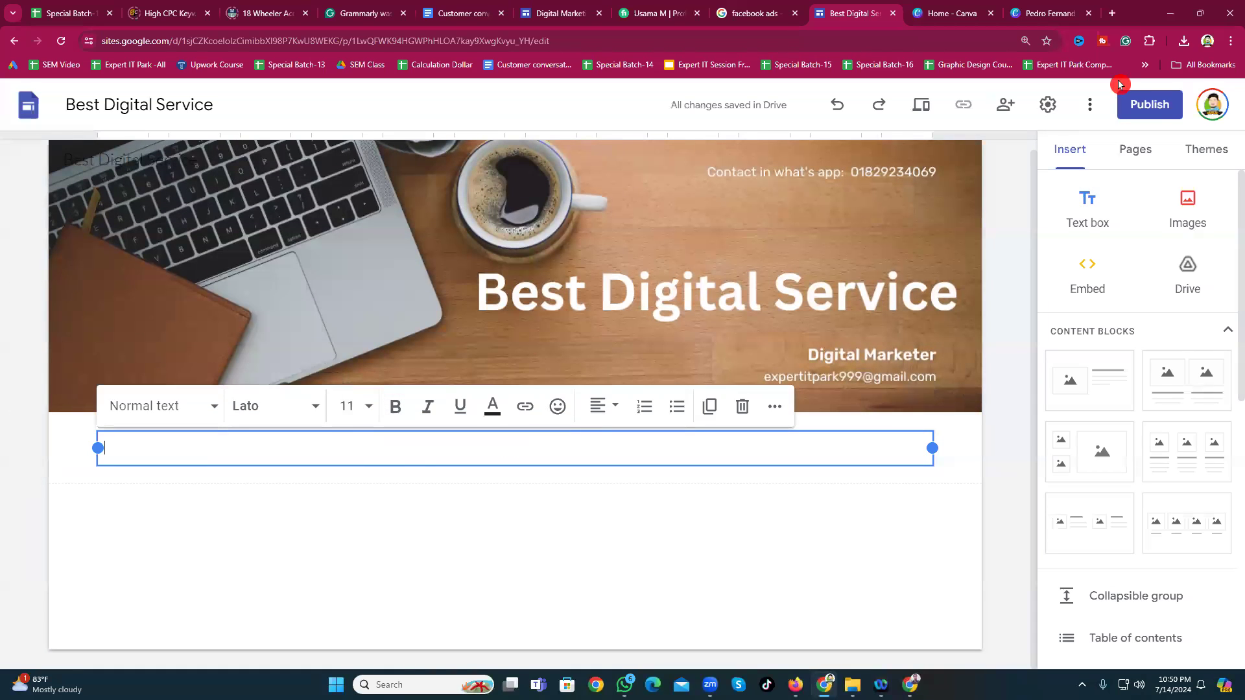
Step: Cancel the Embed dialog and select the header to reveal the Add logo option
{"action": "left_click", "coordinate": [1078, 280]}
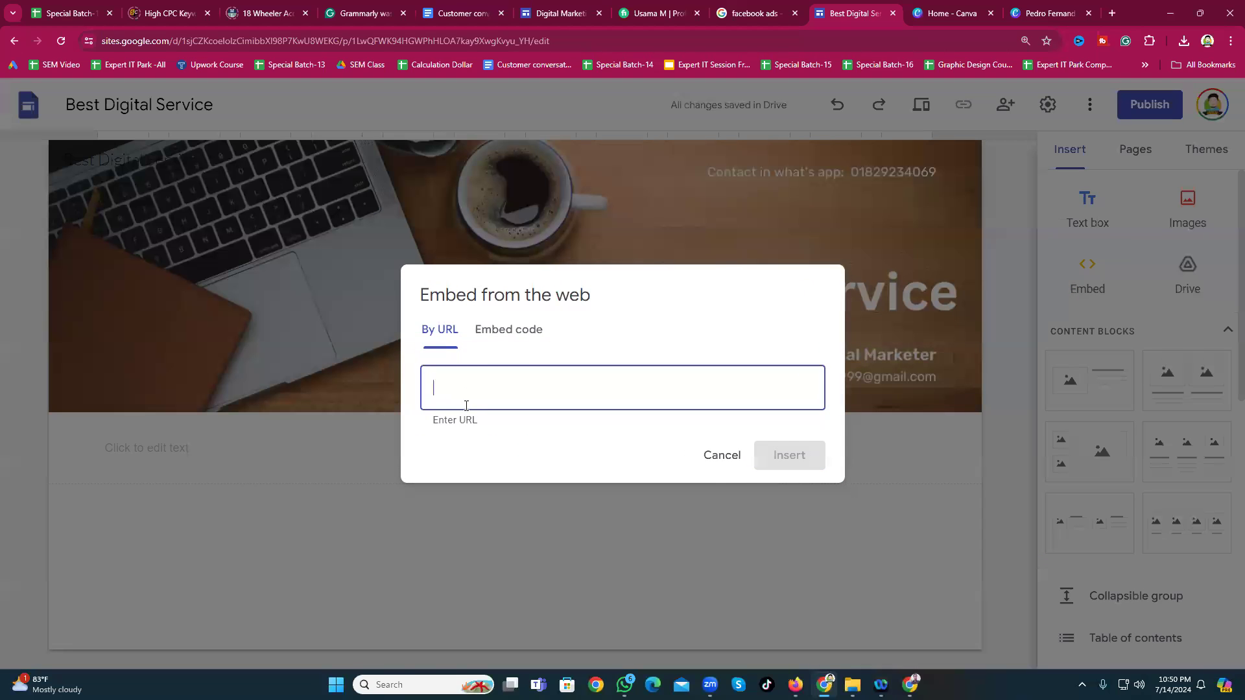
{"action": "left_click", "coordinate": [724, 456]}
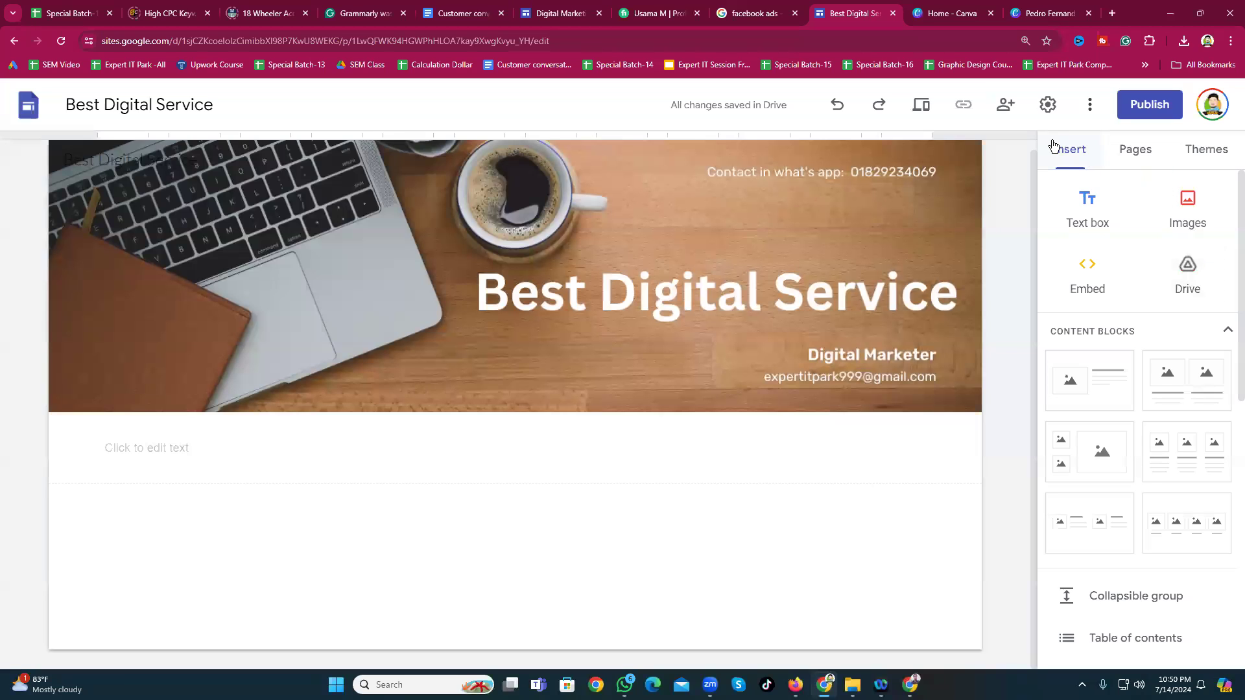
{"action": "left_click", "coordinate": [750, 162]}
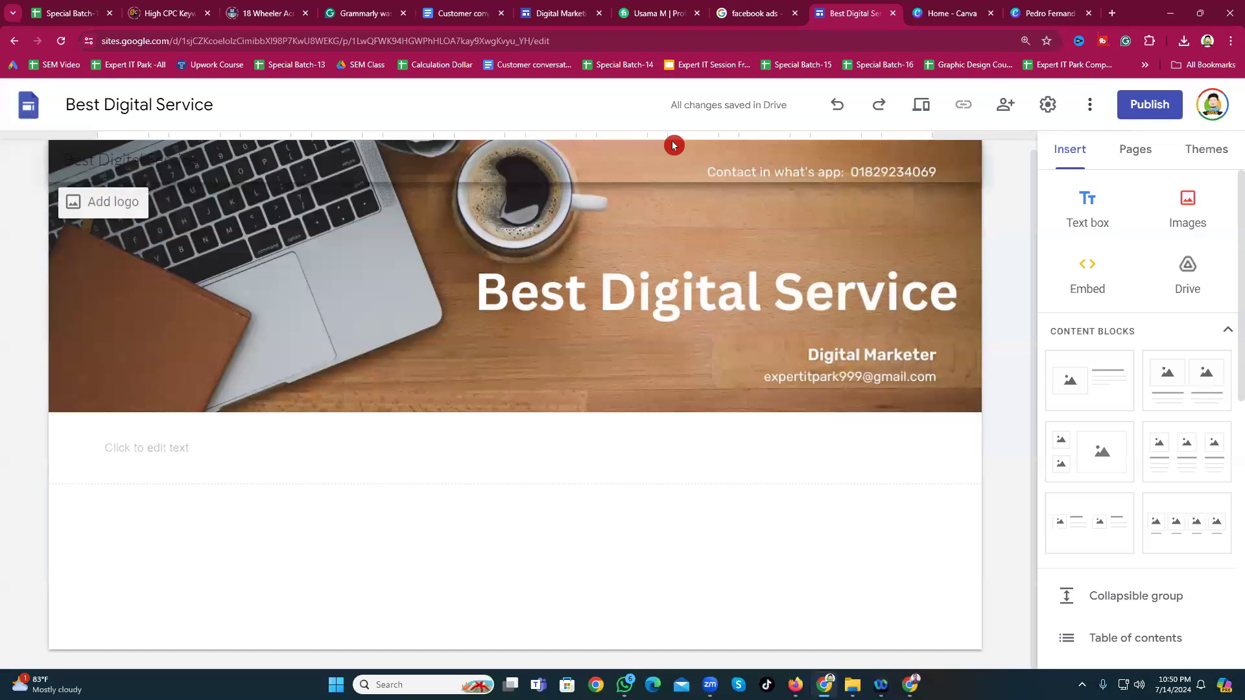
Step: Create a new site page named Digital Marketing from the Pages panel
{"action": "left_click", "coordinate": [1141, 152]}
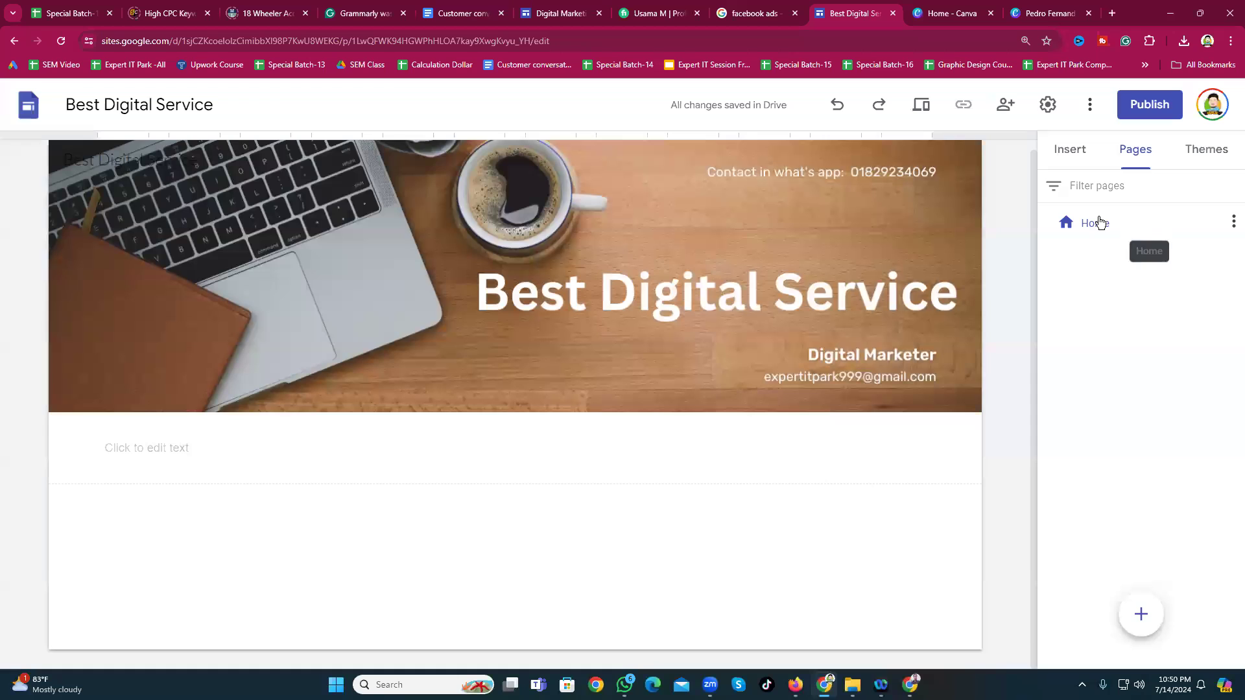
{"action": "key", "text": "alt+Tab"}
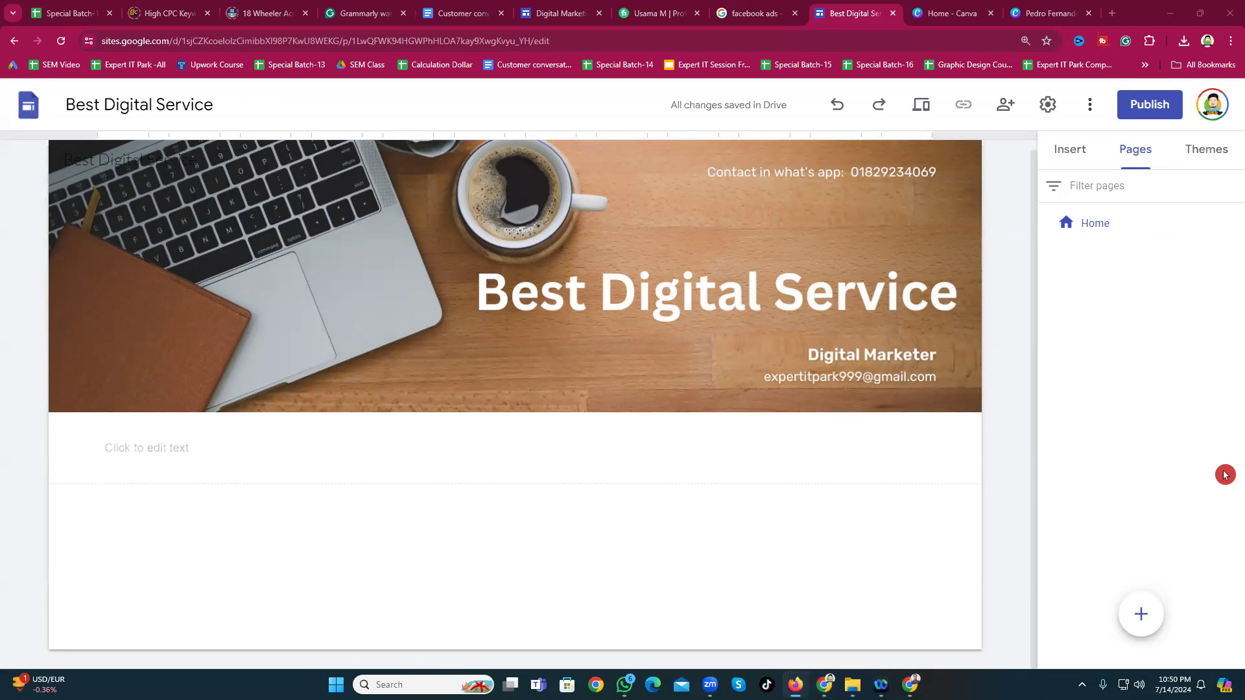
{"action": "mouse_move", "coordinate": [1141, 616]}
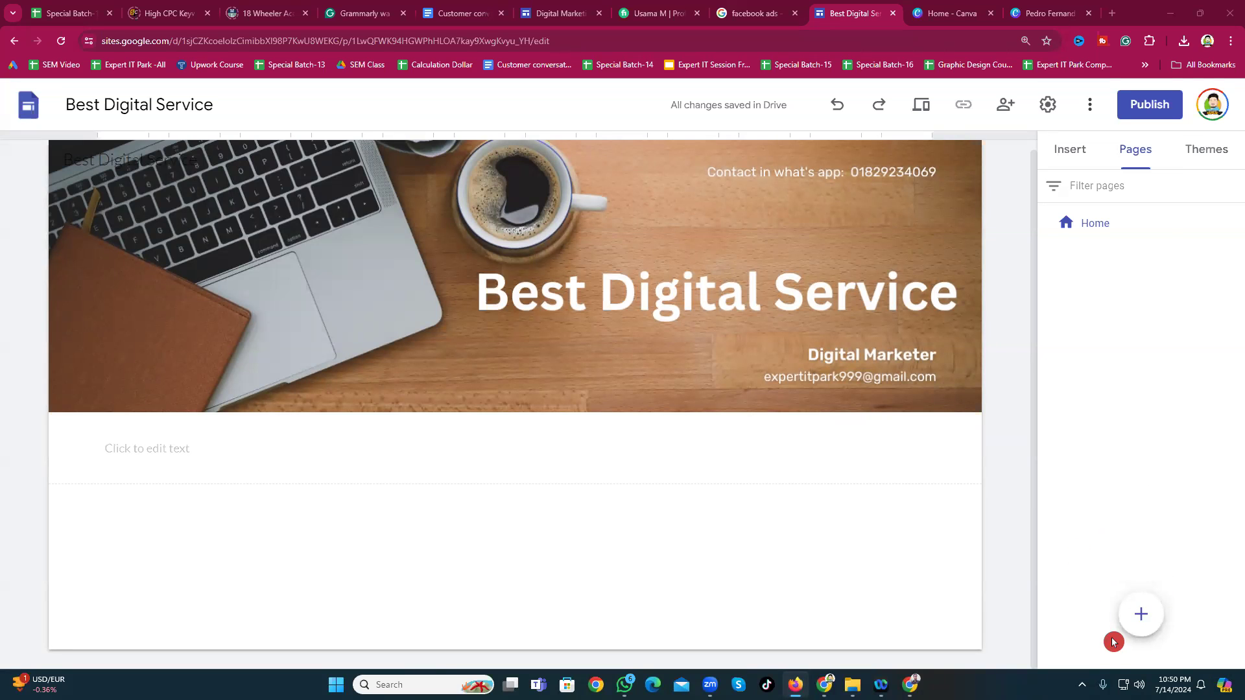
{"action": "left_click", "coordinate": [1139, 614]}
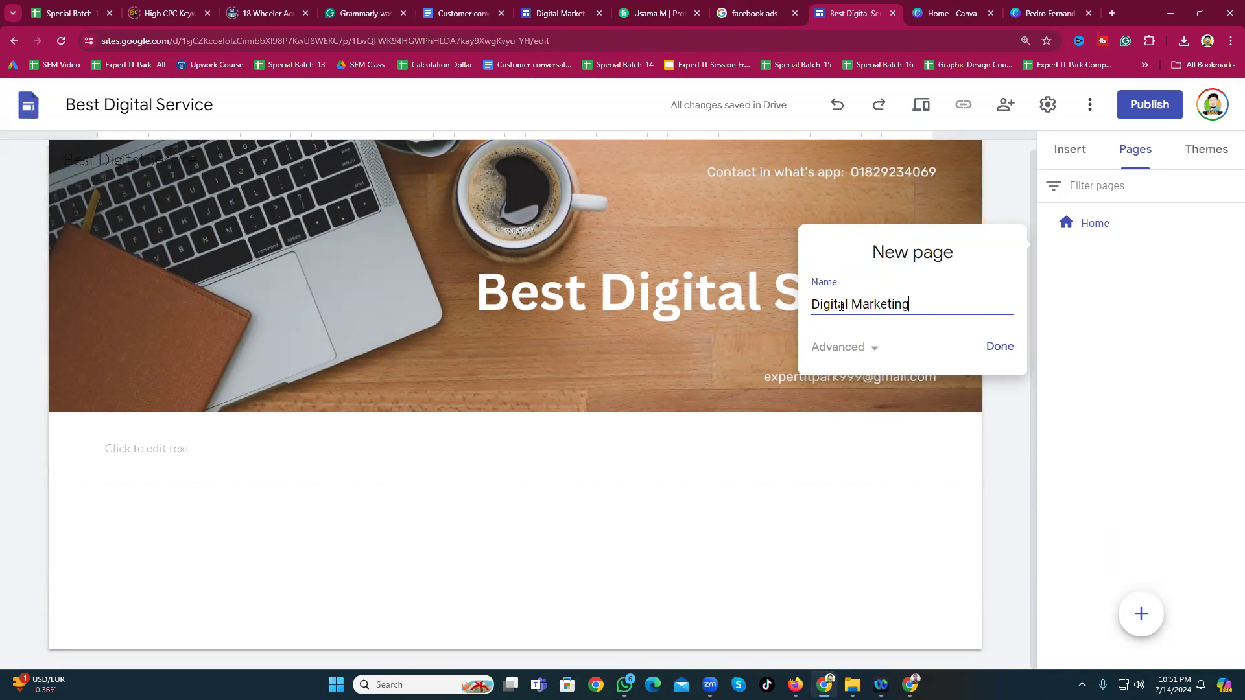
{"action": "left_click", "coordinate": [1000, 350]}
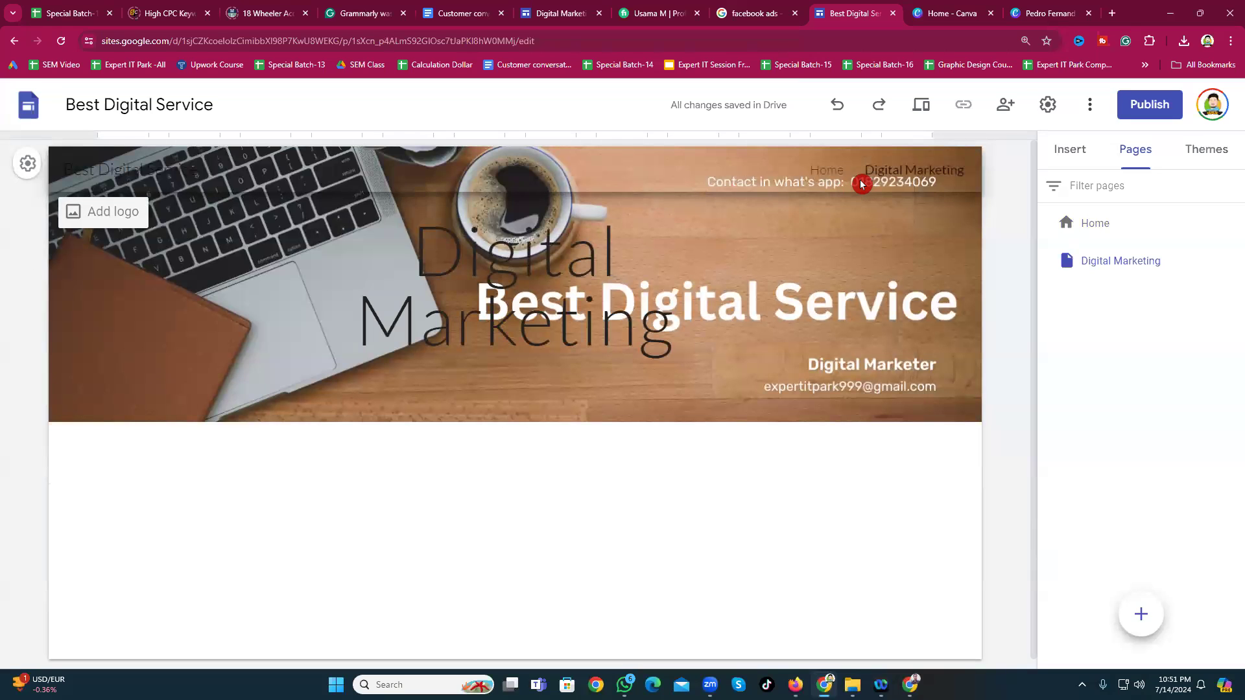
{"action": "left_click", "coordinate": [1053, 14]}
Step: Drag the WhatsApp contact line down beside the e-mail and download the banner again as PNG
{"action": "left_click_drag", "start_coordinate": [1025, 298], "coordinate": [802, 474]}
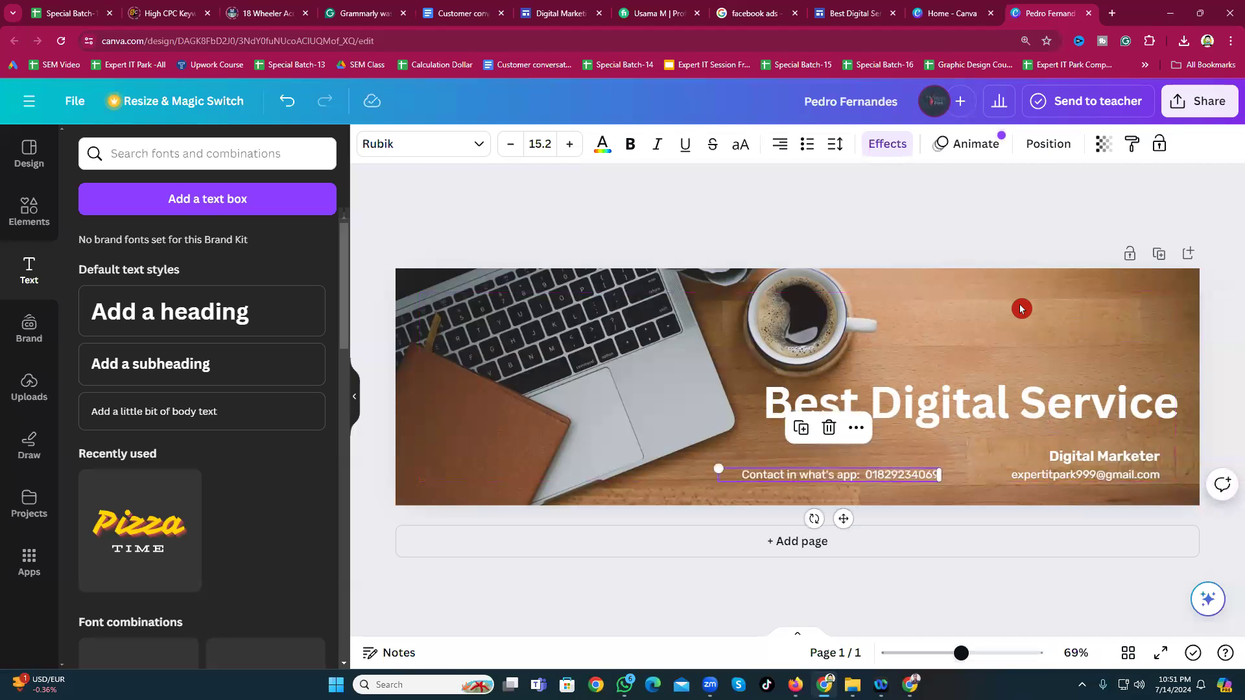
{"action": "left_click", "coordinate": [1198, 102]}
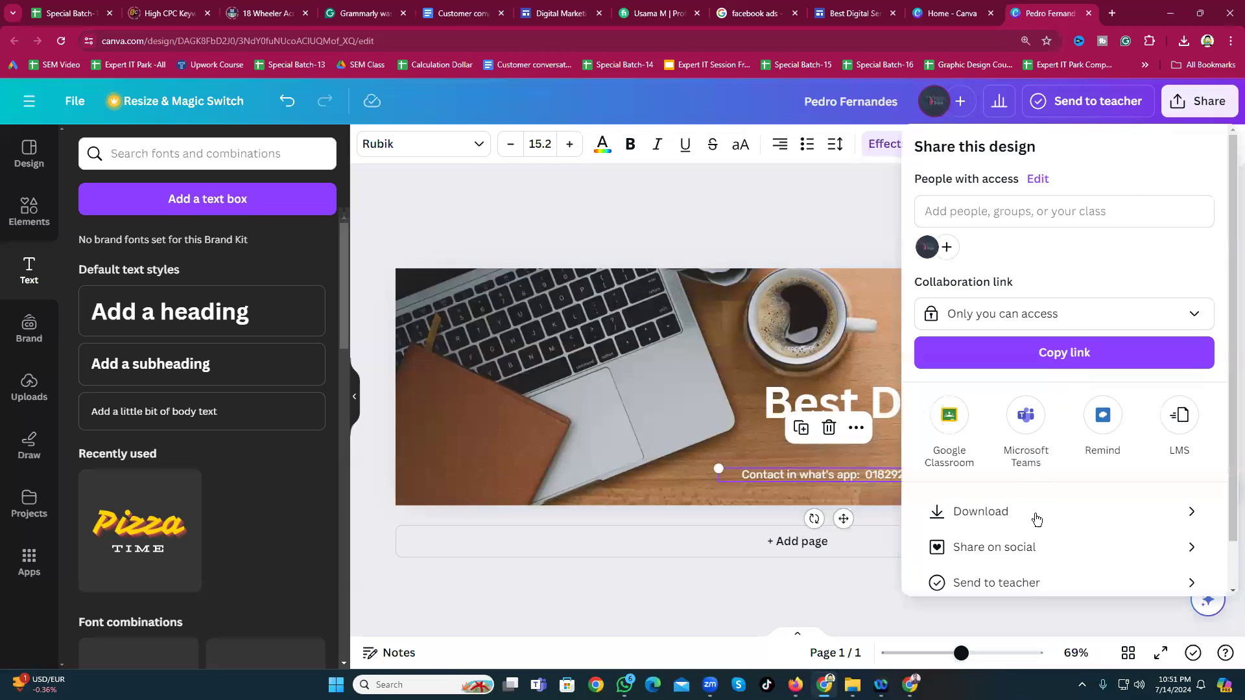
{"action": "left_click", "coordinate": [954, 516]}
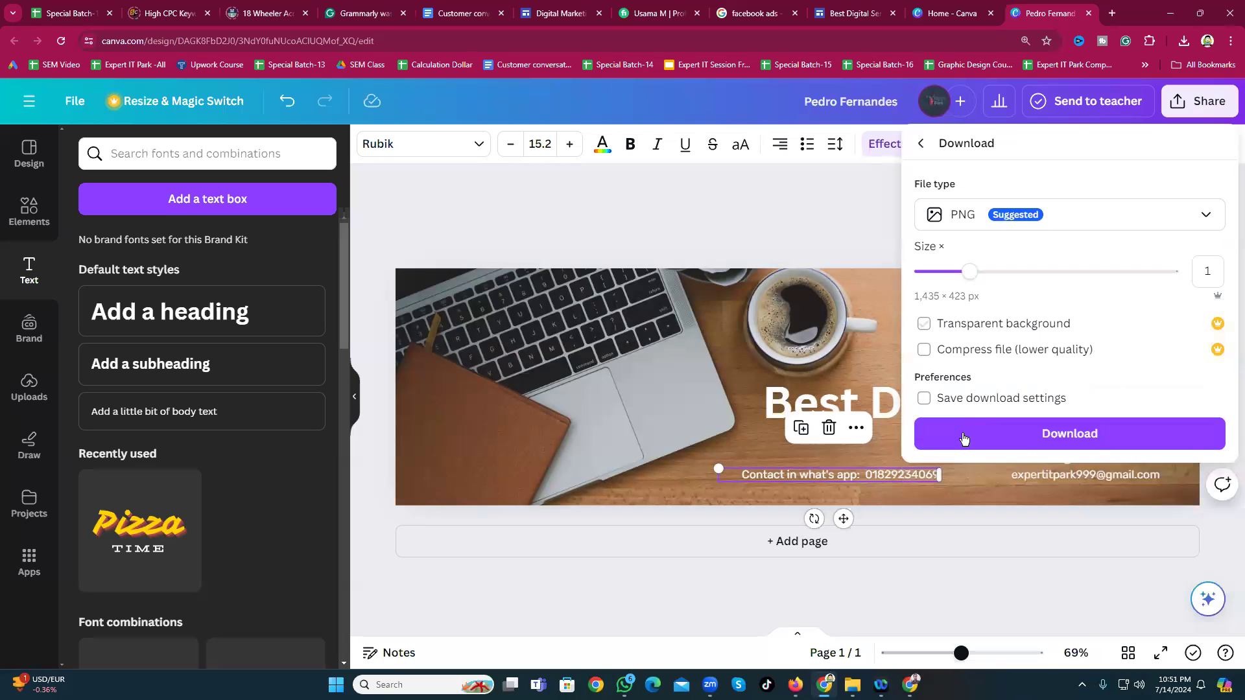
{"action": "left_click", "coordinate": [1045, 433]}
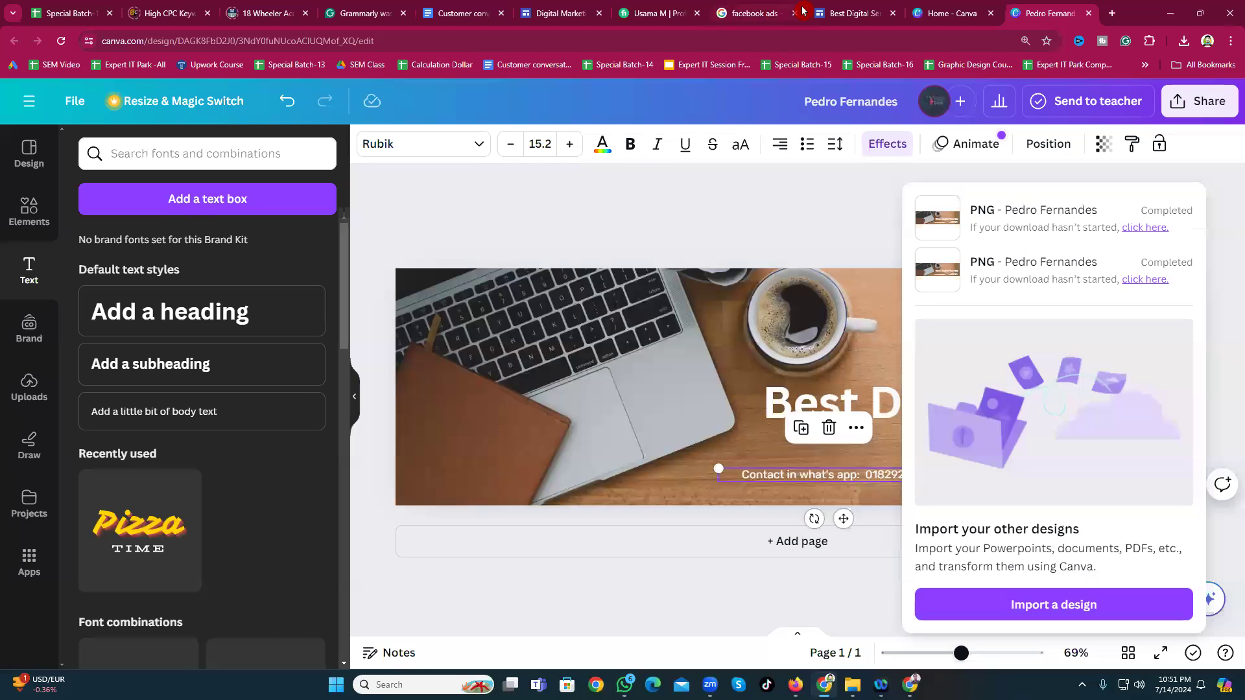
{"action": "left_click", "coordinate": [844, 11]}
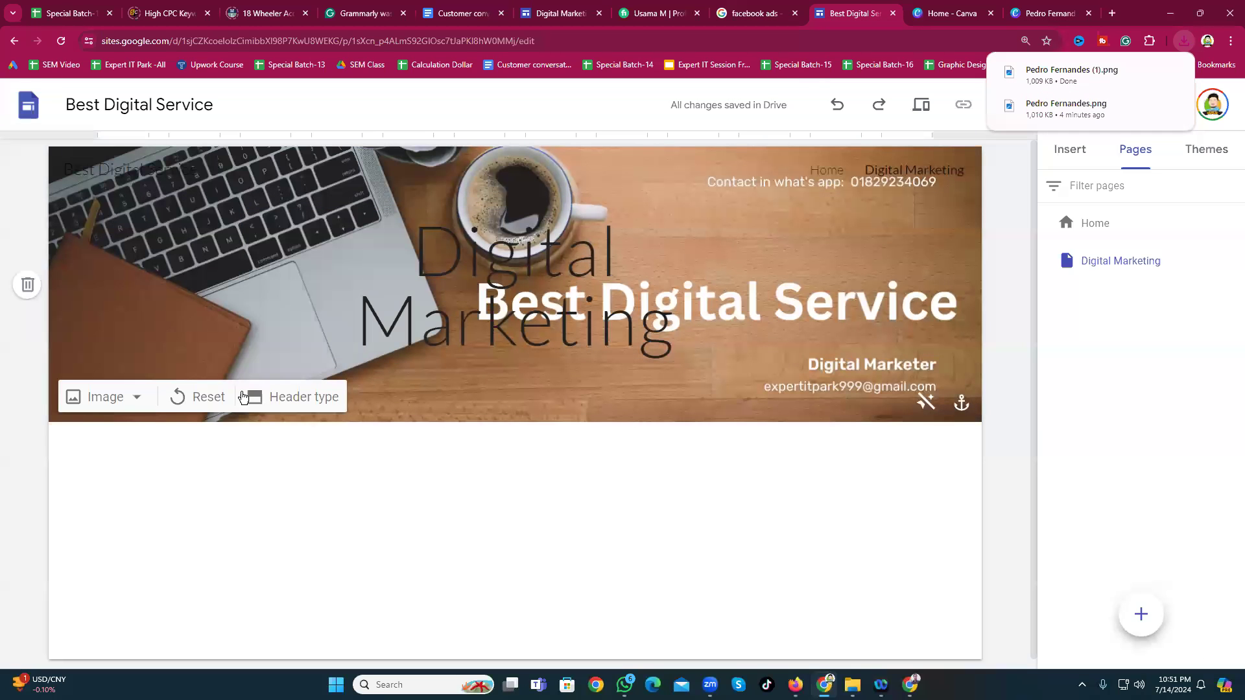
Step: Upload the newly downloaded Canva banner as the current page's header image
{"action": "left_click", "coordinate": [111, 397]}
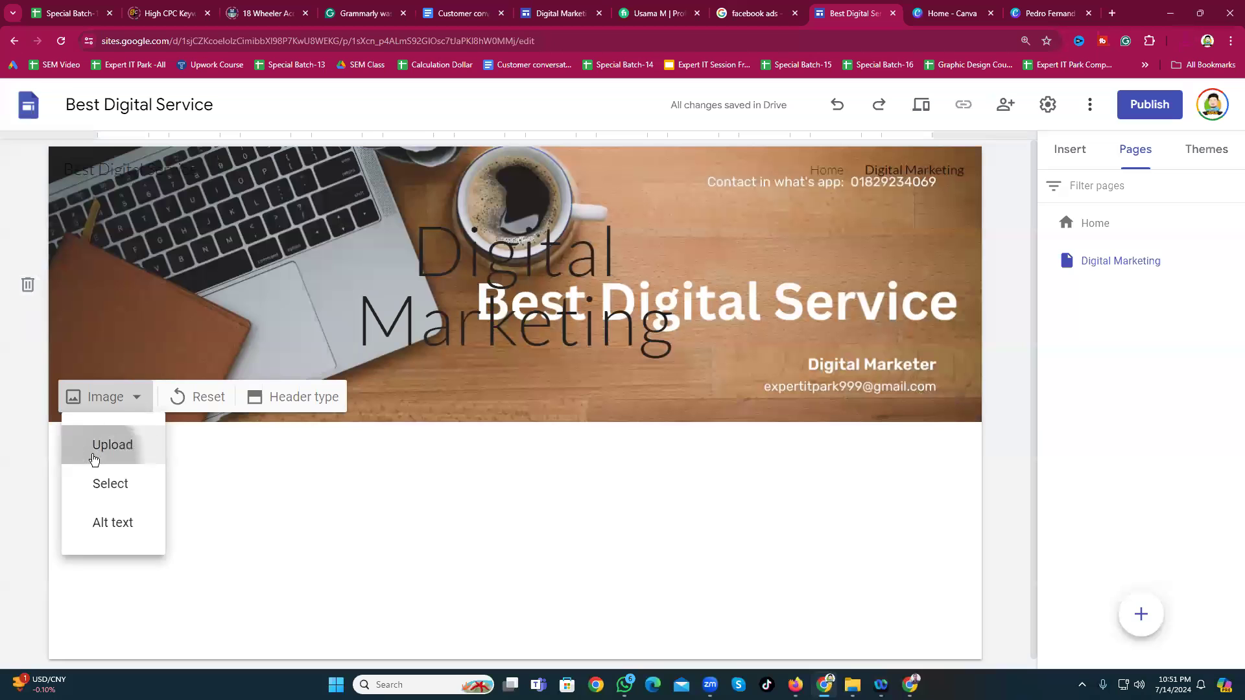
{"action": "left_click", "coordinate": [100, 450]}
{"action": "left_click", "coordinate": [137, 182]}
{"action": "left_click", "coordinate": [1124, 615]}
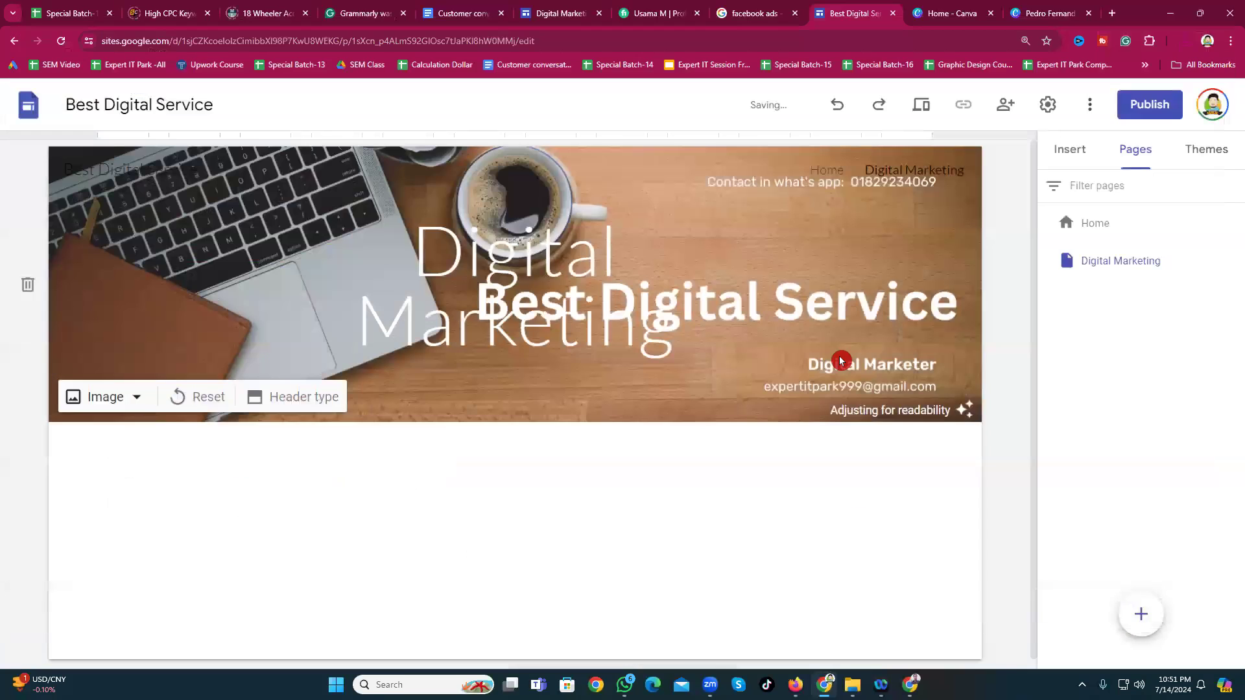
Step: Delete the header from the Digital Marketing page
{"action": "left_click", "coordinate": [523, 309]}
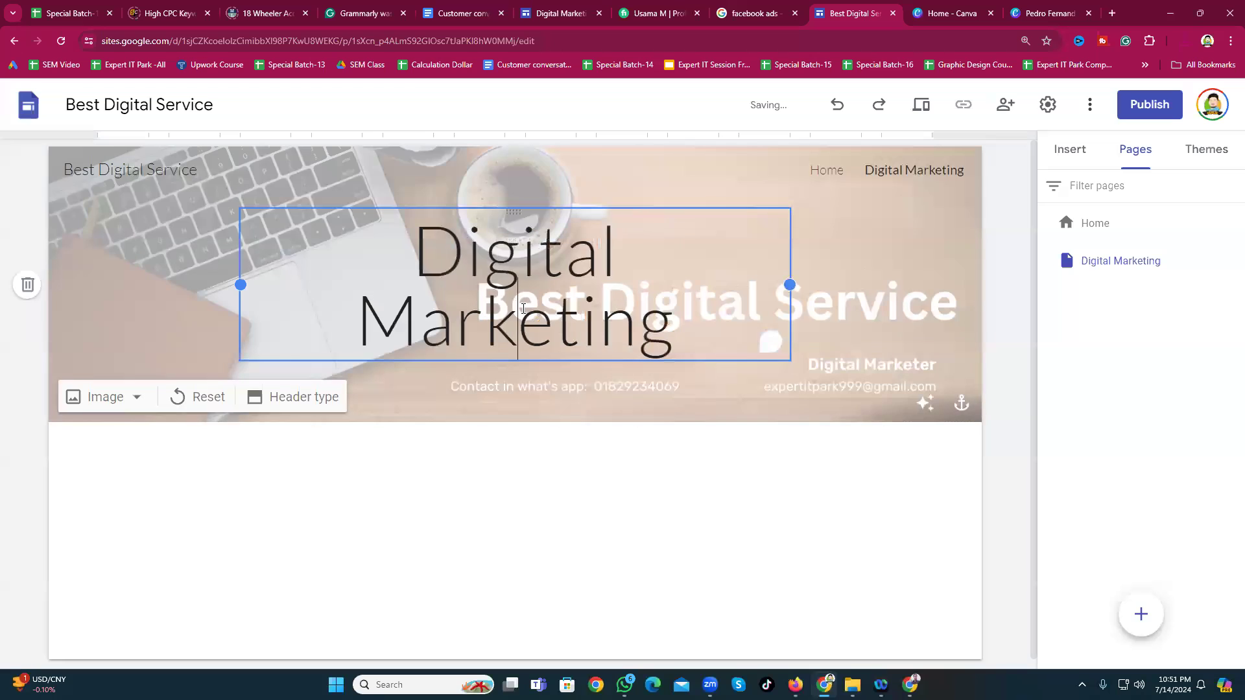
{"action": "left_click", "coordinate": [550, 477]}
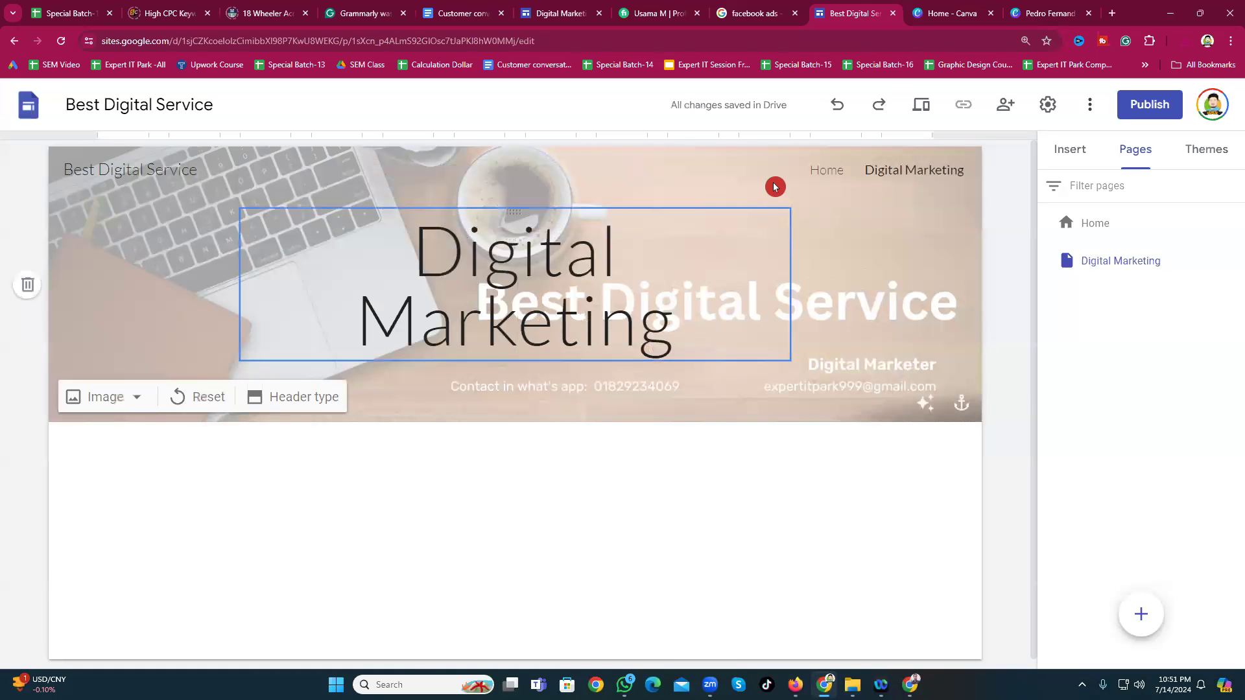
{"action": "left_click", "coordinate": [817, 177]}
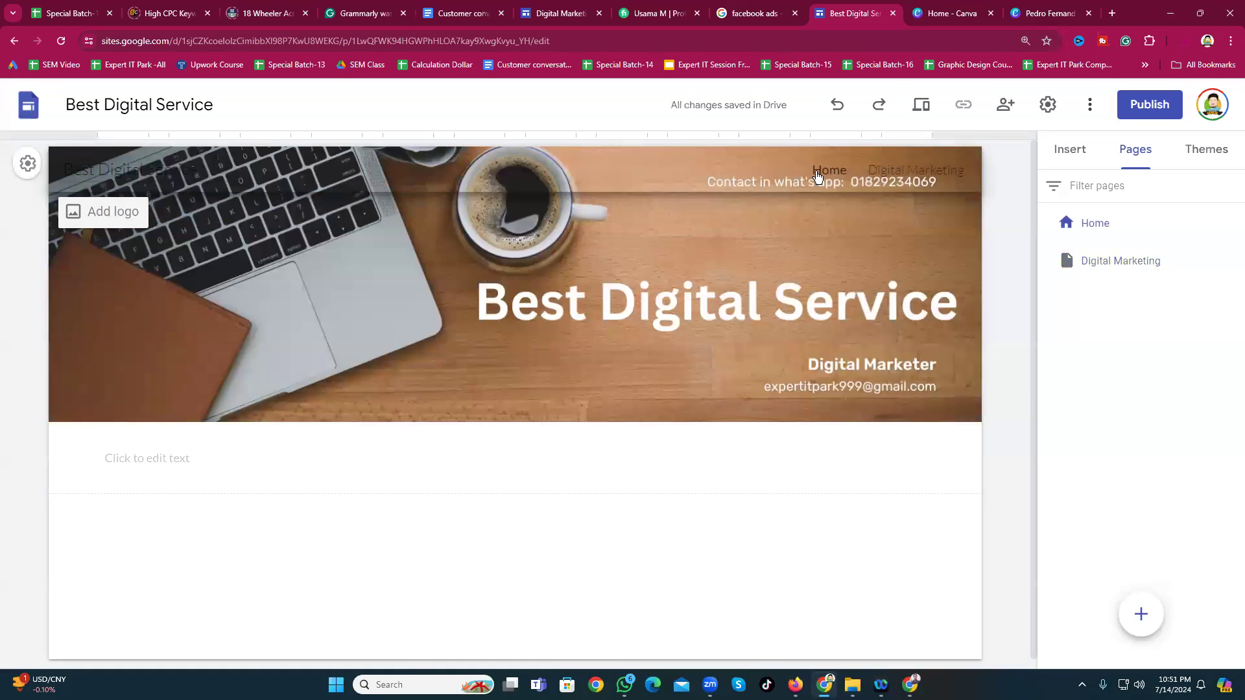
{"action": "left_click", "coordinate": [897, 172]}
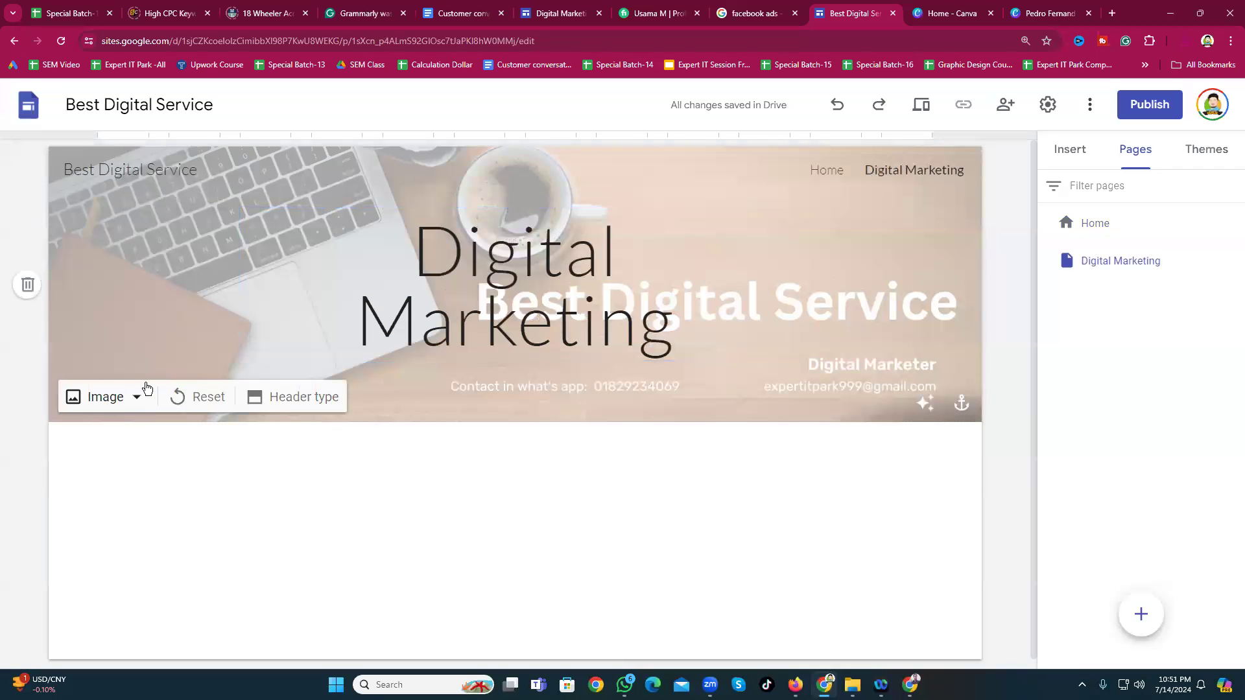
{"action": "left_click", "coordinate": [27, 284]}
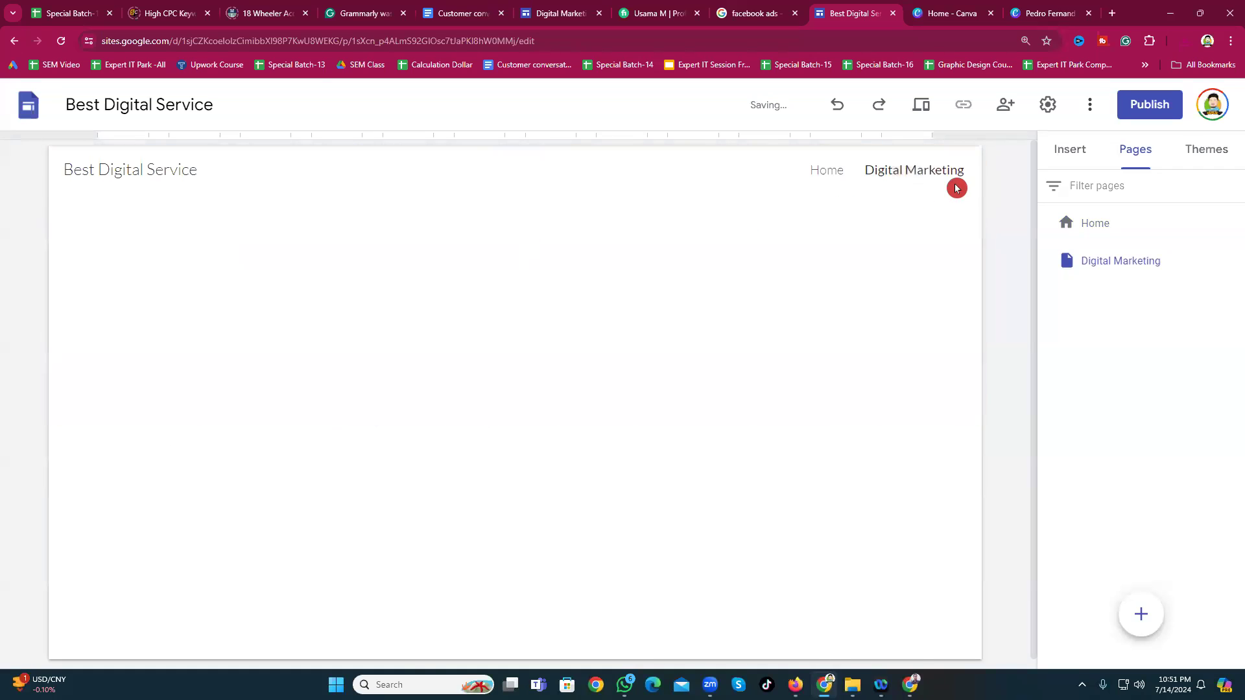
Step: Upload the Canva banner as the Home page header and turn off Adjust for readability
{"action": "left_click", "coordinate": [829, 173]}
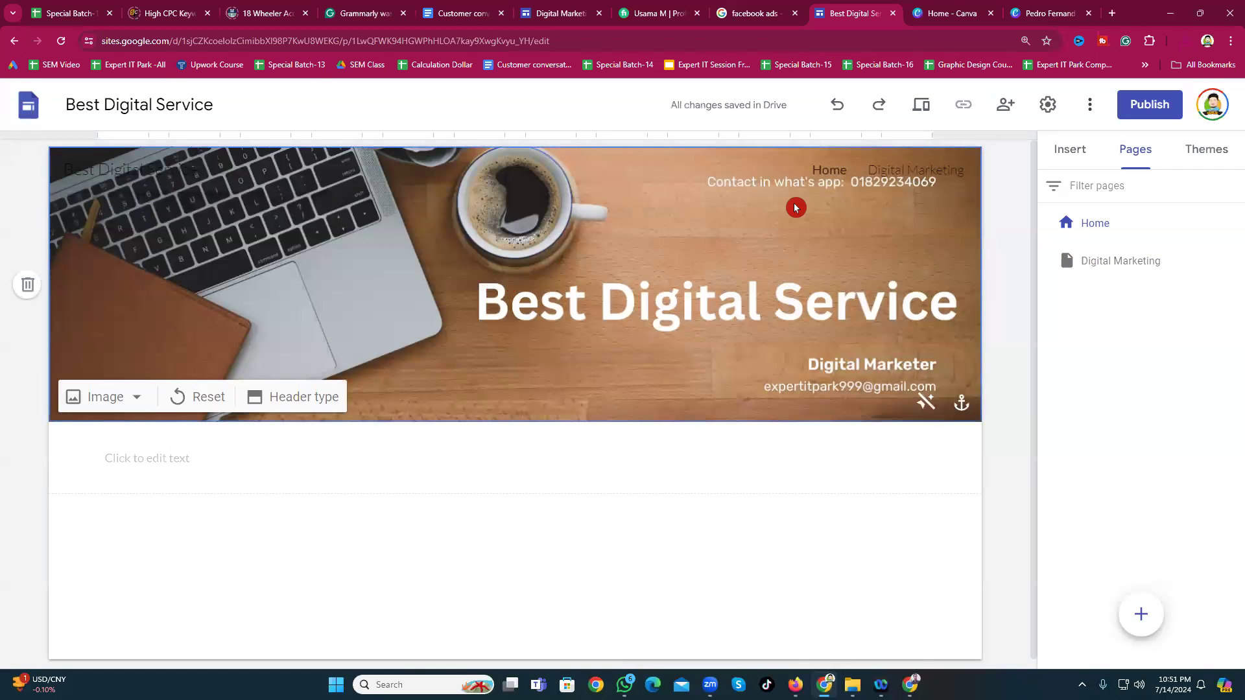
{"action": "left_click", "coordinate": [131, 398]}
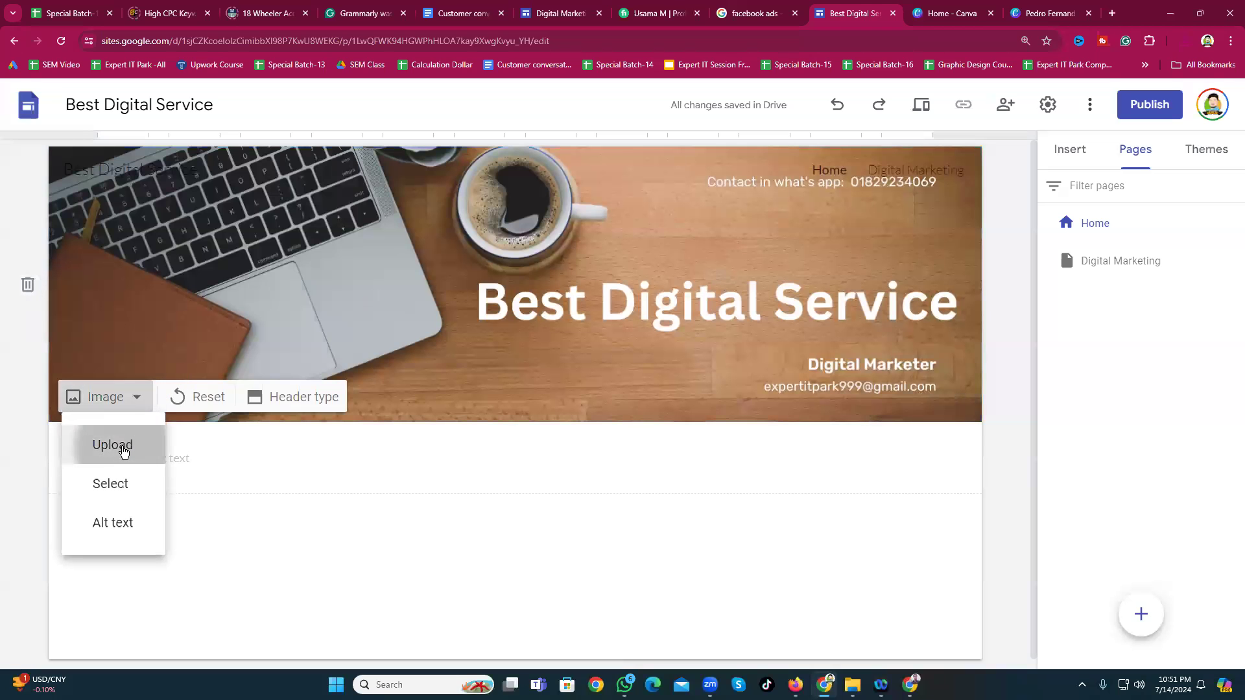
{"action": "left_click", "coordinate": [116, 445]}
{"action": "left_click", "coordinate": [149, 181]}
{"action": "left_click", "coordinate": [1132, 616]}
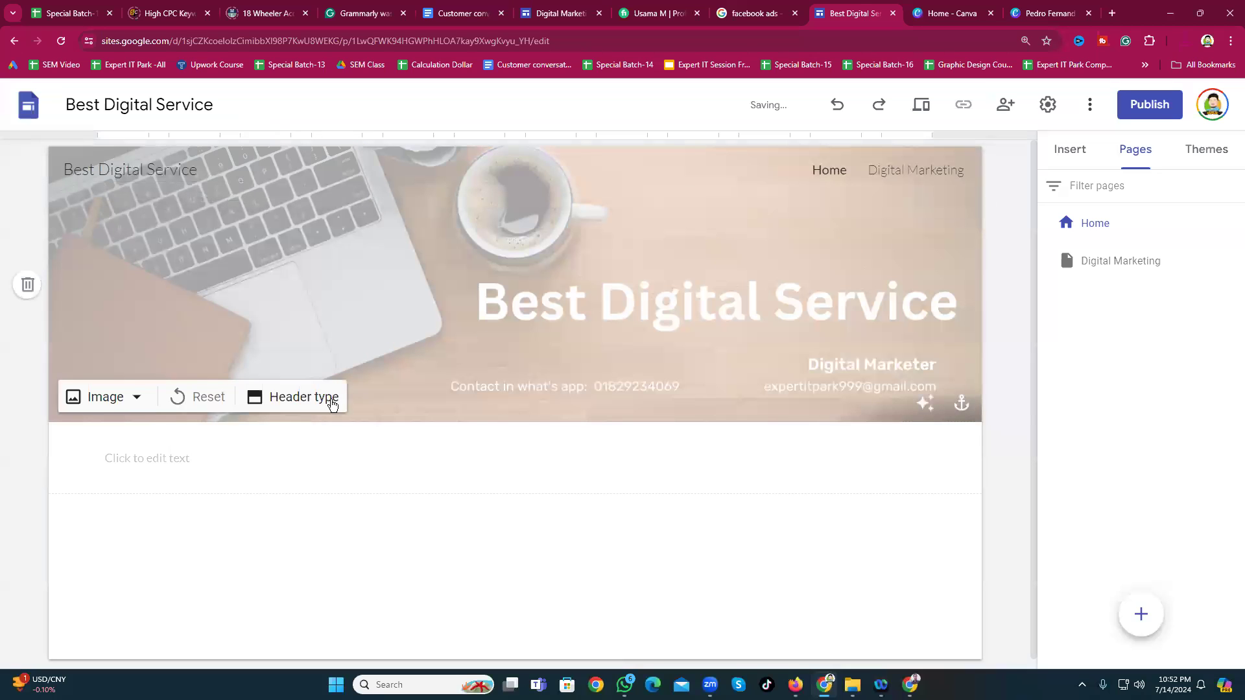
{"action": "left_click", "coordinate": [924, 407]}
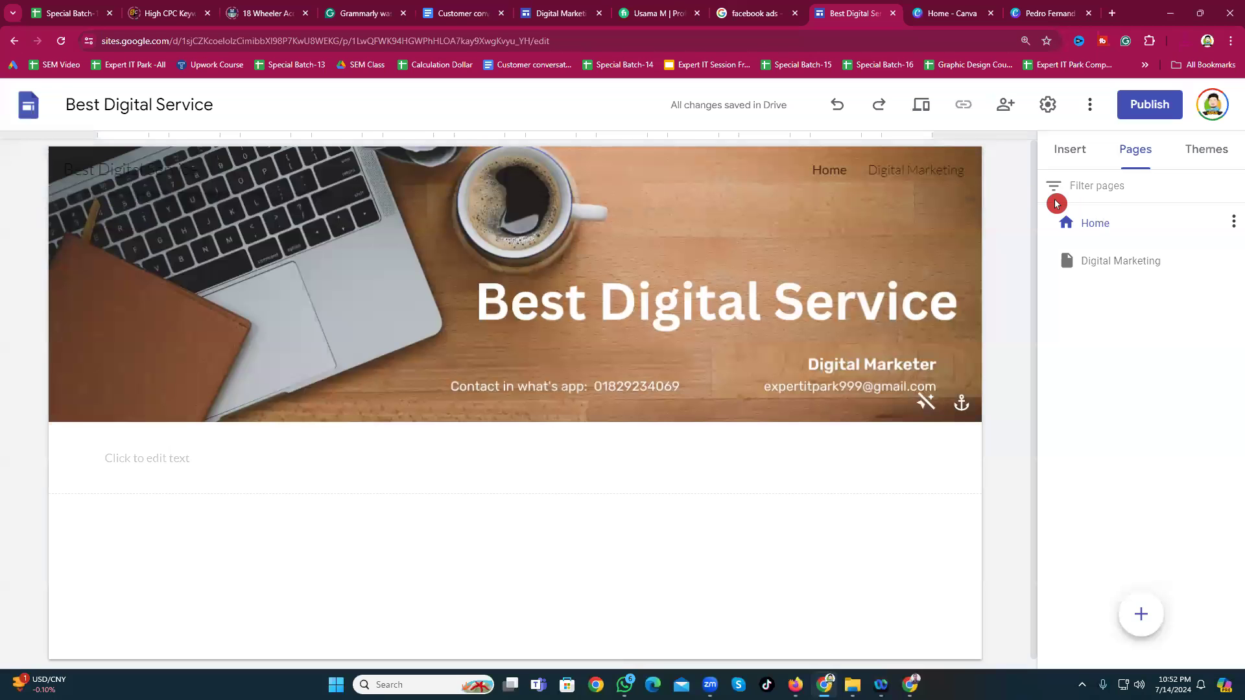
Step: Review the reference site's Digital Marketing menu, close the Fiverr tab, and return to the site editor
{"action": "left_click", "coordinate": [548, 13]}
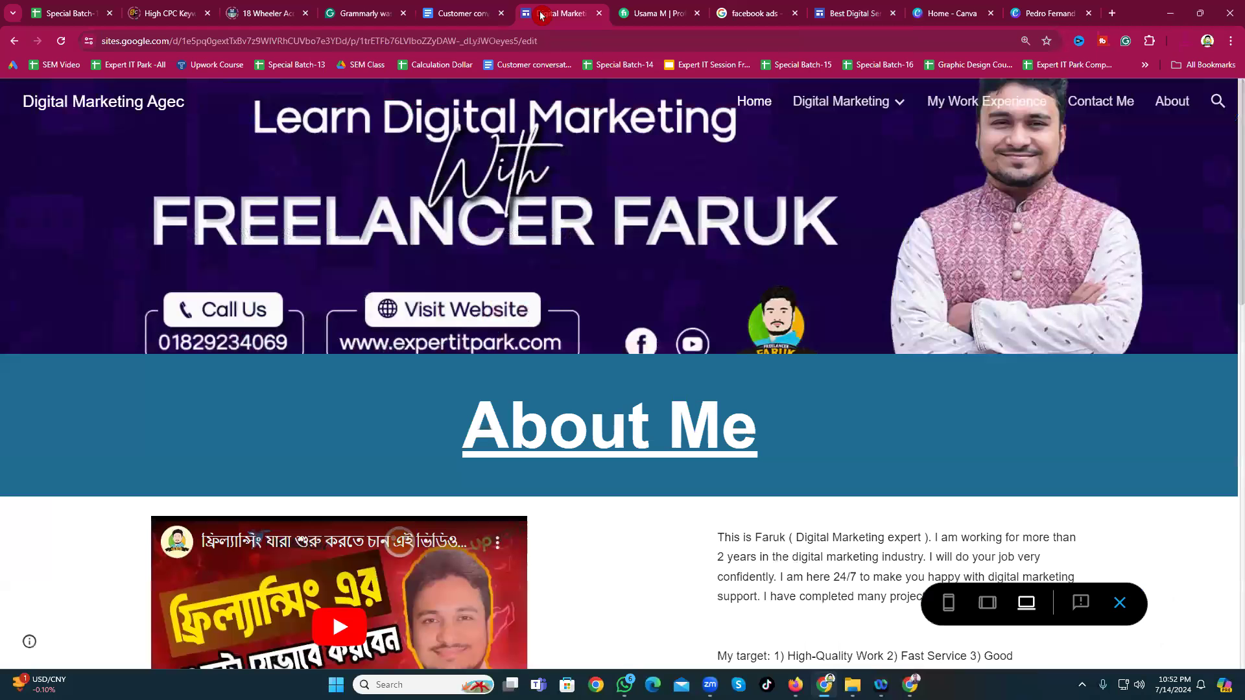
{"action": "left_click", "coordinate": [867, 113]}
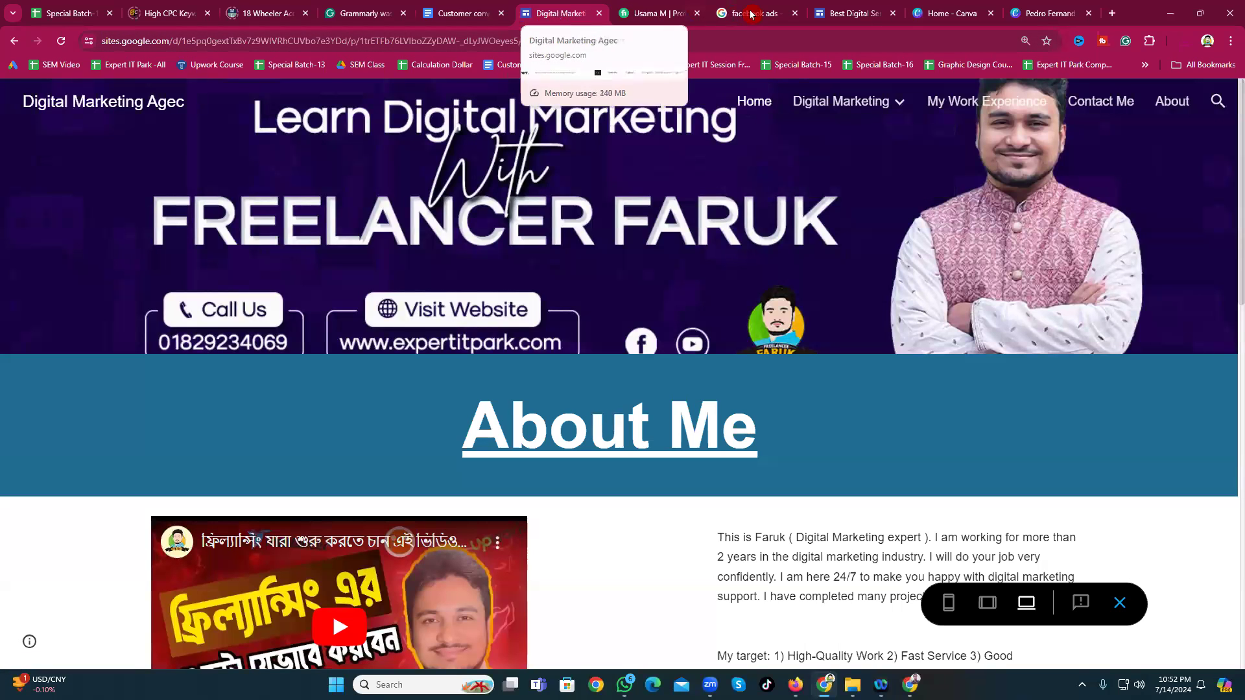
{"action": "left_click", "coordinate": [697, 18]}
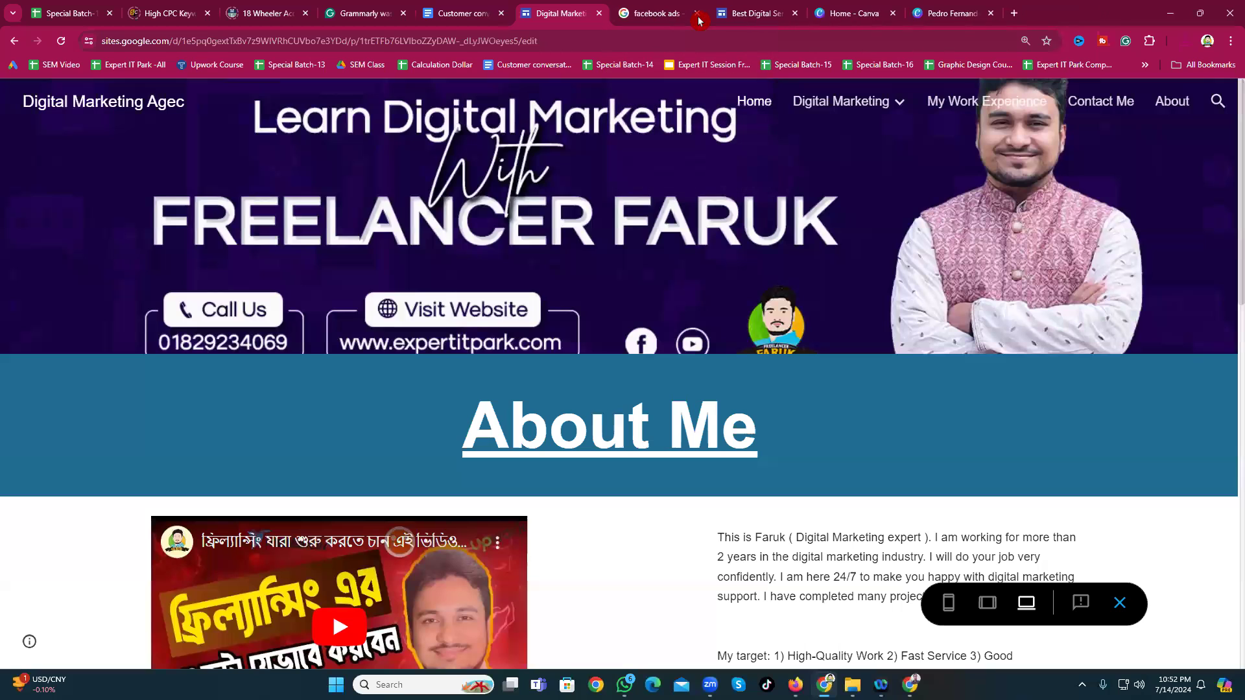
{"action": "left_click", "coordinate": [945, 13]}
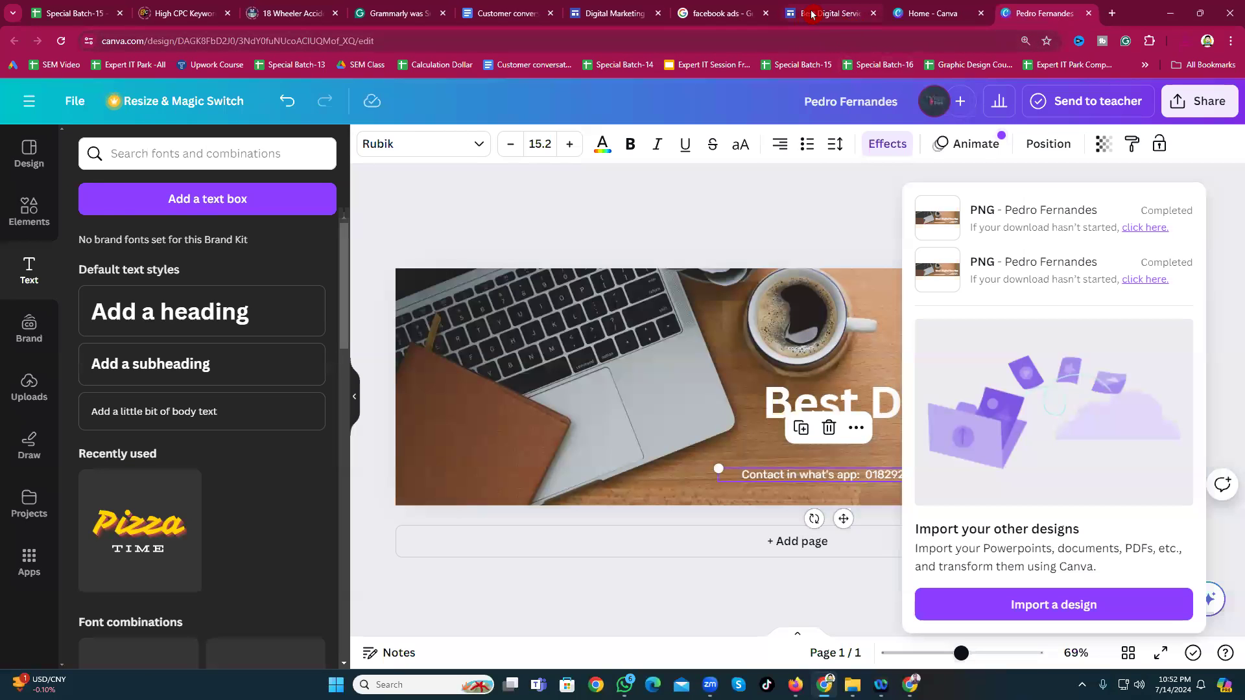
{"action": "left_click", "coordinate": [811, 14]}
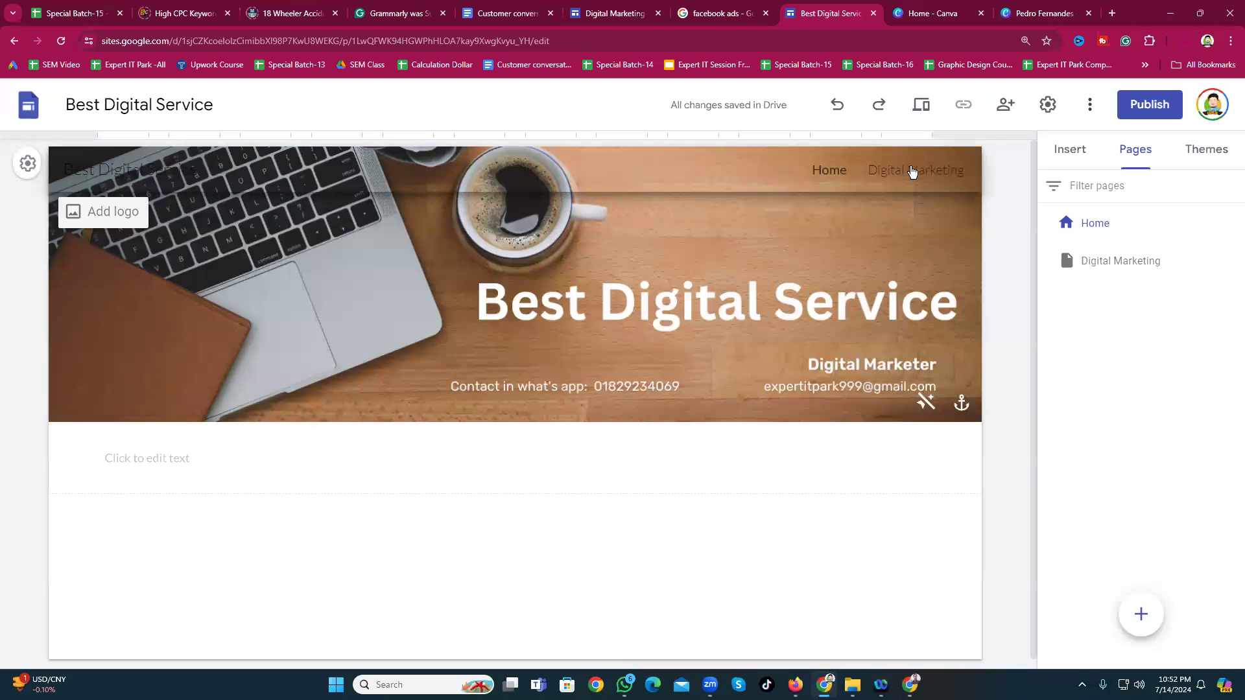
Step: Open the three-dot options menu on the Digital Marketing row in the Pages panel
{"action": "left_click", "coordinate": [909, 160]}
{"action": "left_click", "coordinate": [913, 162]}
{"action": "left_click", "coordinate": [918, 181]}
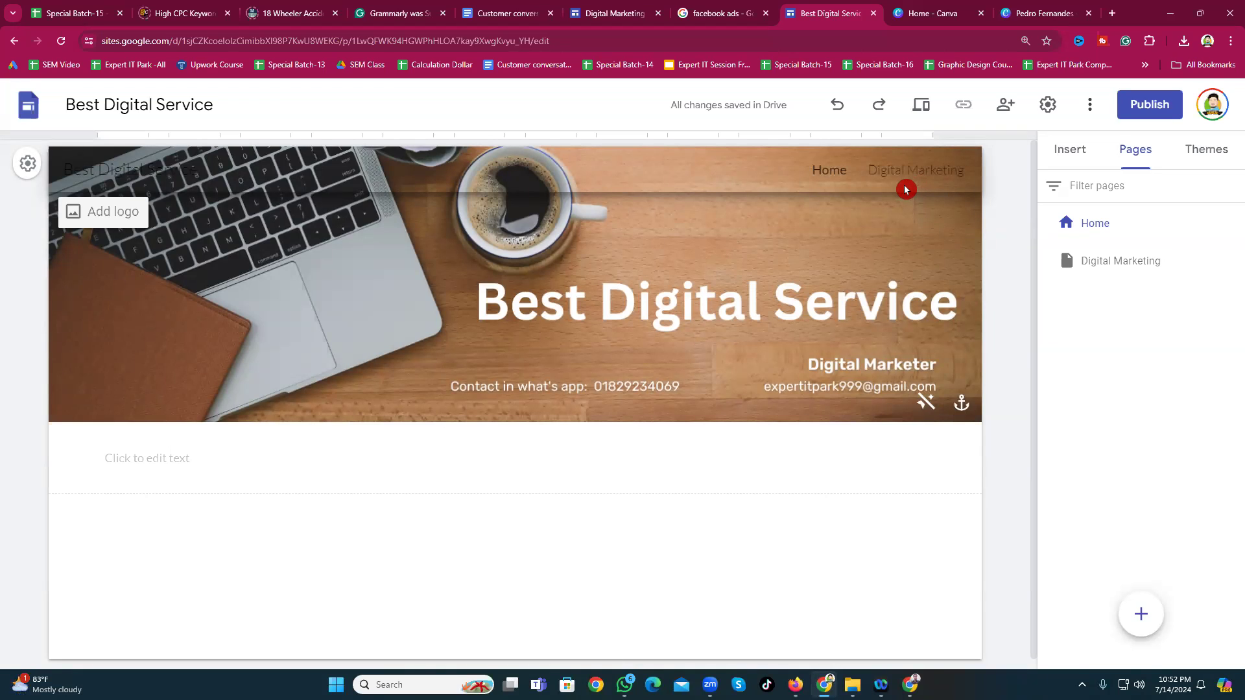
{"action": "left_click", "coordinate": [901, 183]}
{"action": "left_click", "coordinate": [911, 183]}
{"action": "left_click", "coordinate": [1044, 223]}
{"action": "left_click", "coordinate": [1107, 242]}
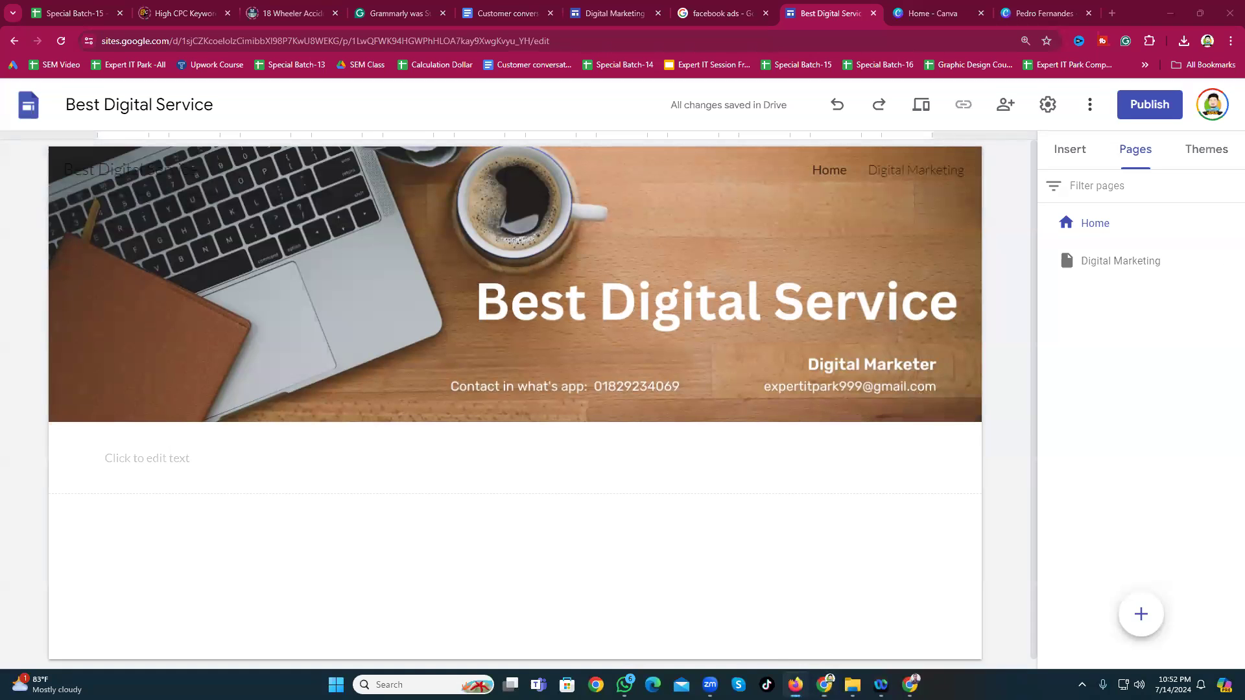
{"action": "left_click", "coordinate": [1232, 260]}
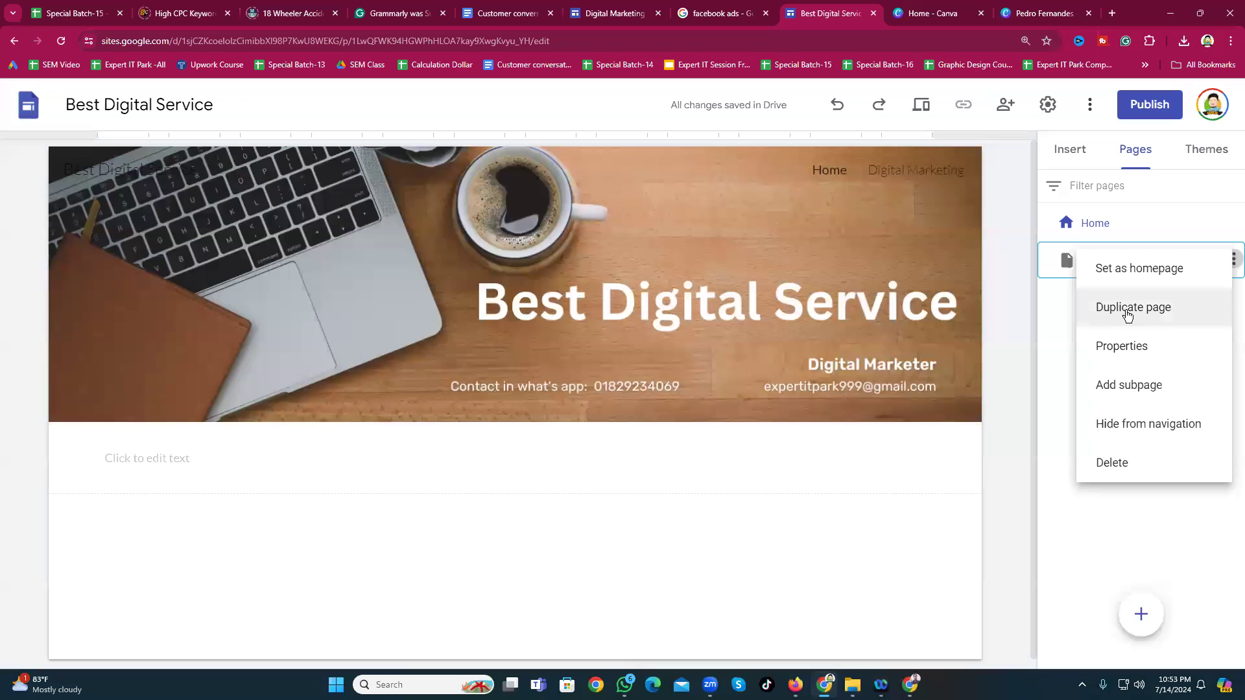
Step: Use Add subpage on Digital Marketing to create a subpage named Social Media Marketing
{"action": "left_click", "coordinate": [1125, 398]}
{"action": "left_click", "coordinate": [859, 321]}
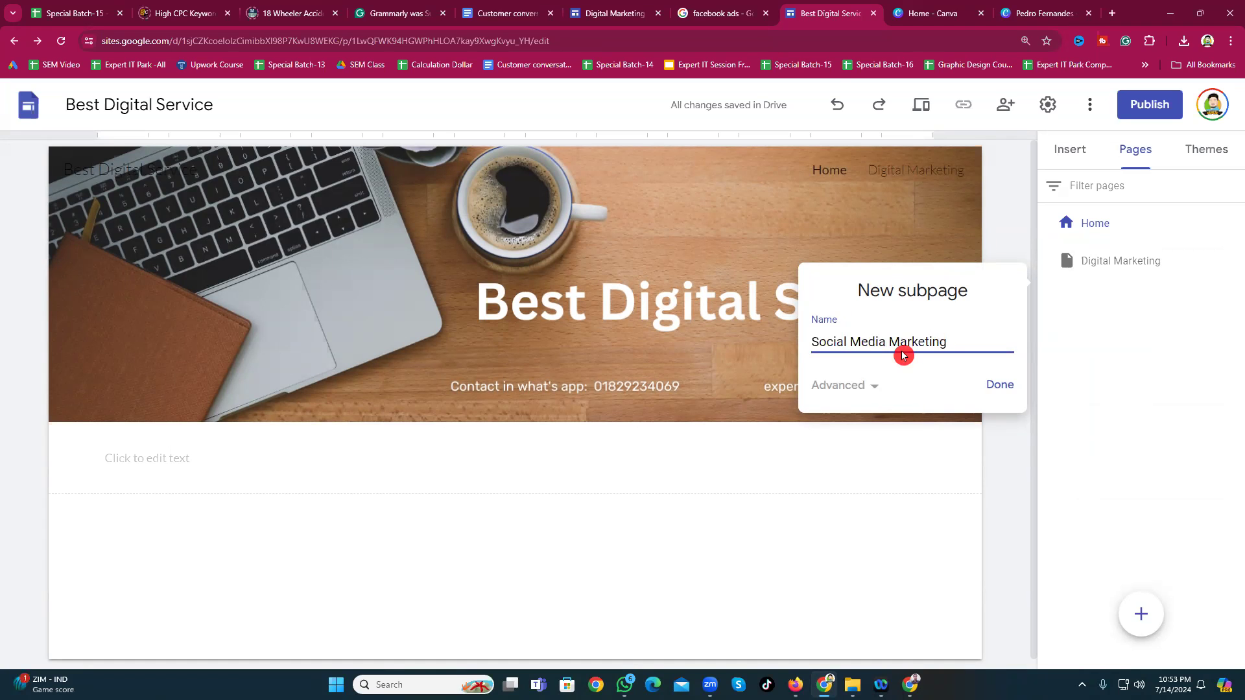
{"action": "left_click", "coordinate": [1009, 392]}
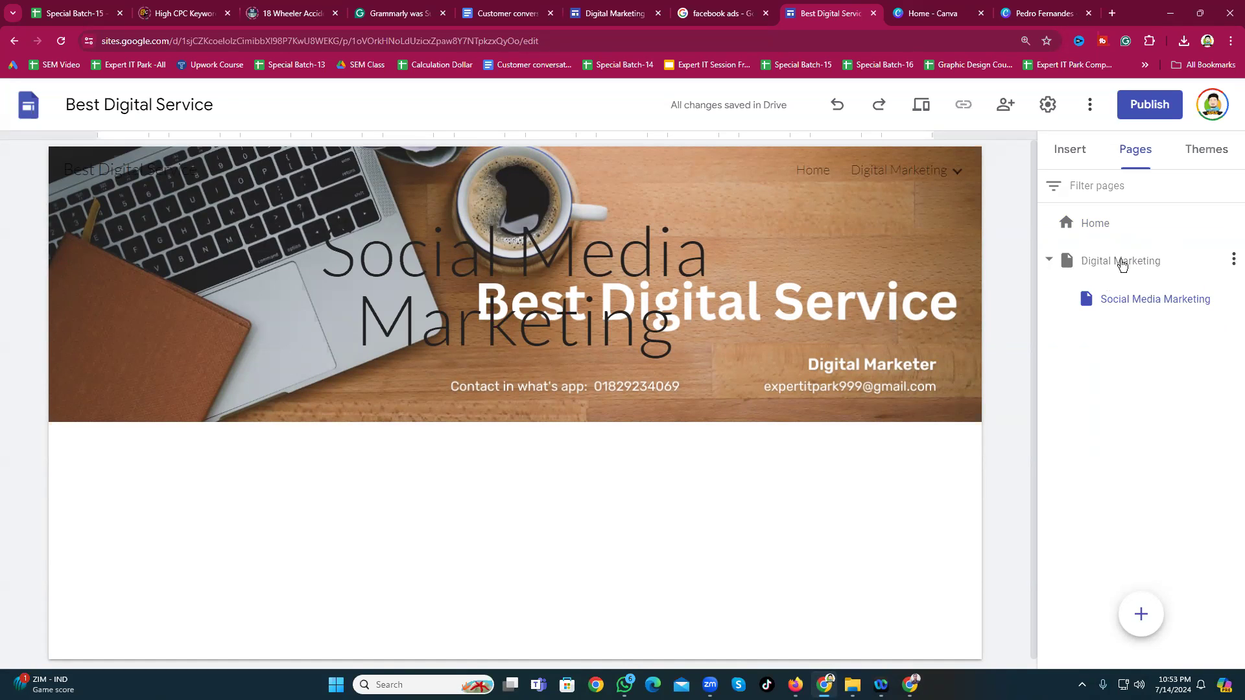
{"action": "left_click", "coordinate": [1094, 204]}
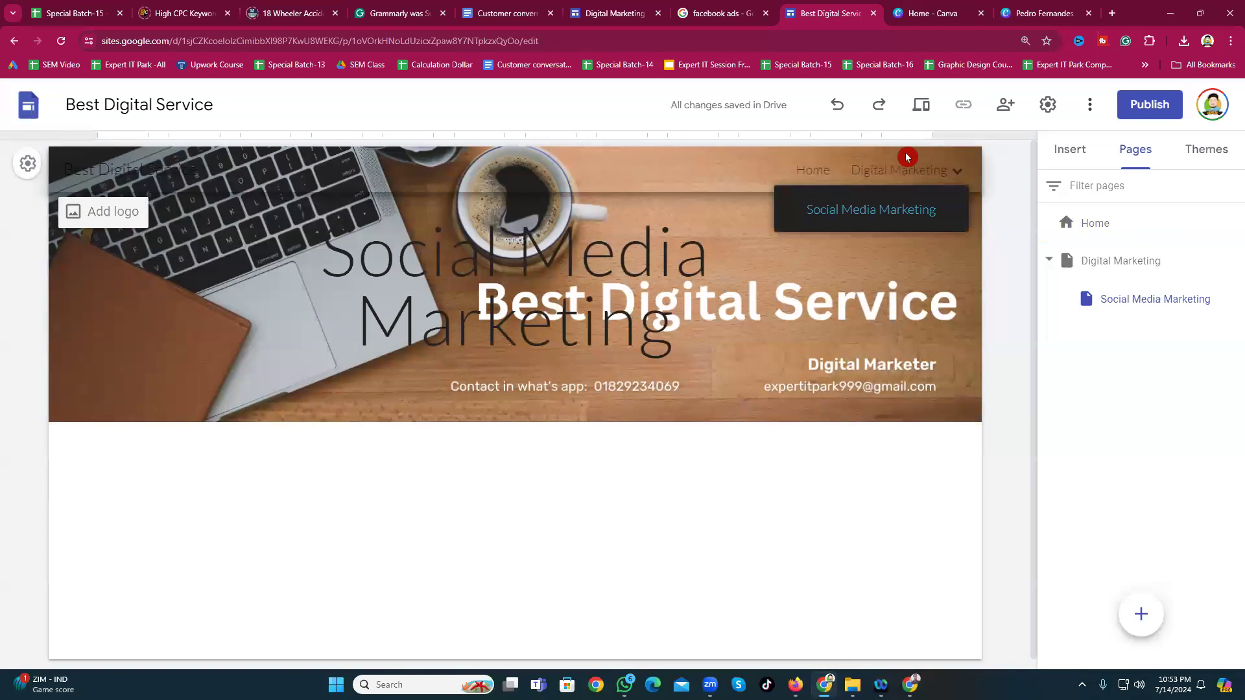
{"action": "mouse_move", "coordinate": [943, 183]}
{"action": "mouse_move", "coordinate": [1232, 260]}
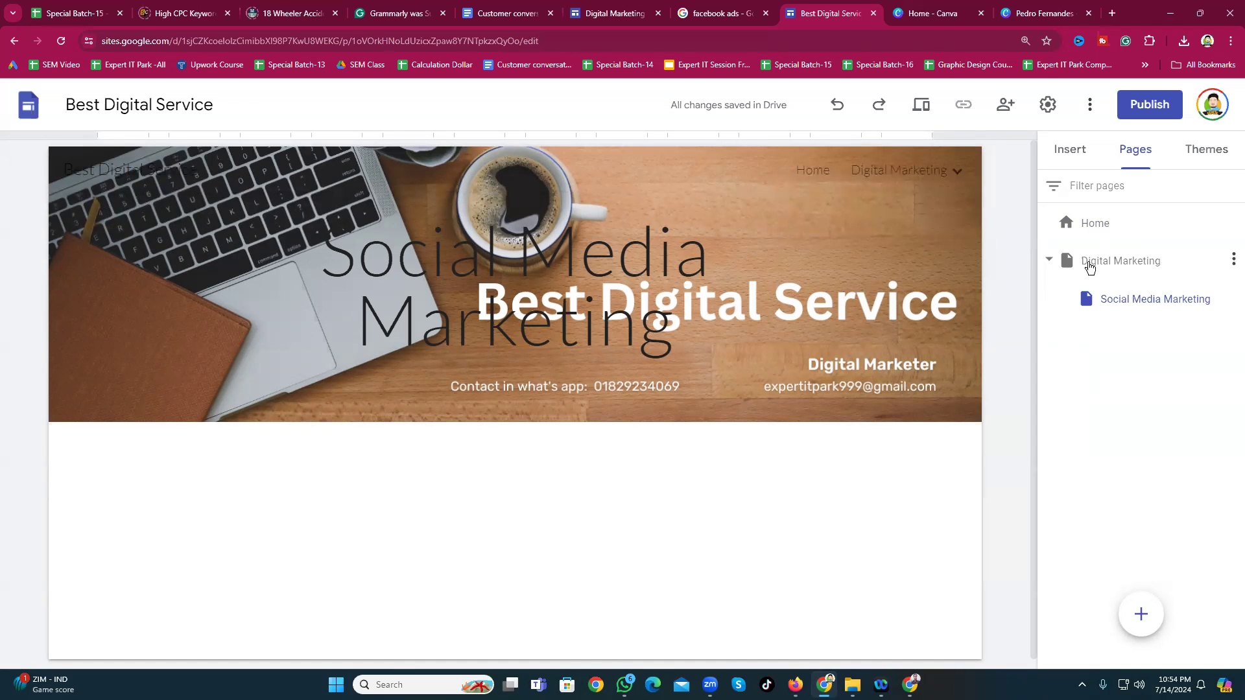
Step: Add a subpage named Search Enginee Marketing under Digital Marketing
{"action": "left_click", "coordinate": [1233, 260]}
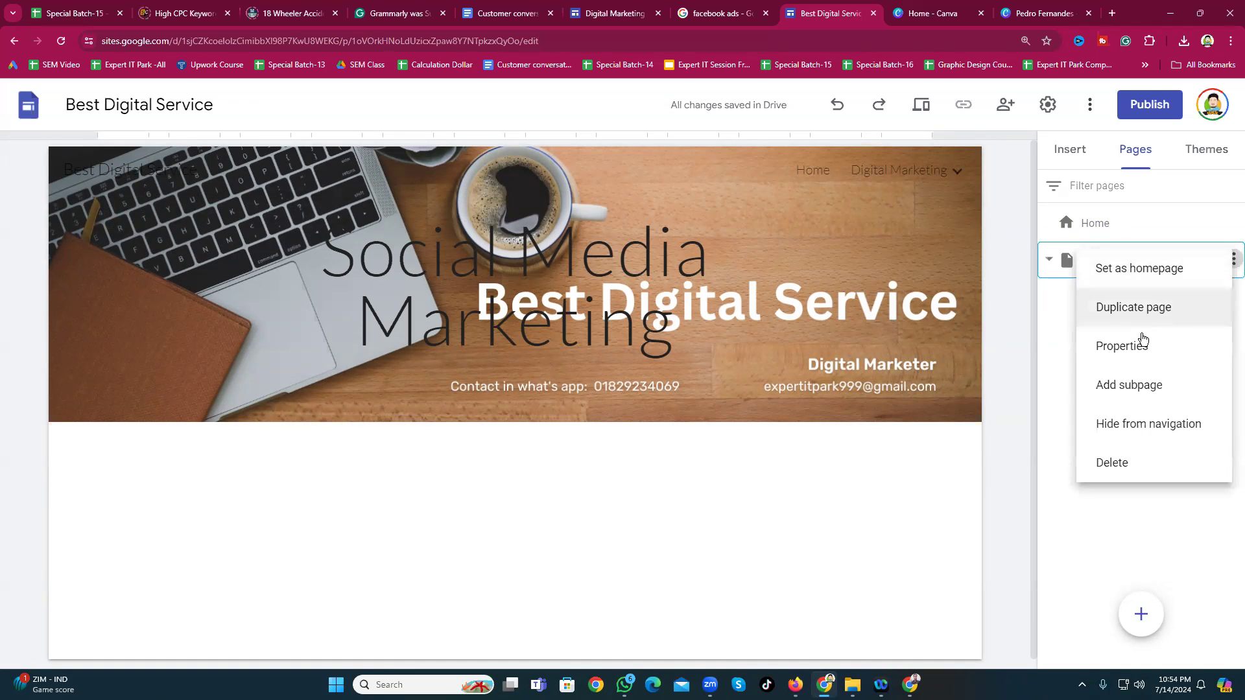
{"action": "left_click", "coordinate": [1156, 388]}
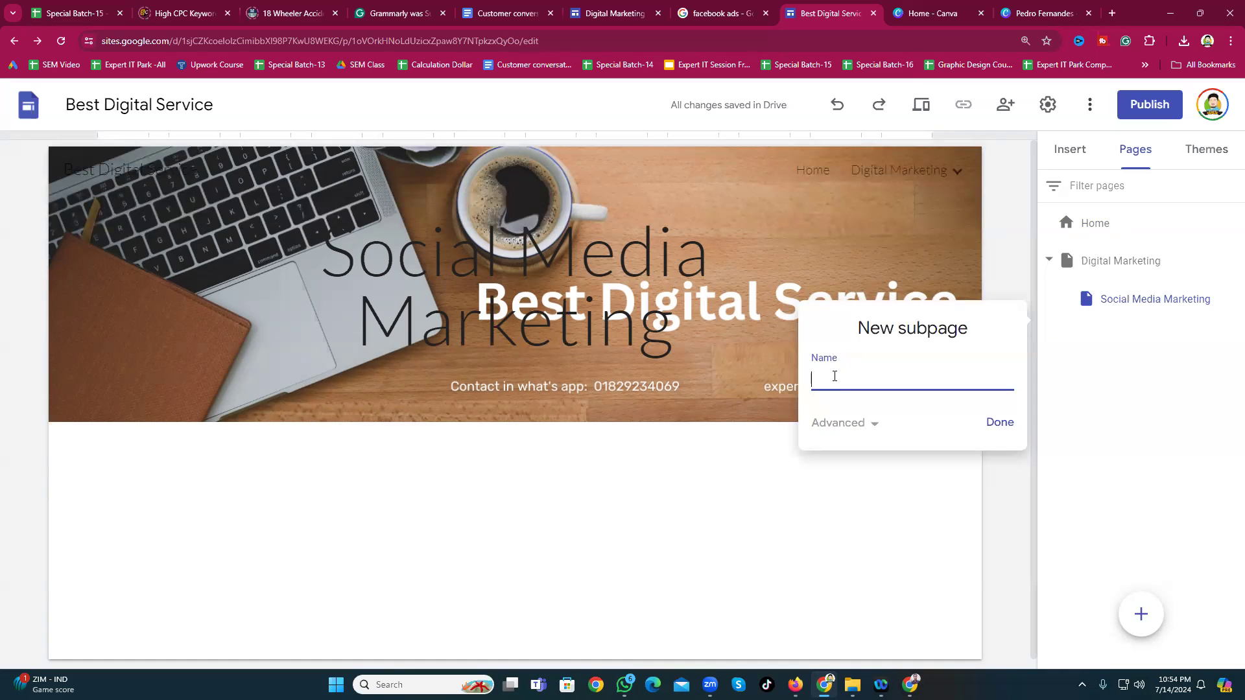
{"action": "type", "text": "Searc h"}
{"action": "key", "text": "BackSpace"}
{"action": "key", "text": "BackSpace"}
{"action": "type", "text": "h Enginee Marketing"}
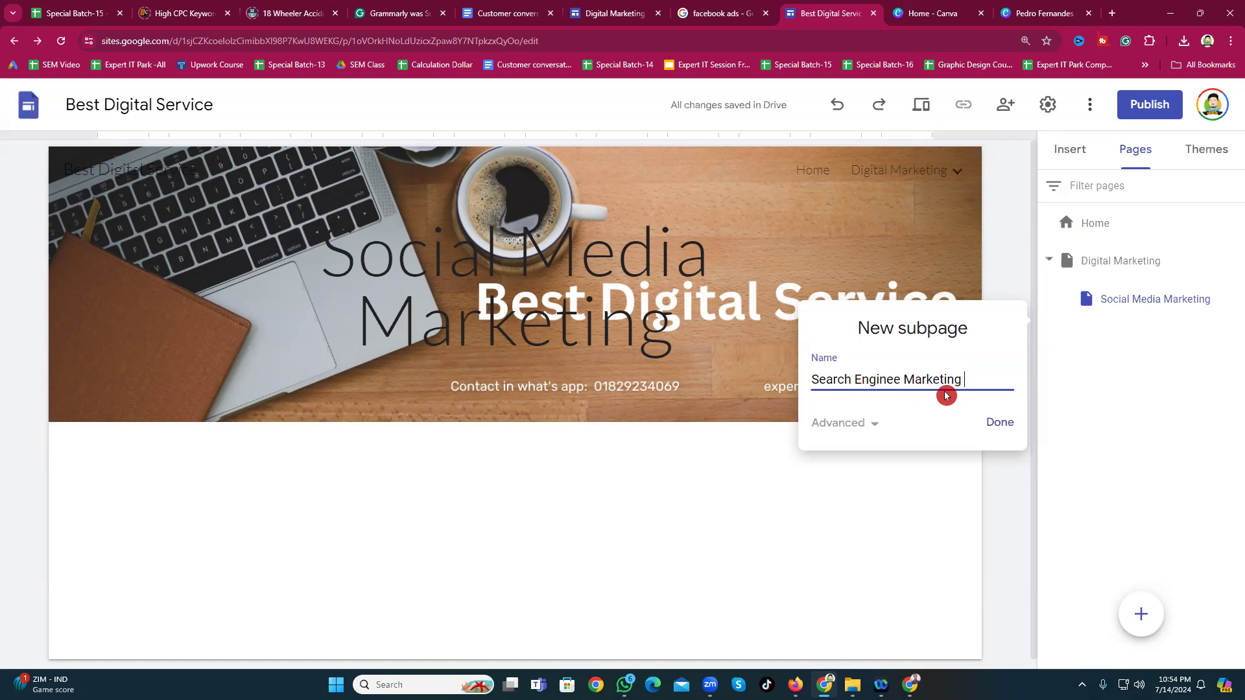
{"action": "left_click", "coordinate": [1009, 428]}
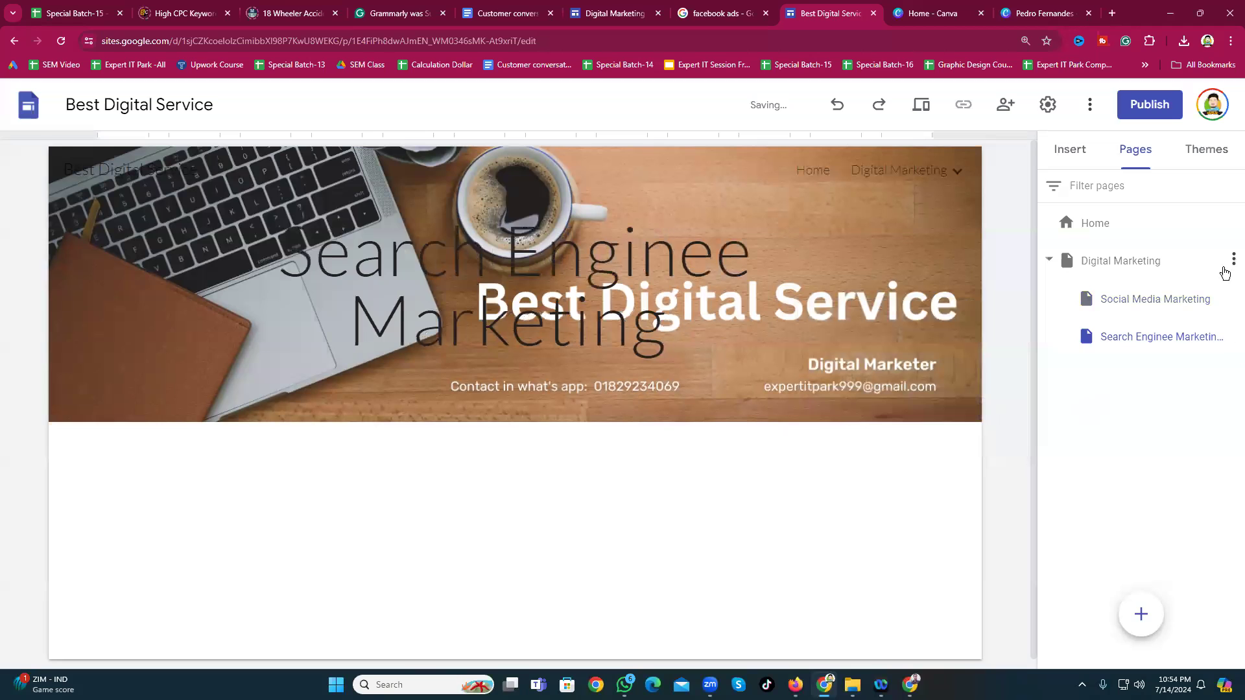
Step: Add a subpage named Youtube Marketing under Digital Marketing
{"action": "left_click", "coordinate": [1234, 260]}
{"action": "left_click", "coordinate": [1134, 388]}
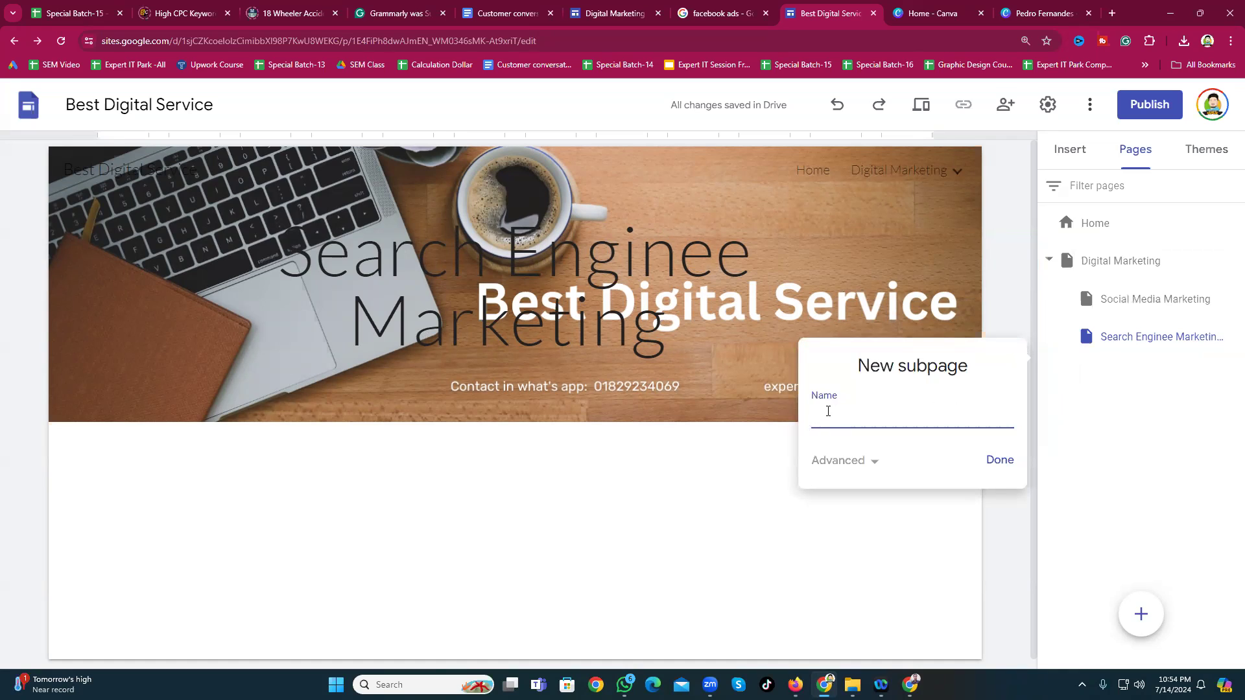
{"action": "type", "text": "Yotube"}
{"action": "key", "text": "BackSpace"}
{"action": "key", "text": "BackSpace"}
{"action": "key", "text": "BackSpace"}
{"action": "key", "text": "BackSpace"}
{"action": "type", "text": "utube Marketing"}
{"action": "left_click", "coordinate": [1000, 459]}
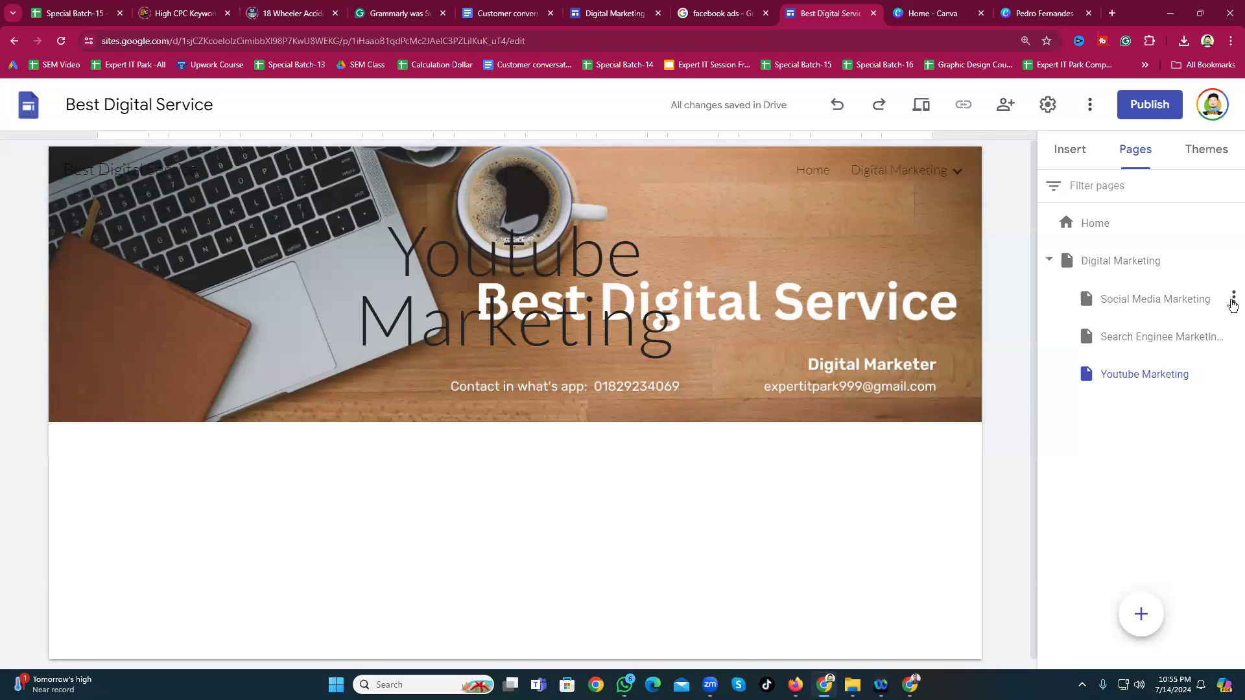
Step: Add a Facebook Marketing subpage under Social Media Marketing and expand it in the navigation
{"action": "left_click", "coordinate": [1234, 276]}
{"action": "left_click", "coordinate": [1232, 301]}
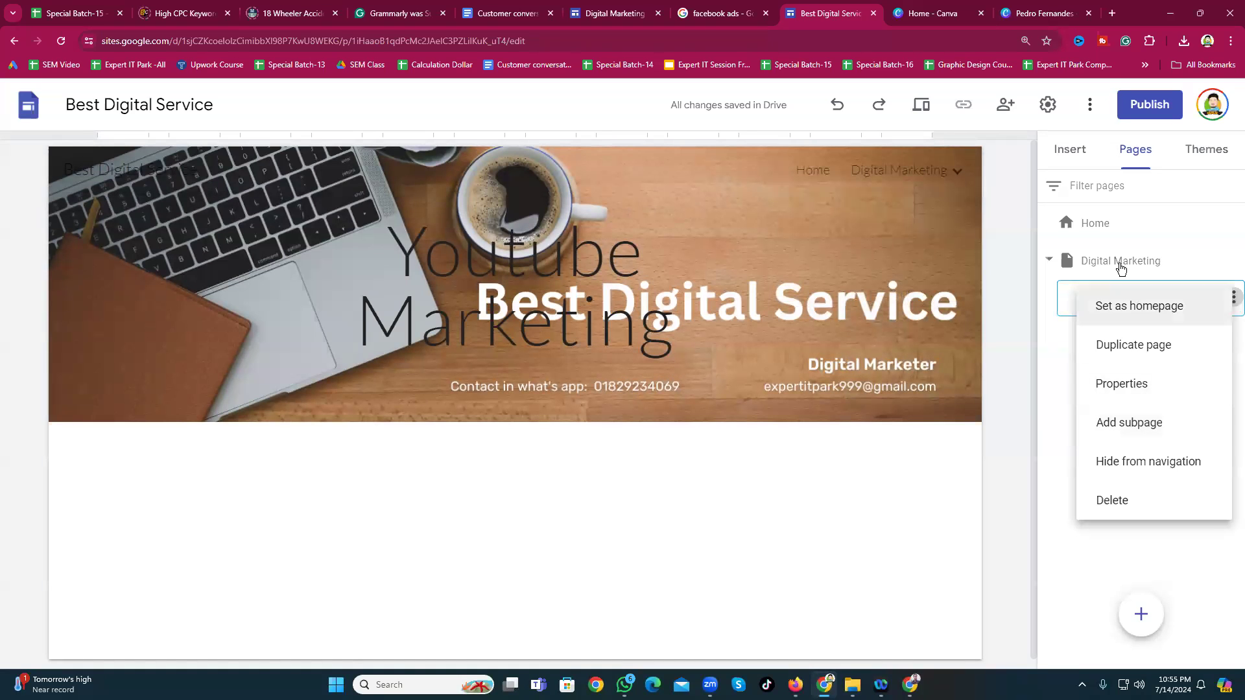
{"action": "left_click", "coordinate": [1157, 423]}
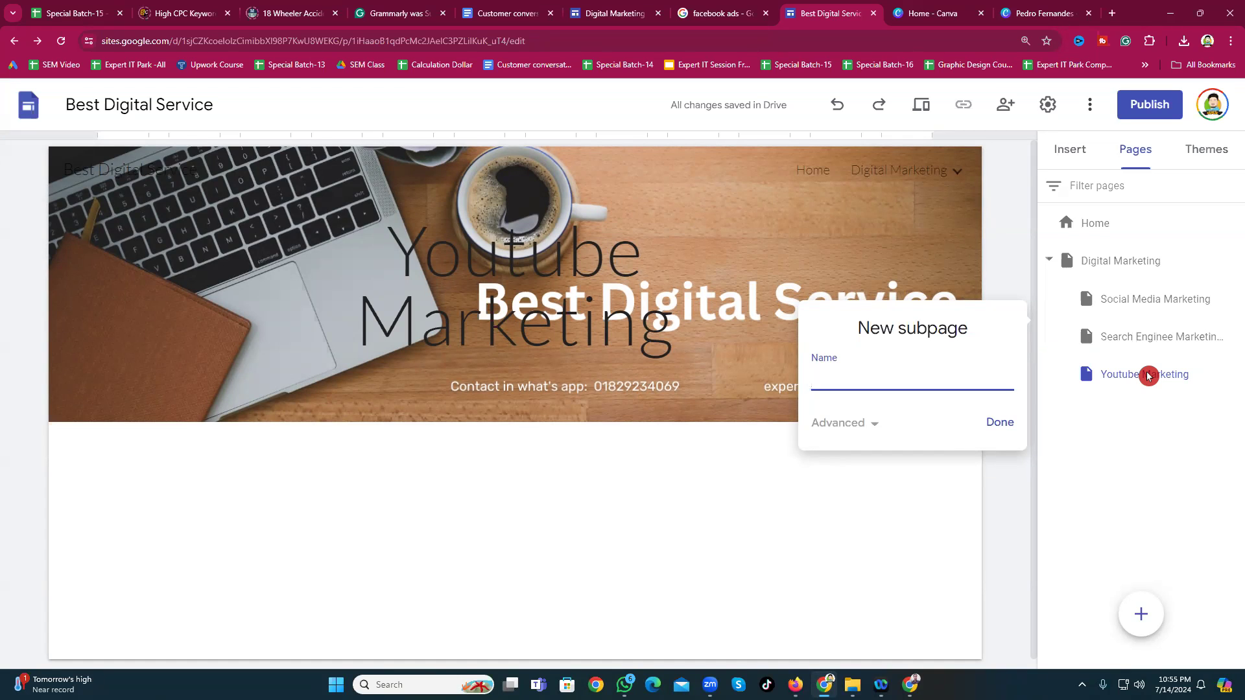
{"action": "type", "text": "Facebook Marketing"}
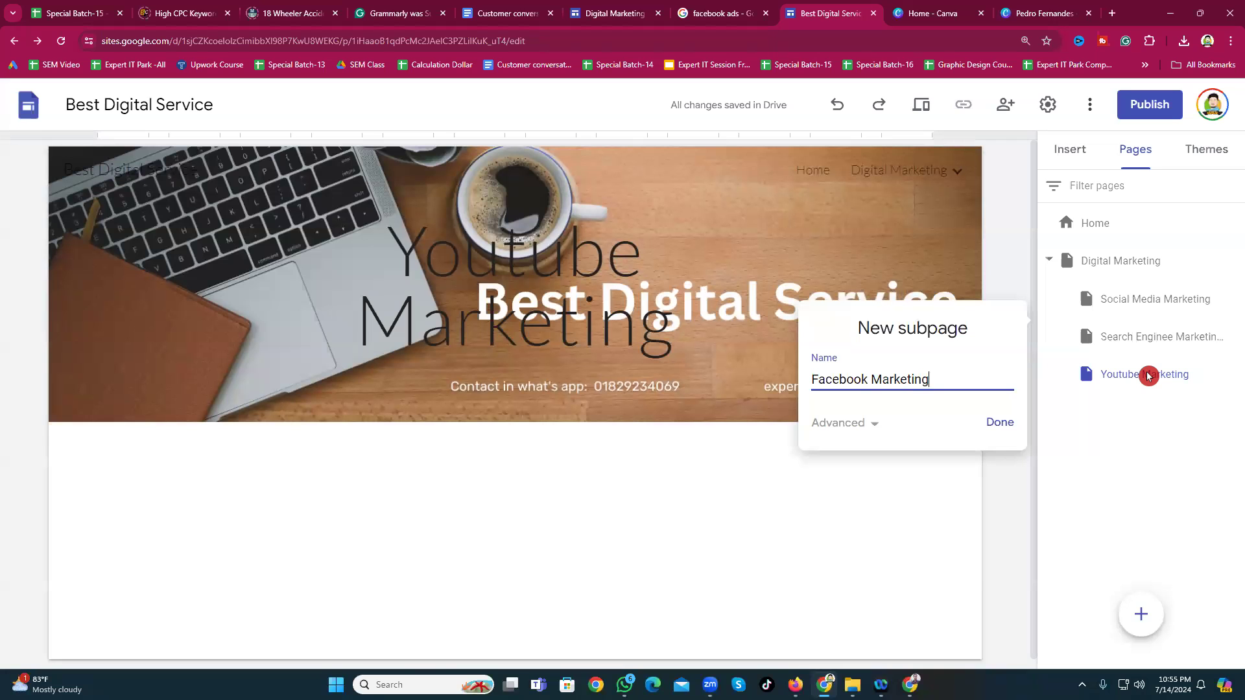
{"action": "left_click", "coordinate": [999, 422]}
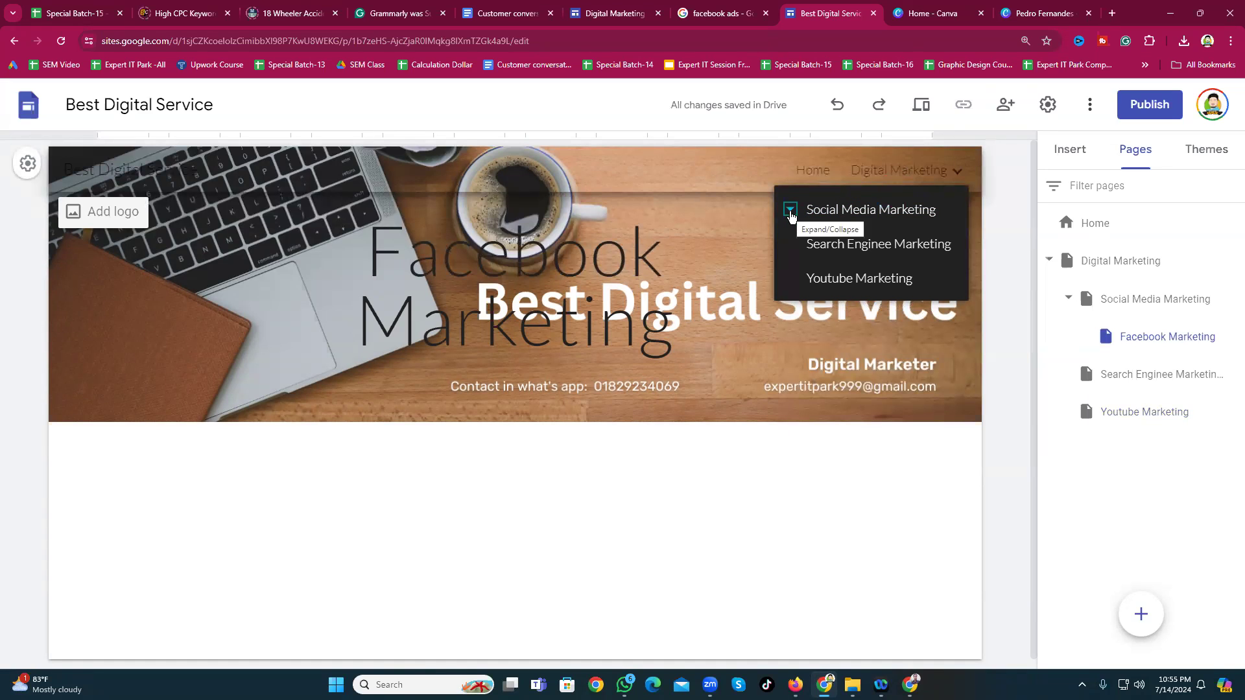
{"action": "left_click", "coordinate": [791, 213]}
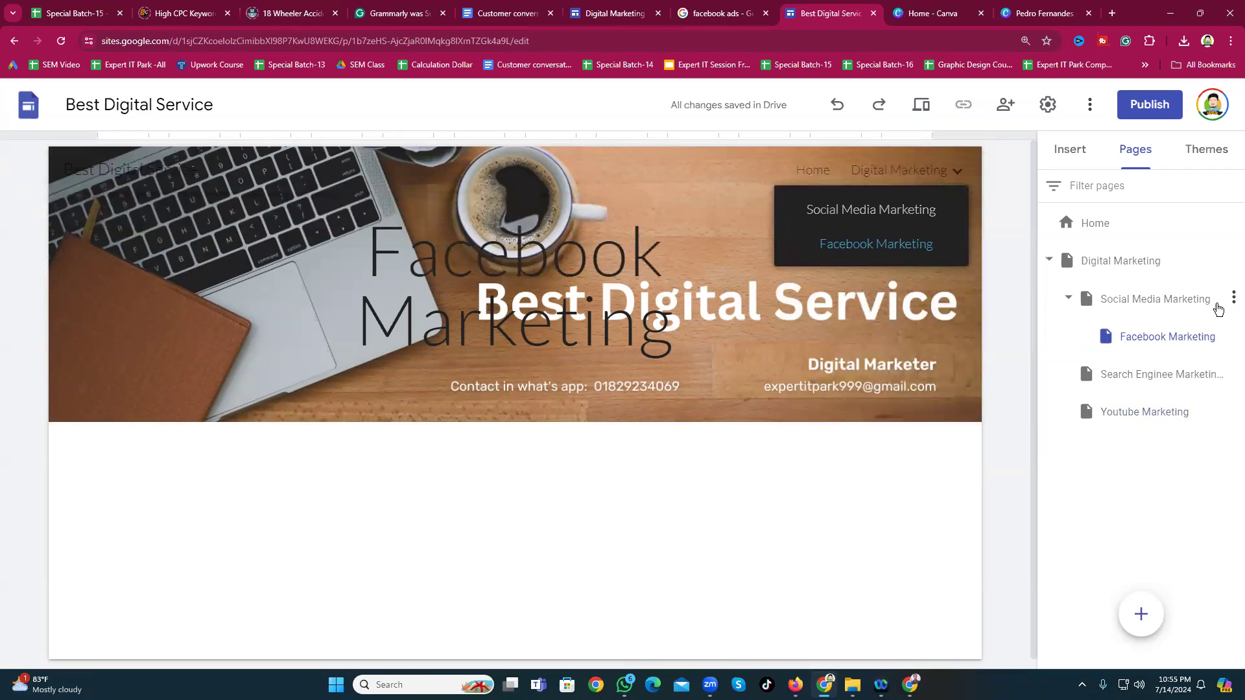
Step: Create an Instagram Marketing subpage under Social Media Marketing via its three-dot menu
{"action": "left_click", "coordinate": [1233, 299]}
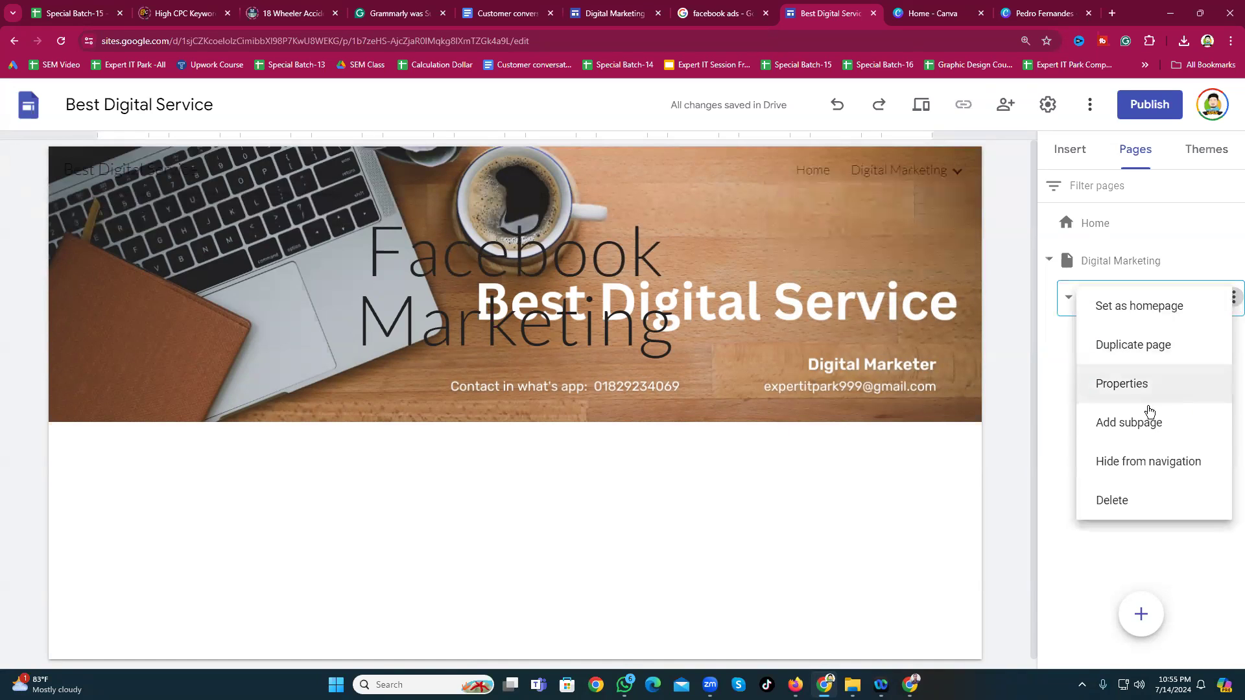
{"action": "left_click", "coordinate": [1142, 424]}
{"action": "left_click", "coordinate": [893, 433]}
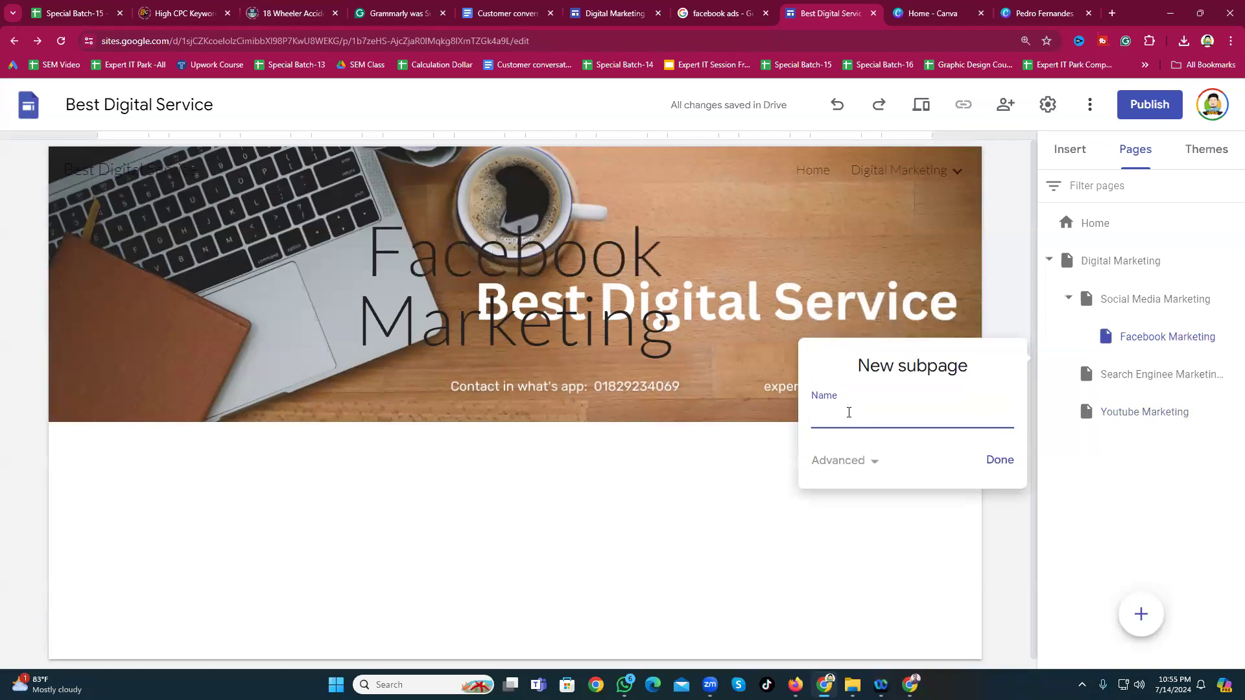
{"action": "type", "text": "Instagram Marketing"}
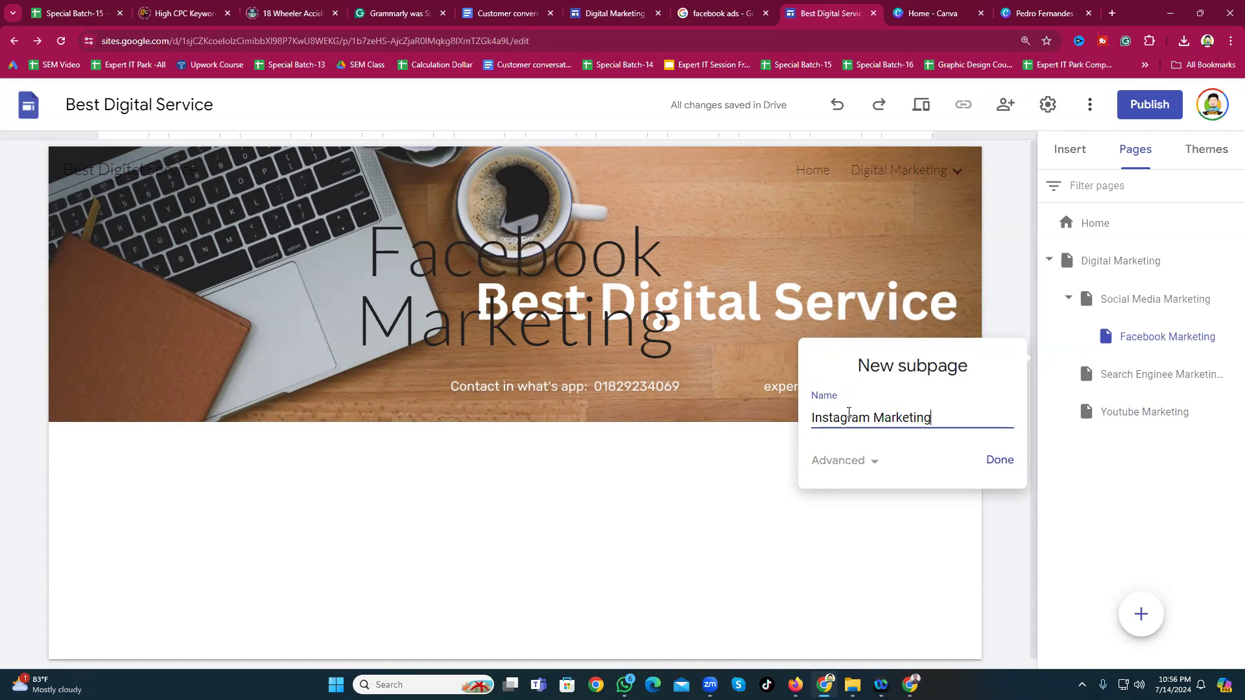
{"action": "left_click", "coordinate": [998, 459]}
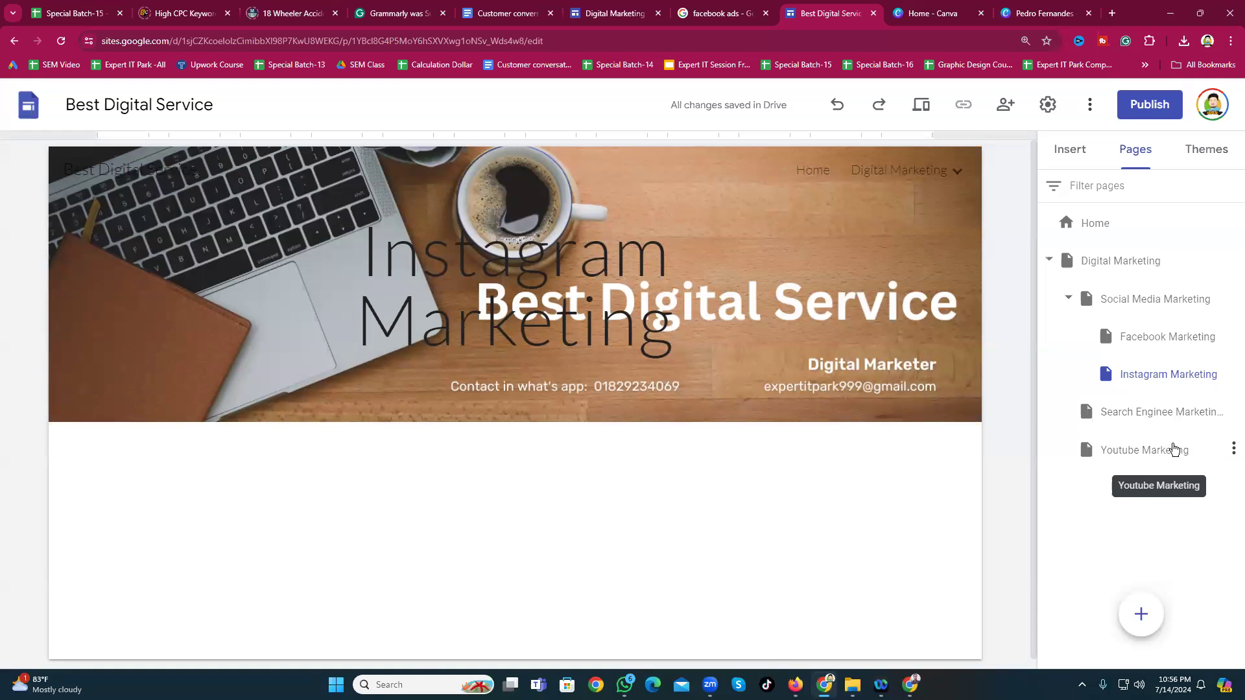
{"action": "left_click", "coordinate": [1074, 455]}
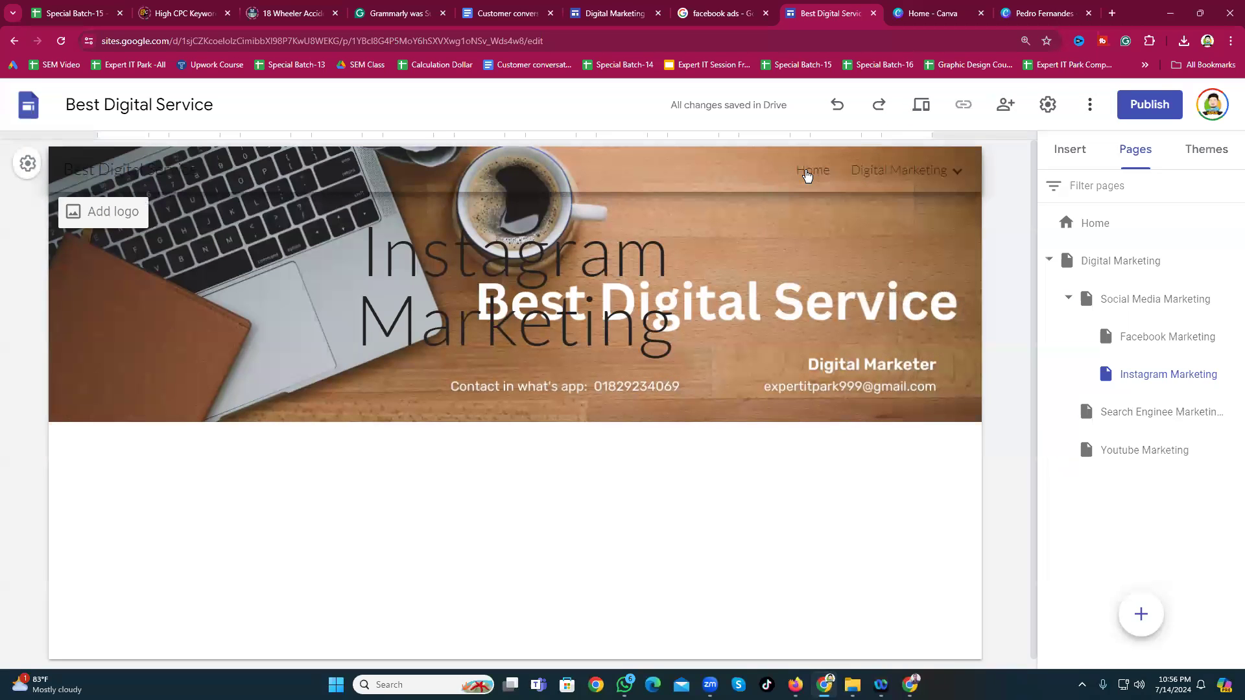
Step: Create a new page named My Work Experience, listed under Digital Marketing
{"action": "mouse_move", "coordinate": [958, 172]}
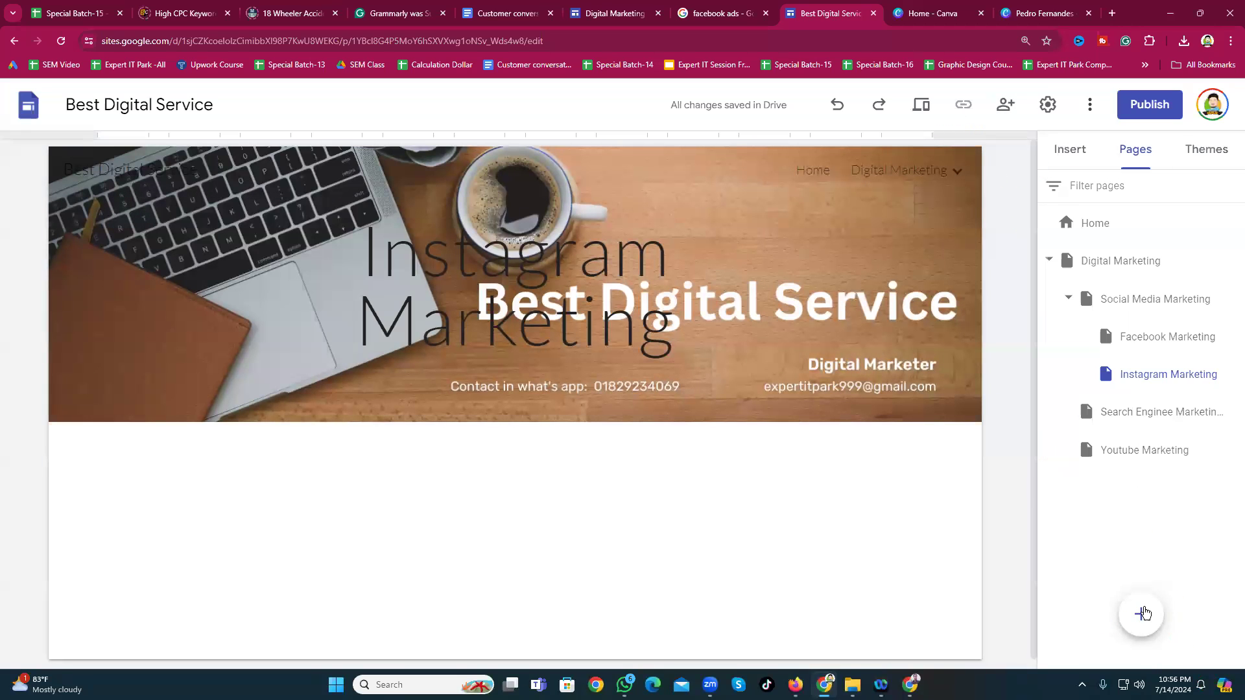
{"action": "left_click", "coordinate": [1143, 619]}
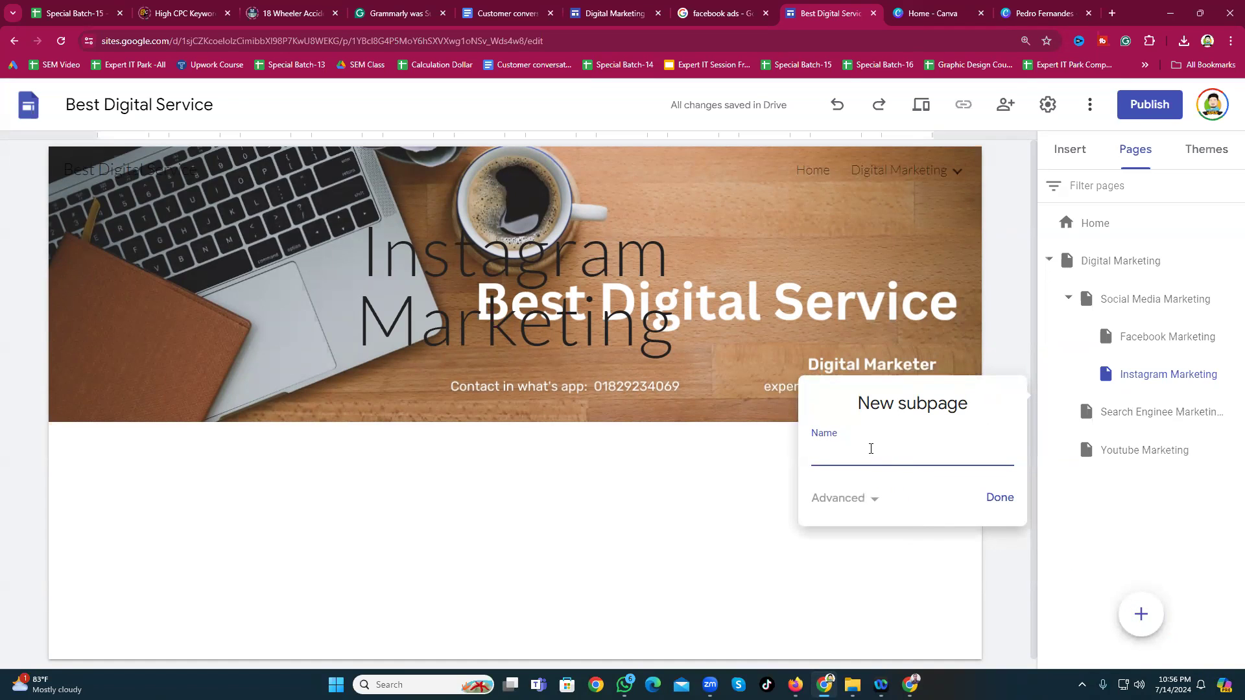
{"action": "type", "text": "My Work Experience"}
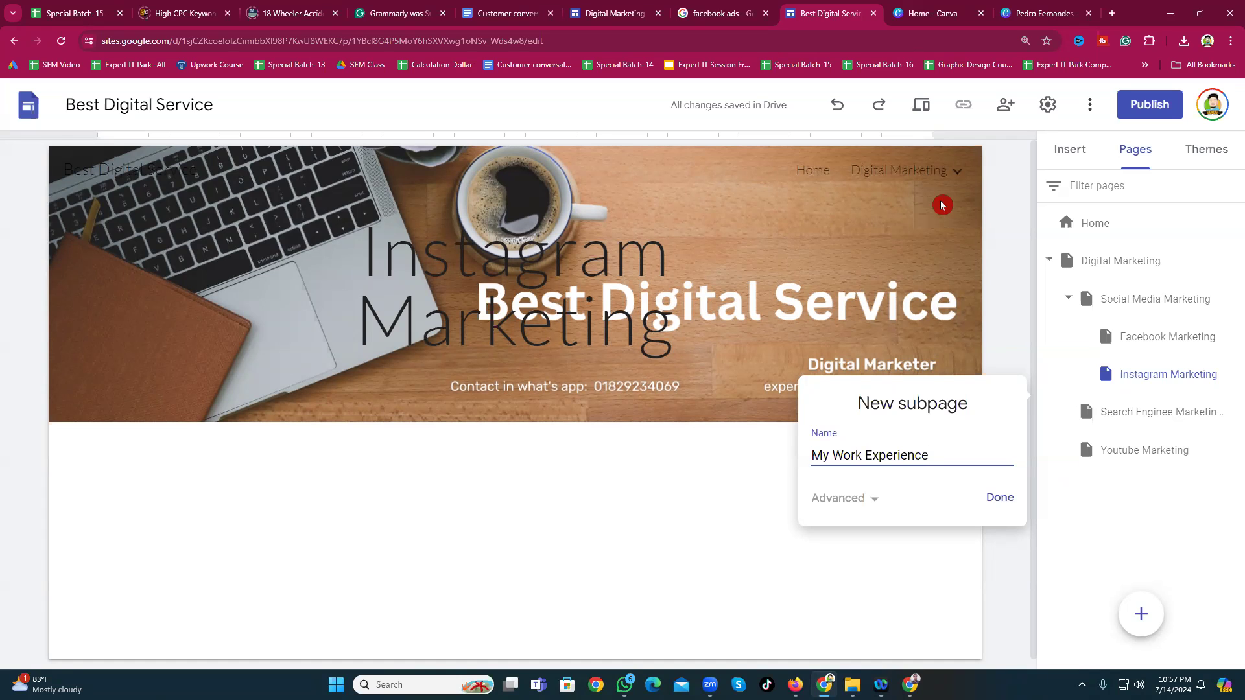
{"action": "left_click", "coordinate": [1002, 498]}
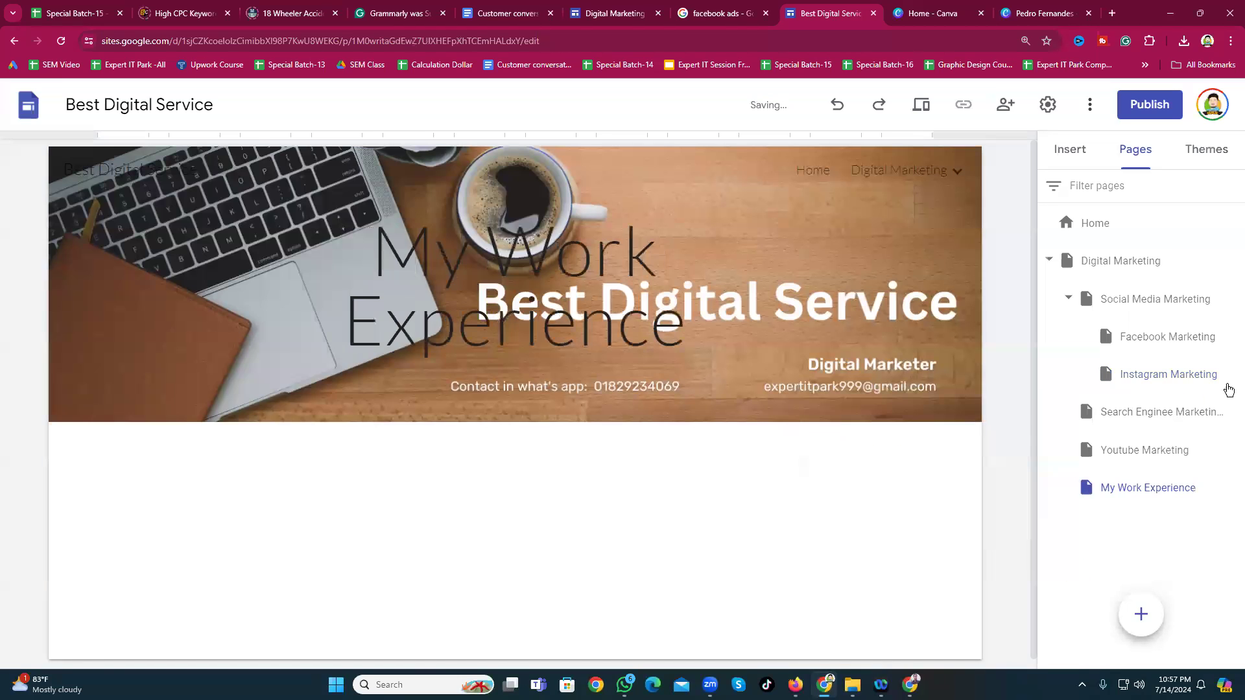
{"action": "left_click", "coordinate": [956, 171]}
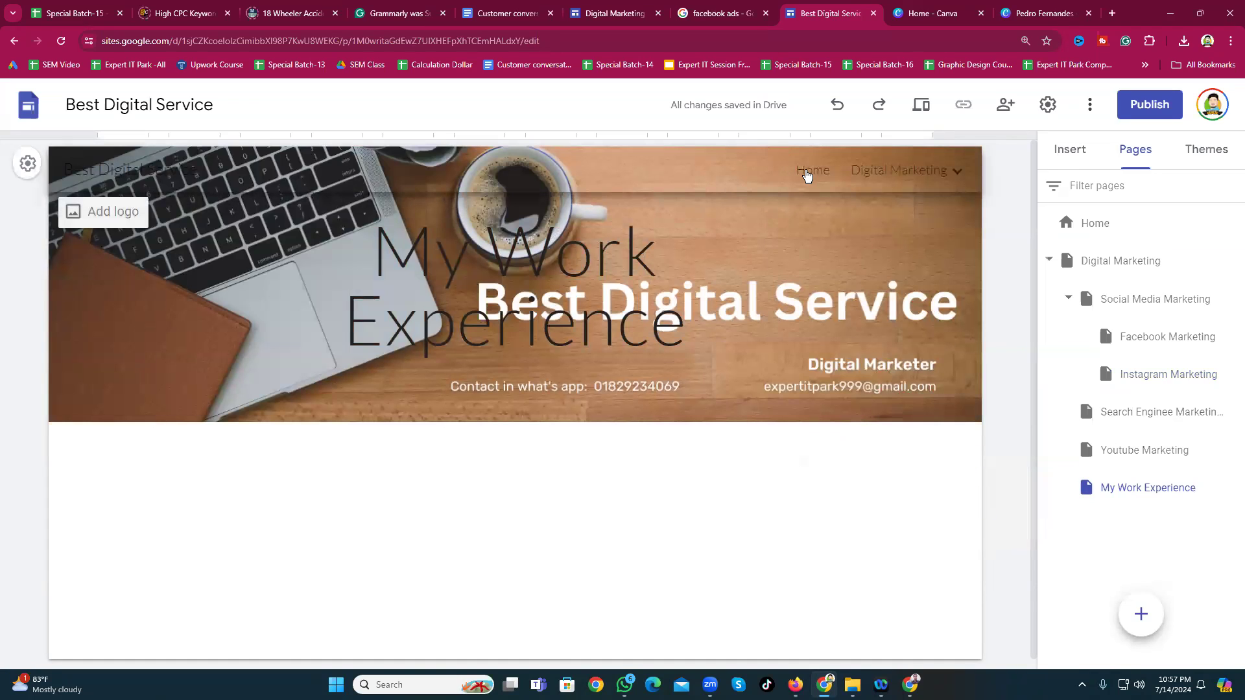
Step: Delete the My Work Experience page from the Pages list
{"action": "left_click", "coordinate": [808, 176]}
{"action": "left_click", "coordinate": [957, 172]}
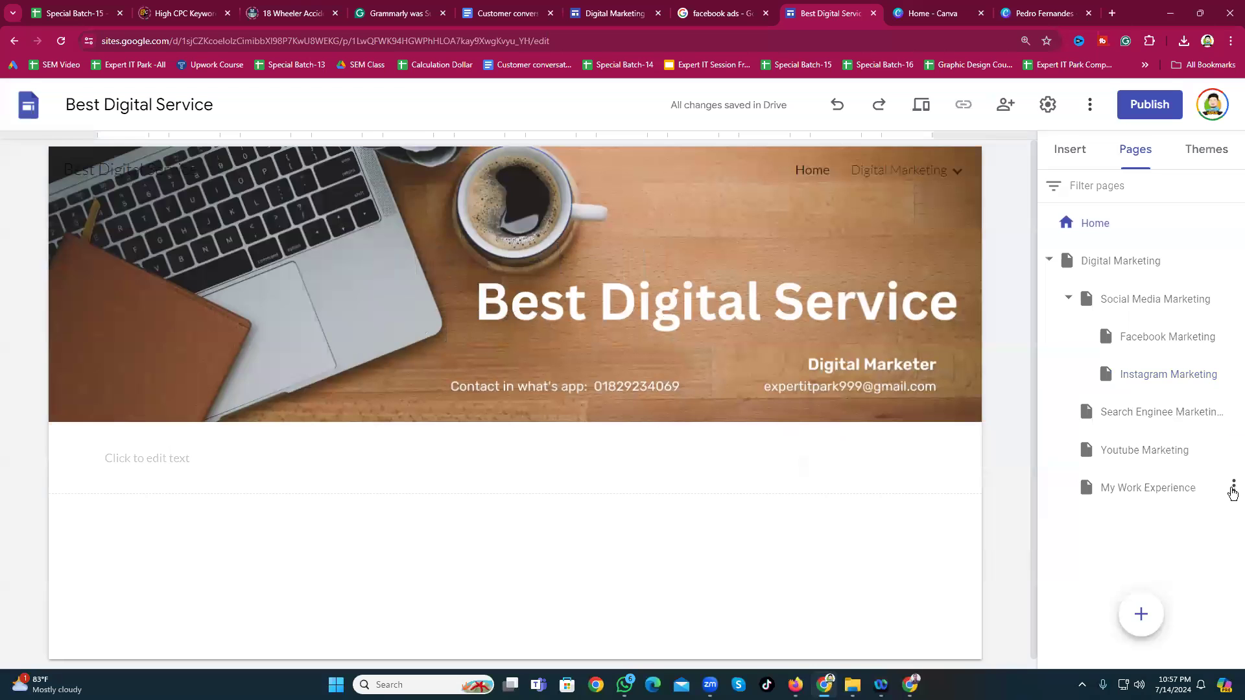
{"action": "left_click", "coordinate": [1093, 229]}
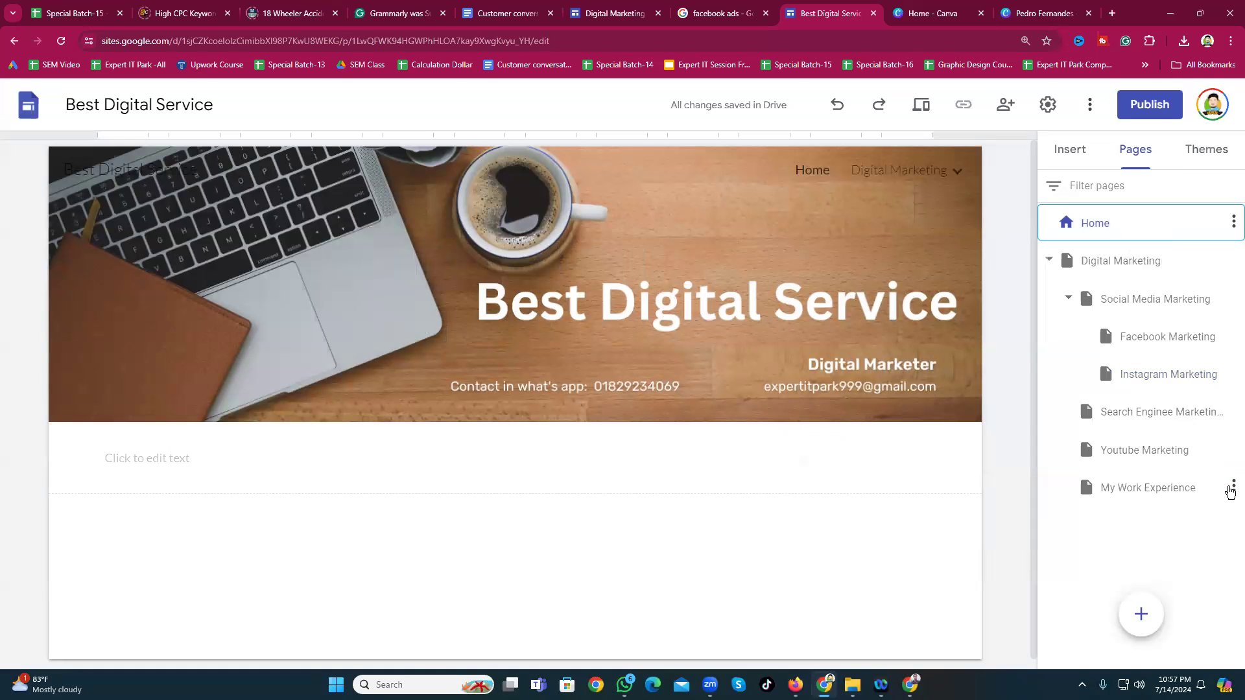
{"action": "left_click", "coordinate": [1232, 487]}
{"action": "left_click", "coordinate": [1139, 634]}
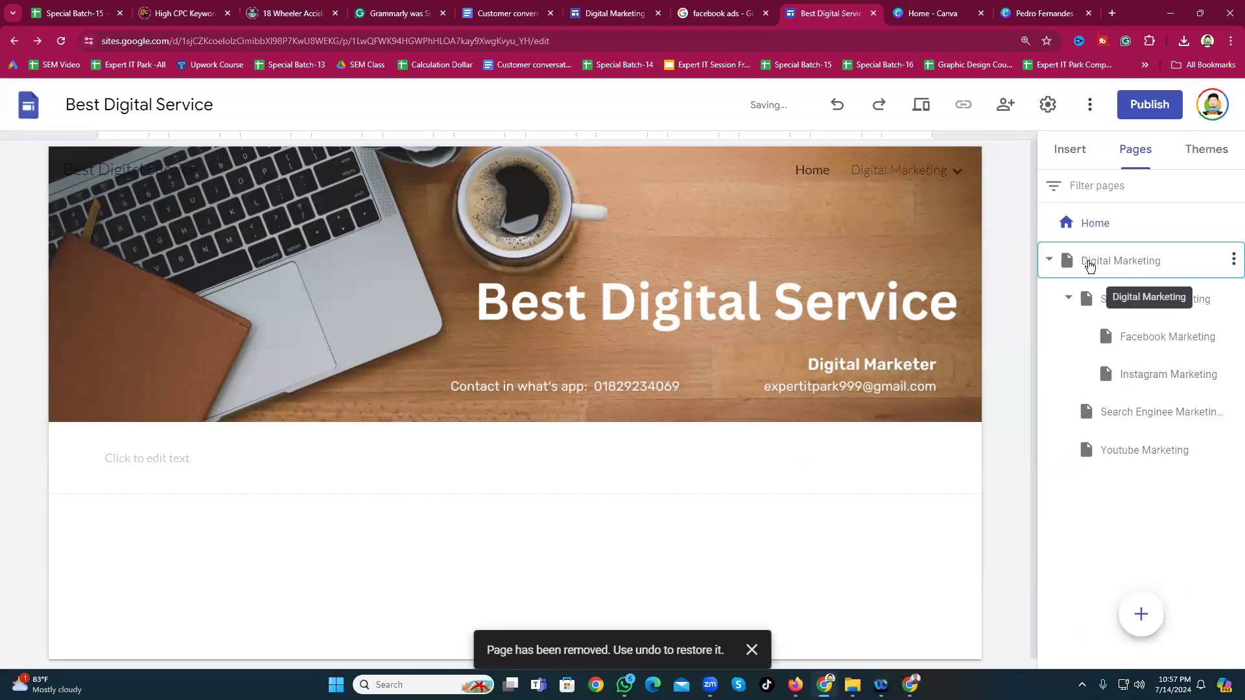
Step: Collapse the Digital Marketing subpages and return to the Home page
{"action": "left_click", "coordinate": [1047, 259]}
{"action": "left_click", "coordinate": [1049, 262]}
{"action": "left_click", "coordinate": [801, 172]}
{"action": "mouse_move", "coordinate": [854, 190]}
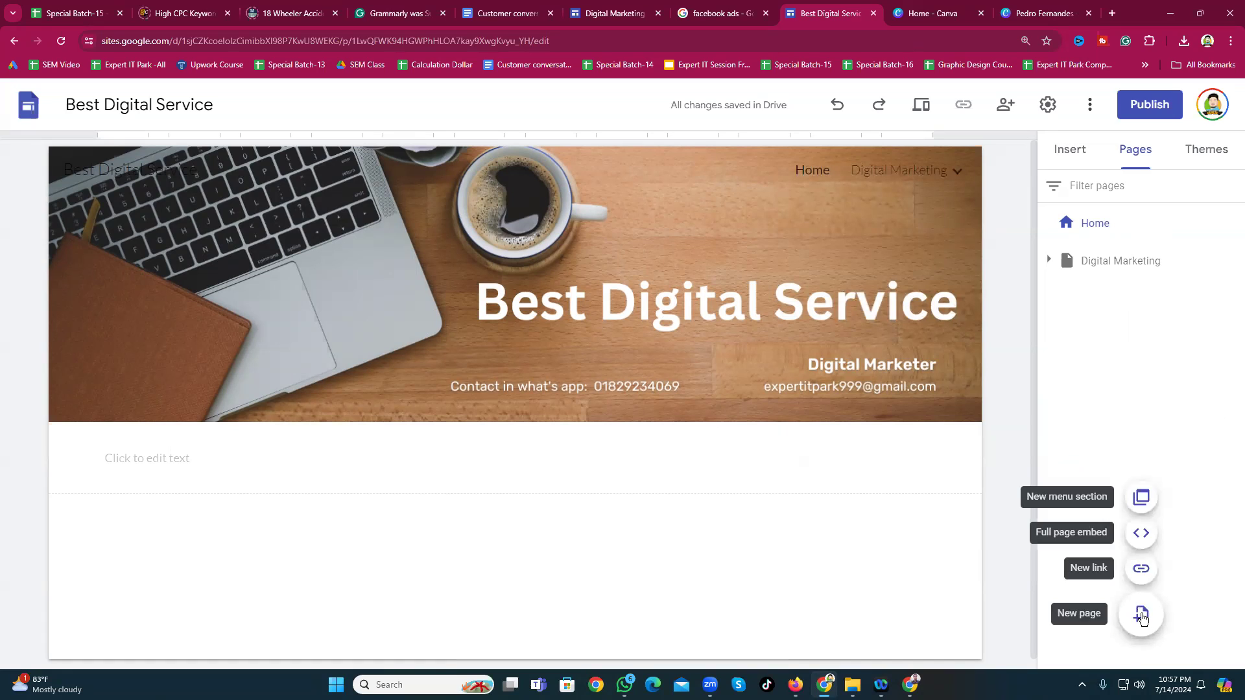
Step: Create three new top-level pages named Work Sample, About me and Contact Us
{"action": "left_click", "coordinate": [1141, 615]}
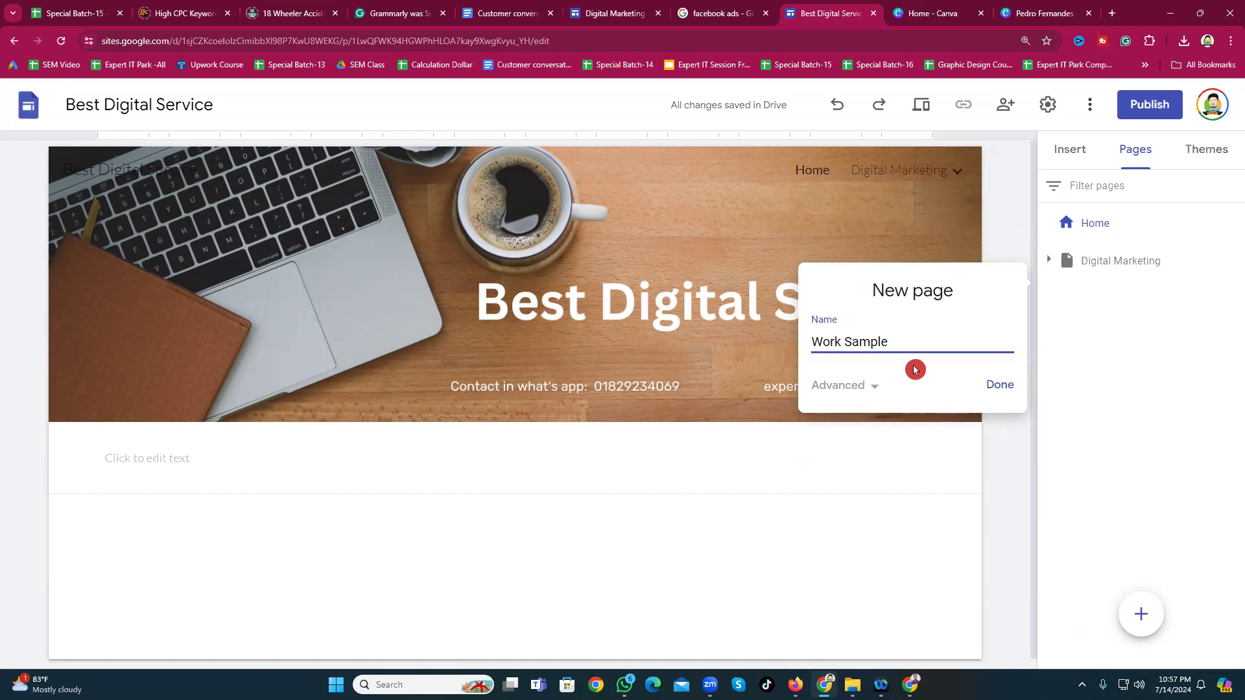
{"action": "left_click", "coordinate": [999, 385]}
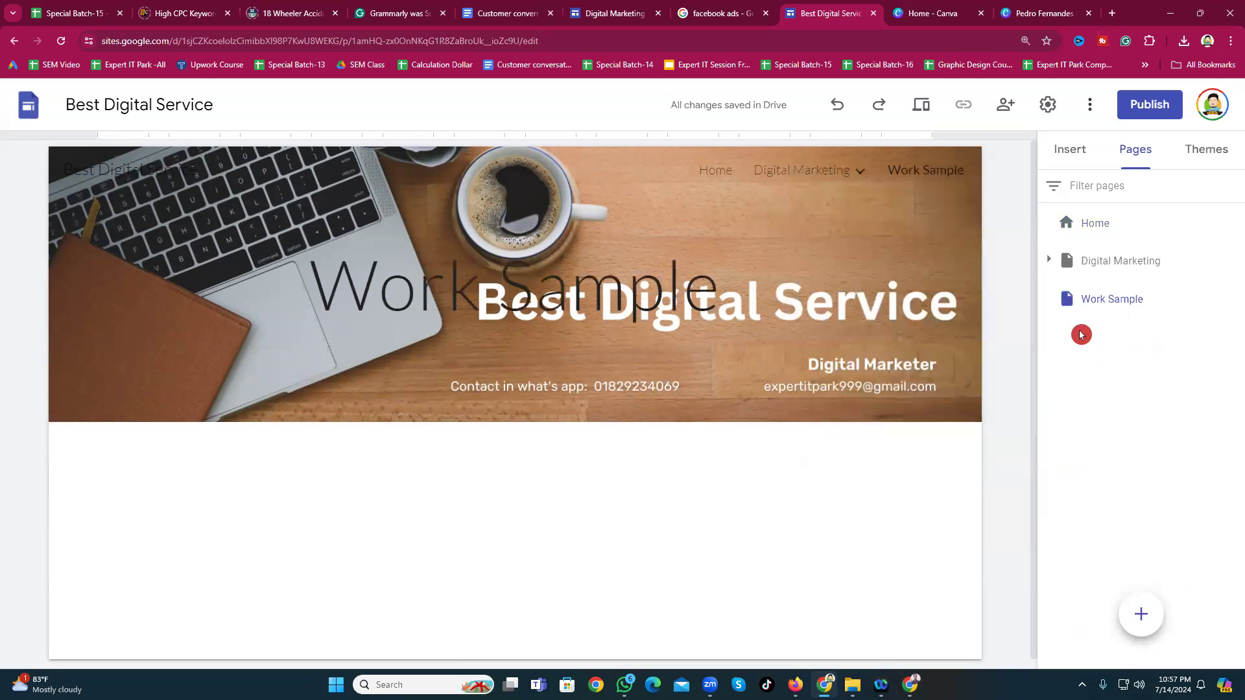
{"action": "left_click", "coordinate": [1141, 614]}
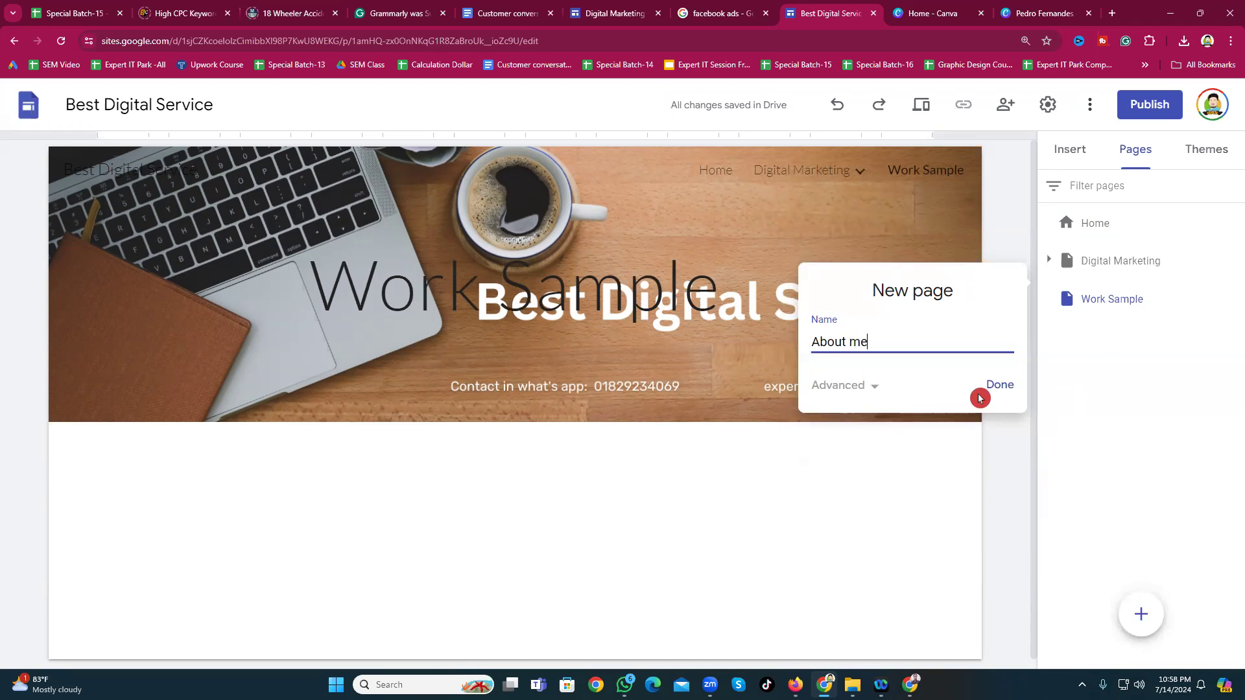
{"action": "left_click", "coordinate": [999, 385]}
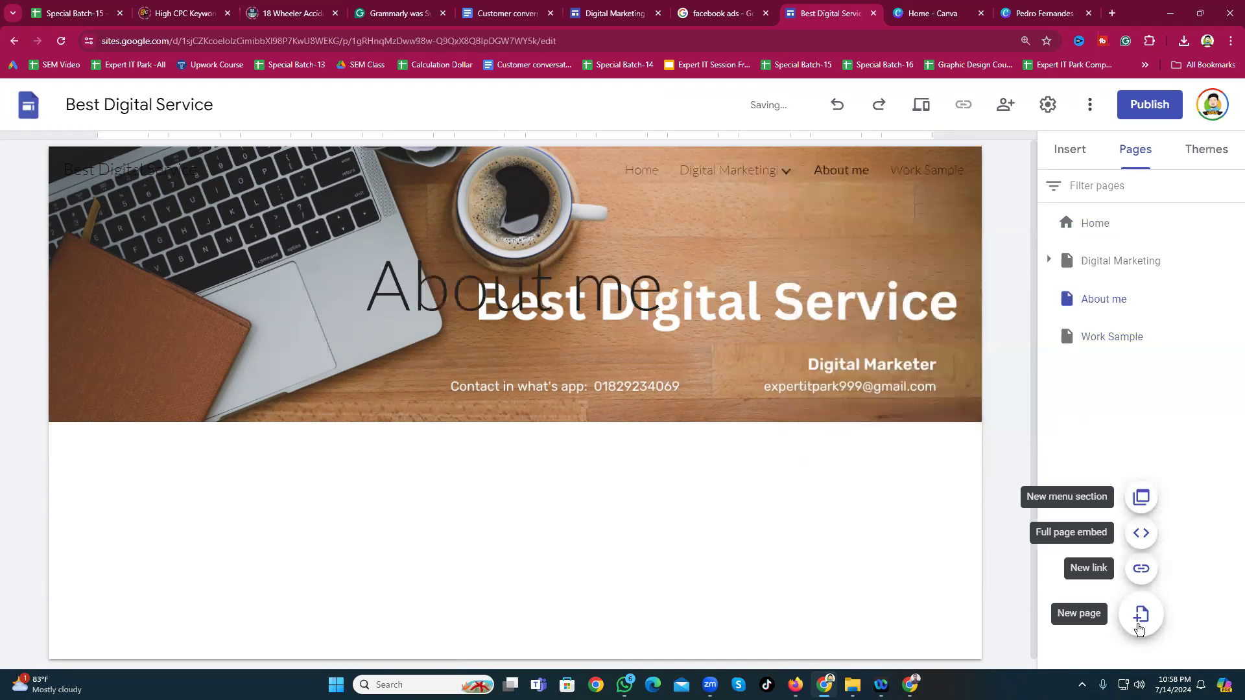
{"action": "left_click", "coordinate": [1139, 627]}
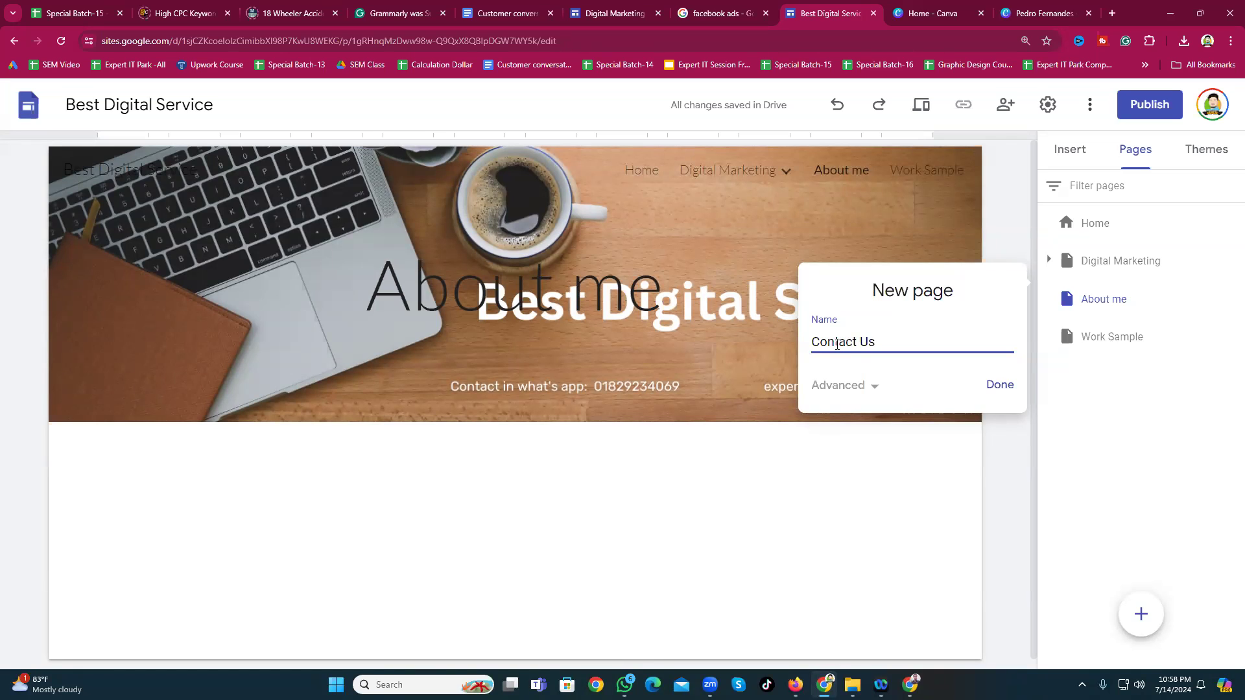
{"action": "left_click", "coordinate": [1001, 385]}
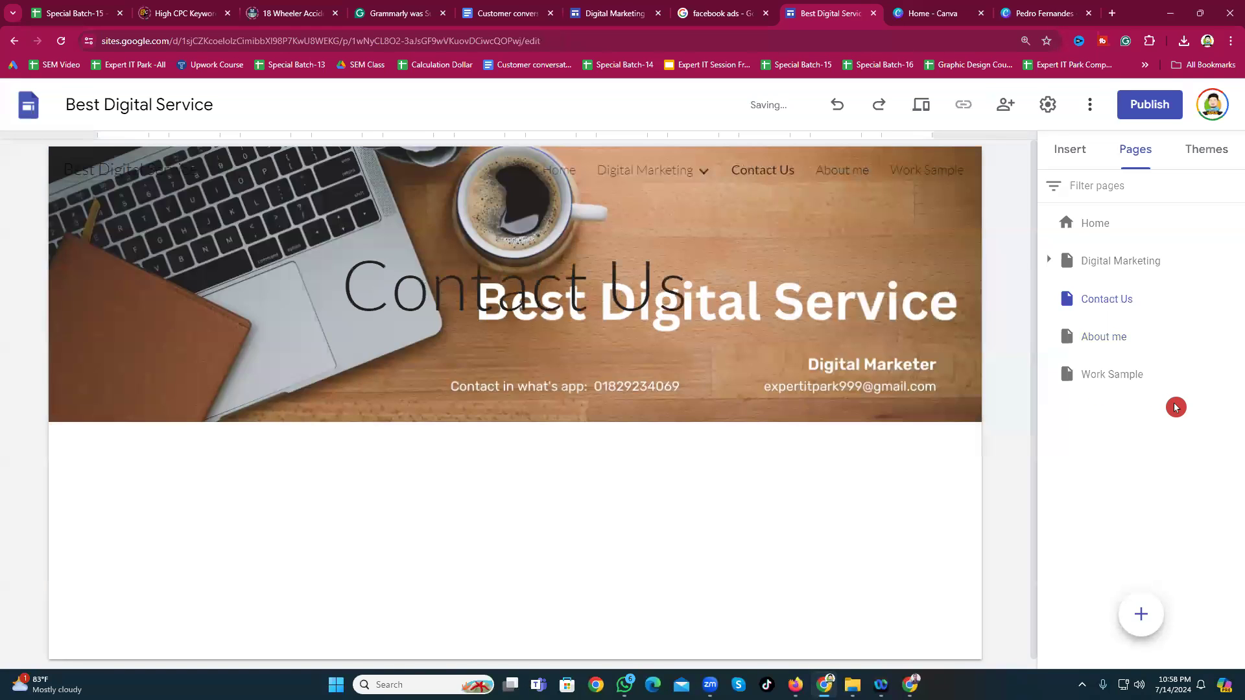
Step: View the About me and Work Sample pages, then go back to Home
{"action": "mouse_move", "coordinate": [651, 175]}
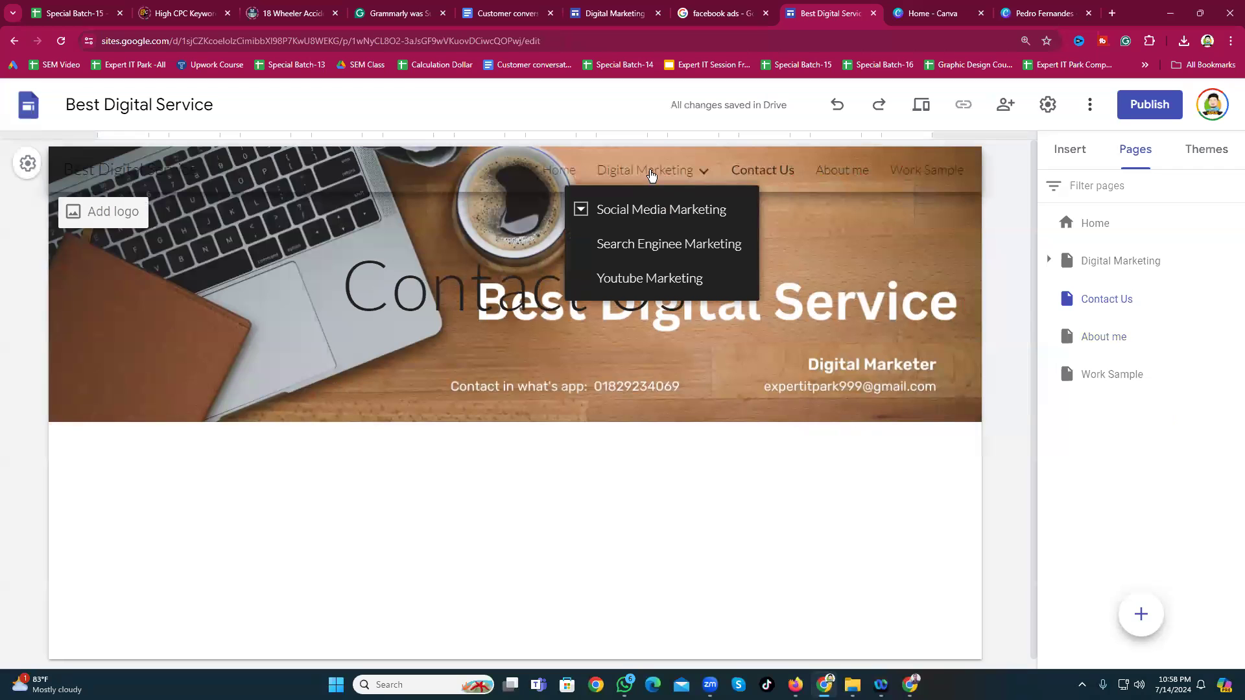
{"action": "left_click", "coordinate": [1115, 345]}
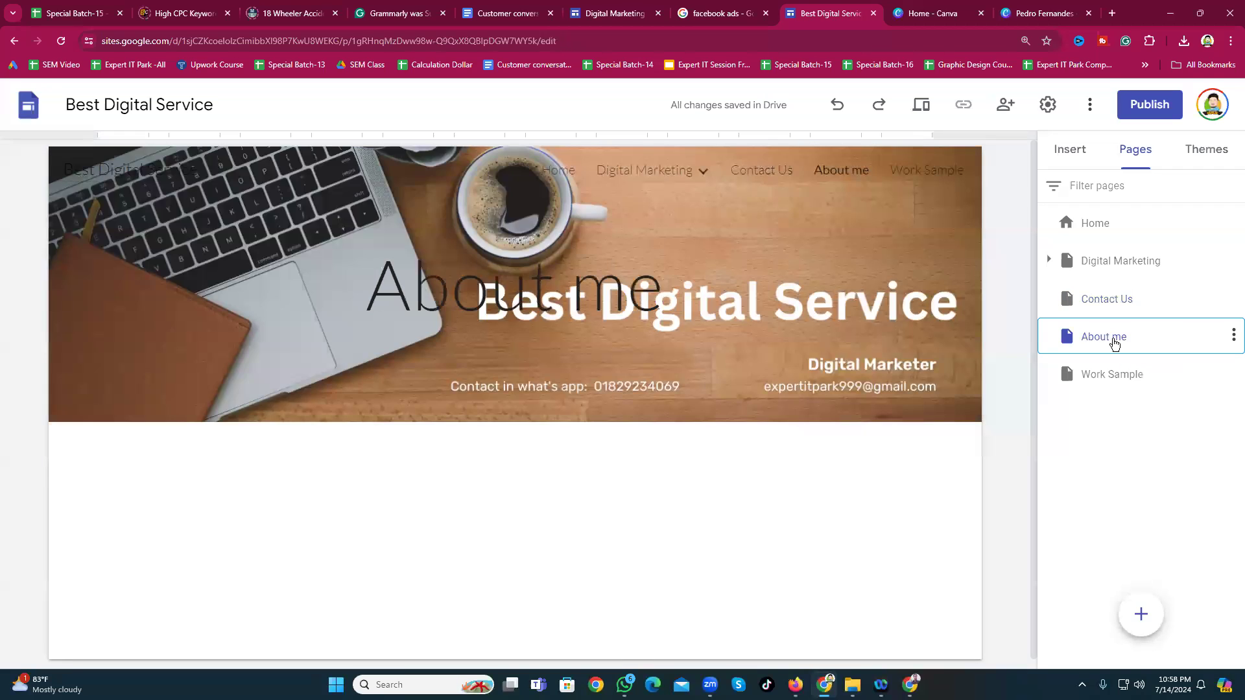
{"action": "left_click", "coordinate": [1110, 373]}
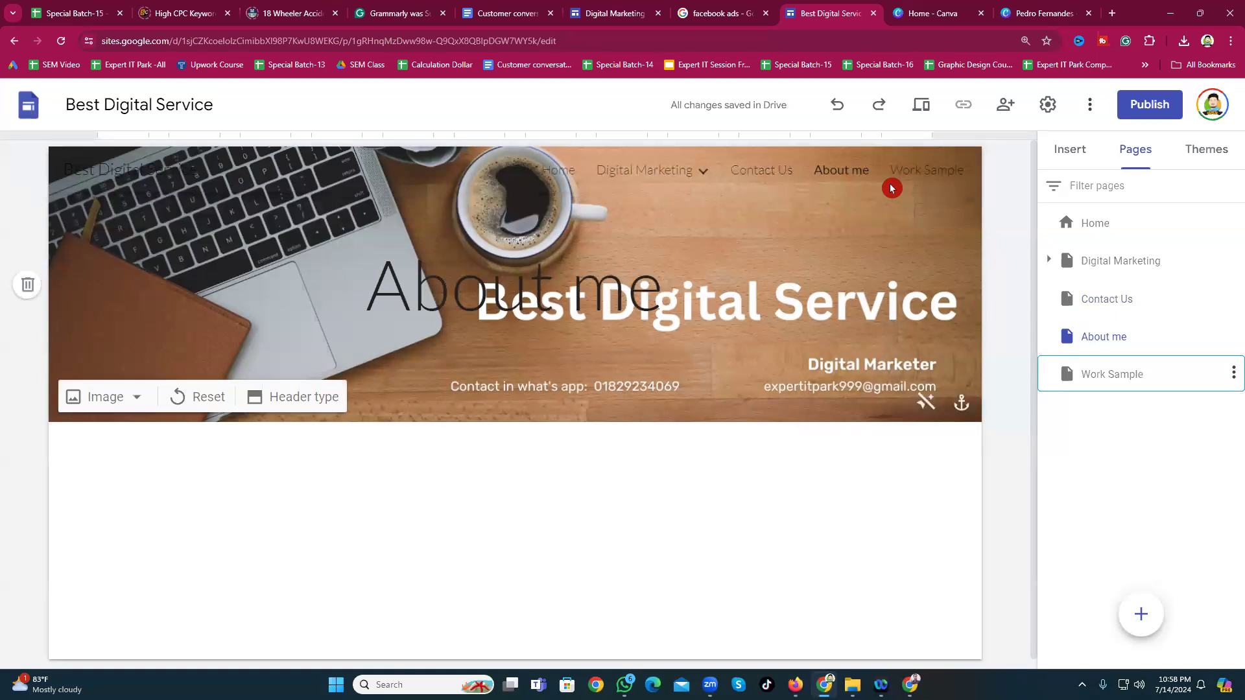
{"action": "left_click", "coordinate": [623, 193]}
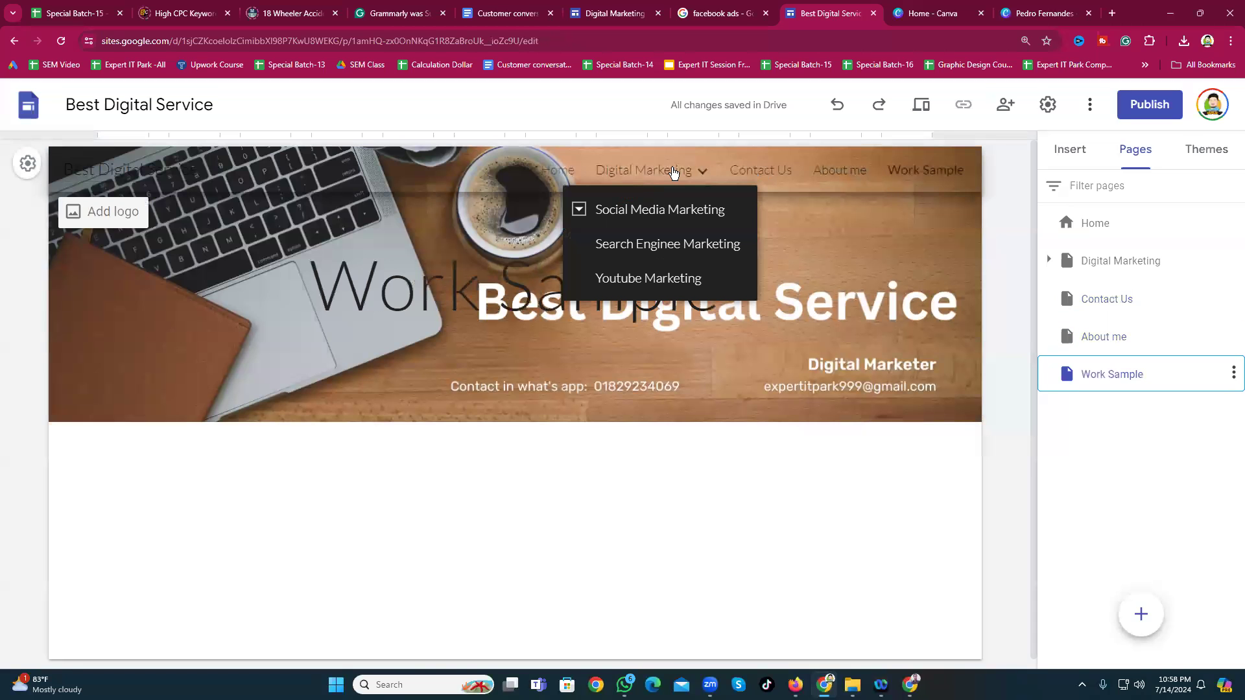
{"action": "left_click", "coordinate": [575, 212]}
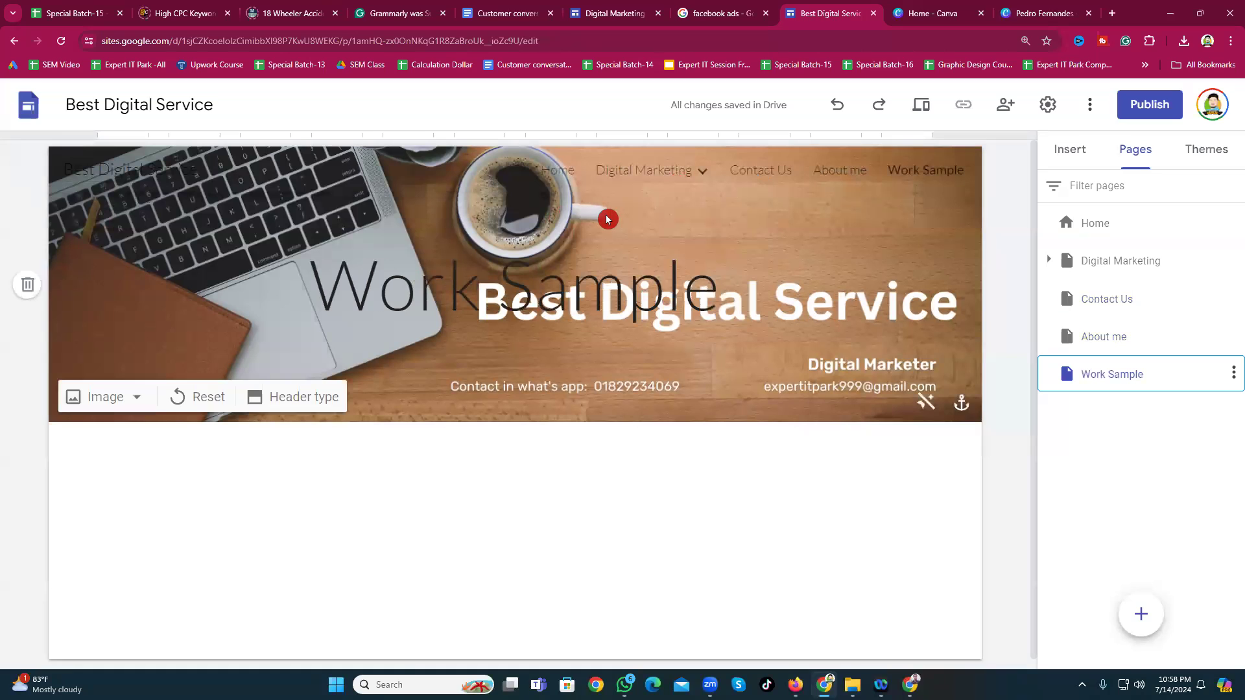
{"action": "left_click", "coordinate": [592, 188]}
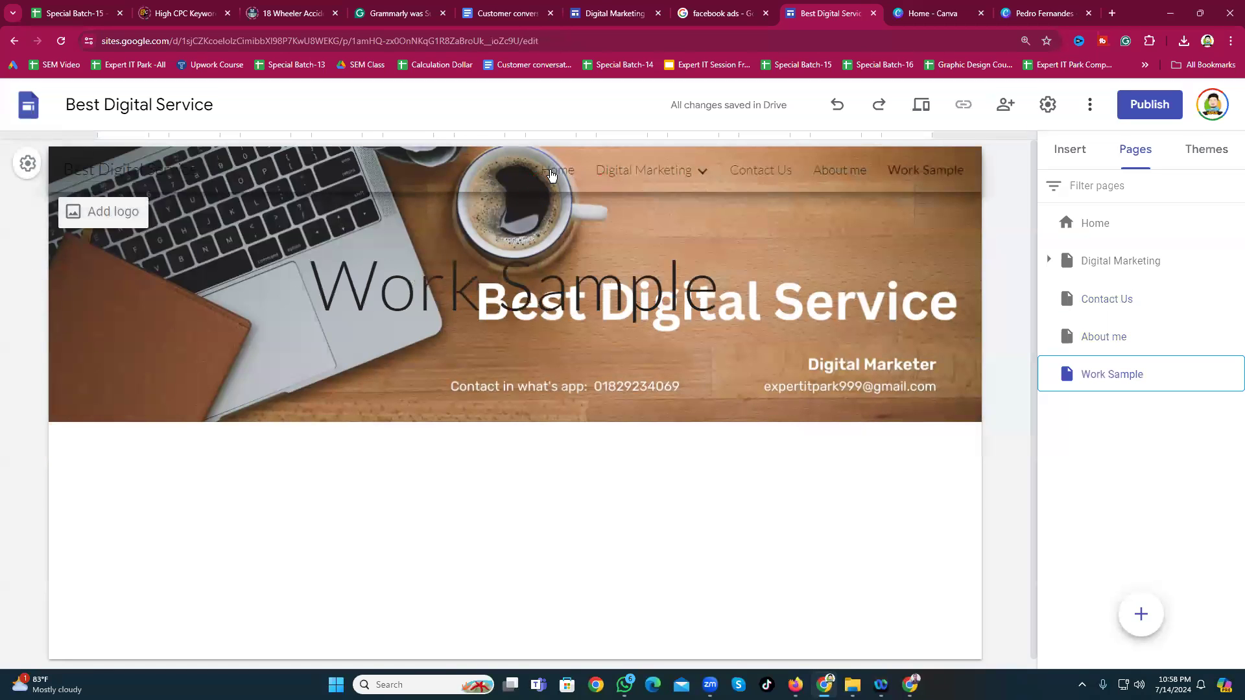
{"action": "left_click", "coordinate": [551, 174]}
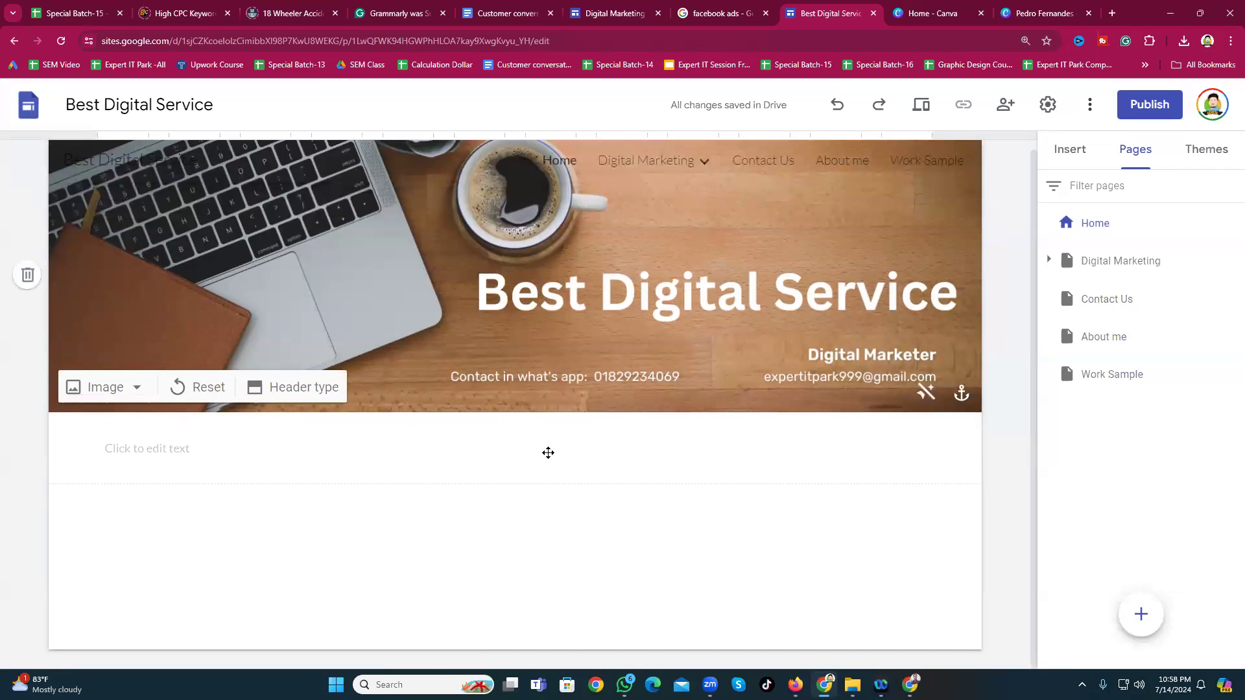
{"action": "mouse_move", "coordinate": [657, 174]}
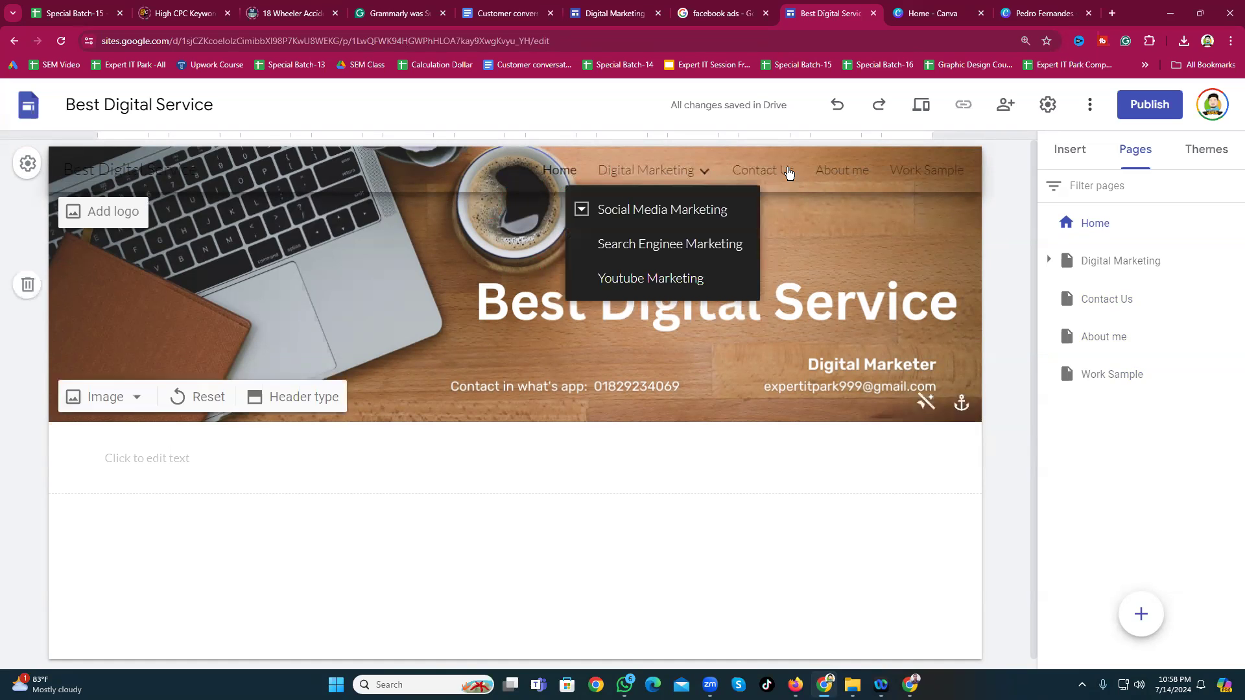
Step: Delete the overlaid page titles from the Contact Us, About me and Work Sample headers
{"action": "left_click", "coordinate": [769, 176]}
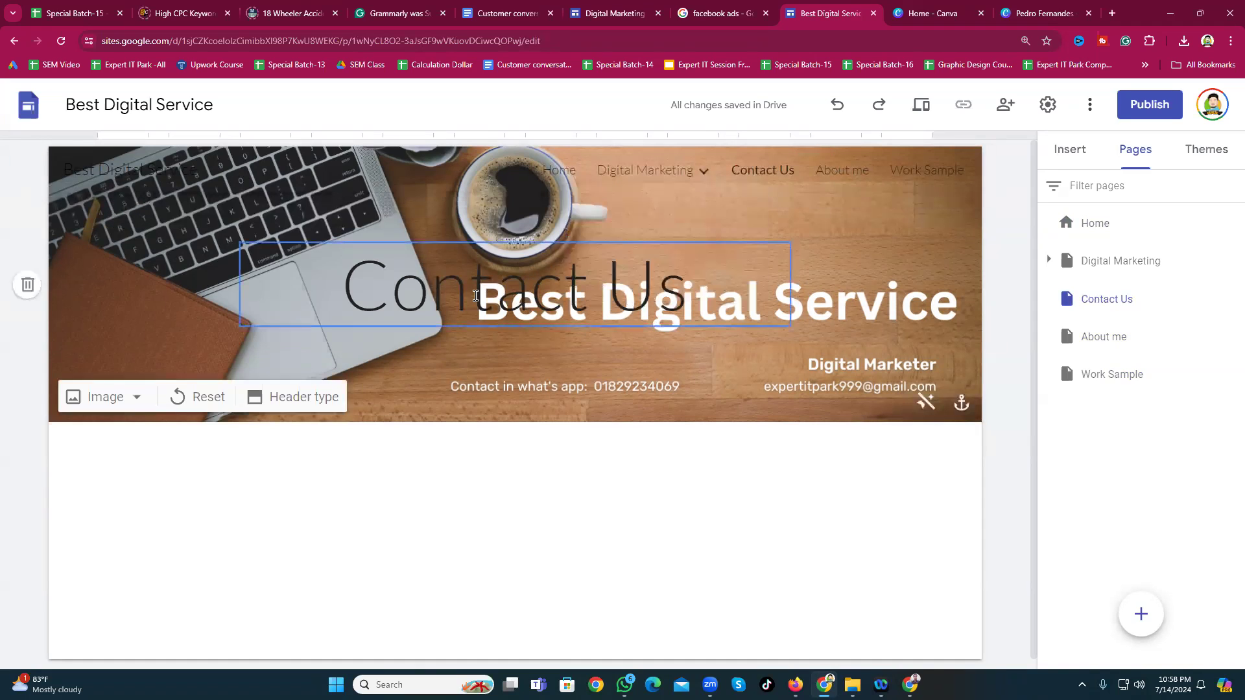
{"action": "left_click", "coordinate": [624, 266]}
{"action": "left_click", "coordinate": [819, 217]}
{"action": "left_click", "coordinate": [841, 171]}
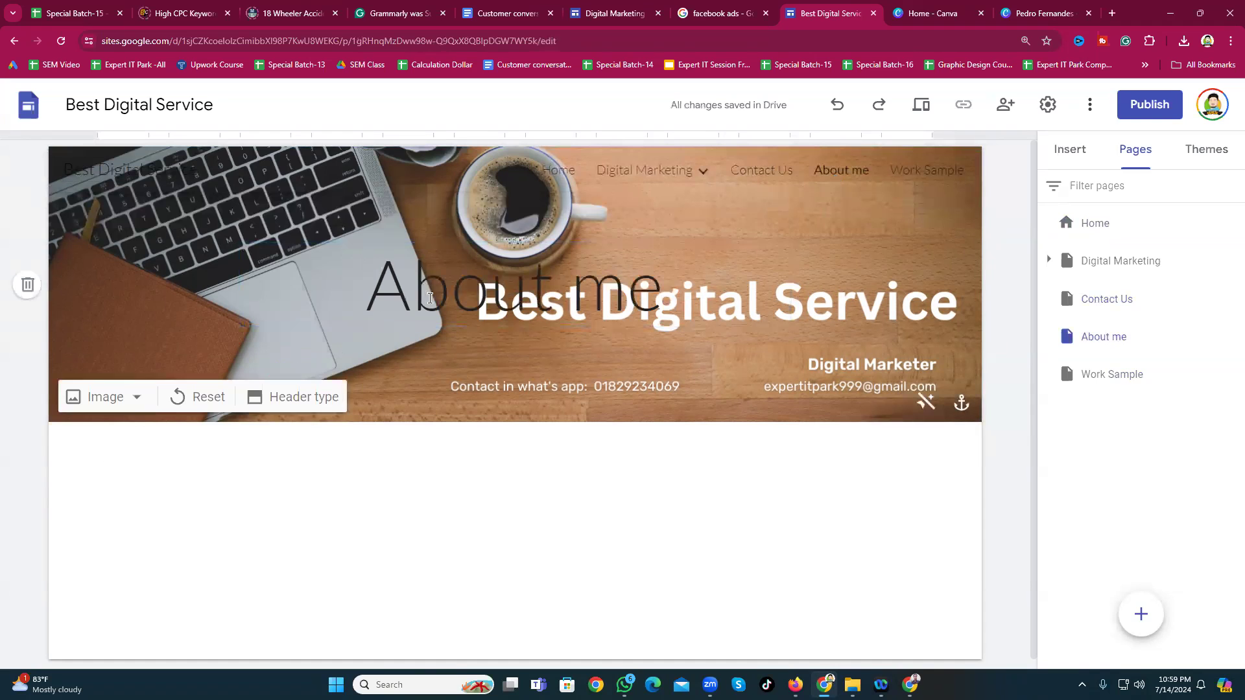
{"action": "left_click", "coordinate": [416, 305]}
{"action": "left_click", "coordinate": [820, 218]}
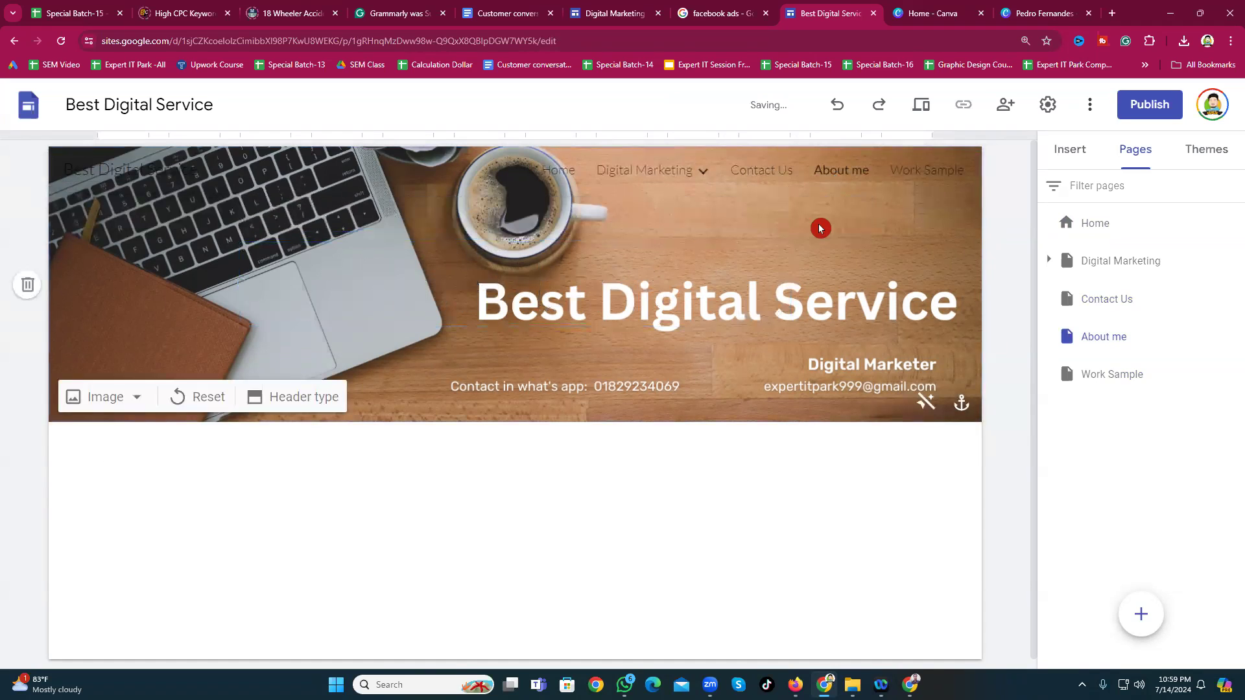
{"action": "left_click", "coordinate": [915, 174]}
{"action": "left_click", "coordinate": [675, 290]}
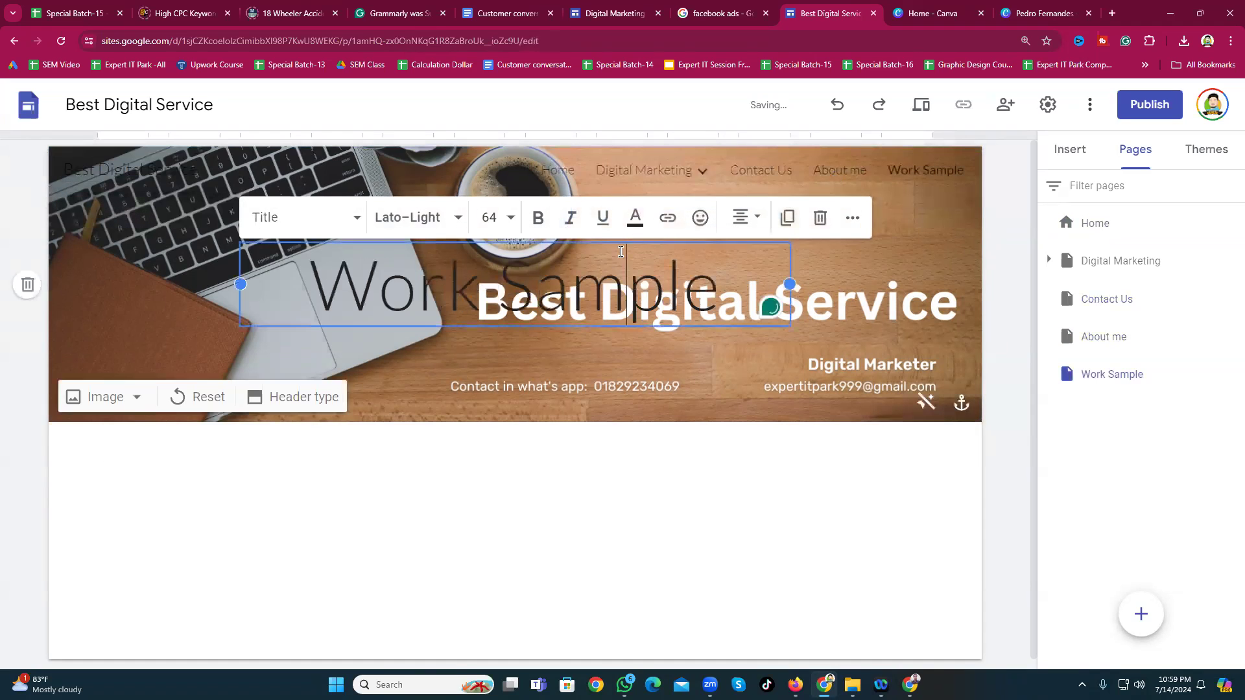
{"action": "left_click", "coordinate": [820, 217]}
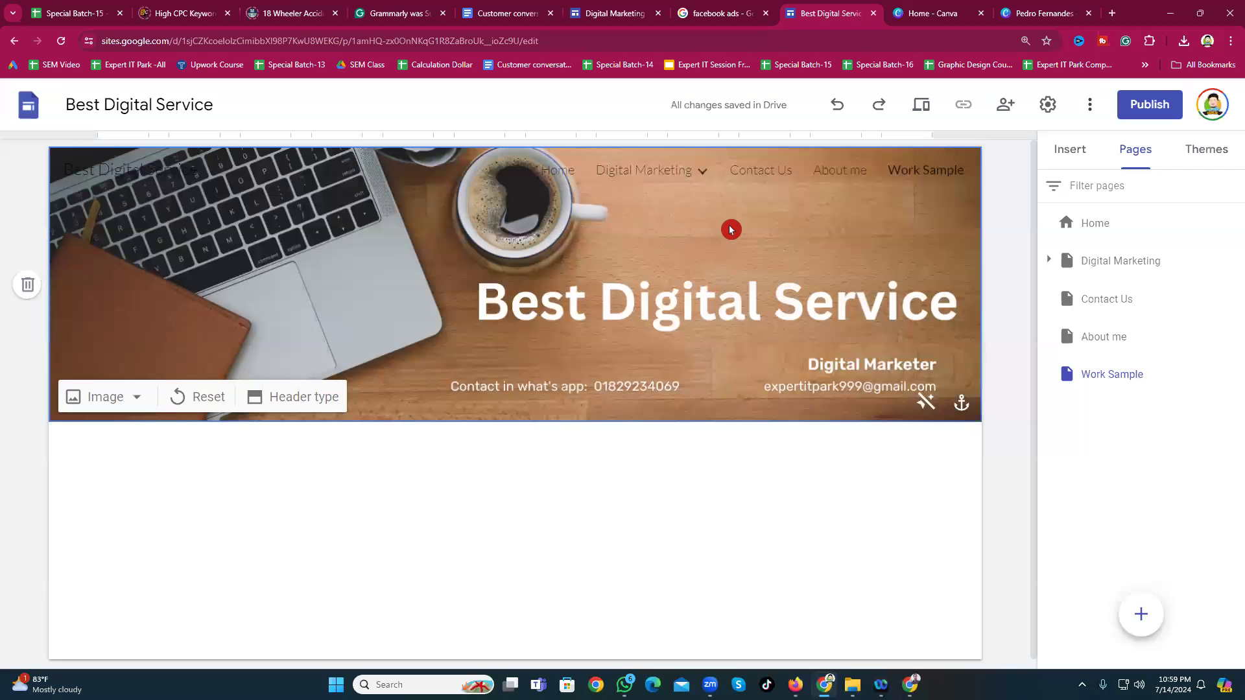
Step: Go through Home to the Digital Marketing page and dismiss its subpage list
{"action": "left_click", "coordinate": [591, 172]}
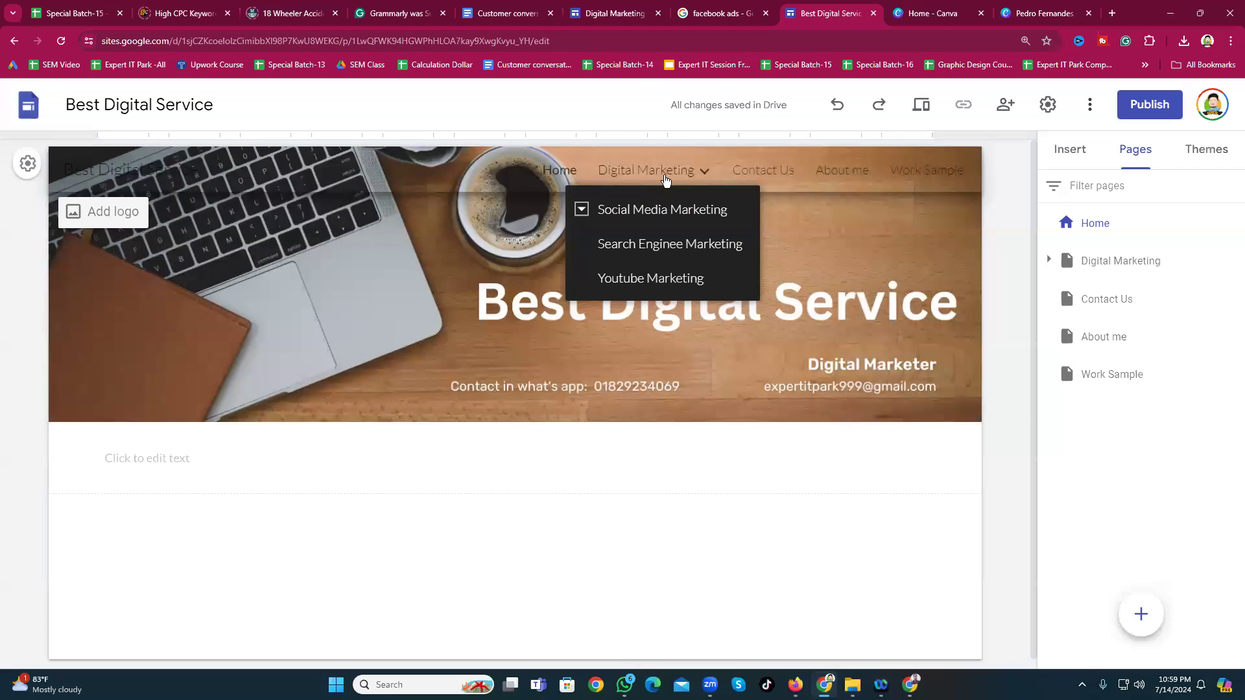
{"action": "left_click", "coordinate": [665, 180]}
{"action": "left_click", "coordinate": [495, 435]}
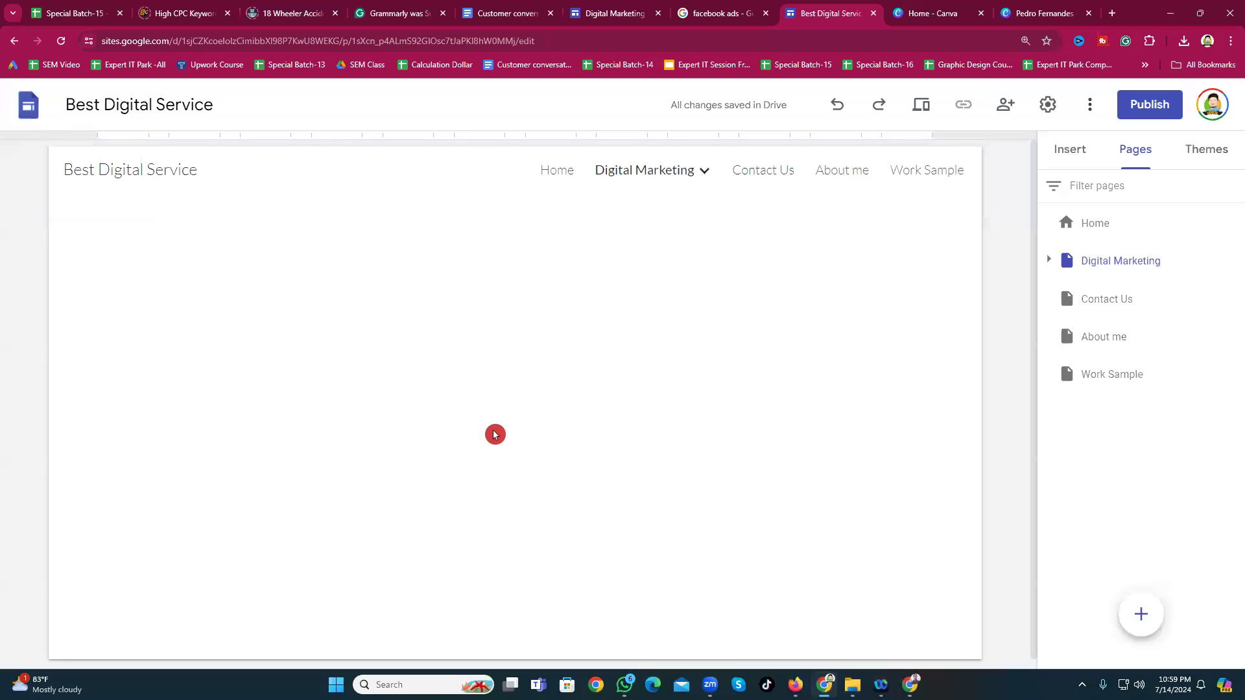
Step: Insert an empty text box on the Digital Marketing page
{"action": "scroll", "coordinate": [322, 403], "scroll_direction": "down", "scroll_amount": 1}
{"action": "scroll", "coordinate": [347, 405], "scroll_direction": "up", "scroll_amount": 1}
{"action": "mouse_move", "coordinate": [514, 198]}
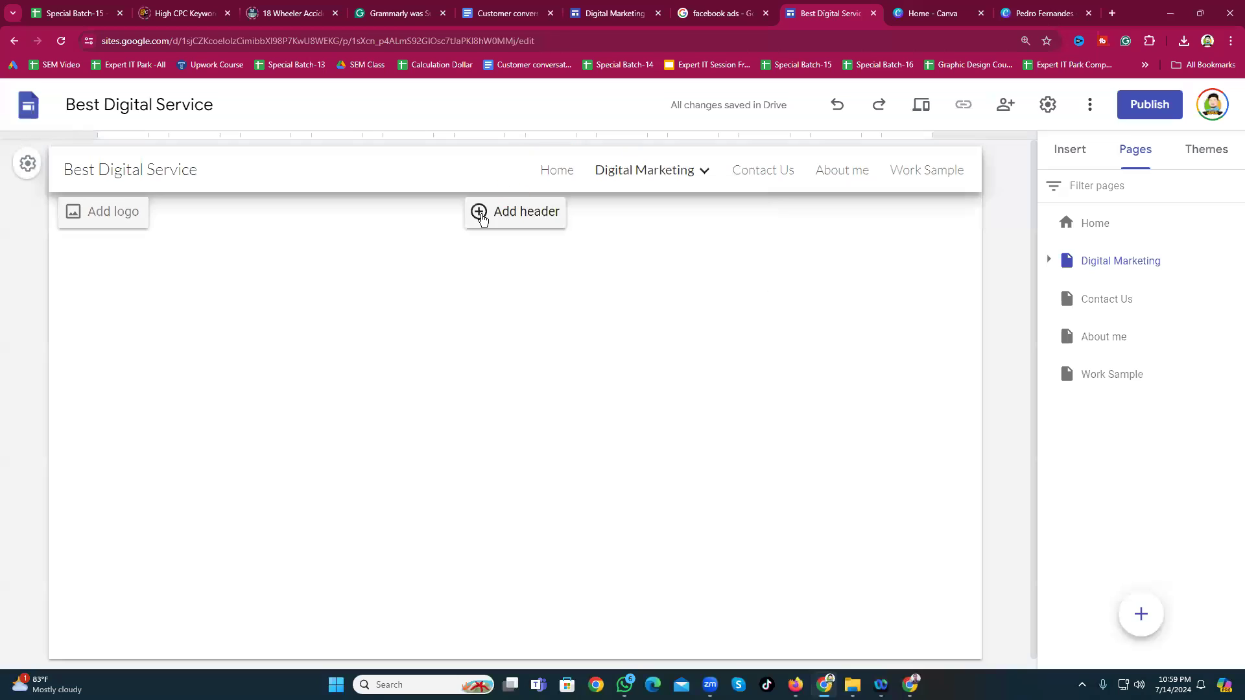
{"action": "scroll", "coordinate": [642, 345], "scroll_direction": "down", "scroll_amount": 1}
{"action": "scroll", "coordinate": [642, 344], "scroll_direction": "up", "scroll_amount": 1}
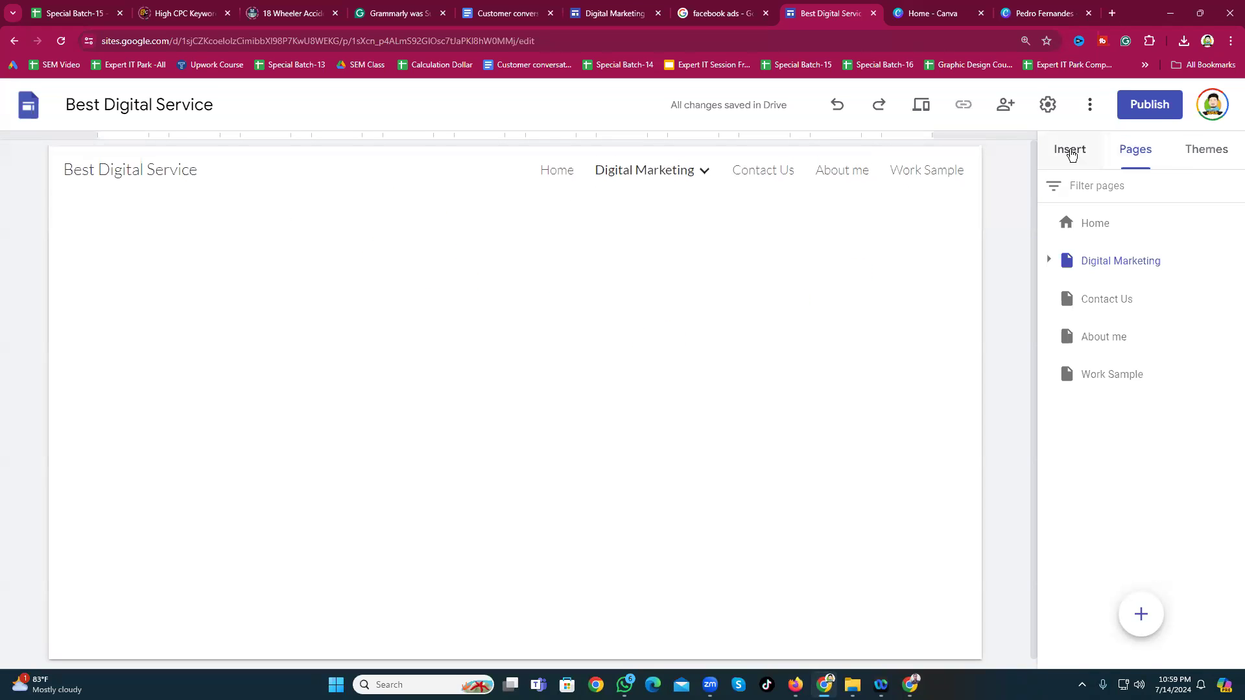
{"action": "left_click", "coordinate": [1071, 152]}
{"action": "left_click", "coordinate": [1087, 201]}
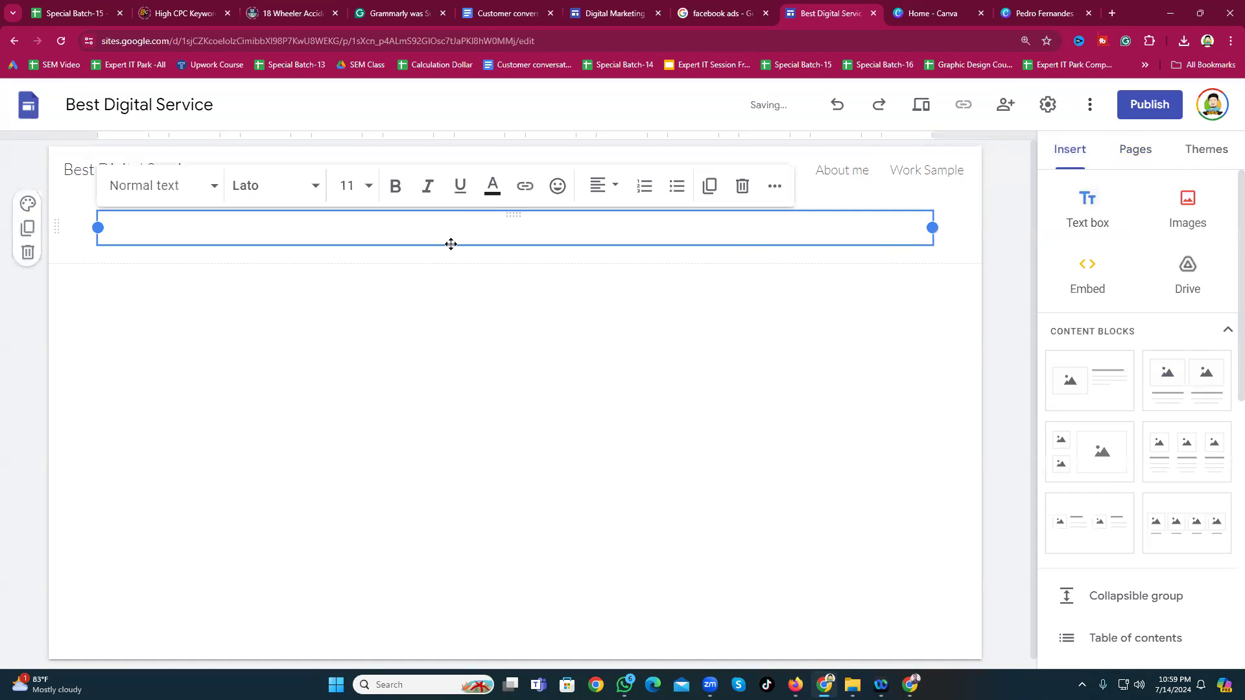
{"action": "left_click", "coordinate": [445, 309]}
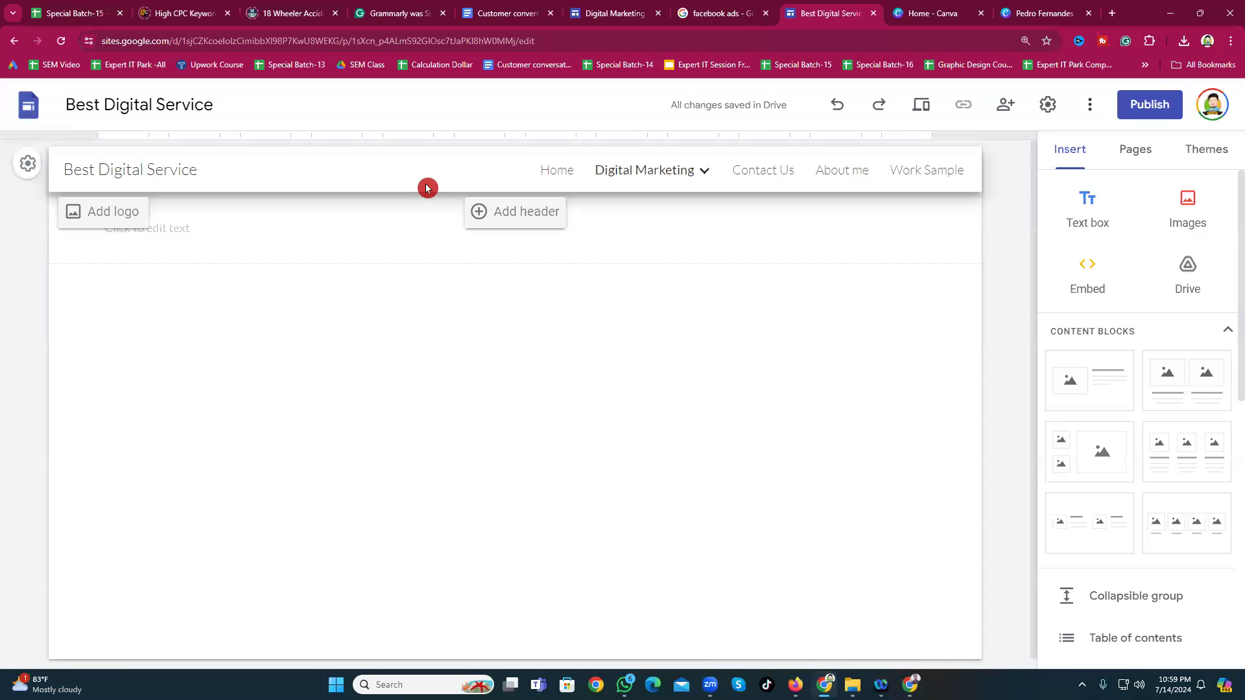
Step: Open the Brand images settings to add a site logo
{"action": "left_click_drag", "start_coordinate": [428, 188], "coordinate": [426, 510]}
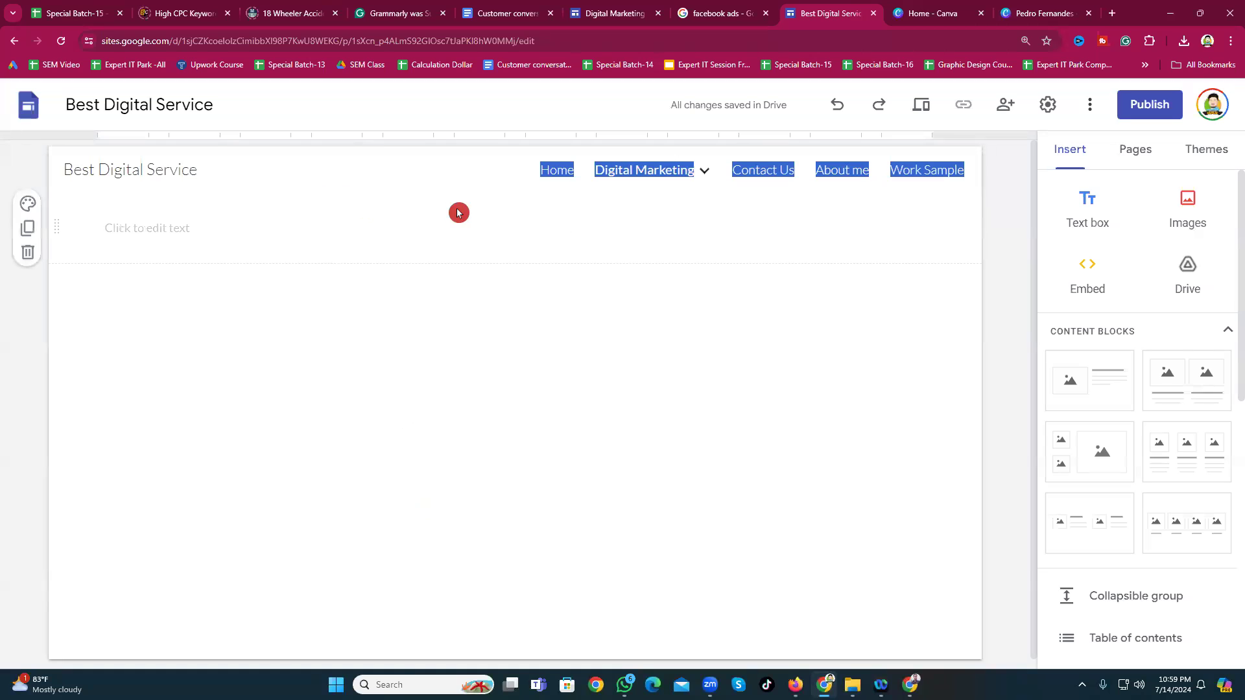
{"action": "left_click", "coordinate": [123, 170]}
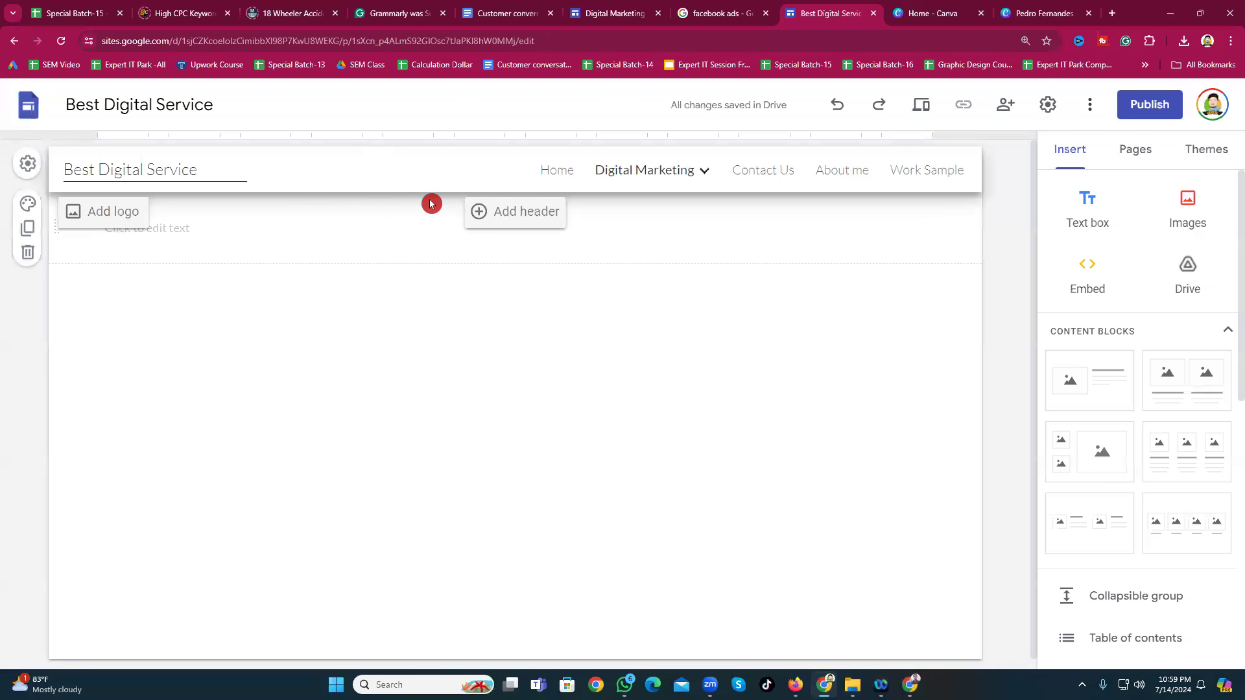
{"action": "left_click", "coordinate": [91, 212]}
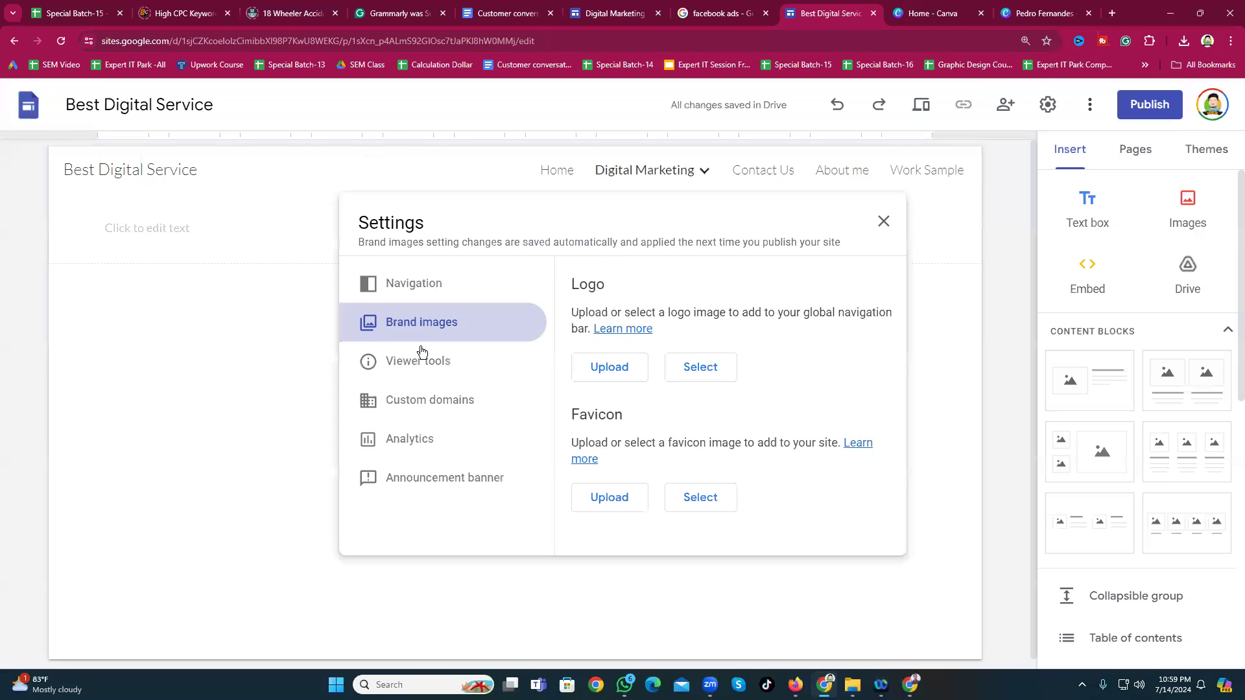
Step: Upload the Best Digital Service banner image from Downloads as the site logo
{"action": "left_click", "coordinate": [600, 370]}
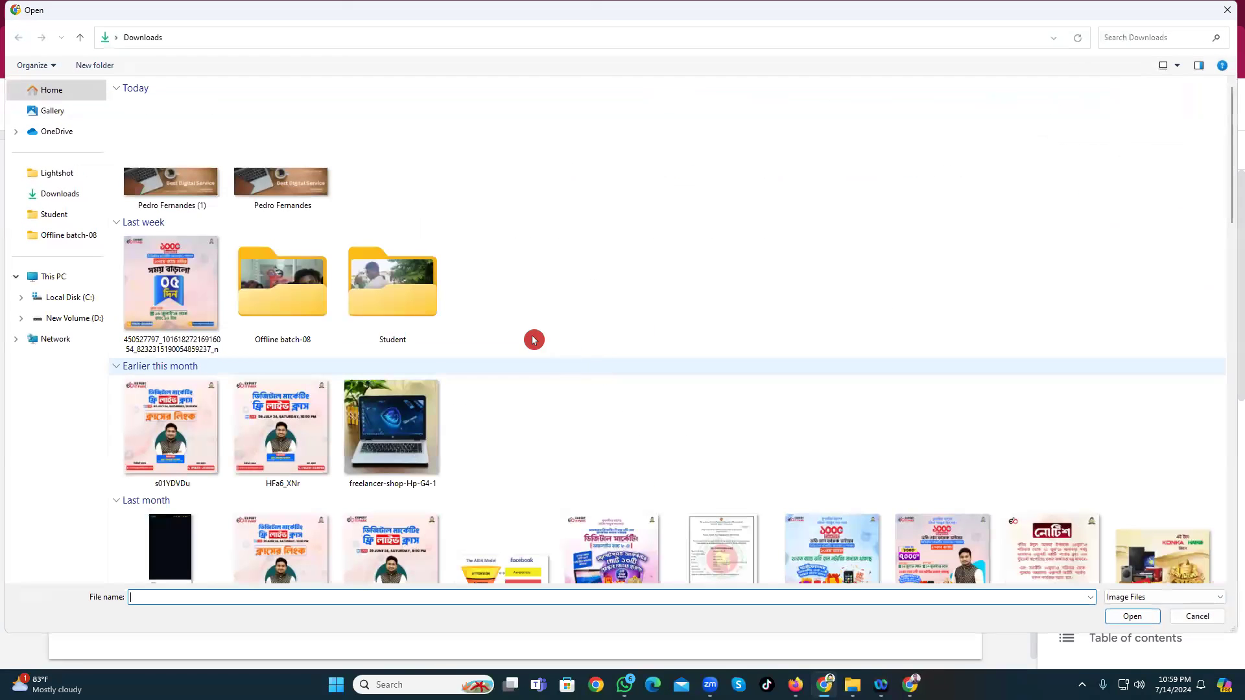
{"action": "left_click", "coordinate": [167, 172]}
{"action": "left_click", "coordinate": [1128, 616]}
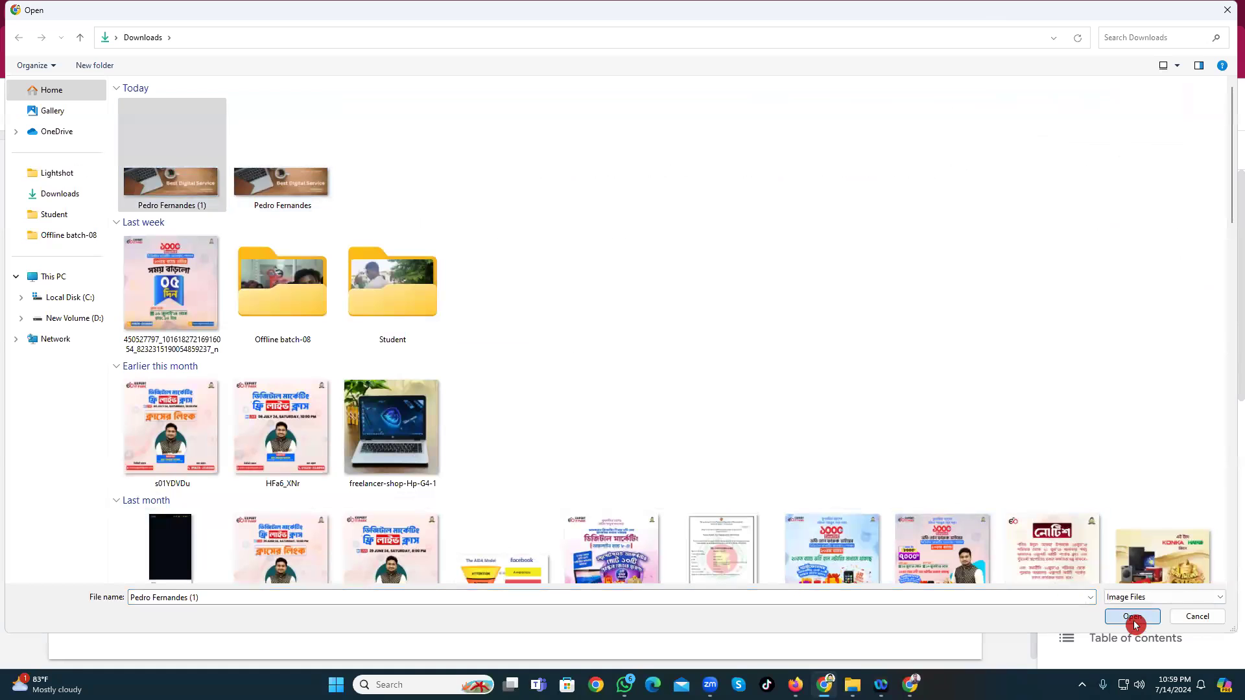
{"action": "scroll", "coordinate": [697, 512], "scroll_direction": "down", "scroll_amount": 2}
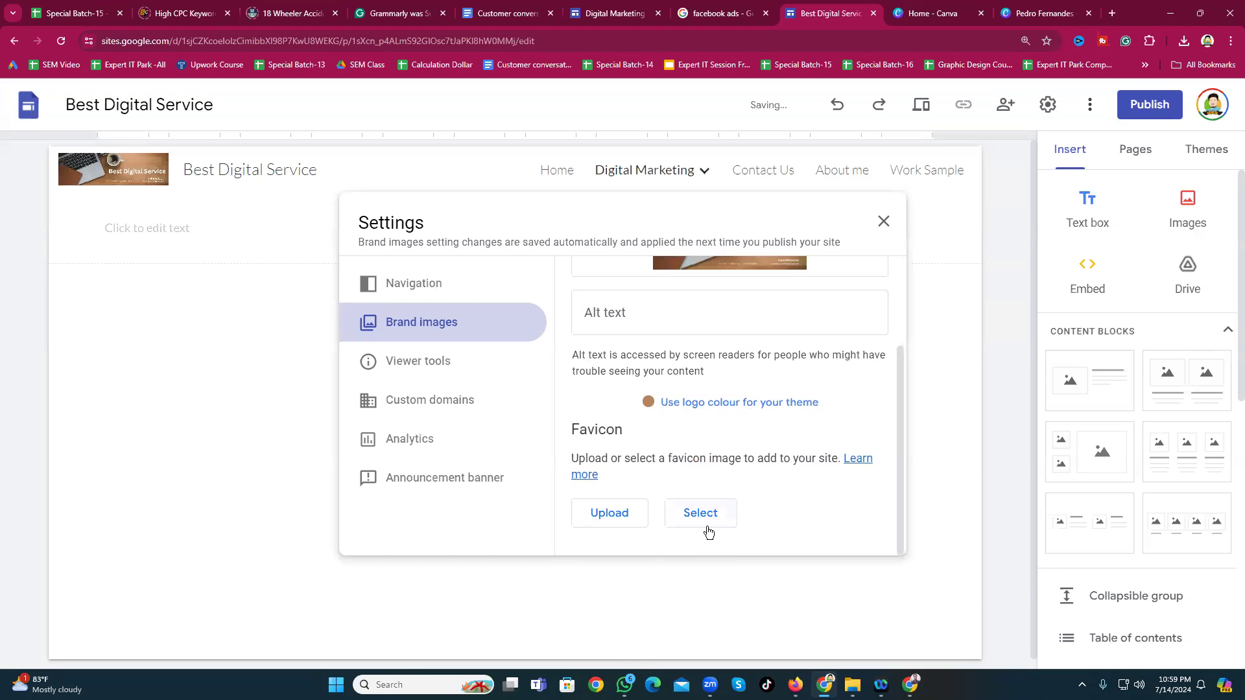
{"action": "scroll", "coordinate": [623, 472], "scroll_direction": "up", "scroll_amount": 2}
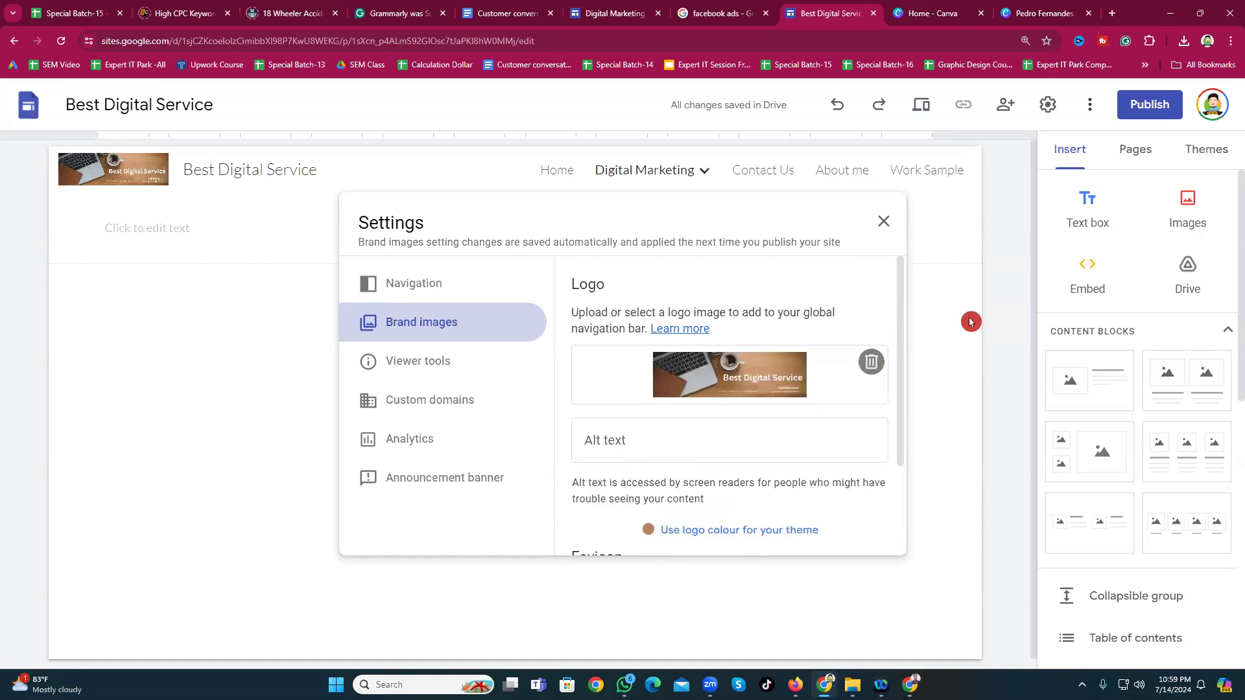
{"action": "left_click", "coordinate": [1000, 307]}
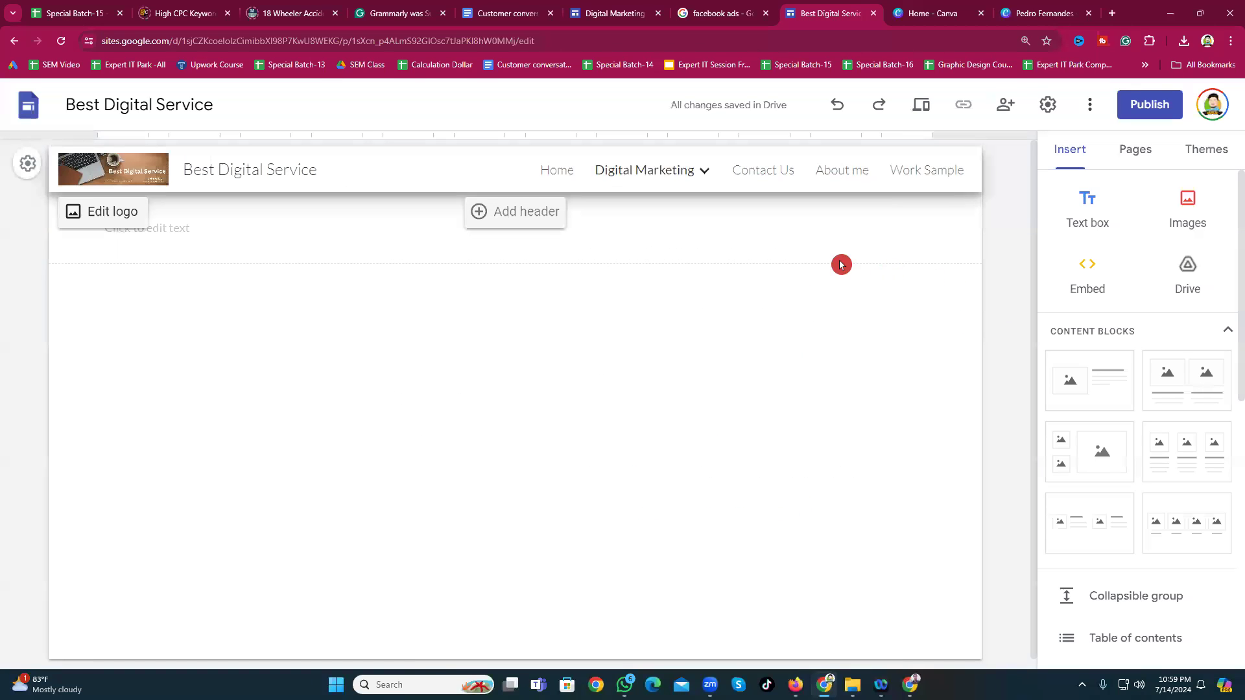
Step: Reopen the site settings to check the logo, then close them
{"action": "left_click", "coordinate": [34, 166]}
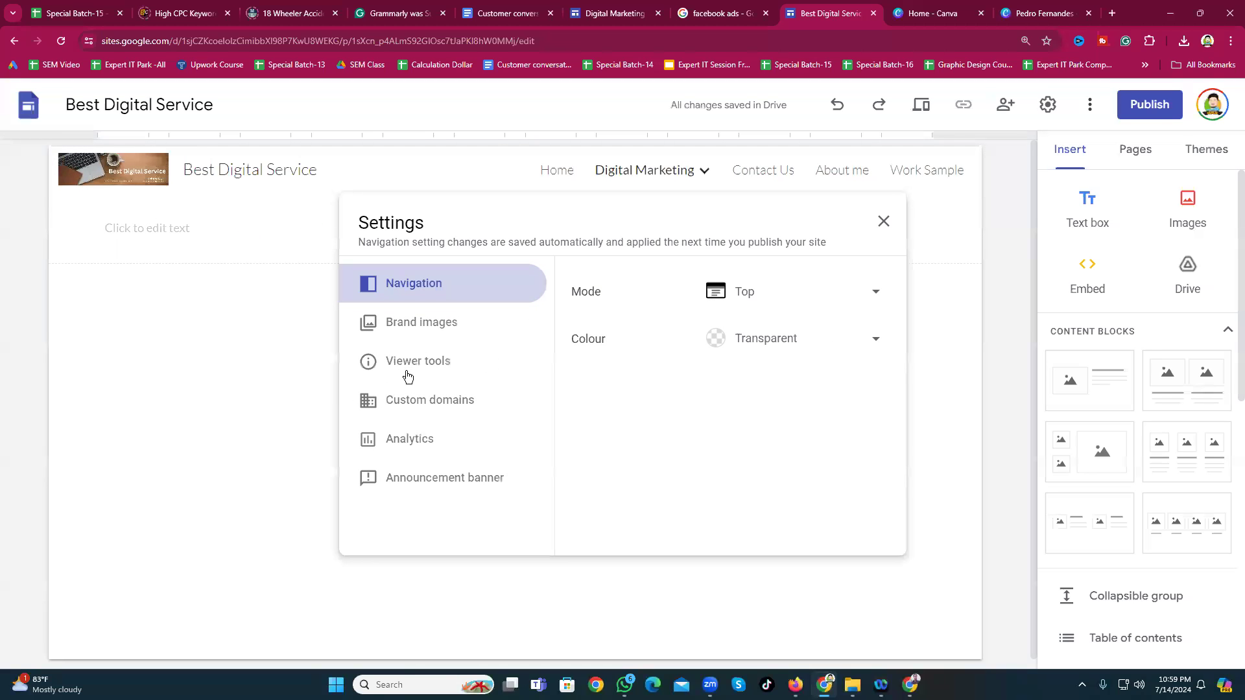
{"action": "left_click", "coordinate": [883, 222]}
{"action": "mouse_move", "coordinate": [635, 173]}
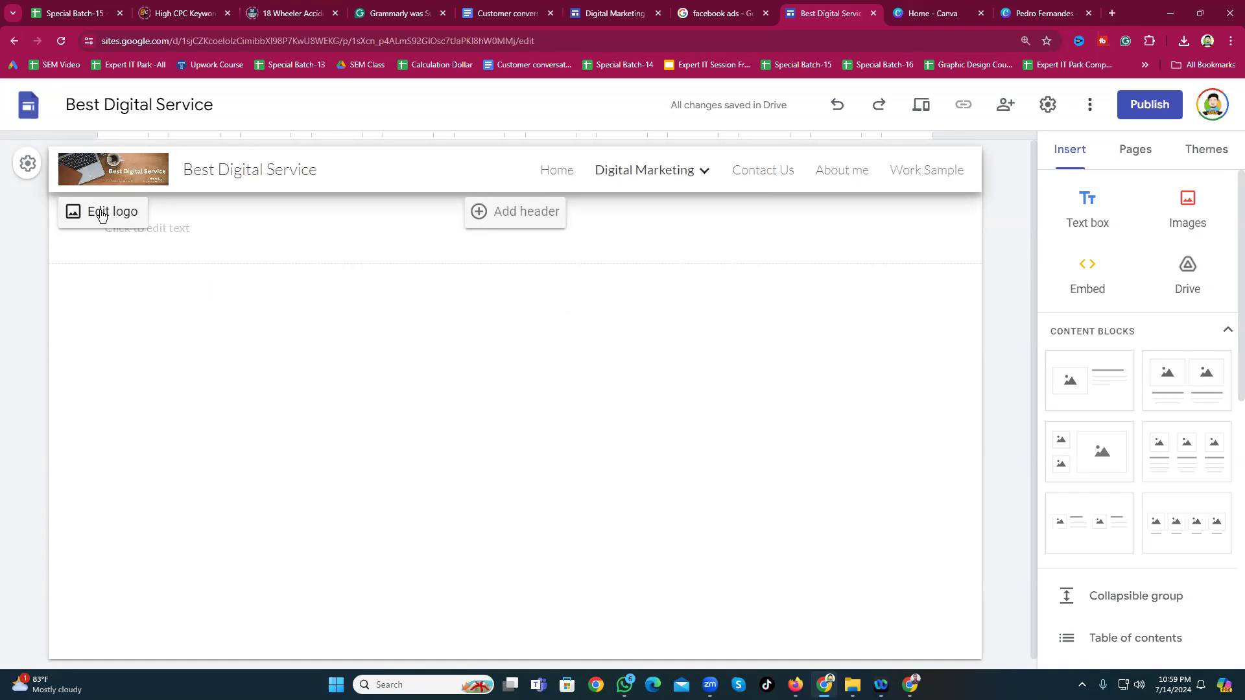
Step: Select and deselect the empty text section, then return to the Home page
{"action": "left_click", "coordinate": [139, 252]}
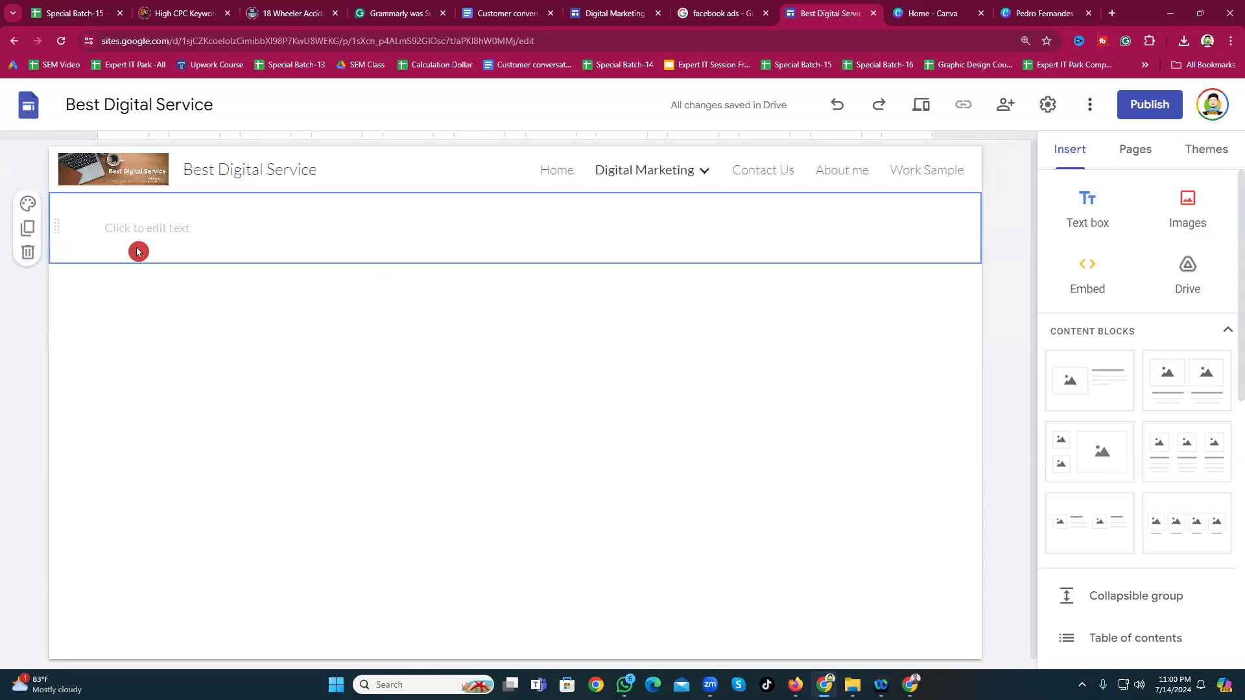
{"action": "left_click", "coordinate": [315, 319]}
{"action": "scroll", "coordinate": [523, 454], "scroll_direction": "down", "scroll_amount": 1}
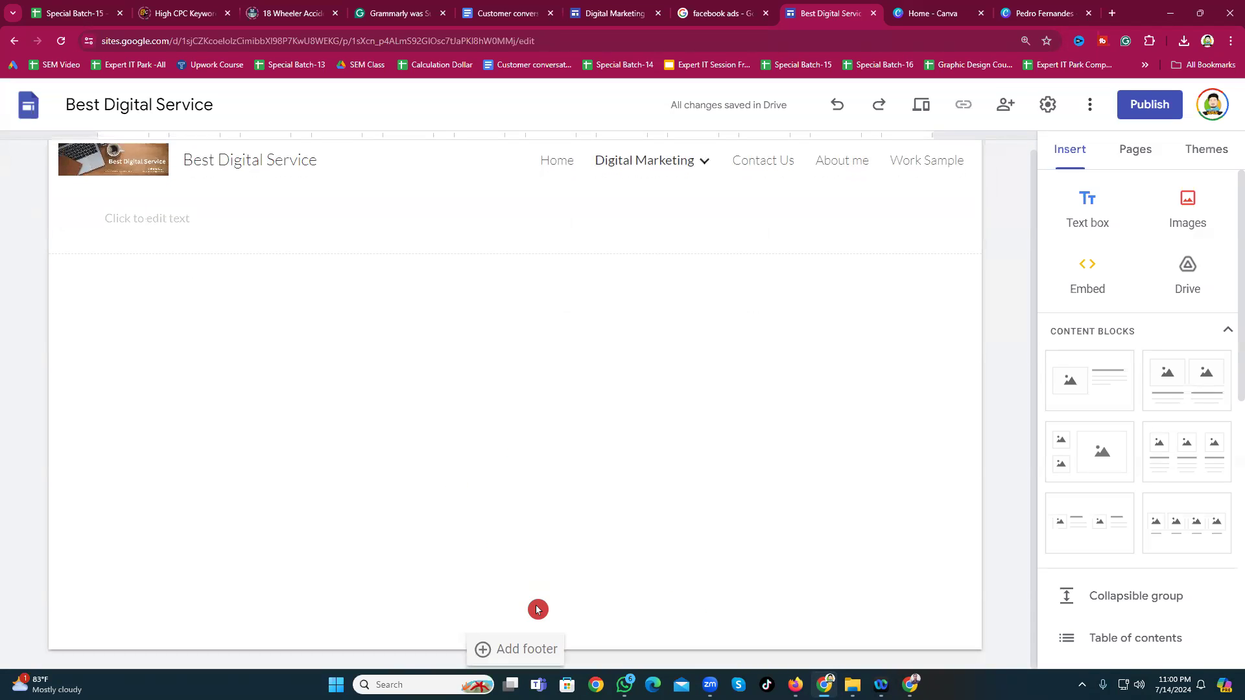
{"action": "scroll", "coordinate": [473, 364], "scroll_direction": "up", "scroll_amount": 1}
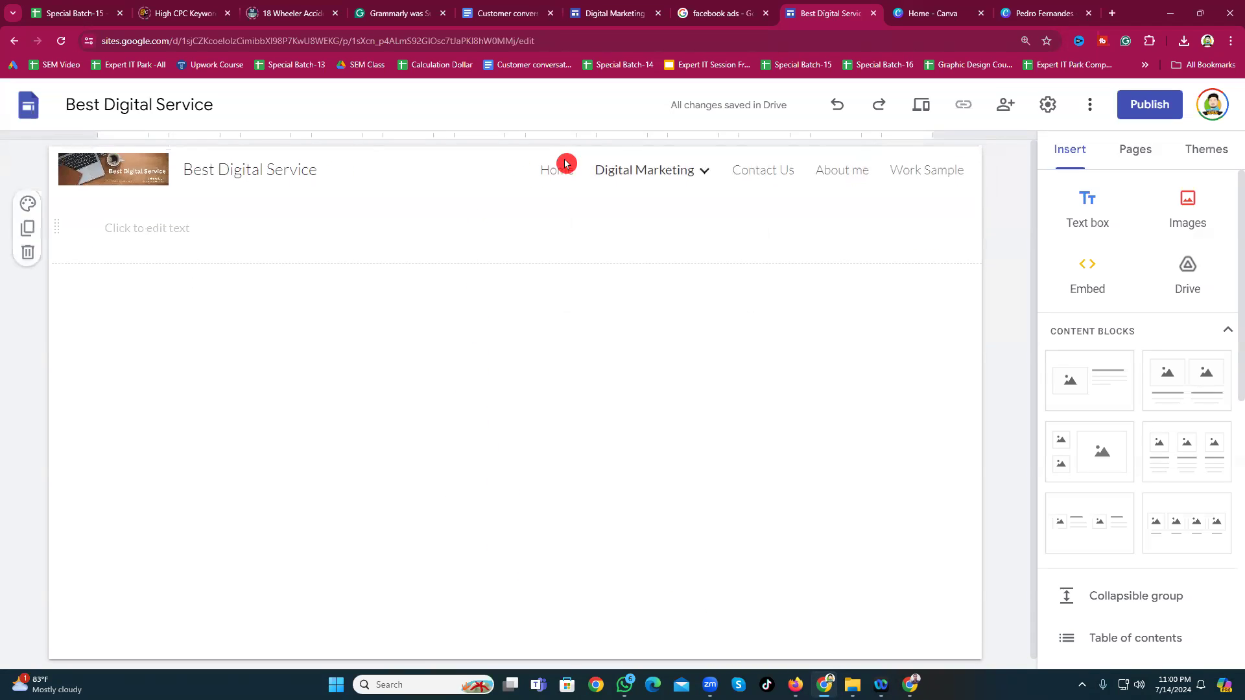
{"action": "mouse_move", "coordinate": [564, 185]}
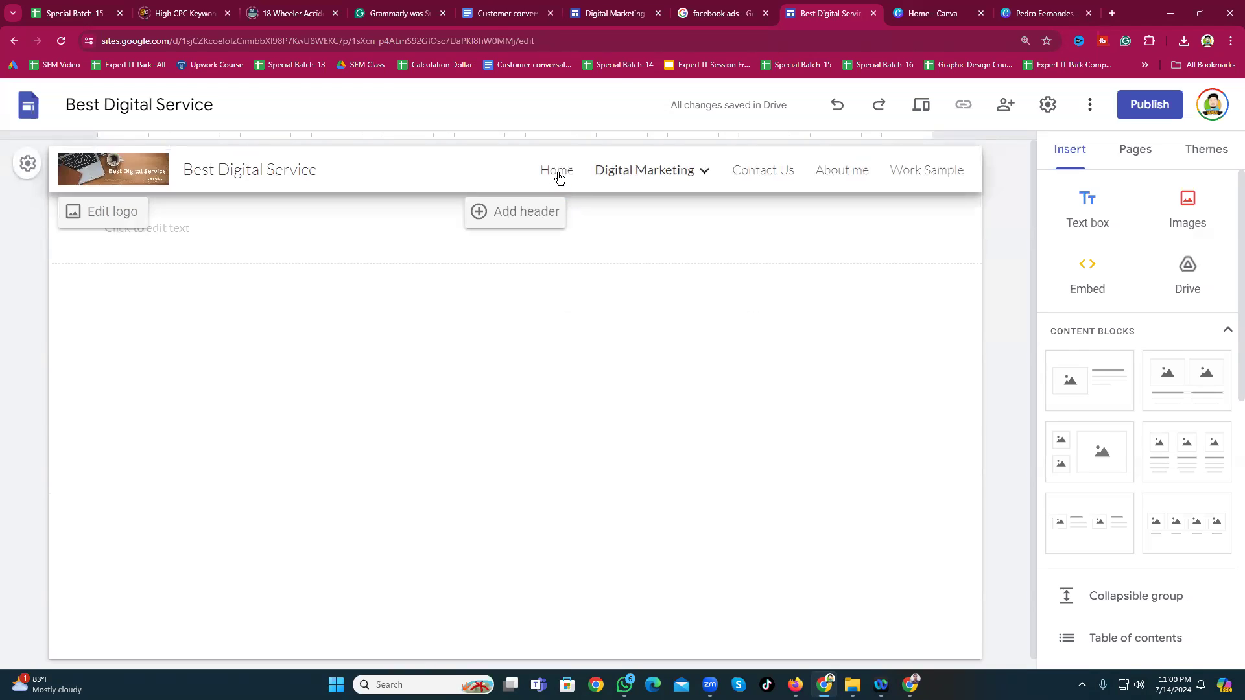
{"action": "left_click", "coordinate": [557, 177]}
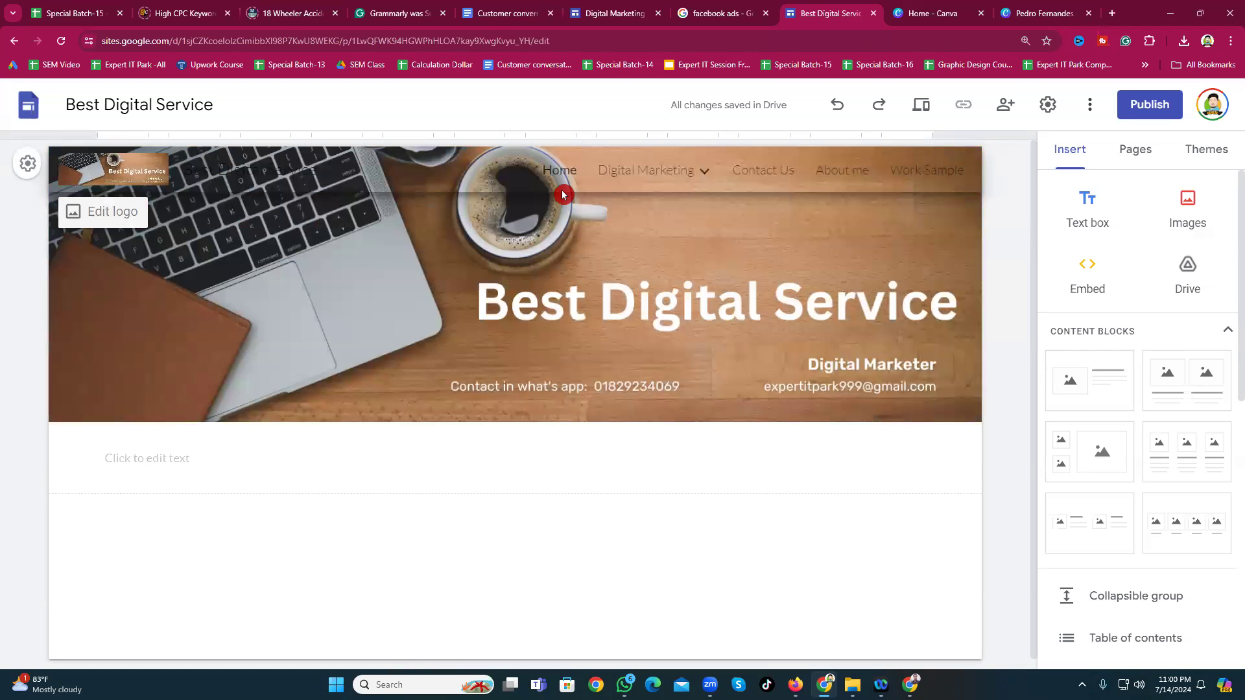
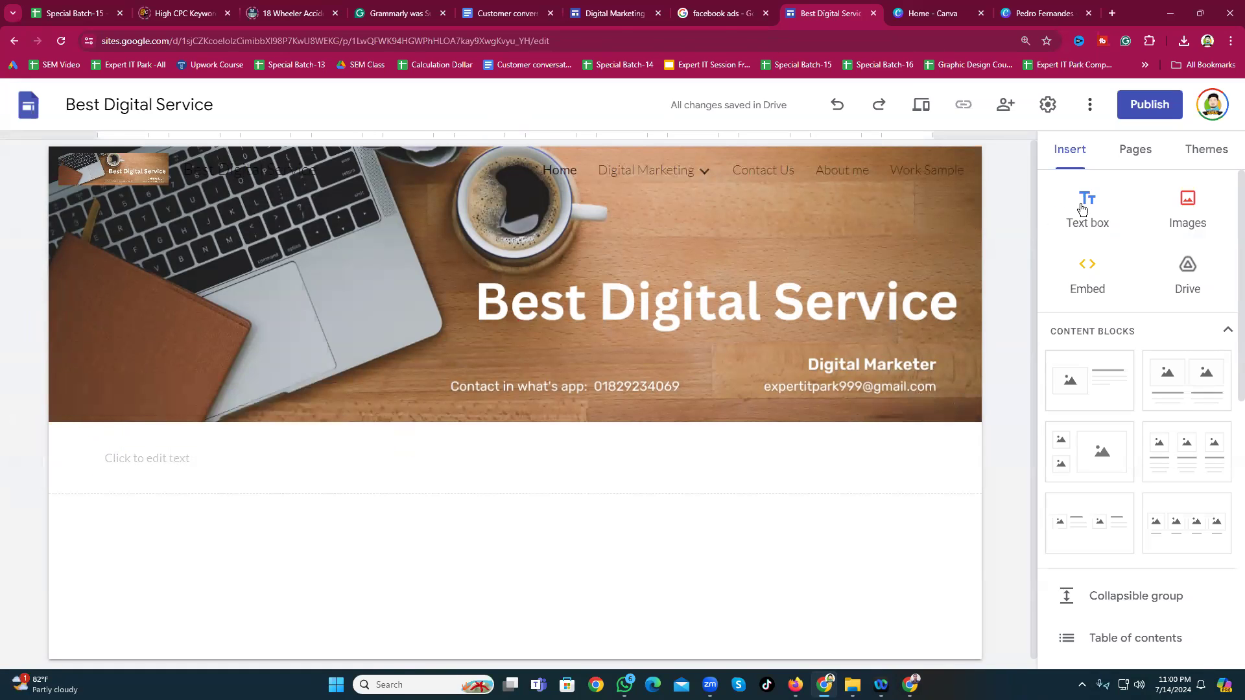
Step: Type 'About Me' into the empty text box below the header
{"action": "left_click", "coordinate": [267, 459]}
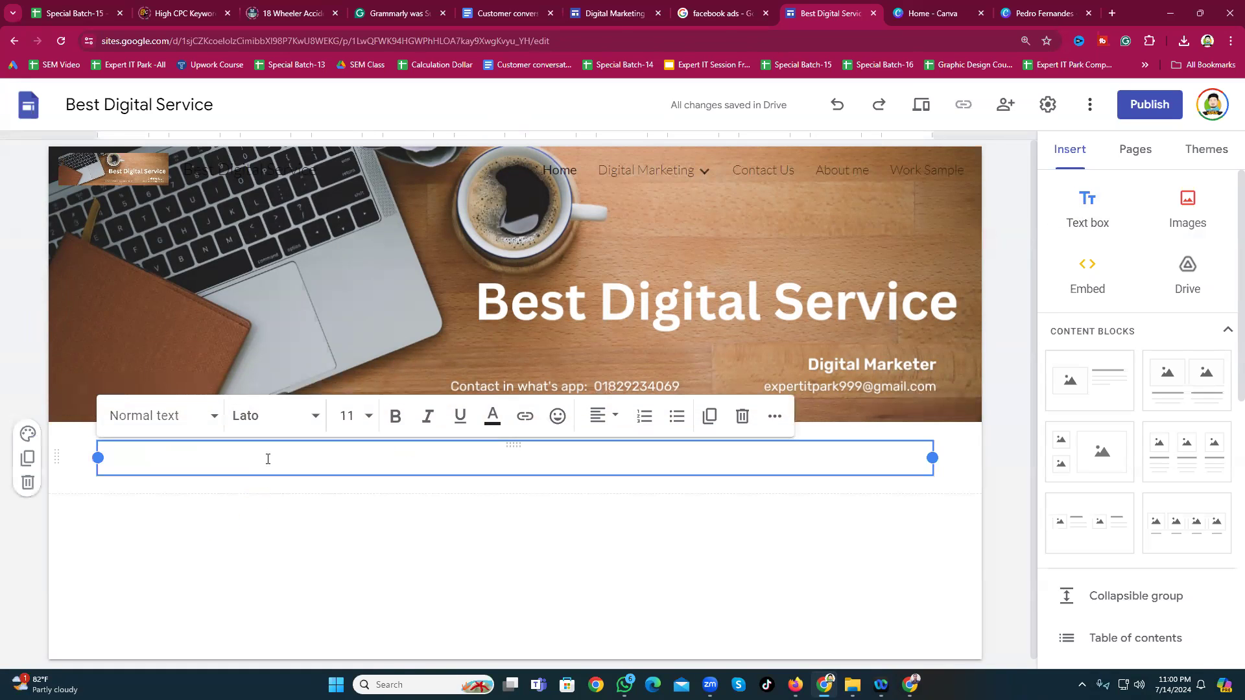
{"action": "type", "text": "About Me"}
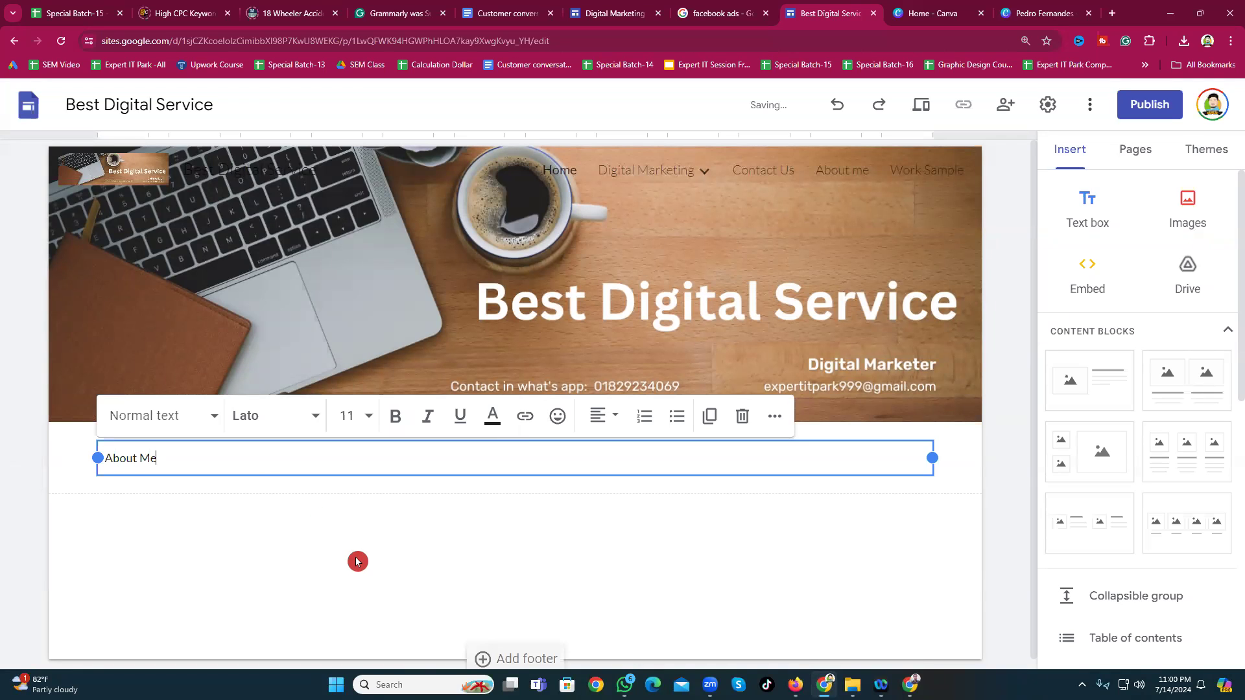
{"action": "left_click", "coordinate": [356, 562]}
{"action": "left_click", "coordinate": [143, 458]}
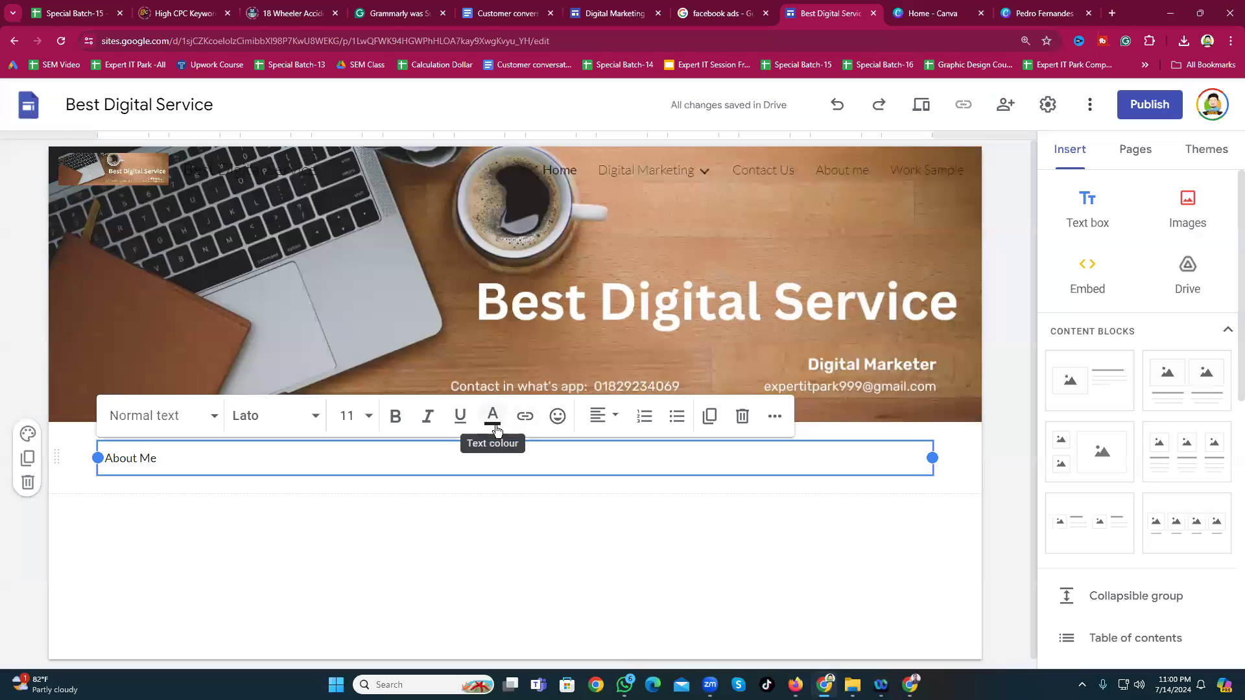
Step: Centre-align the About Me text and select all of it
{"action": "left_click", "coordinate": [598, 416]}
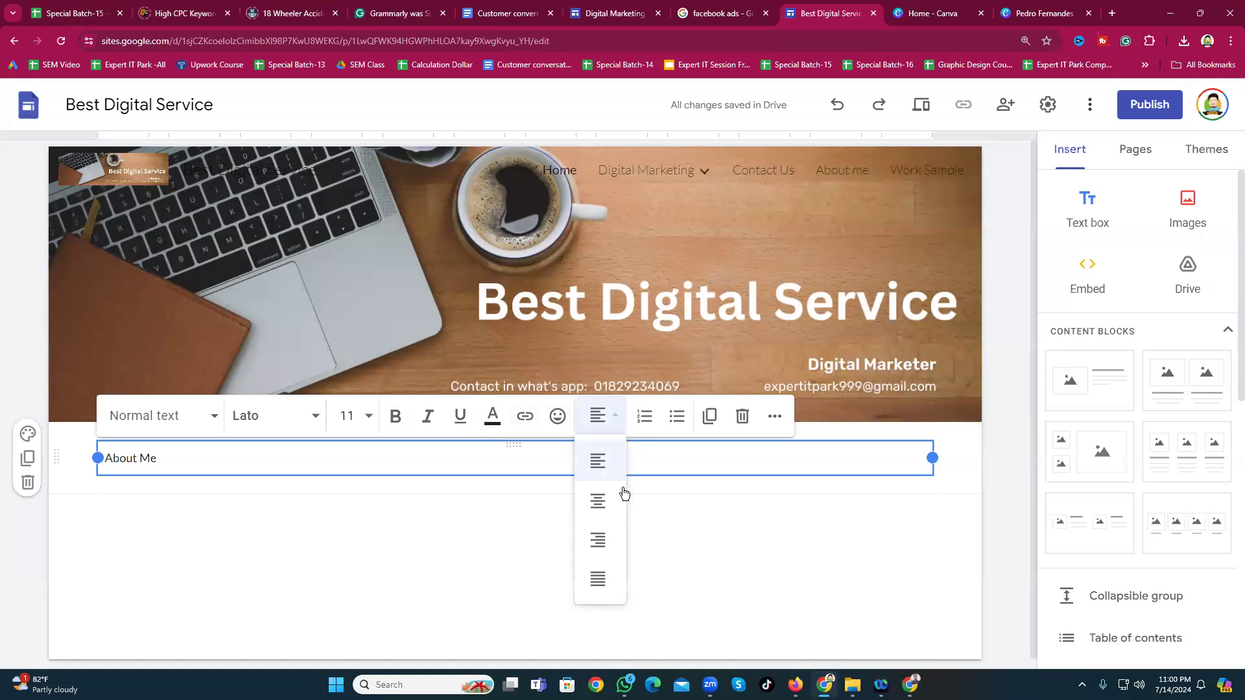
{"action": "left_click", "coordinate": [603, 548]}
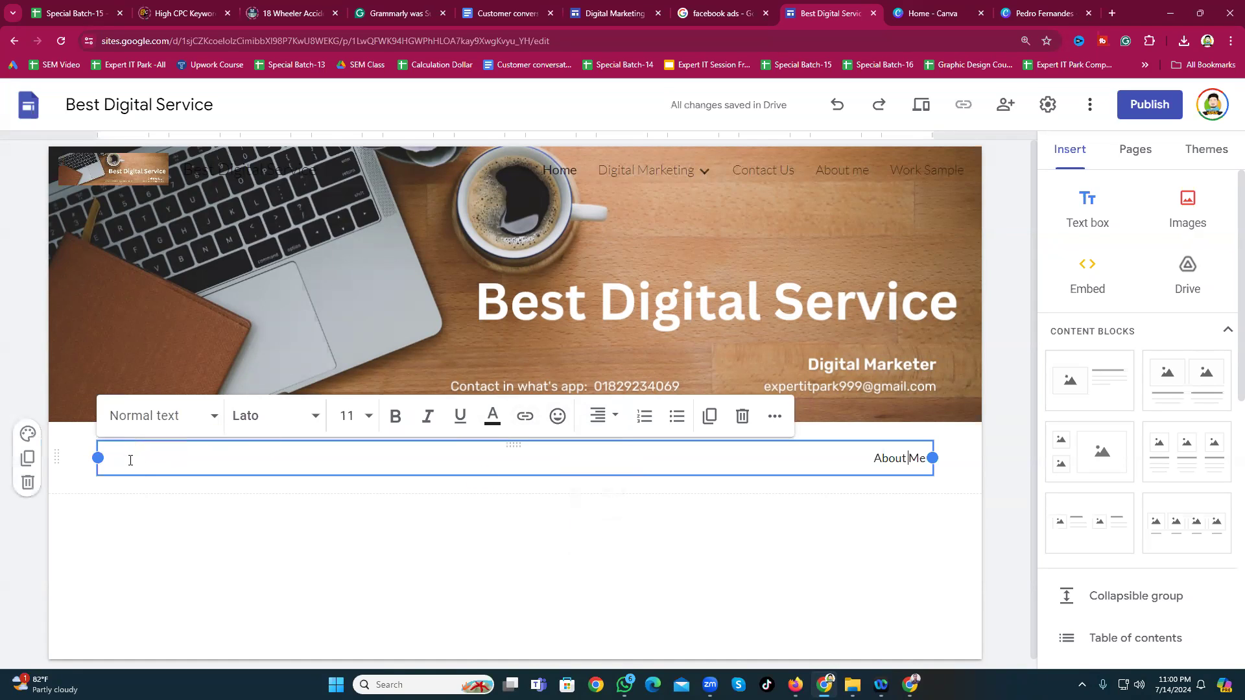
{"action": "key", "text": "ctrl+shift+e"}
{"action": "left_click", "coordinate": [518, 458]}
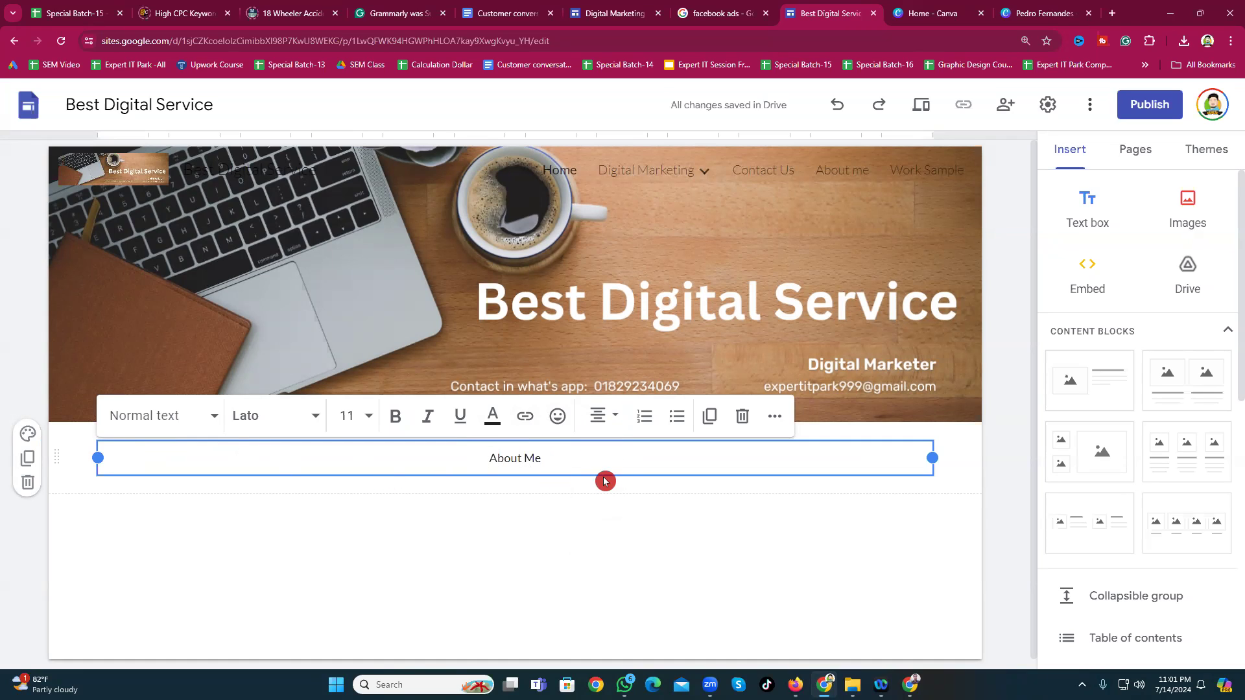
{"action": "triple_click", "coordinate": [514, 456]}
Step: Set the About Me heading font size to 30
{"action": "left_click", "coordinate": [361, 413]}
{"action": "scroll", "coordinate": [342, 337], "scroll_direction": "down", "scroll_amount": 3}
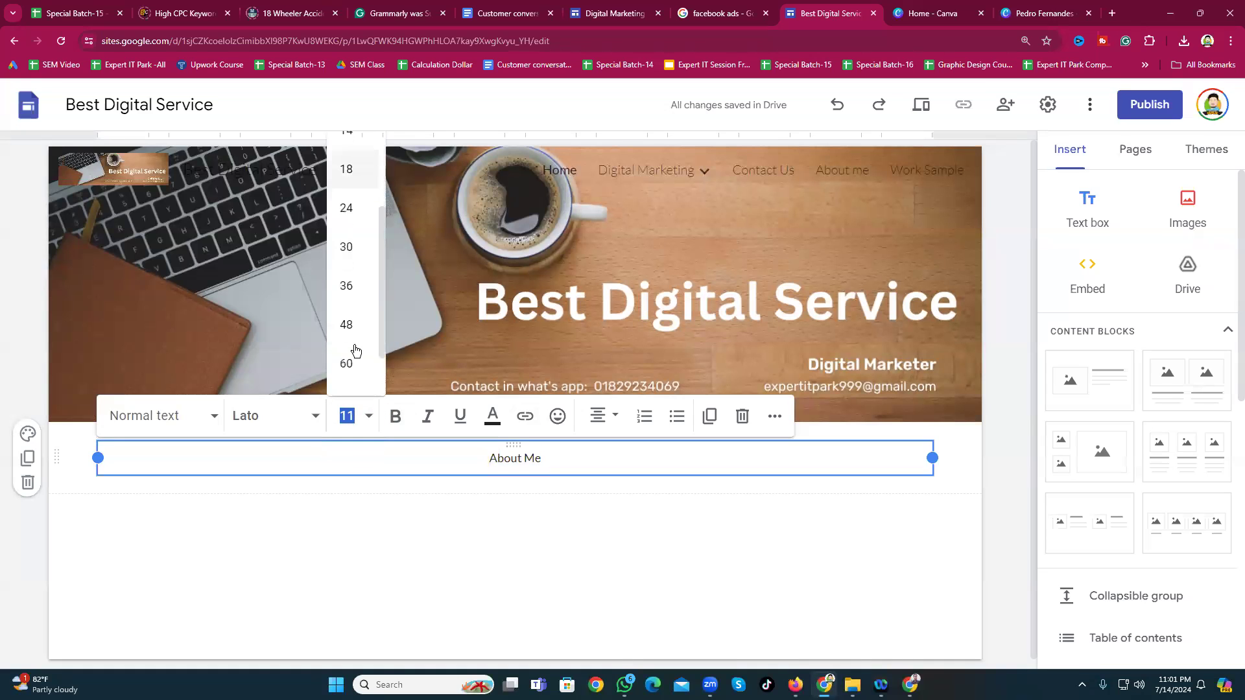
{"action": "scroll", "coordinate": [342, 330], "scroll_direction": "up", "scroll_amount": 2}
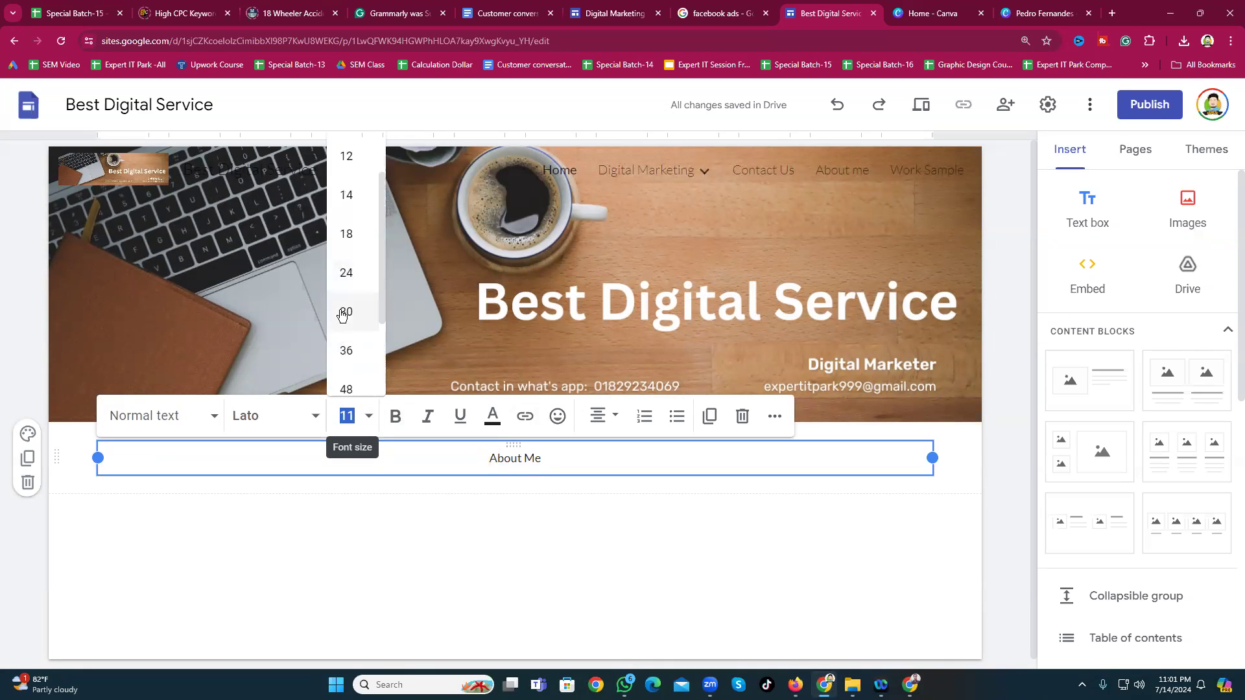
{"action": "left_click", "coordinate": [344, 314]}
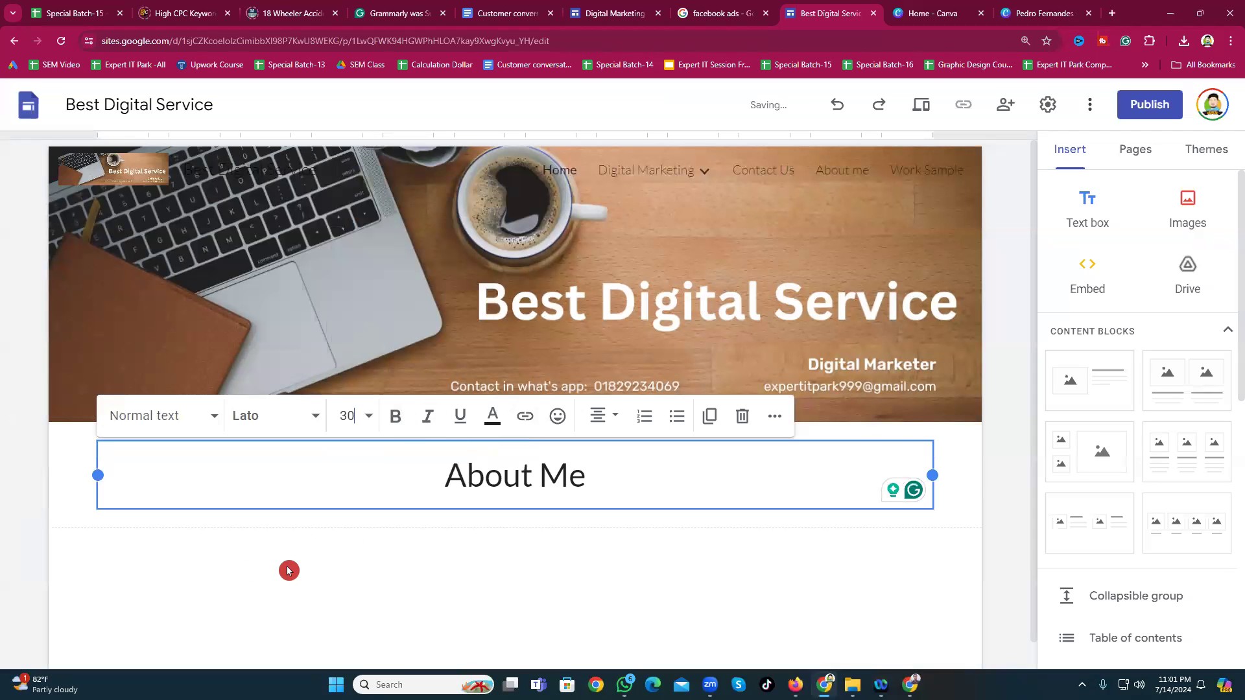
{"action": "left_click", "coordinate": [416, 570]}
Step: Try the Impact font on the About Me heading
{"action": "left_click", "coordinate": [355, 470]}
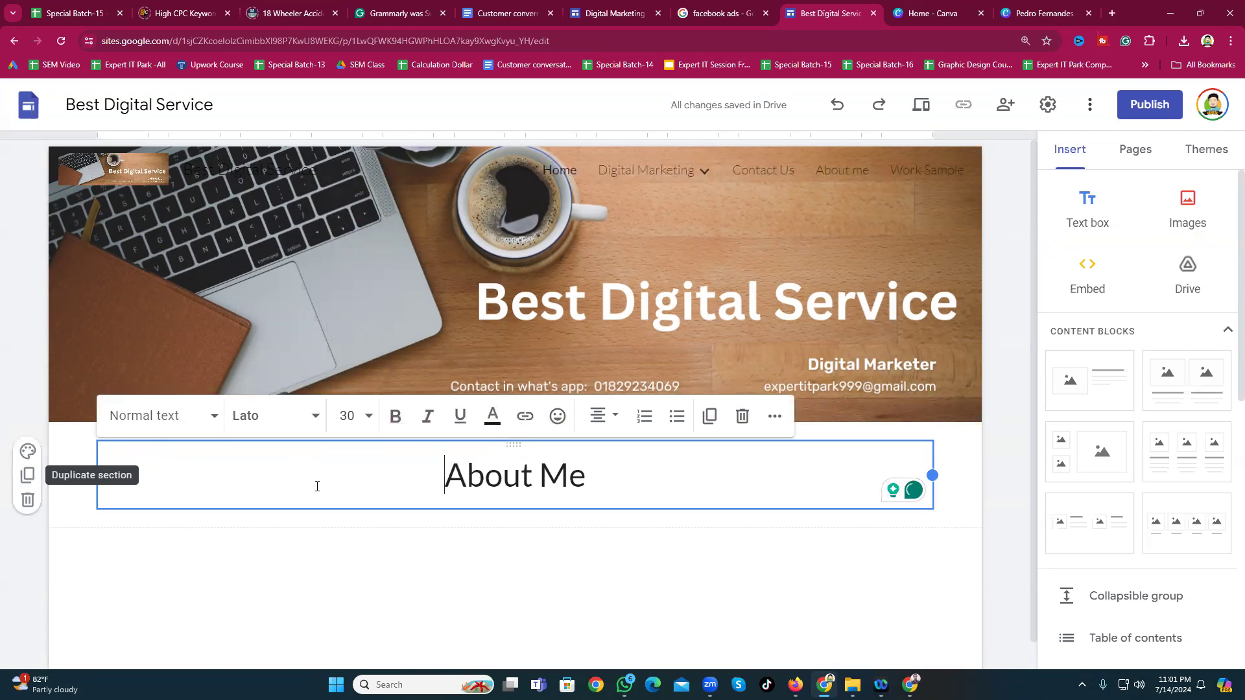
{"action": "left_click", "coordinate": [264, 422]}
{"action": "scroll", "coordinate": [252, 570], "scroll_direction": "down", "scroll_amount": 3}
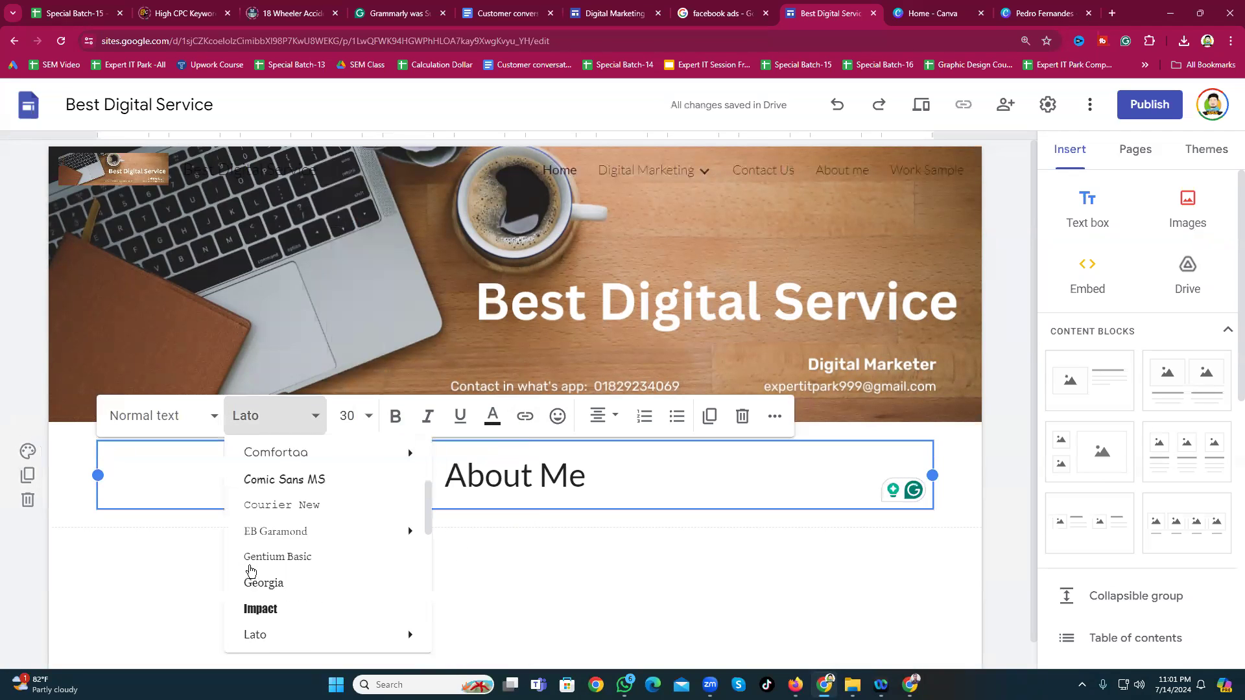
{"action": "left_click", "coordinate": [259, 596]}
{"action": "scroll", "coordinate": [259, 597], "scroll_direction": "down", "scroll_amount": 1}
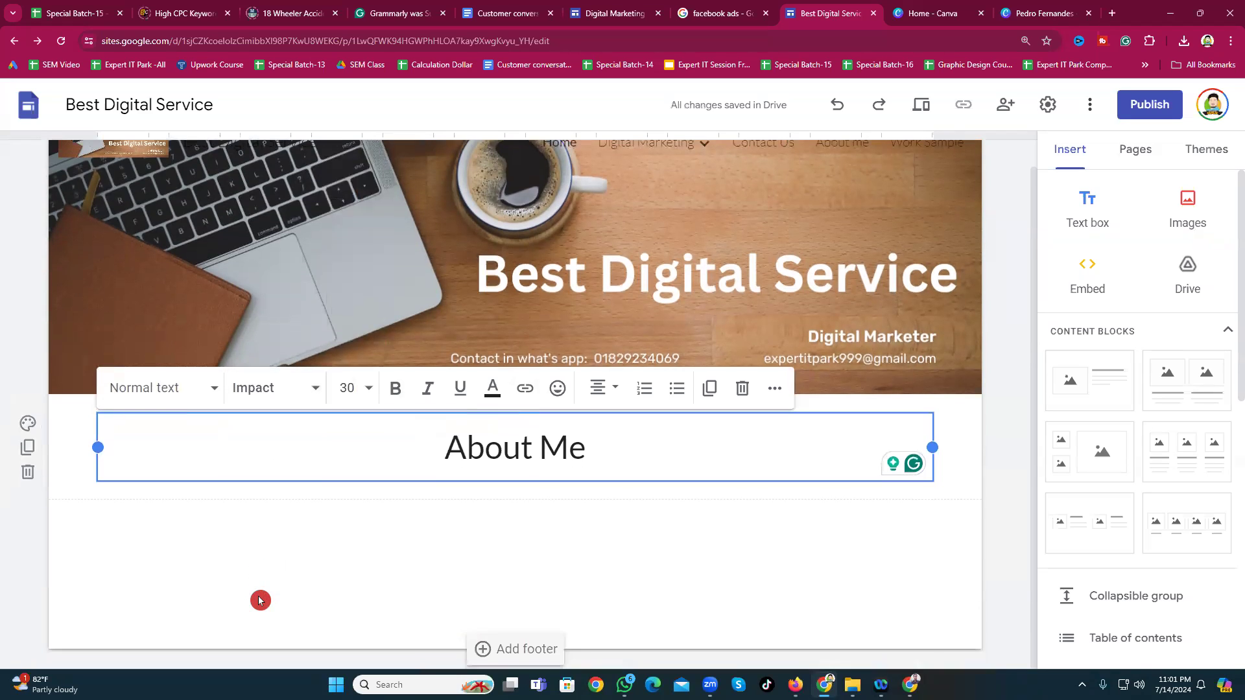
Step: Select the whole heading, briefly try Comfortaa, then apply Impact
{"action": "double_click", "coordinate": [474, 449]}
{"action": "triple_click", "coordinate": [474, 449]}
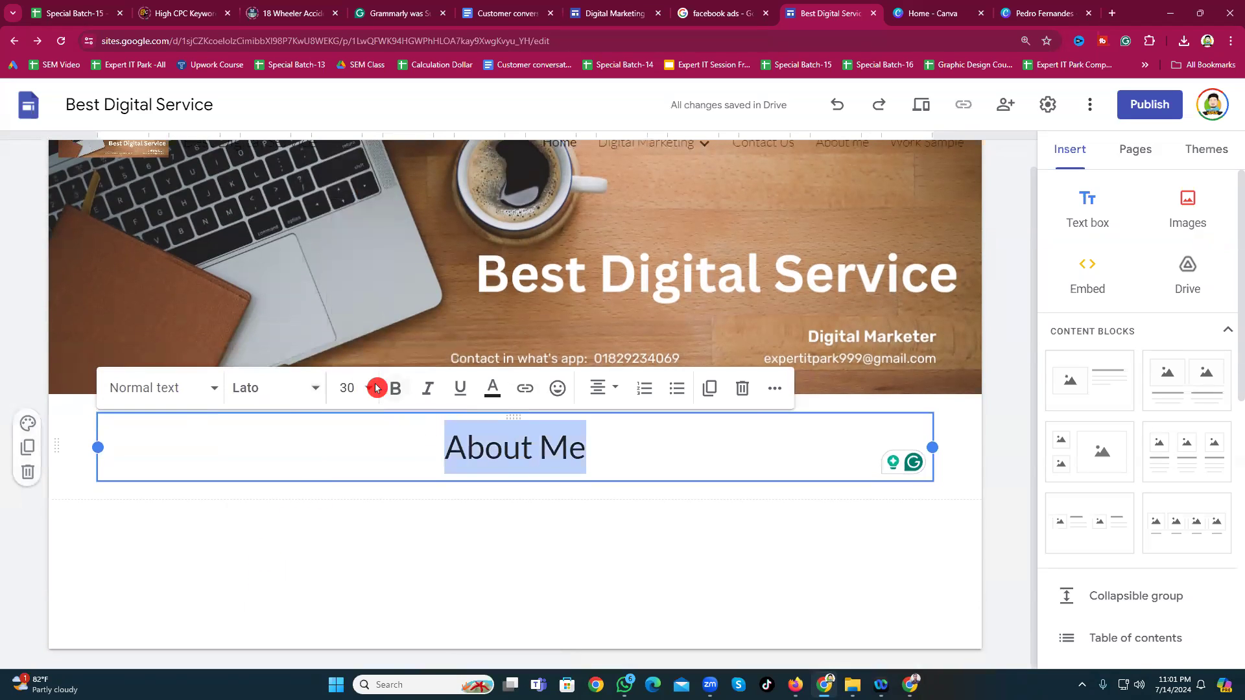
{"action": "left_click", "coordinate": [263, 389]}
{"action": "mouse_move", "coordinate": [255, 584]}
{"action": "scroll", "coordinate": [257, 581], "scroll_direction": "down", "scroll_amount": 1}
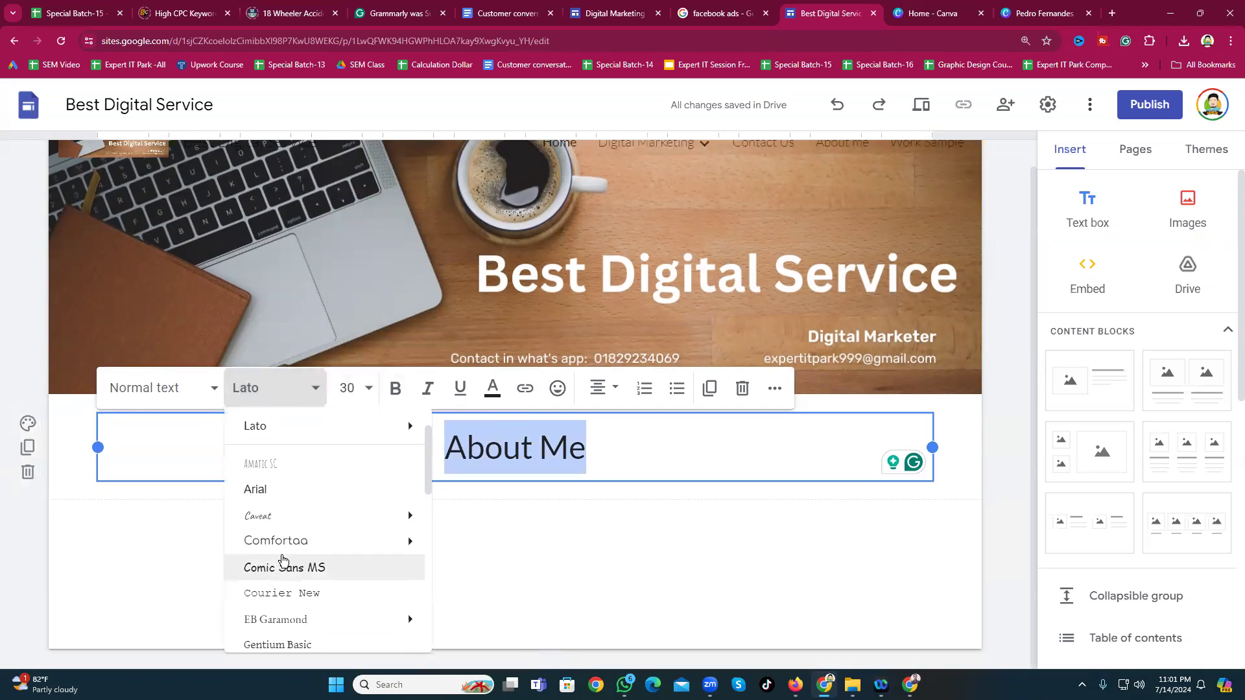
{"action": "left_click", "coordinate": [282, 551]}
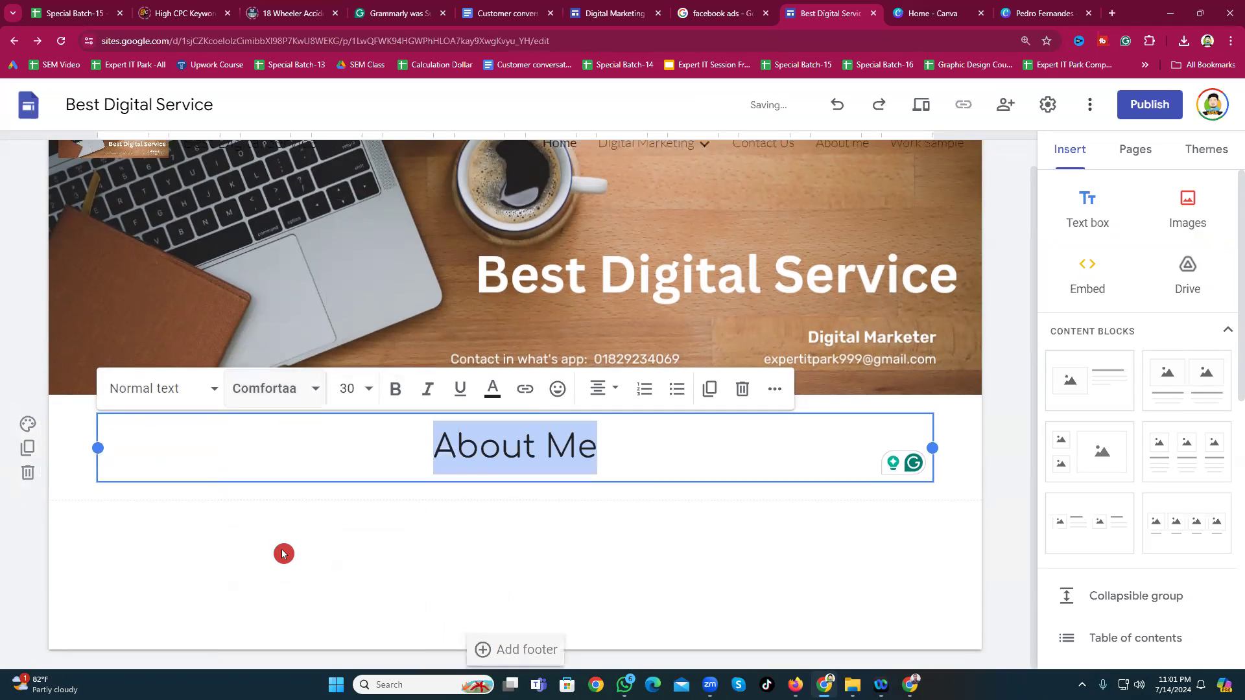
{"action": "left_click", "coordinate": [281, 389]}
{"action": "scroll", "coordinate": [285, 551], "scroll_direction": "down", "scroll_amount": 2}
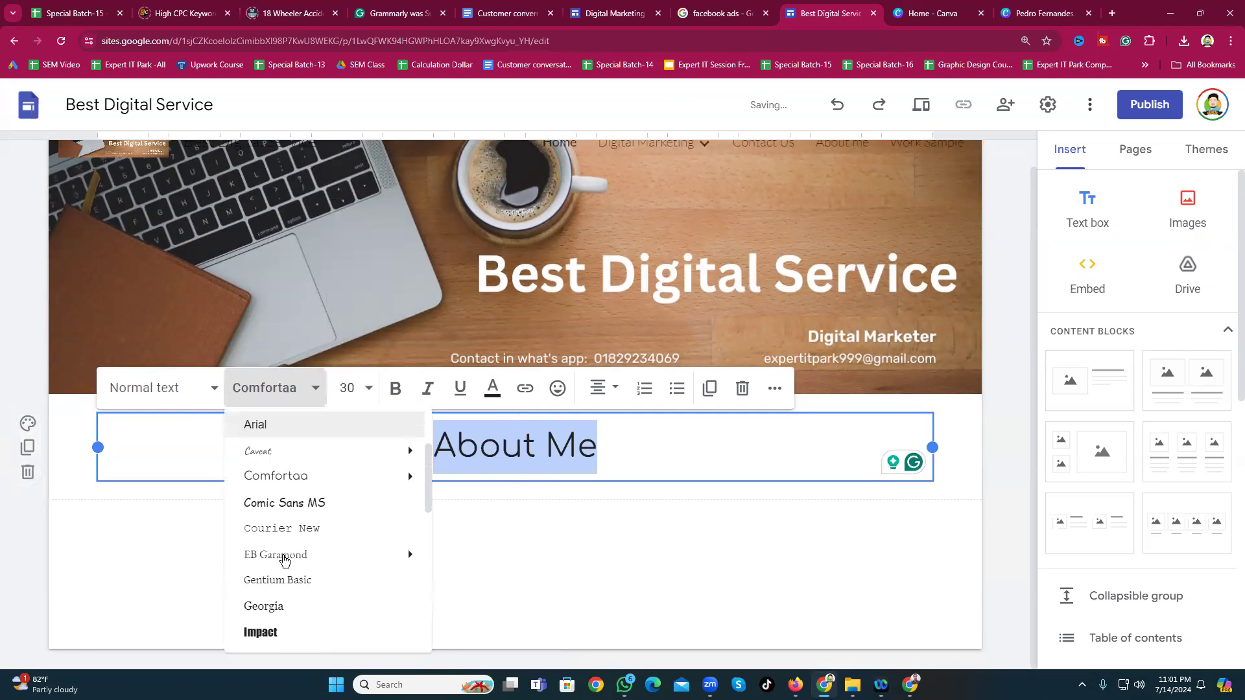
{"action": "left_click", "coordinate": [272, 633]}
{"action": "left_click", "coordinate": [380, 517]}
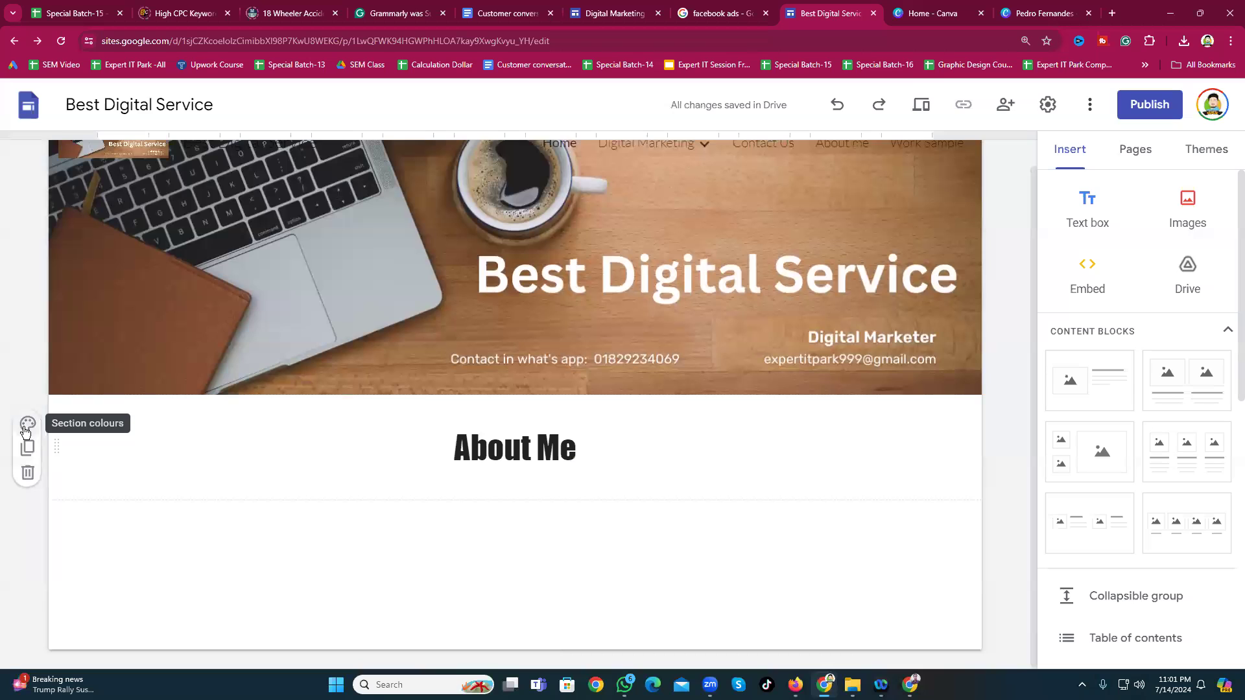
Step: Give the About Me section the blue Style 3 colour scheme with white text
{"action": "left_click", "coordinate": [26, 429]}
{"action": "left_click", "coordinate": [91, 540]}
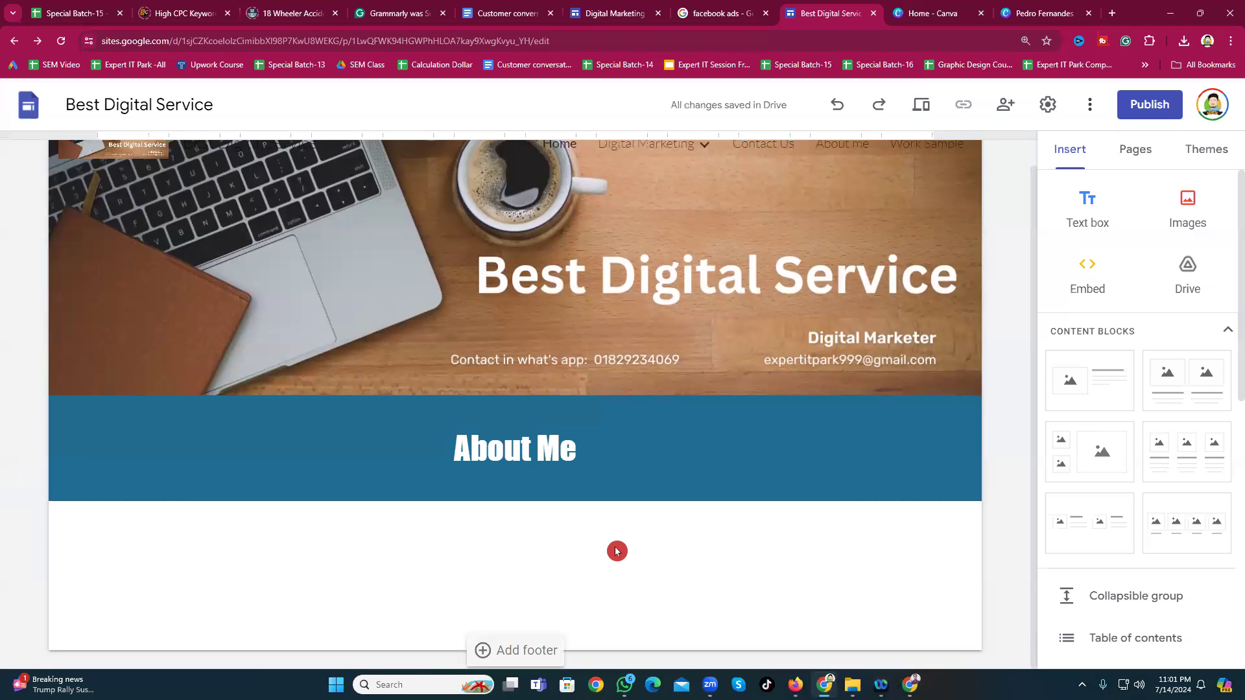
{"action": "scroll", "coordinate": [623, 545], "scroll_direction": "up", "scroll_amount": 1}
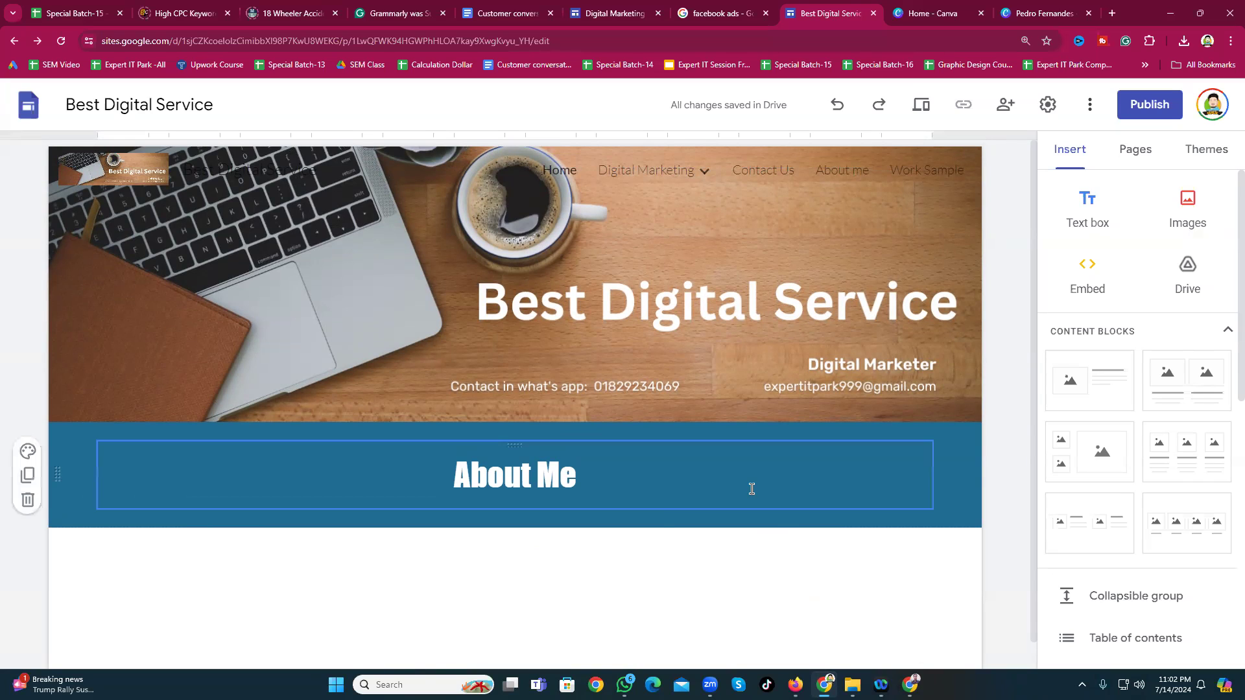
{"action": "scroll", "coordinate": [588, 587], "scroll_direction": "down", "scroll_amount": 1}
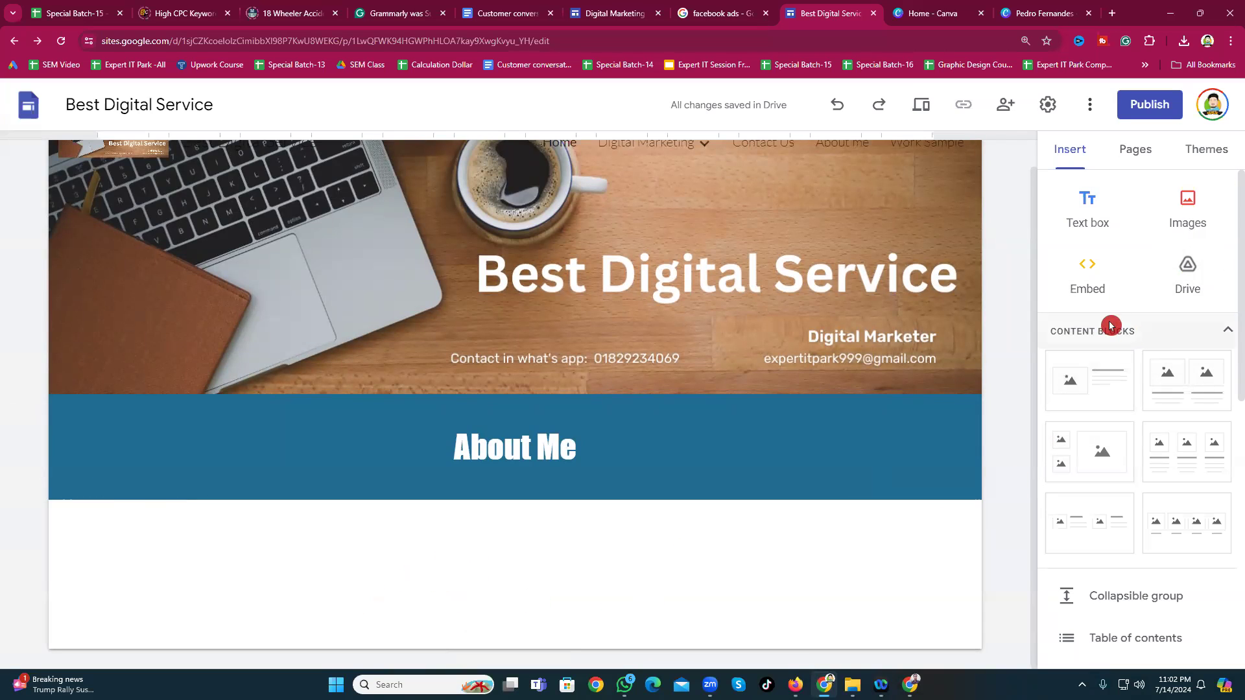
Step: Insert a three-image placeholder block, then delete that unwanted section
{"action": "scroll", "coordinate": [1114, 378], "scroll_direction": "down", "scroll_amount": 1}
{"action": "scroll", "coordinate": [1113, 378], "scroll_direction": "down", "scroll_amount": 2}
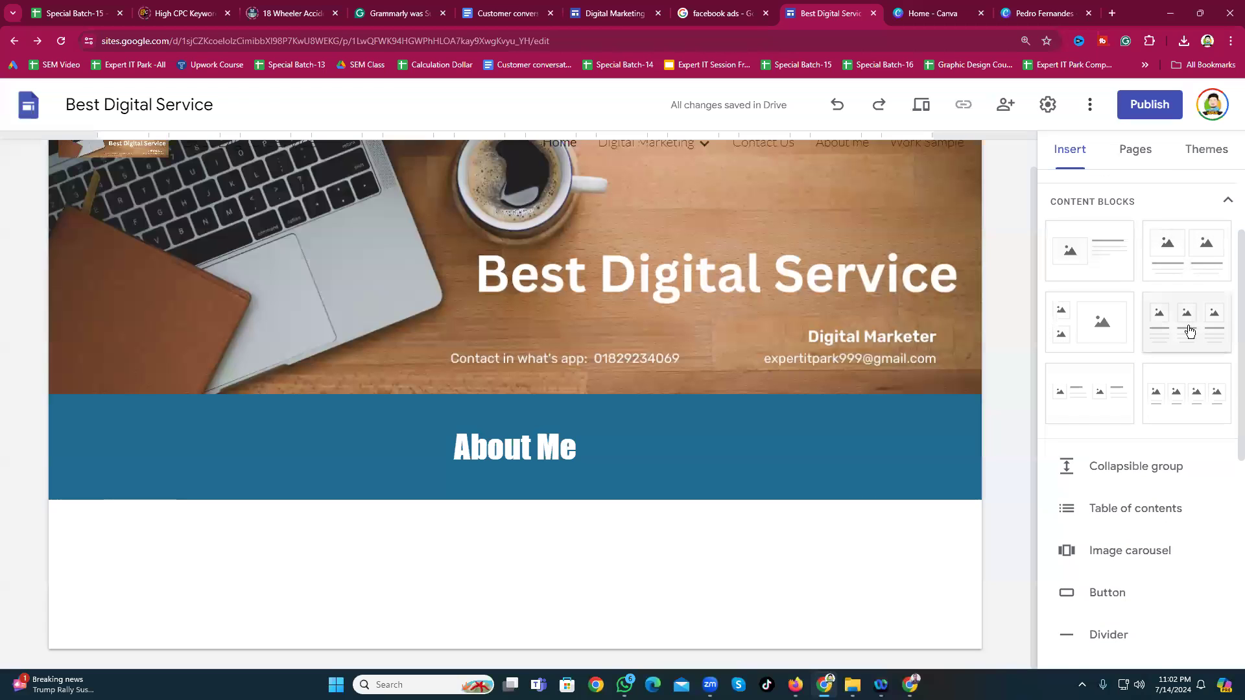
{"action": "left_click", "coordinate": [1083, 337]}
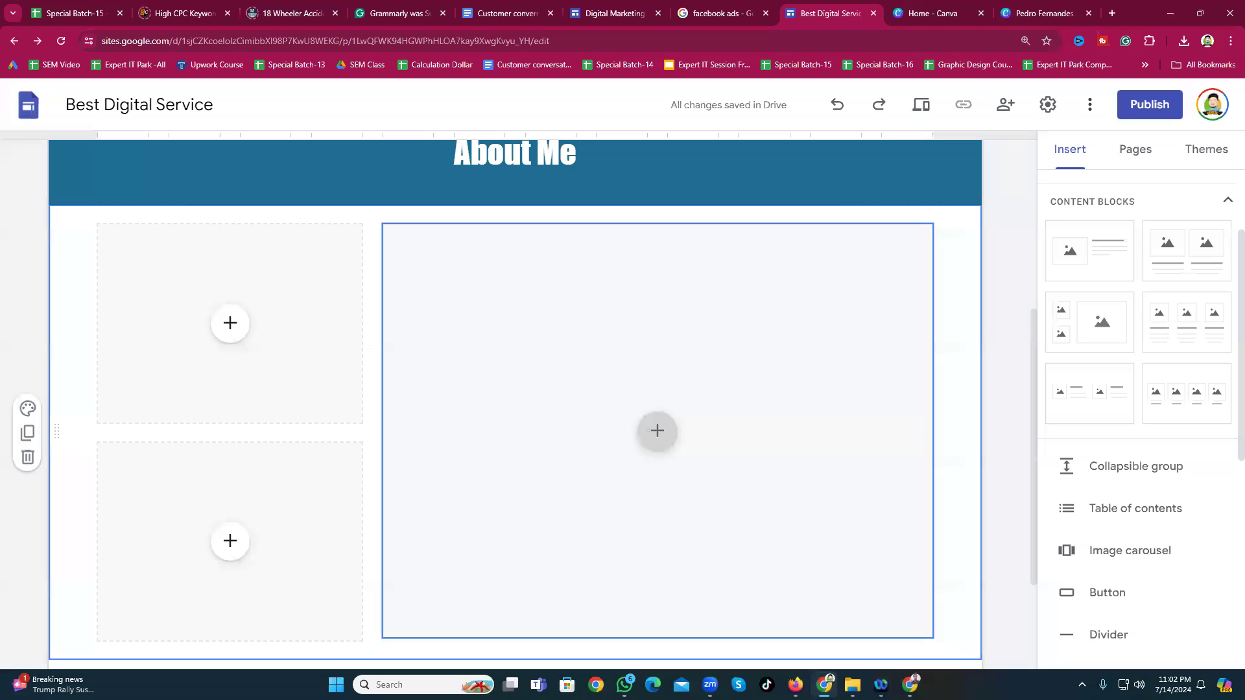
{"action": "scroll", "coordinate": [244, 472], "scroll_direction": "up", "scroll_amount": 2}
{"action": "scroll", "coordinate": [622, 511], "scroll_direction": "down", "scroll_amount": 2}
{"action": "left_click", "coordinate": [27, 458]}
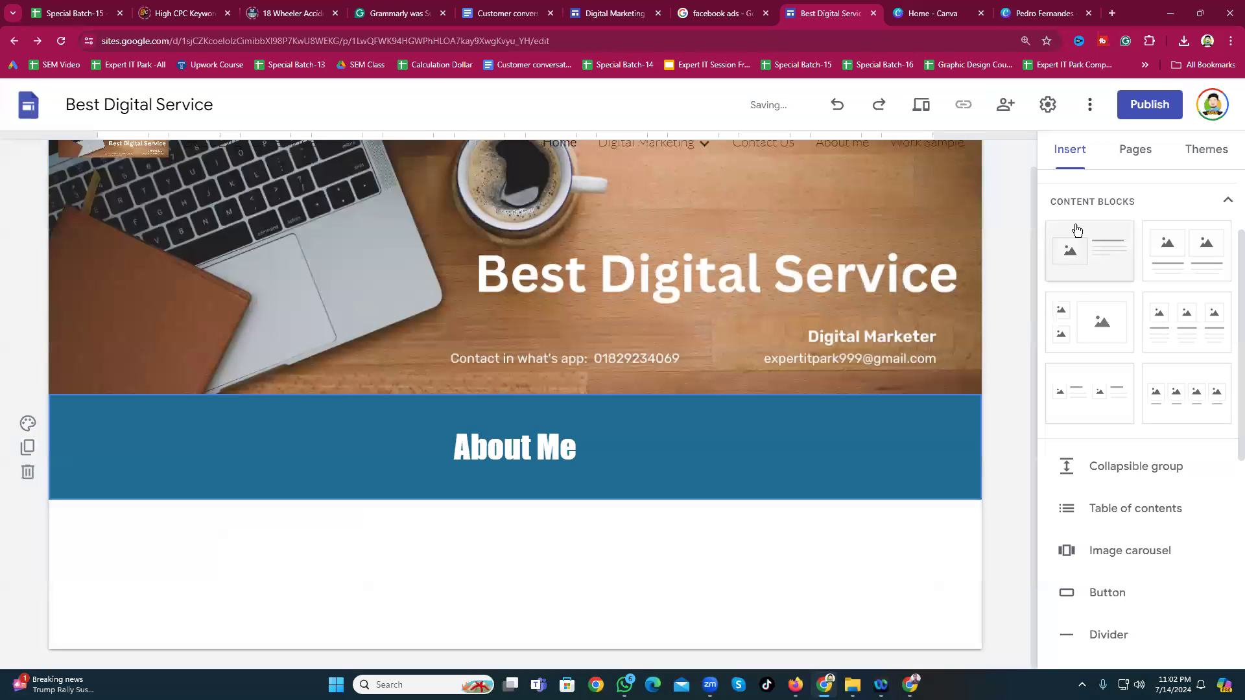
Step: Add an image-beside-text block below About Me and bring up its image options
{"action": "left_click", "coordinate": [1086, 264]}
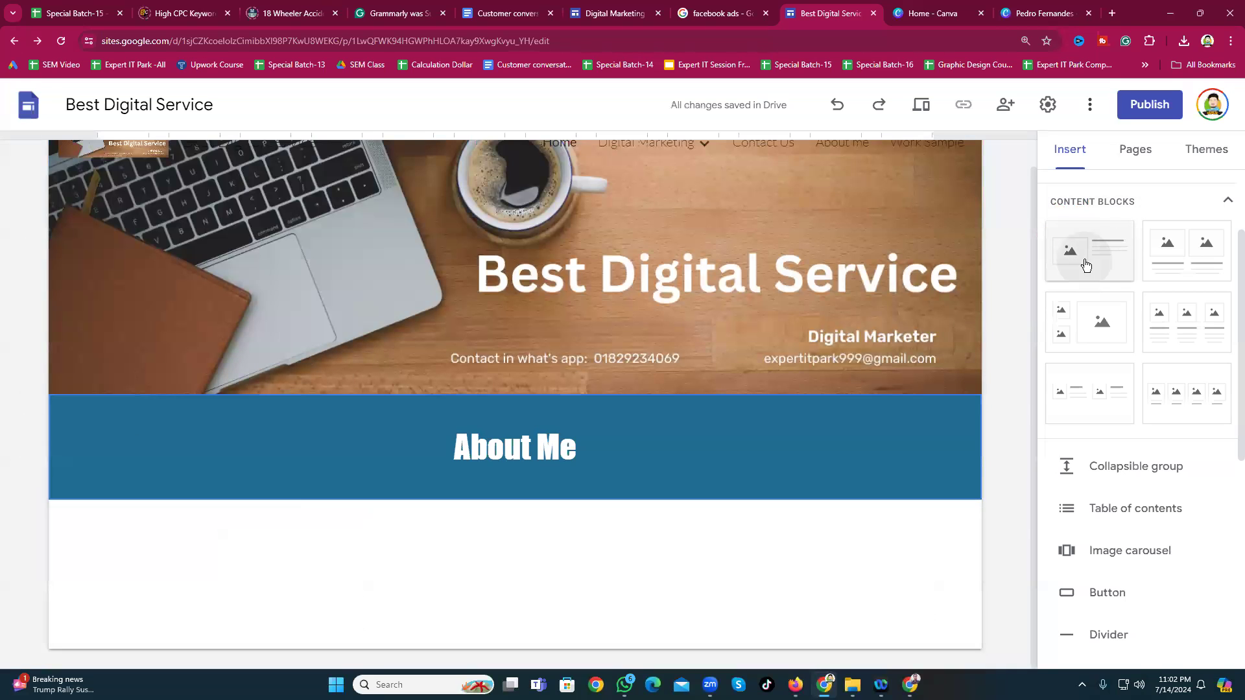
{"action": "left_click", "coordinate": [478, 354]}
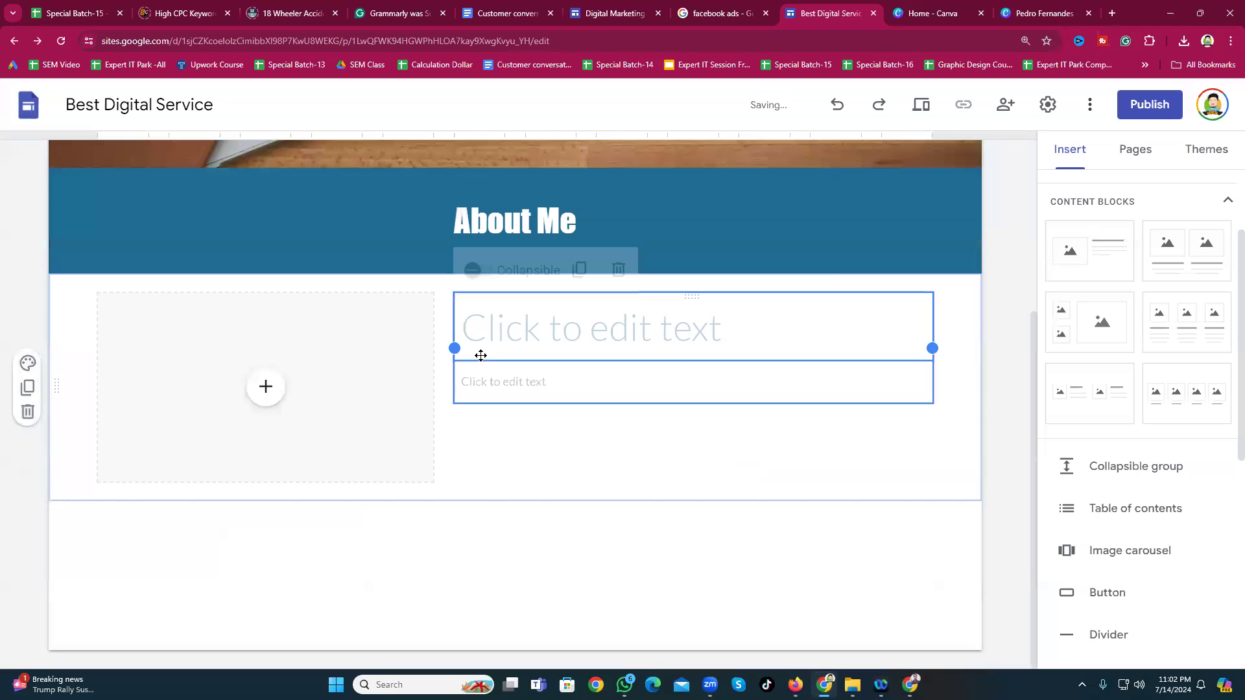
{"action": "left_click", "coordinate": [441, 423]}
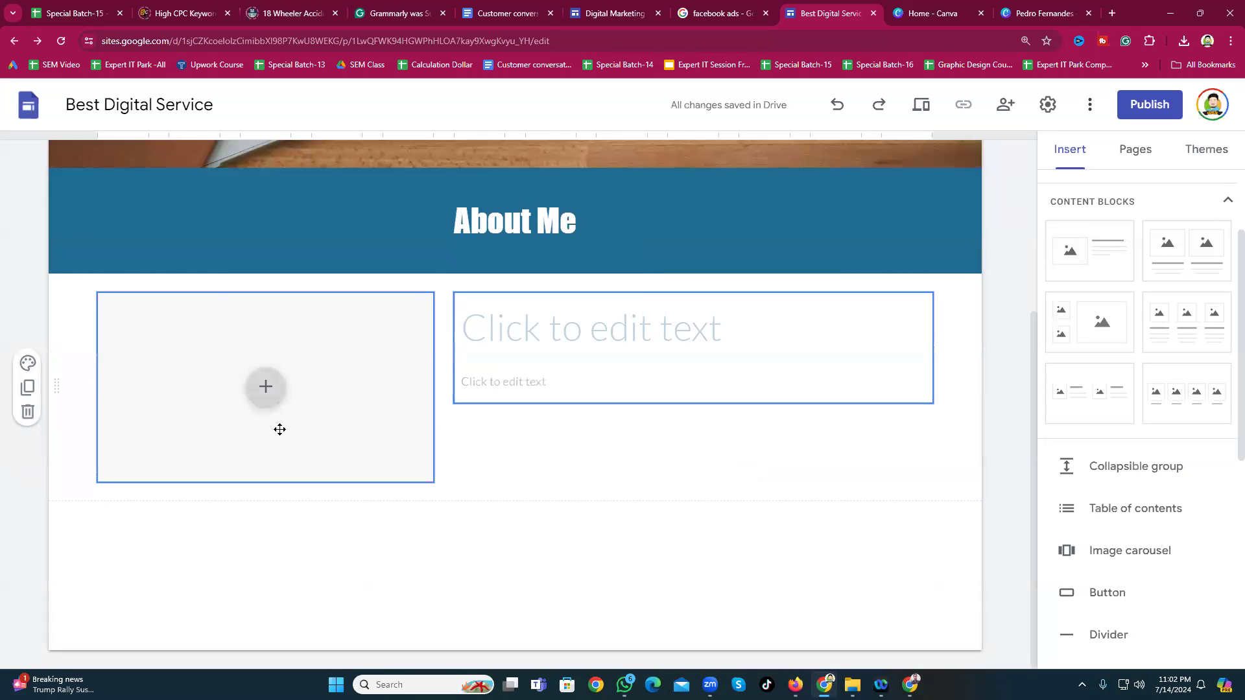
{"action": "left_click", "coordinate": [264, 392]}
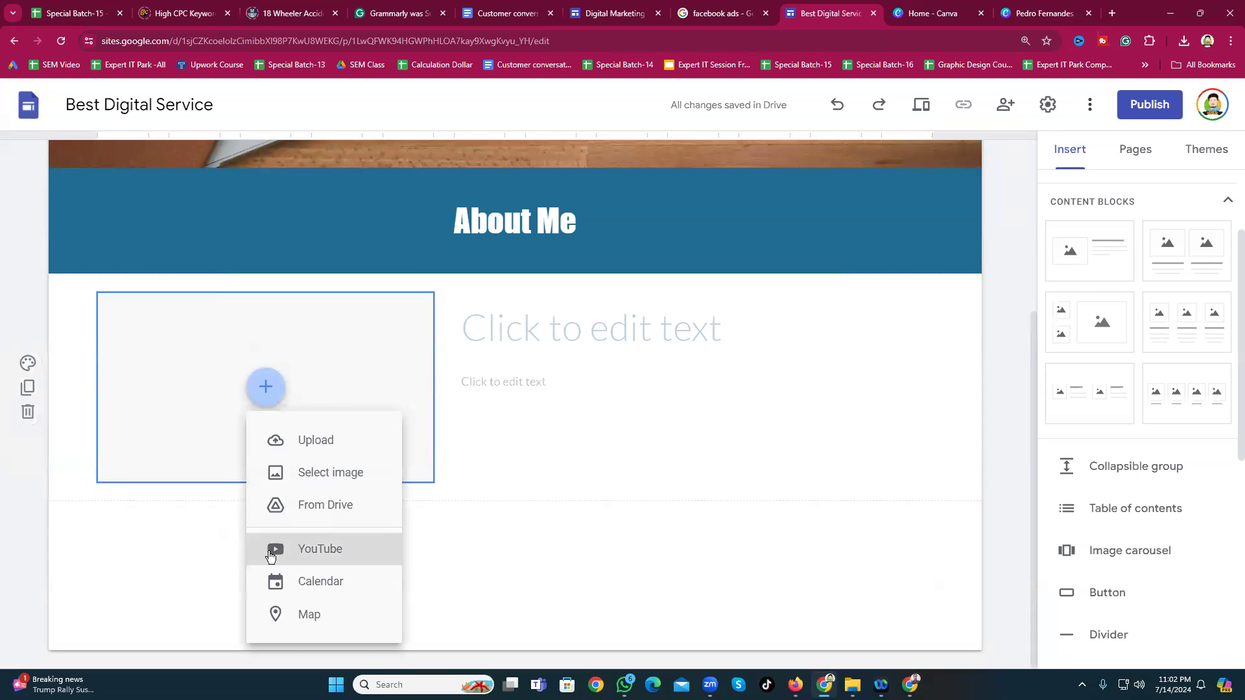
Step: Upload image file 1, the Facebook Instagram Ads Campaign Expert banner, into the block
{"action": "left_click", "coordinate": [302, 443]}
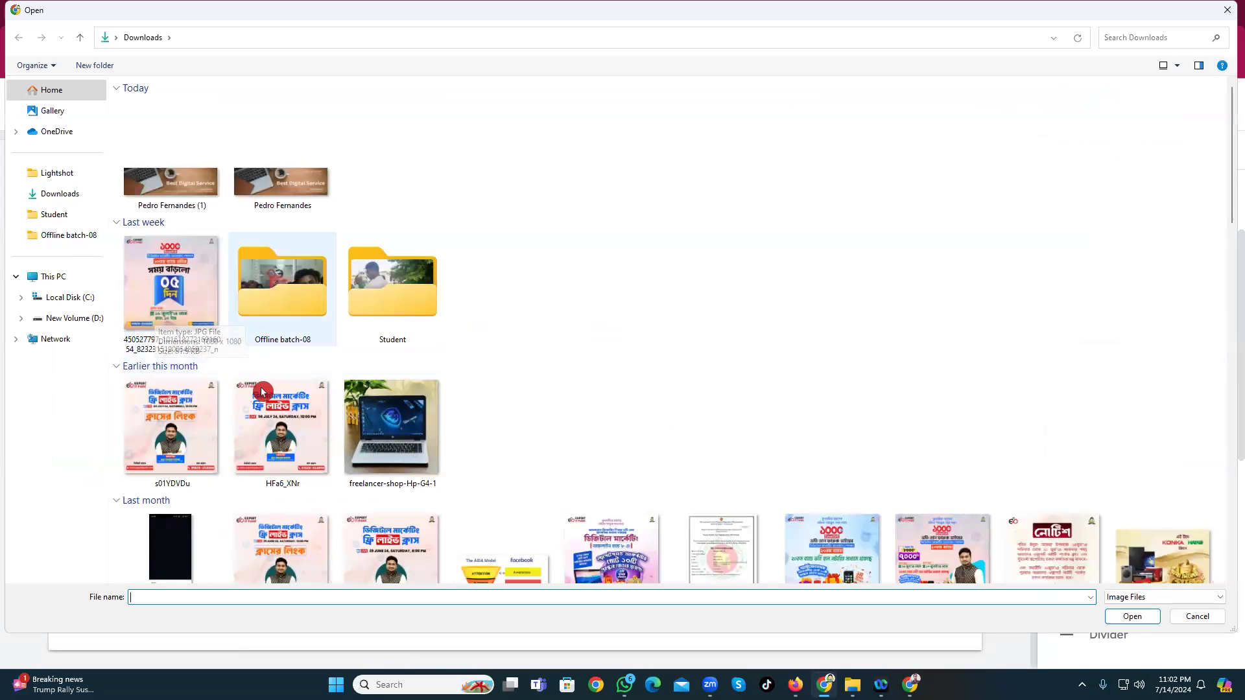
{"action": "scroll", "coordinate": [536, 494], "scroll_direction": "down", "scroll_amount": 10}
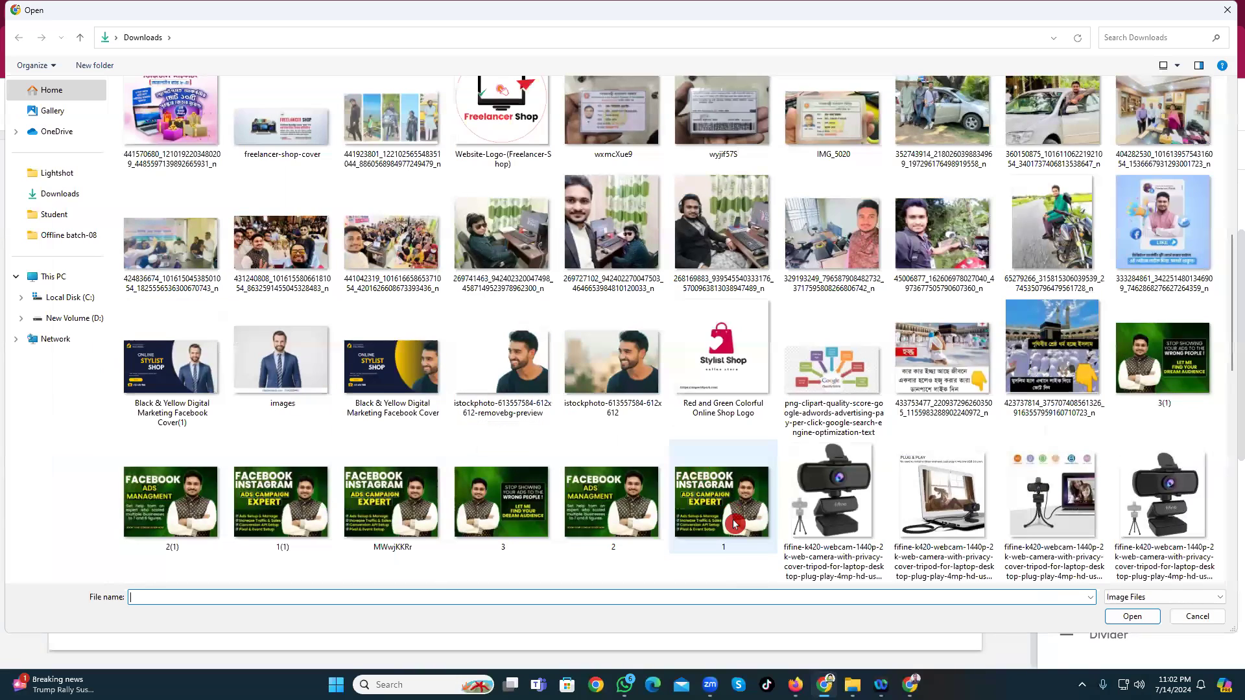
{"action": "left_click", "coordinate": [712, 521]}
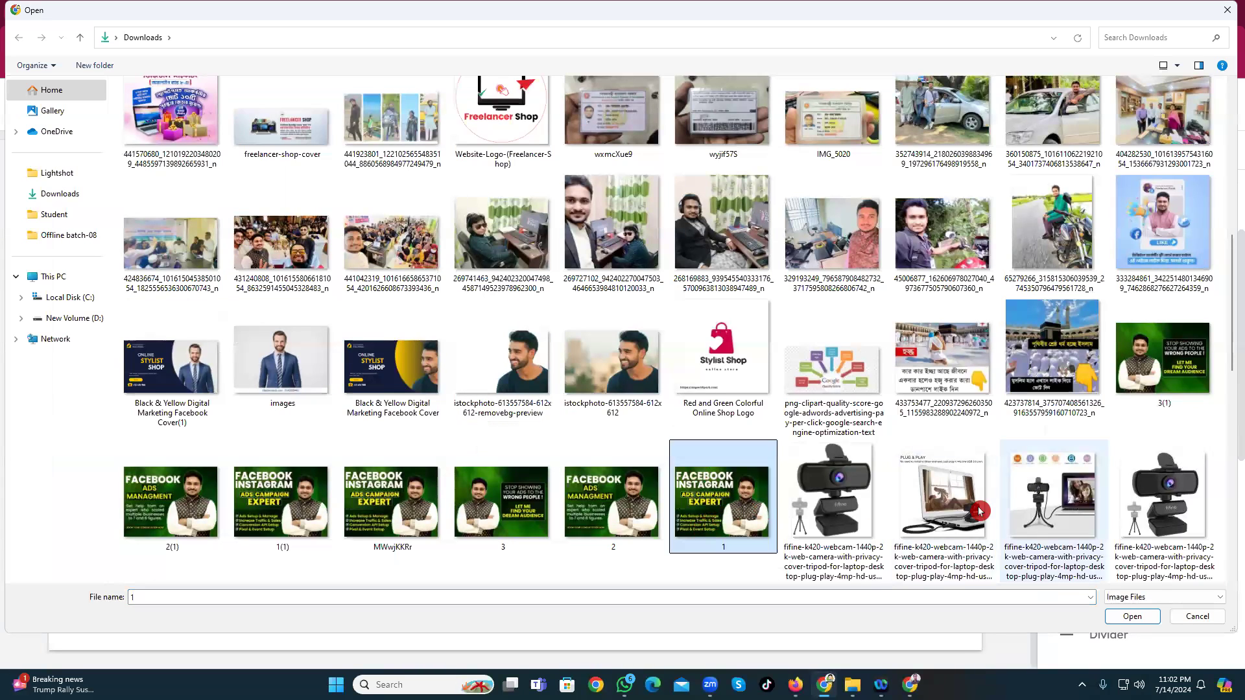
{"action": "left_click", "coordinate": [1133, 616]}
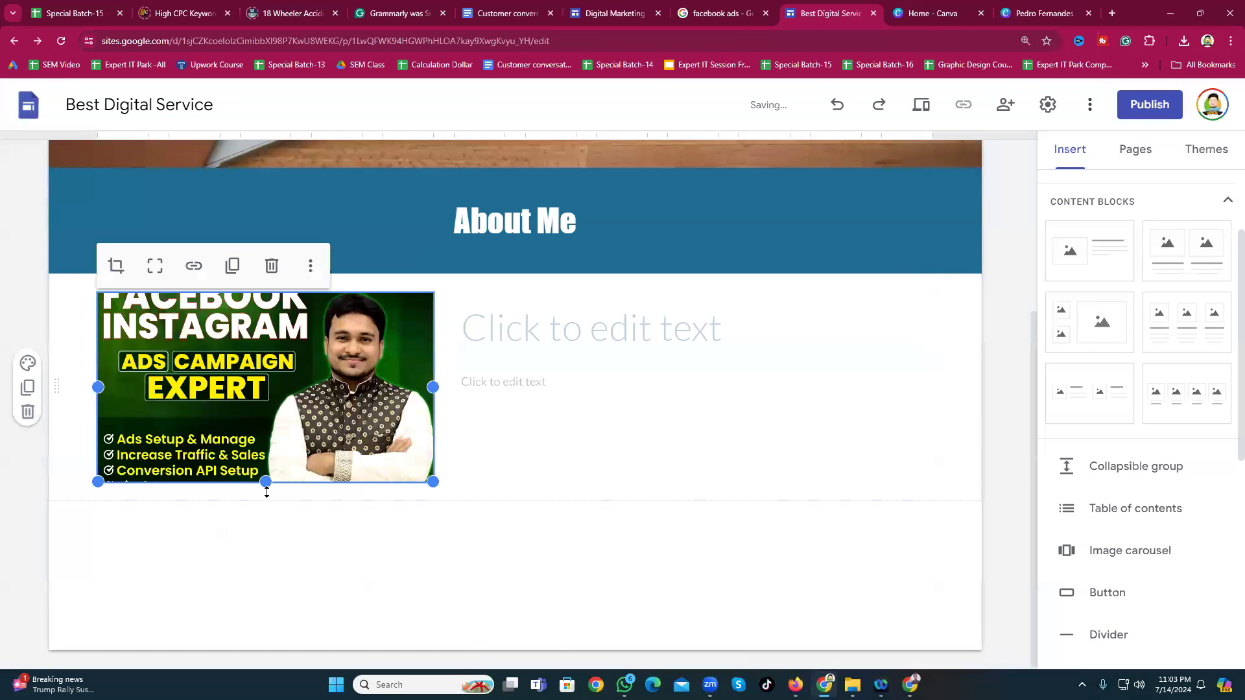
Step: Enlarge the inserted image slightly and start editing the text beside it
{"action": "left_click_drag", "start_coordinate": [432, 482], "coordinate": [464, 570]}
{"action": "left_click", "coordinate": [519, 415]}
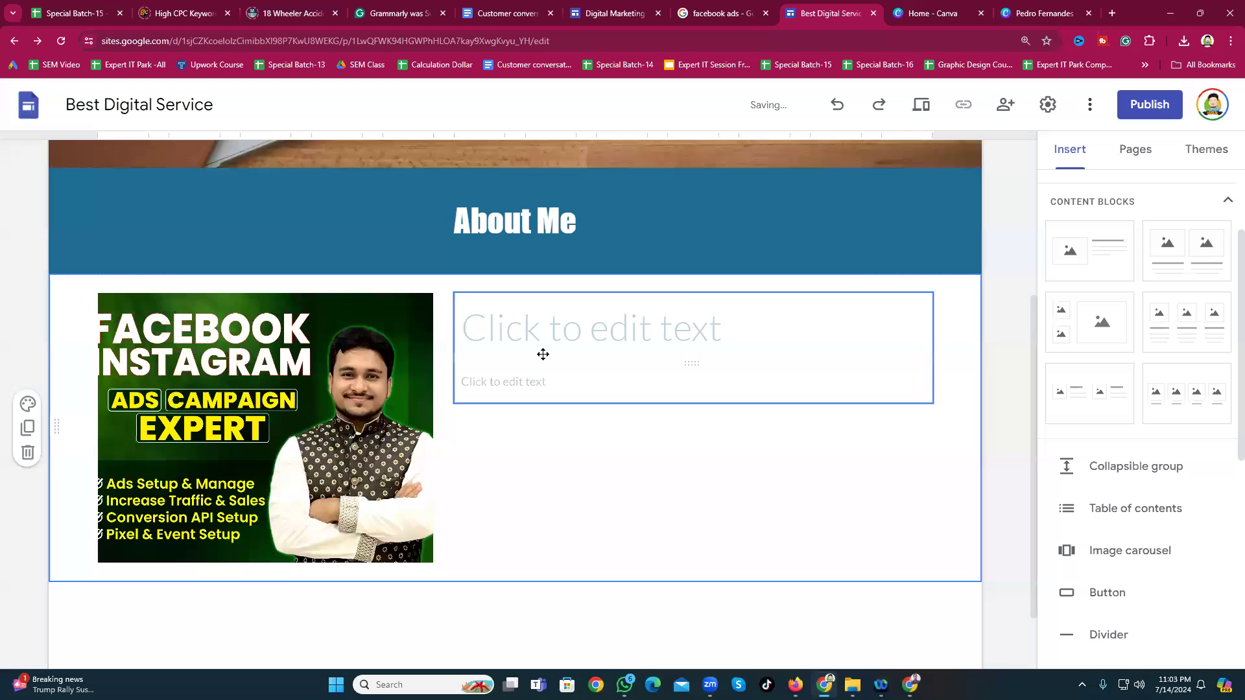
{"action": "left_click", "coordinate": [528, 389]}
Step: Copy the introduction and My target paragraphs from the Digital Marketing site, then return
{"action": "left_click", "coordinate": [616, 492]}
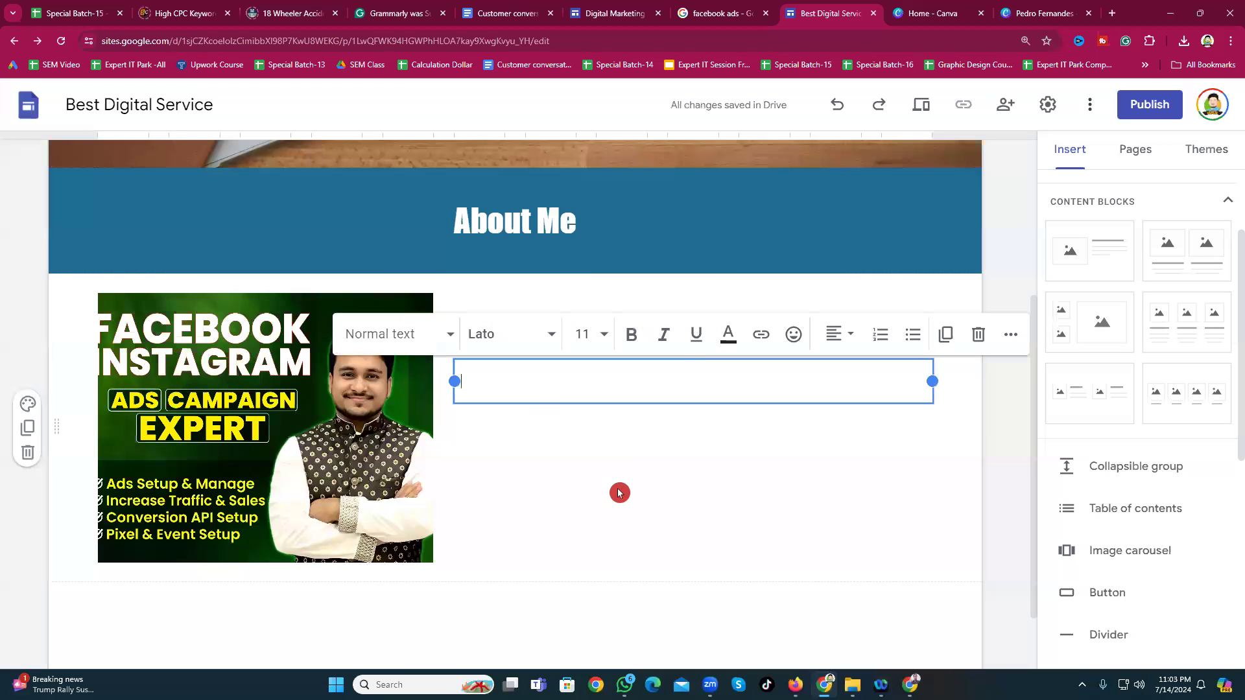
{"action": "left_click", "coordinate": [566, 343]}
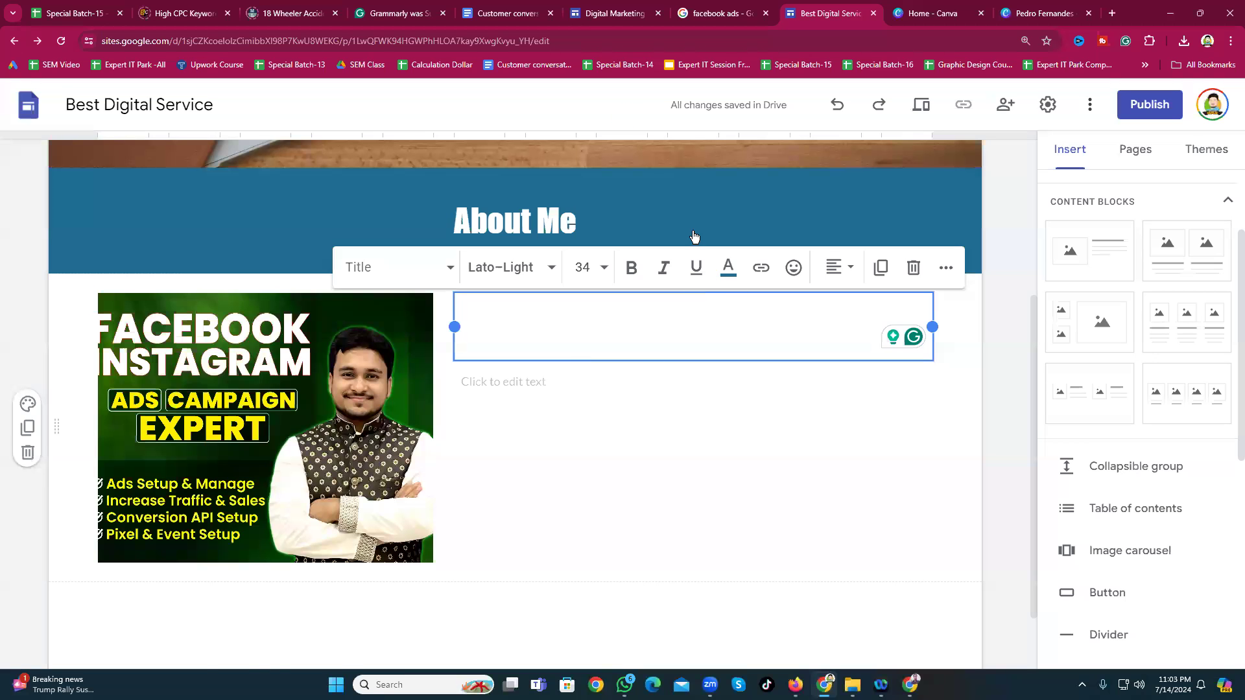
{"action": "left_click", "coordinate": [613, 13]}
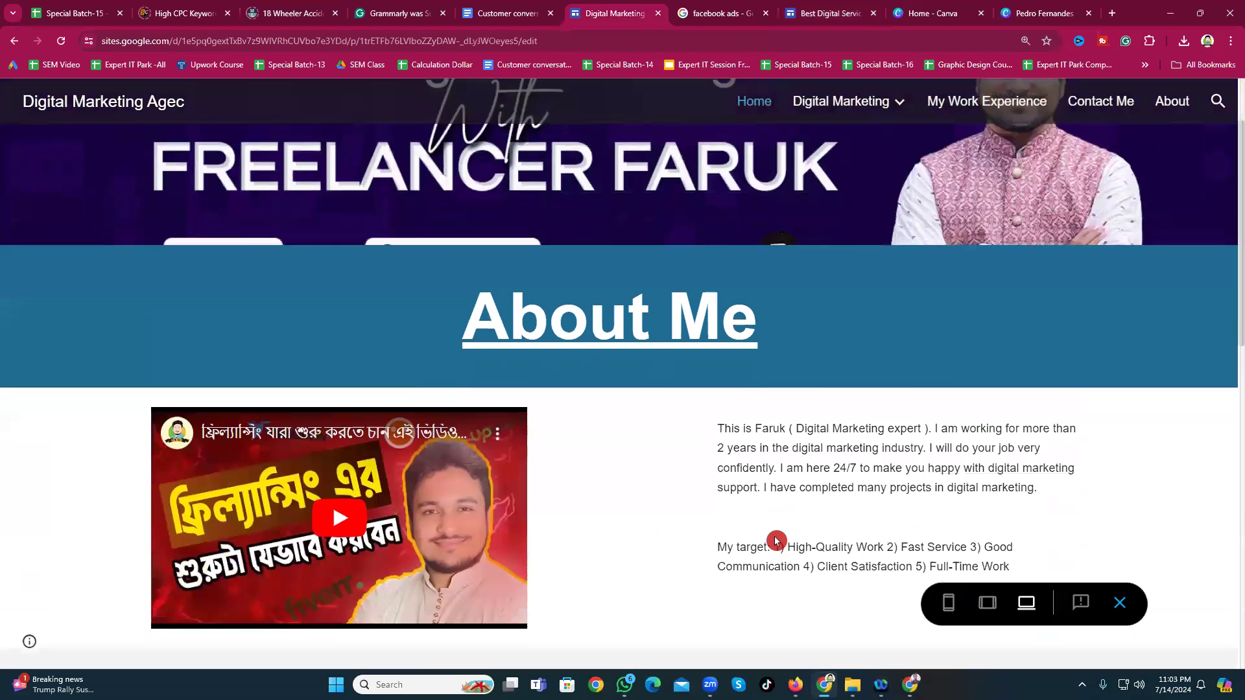
{"action": "scroll", "coordinate": [774, 449], "scroll_direction": "down", "scroll_amount": 1}
{"action": "triple_click", "coordinate": [774, 448]}
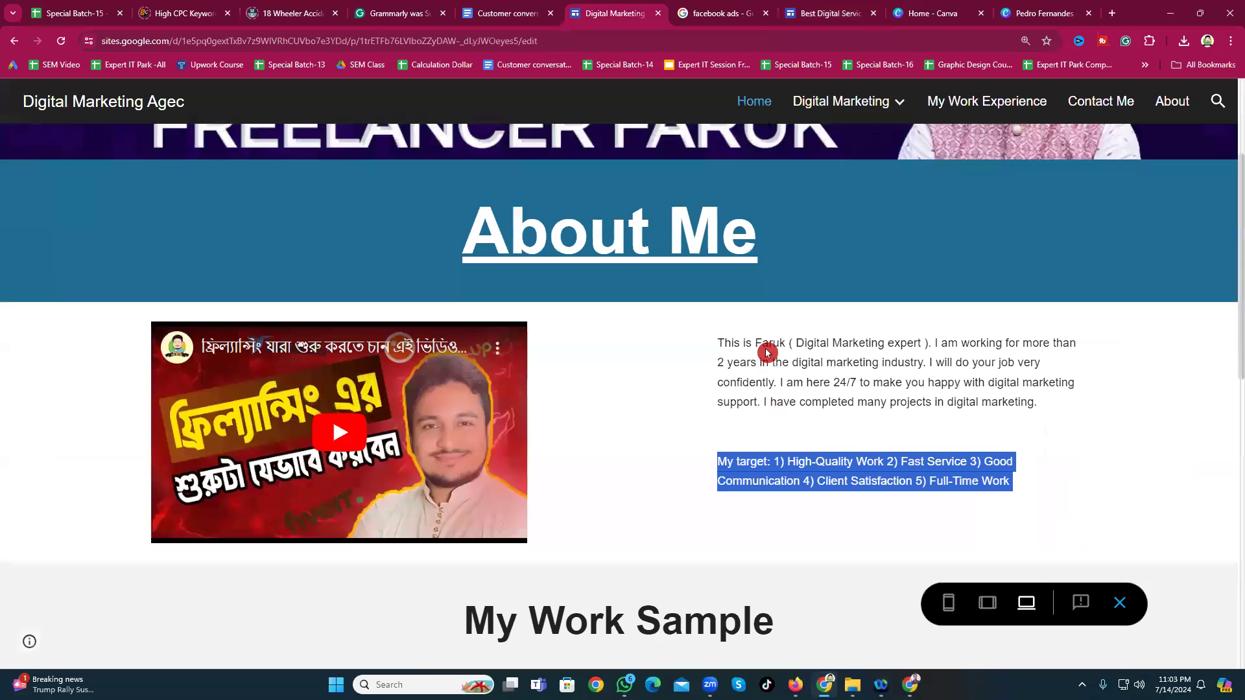
{"action": "key", "text": "ctrl+a"}
{"action": "left_click", "coordinate": [794, 395]}
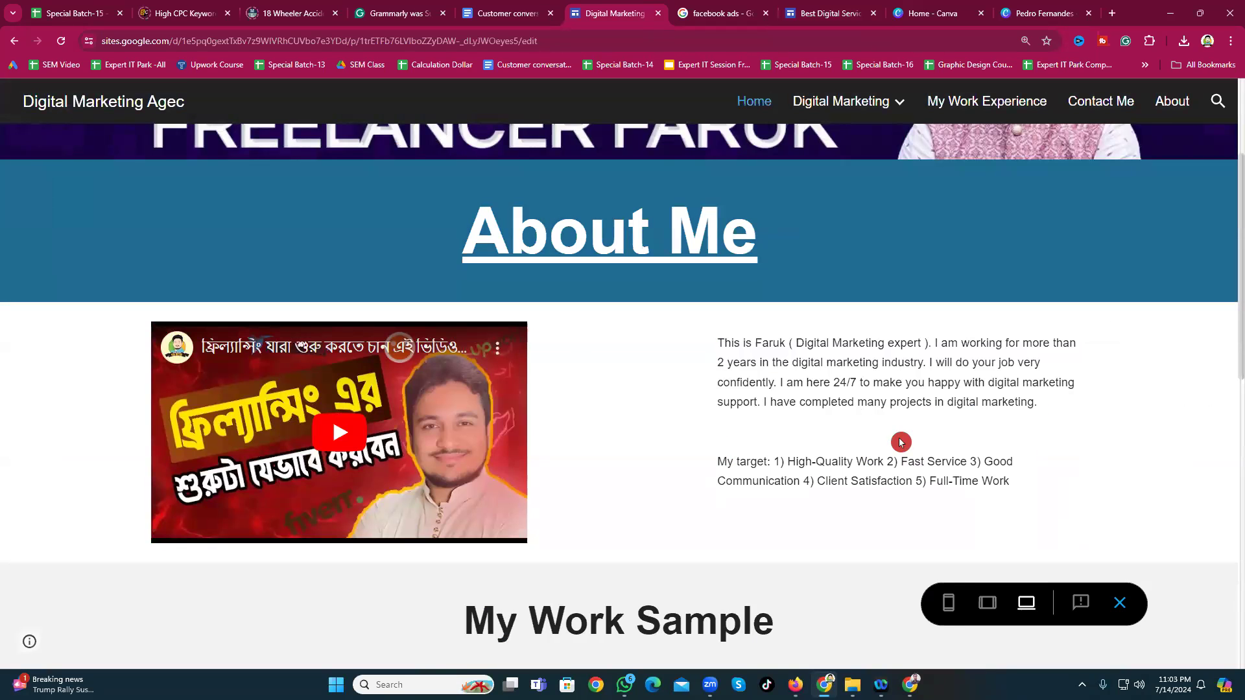
{"action": "left_click_drag", "start_coordinate": [1037, 481], "coordinate": [697, 342]}
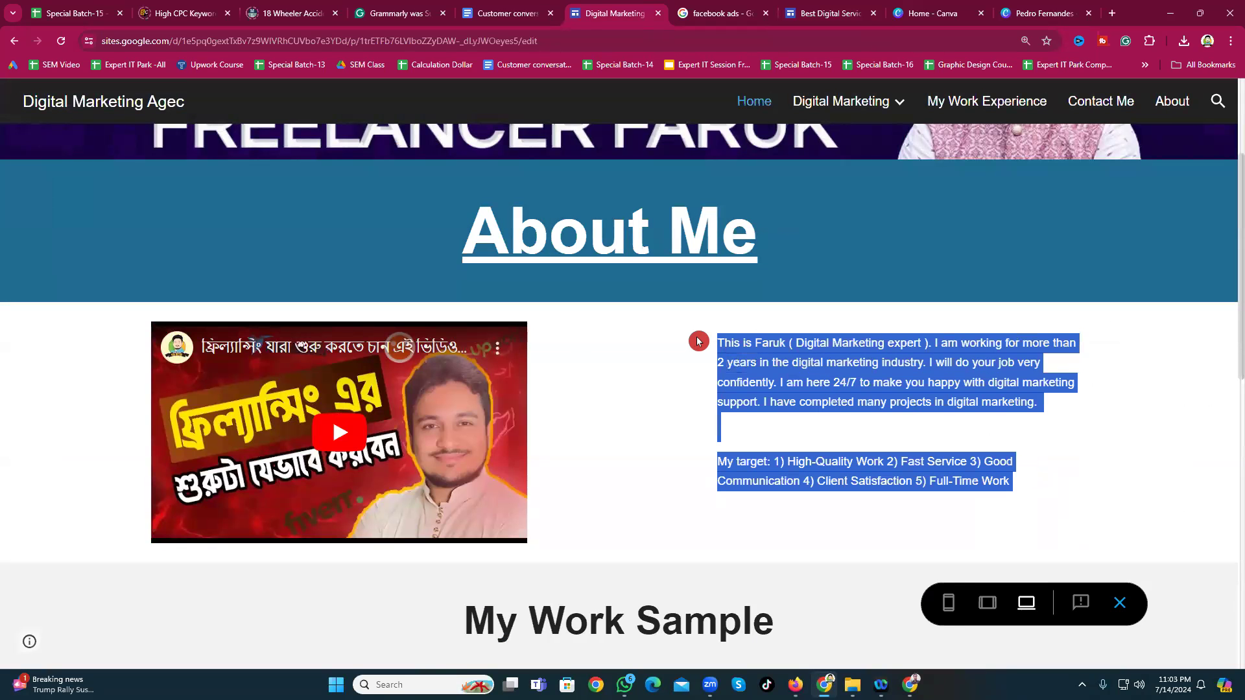
{"action": "right_click", "coordinate": [740, 352]}
{"action": "left_click", "coordinate": [781, 362]}
{"action": "left_click", "coordinate": [818, 14]}
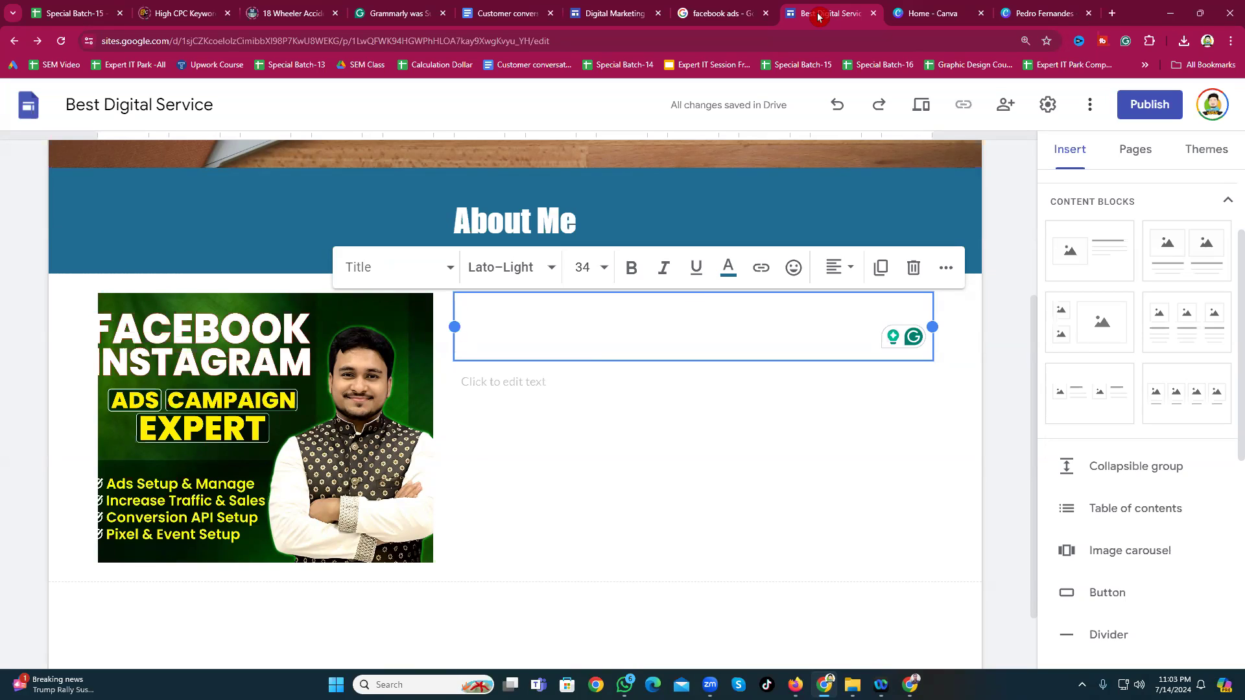
Step: Paste the copied introduction and My target paragraphs into the text box beside the image
{"action": "key", "text": "ctrl+v"}
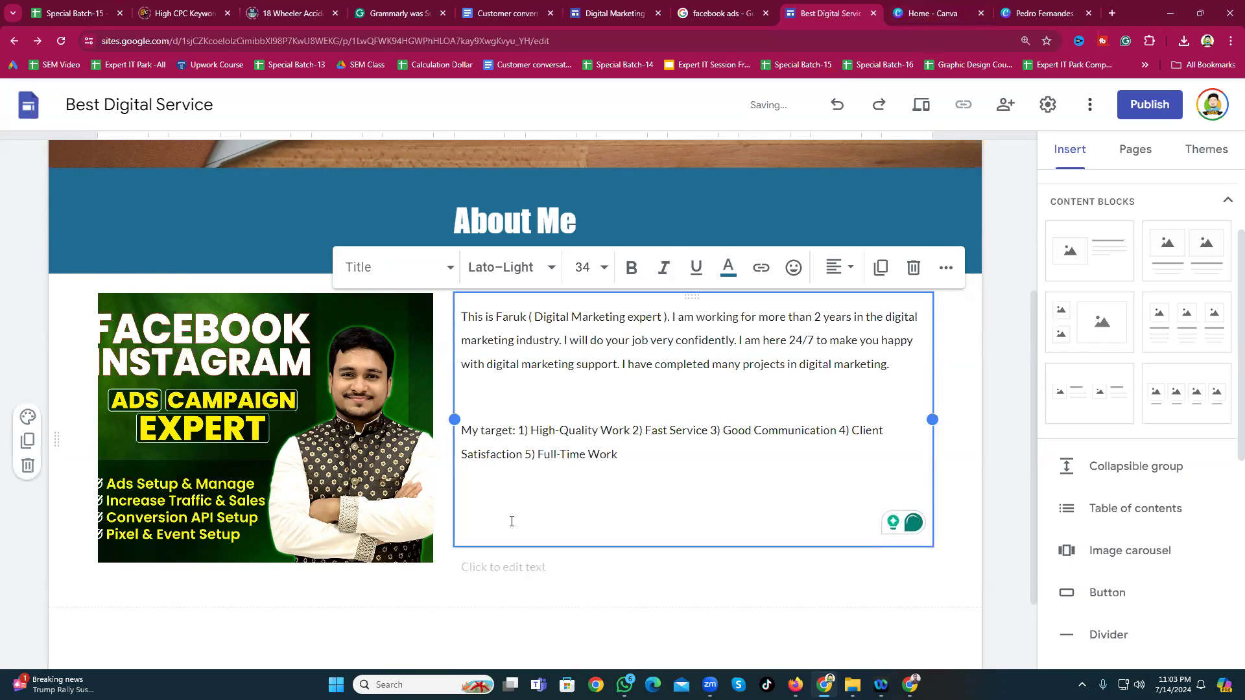
{"action": "left_click", "coordinate": [61, 345]}
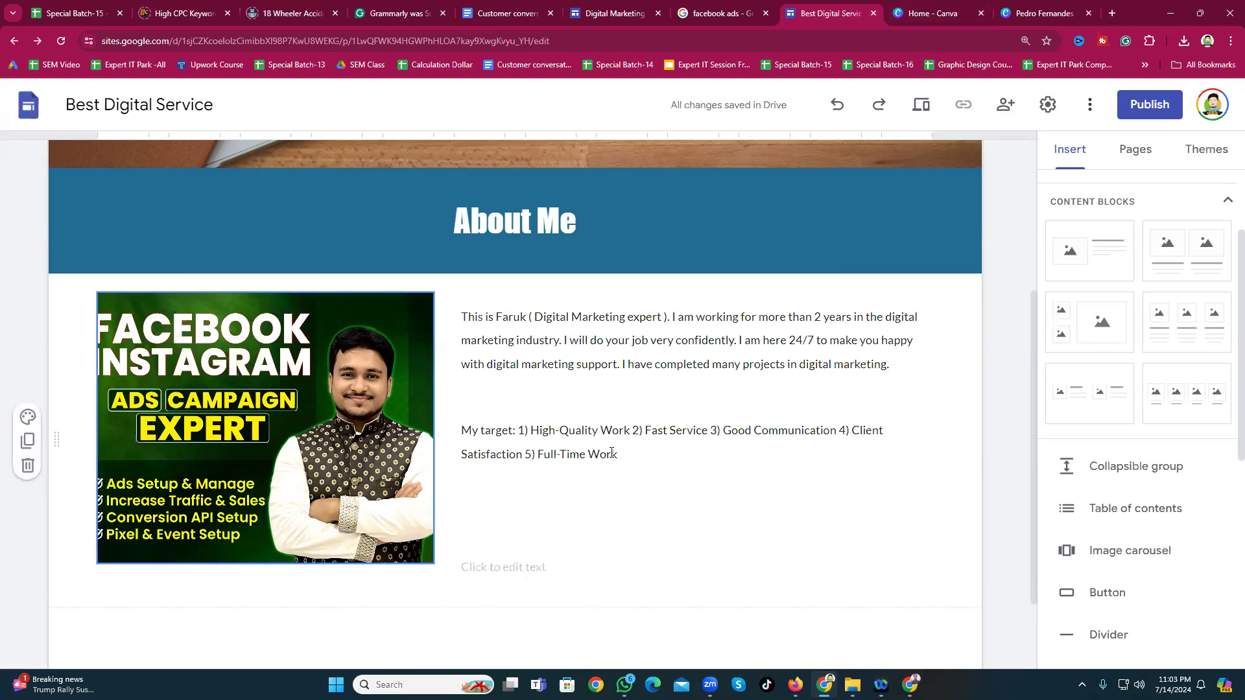
{"action": "left_click", "coordinate": [628, 522]}
{"action": "left_click", "coordinate": [506, 507]}
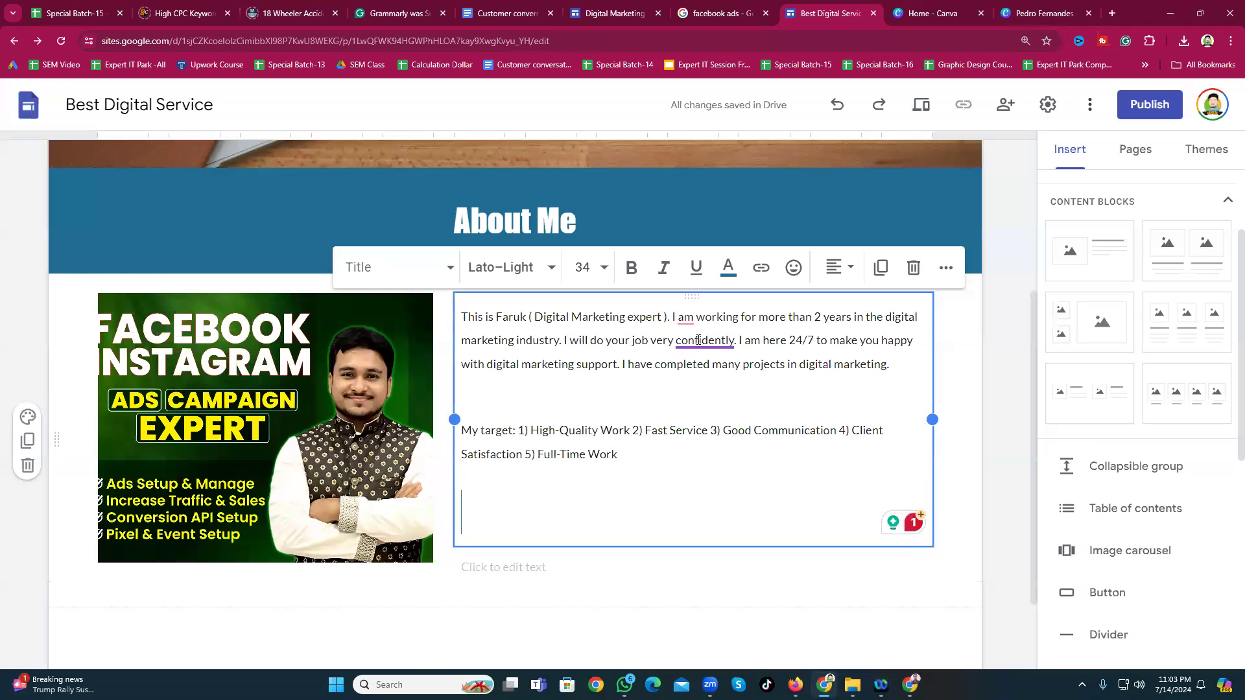
Step: Accept Grammarly's edits: 'well', 'have been', and the rephrased first sentence
{"action": "mouse_move", "coordinate": [683, 351]}
{"action": "left_click", "coordinate": [725, 418]}
{"action": "mouse_move", "coordinate": [688, 319]}
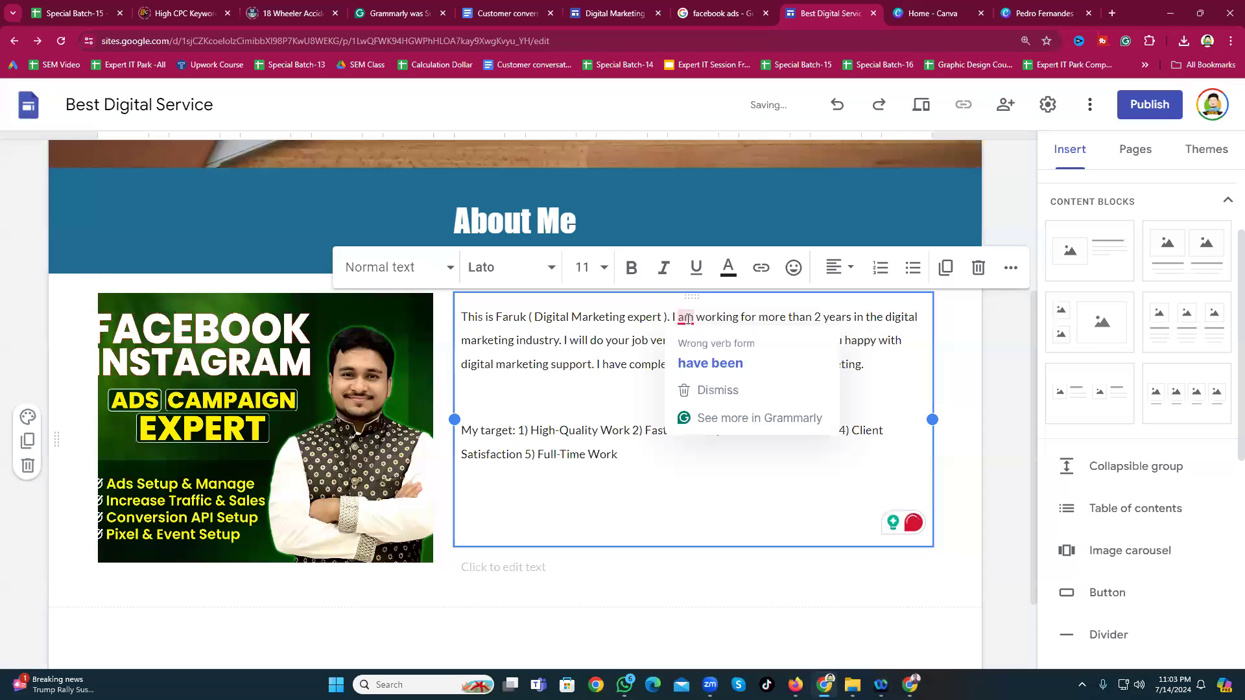
{"action": "left_click", "coordinate": [701, 354]}
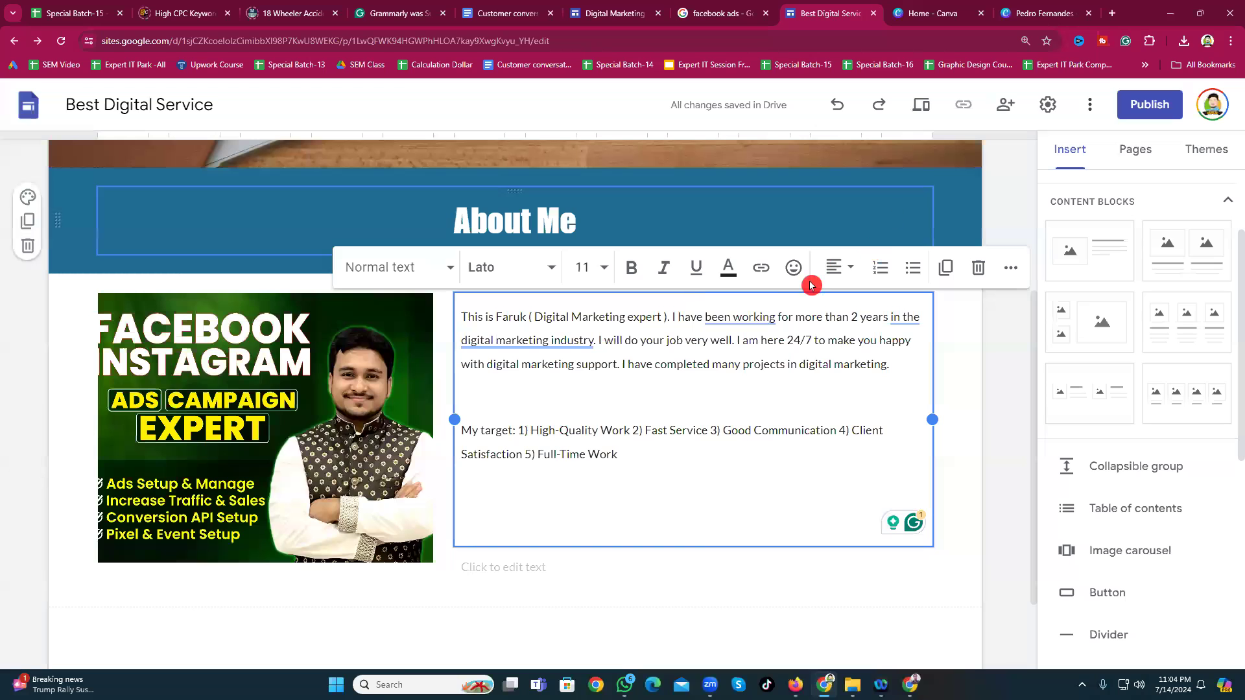
{"action": "mouse_move", "coordinate": [740, 318]}
{"action": "left_click", "coordinate": [772, 390]}
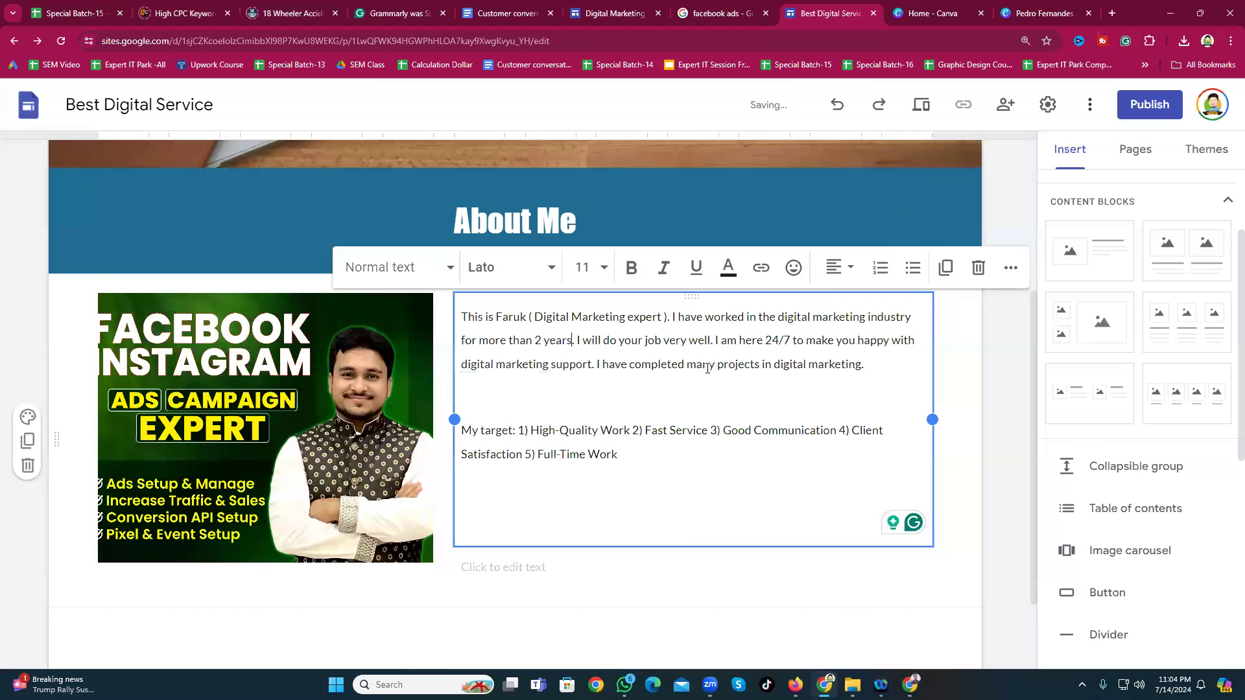
{"action": "scroll", "coordinate": [611, 420], "scroll_direction": "up", "scroll_amount": 3}
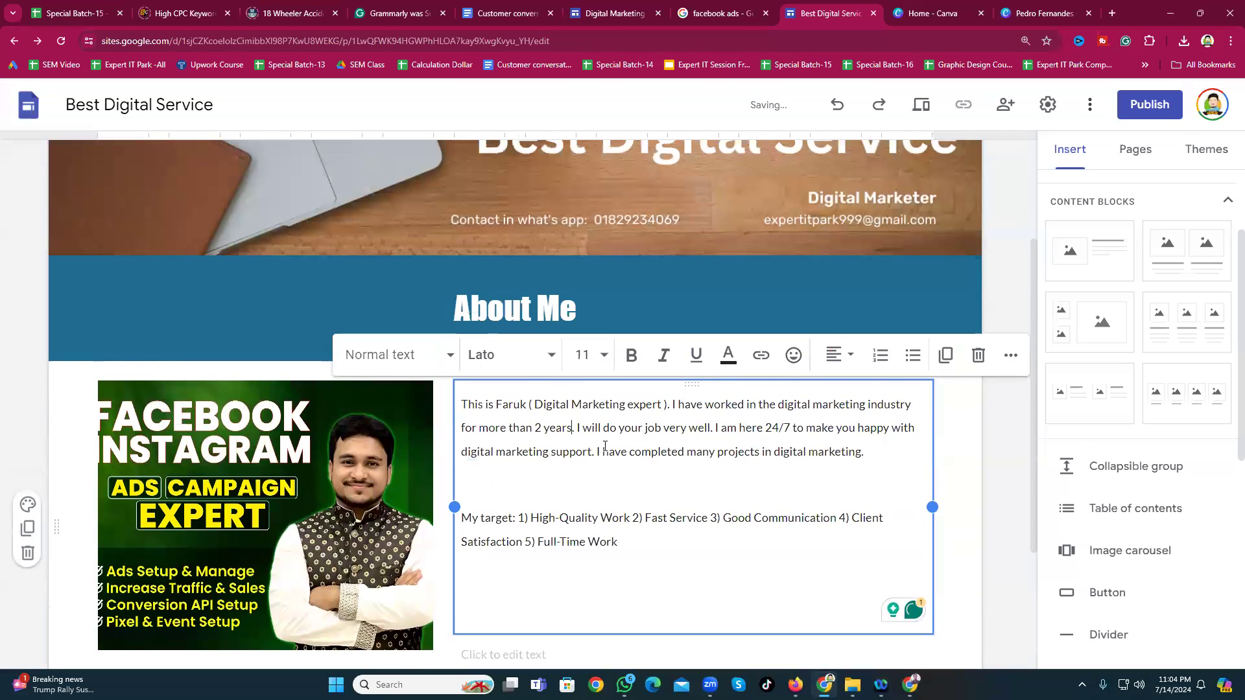
{"action": "scroll", "coordinate": [709, 477], "scroll_direction": "down", "scroll_amount": 2}
{"action": "left_click", "coordinate": [1006, 391]}
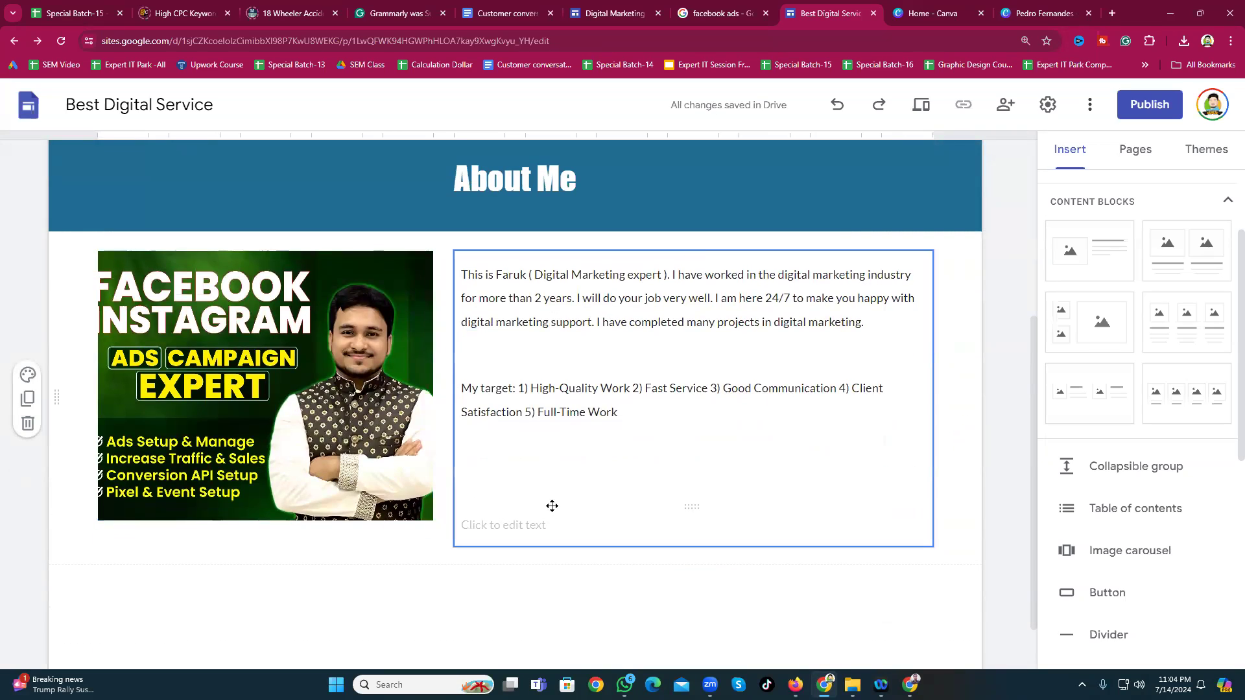
Step: Resize the ads banner image down and left, then set it to Fit so the whole banner shows
{"action": "left_click", "coordinate": [405, 453]}
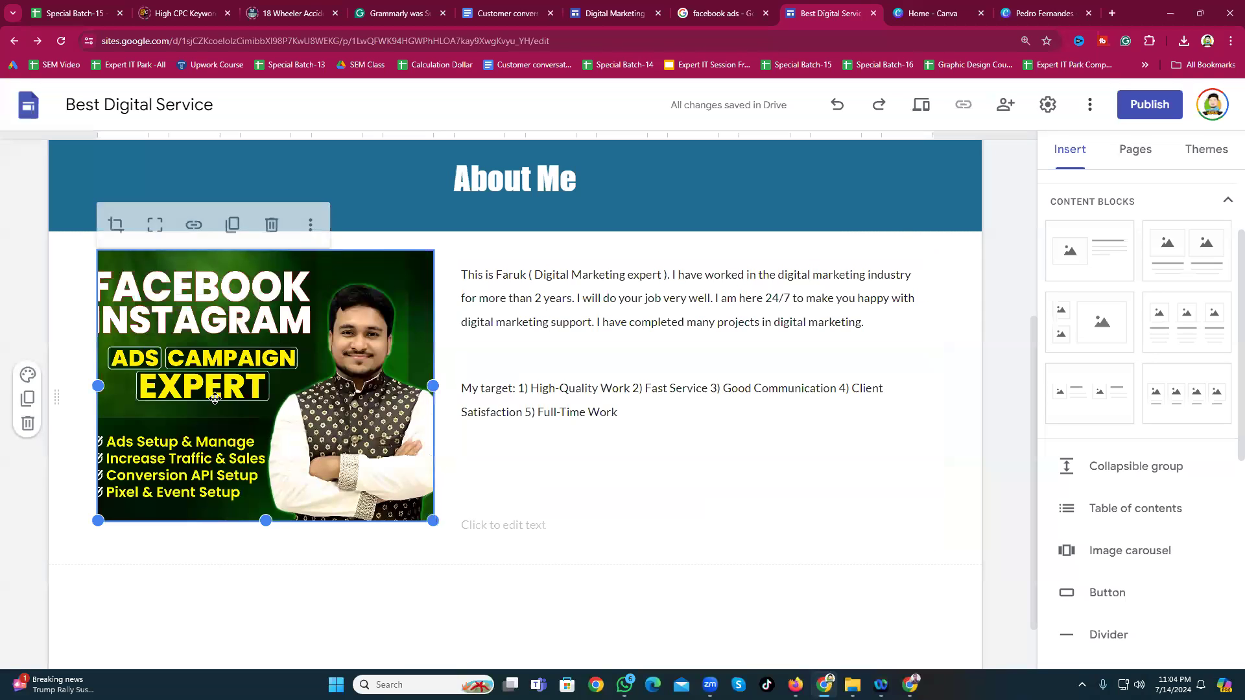
{"action": "left_click_drag", "start_coordinate": [97, 520], "coordinate": [9, 581]}
{"action": "left_click_drag", "start_coordinate": [98, 579], "coordinate": [3, 610]}
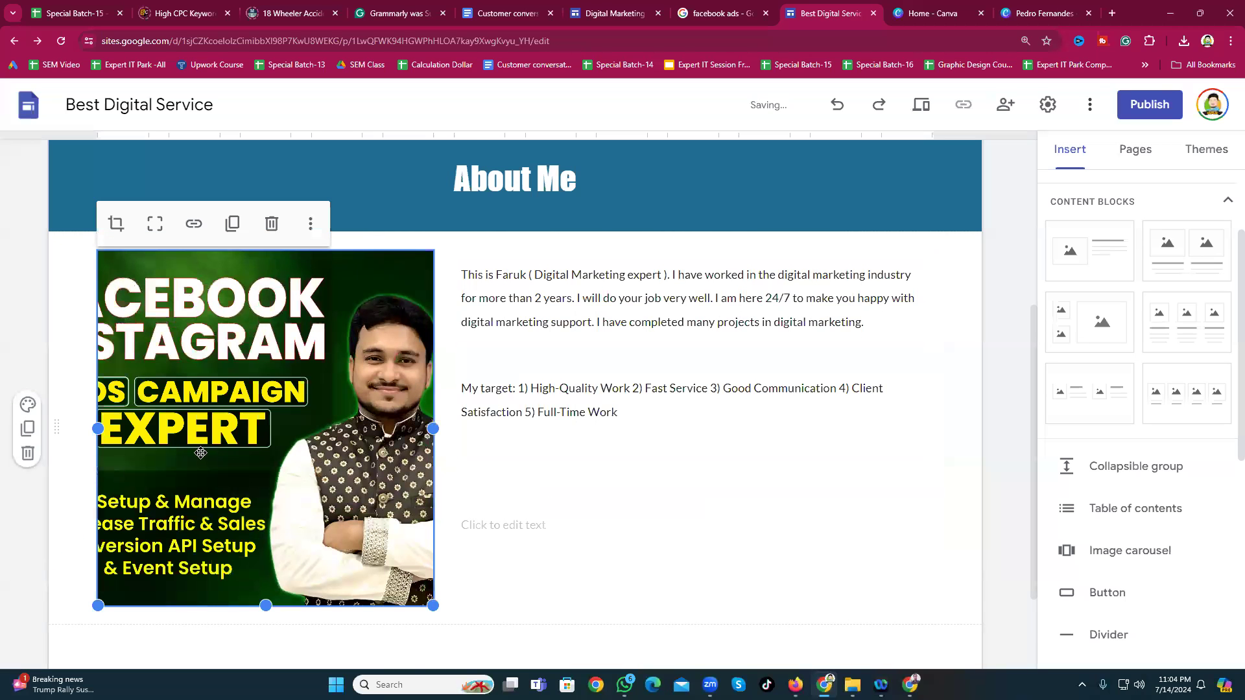
{"action": "scroll", "coordinate": [201, 454], "scroll_direction": "down", "scroll_amount": 2}
{"action": "scroll", "coordinate": [203, 453], "scroll_direction": "up", "scroll_amount": 2}
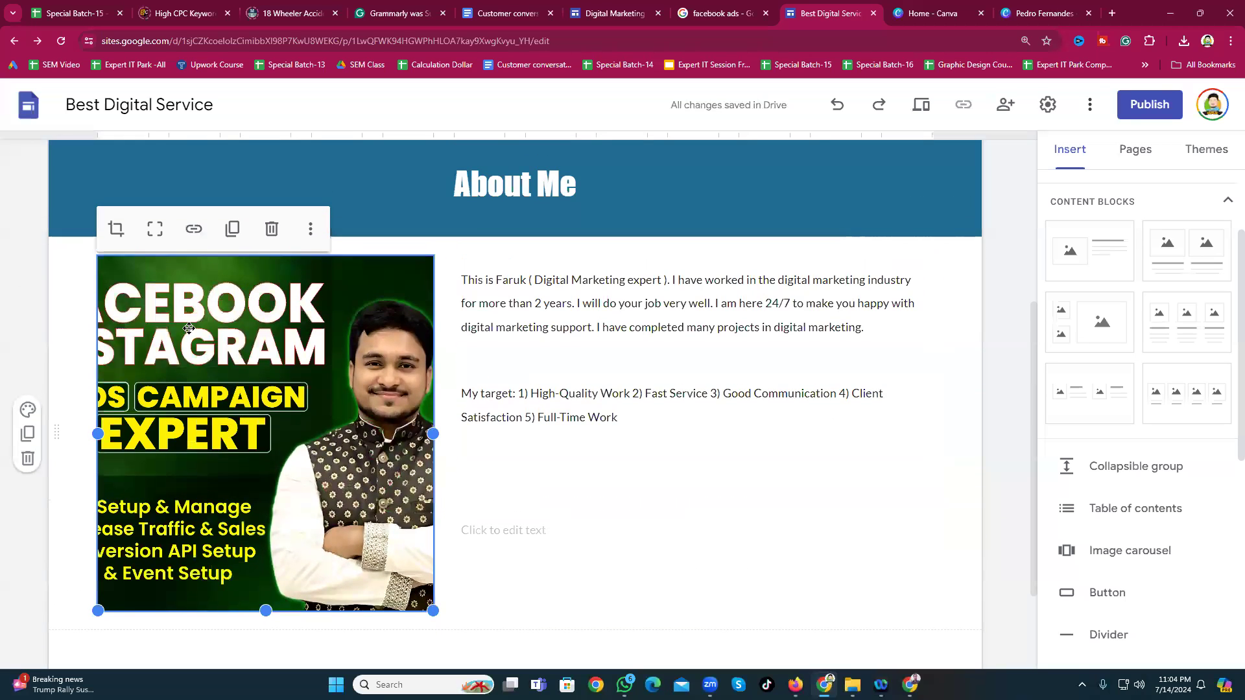
{"action": "left_click", "coordinate": [155, 229]}
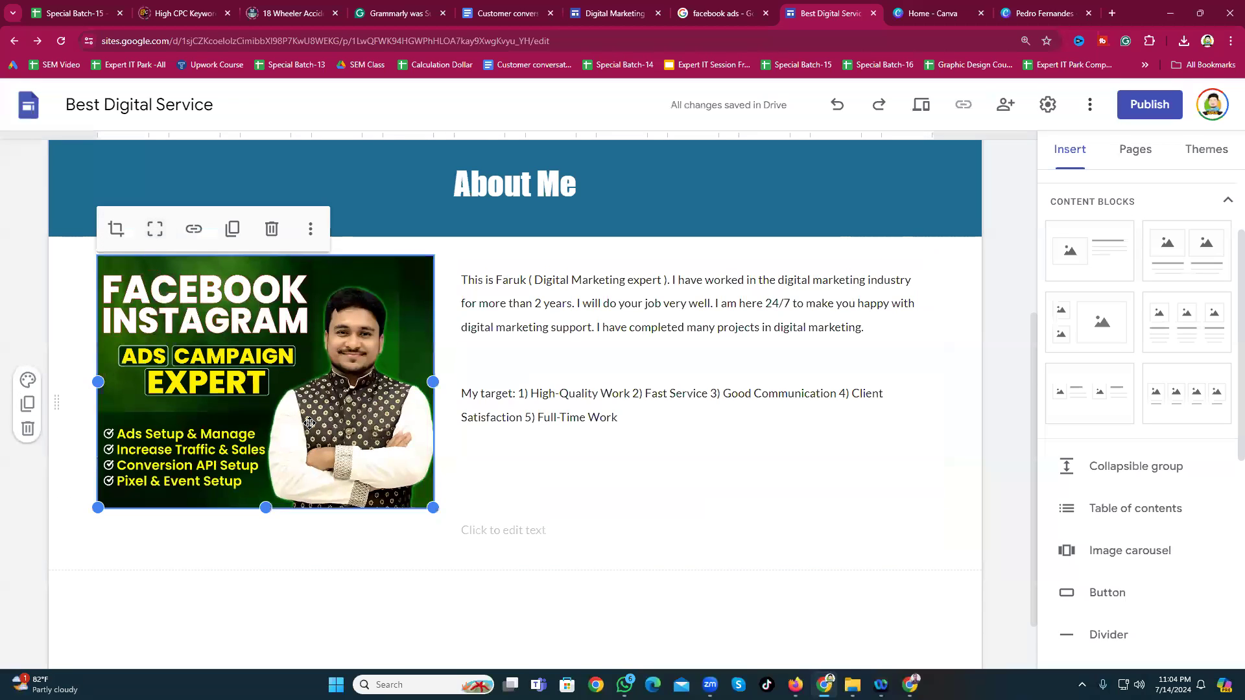
{"action": "left_click", "coordinate": [314, 589]}
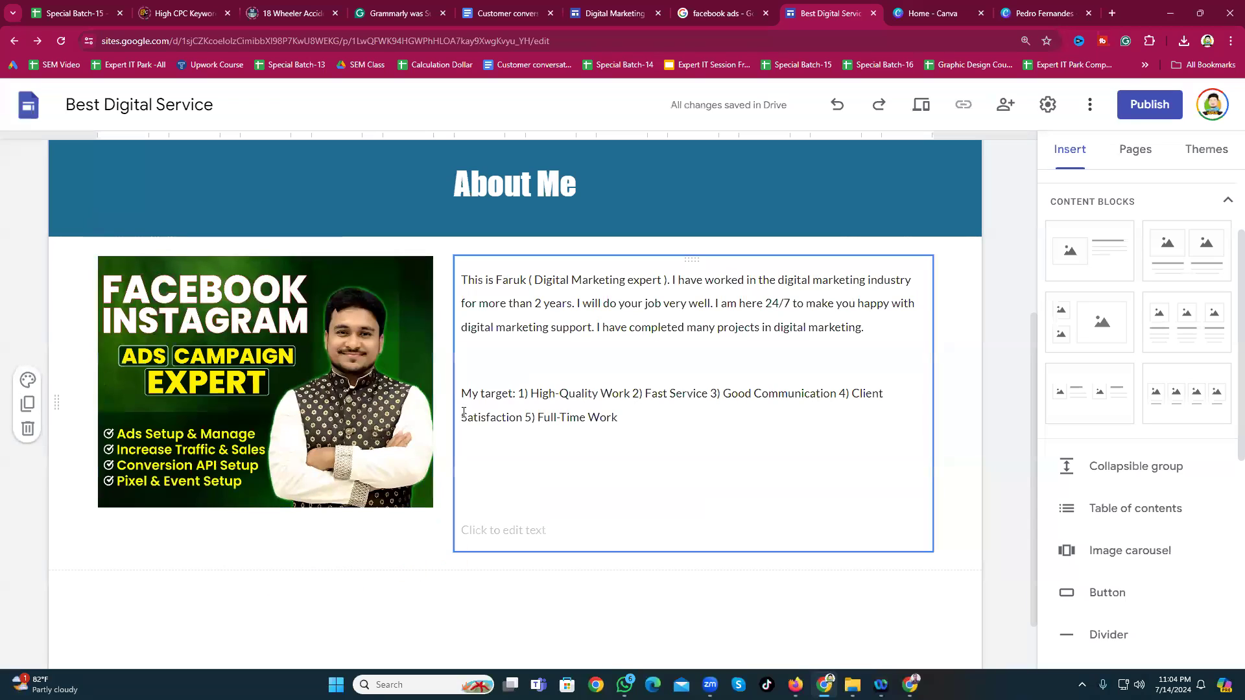
Step: Add the line 'If you interest Please Contact me' at size 24
{"action": "left_click", "coordinate": [553, 467]}
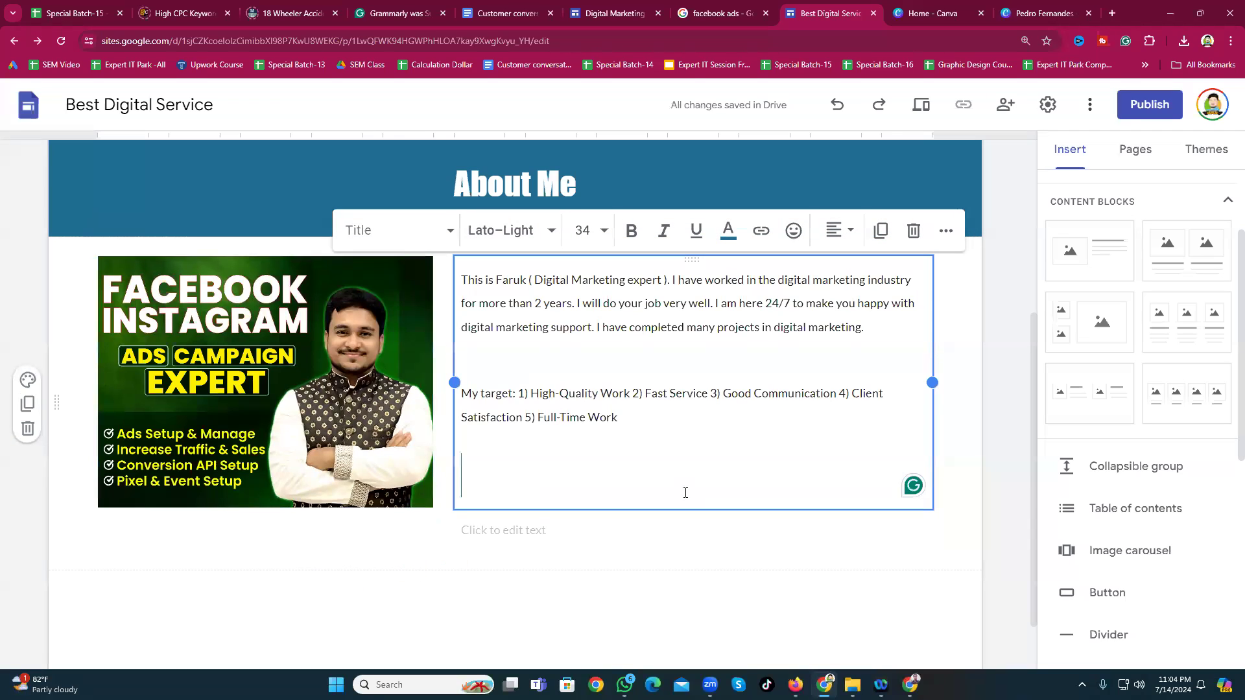
{"action": "type", "text": "If you"}
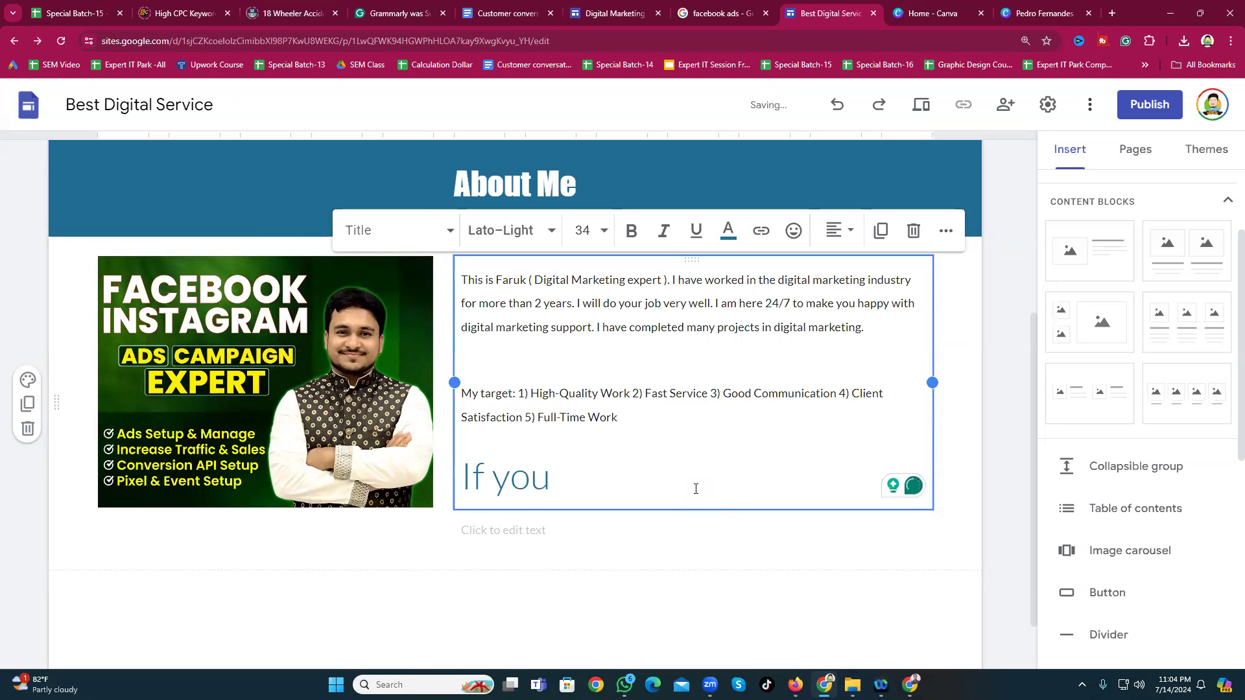
{"action": "type", "text": " interest Plea"}
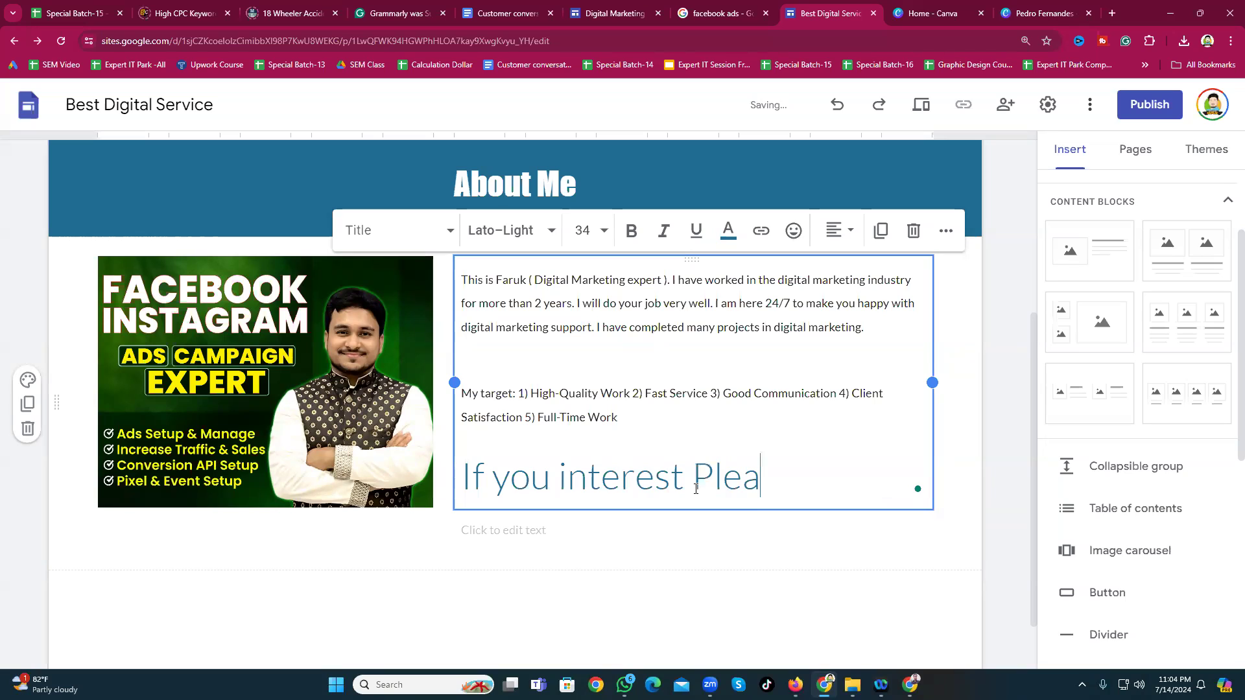
{"action": "type", "text": "se Co"}
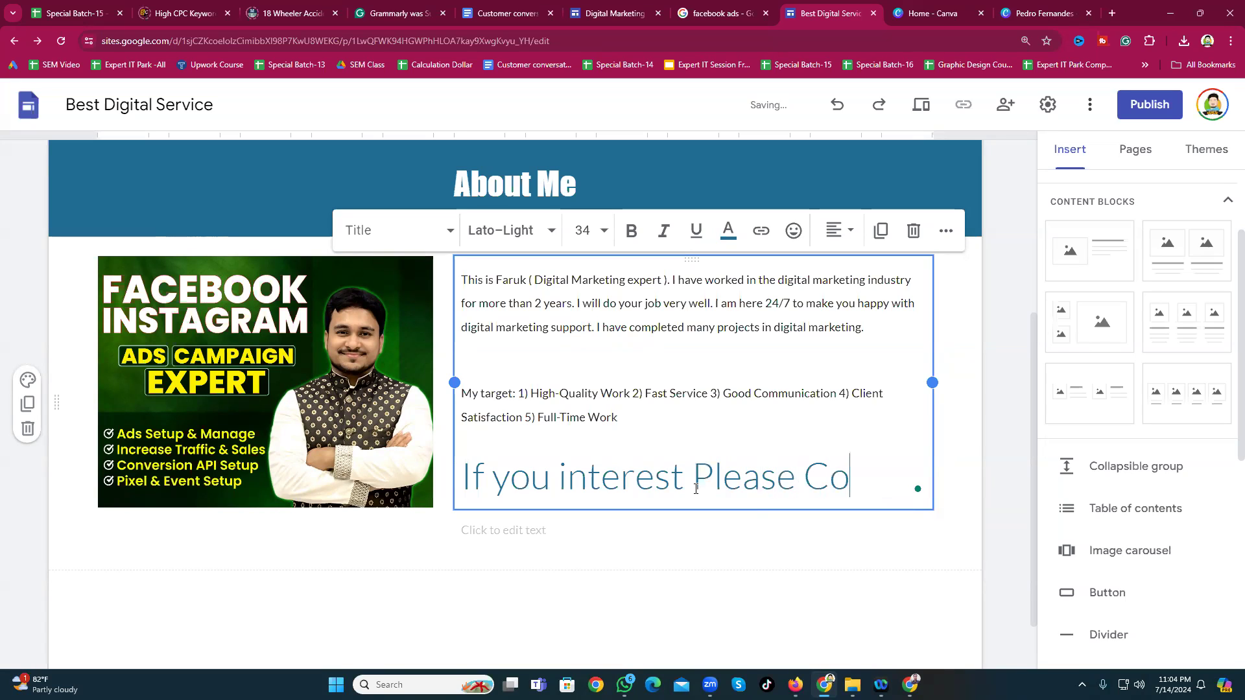
{"action": "type", "text": "ntact me"}
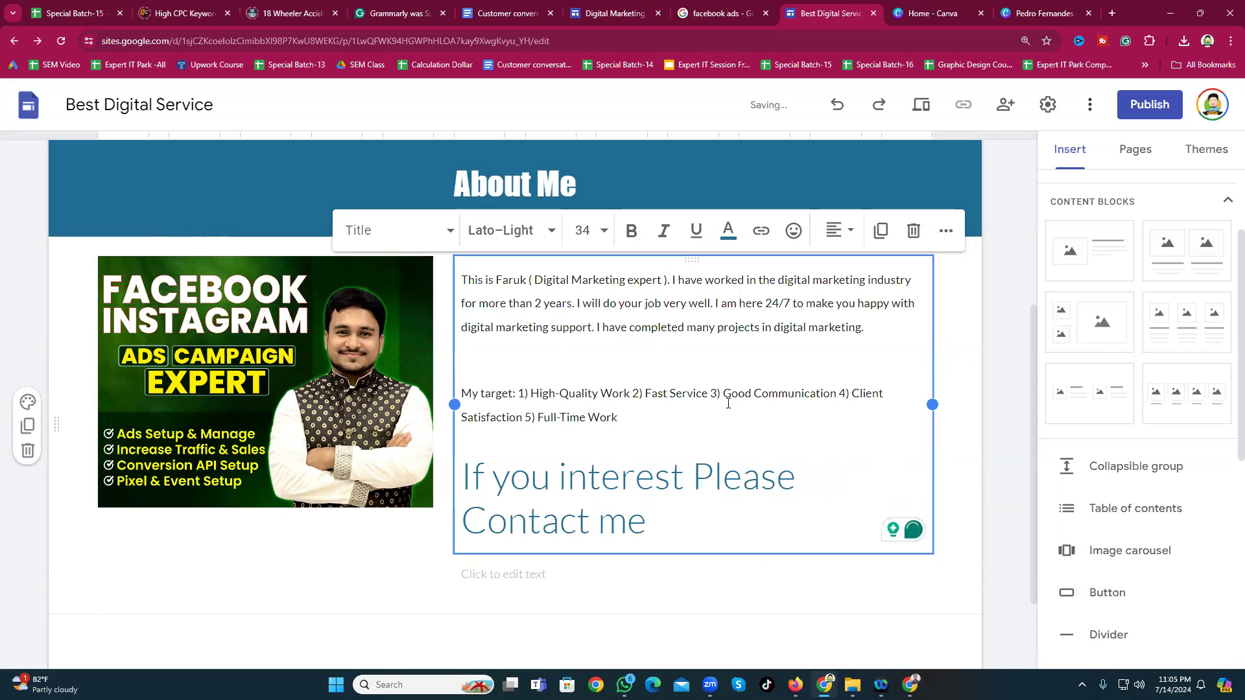
{"action": "triple_click", "coordinate": [499, 512]}
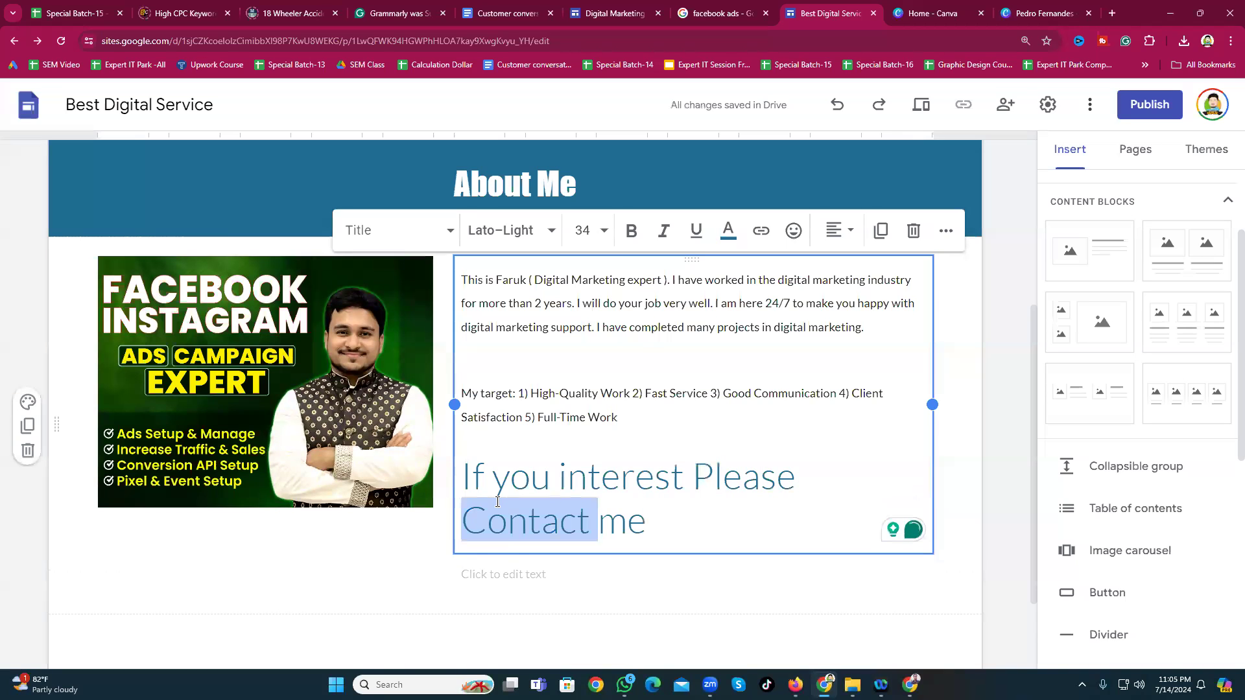
{"action": "left_click", "coordinate": [586, 229]}
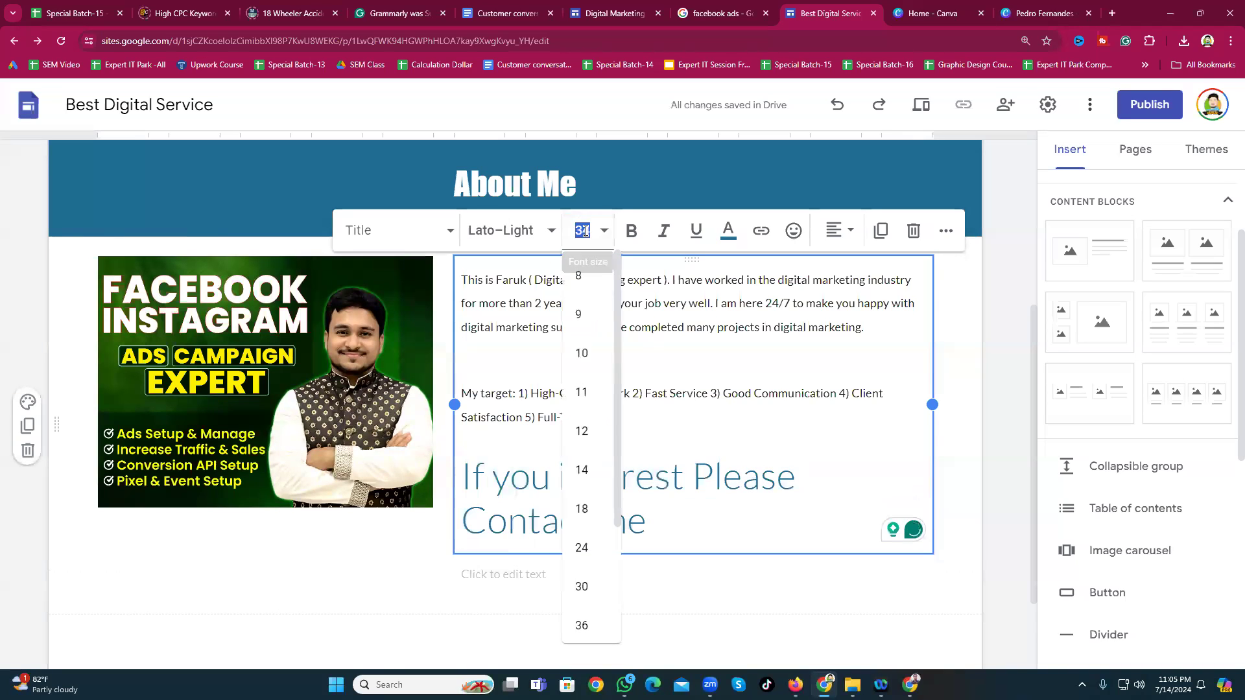
{"action": "left_click", "coordinate": [588, 547]}
Step: Accept the rewording 'If you interest please get in touch with me' and resize it to 23
{"action": "mouse_move", "coordinate": [678, 494]}
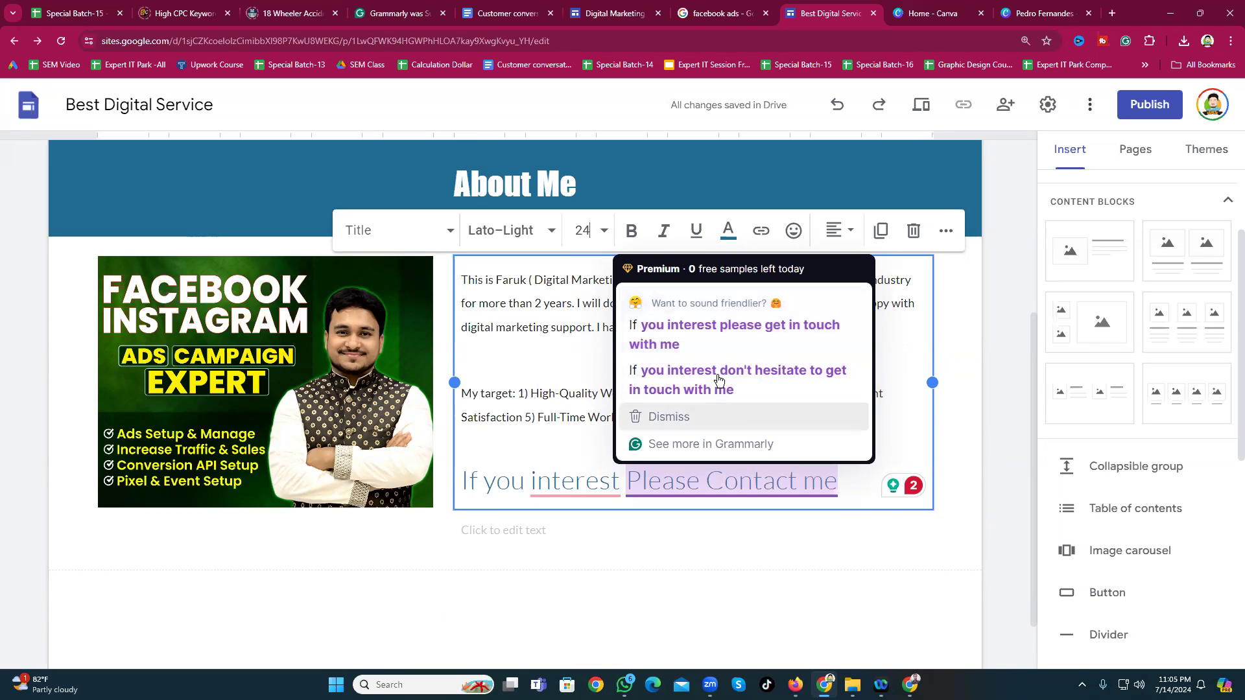
{"action": "left_click", "coordinate": [674, 334]}
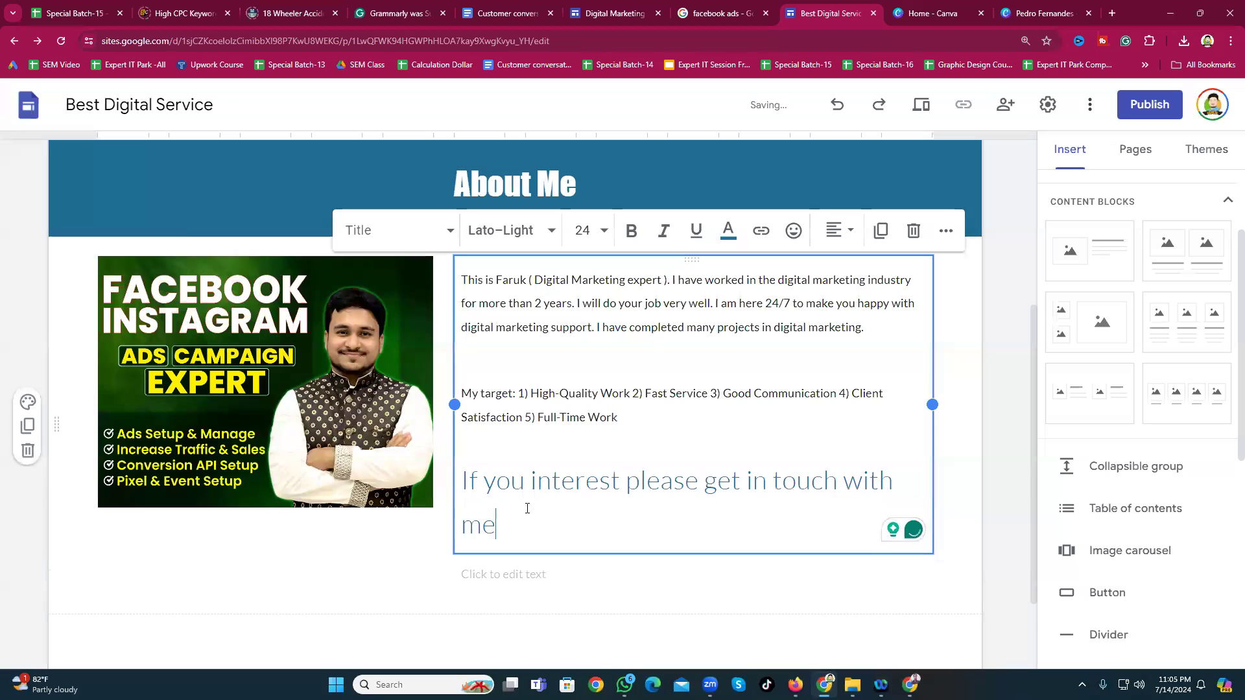
{"action": "left_click_drag", "start_coordinate": [511, 522], "coordinate": [453, 494]}
{"action": "left_click", "coordinate": [587, 231]}
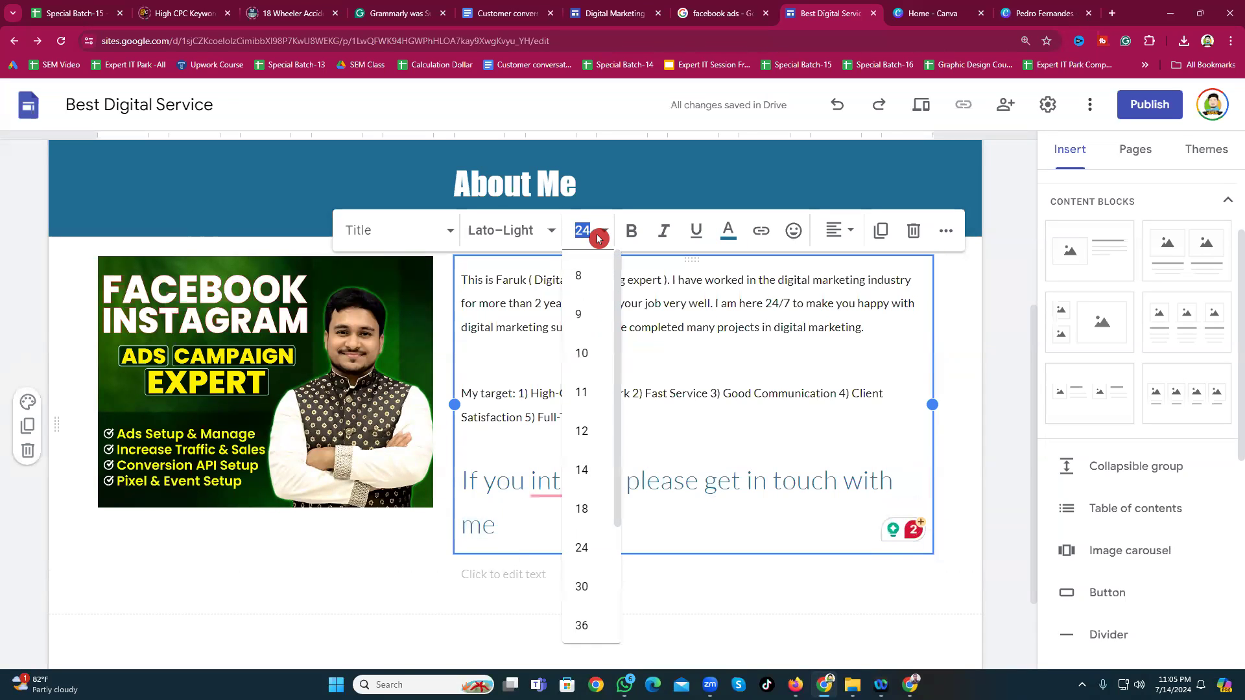
{"action": "type", "text": "23"}
{"action": "key", "text": "Return"}
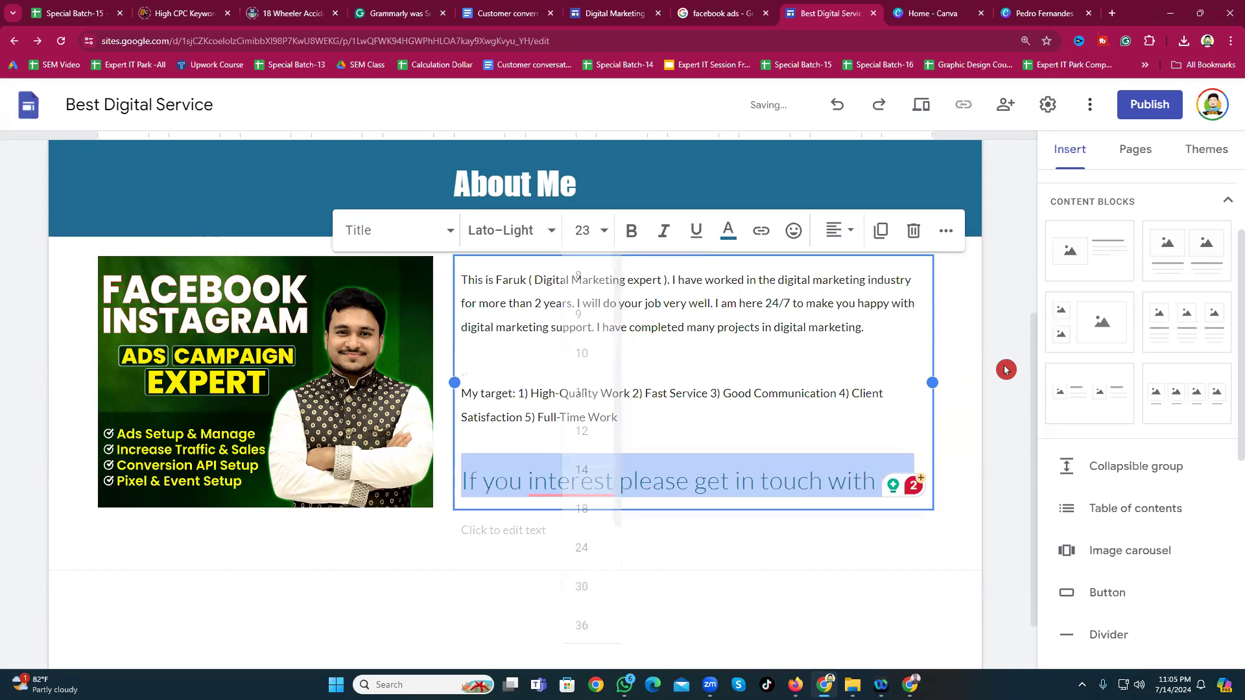
{"action": "left_click", "coordinate": [995, 382]}
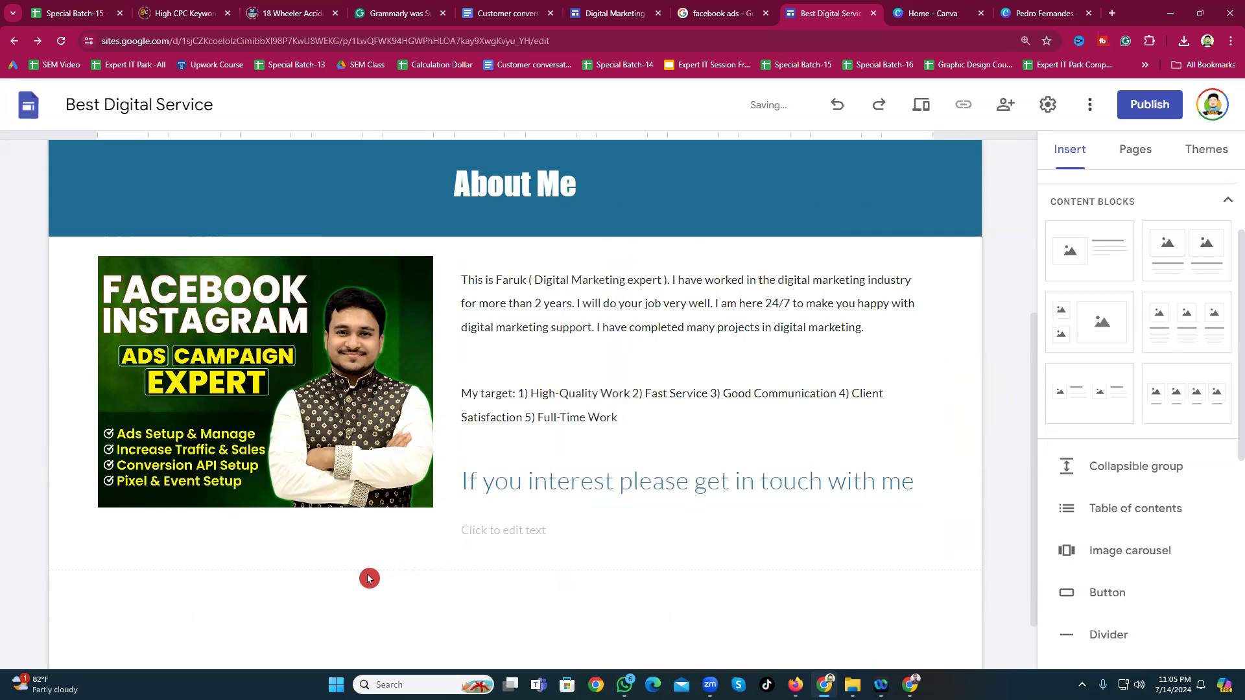
{"action": "scroll", "coordinate": [577, 512], "scroll_direction": "down", "scroll_amount": 1}
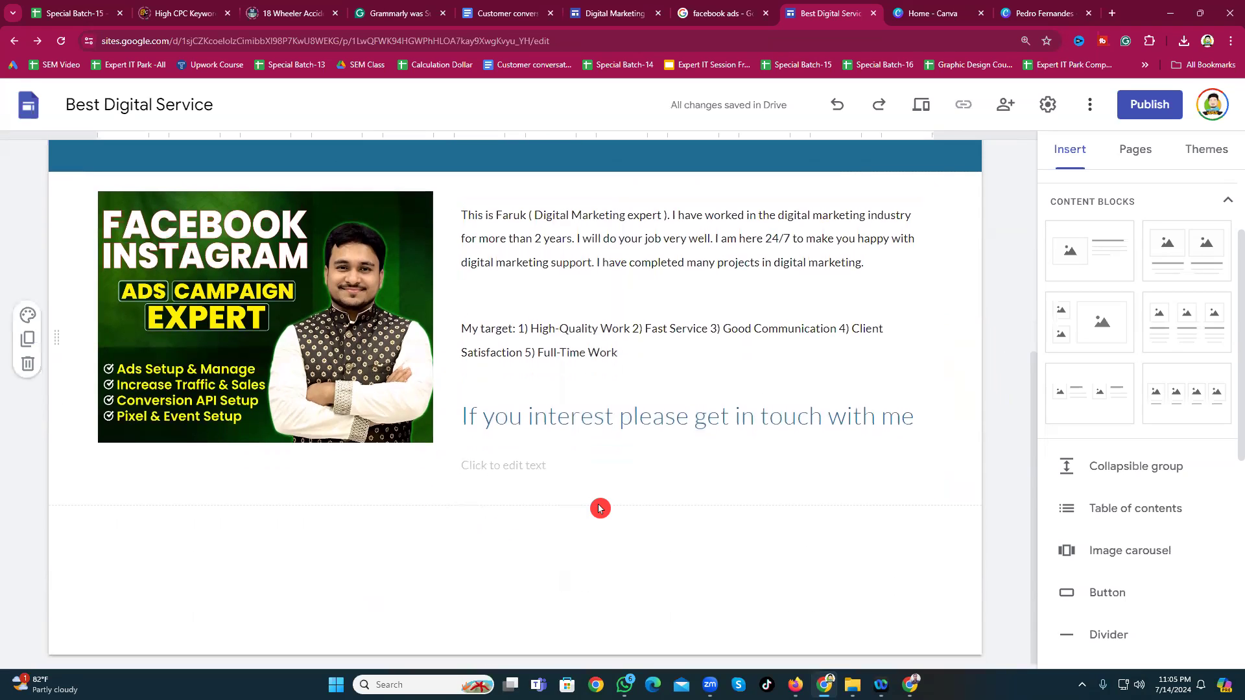
{"action": "scroll", "coordinate": [448, 468], "scroll_direction": "down", "scroll_amount": 1}
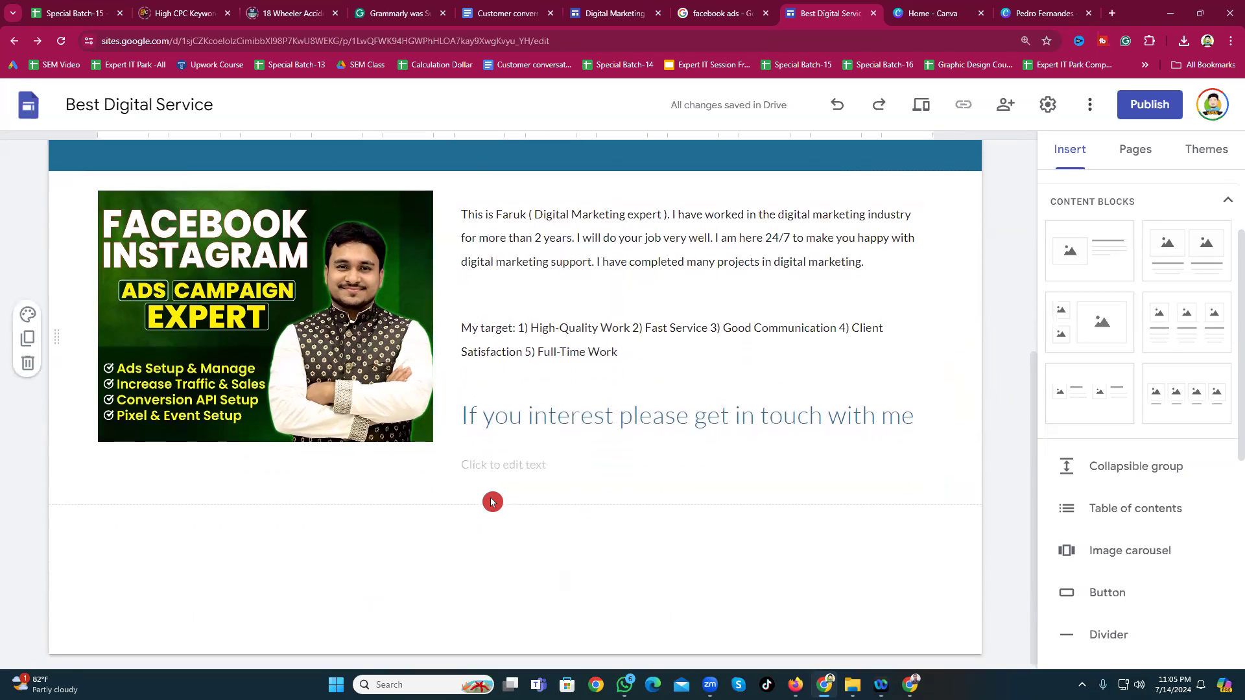
{"action": "scroll", "coordinate": [492, 499], "scroll_direction": "up", "scroll_amount": 6}
{"action": "scroll", "coordinate": [308, 322], "scroll_direction": "down", "scroll_amount": 3}
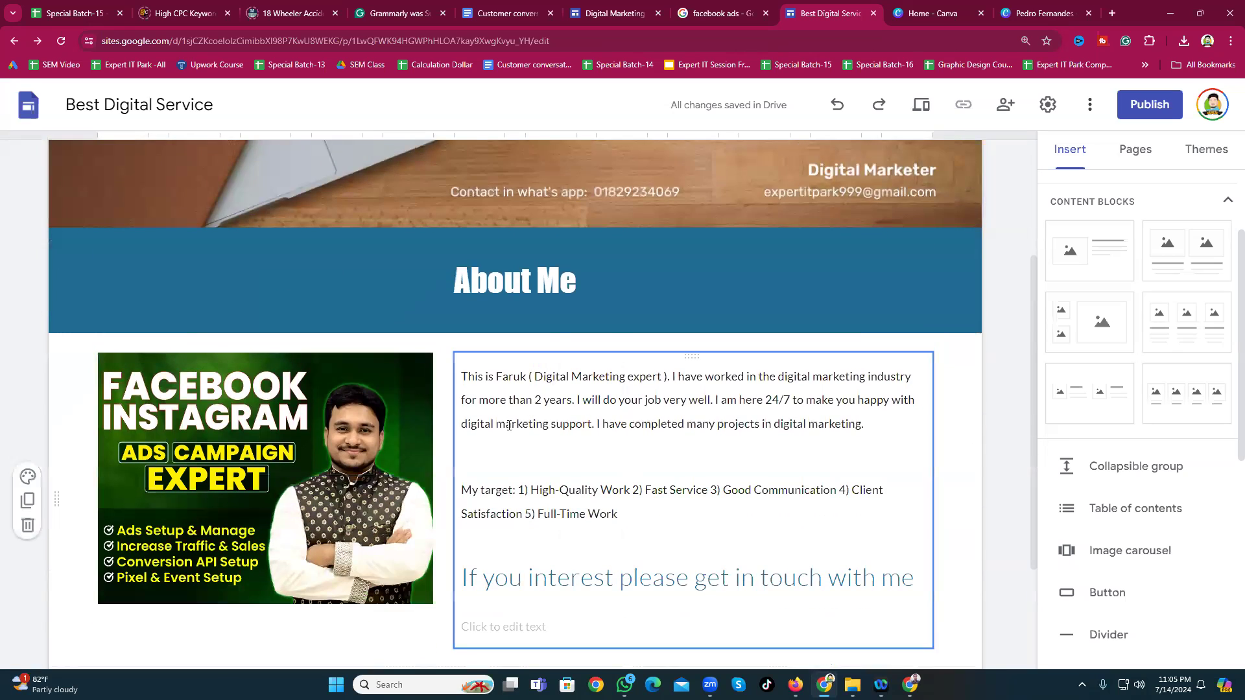
{"action": "scroll", "coordinate": [124, 376], "scroll_direction": "down", "scroll_amount": 3}
{"action": "scroll", "coordinate": [400, 349], "scroll_direction": "up", "scroll_amount": 3}
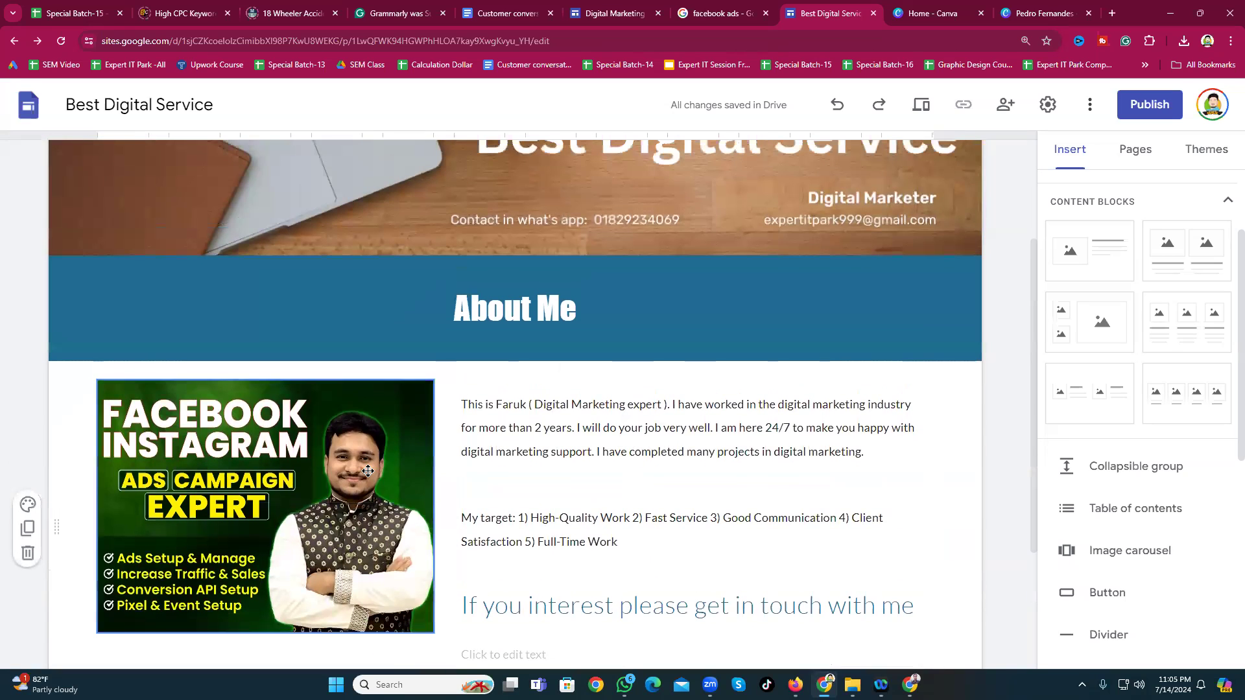
{"action": "scroll", "coordinate": [389, 475], "scroll_direction": "down", "scroll_amount": 3}
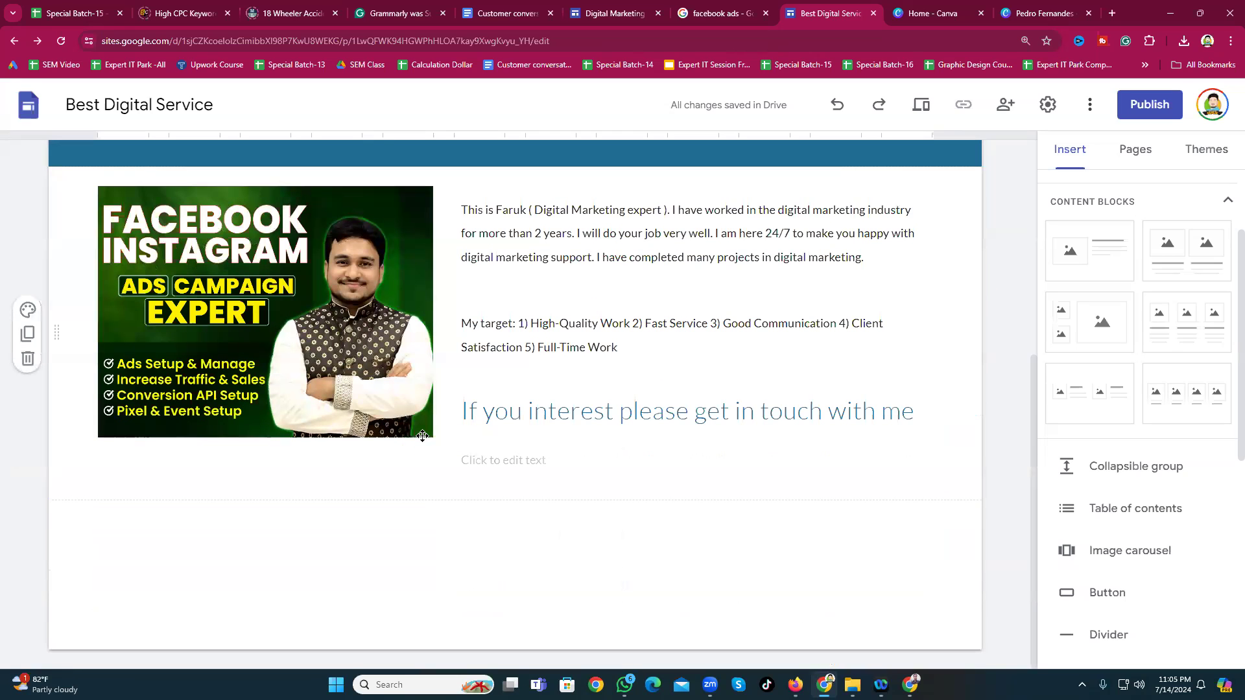
{"action": "scroll", "coordinate": [409, 405], "scroll_direction": "up", "scroll_amount": 4}
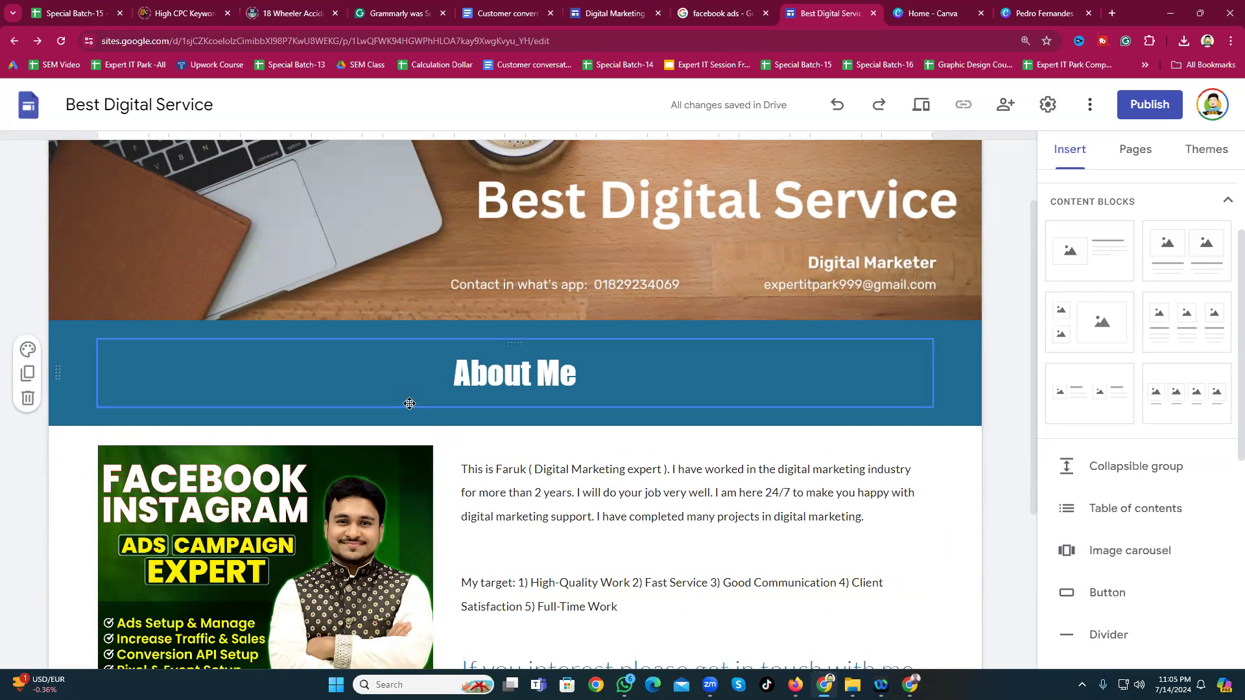
{"action": "scroll", "coordinate": [372, 389], "scroll_direction": "down", "scroll_amount": 4}
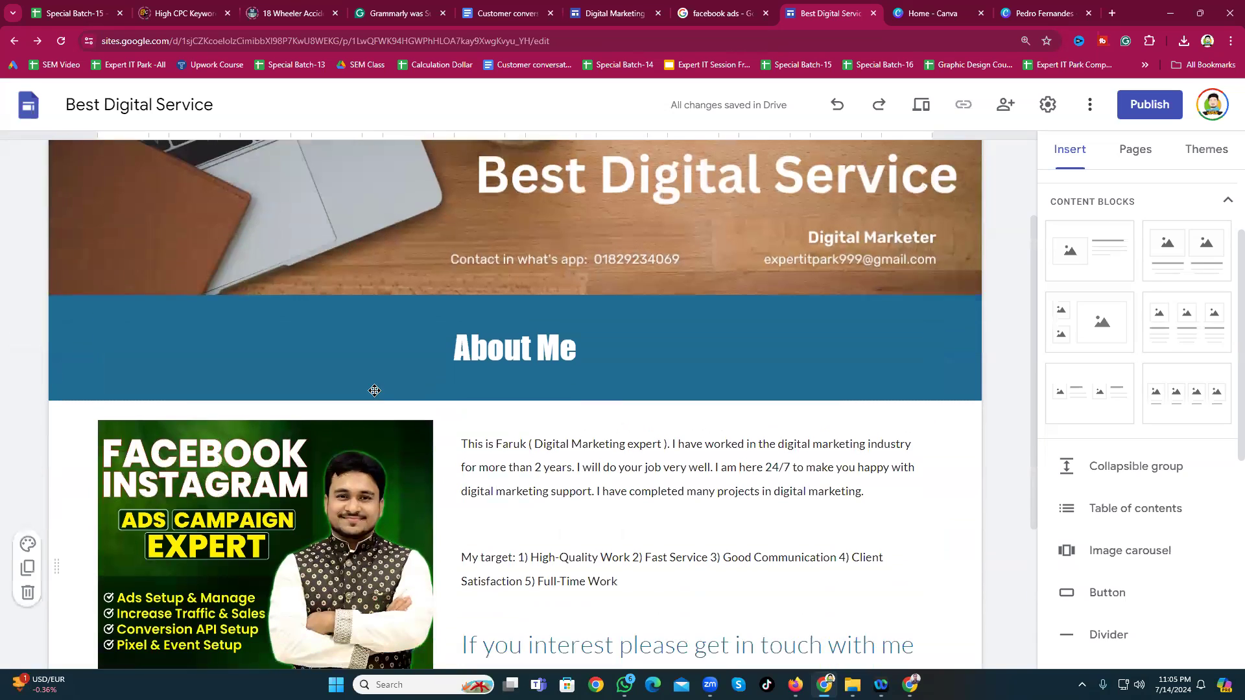
{"action": "scroll", "coordinate": [528, 441], "scroll_direction": "up", "scroll_amount": 3}
{"action": "scroll", "coordinate": [540, 479], "scroll_direction": "up", "scroll_amount": 3}
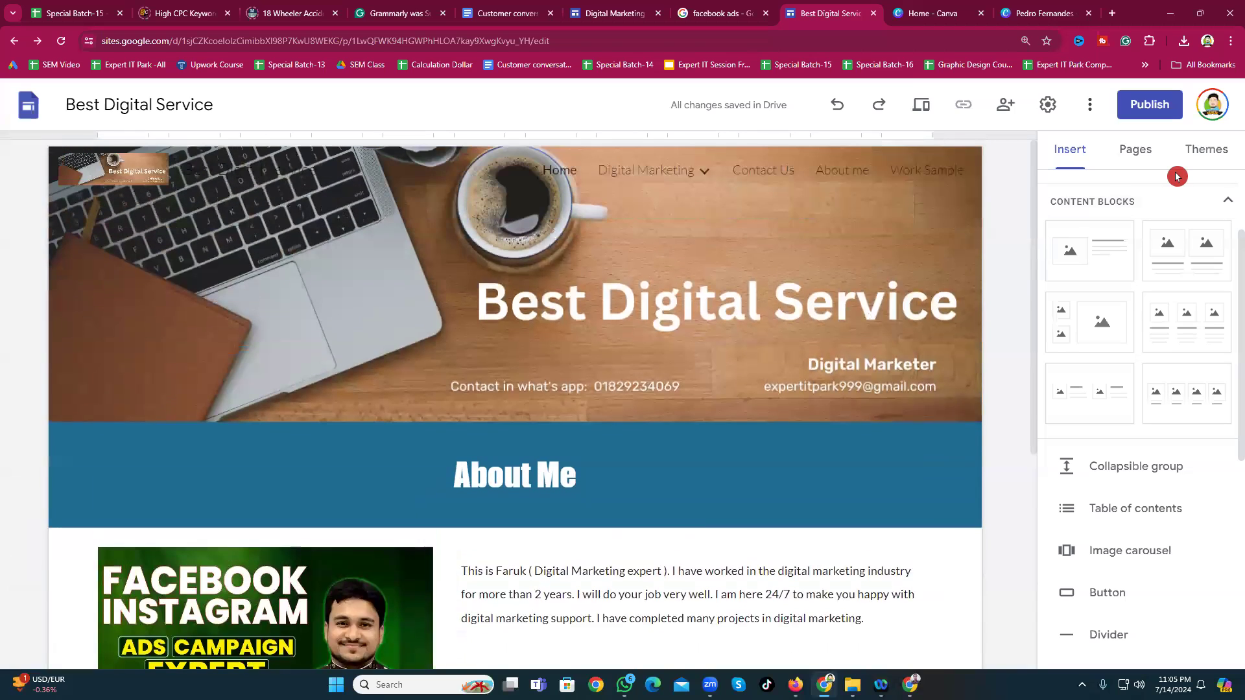
{"action": "scroll", "coordinate": [1109, 214], "scroll_direction": "up", "scroll_amount": 2}
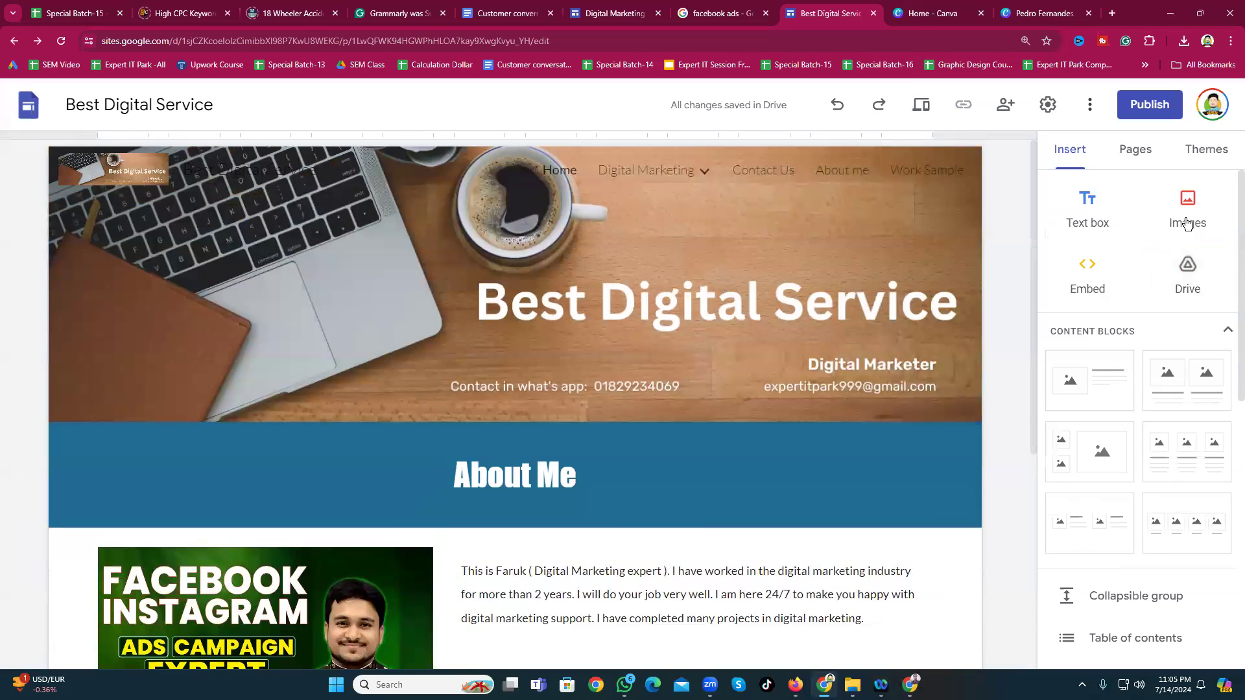
{"action": "scroll", "coordinate": [1149, 368], "scroll_direction": "down", "scroll_amount": 1}
{"action": "scroll", "coordinate": [1148, 367], "scroll_direction": "down", "scroll_amount": 2}
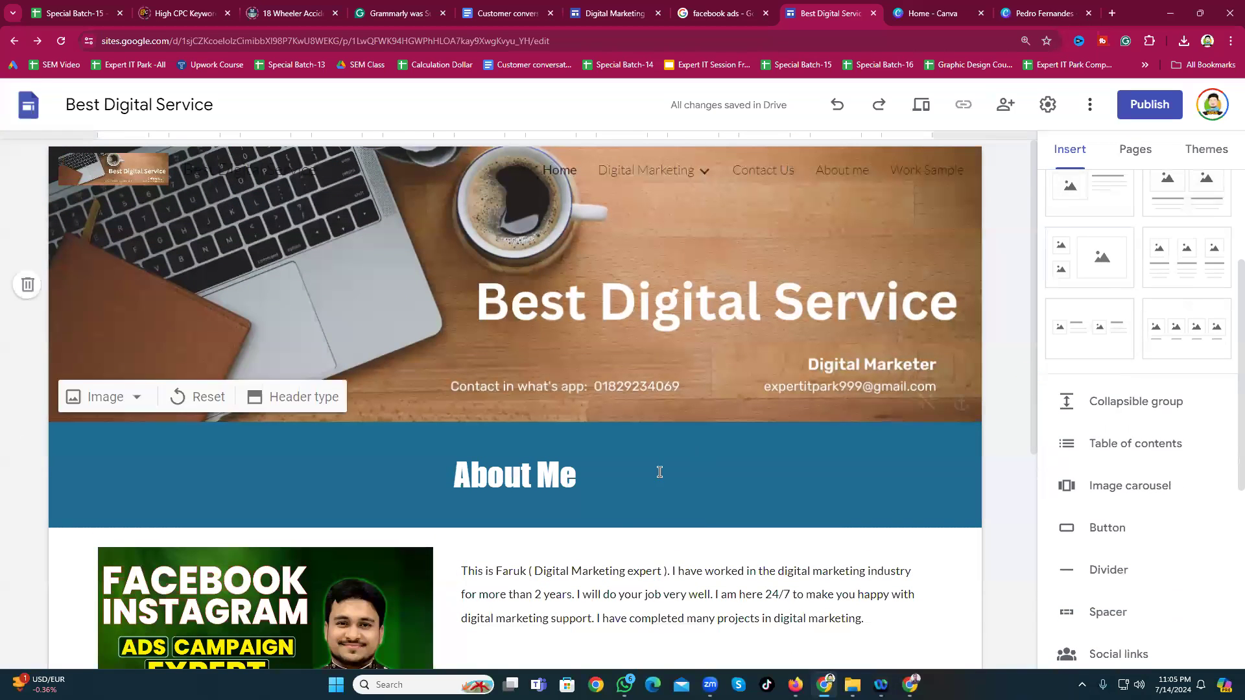
{"action": "scroll", "coordinate": [659, 473], "scroll_direction": "down", "scroll_amount": 4}
{"action": "scroll", "coordinate": [532, 431], "scroll_direction": "down", "scroll_amount": 2}
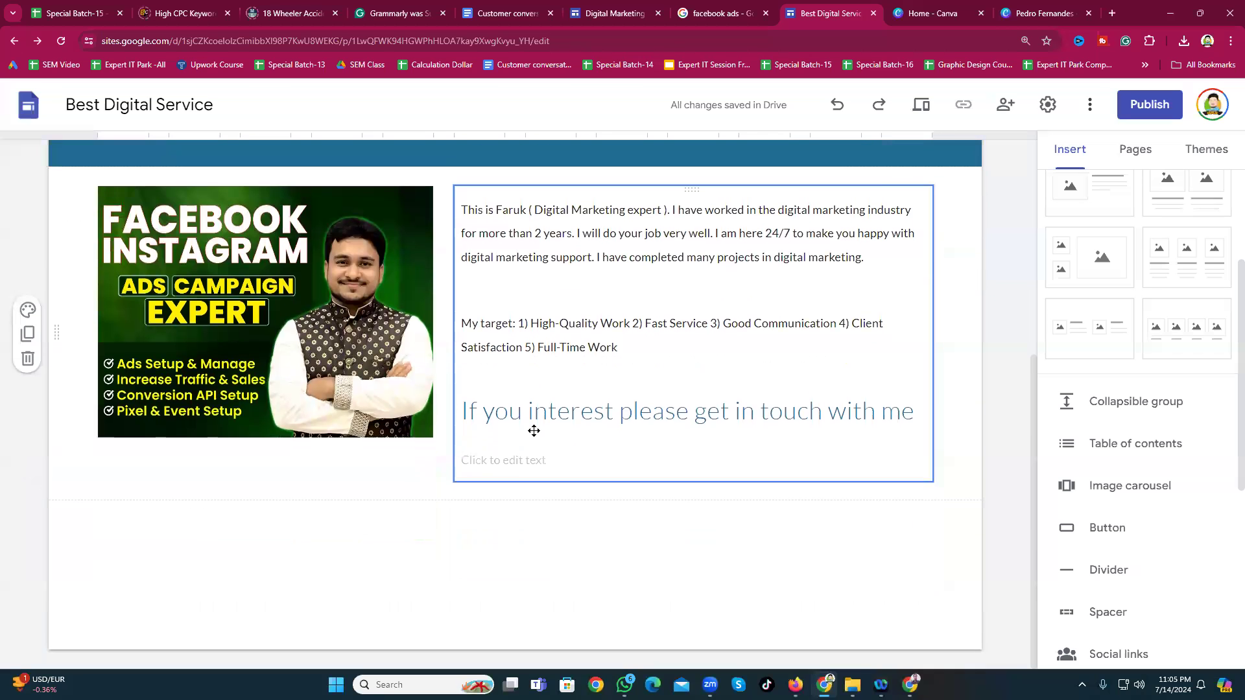
{"action": "scroll", "coordinate": [649, 456], "scroll_direction": "up", "scroll_amount": 5}
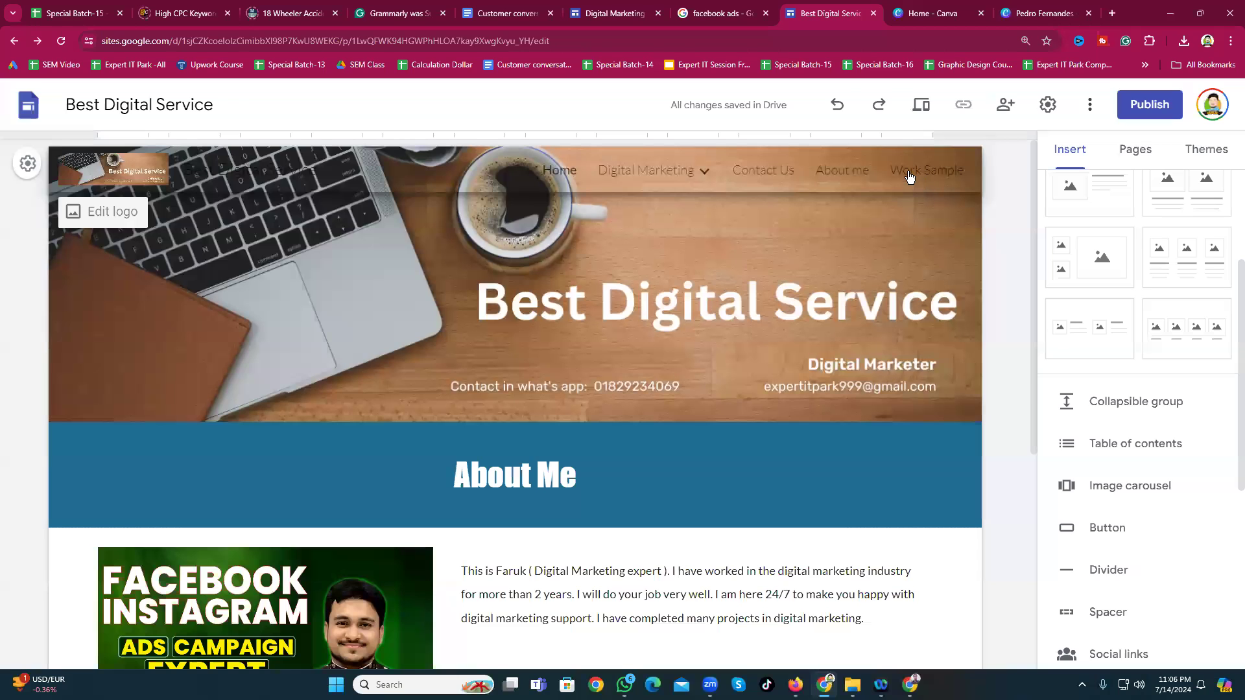
Step: Expand the Digital Marketing subpages in the site navigation menu
{"action": "left_click_drag", "start_coordinate": [512, 162], "coordinate": [623, 186]}
{"action": "left_click_drag", "start_coordinate": [507, 172], "coordinate": [594, 173]}
{"action": "left_click", "coordinate": [595, 172]}
Step: Move Contact Us to the end of the pages with About me just above it, then return Home
{"action": "left_click", "coordinate": [1136, 151]}
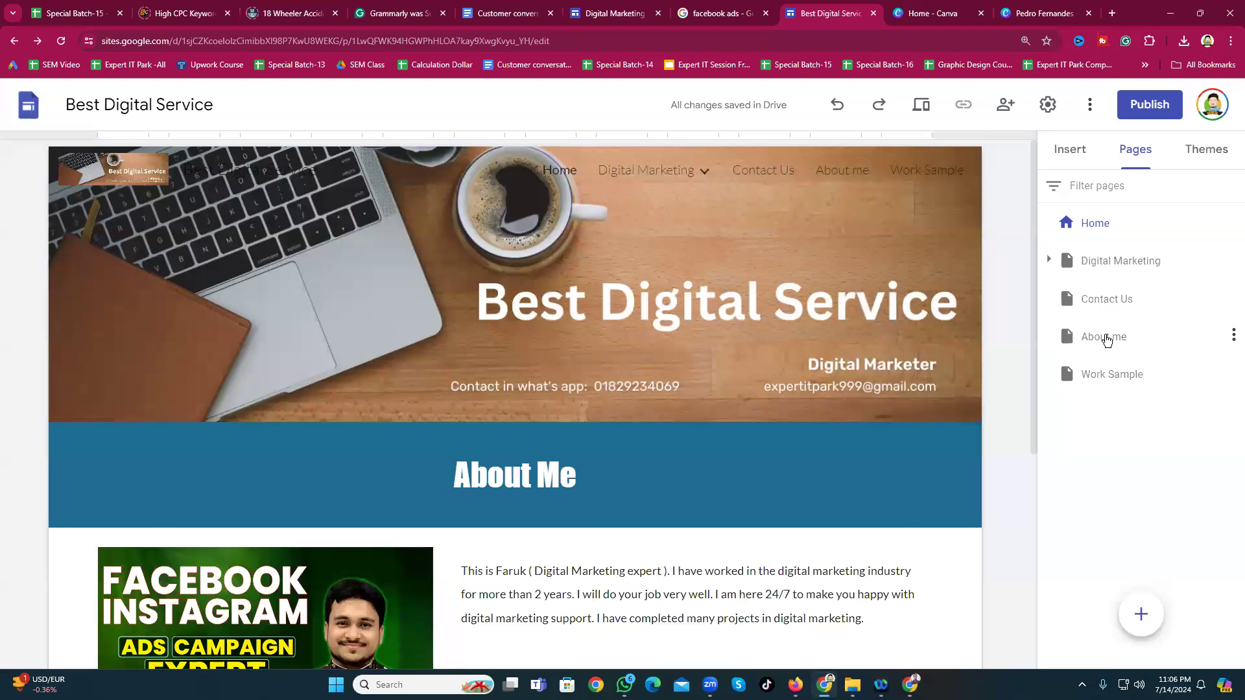
{"action": "left_click_drag", "start_coordinate": [1107, 309], "coordinate": [1140, 407]}
{"action": "left_click_drag", "start_coordinate": [1112, 305], "coordinate": [1089, 328]}
{"action": "left_click", "coordinate": [1104, 412]}
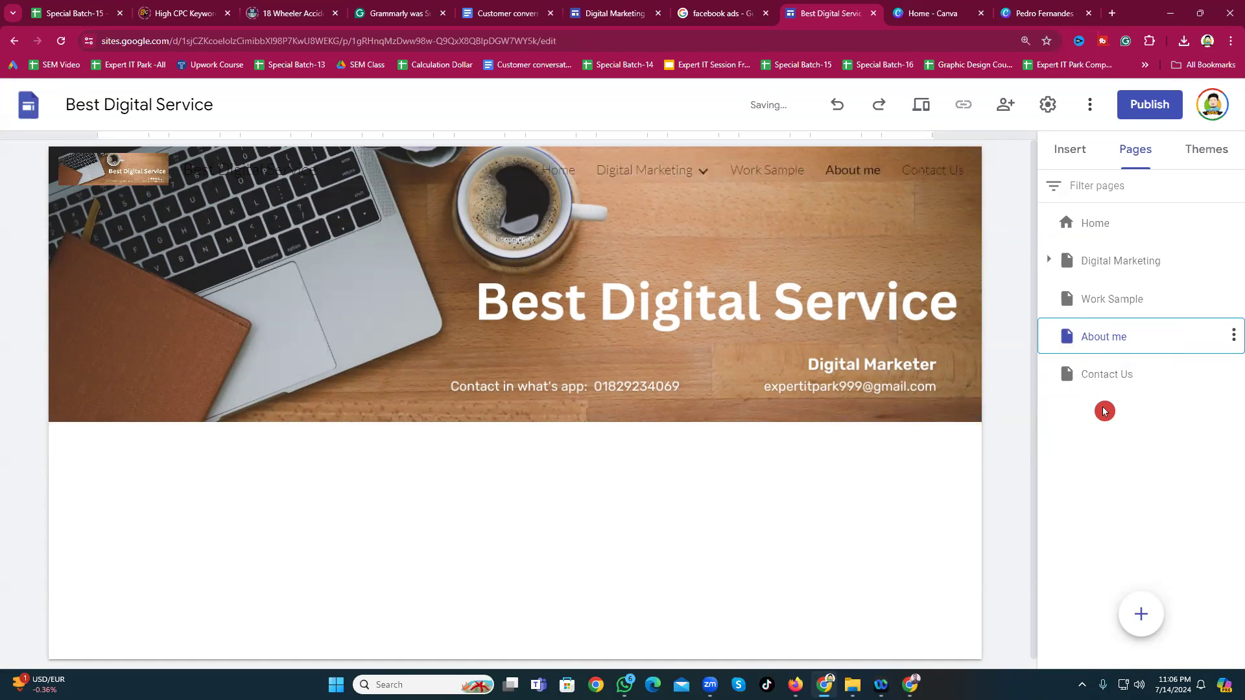
{"action": "left_click", "coordinate": [1104, 354]}
{"action": "left_click", "coordinate": [1105, 396]}
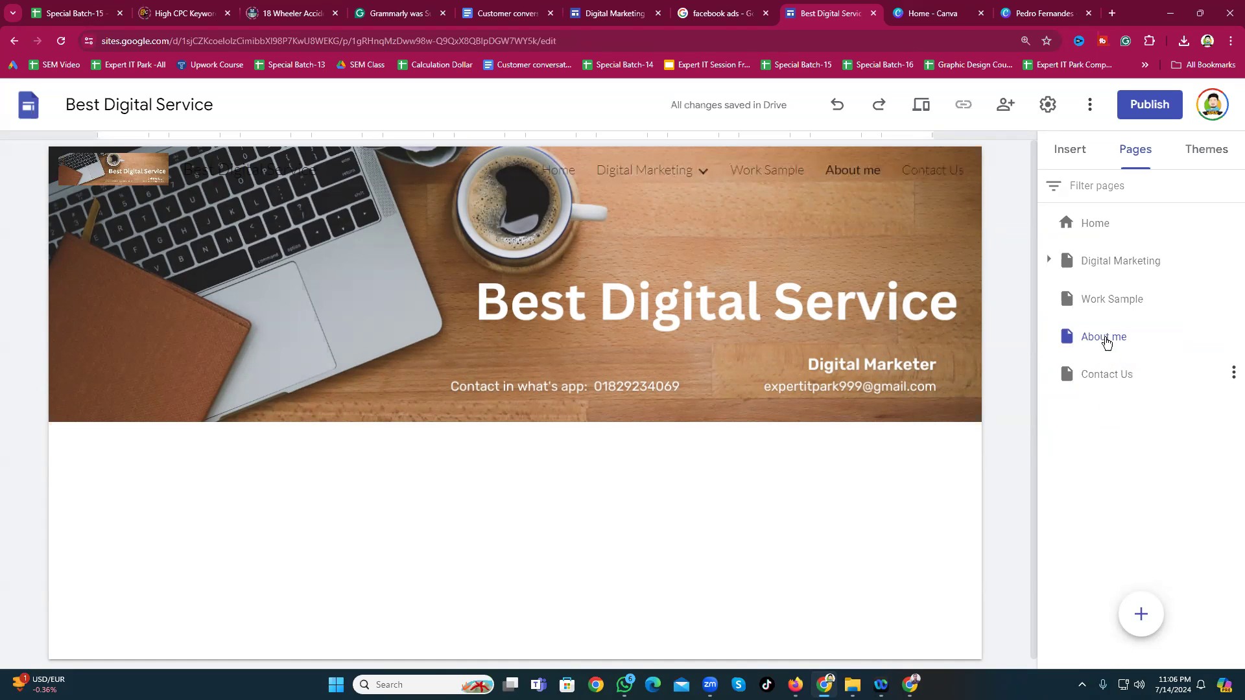
{"action": "left_click", "coordinate": [586, 181]}
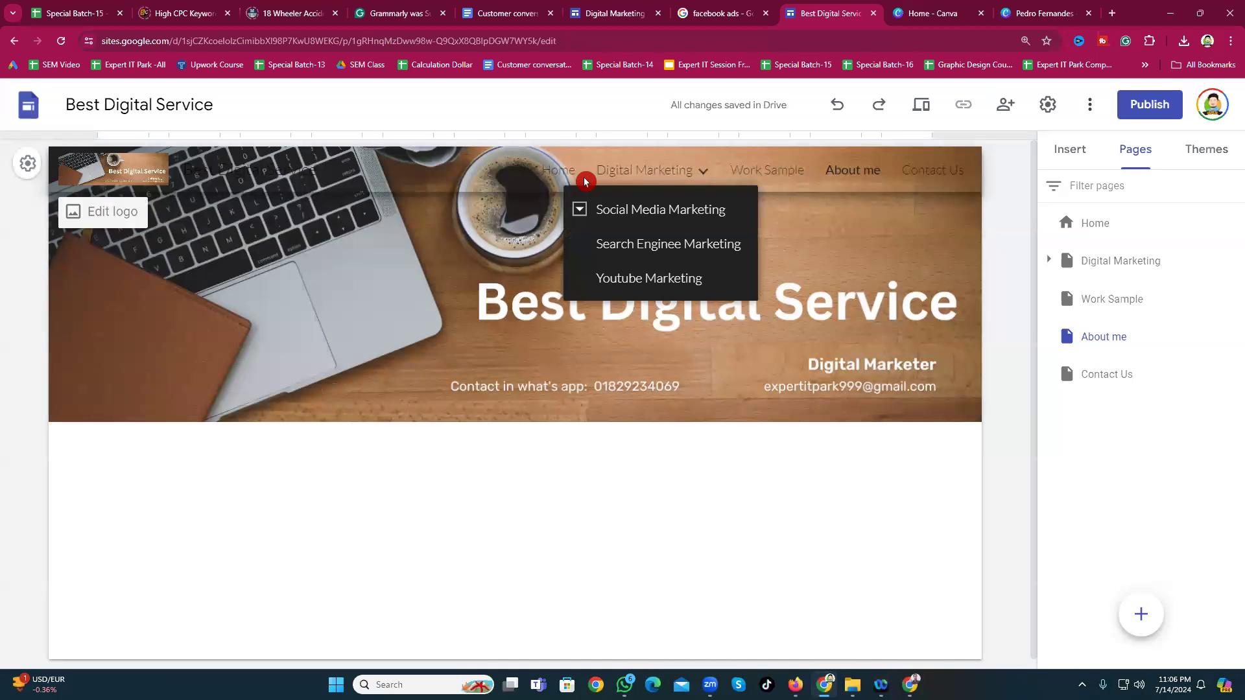
{"action": "left_click", "coordinate": [562, 170]}
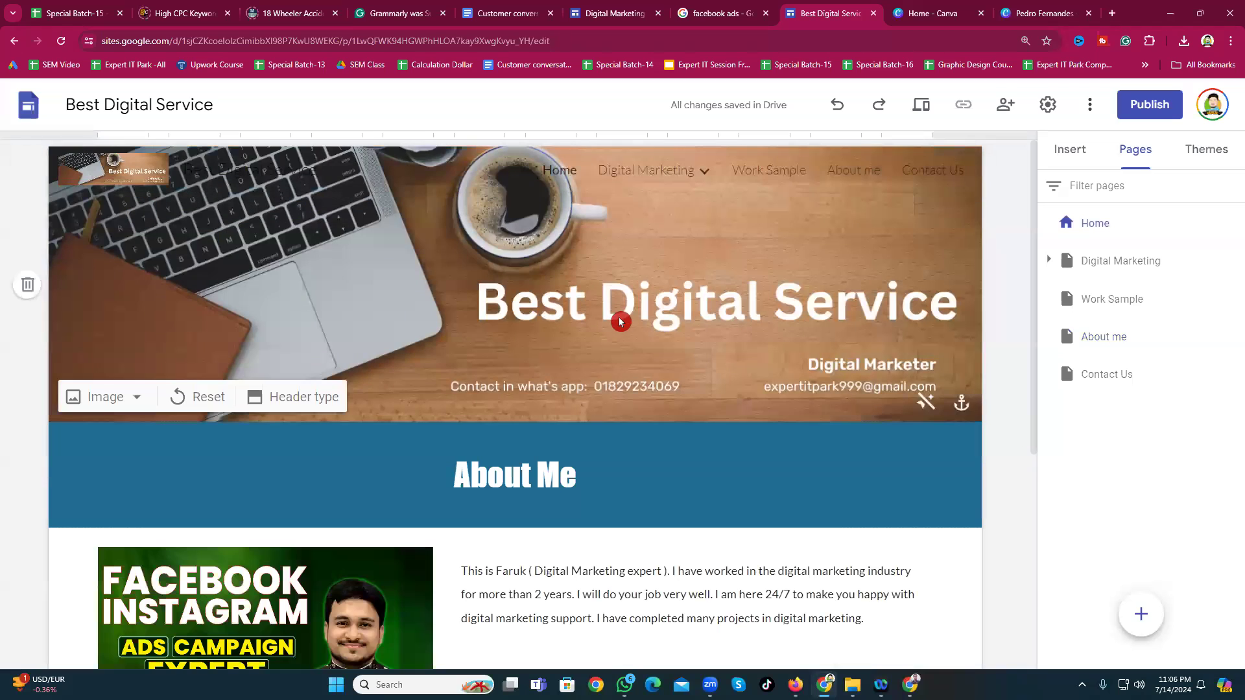
Step: Delete the stray section holding the underlined 'If you interest please get in touch with me' link
{"action": "scroll", "coordinate": [706, 420], "scroll_direction": "down", "scroll_amount": 2}
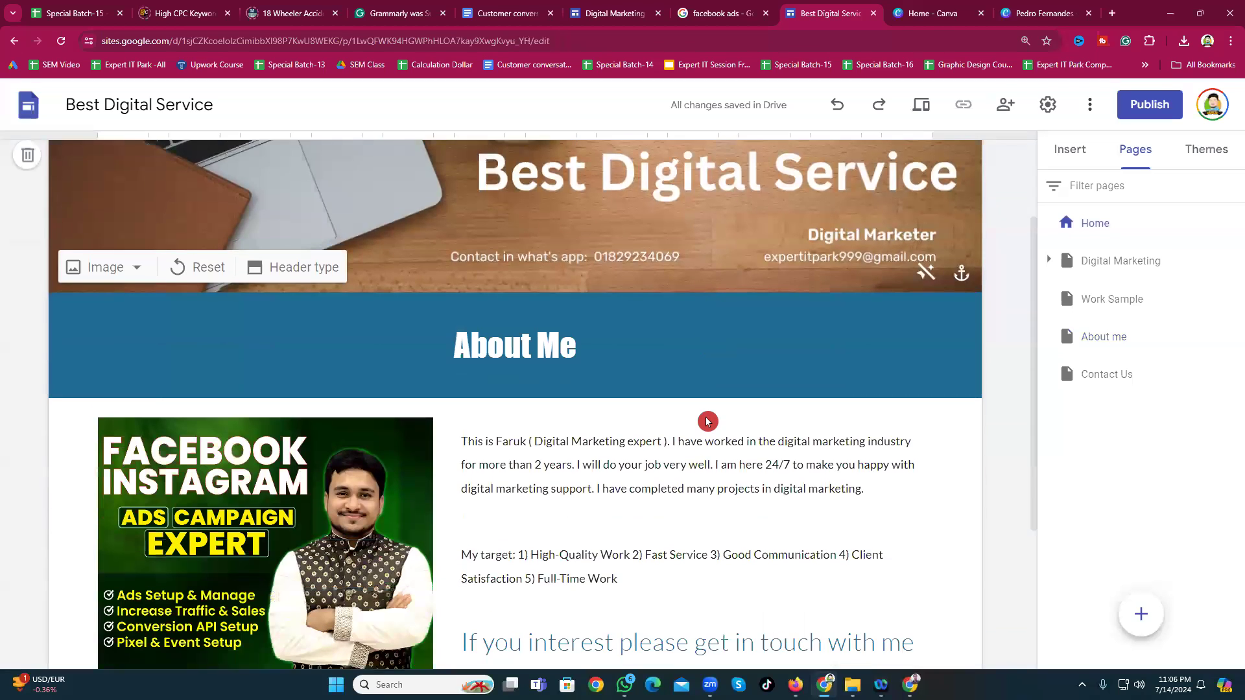
{"action": "scroll", "coordinate": [706, 420], "scroll_direction": "down", "scroll_amount": 3}
{"action": "scroll", "coordinate": [710, 417], "scroll_direction": "up", "scroll_amount": 5}
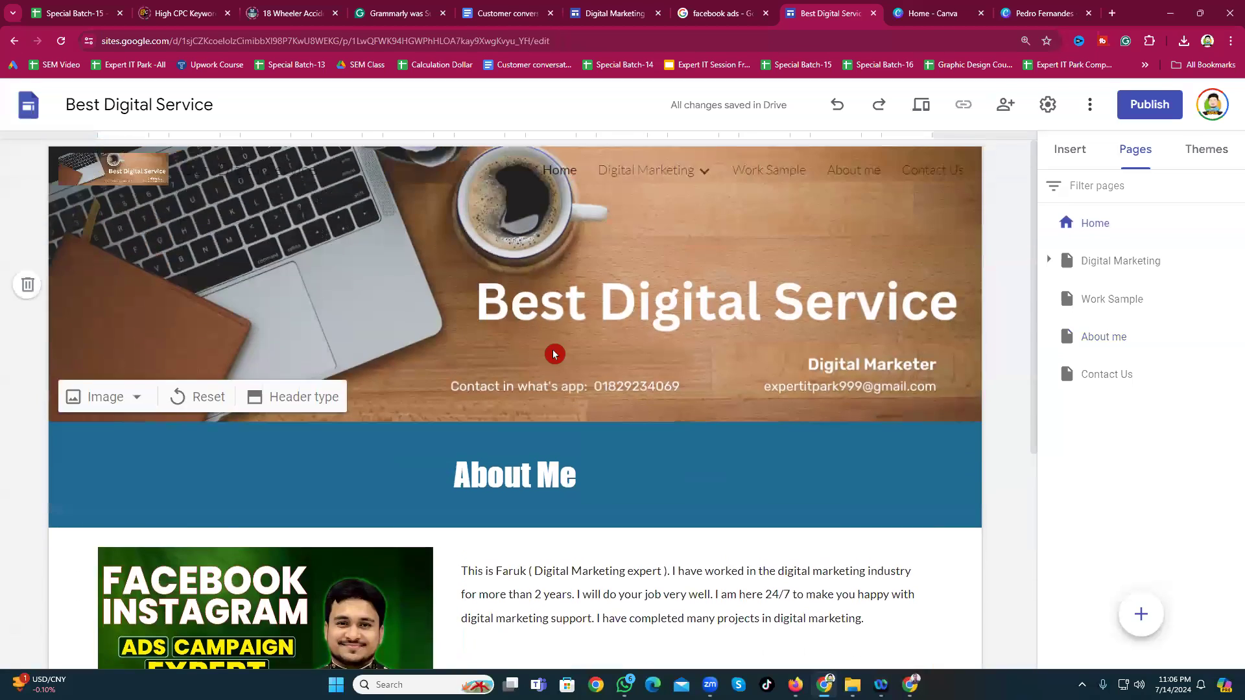
{"action": "scroll", "coordinate": [507, 488], "scroll_direction": "down", "scroll_amount": 2}
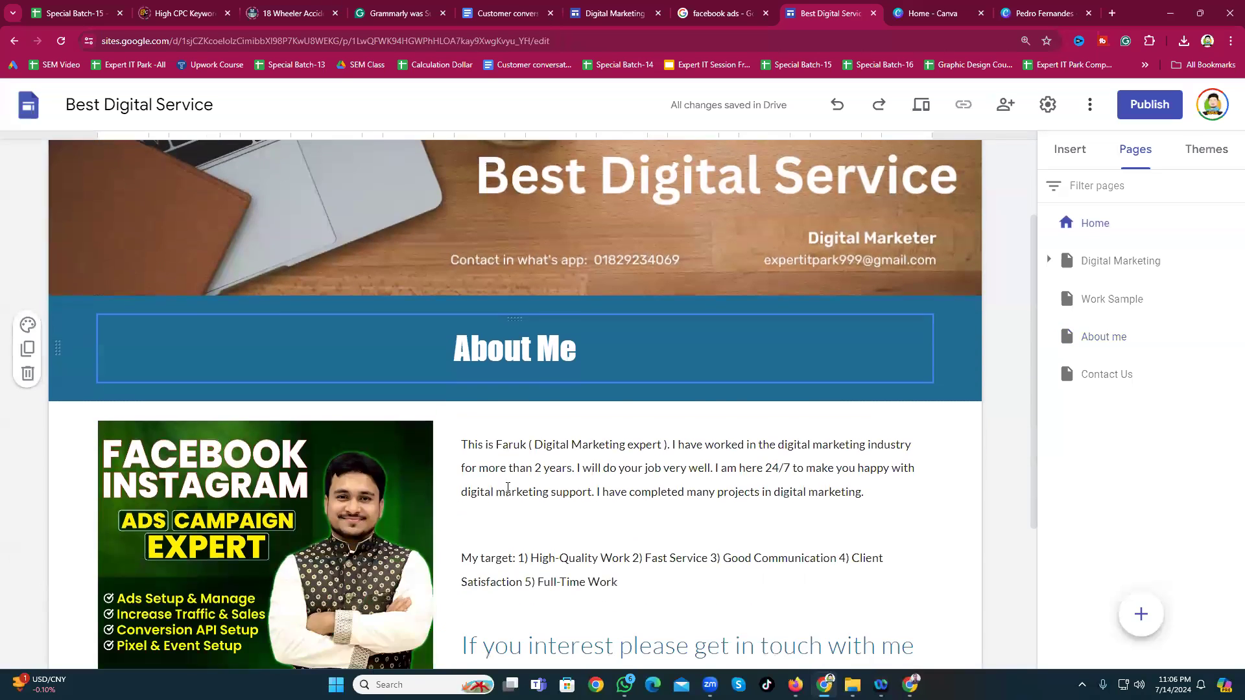
{"action": "scroll", "coordinate": [508, 488], "scroll_direction": "down", "scroll_amount": 2}
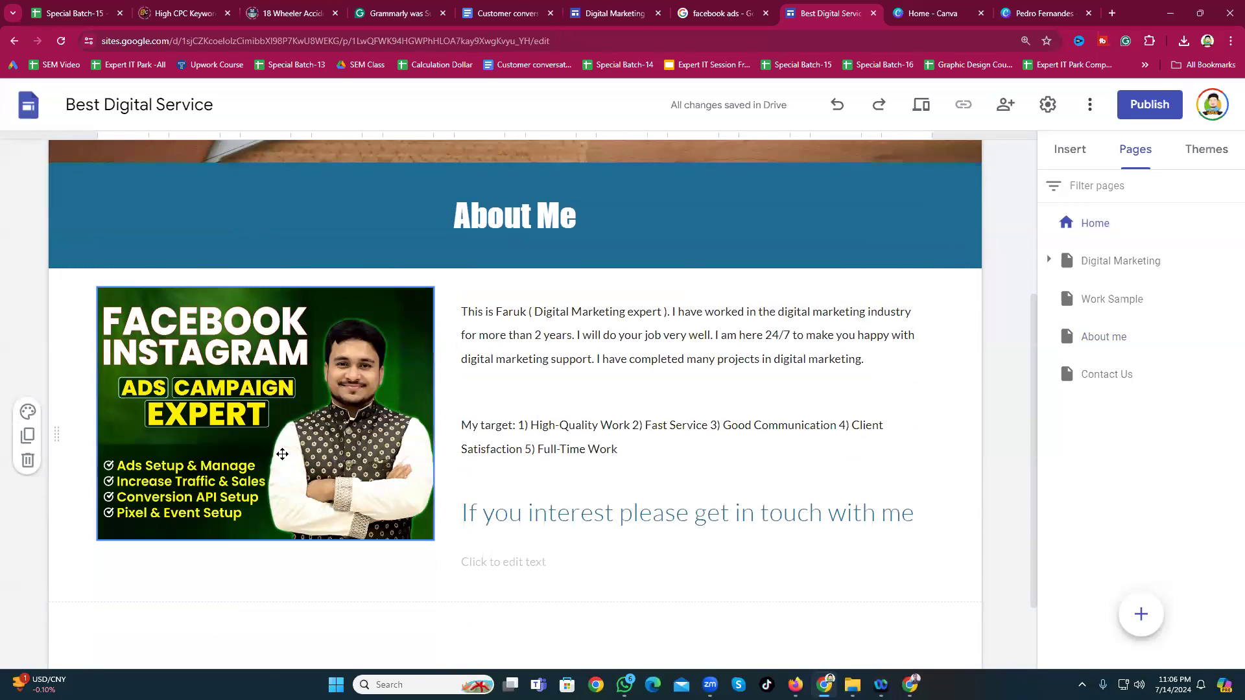
{"action": "scroll", "coordinate": [284, 458], "scroll_direction": "down", "scroll_amount": 2}
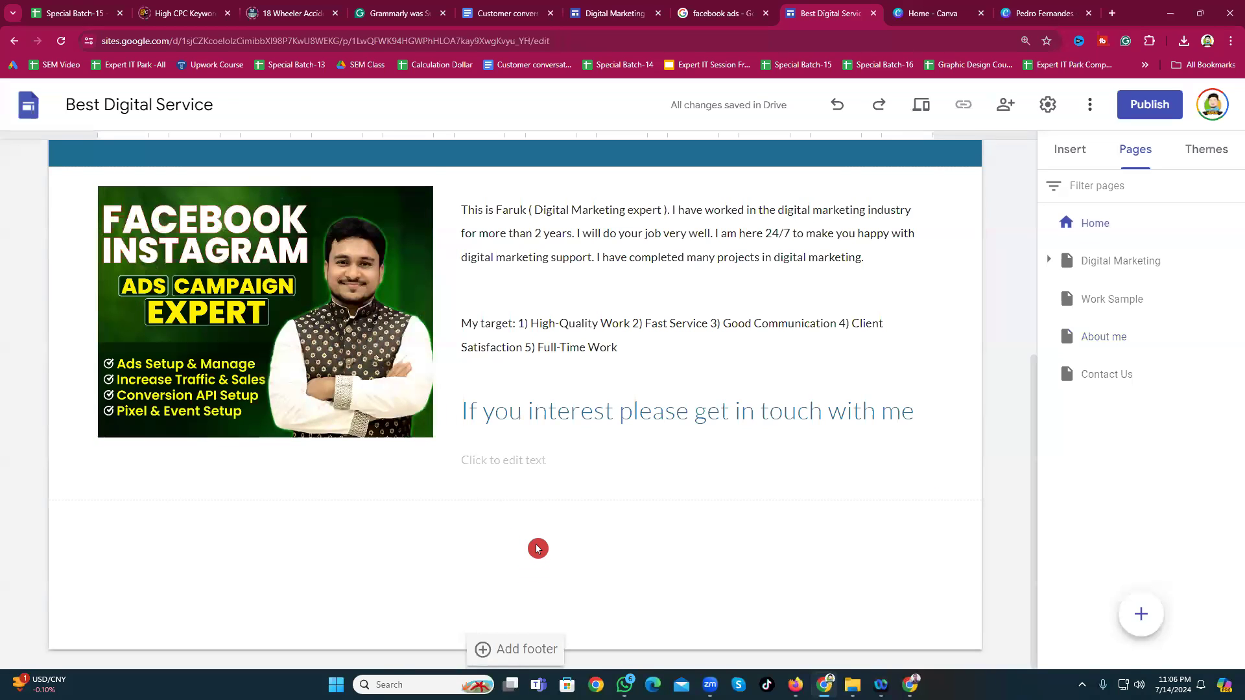
{"action": "left_click", "coordinate": [1068, 150]}
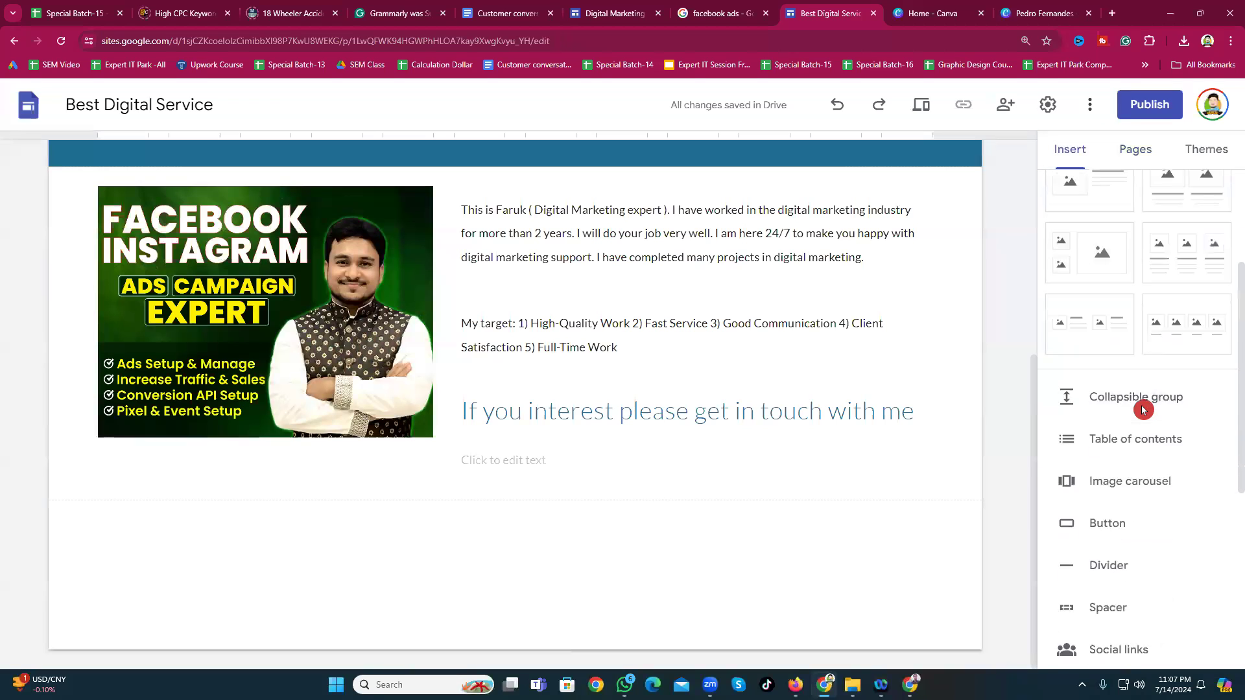
{"action": "scroll", "coordinate": [1143, 410], "scroll_direction": "down", "scroll_amount": 1}
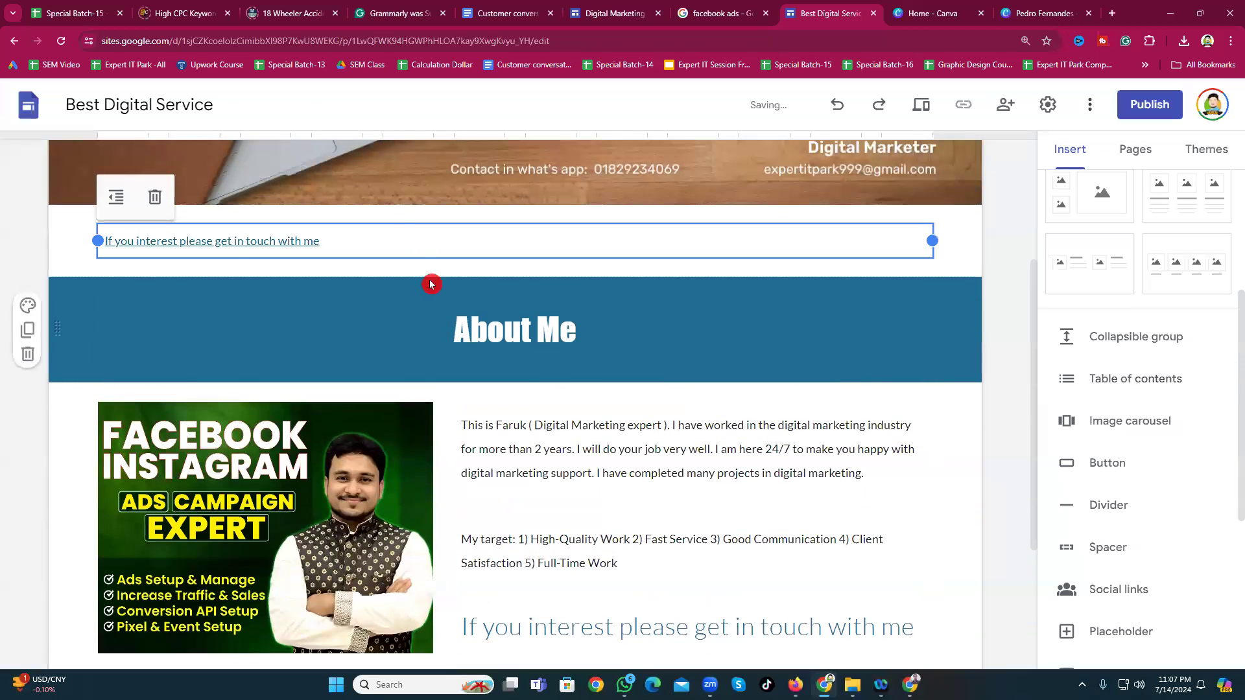
{"action": "left_click", "coordinate": [155, 197]}
{"action": "scroll", "coordinate": [717, 500], "scroll_direction": "down", "scroll_amount": 5}
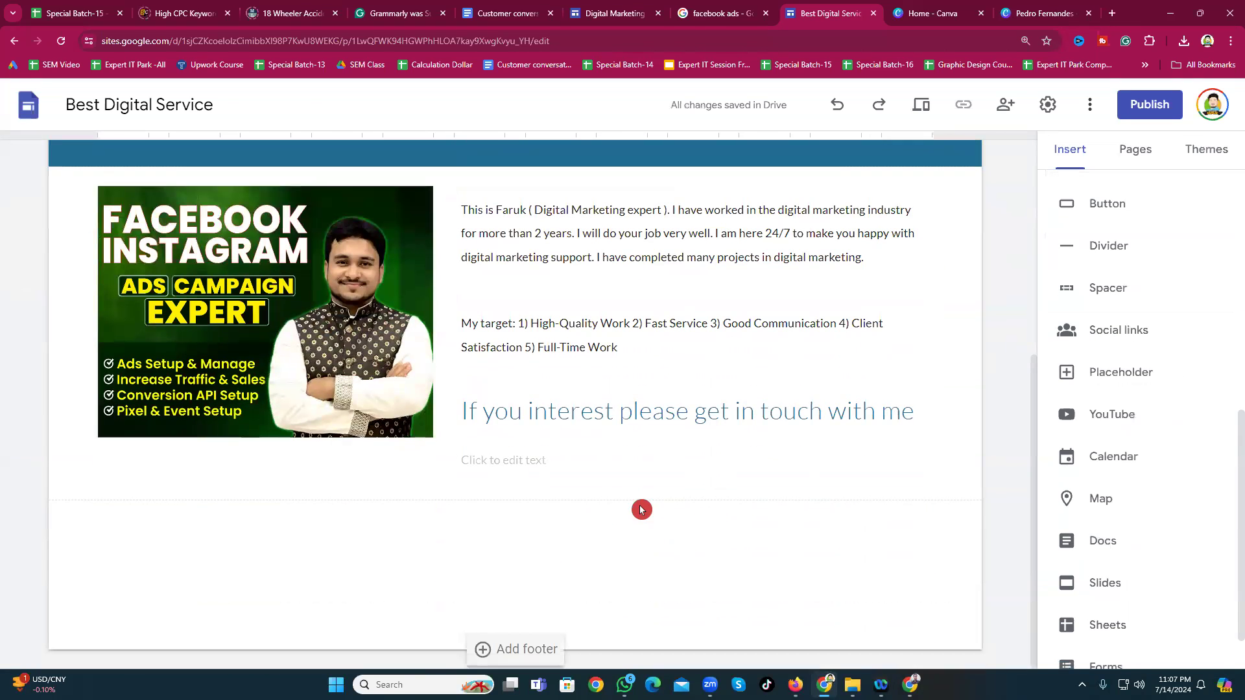
{"action": "scroll", "coordinate": [1104, 244], "scroll_direction": "up", "scroll_amount": 2}
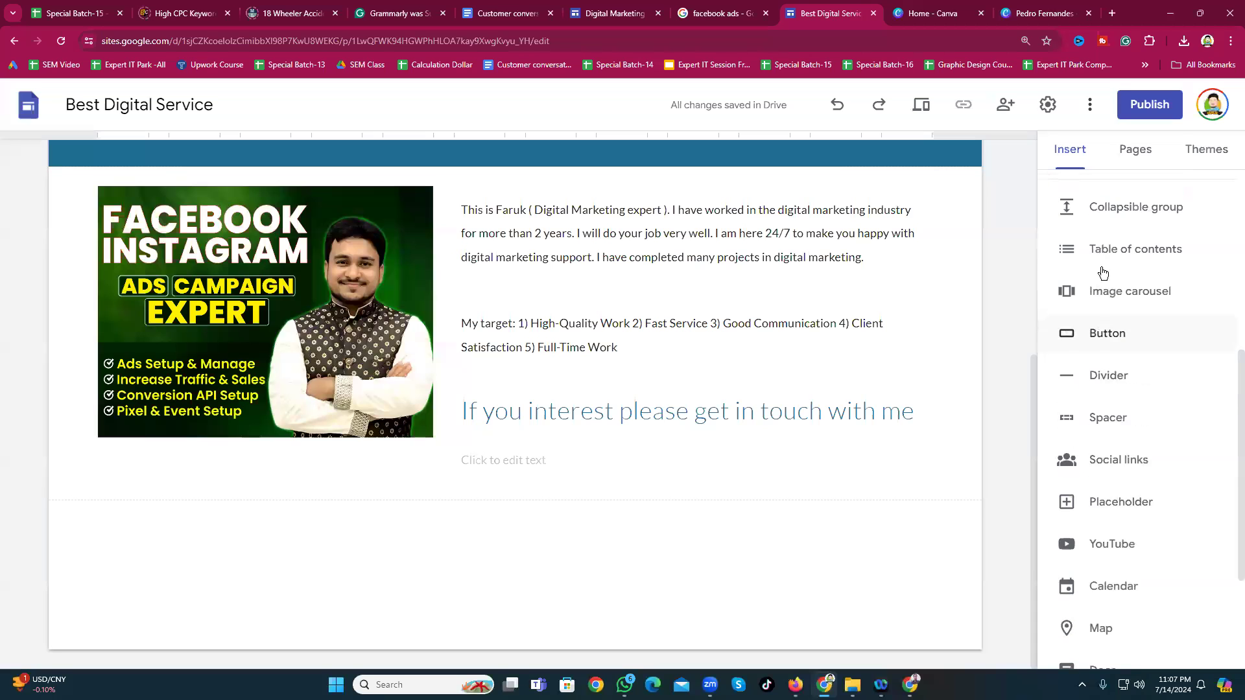
{"action": "left_click", "coordinate": [1118, 291]}
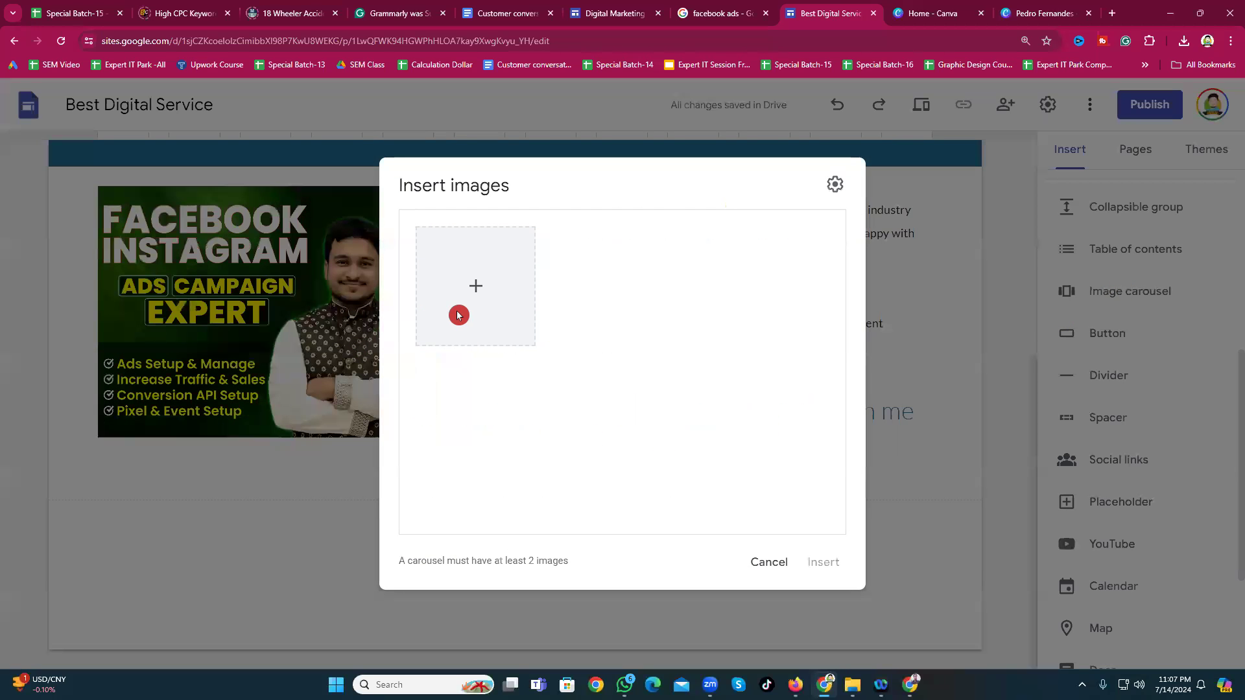
{"action": "left_click", "coordinate": [493, 284]}
{"action": "left_click", "coordinate": [521, 322]}
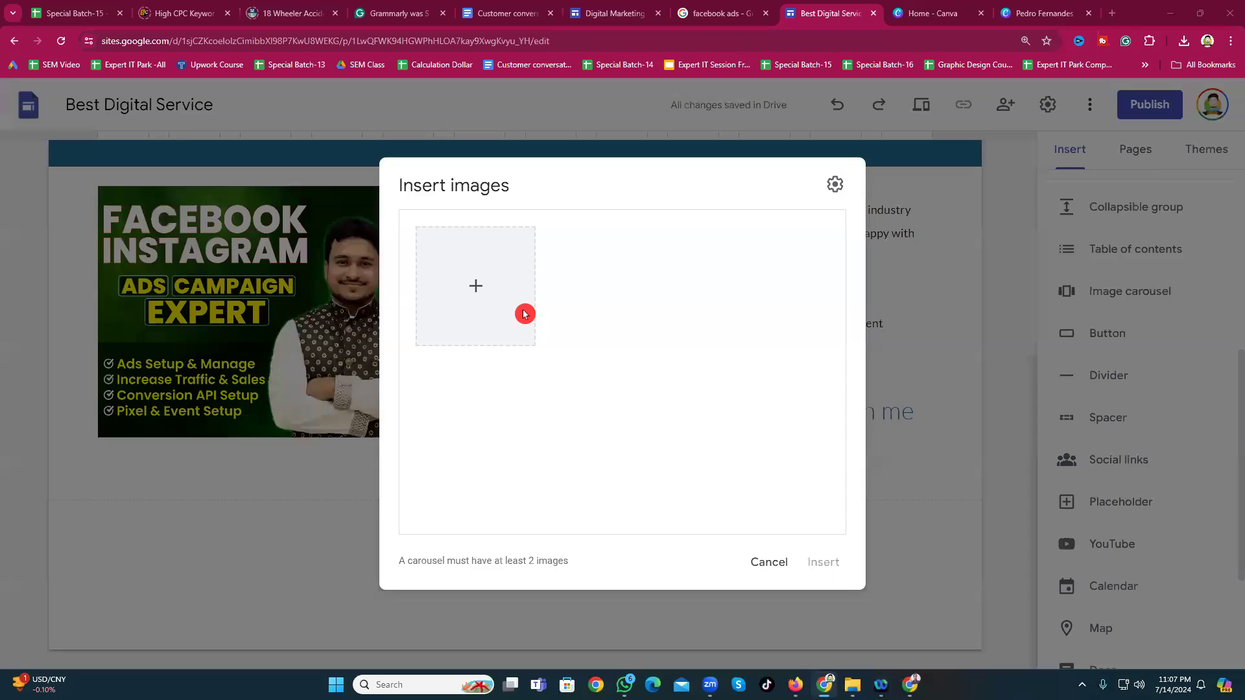
{"action": "scroll", "coordinate": [646, 403], "scroll_direction": "down", "scroll_amount": 10}
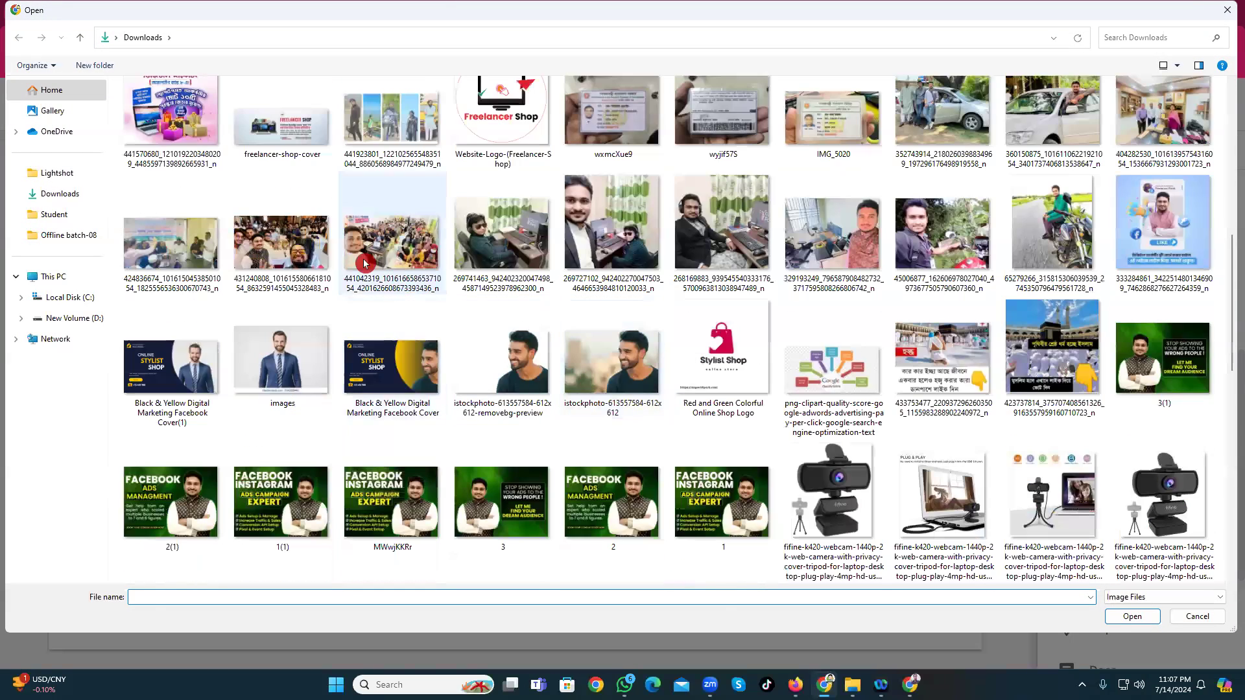
{"action": "scroll", "coordinate": [365, 263], "scroll_direction": "up", "scroll_amount": 10}
{"action": "scroll", "coordinate": [511, 336], "scroll_direction": "down", "scroll_amount": 4}
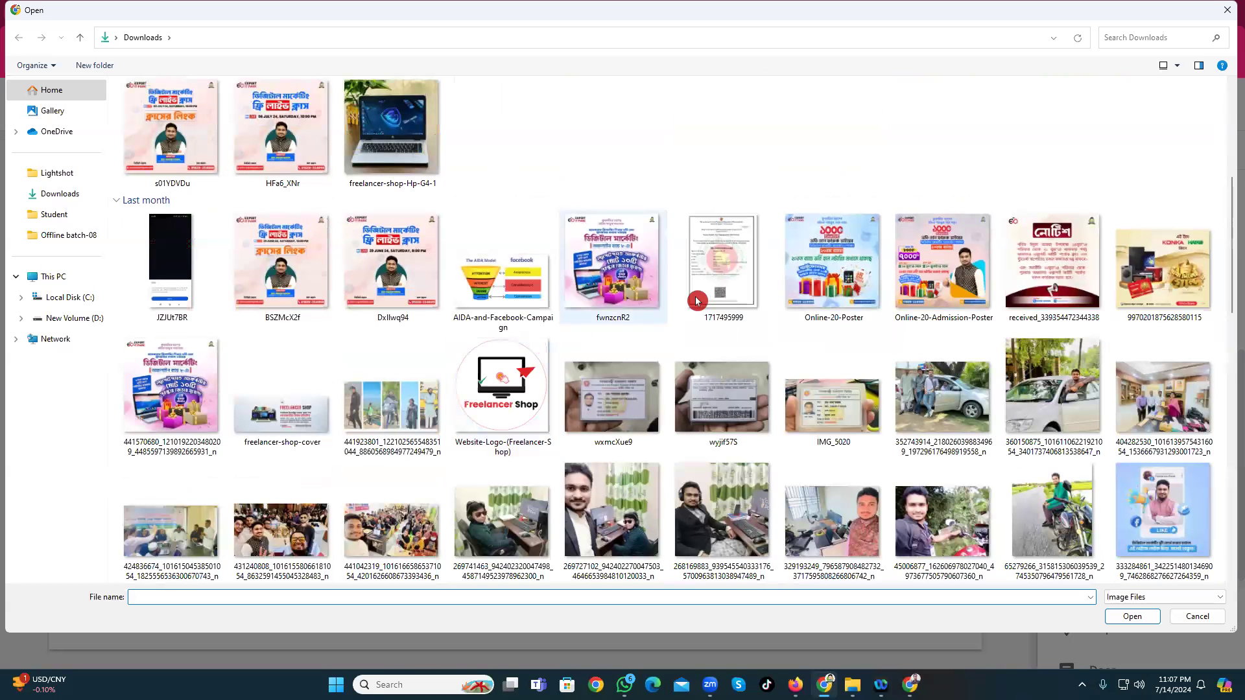
{"action": "left_click", "coordinate": [279, 258]}
{"action": "left_click", "coordinate": [399, 260], "text": "ctrl"}
{"action": "left_click", "coordinate": [500, 278], "text": "ctrl"}
{"action": "left_click", "coordinate": [603, 269], "text": "ctrl"}
{"action": "left_click", "coordinate": [1114, 610]}
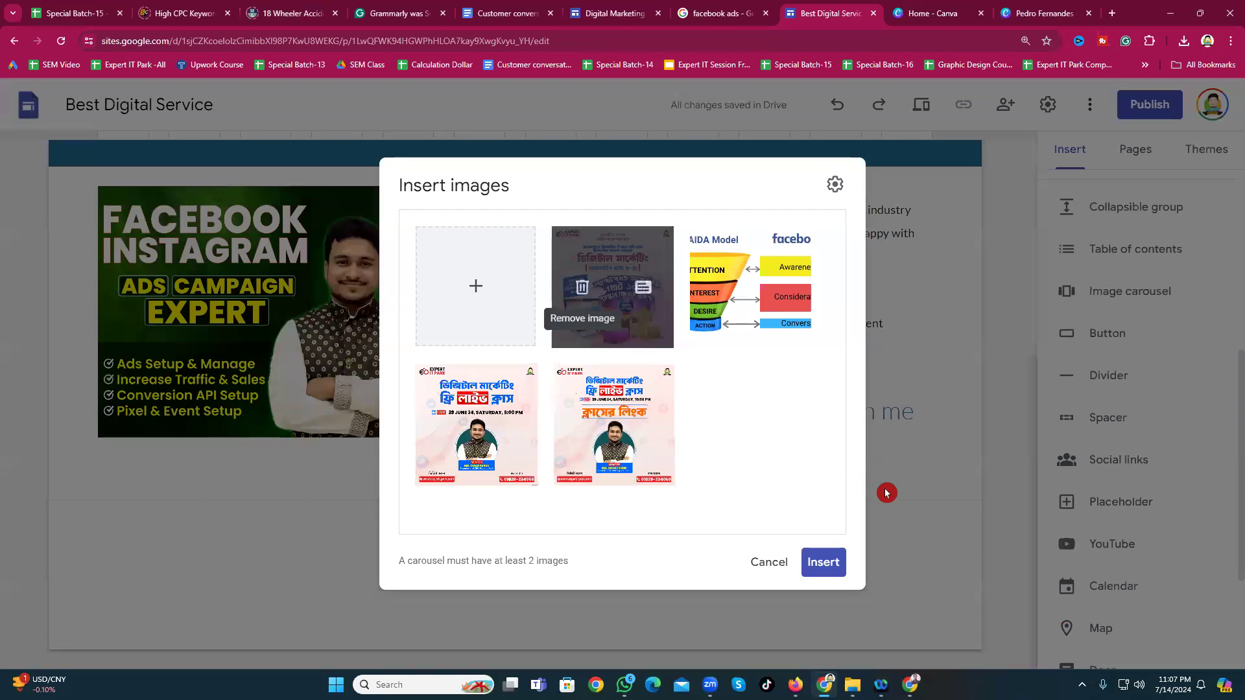
{"action": "left_click", "coordinate": [814, 570]}
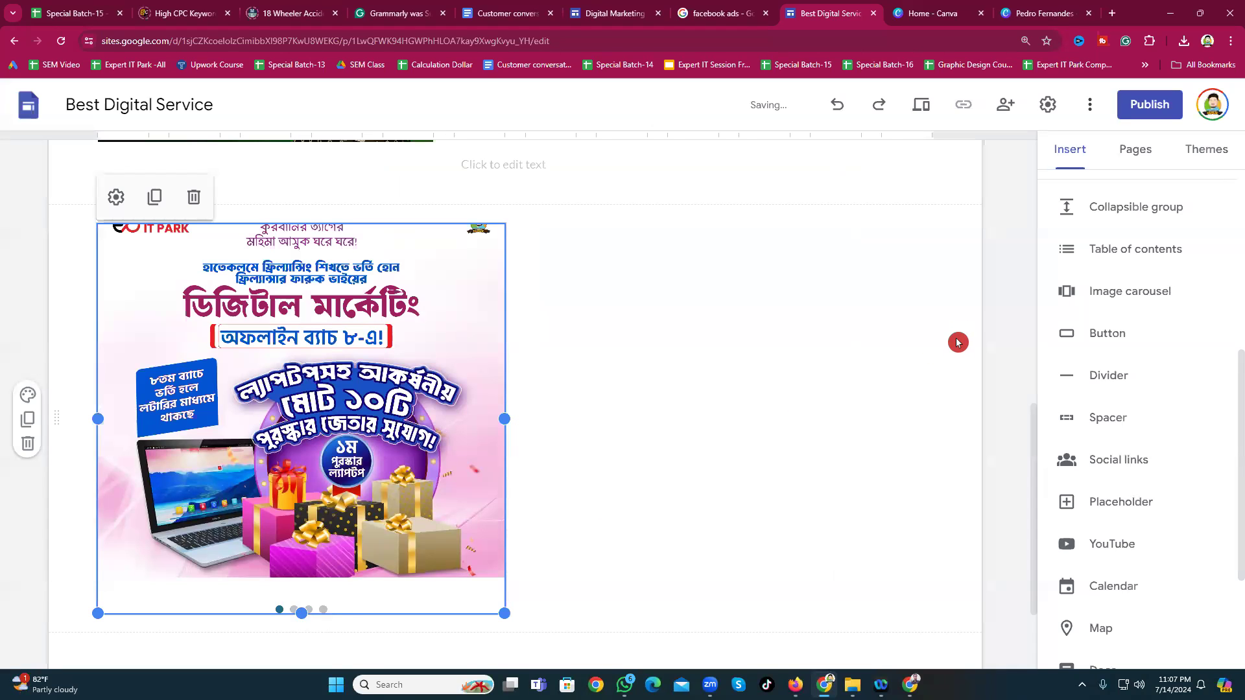
{"action": "left_click", "coordinate": [28, 446]}
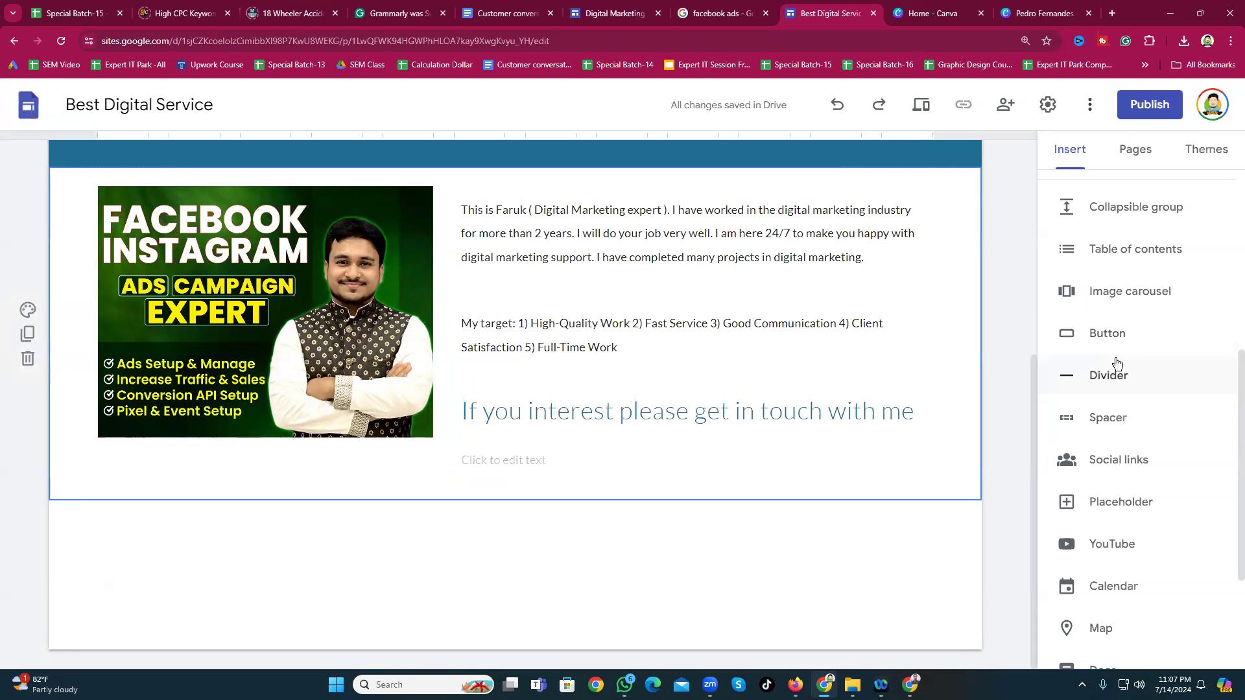
Step: Add a centred 'My Work Sample' text box in a dark blue Style 3 section below About Me
{"action": "scroll", "coordinate": [1080, 315], "scroll_direction": "down", "scroll_amount": 1}
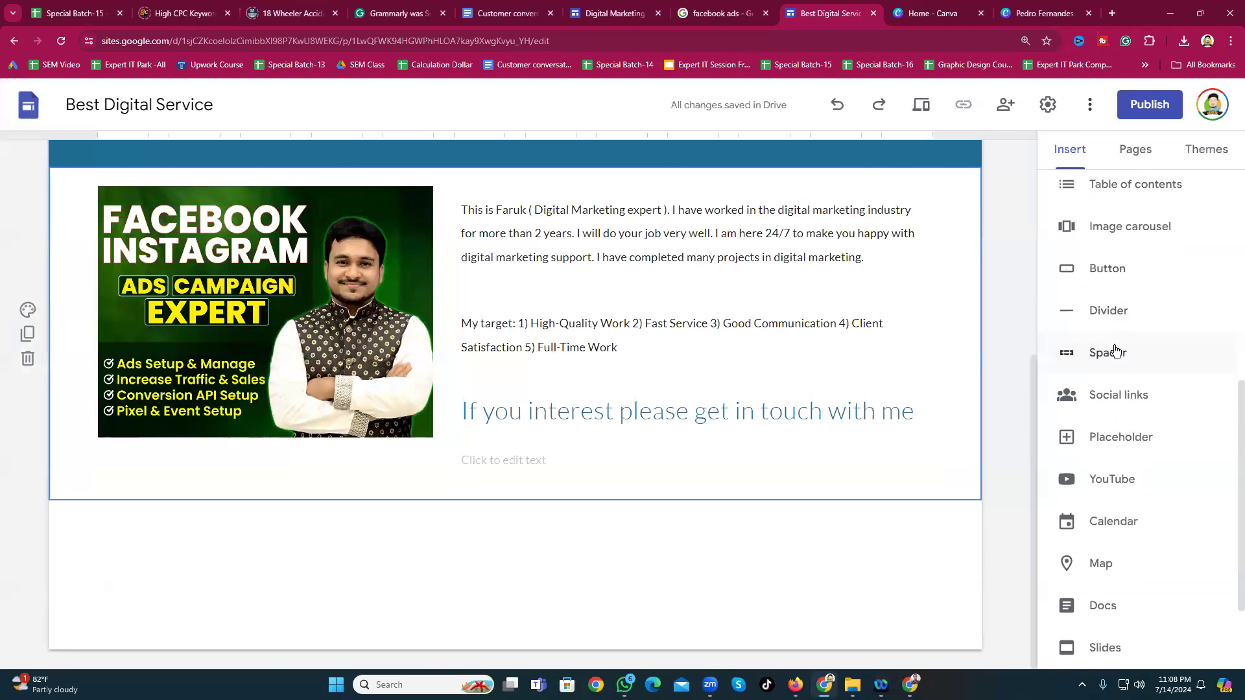
{"action": "scroll", "coordinate": [1115, 347], "scroll_direction": "down", "scroll_amount": 1}
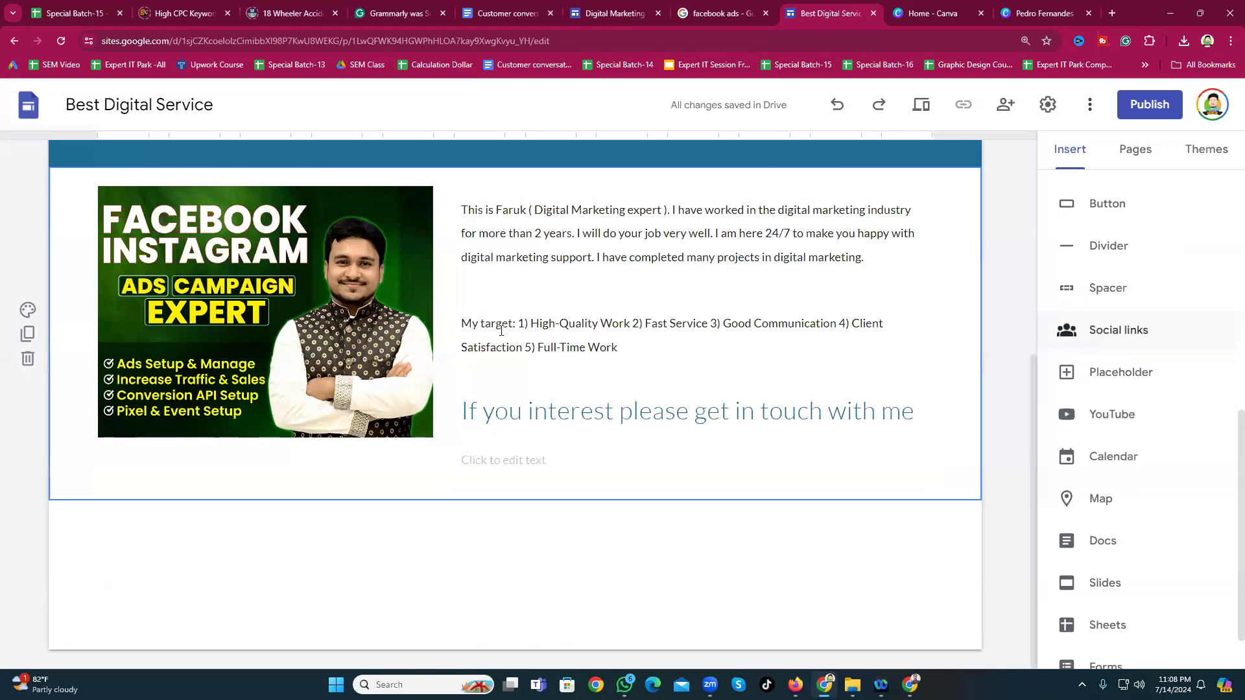
{"action": "scroll", "coordinate": [1028, 245], "scroll_direction": "up", "scroll_amount": 5}
{"action": "scroll", "coordinate": [1155, 259], "scroll_direction": "up", "scroll_amount": 5}
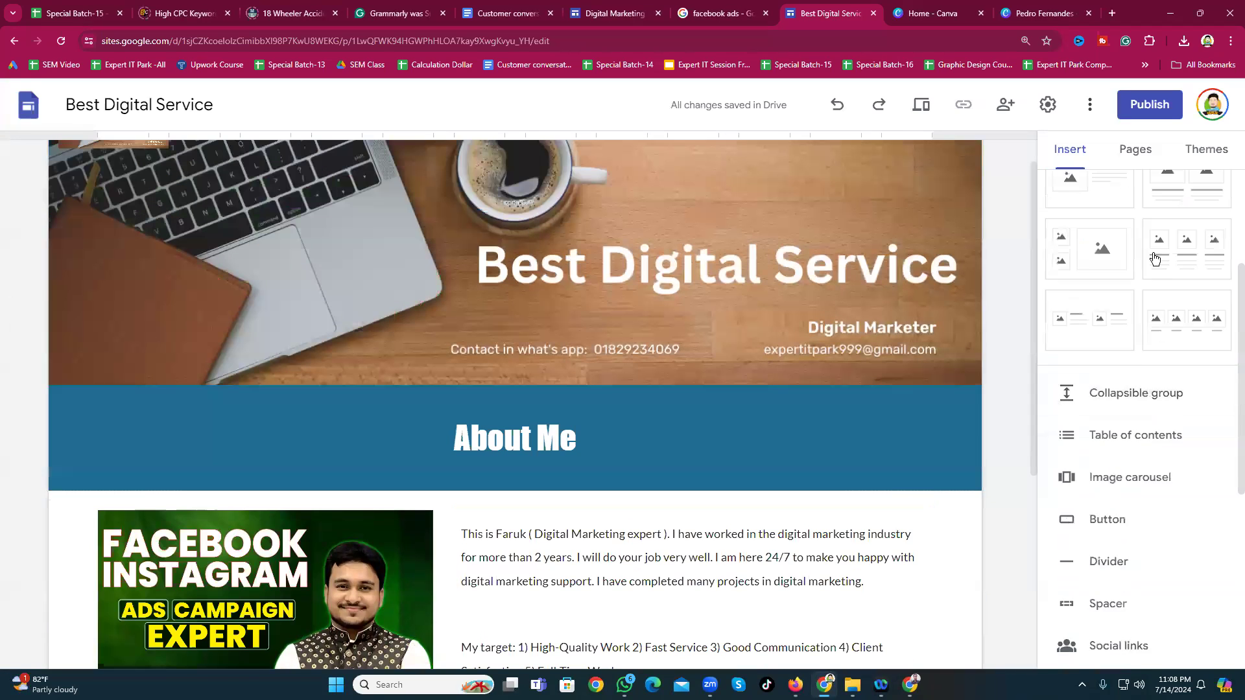
{"action": "scroll", "coordinate": [1155, 259], "scroll_direction": "up", "scroll_amount": 3}
{"action": "scroll", "coordinate": [752, 408], "scroll_direction": "down", "scroll_amount": 4}
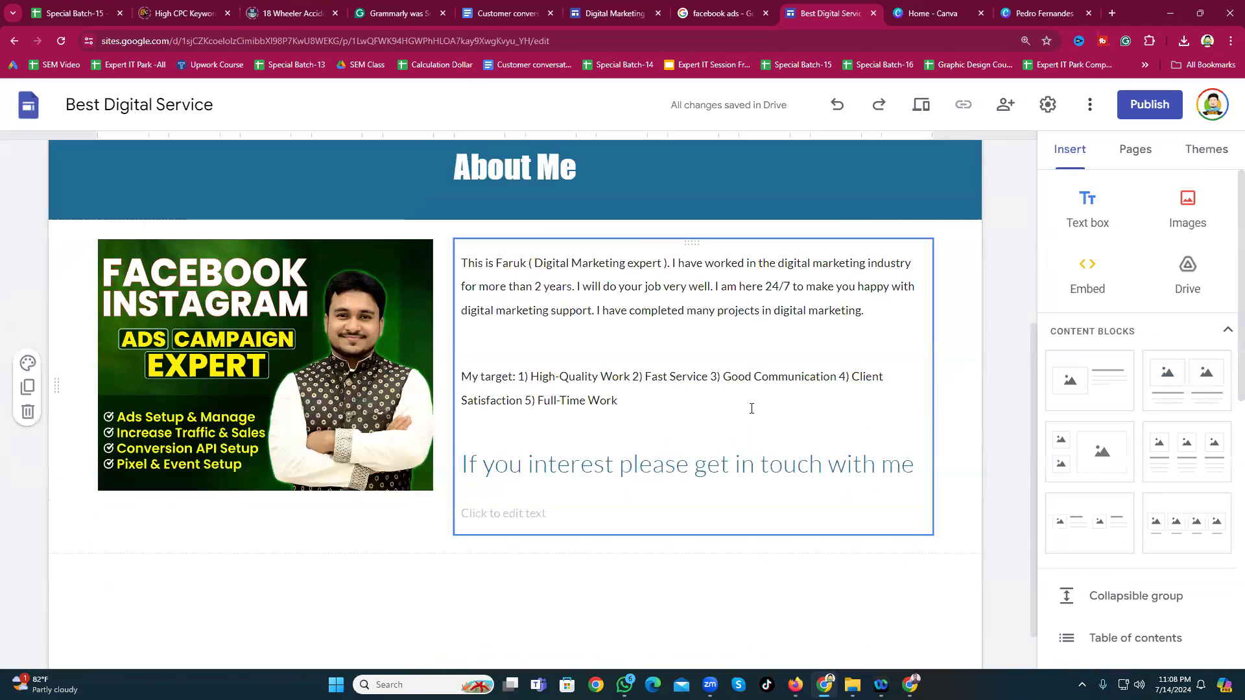
{"action": "scroll", "coordinate": [751, 409], "scroll_direction": "down", "scroll_amount": 1}
{"action": "left_click", "coordinate": [1083, 200]}
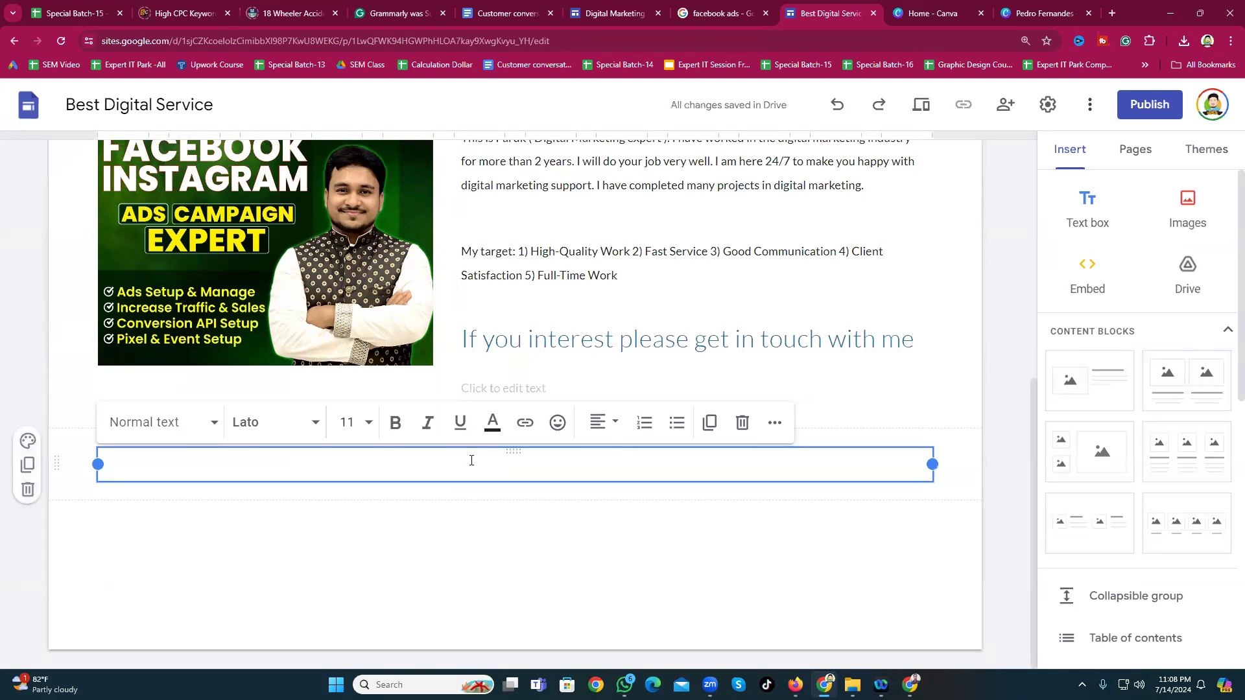
{"action": "type", "text": "My Work Sample"}
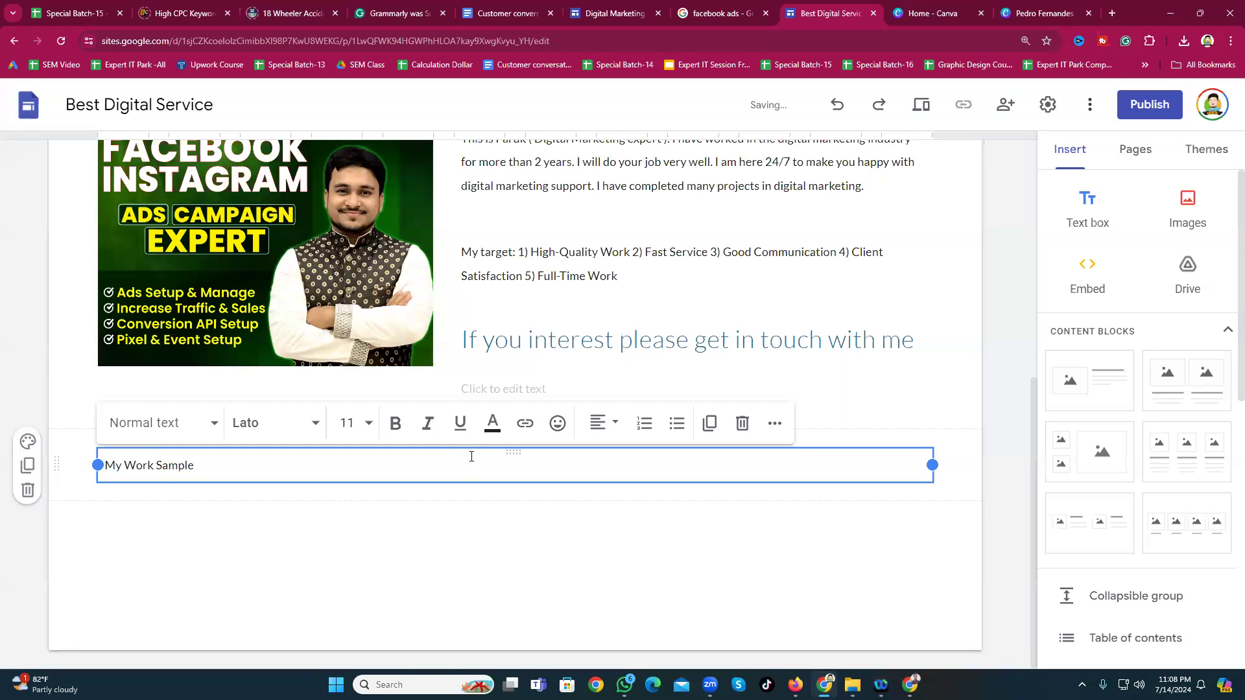
{"action": "left_click", "coordinate": [597, 432]}
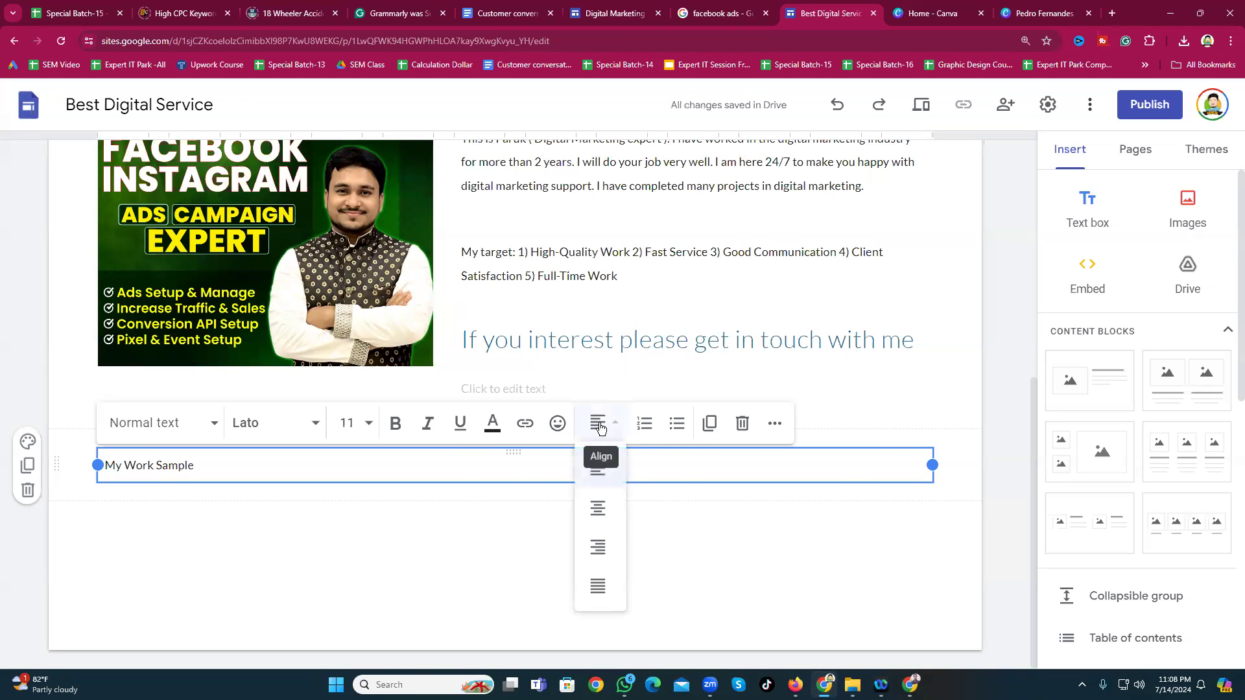
{"action": "left_click", "coordinate": [616, 508]}
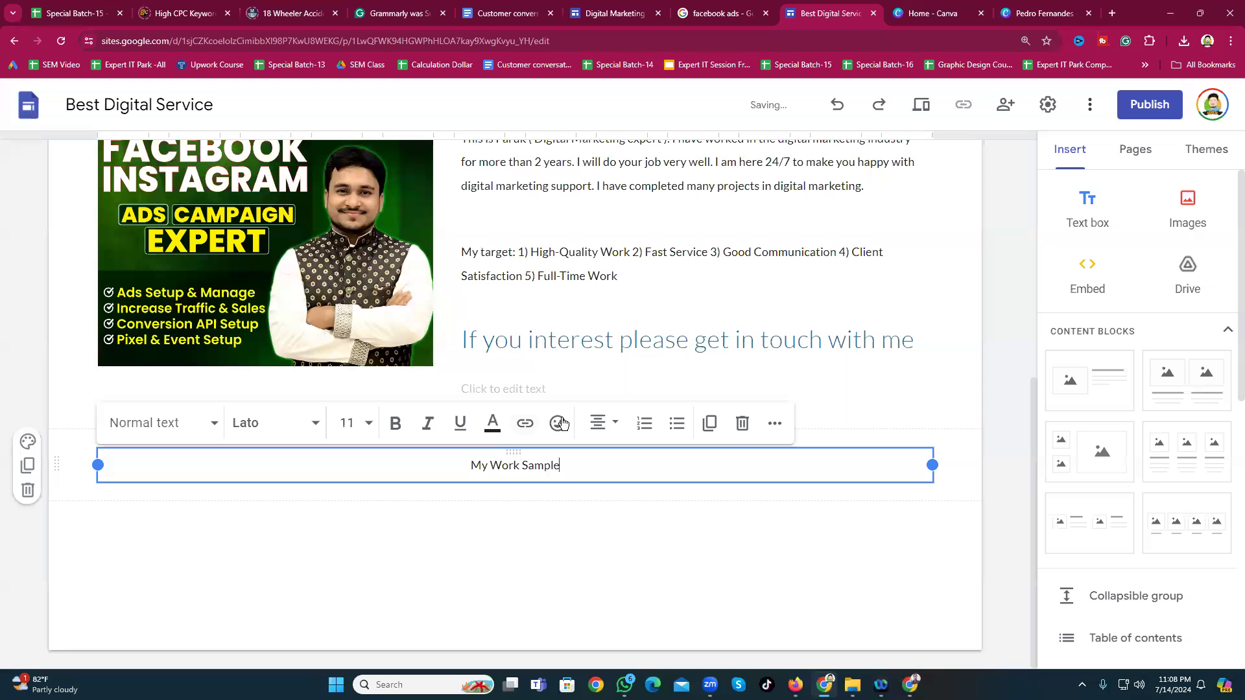
{"action": "left_click", "coordinate": [36, 444]}
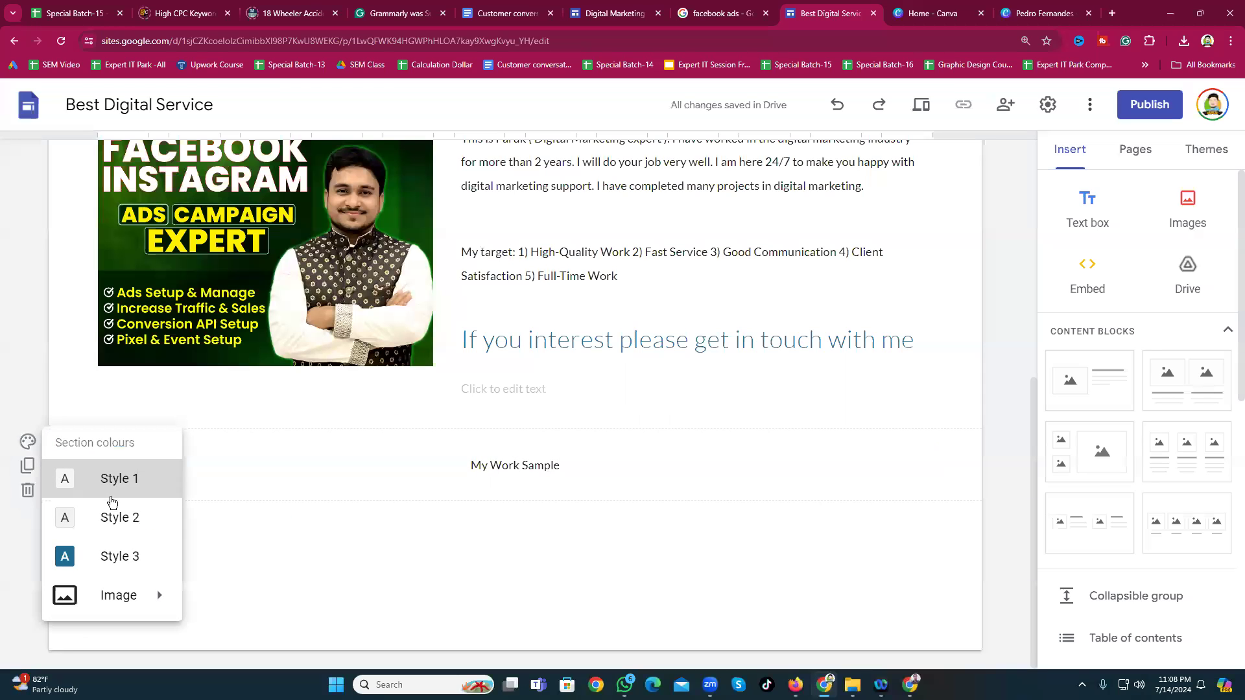
{"action": "left_click", "coordinate": [105, 559]}
Step: Set the My Work Sample heading to font size 24
{"action": "left_click", "coordinate": [533, 465]}
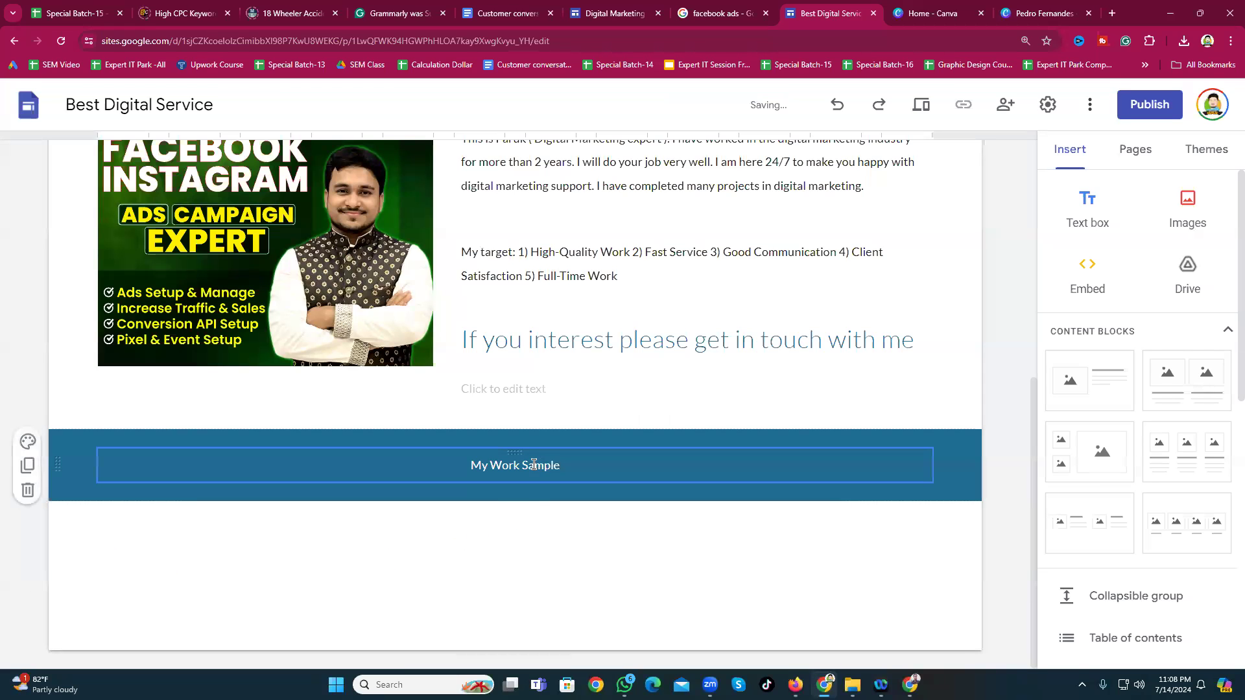
{"action": "double_click", "coordinate": [529, 467]}
{"action": "left_click", "coordinate": [530, 467]}
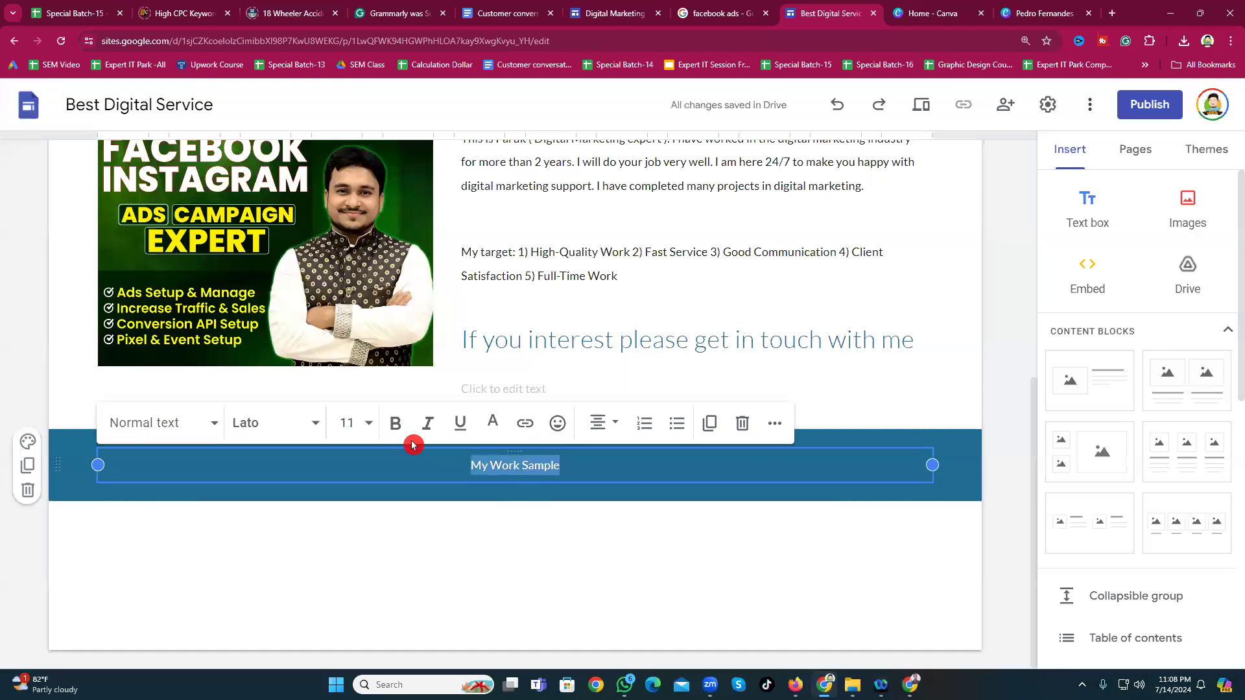
{"action": "left_click", "coordinate": [357, 425]}
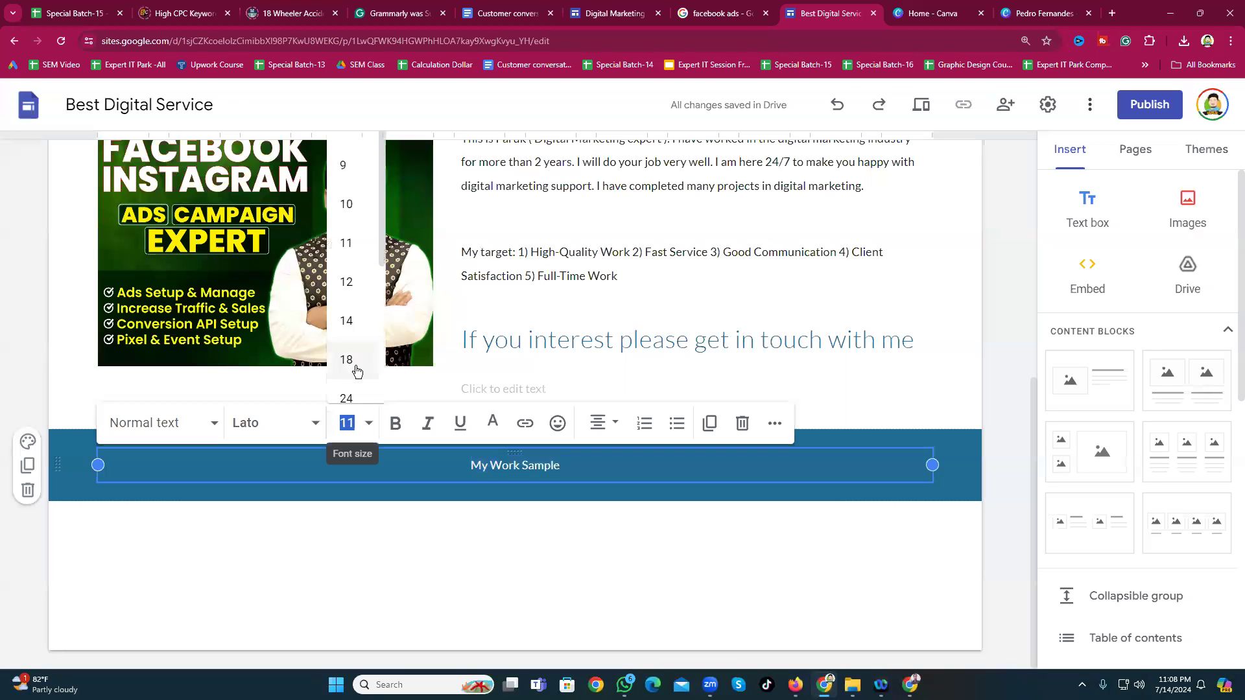
{"action": "scroll", "coordinate": [357, 371], "scroll_direction": "down", "scroll_amount": 1}
{"action": "left_click", "coordinate": [354, 344]}
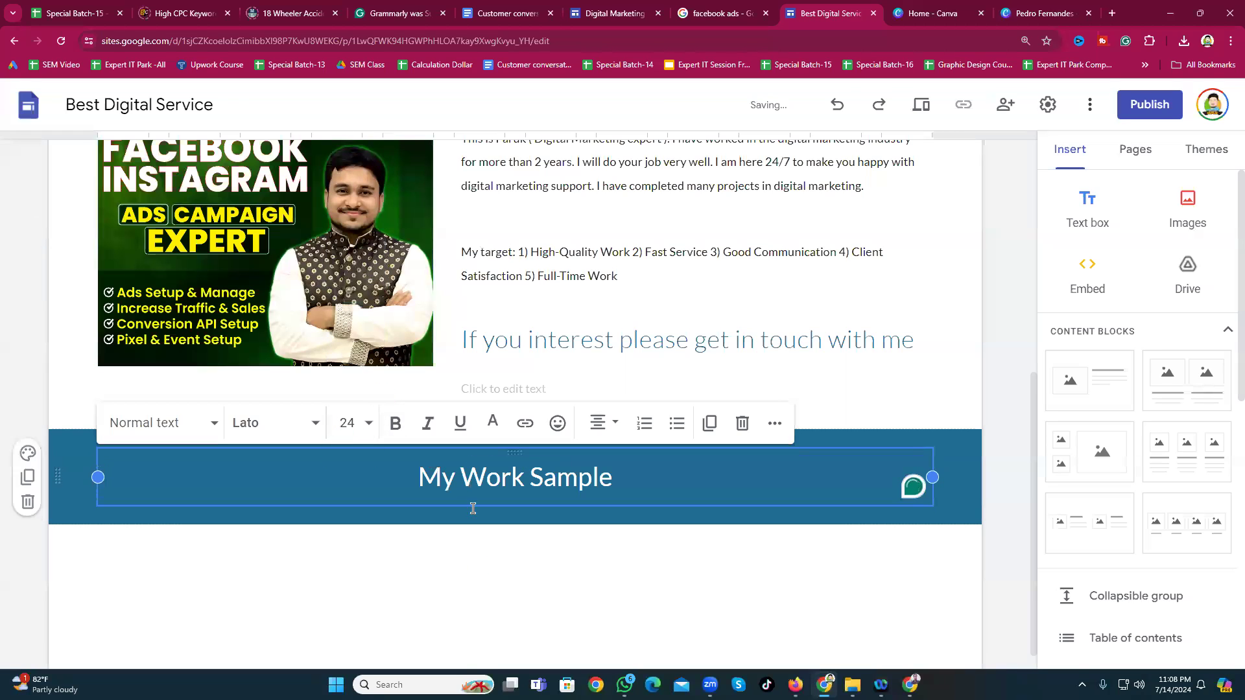
{"action": "left_click", "coordinate": [481, 582]}
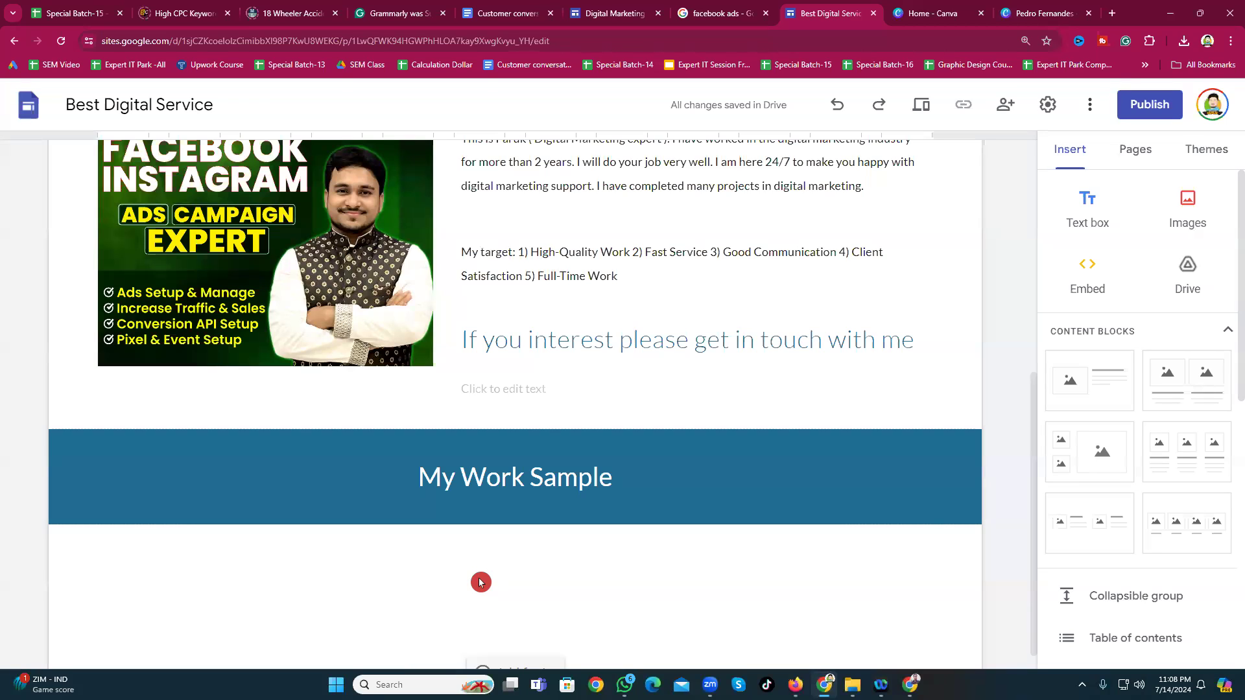
Step: Insert the four-image content block with caption fields beneath the My Work Sample band
{"action": "scroll", "coordinate": [499, 571], "scroll_direction": "down", "scroll_amount": 1}
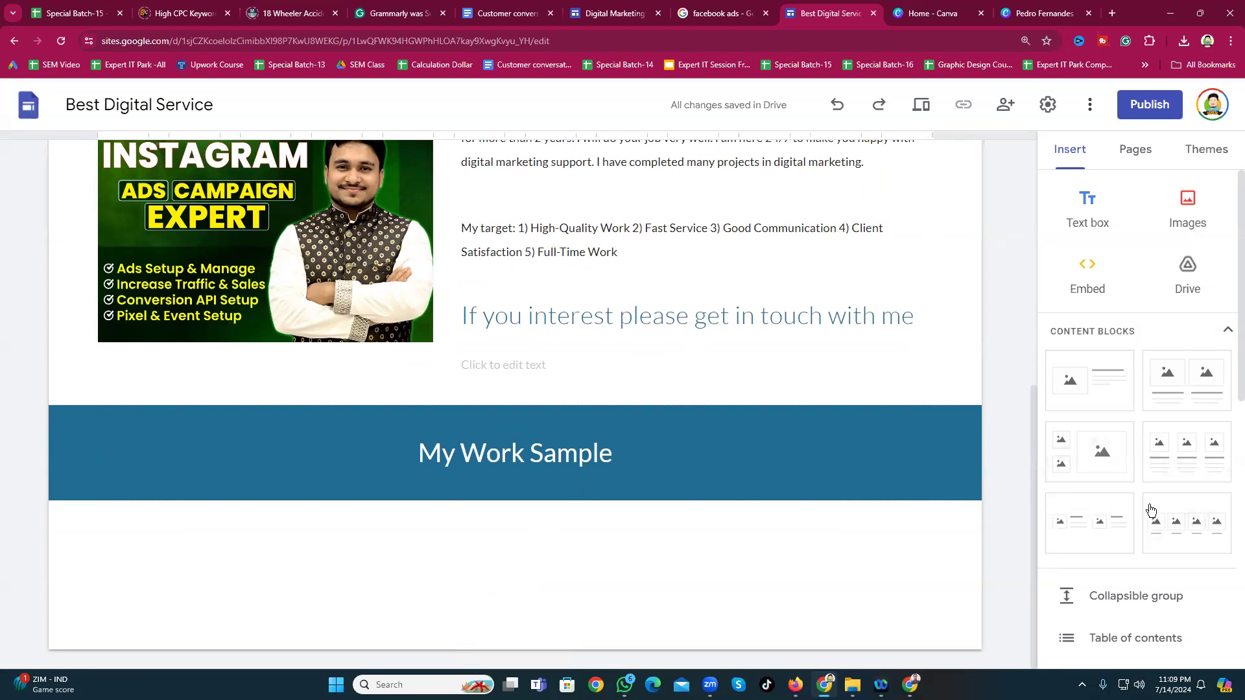
{"action": "left_click", "coordinate": [1178, 540]}
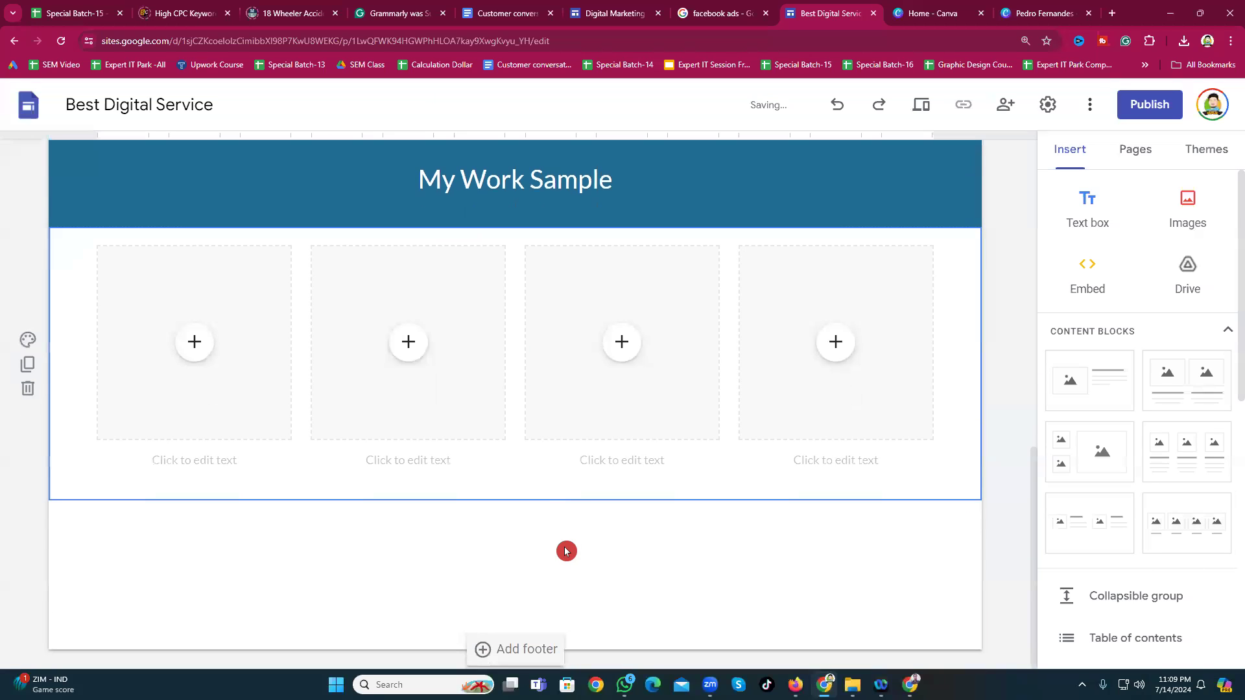
{"action": "scroll", "coordinate": [554, 529], "scroll_direction": "up", "scroll_amount": 3}
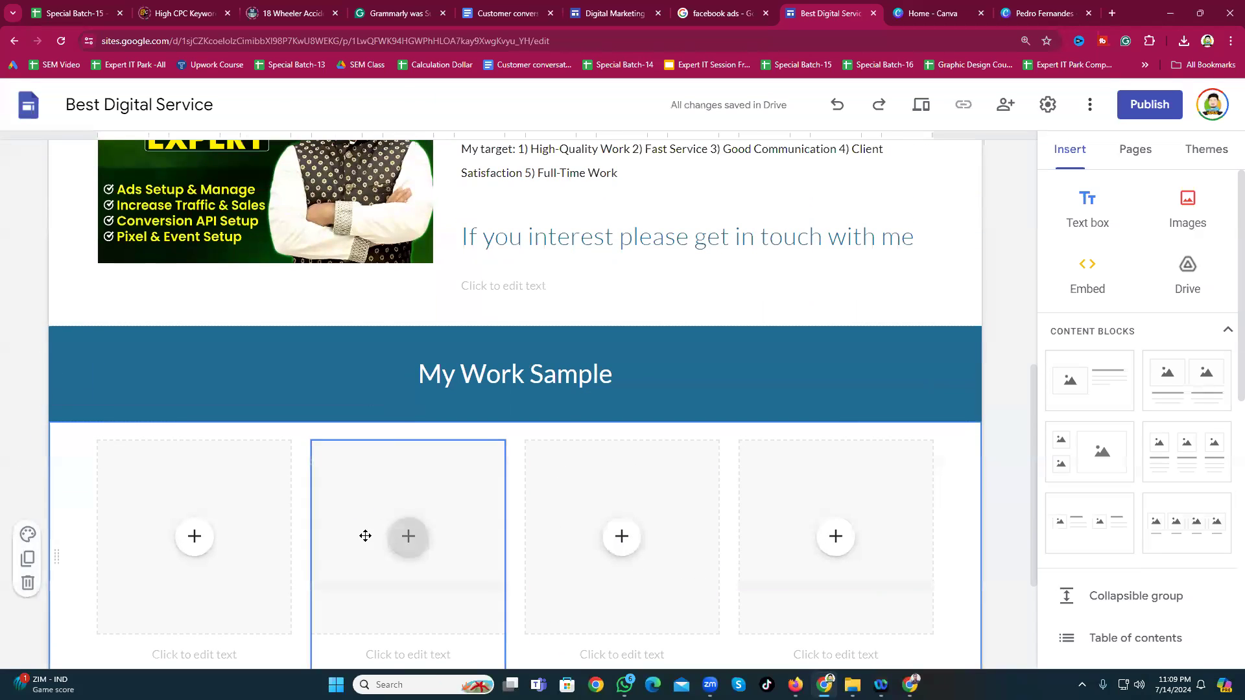
{"action": "scroll", "coordinate": [292, 480], "scroll_direction": "down", "scroll_amount": 3}
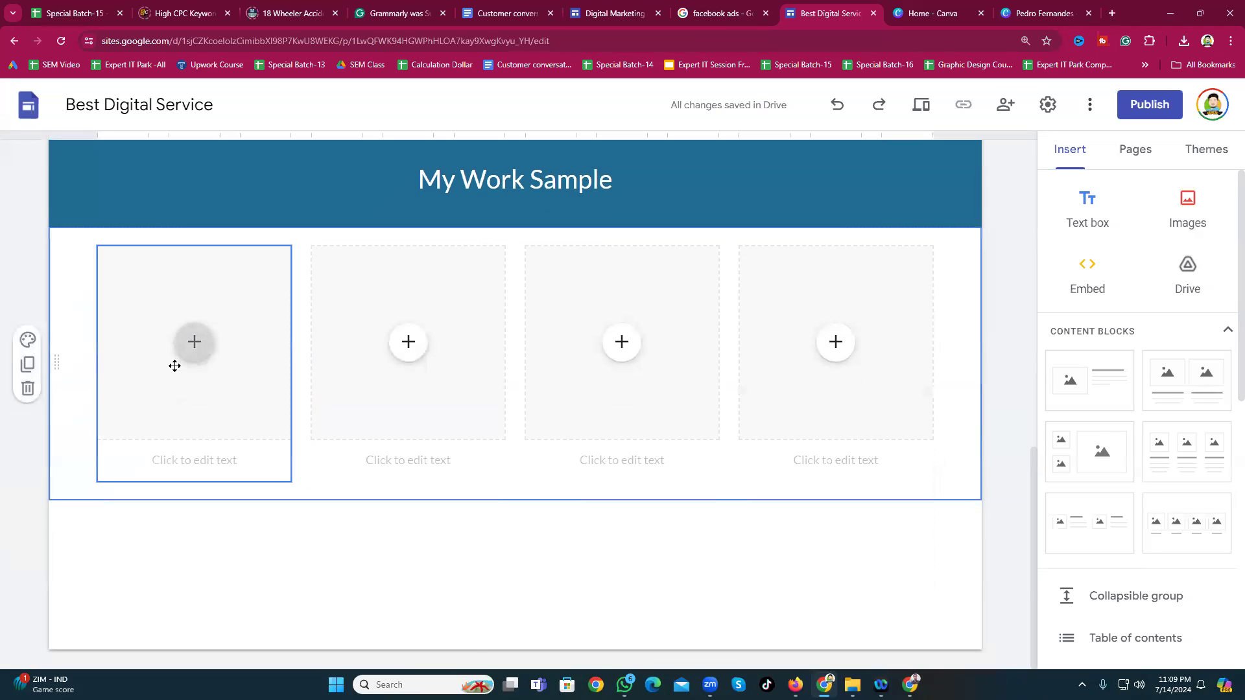
{"action": "left_click", "coordinate": [697, 600]}
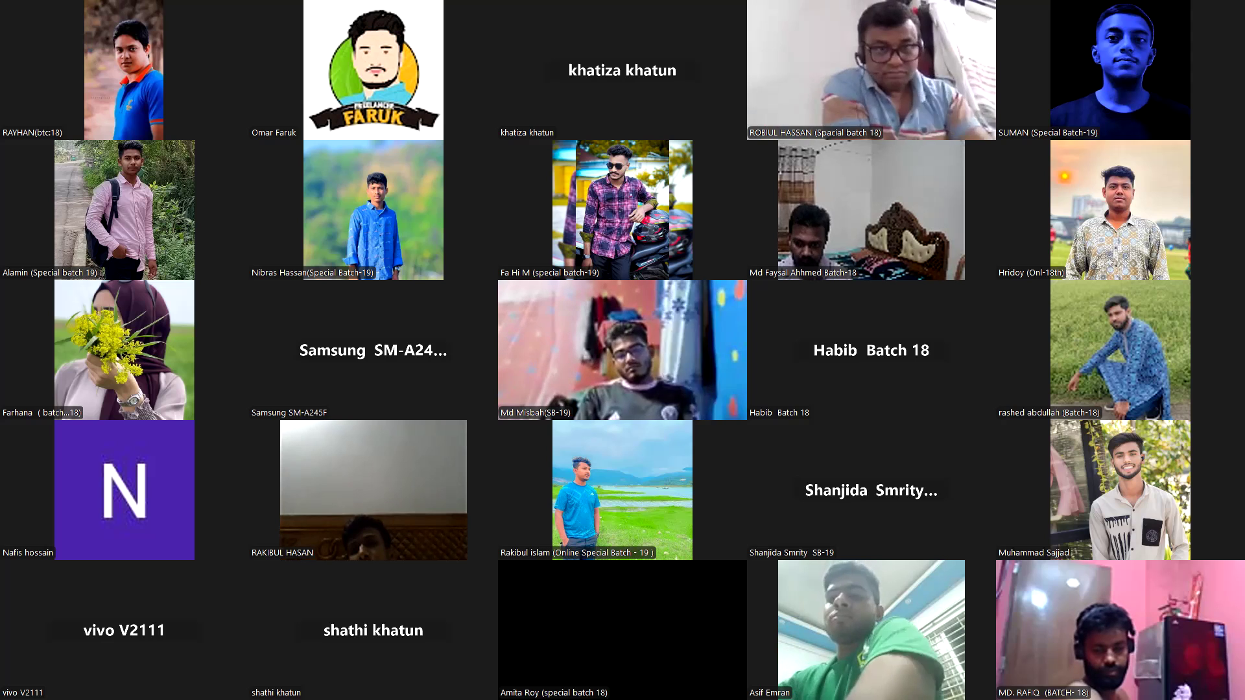
Step: Page forward through the Zoom participant gallery, then back to the first page
{"action": "key", "text": "Page_Down"}
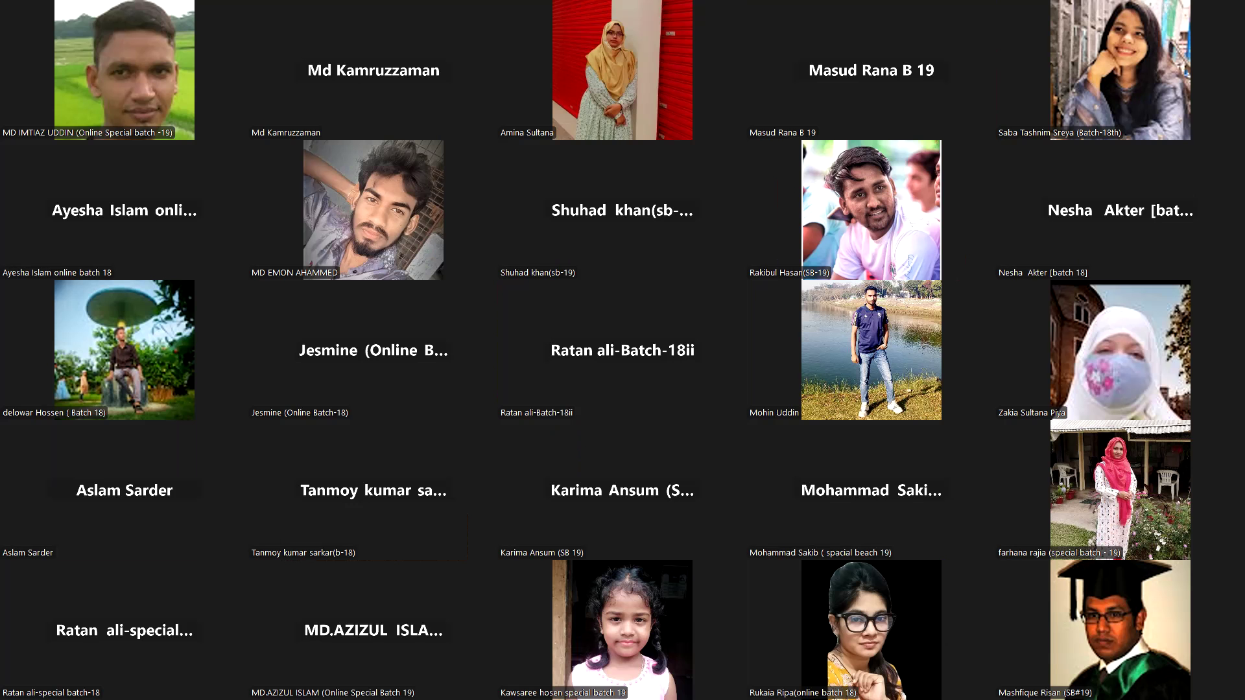
{"action": "key", "text": "Page_Down"}
{"action": "key", "text": "Page_Down"}
{"action": "key", "text": "Page_Down"}
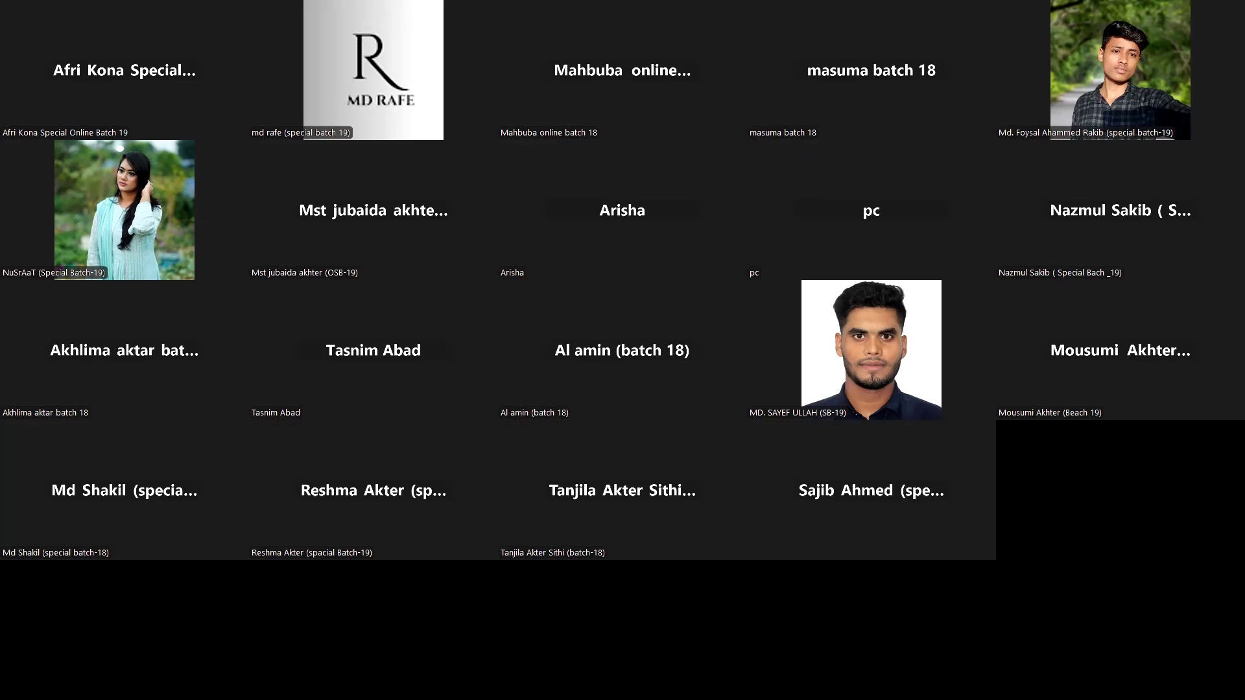
{"action": "key", "text": "Page_Up"}
{"action": "key", "text": "Page_Up"}
{"action": "key", "text": "Page_Up"}
{"action": "key", "text": "Page_Up"}
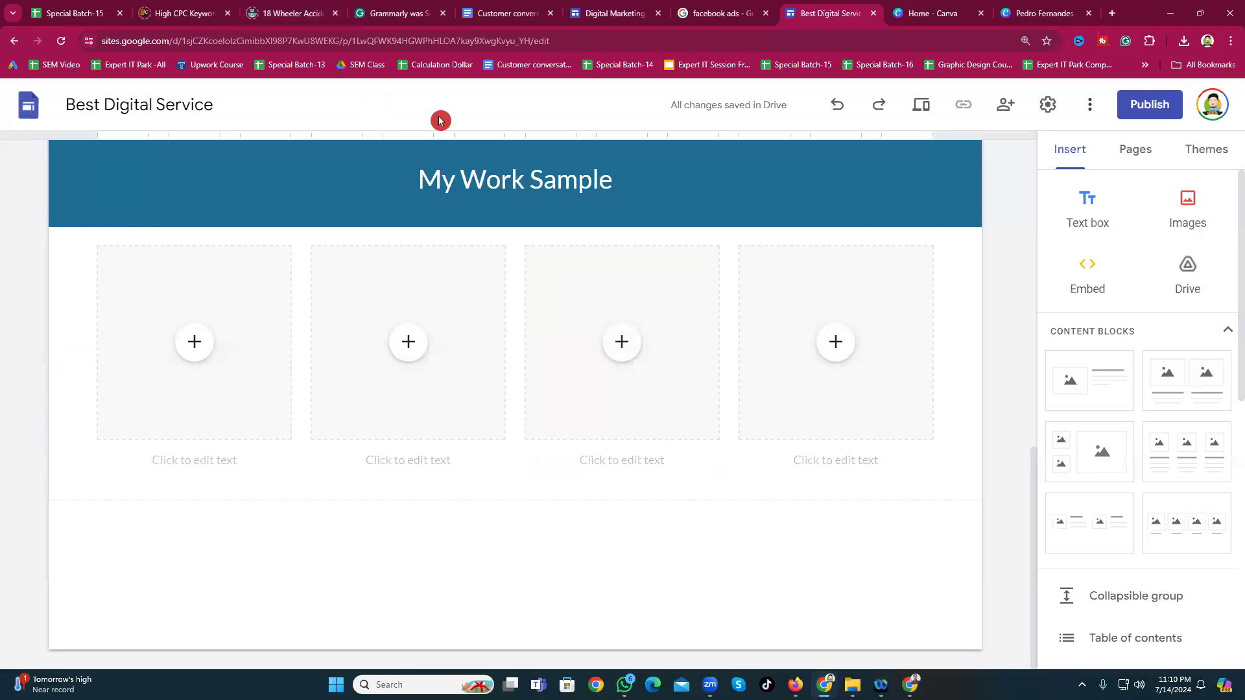
{"action": "scroll", "coordinate": [548, 457], "scroll_direction": "up", "scroll_amount": 2}
{"action": "scroll", "coordinate": [548, 456], "scroll_direction": "down", "scroll_amount": 2}
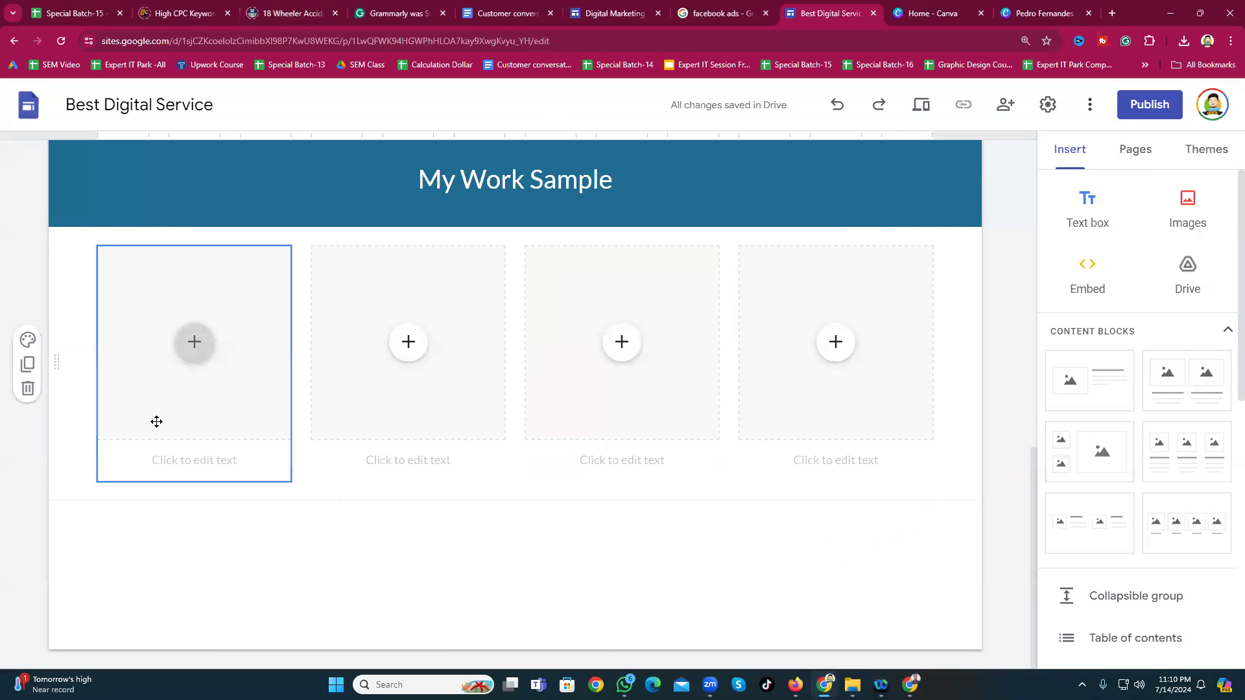
{"action": "scroll", "coordinate": [162, 423], "scroll_direction": "up", "scroll_amount": 1}
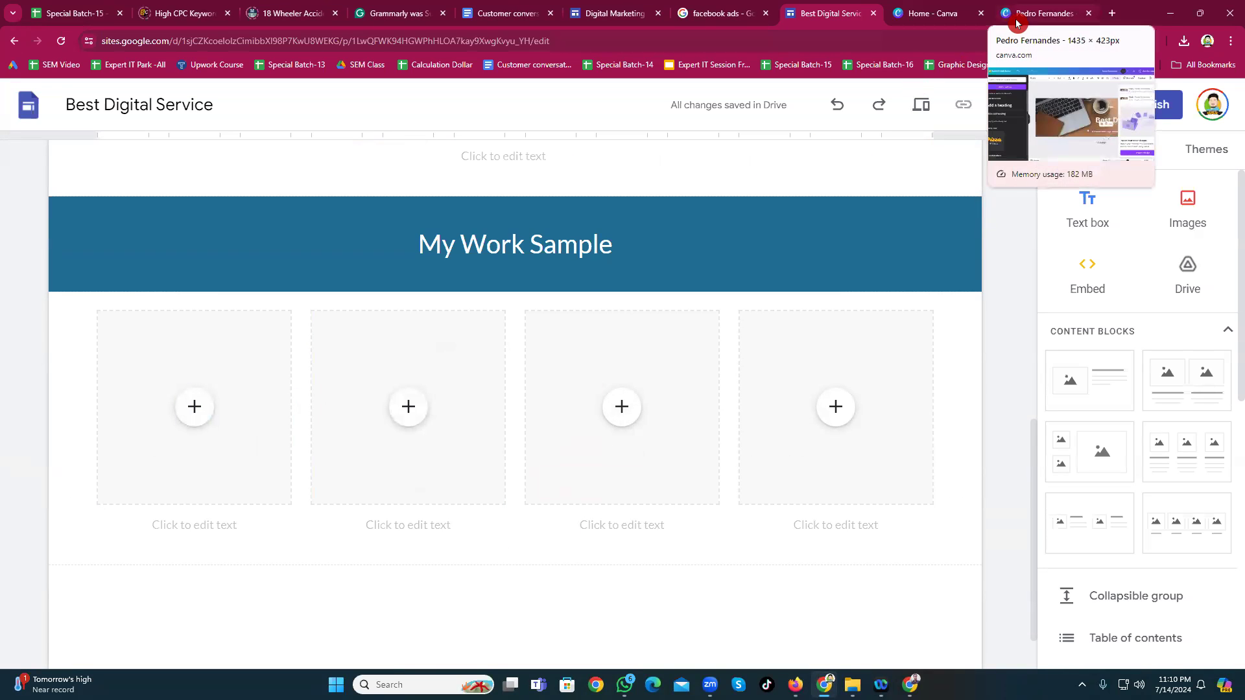
Step: Save the Hootsuite Facebook ad tools image from Google Images as Facebook-ad-tool-3.png
{"action": "left_click", "coordinate": [717, 13]}
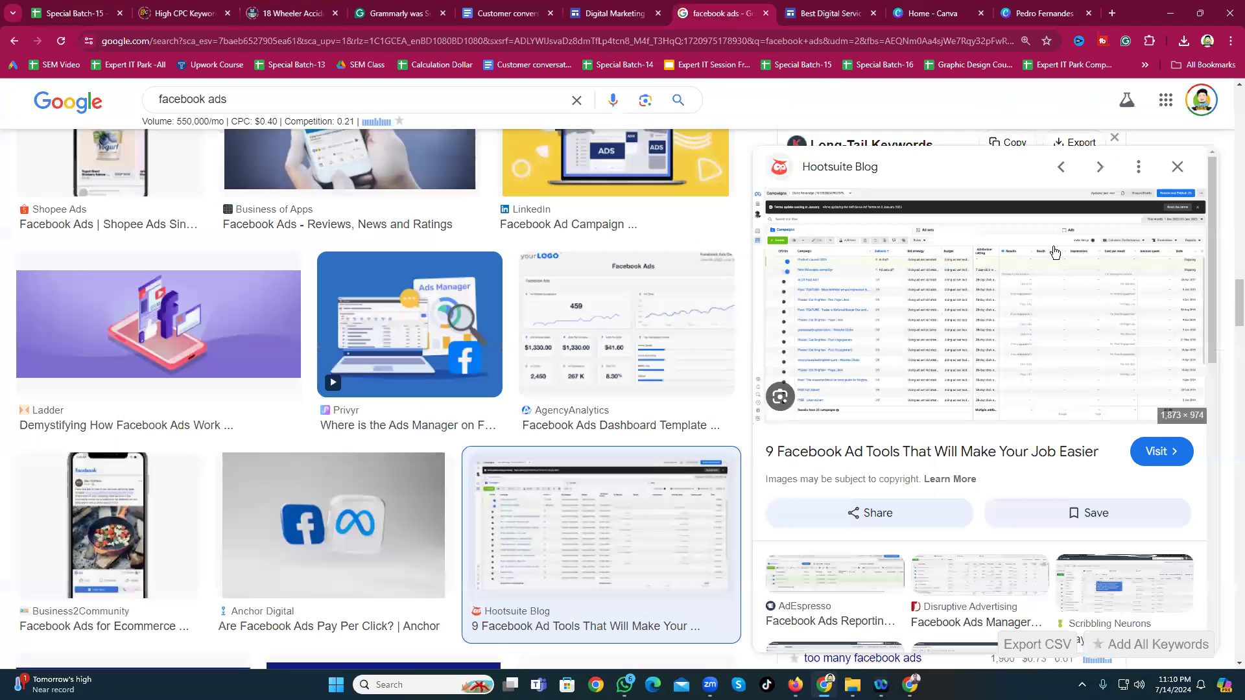
{"action": "right_click", "coordinate": [989, 292]}
{"action": "left_click", "coordinate": [1055, 500]}
{"action": "left_click", "coordinate": [1050, 480]}
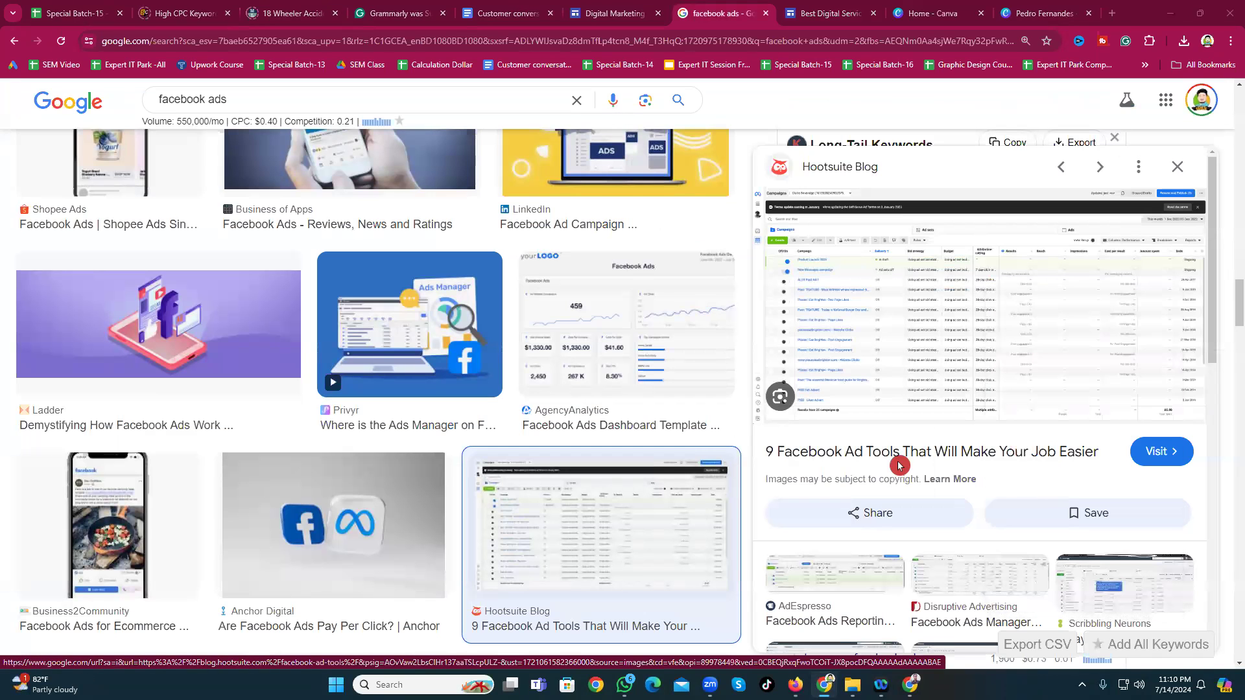
{"action": "left_click", "coordinate": [1134, 617]}
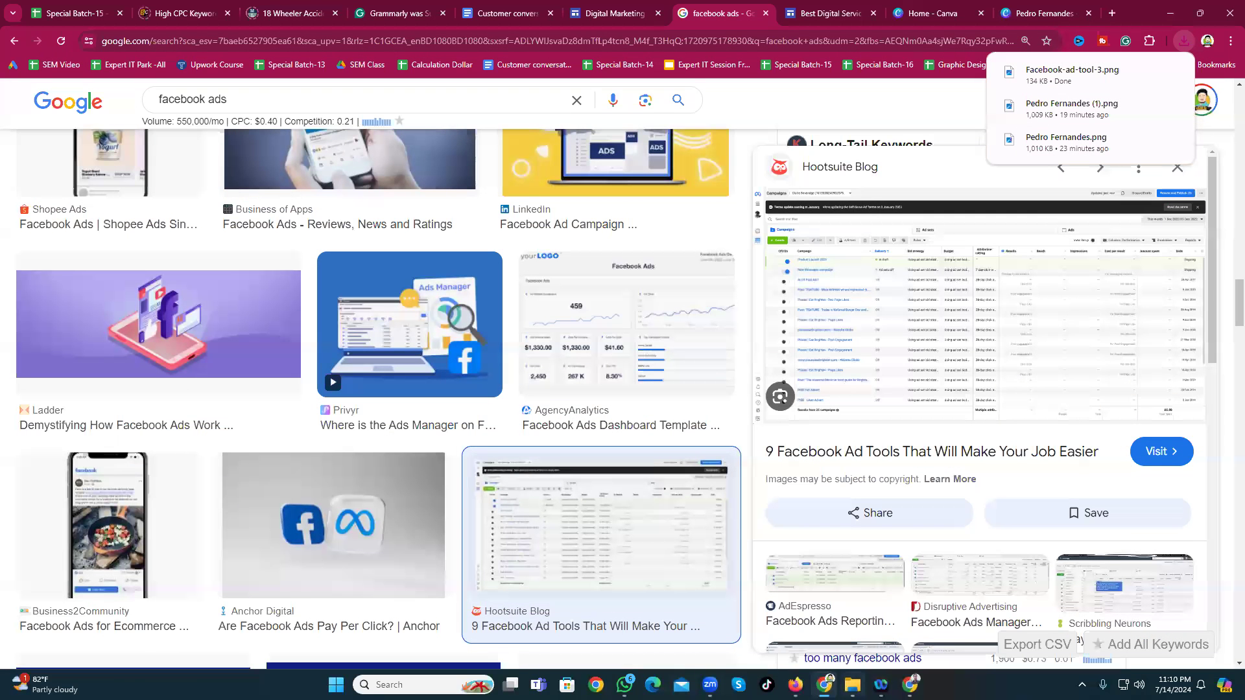
{"action": "left_click", "coordinate": [852, 684]}
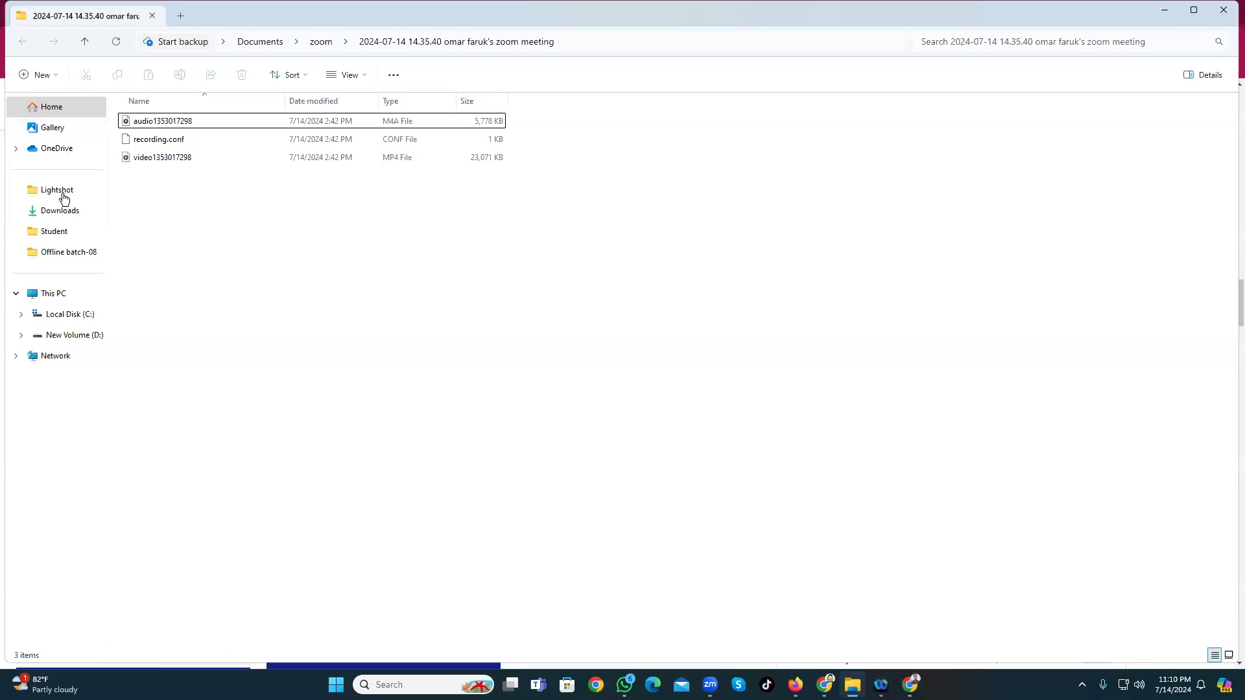
Step: Open the downloaded Facebook-ad-tool-3 image from Downloads in the photo viewer
{"action": "left_click", "coordinate": [59, 219]}
{"action": "left_click", "coordinate": [411, 198]}
{"action": "double_click", "coordinate": [411, 198]}
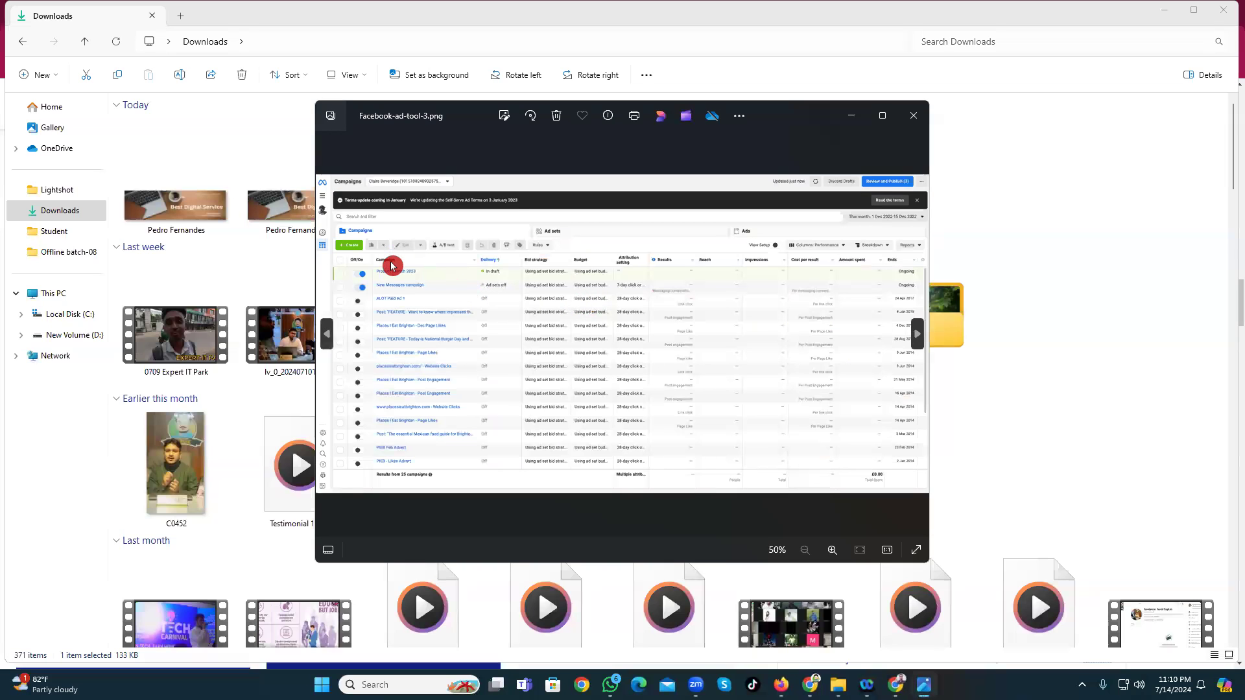
Step: Save a Lightshot capture of the image, then close the viewer and minimize Explorer
{"action": "key", "text": "Print"}
{"action": "left_click_drag", "start_coordinate": [313, 220], "coordinate": [922, 530]}
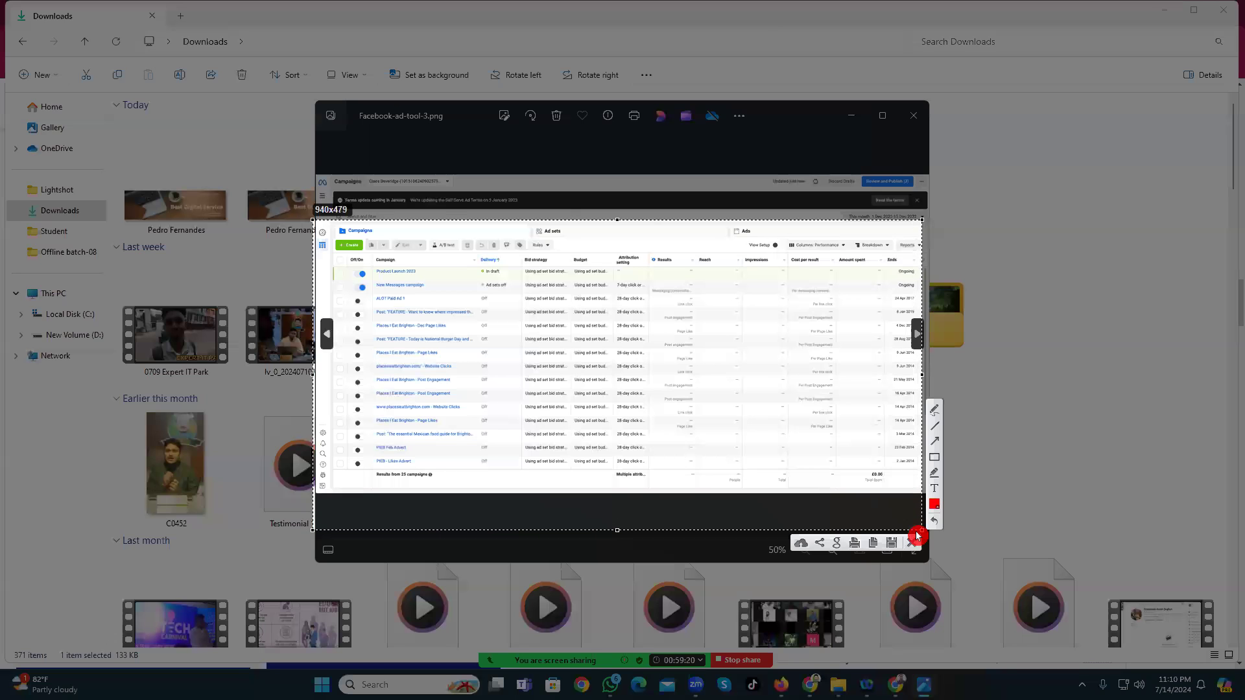
{"action": "left_click", "coordinate": [877, 535]}
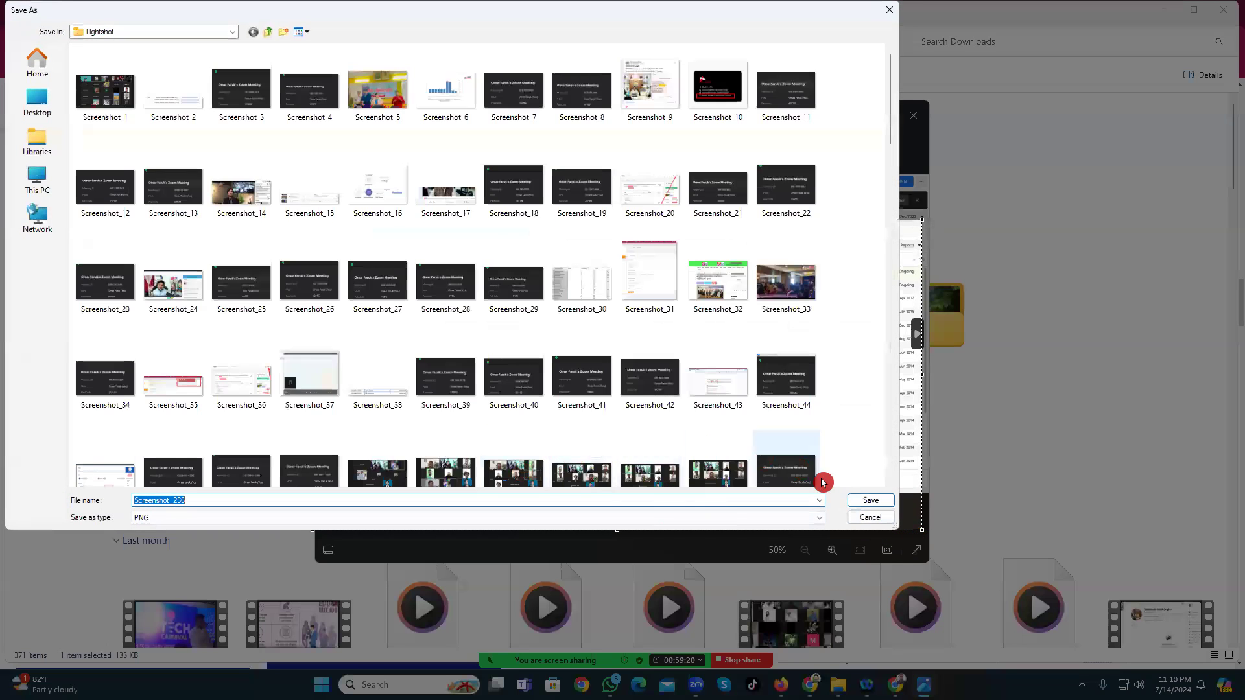
{"action": "left_click", "coordinate": [868, 503]}
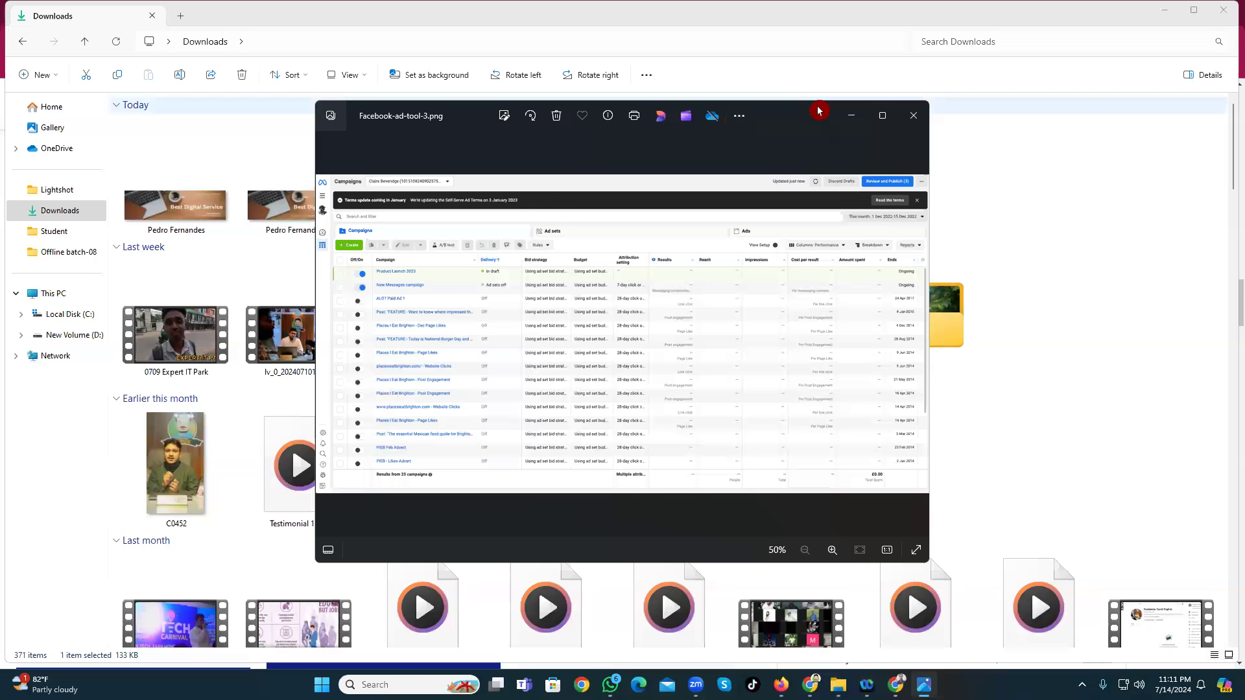
{"action": "left_click", "coordinate": [911, 116]}
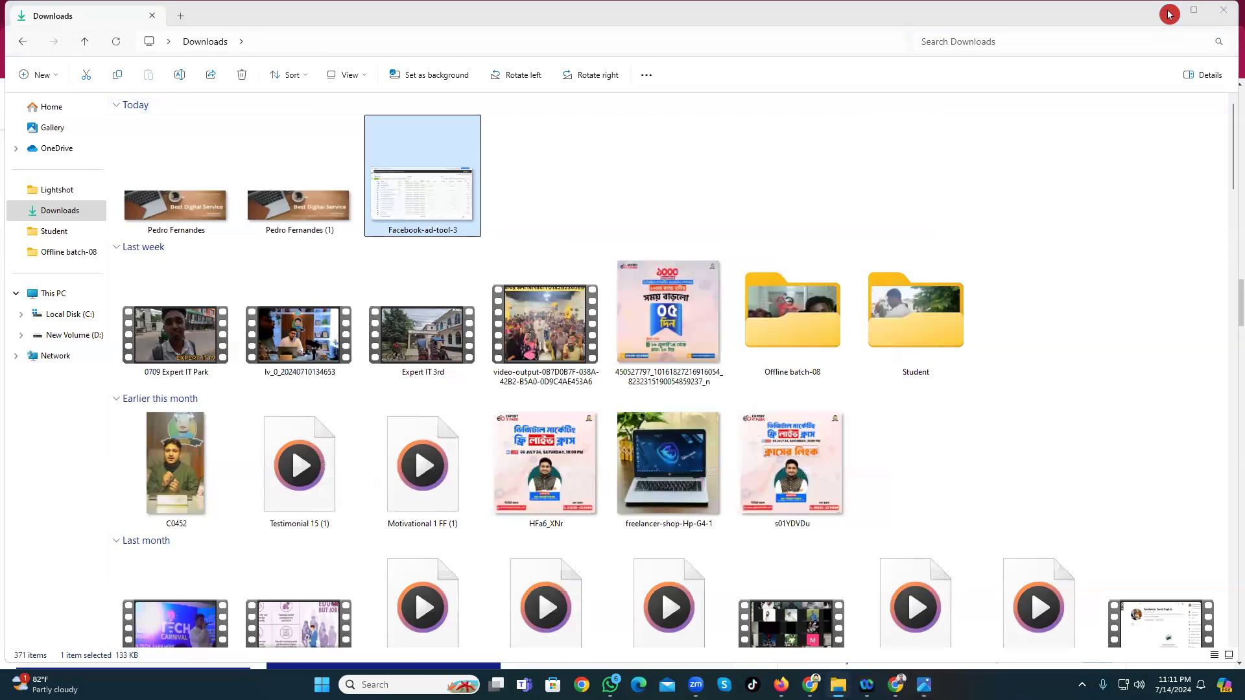
{"action": "left_click", "coordinate": [1164, 10]}
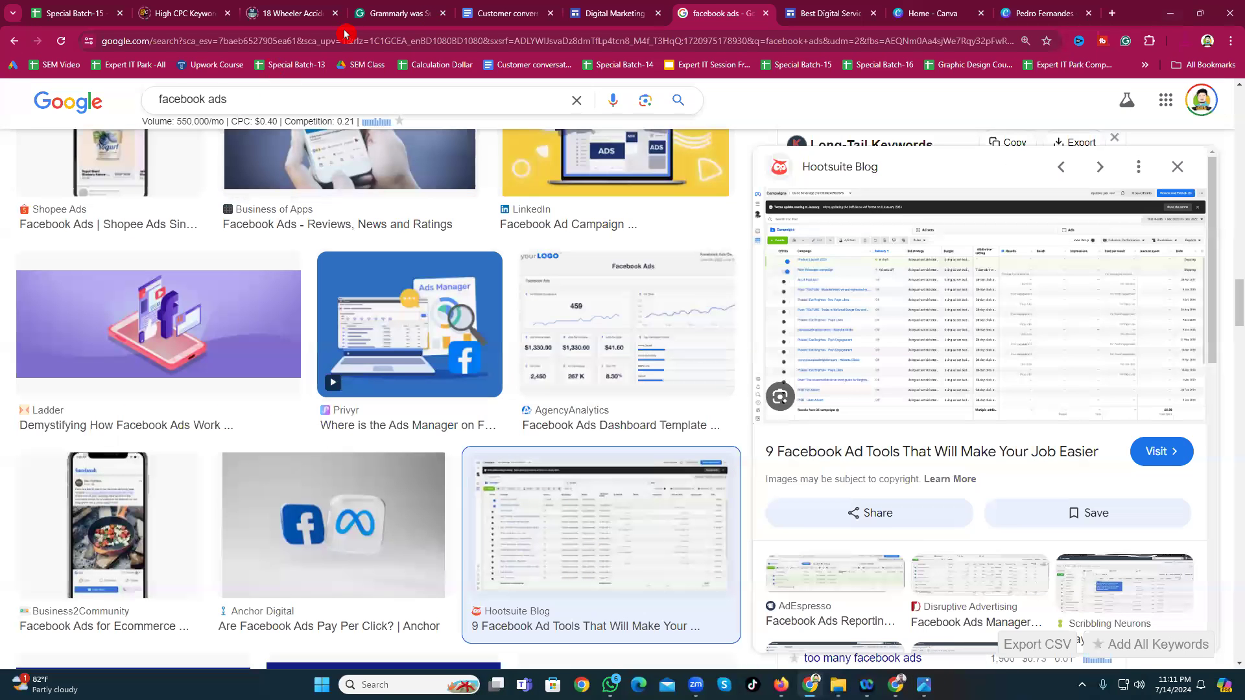
Step: Upload Facebook-ad-tool-3 into the first image placeholder under My Work Sample
{"action": "left_click", "coordinate": [612, 13]}
{"action": "left_click", "coordinate": [828, 15]}
{"action": "left_click", "coordinate": [500, 257]}
{"action": "double_click", "coordinate": [505, 247]}
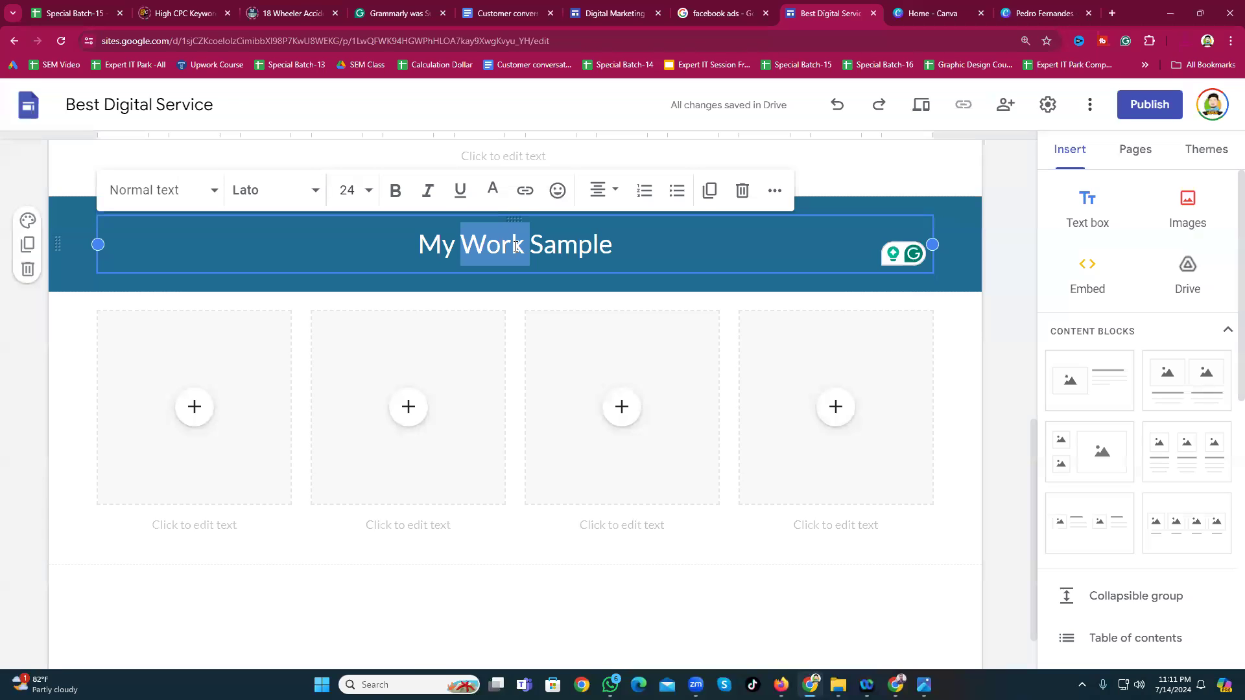
{"action": "scroll", "coordinate": [525, 492], "scroll_direction": "down", "scroll_amount": 1}
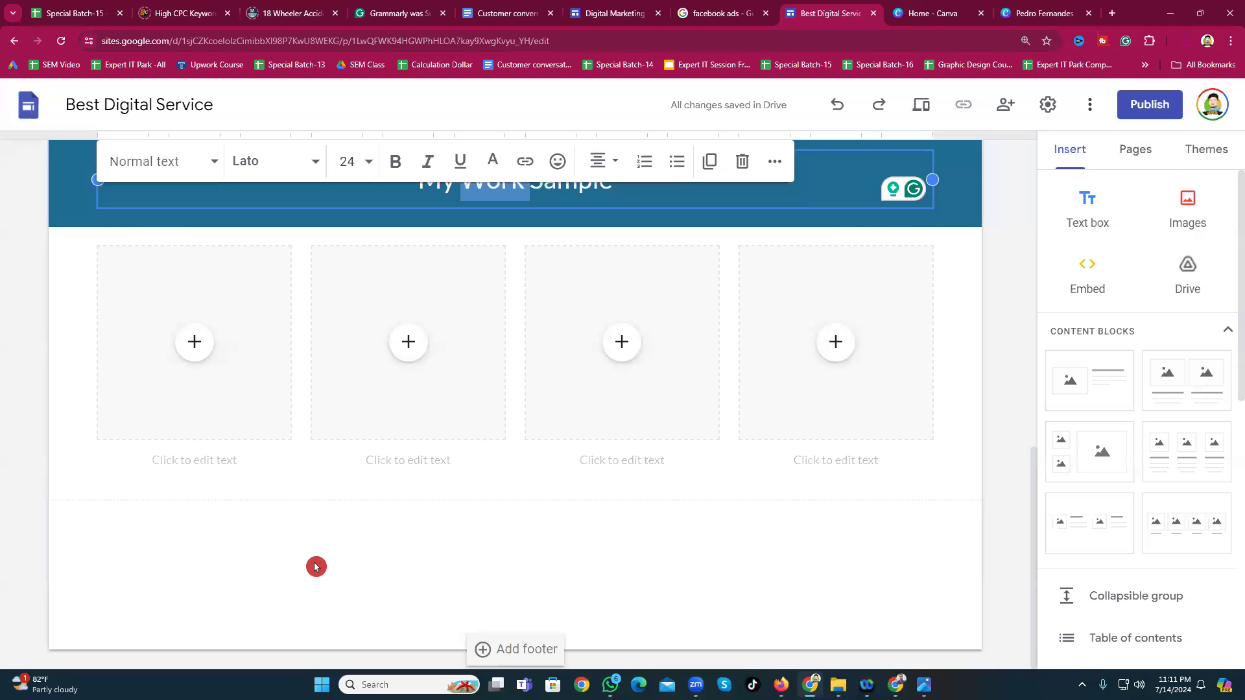
{"action": "left_click", "coordinate": [198, 355]}
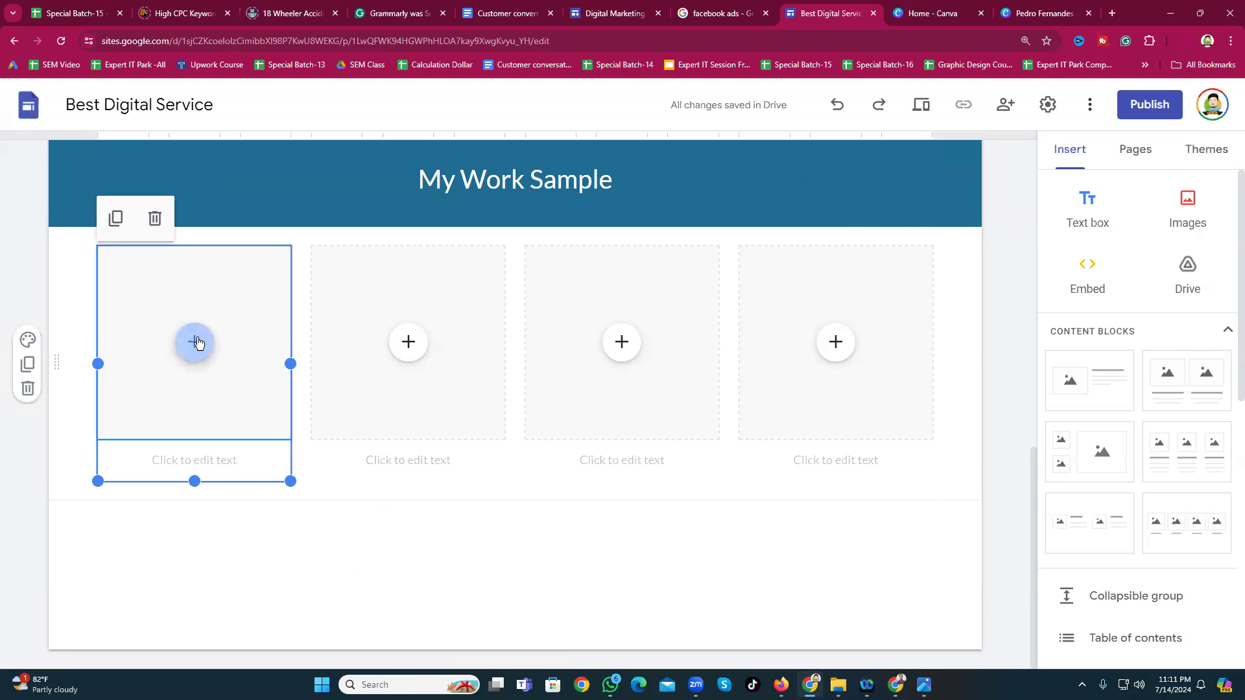
{"action": "left_click", "coordinate": [195, 342]}
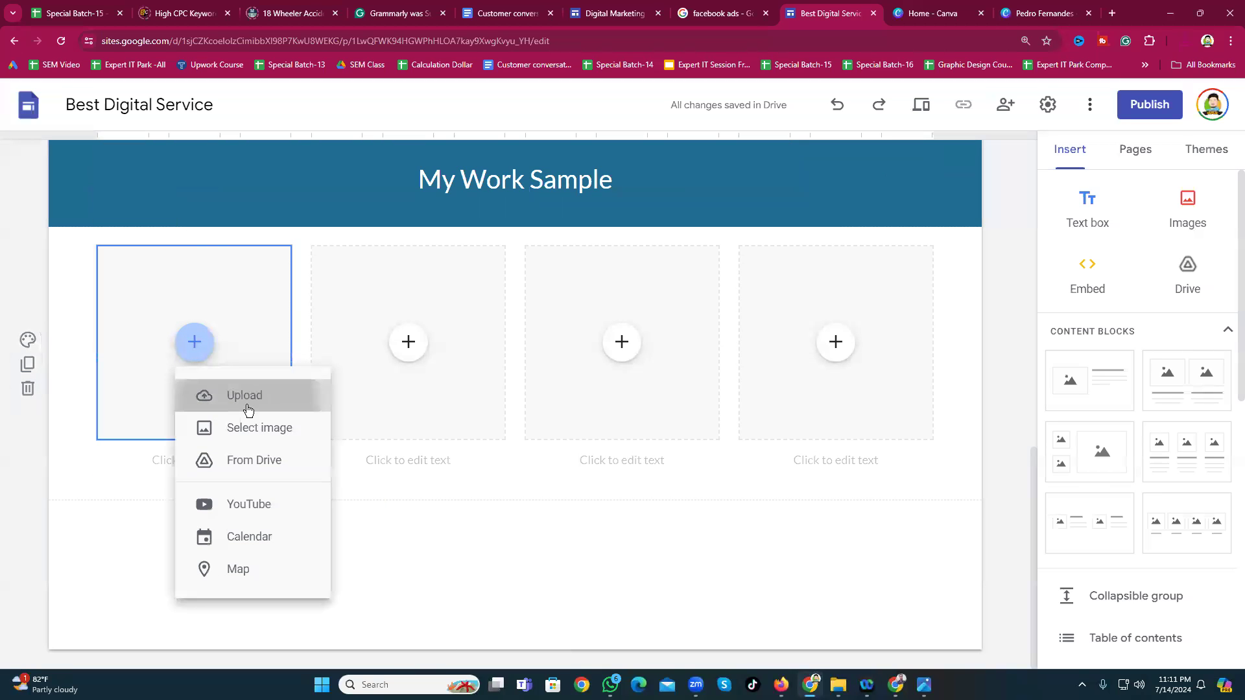
{"action": "left_click", "coordinate": [247, 408]}
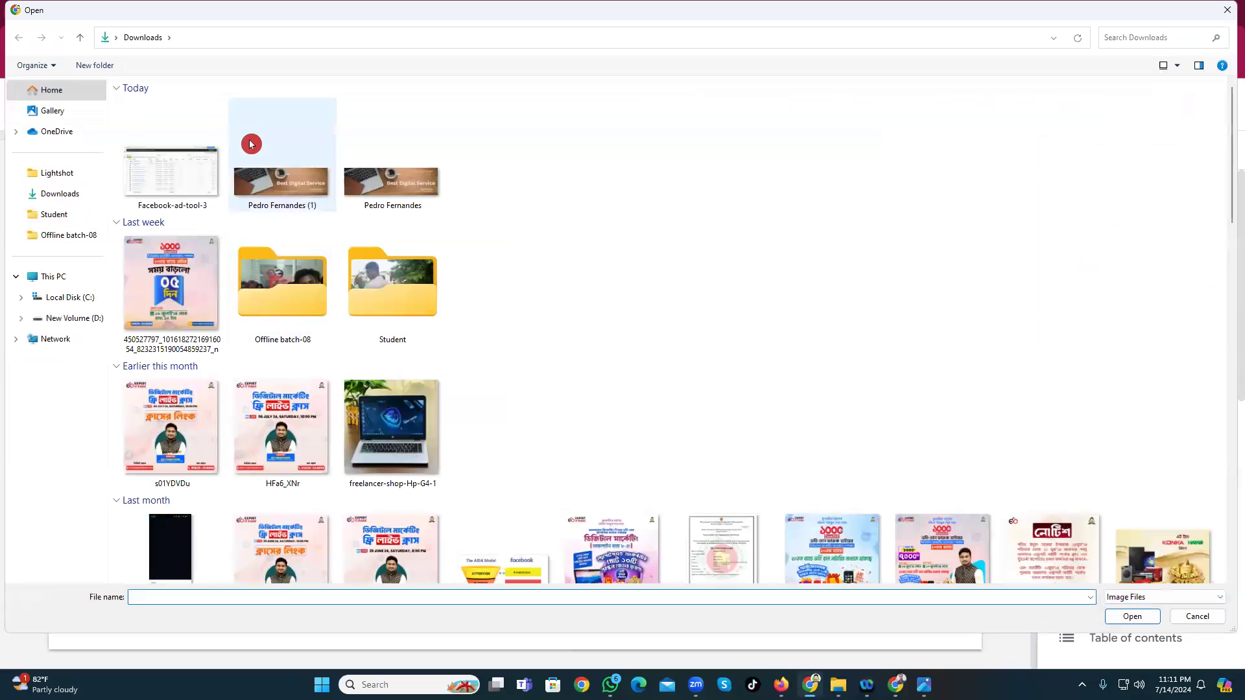
{"action": "left_click", "coordinate": [183, 195]}
{"action": "left_click", "coordinate": [1129, 616]}
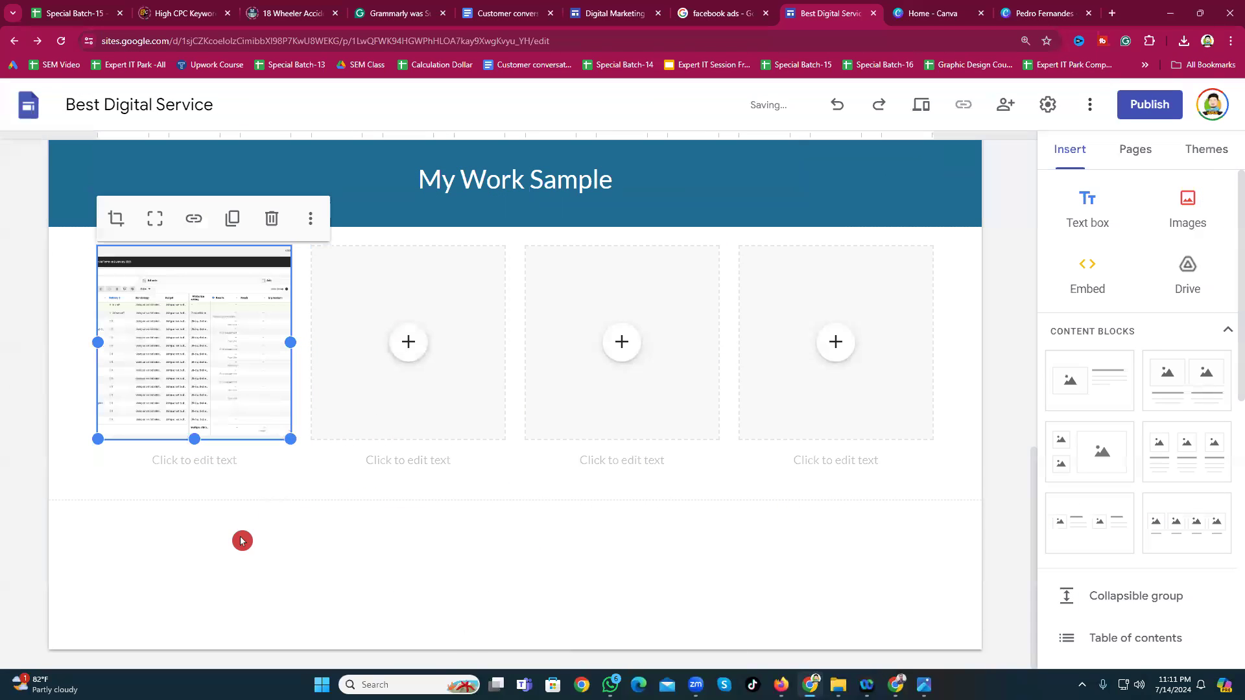
{"action": "left_click", "coordinate": [188, 509]}
Step: Leave the first image card non-collapsible after trying the Collapsible toggle
{"action": "left_click", "coordinate": [208, 382]}
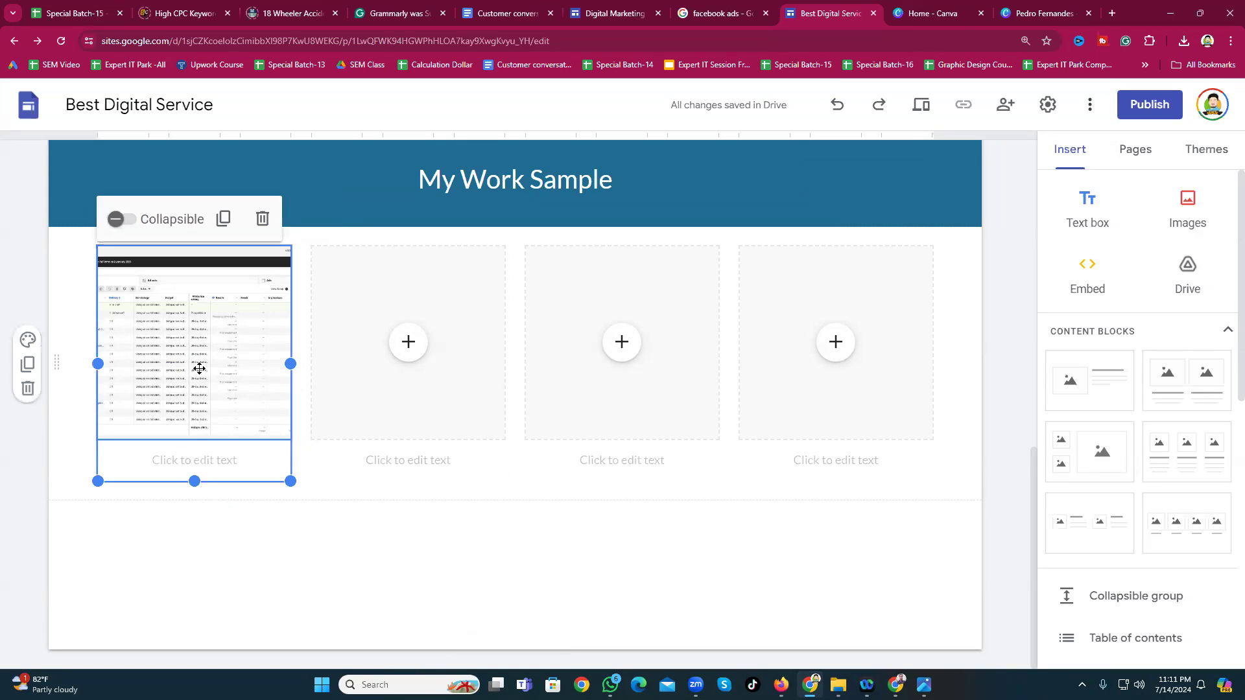
{"action": "left_click", "coordinate": [129, 231]}
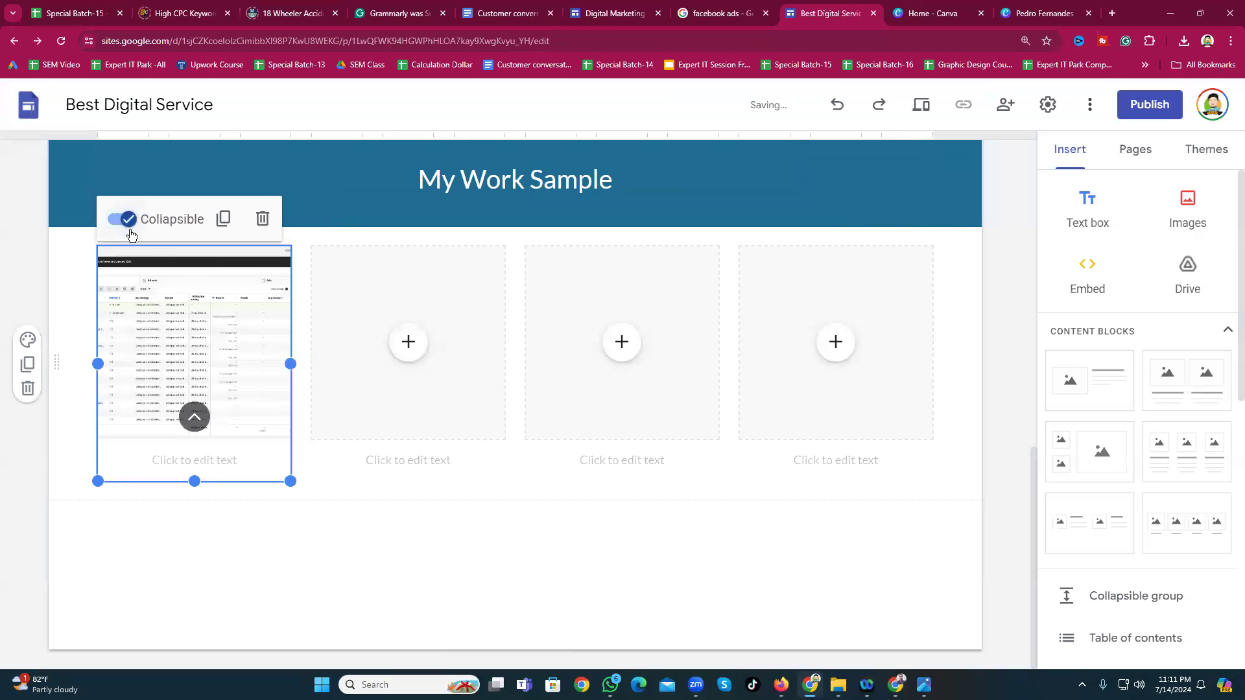
{"action": "left_click", "coordinate": [130, 230]}
{"action": "left_click", "coordinate": [130, 231]}
{"action": "left_click", "coordinate": [196, 419]}
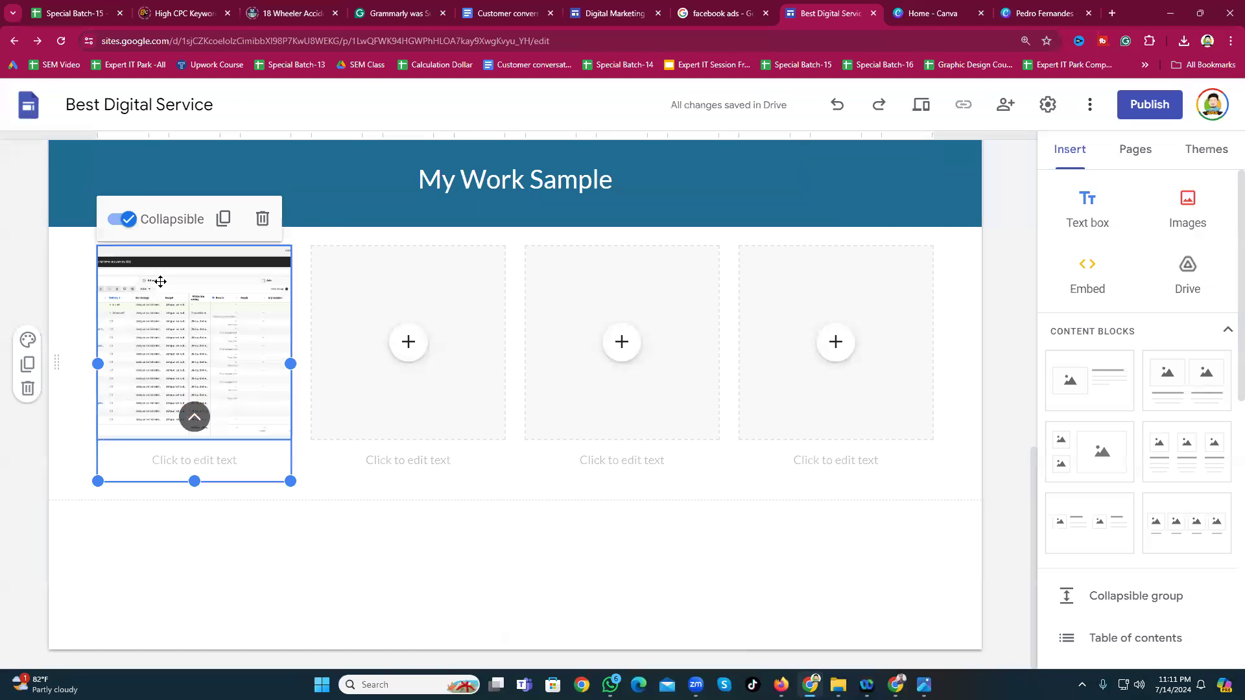
{"action": "left_click", "coordinate": [141, 231]}
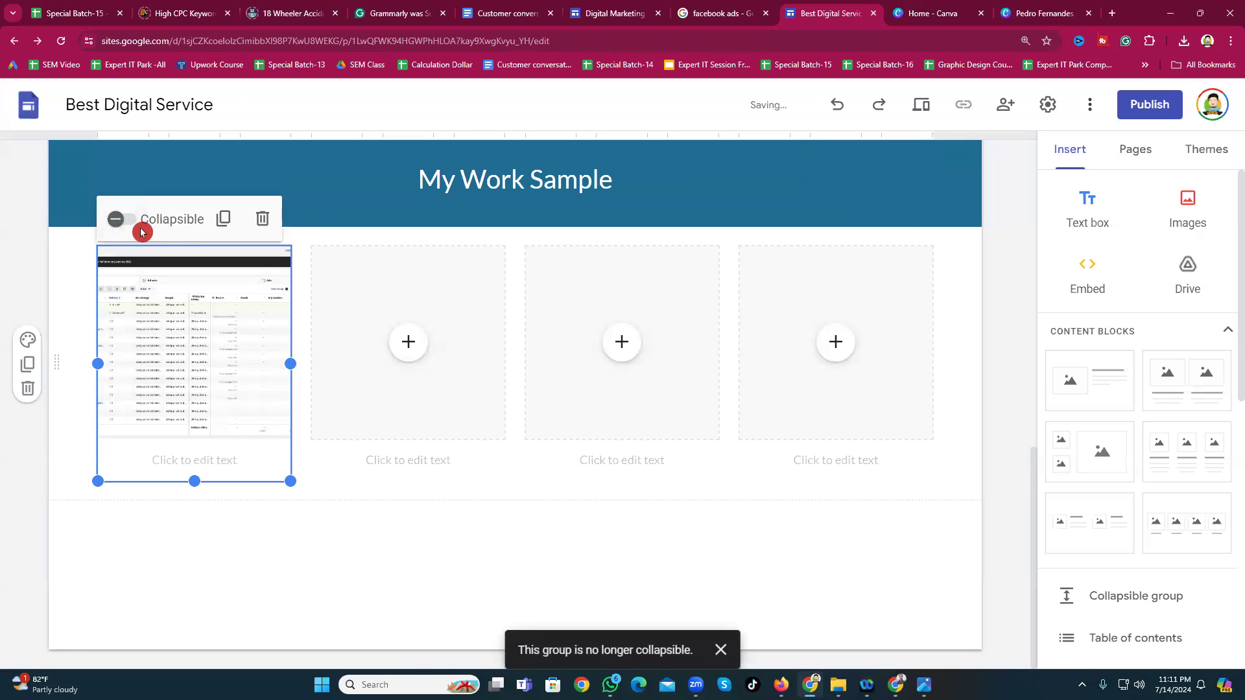
Step: Fit the whole Facebook-ad-tool-3 screenshot inside its frame, then try making the block taller
{"action": "left_click", "coordinate": [203, 360]}
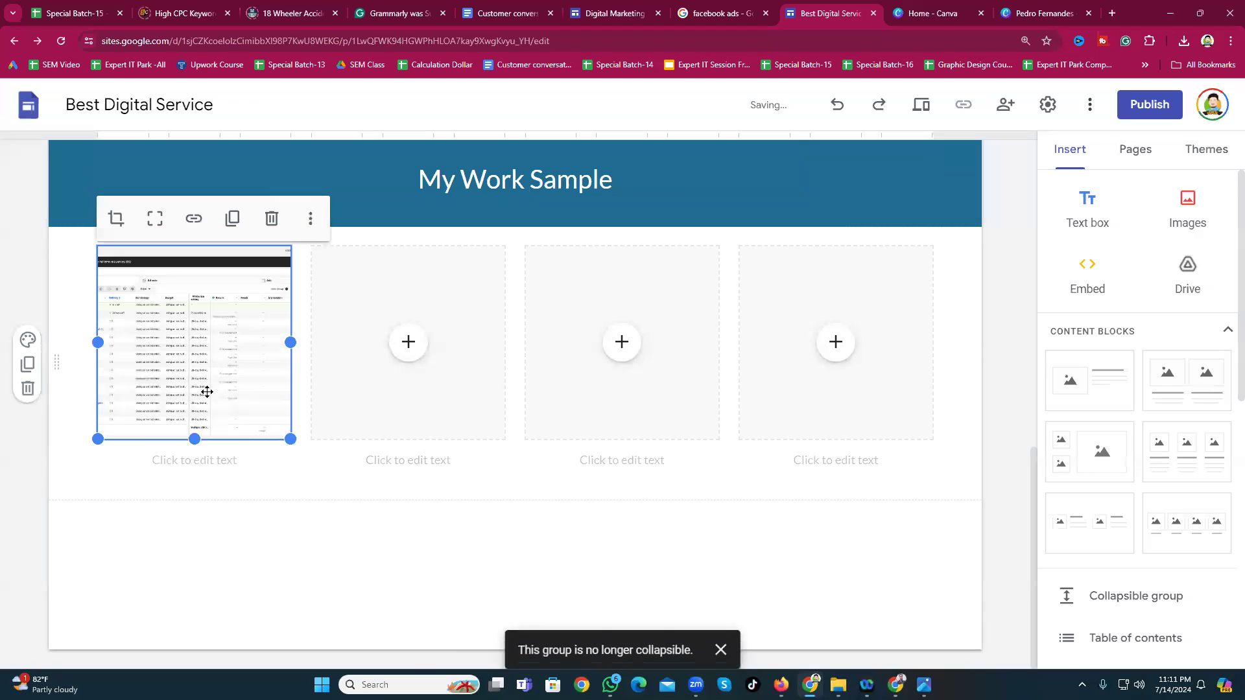
{"action": "left_click", "coordinate": [126, 225]}
{"action": "left_click", "coordinate": [403, 508]}
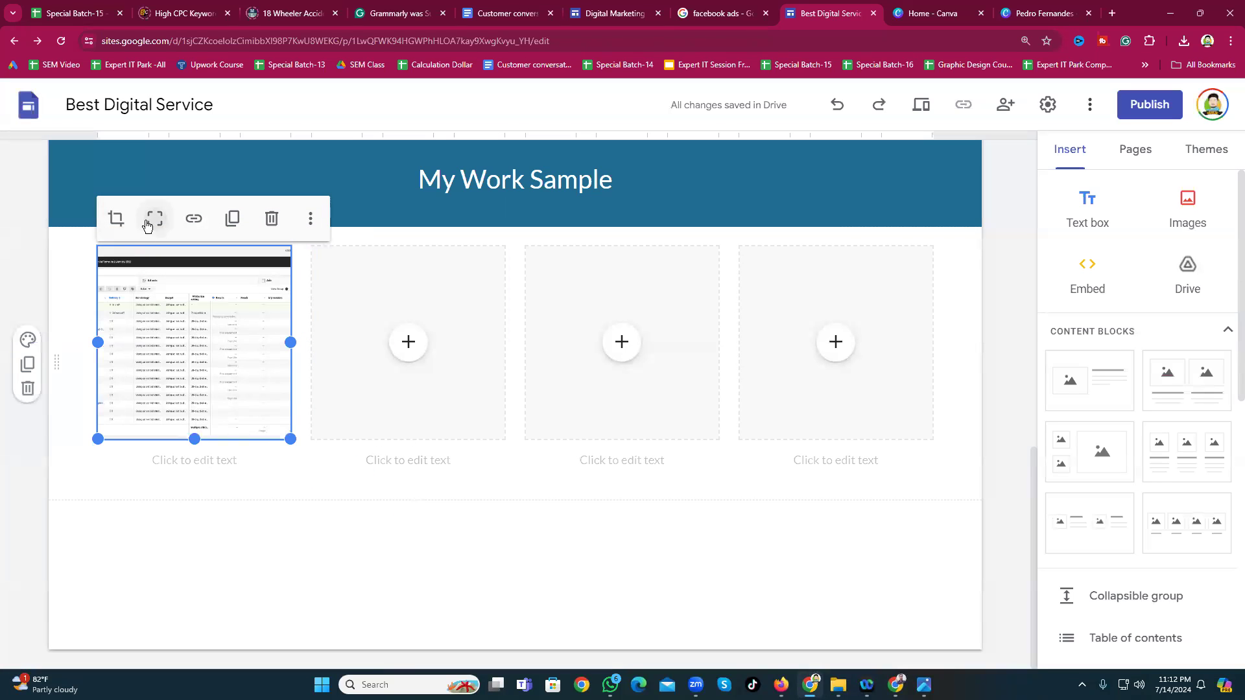
{"action": "left_click", "coordinate": [147, 225]}
{"action": "left_click", "coordinate": [250, 501]}
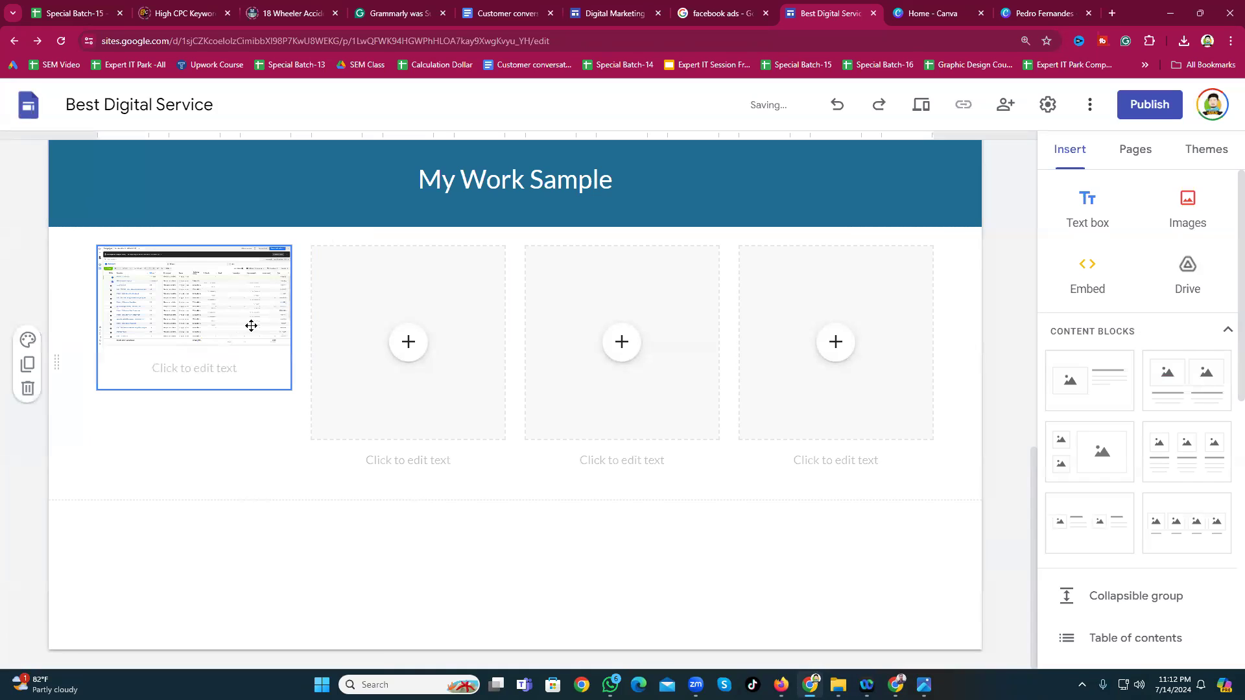
{"action": "left_click", "coordinate": [182, 328]}
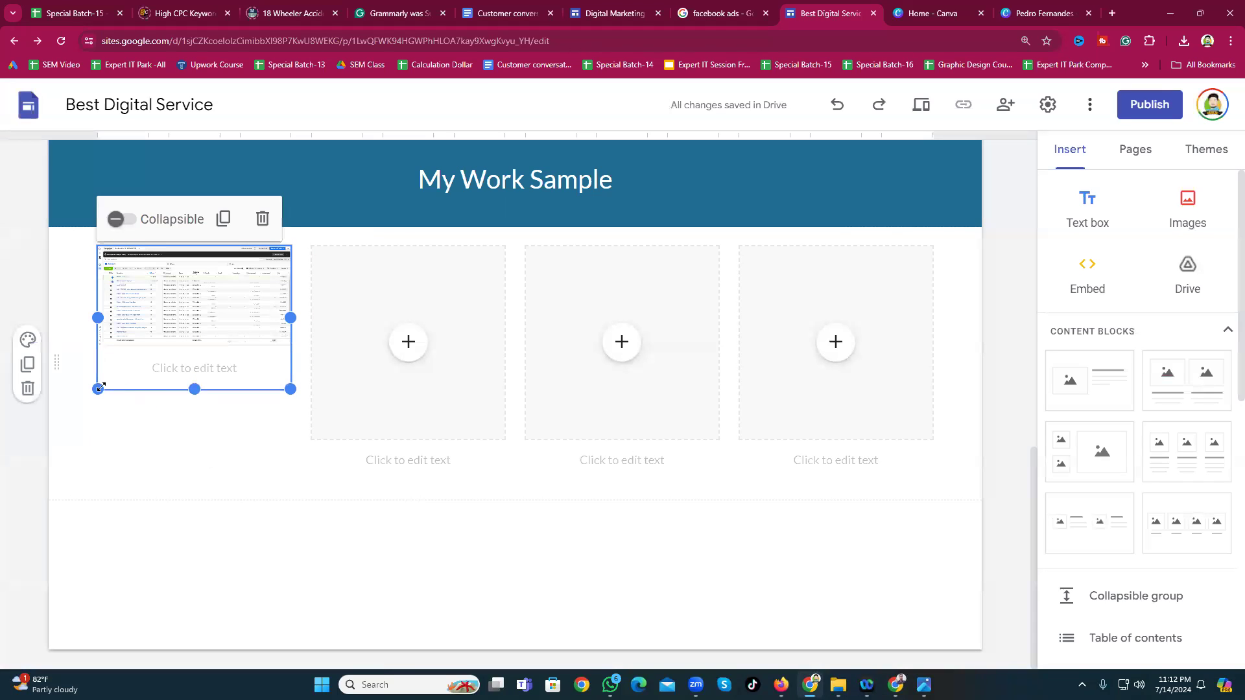
{"action": "left_click_drag", "start_coordinate": [97, 389], "coordinate": [78, 514]}
Step: Try different crop, zoom and Fit settings on the first screenshot
{"action": "double_click", "coordinate": [158, 304]}
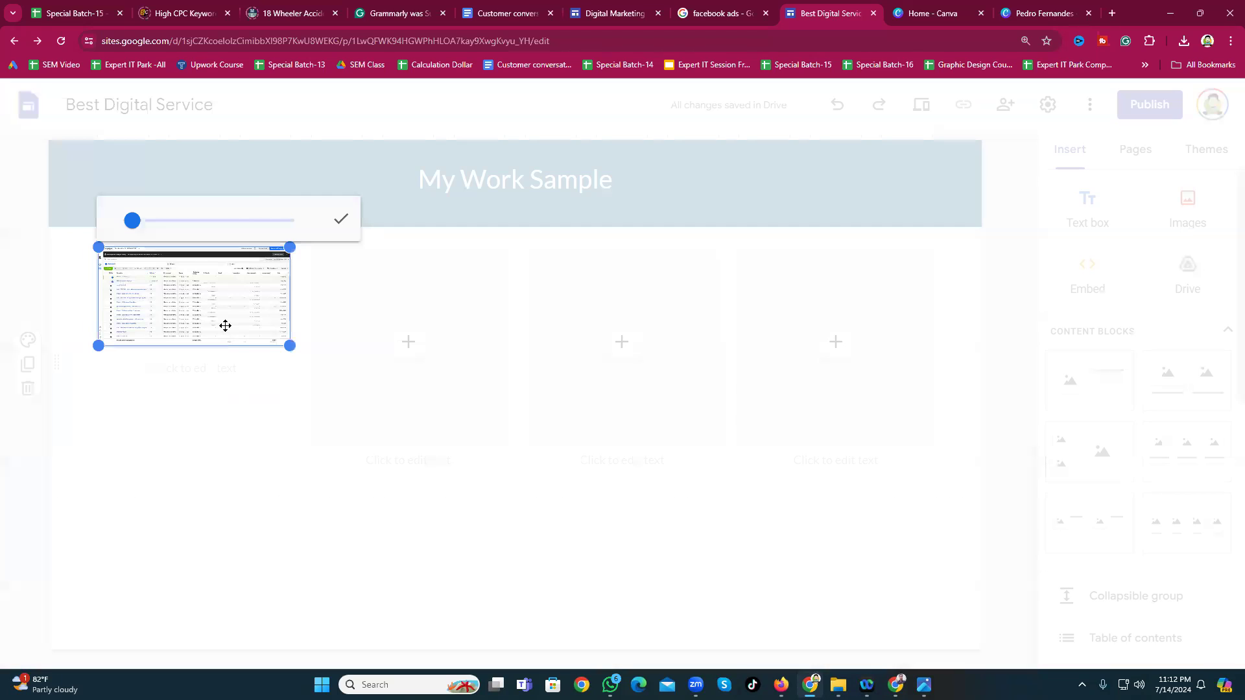
{"action": "left_click", "coordinate": [259, 522]}
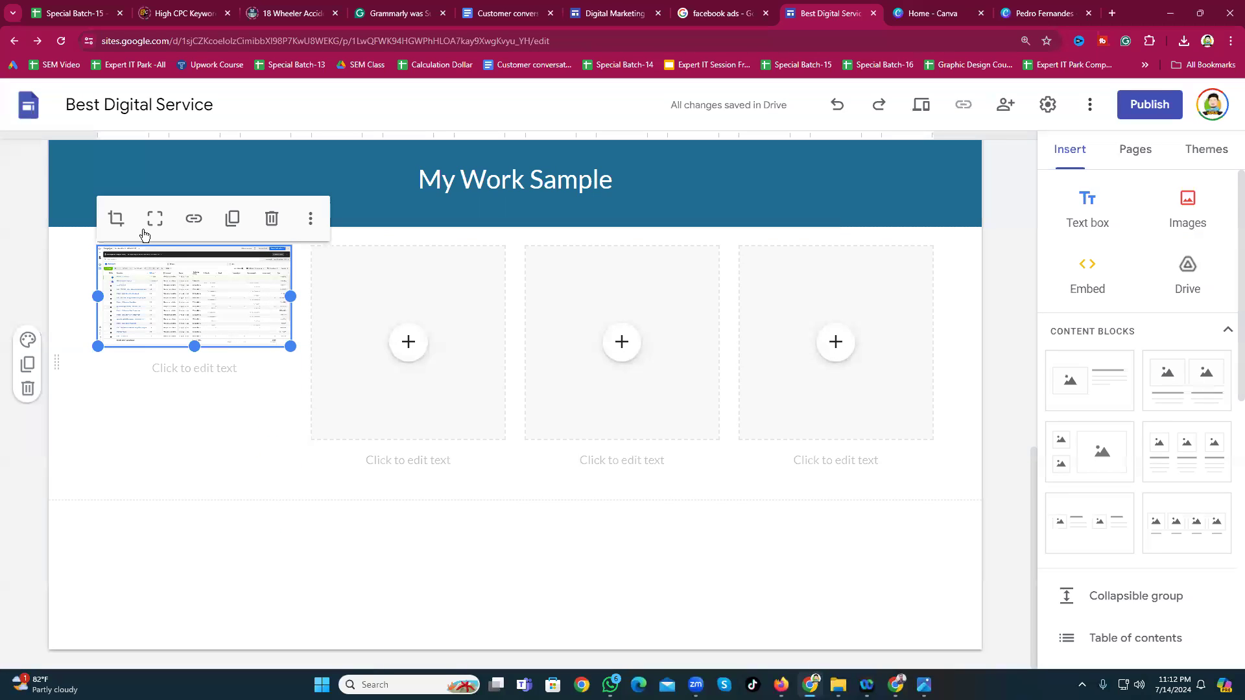
{"action": "left_click", "coordinate": [119, 216]}
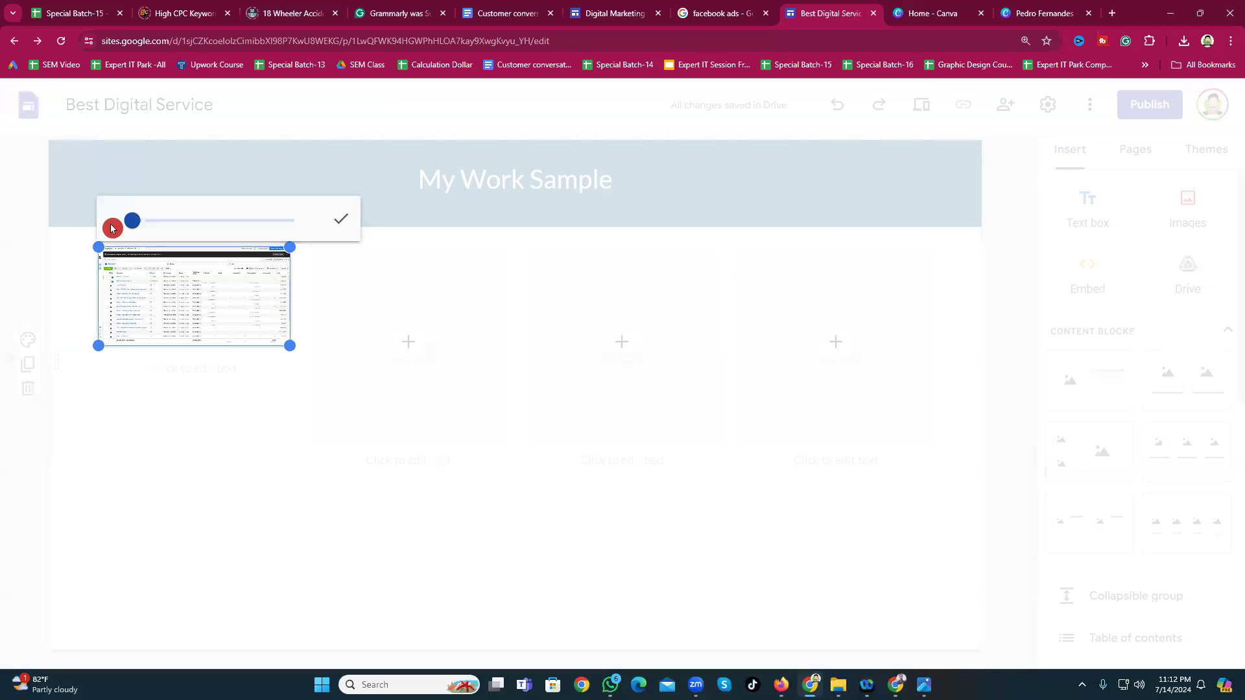
{"action": "left_click_drag", "start_coordinate": [144, 222], "coordinate": [194, 251]}
{"action": "left_click", "coordinate": [371, 607]}
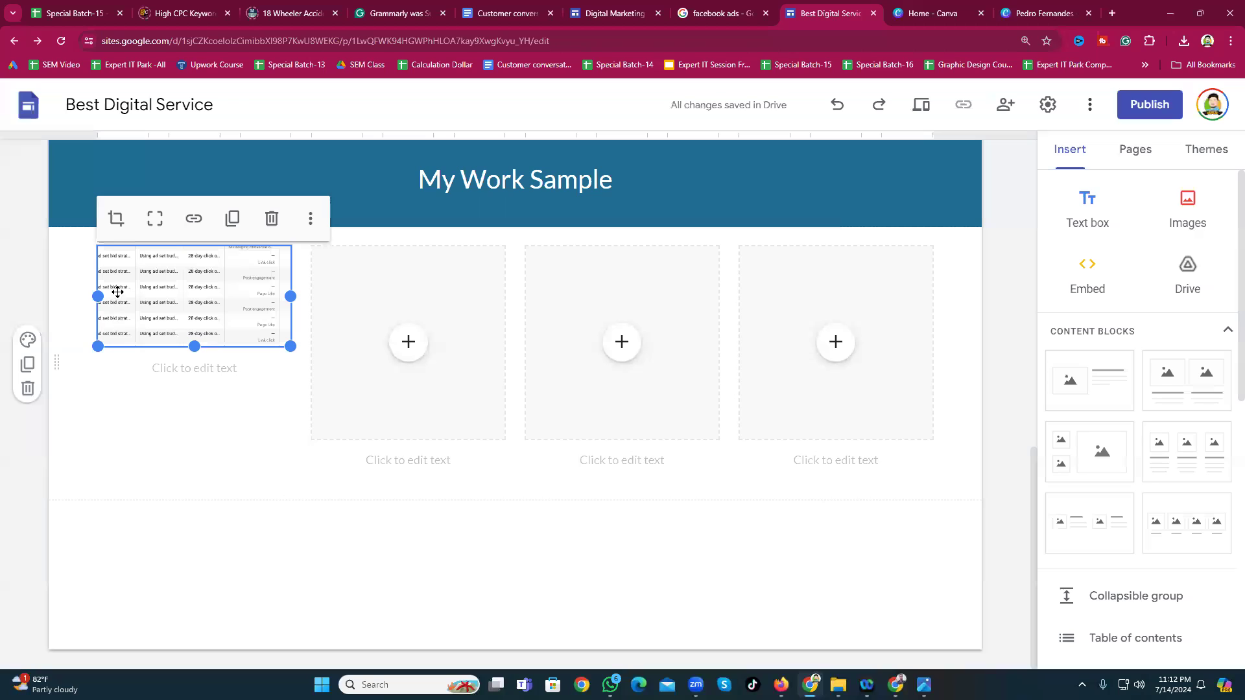
{"action": "left_click", "coordinate": [153, 224]}
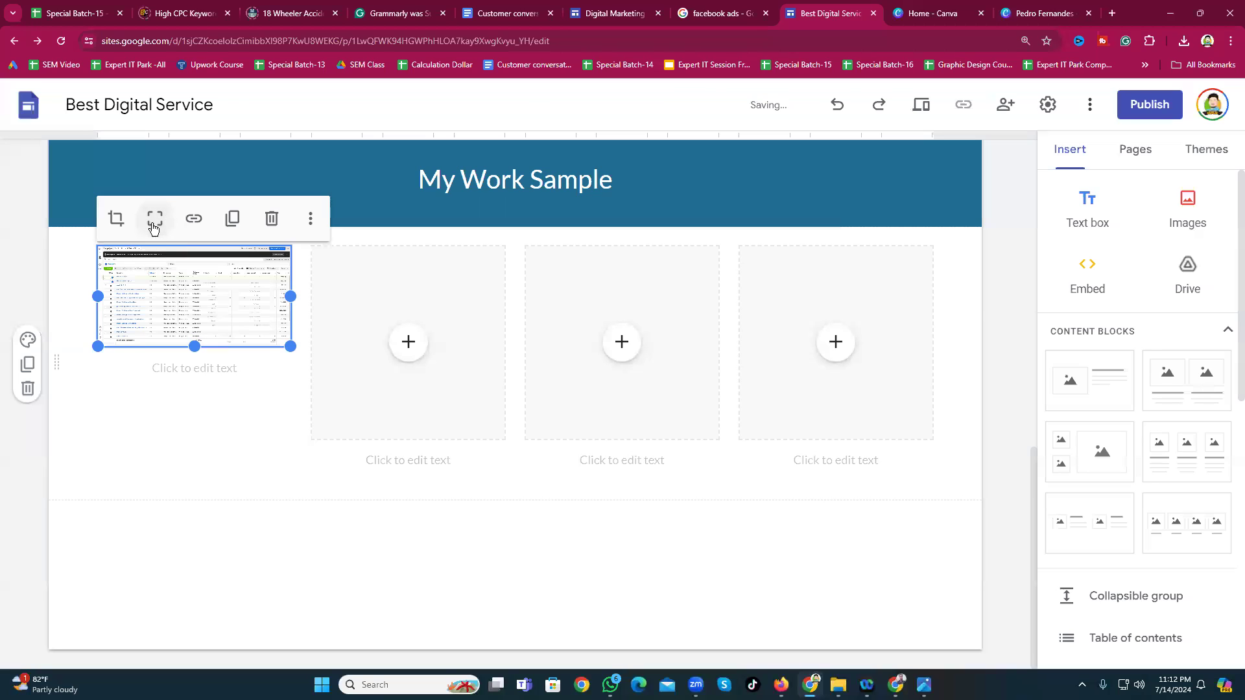
{"action": "left_click", "coordinate": [115, 220]}
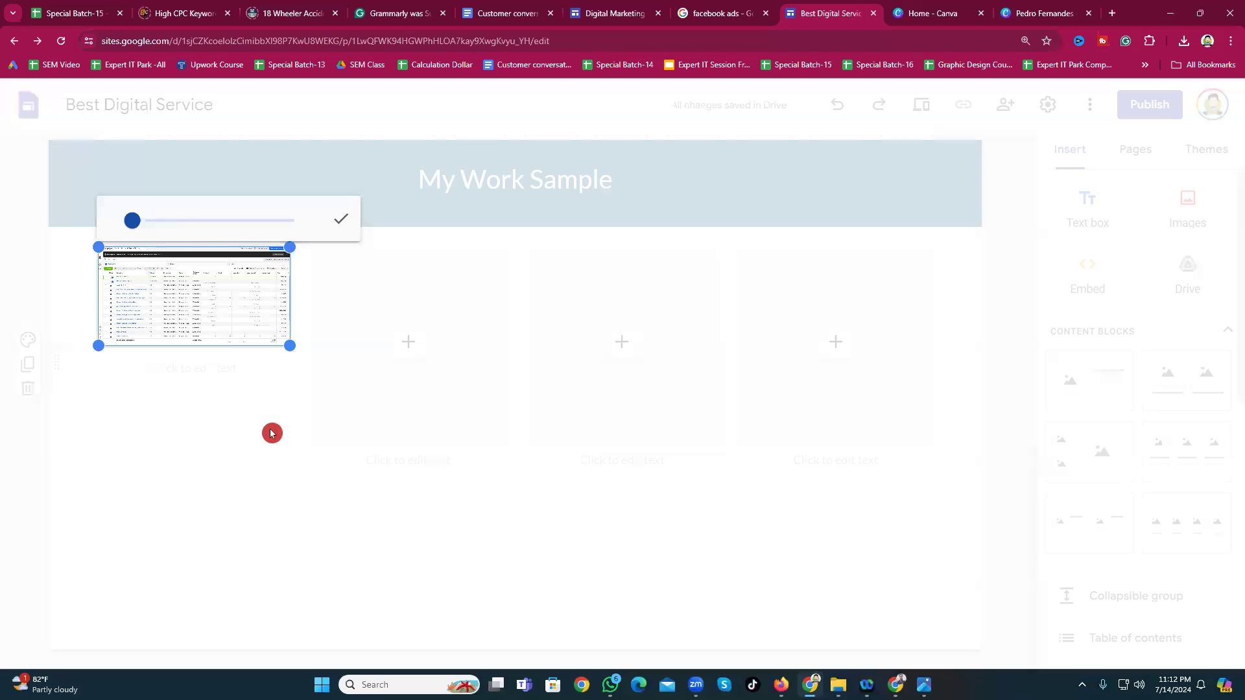
{"action": "left_click", "coordinate": [272, 433]}
{"action": "left_click", "coordinate": [149, 222]}
{"action": "left_click", "coordinate": [154, 223]}
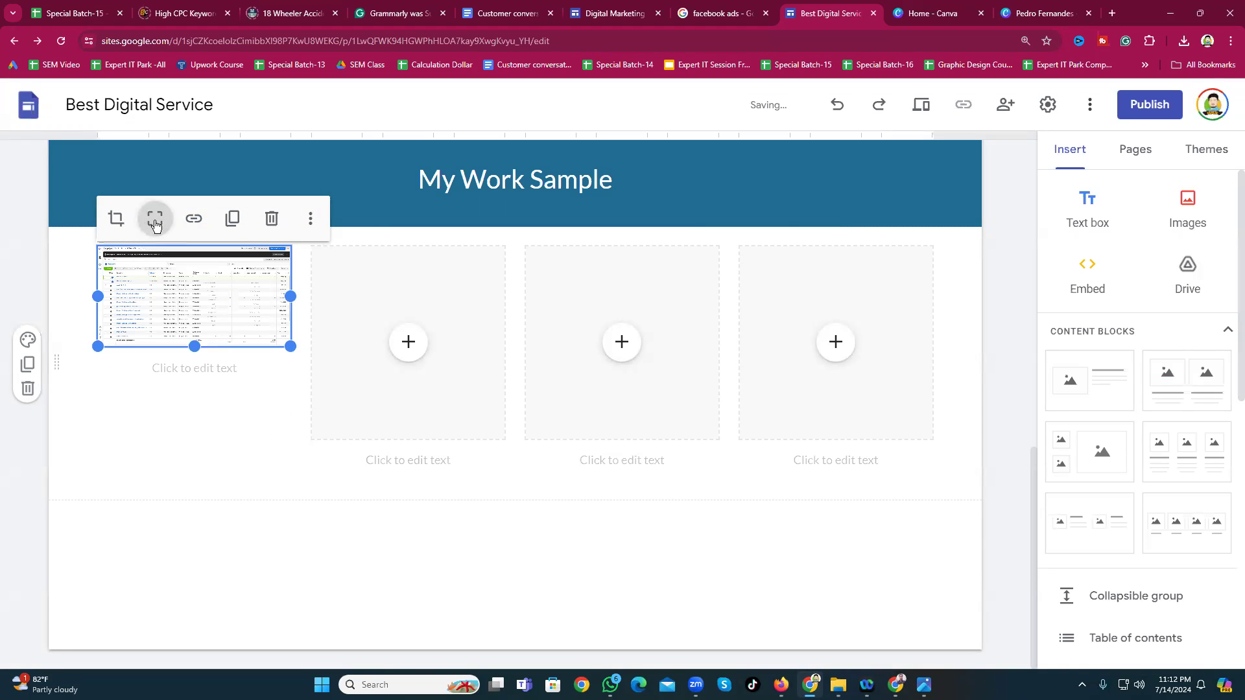
{"action": "left_click", "coordinate": [228, 511]}
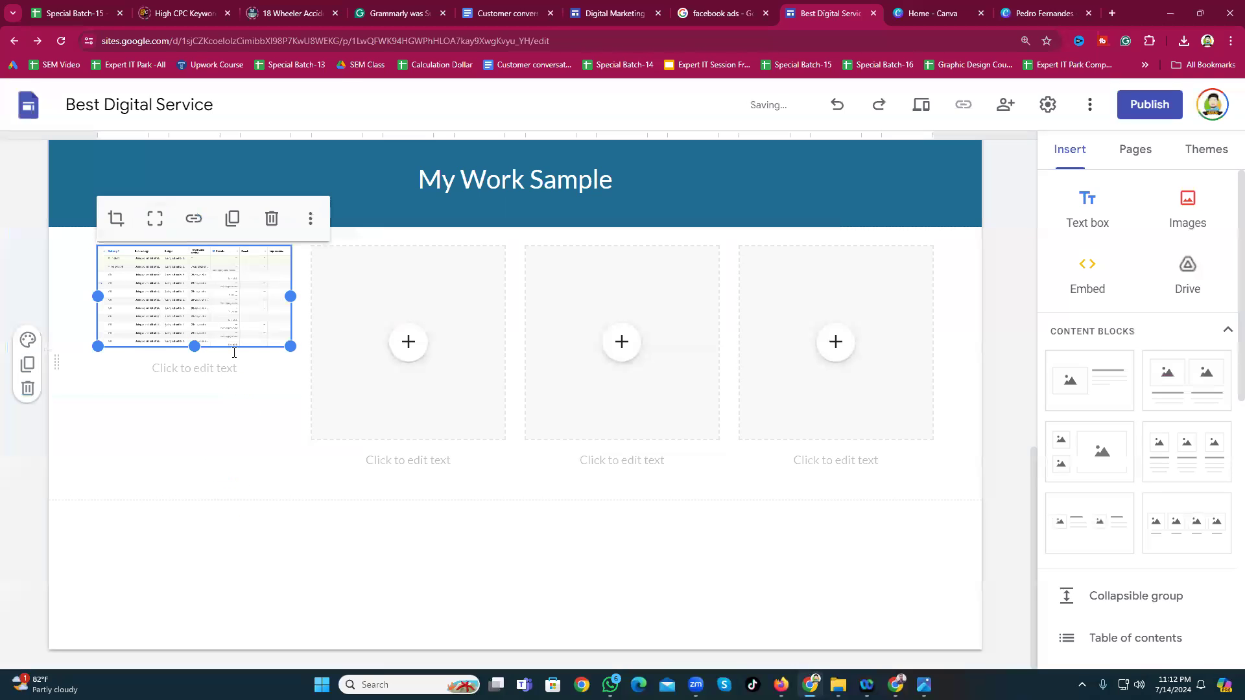
Step: Delete the first screenshot, then undo back to the taller version filling the column
{"action": "left_click", "coordinate": [273, 219]}
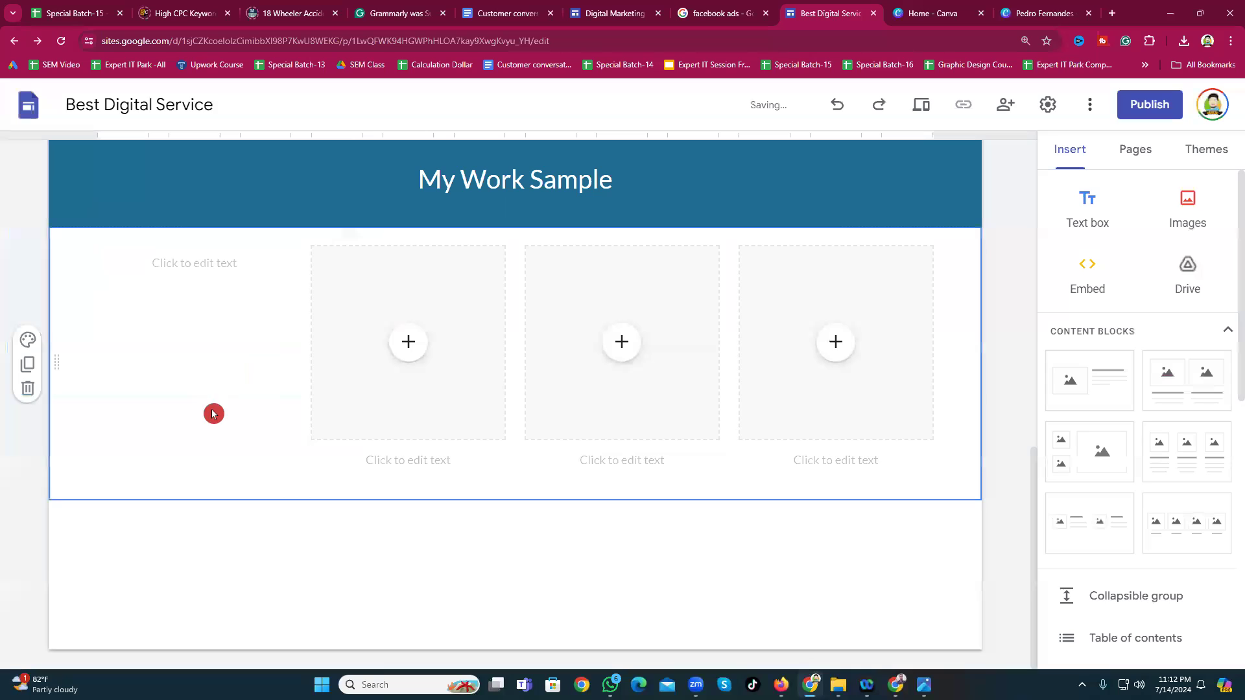
{"action": "left_click", "coordinate": [838, 106]}
{"action": "left_click", "coordinate": [840, 107]}
{"action": "left_click", "coordinate": [839, 107]}
{"action": "left_click", "coordinate": [840, 107]}
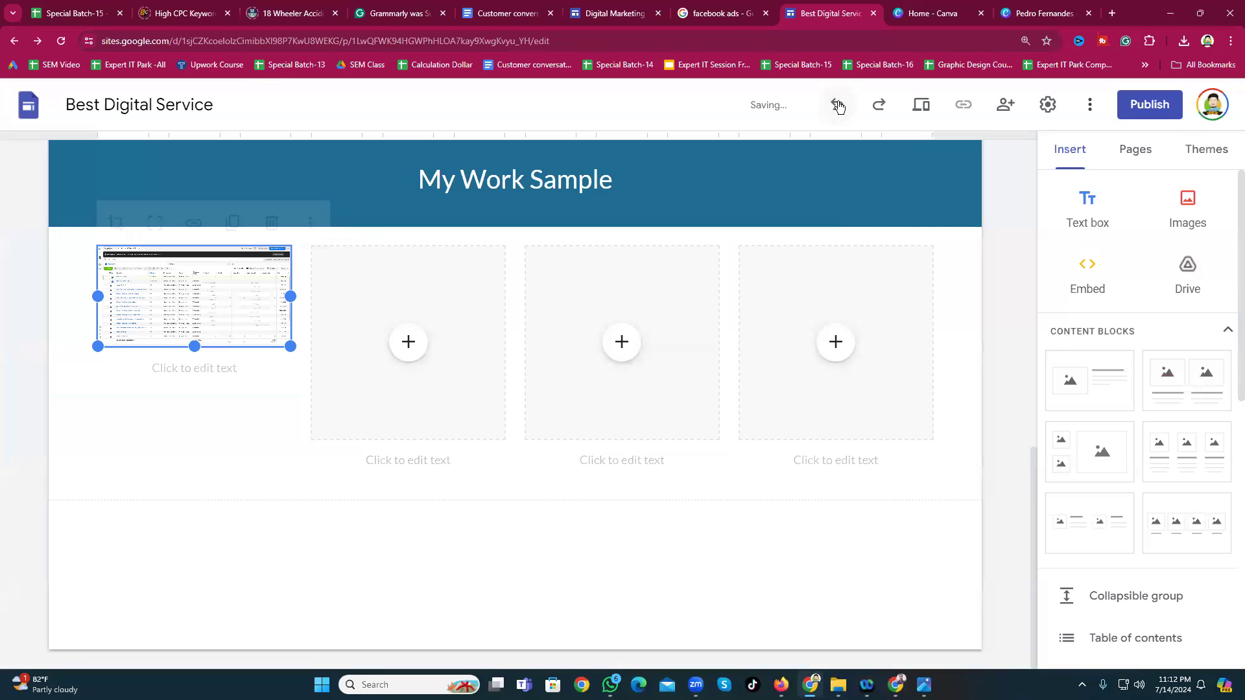
{"action": "left_click", "coordinate": [839, 105]}
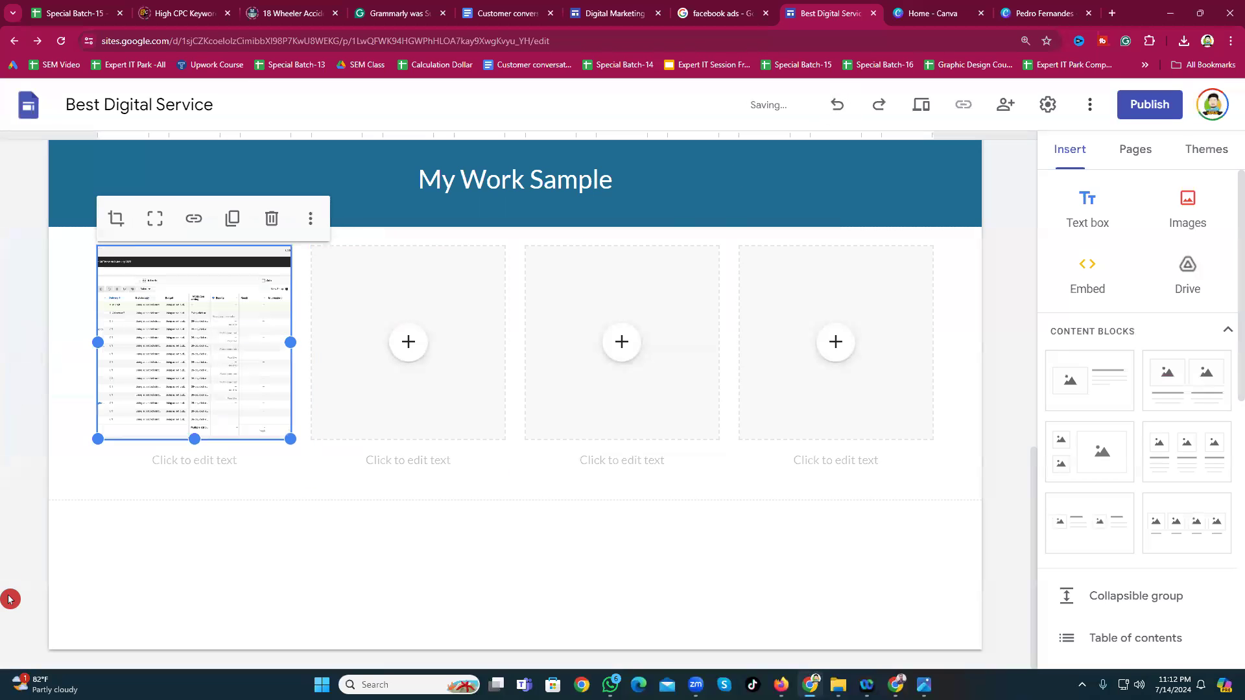
Step: Glance at the facebook ads image results and return to the Best Digital Service editor
{"action": "left_click", "coordinate": [200, 570]}
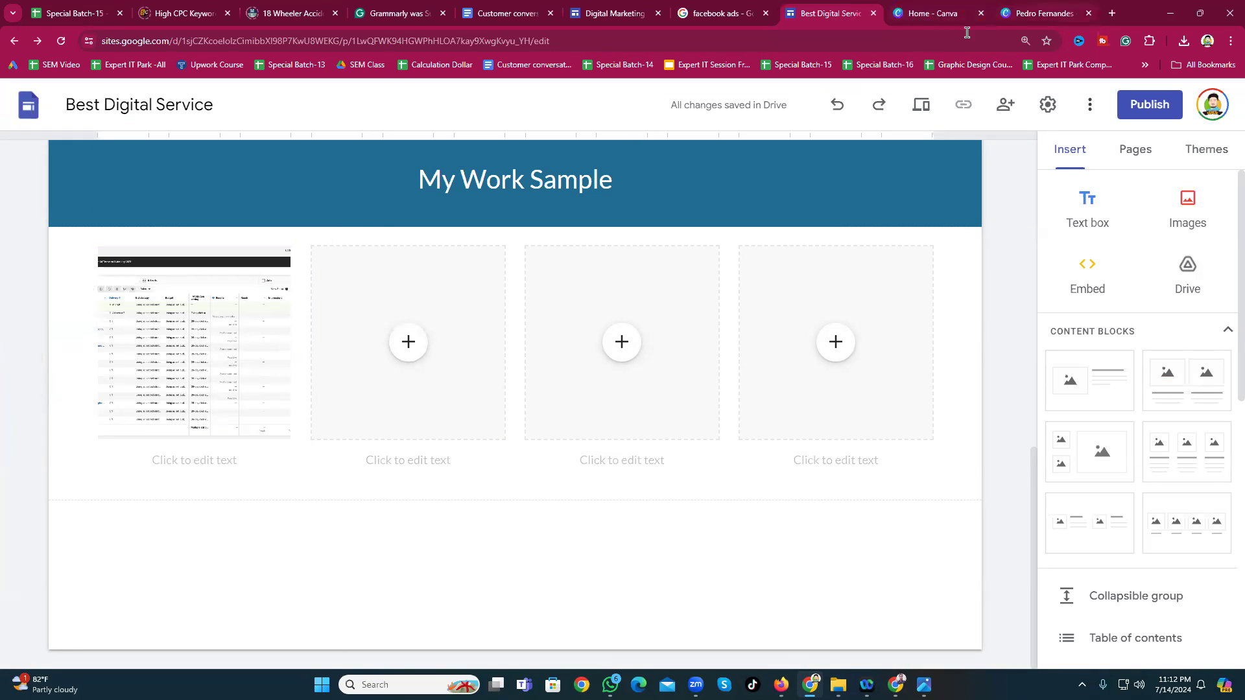
{"action": "left_click", "coordinate": [724, 14]}
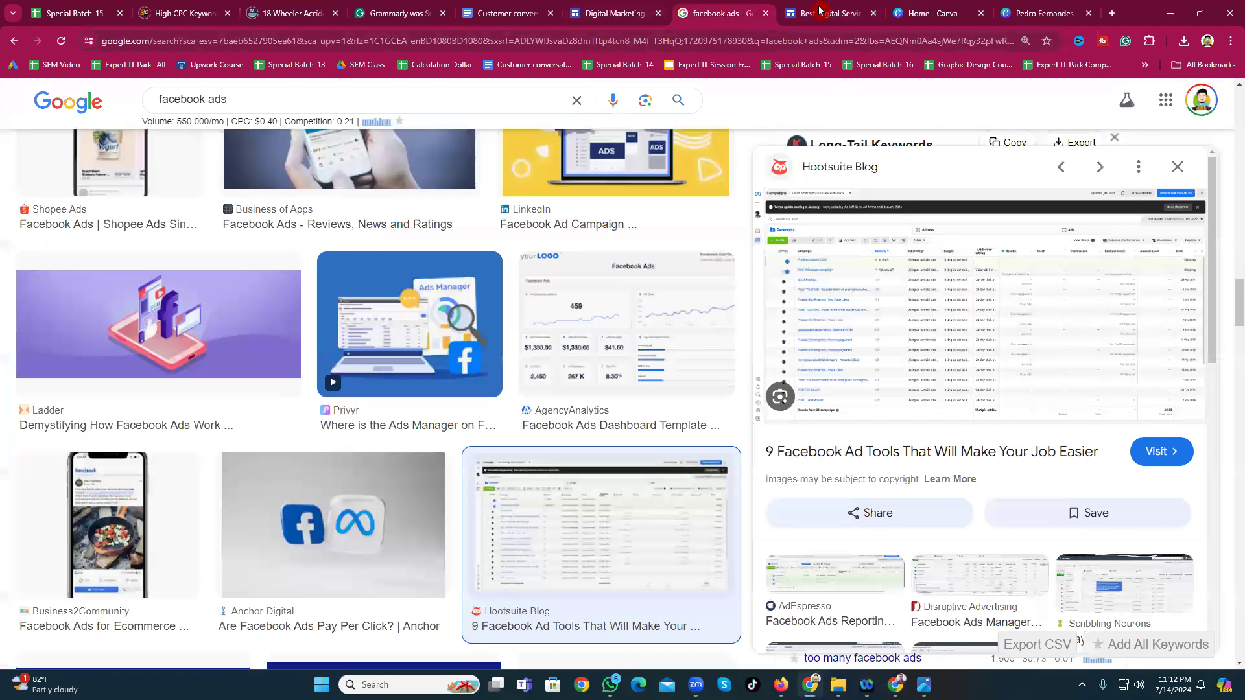
{"action": "left_click", "coordinate": [819, 22]}
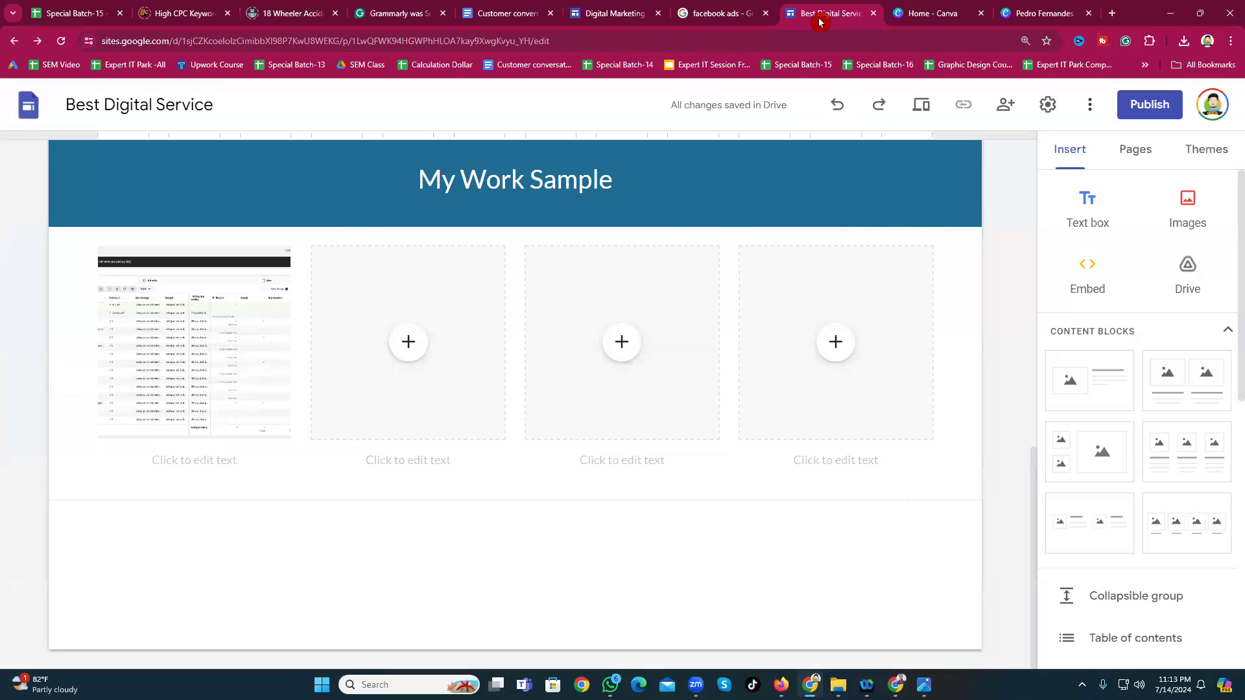
Step: Fit the whole spreadsheet screenshot, at a shorter height, in the first column
{"action": "left_click", "coordinate": [354, 427]}
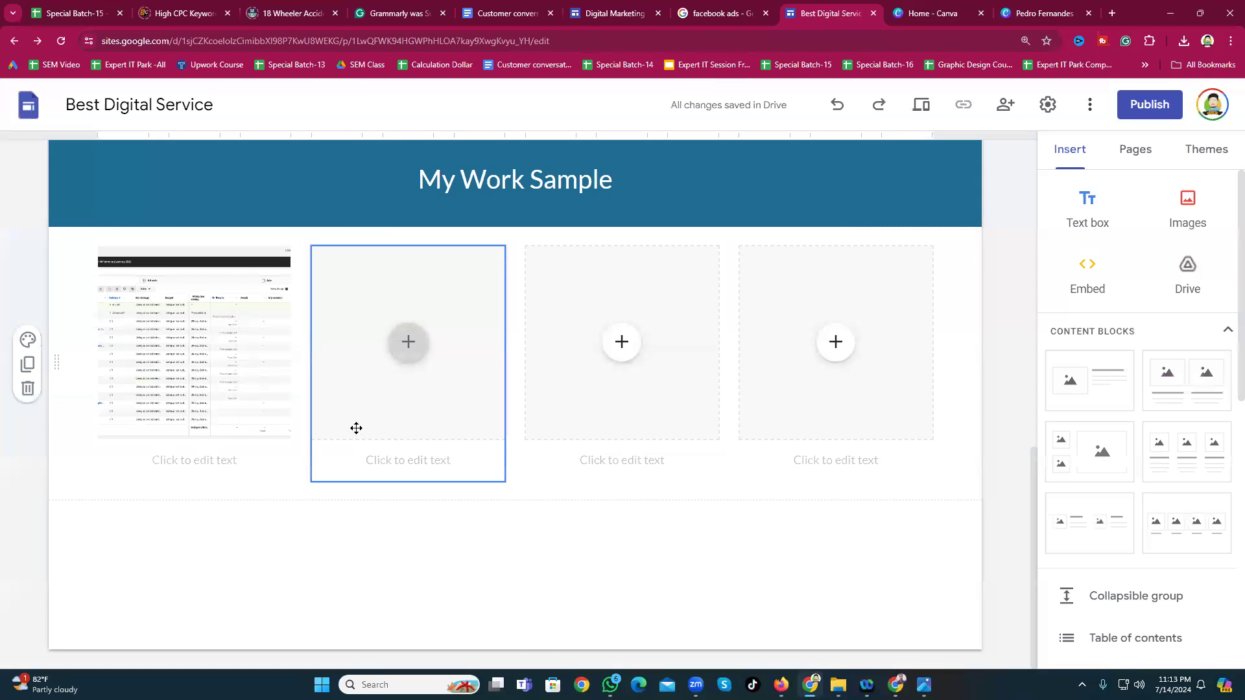
{"action": "left_click", "coordinate": [170, 393]}
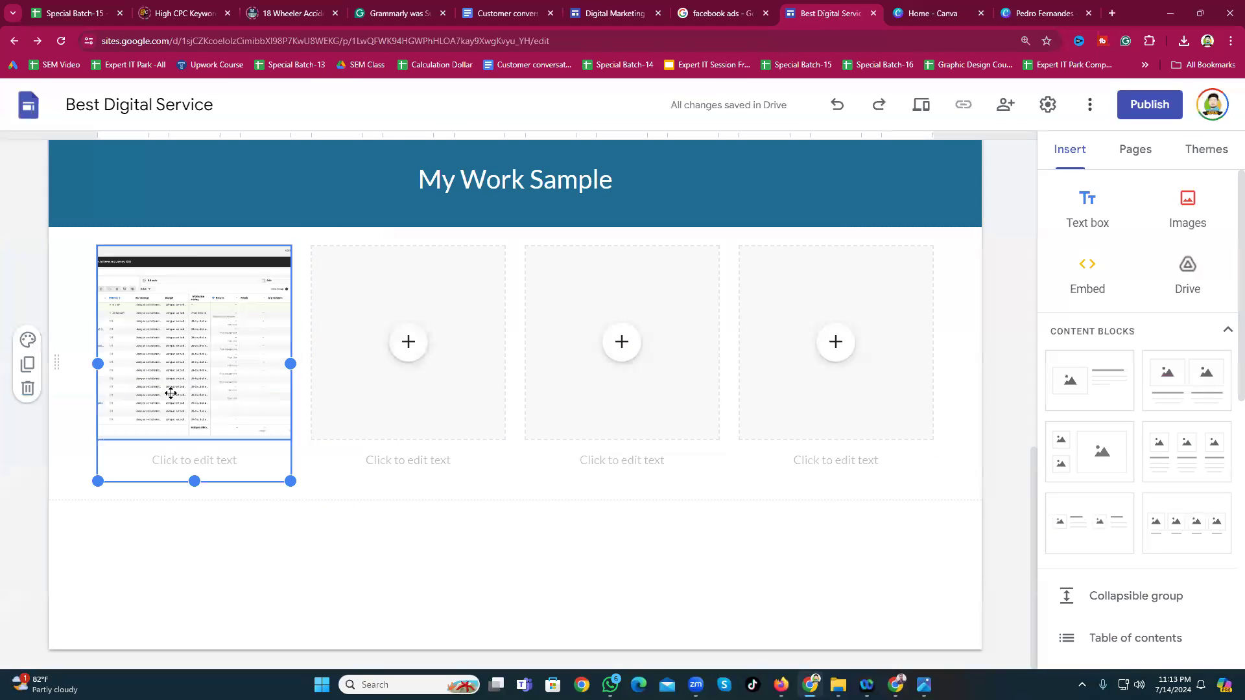
{"action": "double_click", "coordinate": [164, 372]}
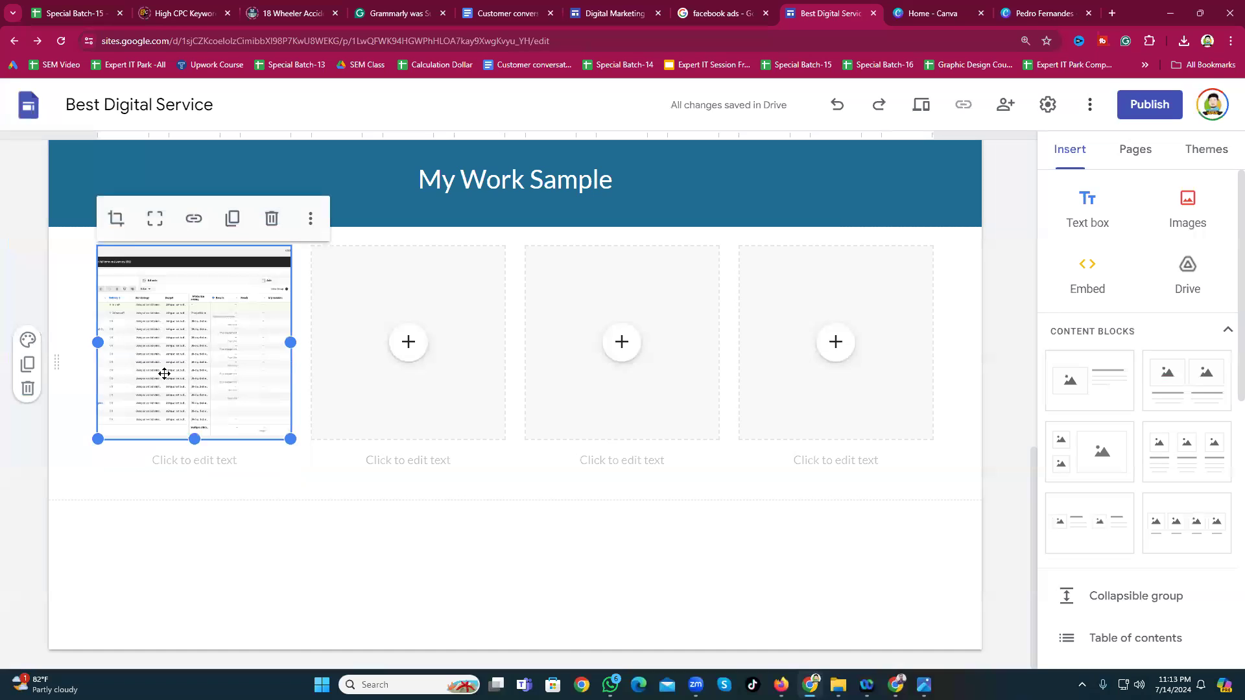
{"action": "left_click", "coordinate": [233, 559]}
{"action": "left_click", "coordinate": [155, 218]}
{"action": "left_click", "coordinate": [225, 537]}
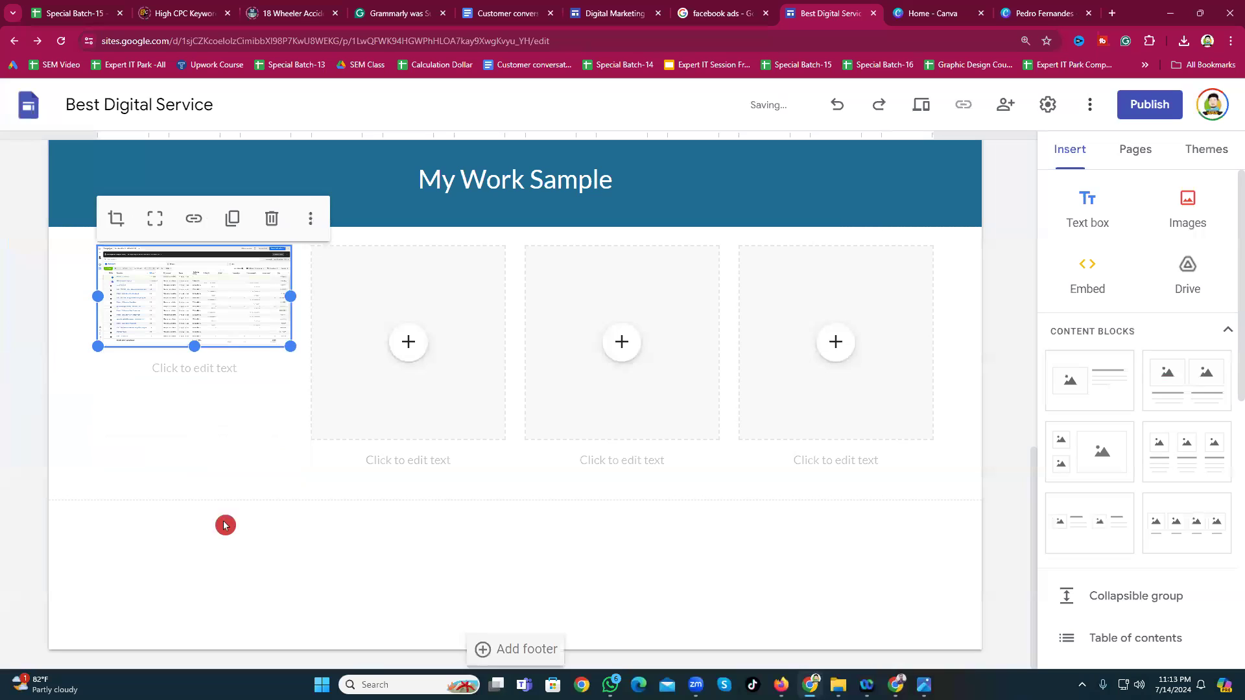
Step: Type 'Facebook Ads Work Sample' as the caption under the first work-sample screenshot
{"action": "left_click", "coordinate": [188, 372]}
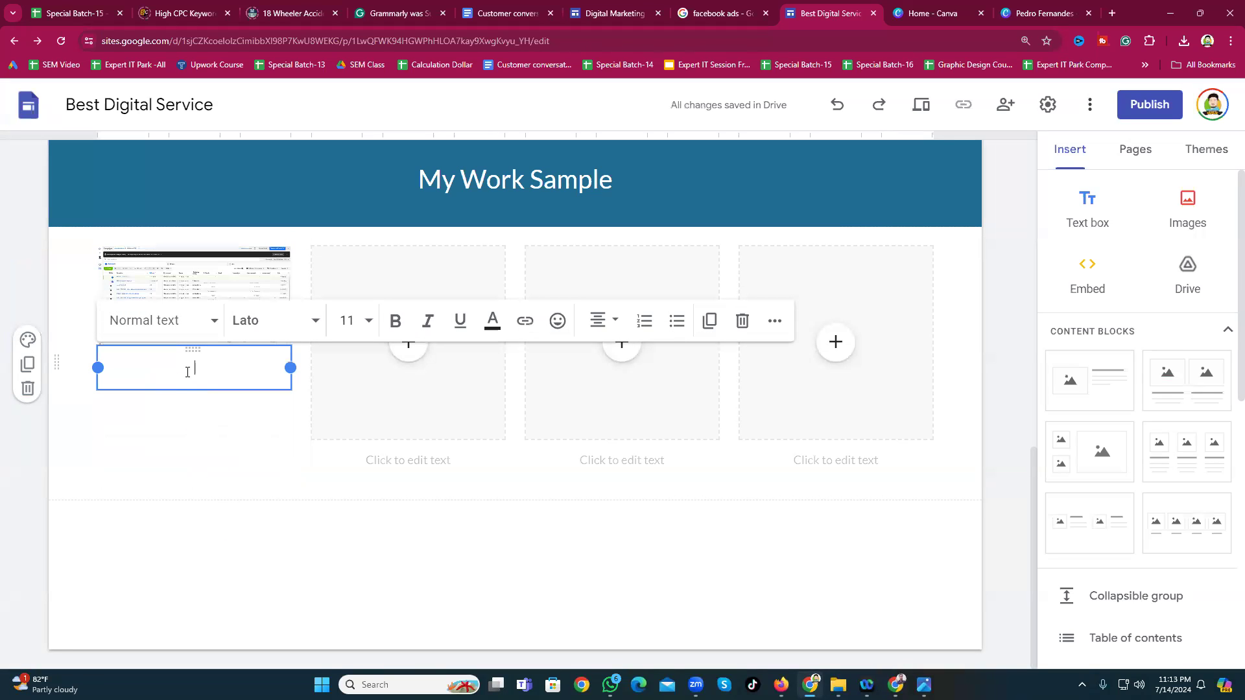
{"action": "type", "text": "Facebo"}
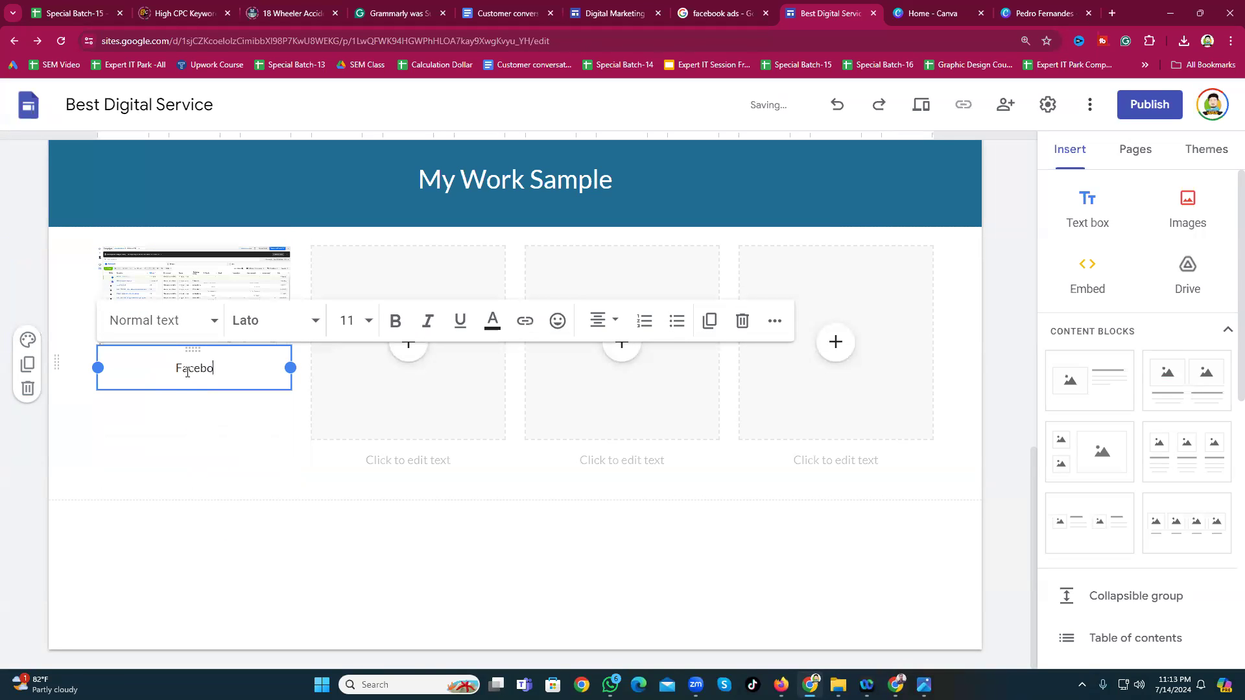
{"action": "type", "text": "ok Ads Work Sam"}
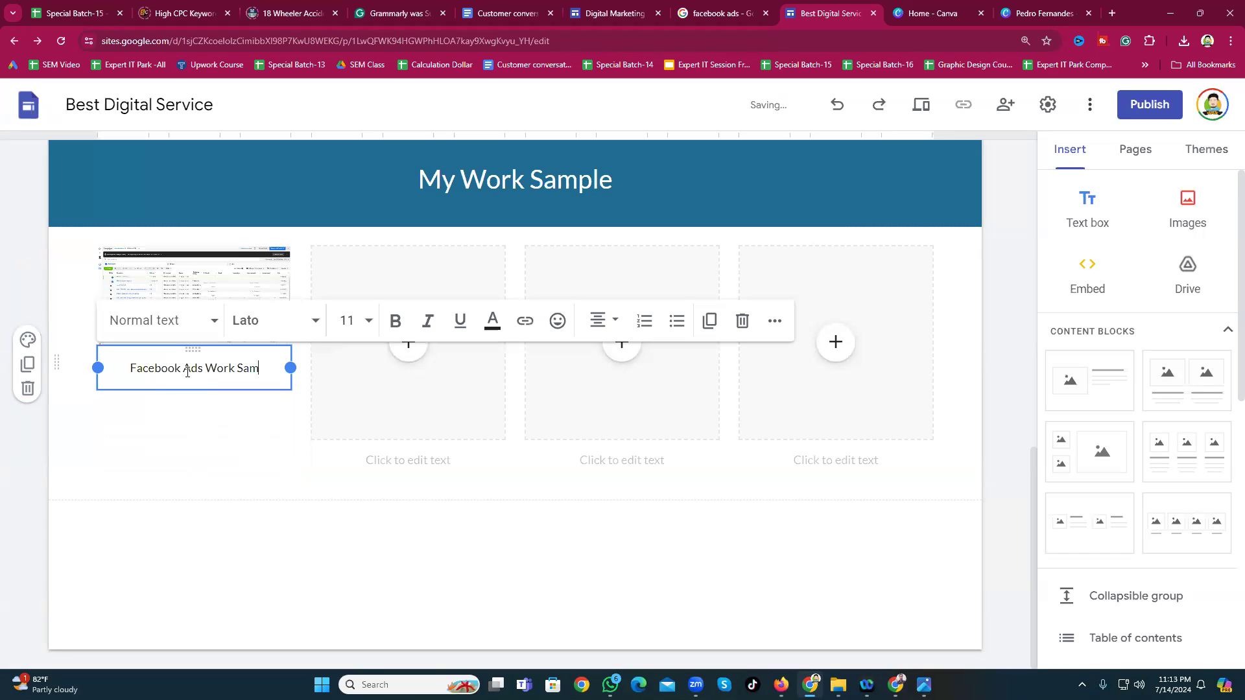
{"action": "type", "text": "ple"}
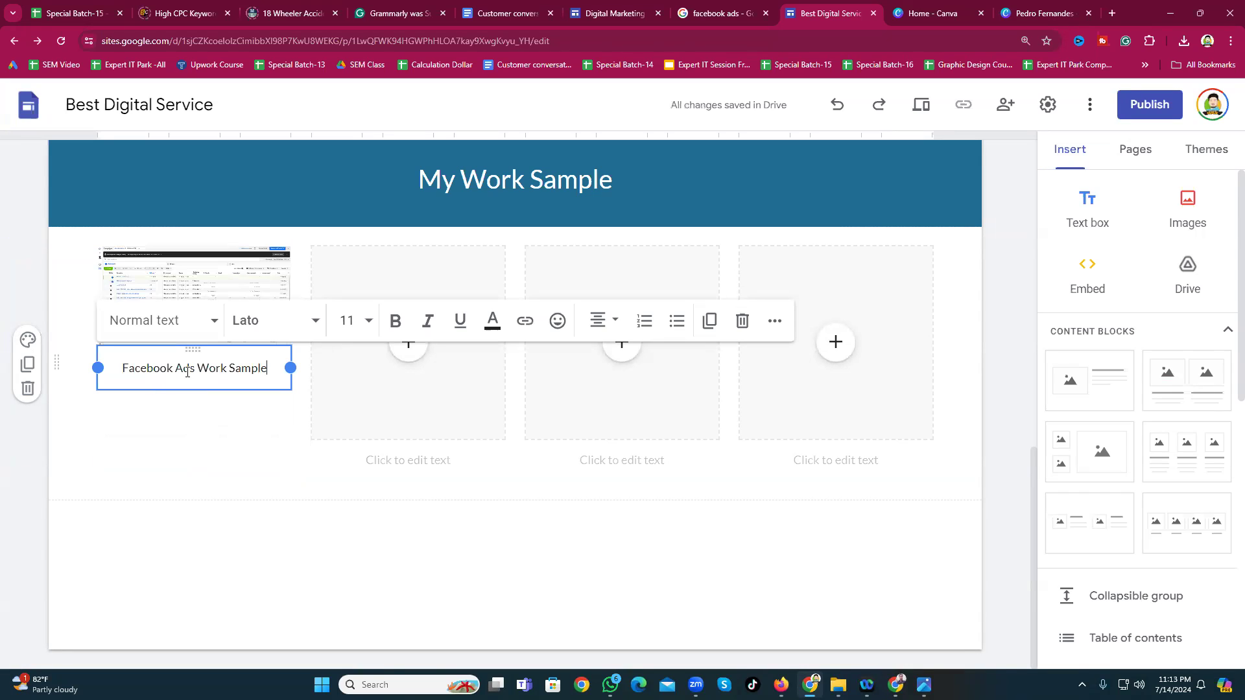
{"action": "left_click", "coordinate": [221, 527]}
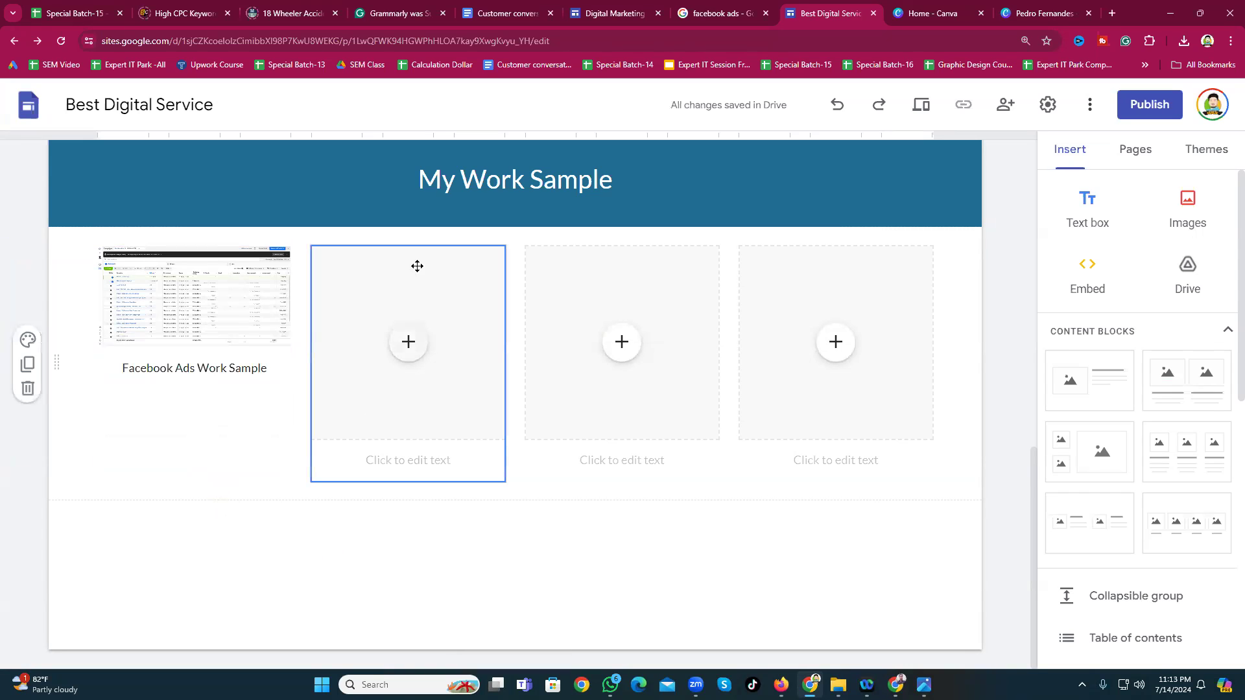
Step: Upload the Conversions API / Facebook Pixel diagram from Downloads into the second image slot
{"action": "left_click", "coordinate": [400, 356]}
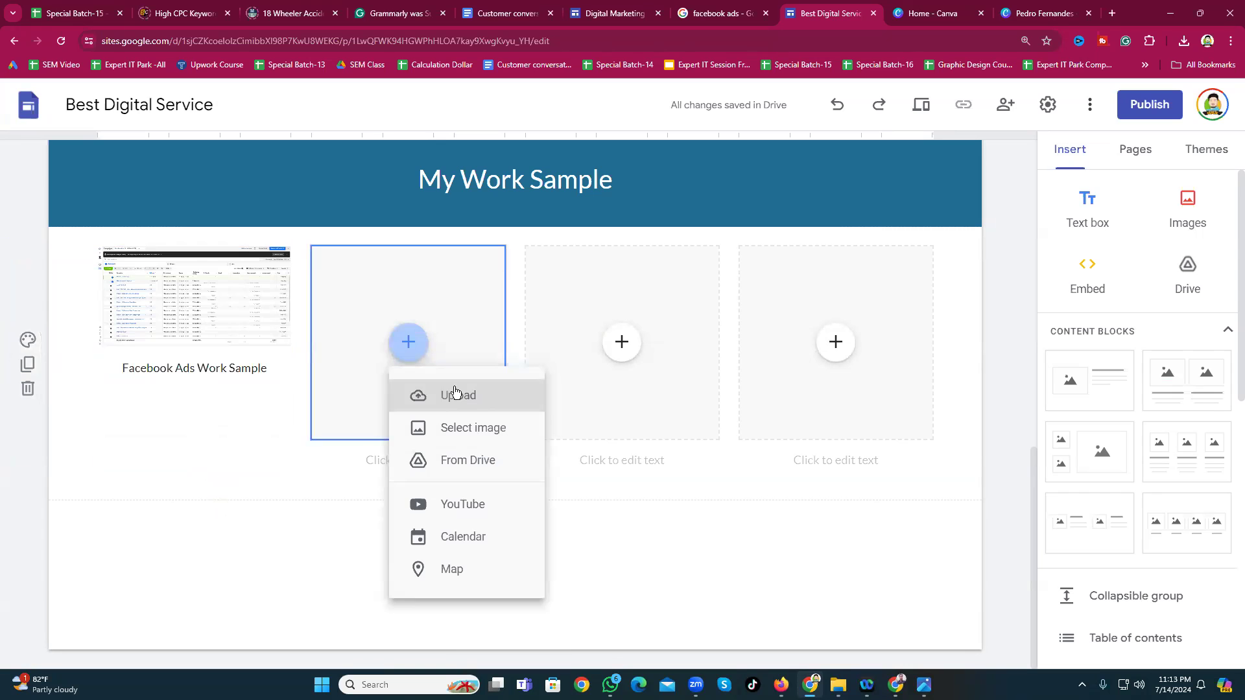
{"action": "left_click", "coordinate": [455, 393]}
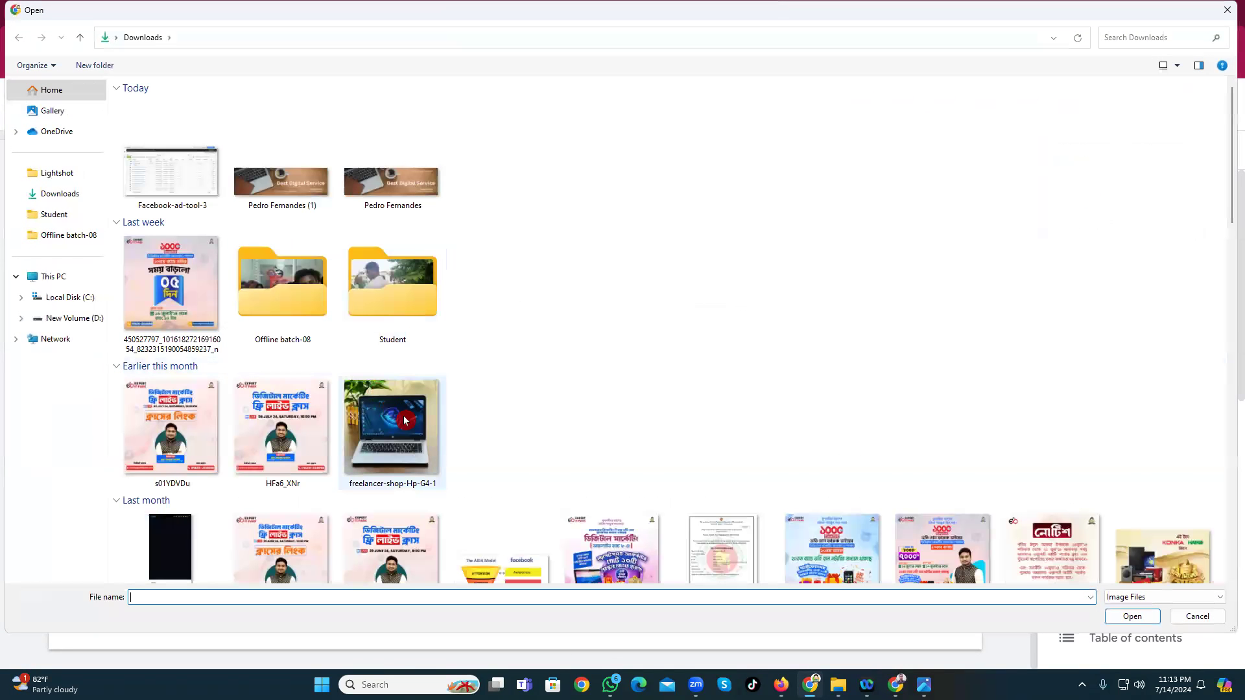
{"action": "scroll", "coordinate": [404, 420], "scroll_direction": "down", "scroll_amount": 10}
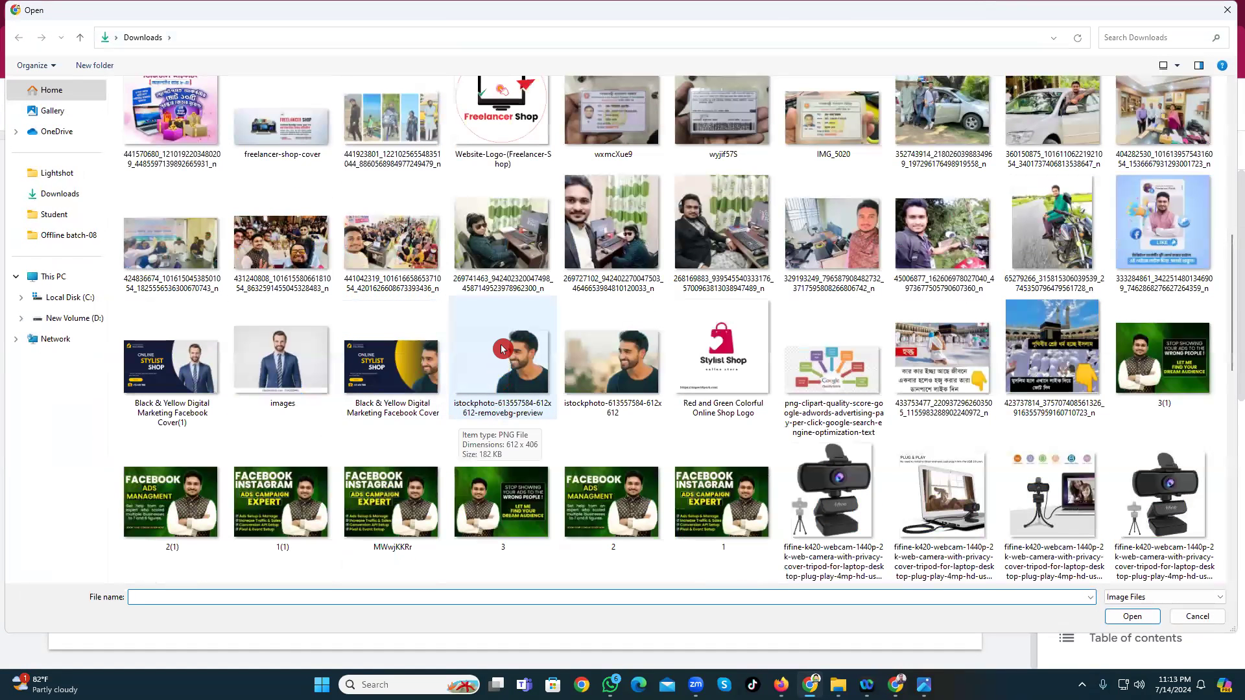
{"action": "scroll", "coordinate": [548, 367], "scroll_direction": "down", "scroll_amount": 15}
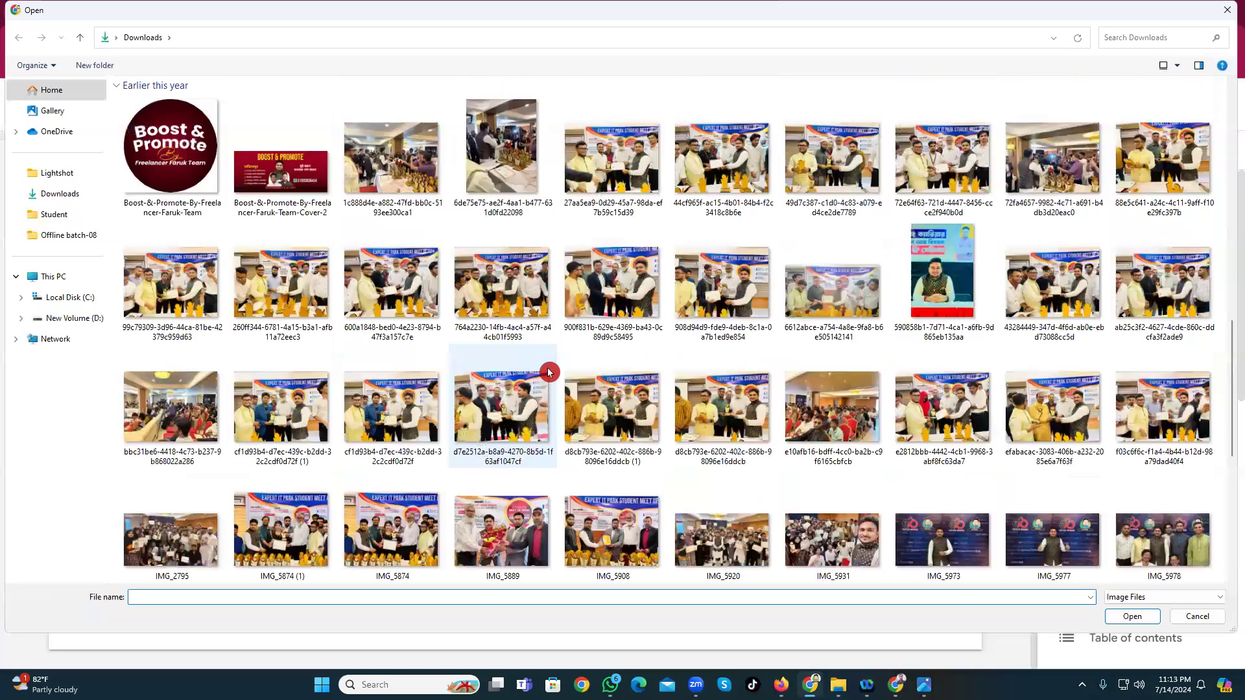
{"action": "scroll", "coordinate": [548, 367], "scroll_direction": "down", "scroll_amount": 3}
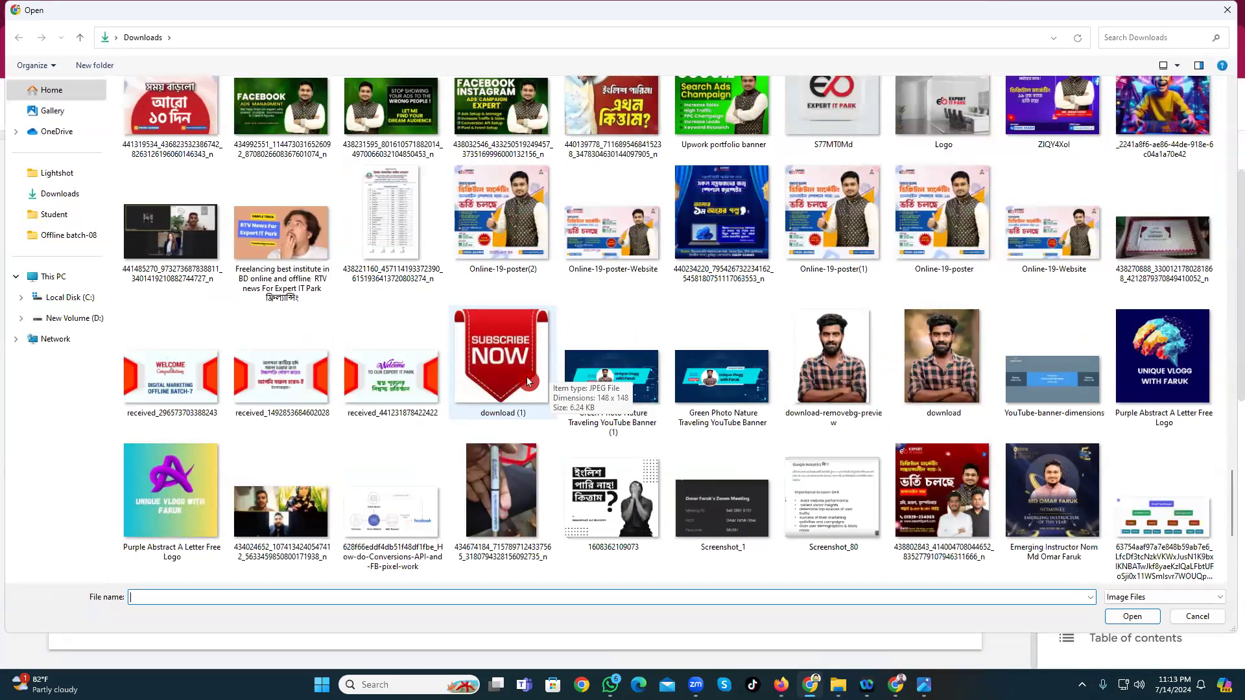
{"action": "scroll", "coordinate": [510, 406], "scroll_direction": "down", "scroll_amount": 3}
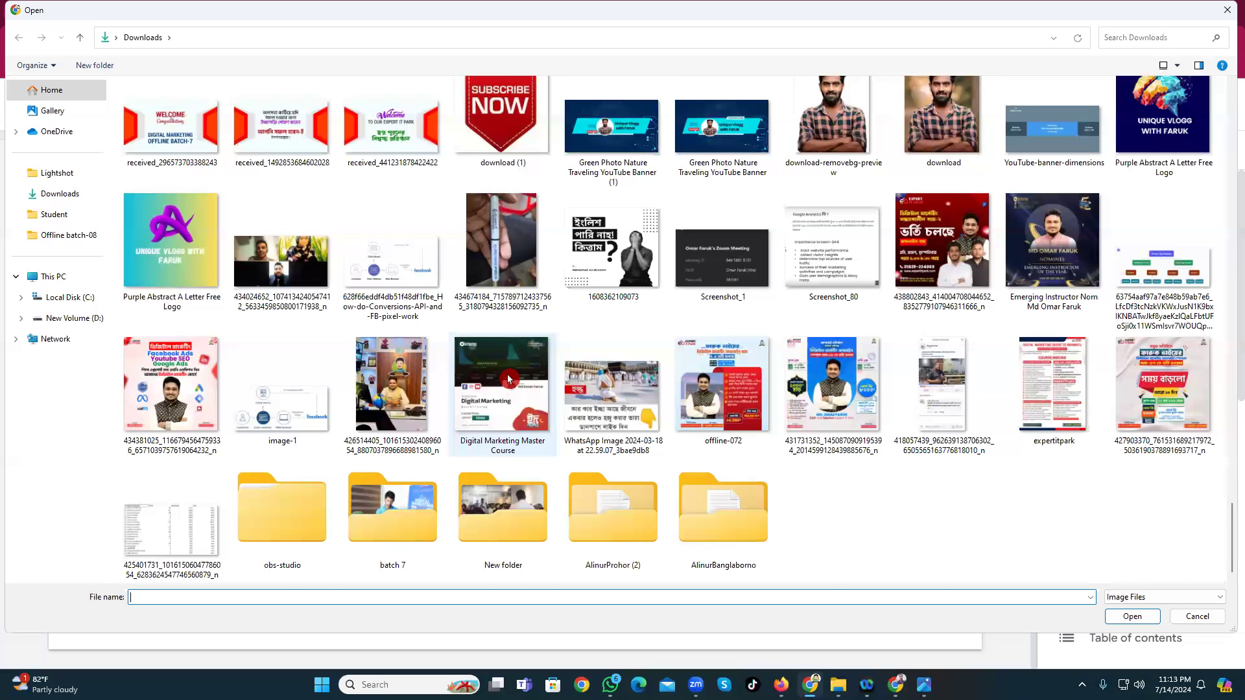
{"action": "scroll", "coordinate": [510, 403], "scroll_direction": "up", "scroll_amount": 3}
{"action": "left_click", "coordinate": [389, 430]}
{"action": "left_click", "coordinate": [1107, 617]}
{"action": "left_click", "coordinate": [439, 531]}
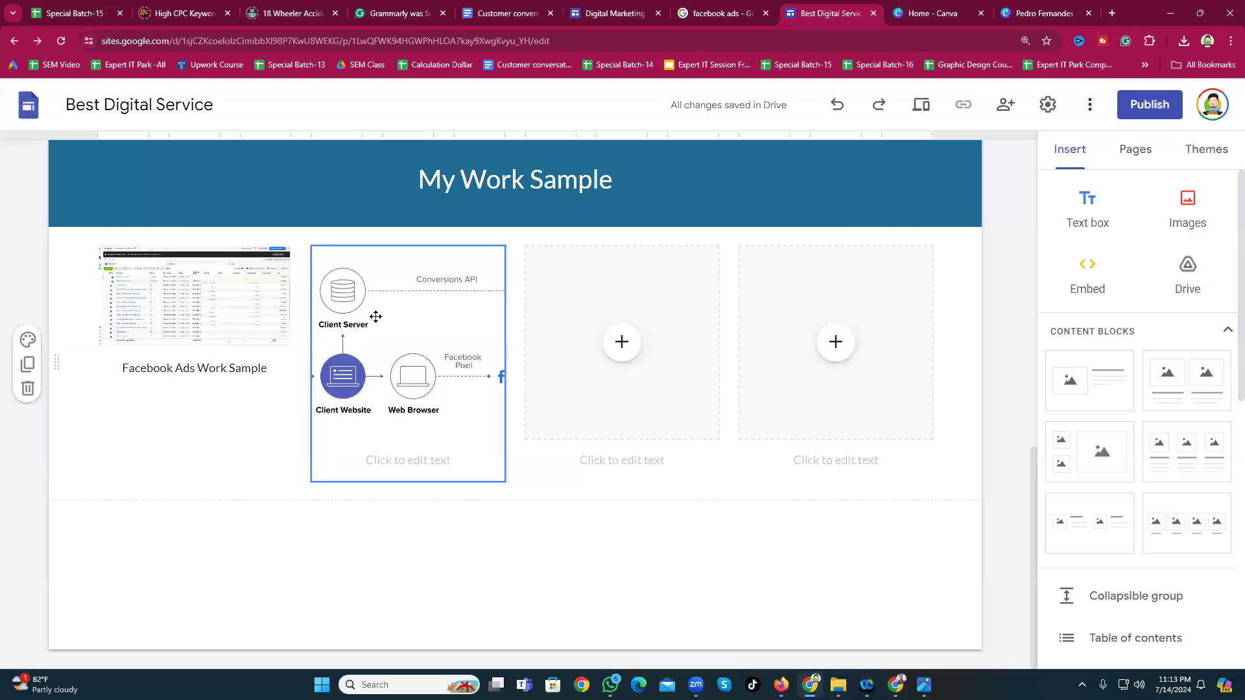
Step: Upload the 431240808 group photo from Downloads into the third image slot
{"action": "left_click", "coordinate": [621, 342]}
{"action": "left_click", "coordinate": [675, 394]}
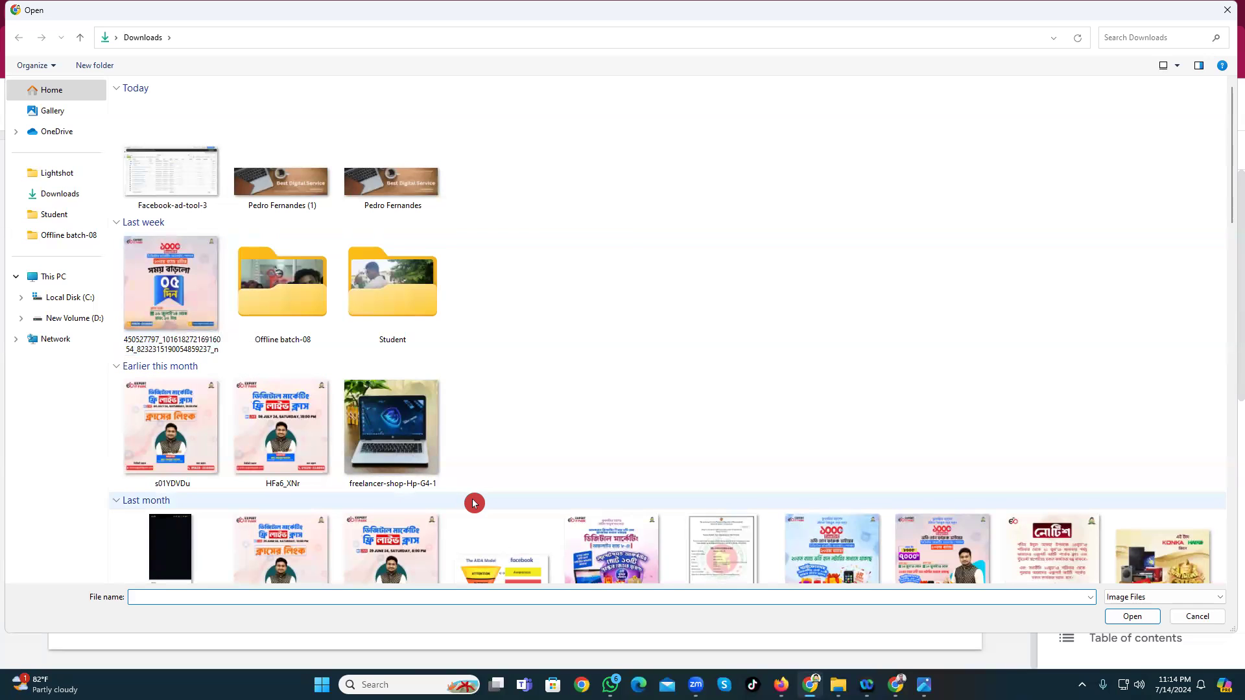
{"action": "scroll", "coordinate": [474, 503], "scroll_direction": "down", "scroll_amount": 4}
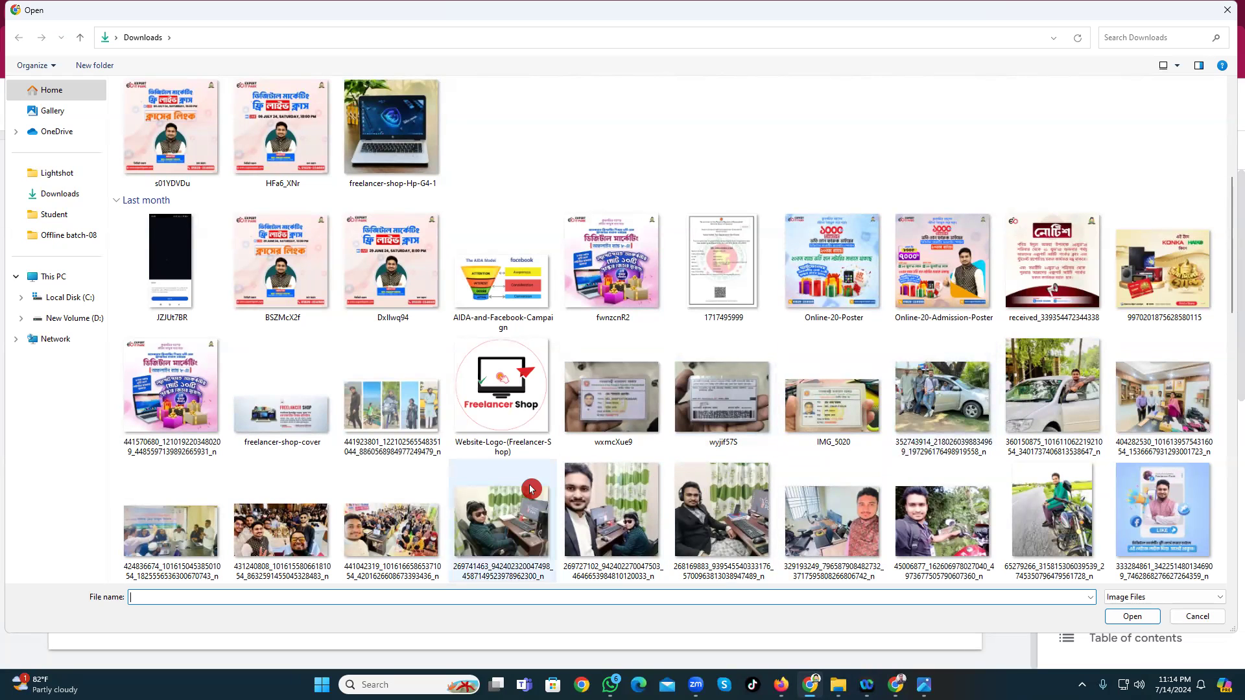
{"action": "left_click", "coordinate": [282, 538]}
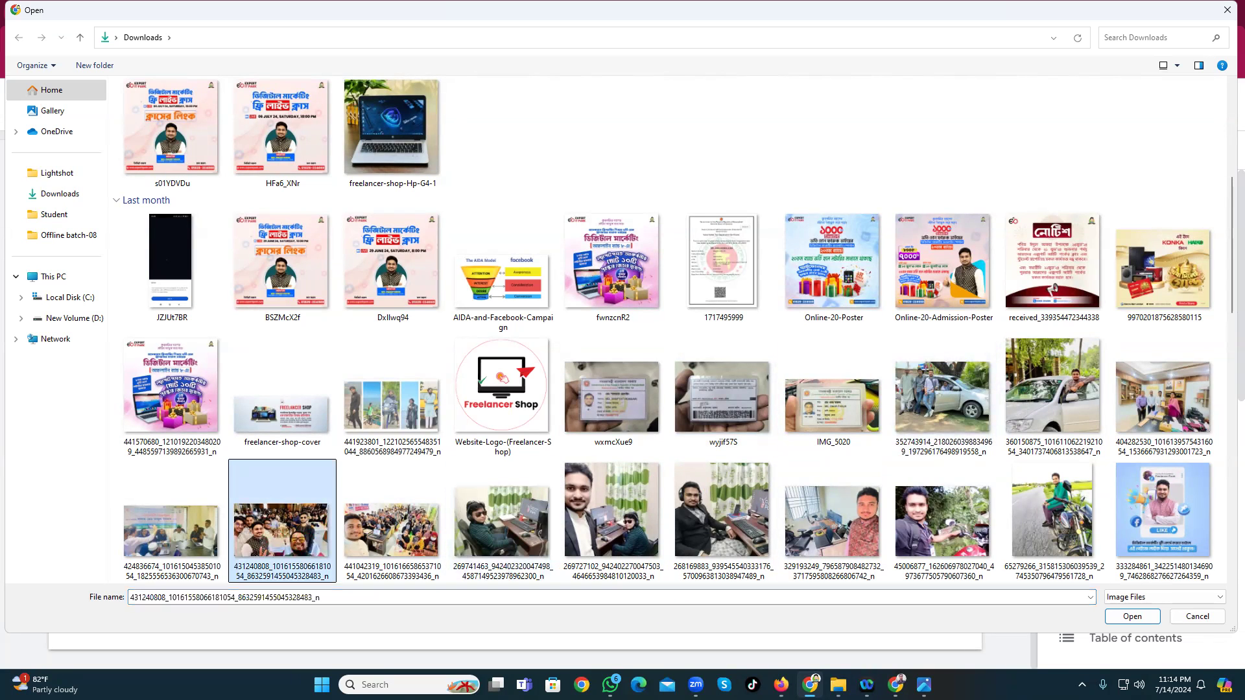
{"action": "left_click", "coordinate": [1133, 617]}
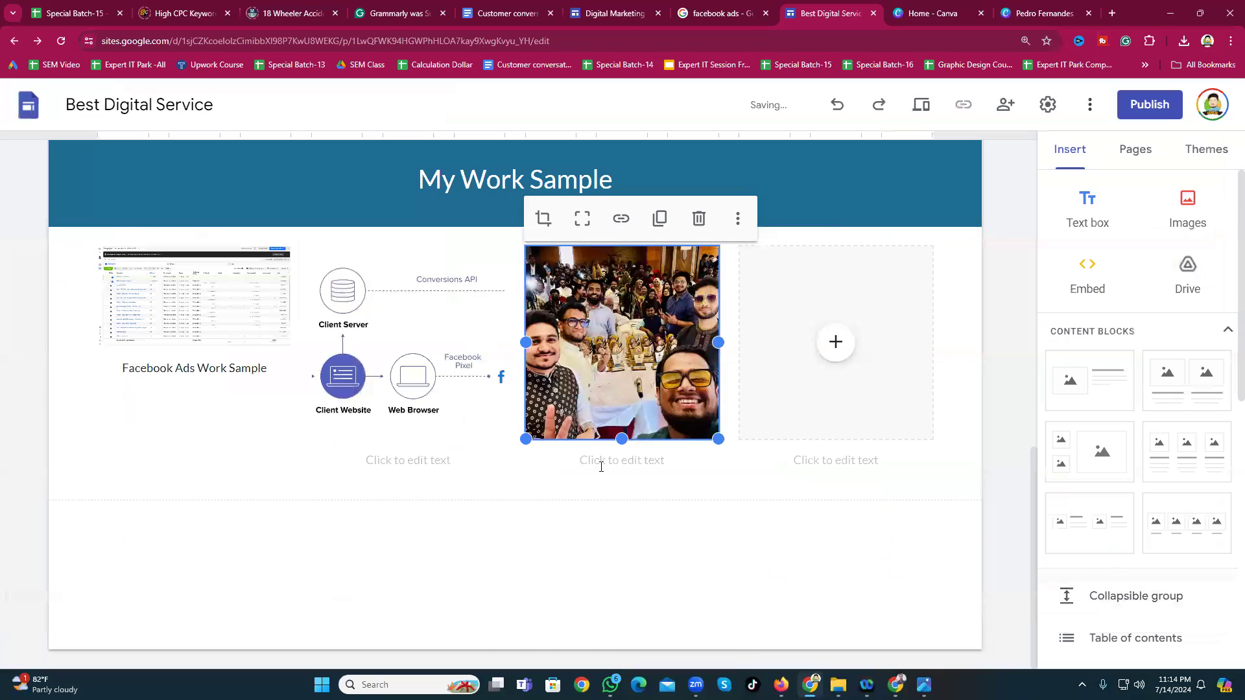
{"action": "left_click", "coordinate": [600, 531]}
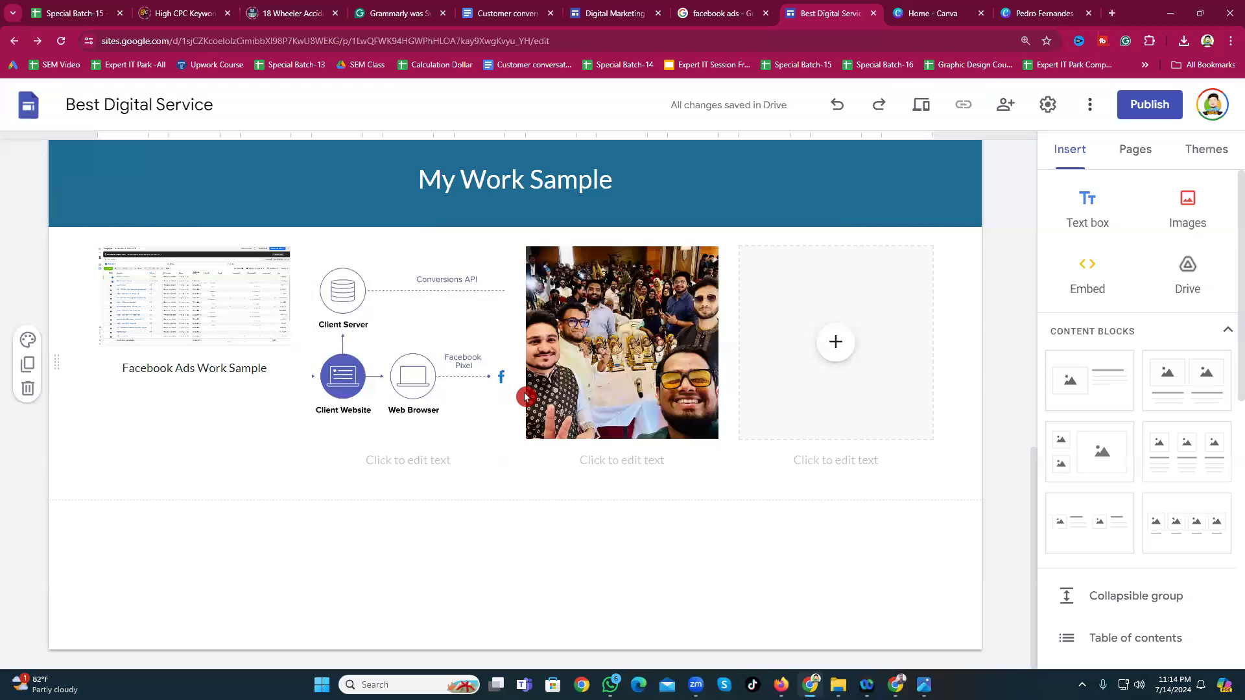
{"action": "left_click", "coordinate": [836, 342]}
Step: Insert the 404282530 office photo from Downloads into the fourth image slot
{"action": "left_click", "coordinate": [888, 396]}
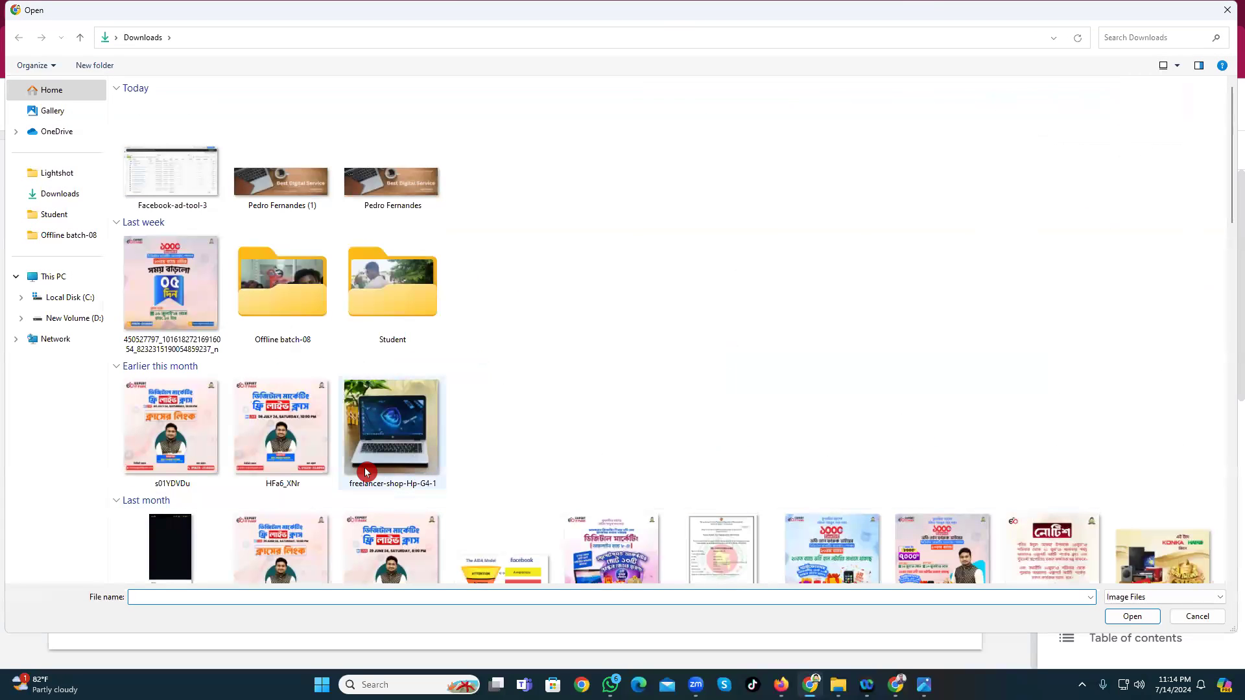
{"action": "scroll", "coordinate": [470, 491], "scroll_direction": "down", "scroll_amount": 10}
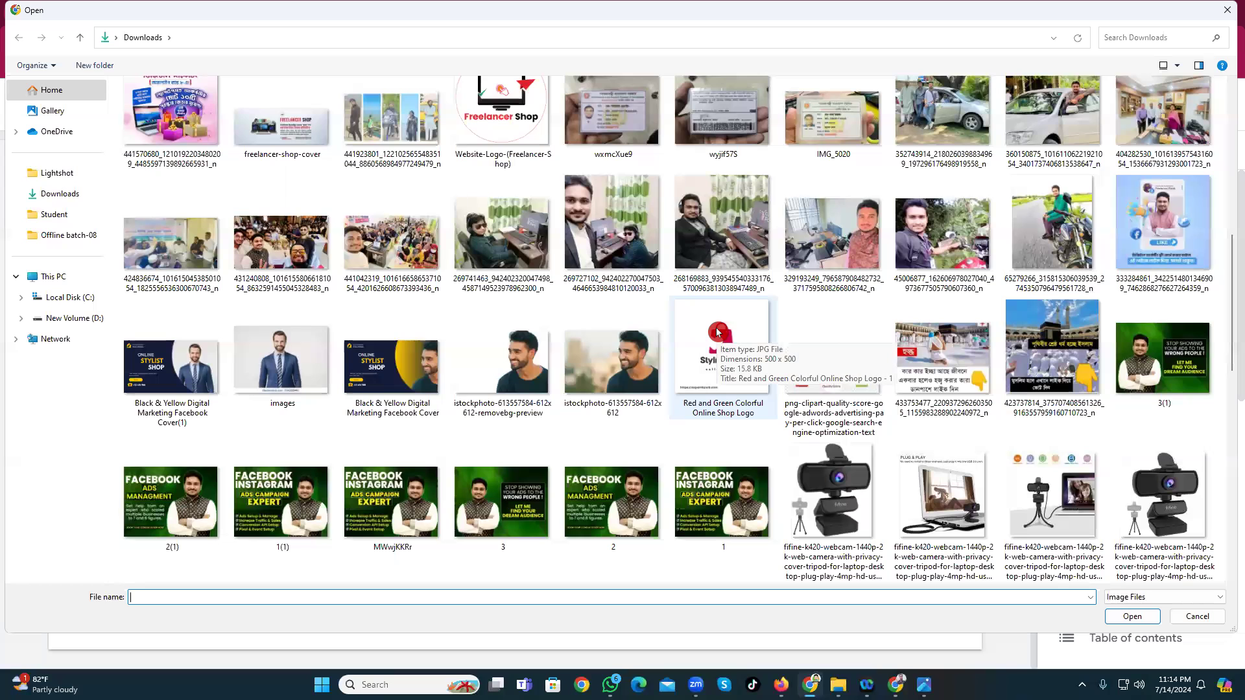
{"action": "scroll", "coordinate": [716, 332], "scroll_direction": "up", "scroll_amount": 3}
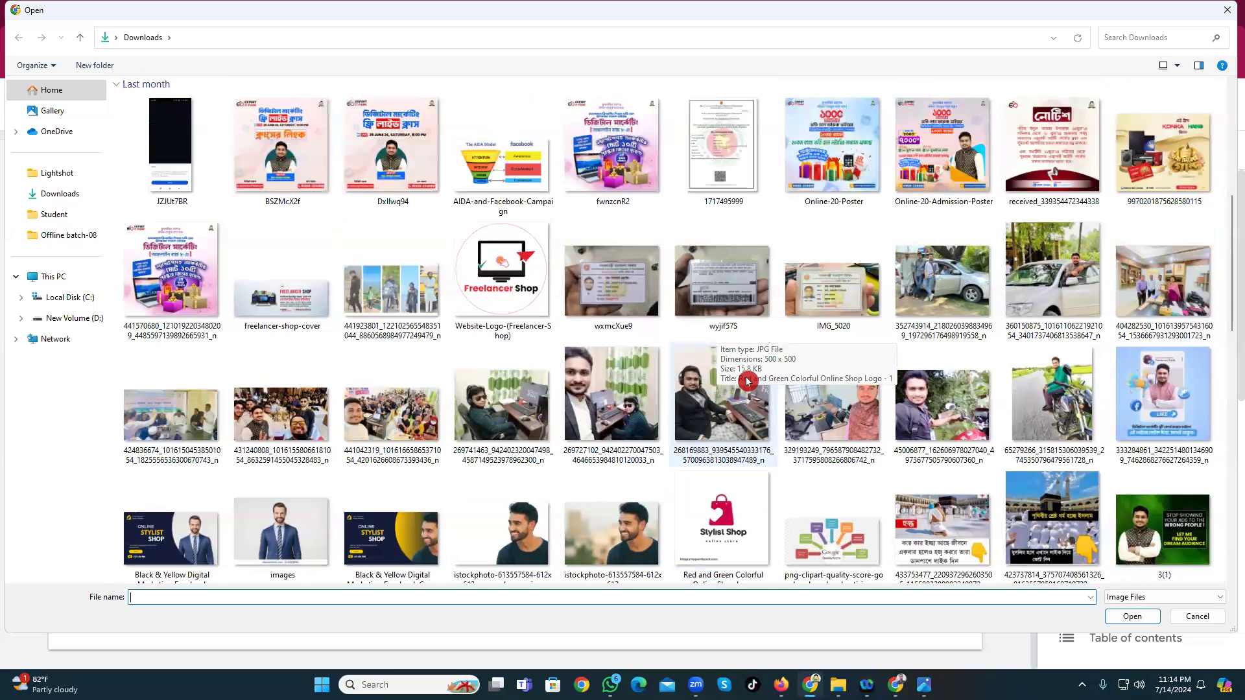
{"action": "left_click", "coordinate": [1195, 303]}
{"action": "left_click", "coordinate": [1133, 616]}
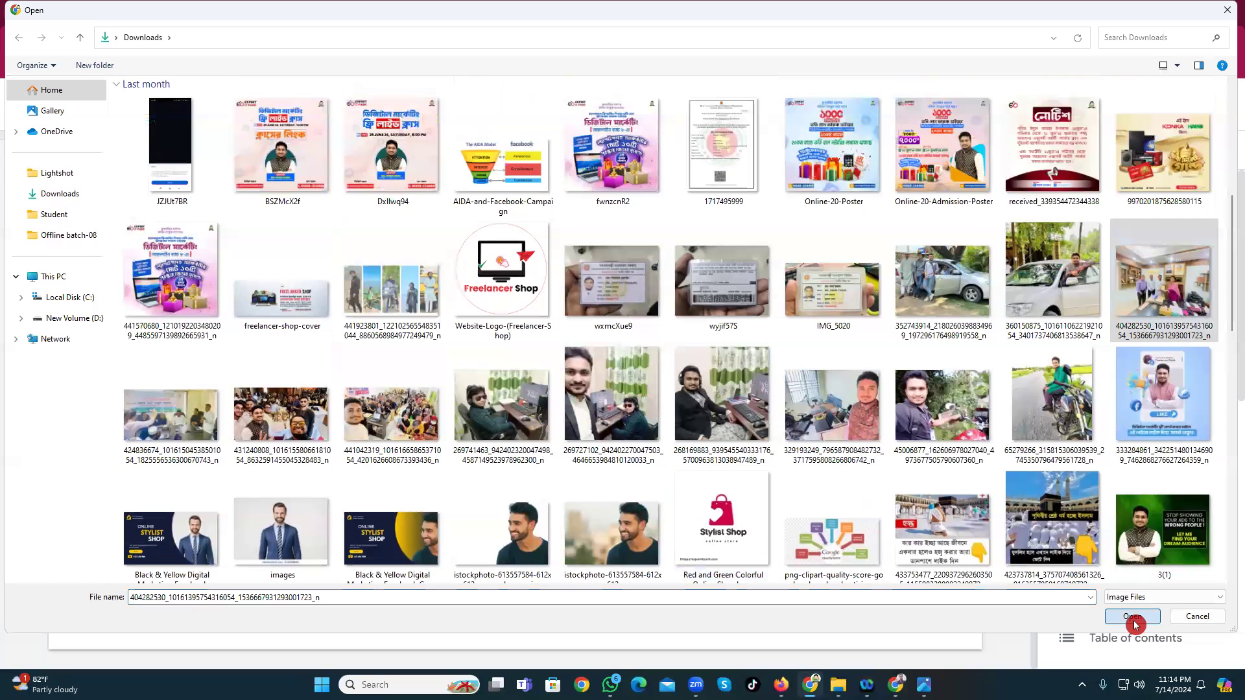
{"action": "left_click", "coordinate": [578, 528]}
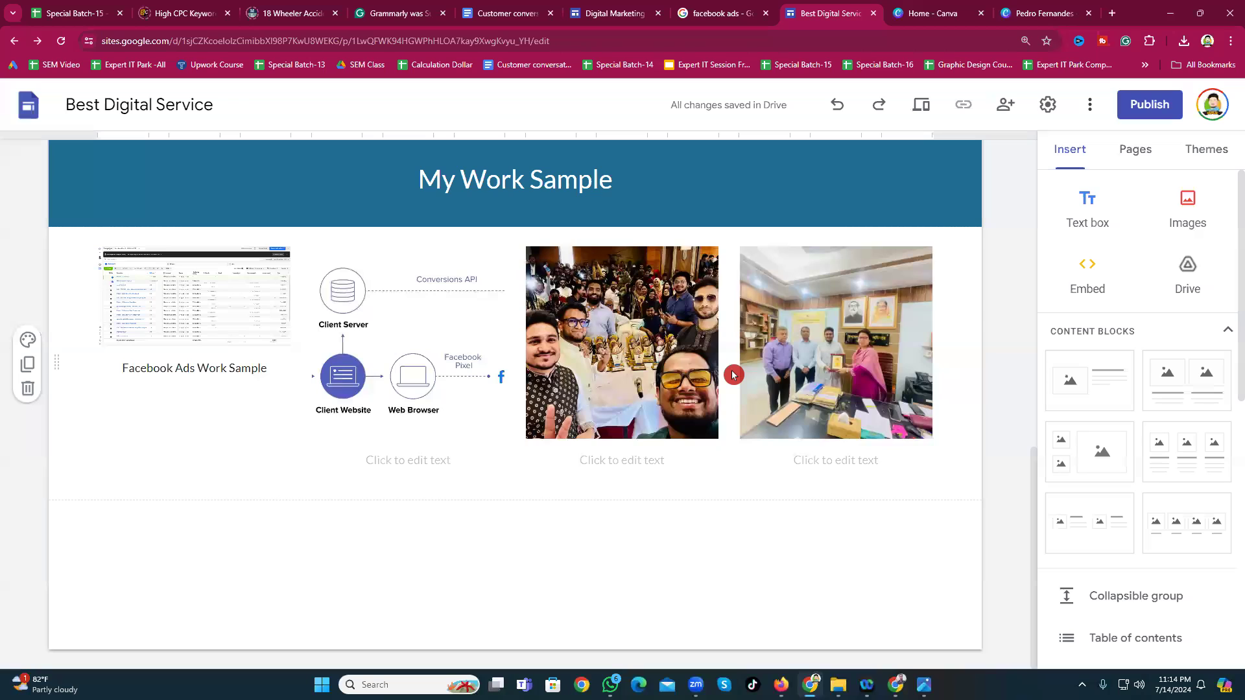
Step: Drag the Facebook Ads Work Sample tile's bottom edge down to enlarge it, then open a new browser tab
{"action": "left_click", "coordinate": [83, 390]}
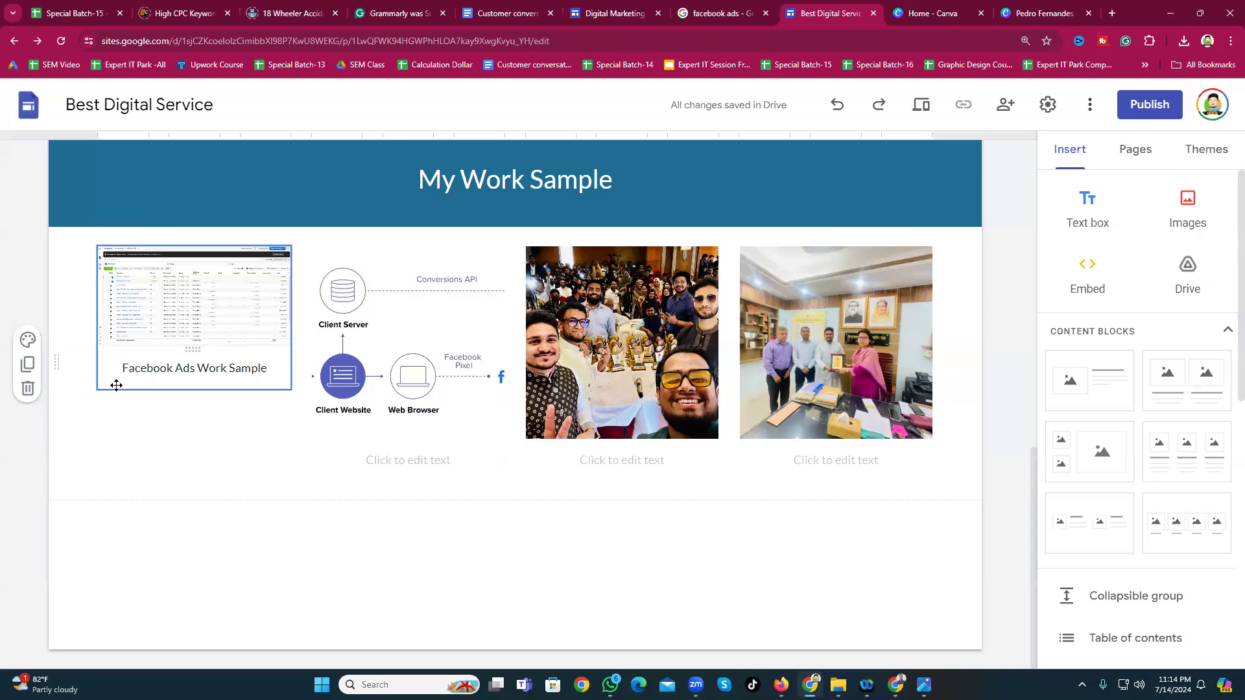
{"action": "left_click", "coordinate": [92, 386]}
{"action": "left_click", "coordinate": [106, 389]}
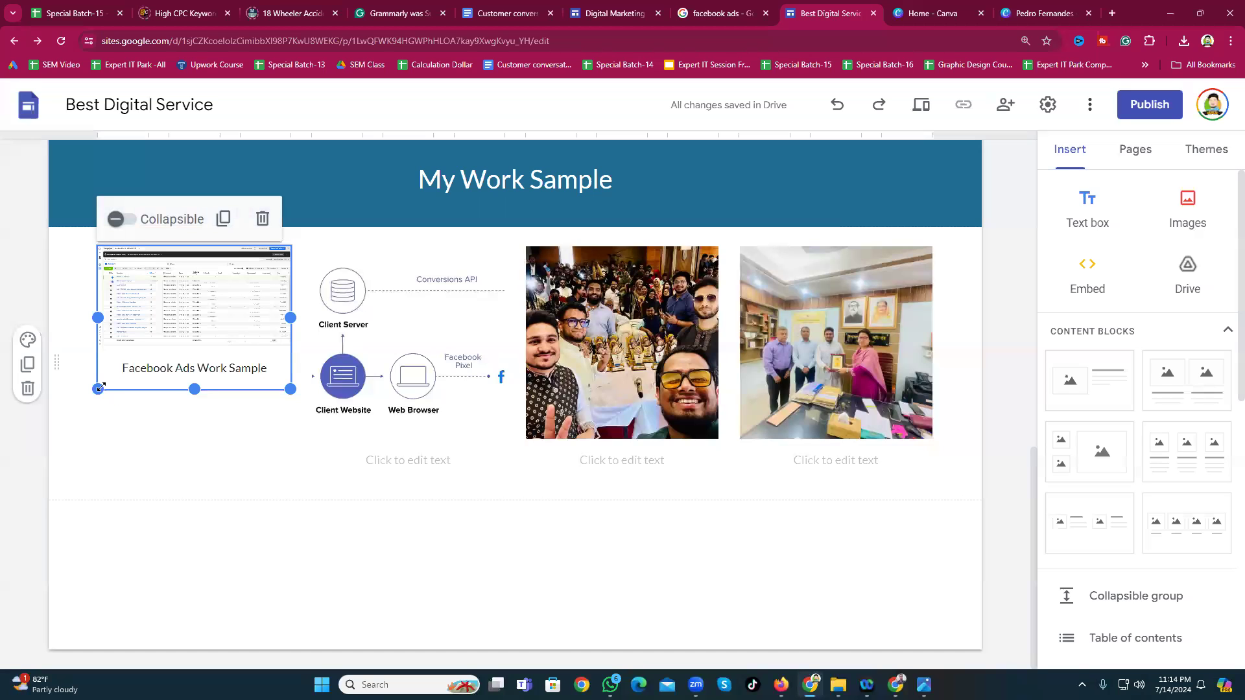
{"action": "left_click_drag", "start_coordinate": [92, 392], "coordinate": [80, 417]}
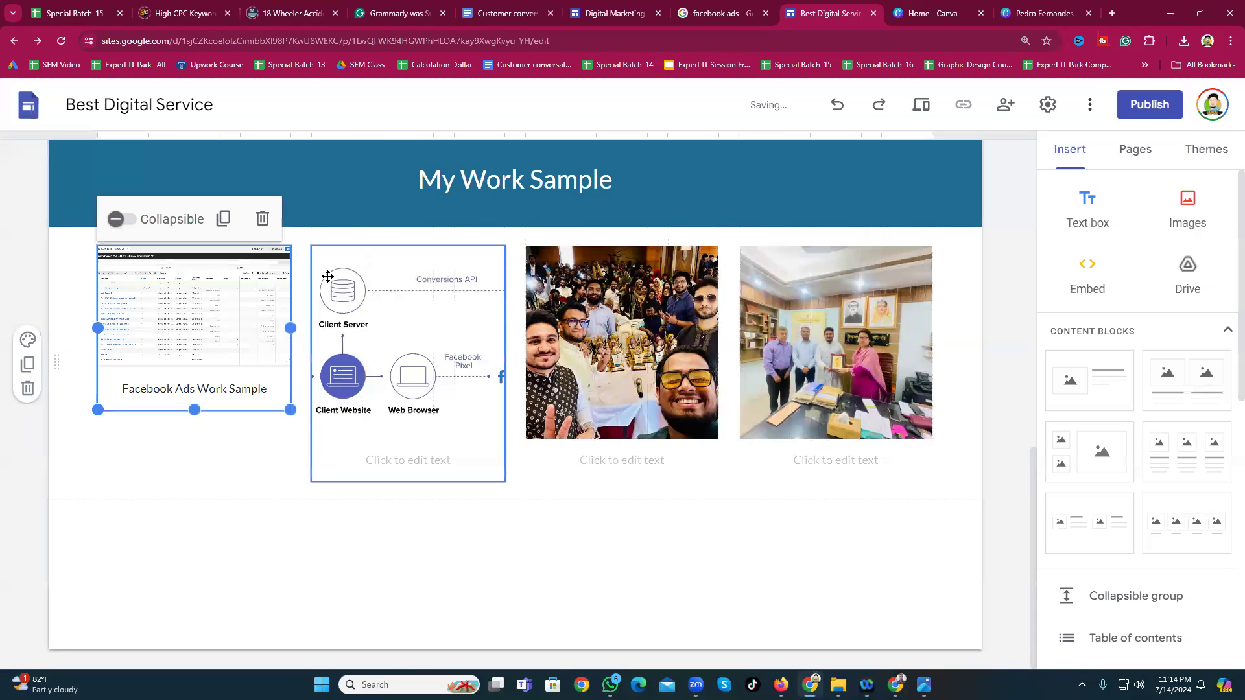
{"action": "left_click", "coordinate": [465, 527]}
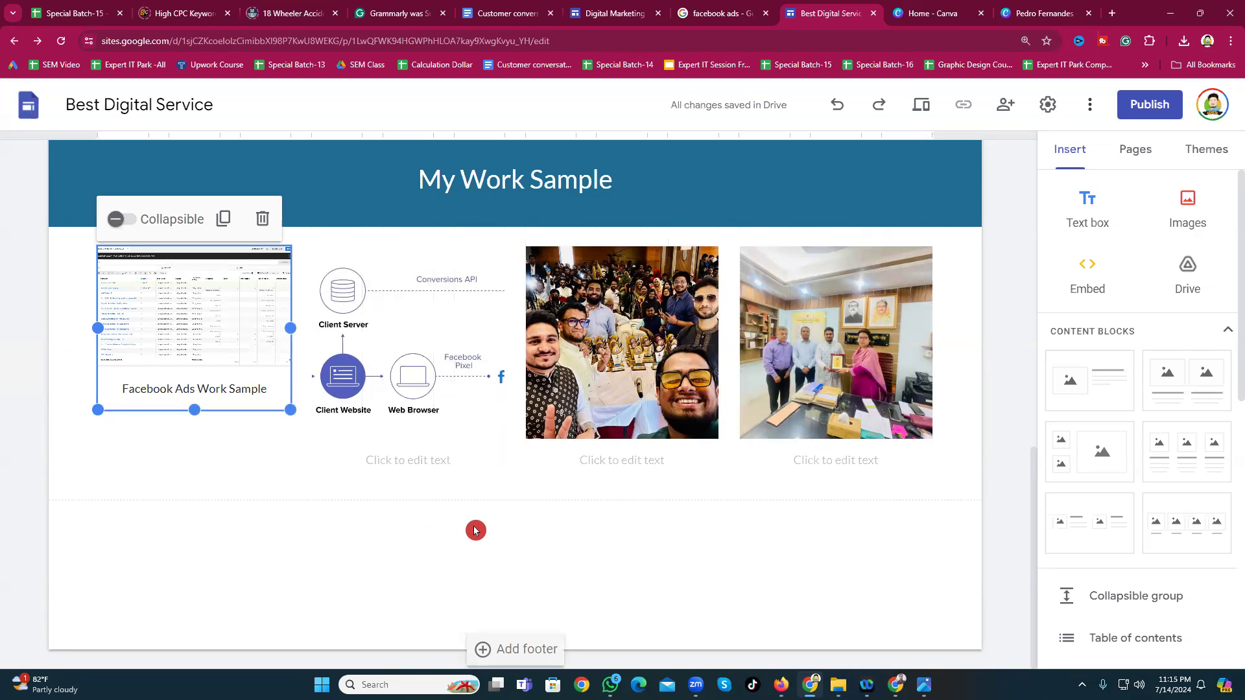
{"action": "left_click", "coordinate": [1111, 14]}
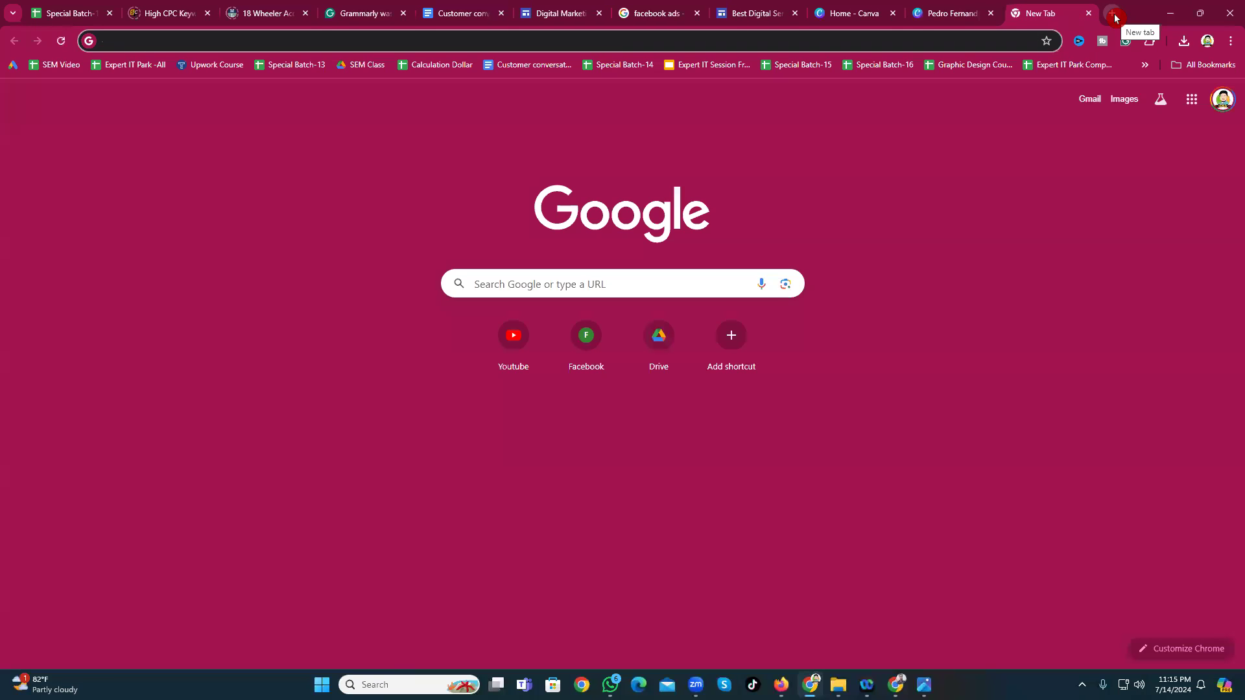
Step: Search Google Images for 'youtube video seo score'
{"action": "type", "text": "youtube vi"}
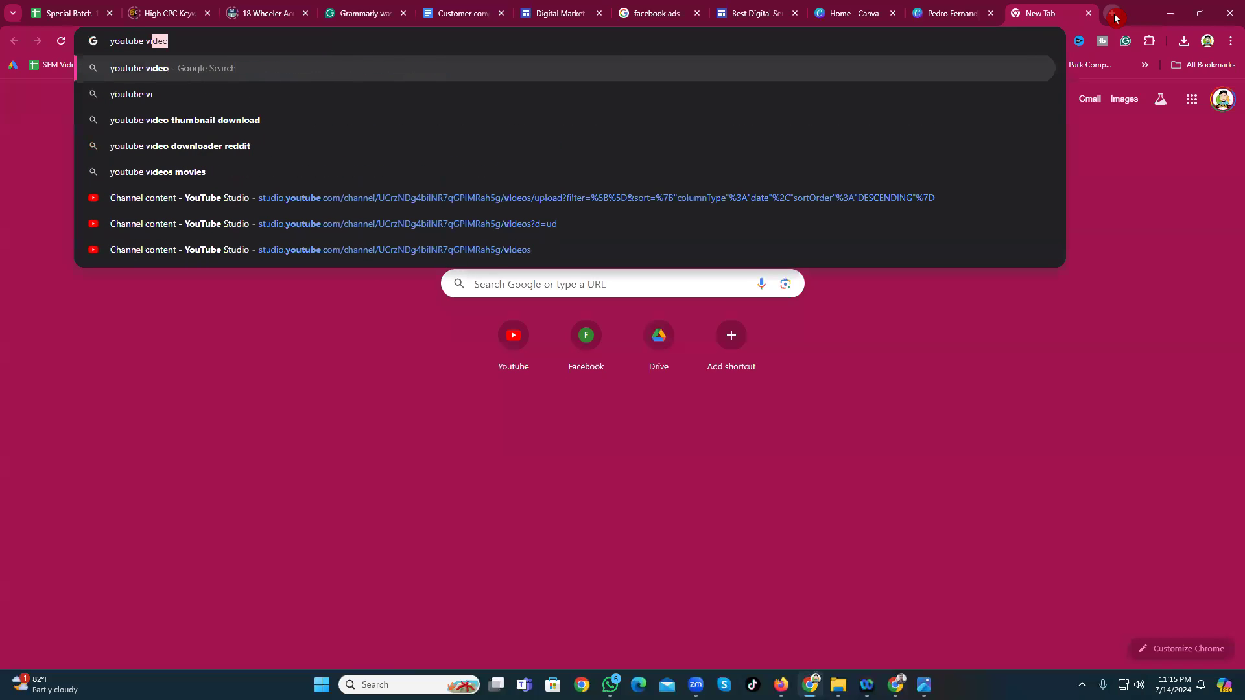
{"action": "key", "text": "BackSpace"}
{"action": "type", "text": "deo"}
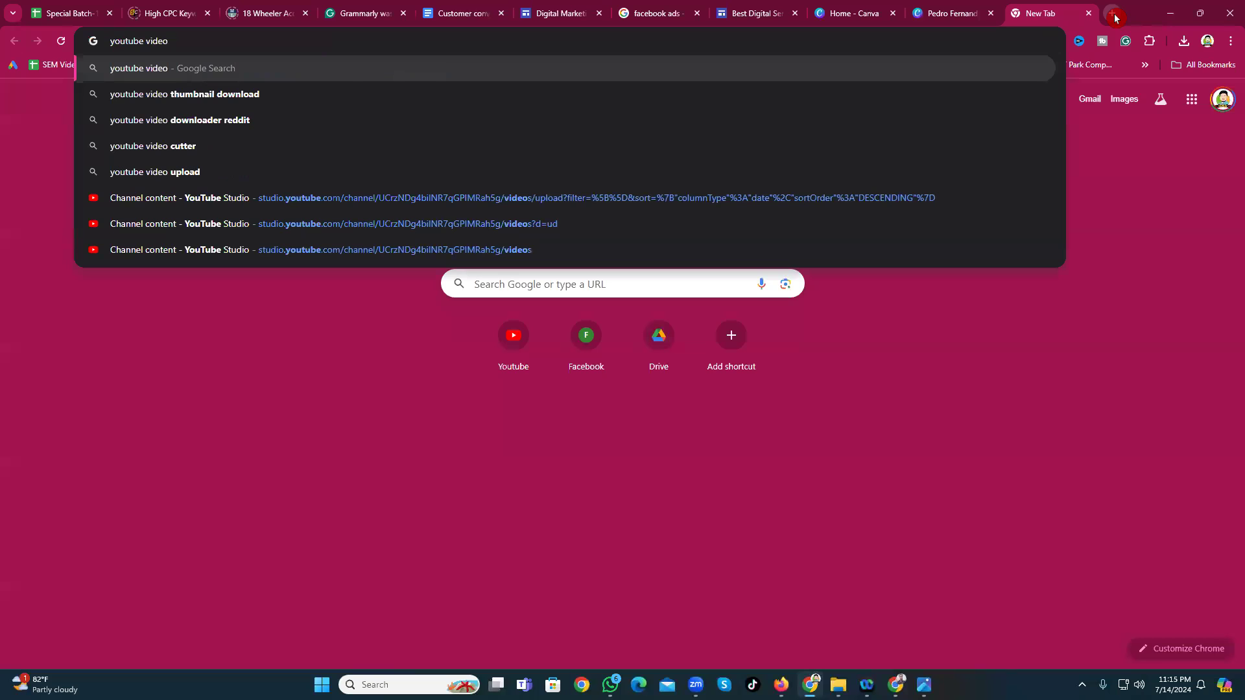
{"action": "type", "text": " seo"}
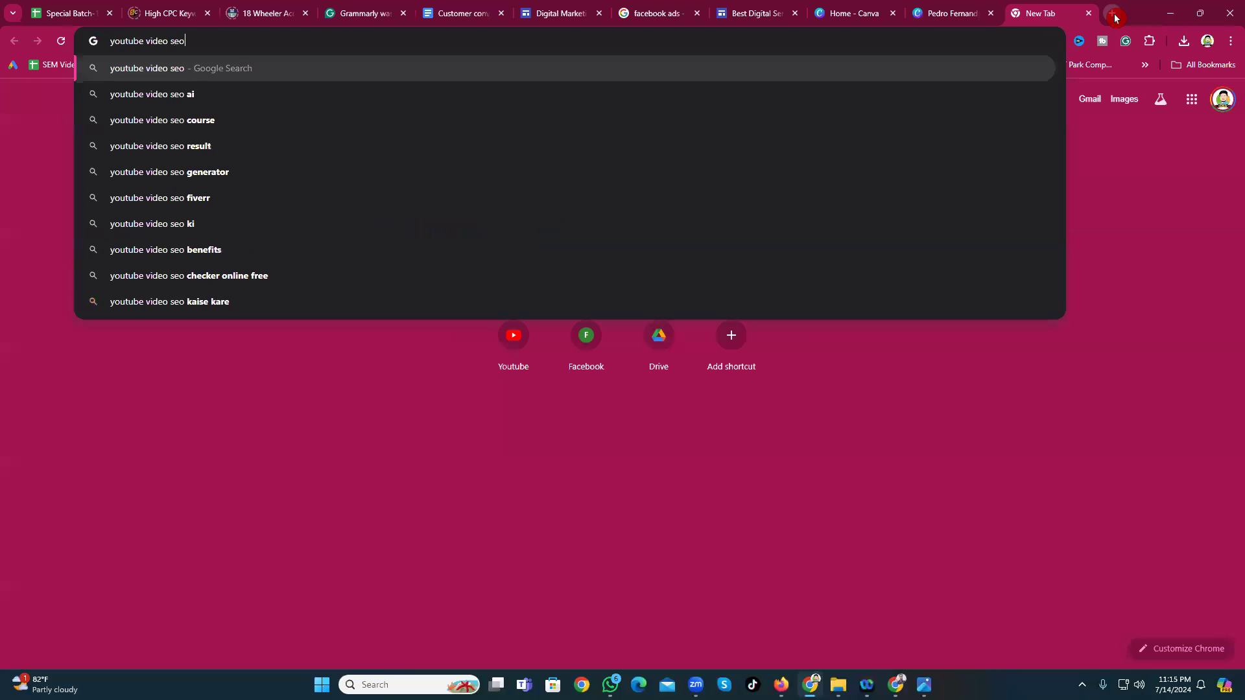
{"action": "type", "text": " socore"}
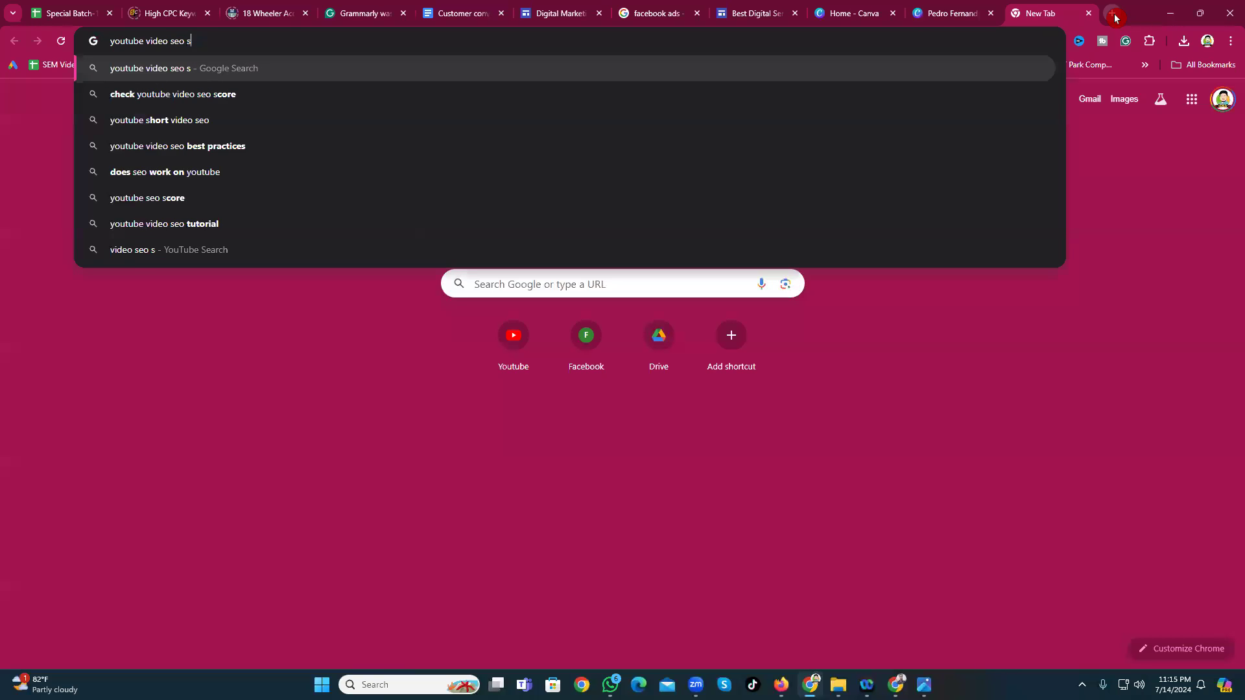
{"action": "key", "text": "Return"}
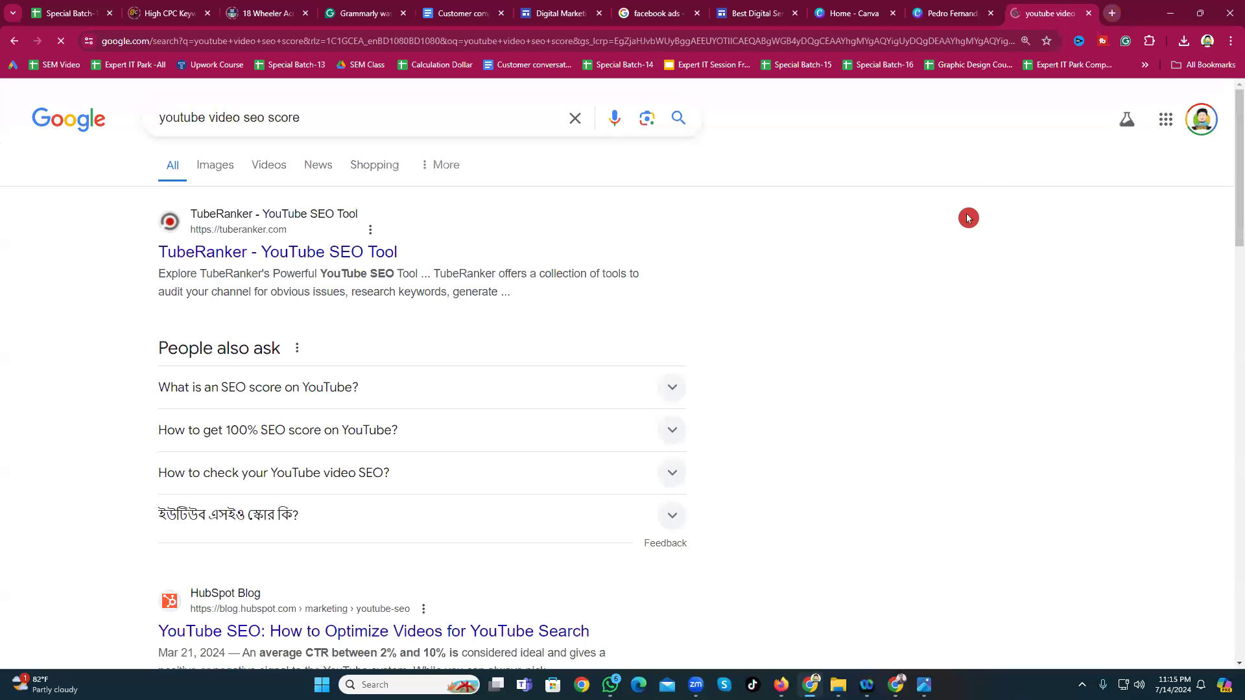
{"action": "left_click", "coordinate": [209, 170]}
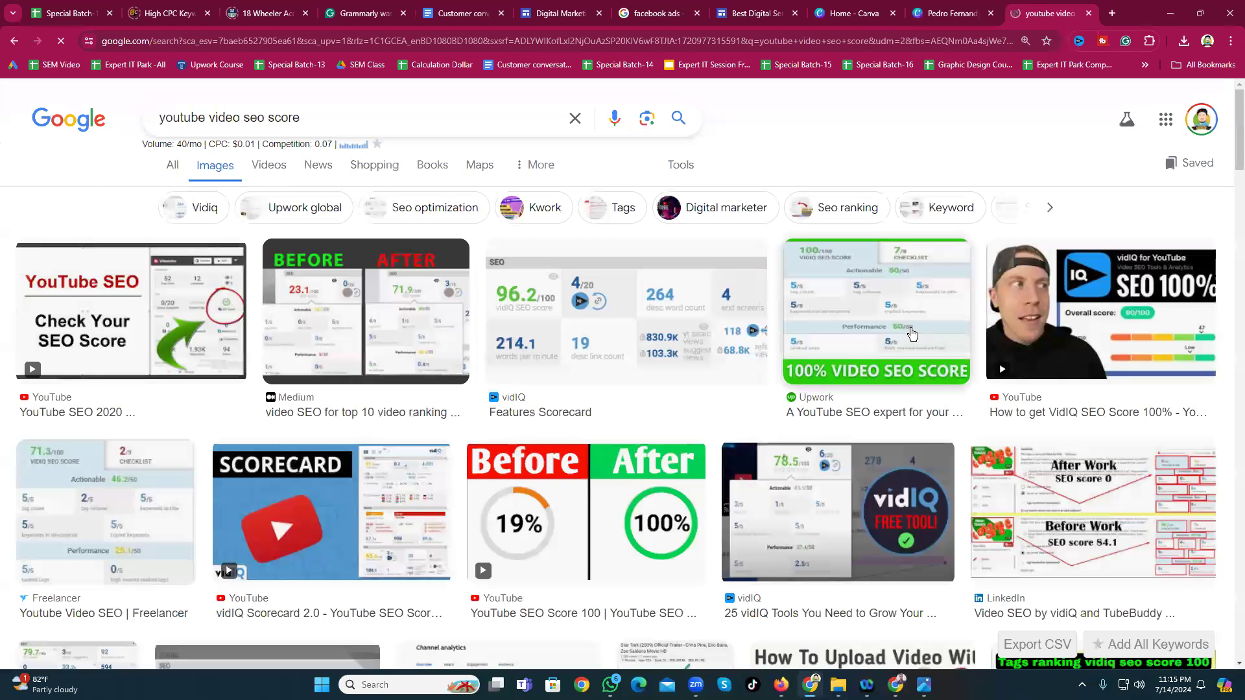
{"action": "scroll", "coordinate": [866, 344], "scroll_direction": "down", "scroll_amount": 3}
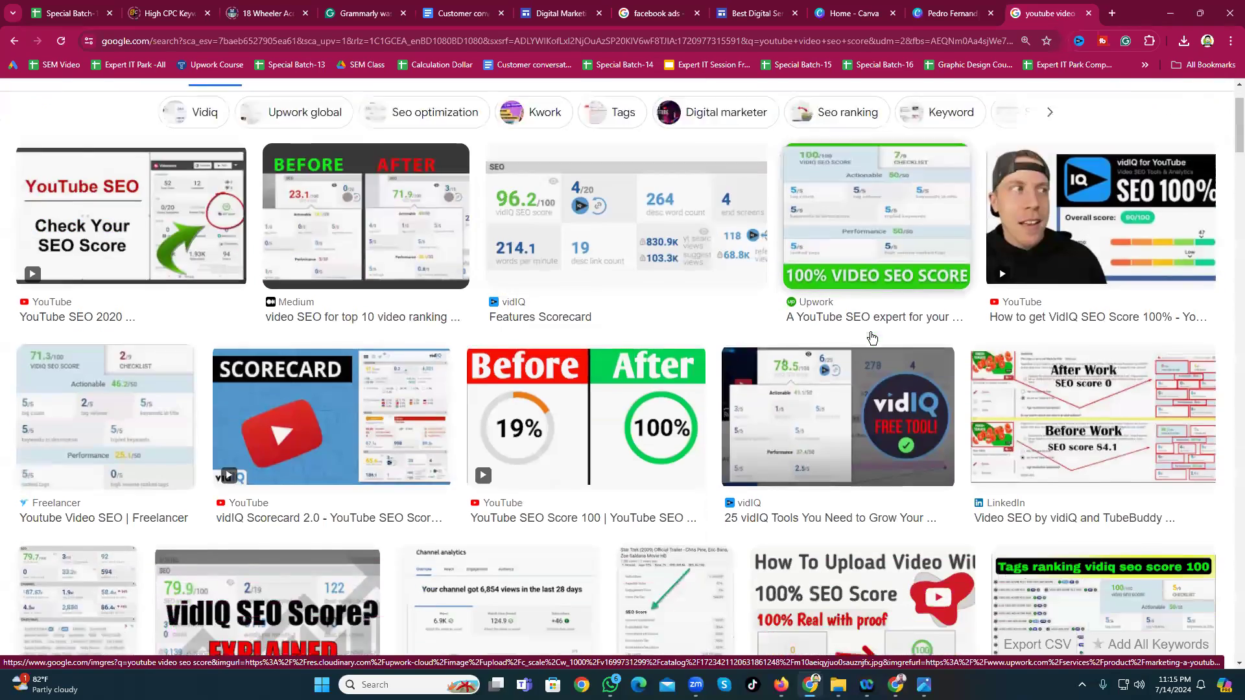
{"action": "scroll", "coordinate": [973, 376], "scroll_direction": "down", "scroll_amount": 1}
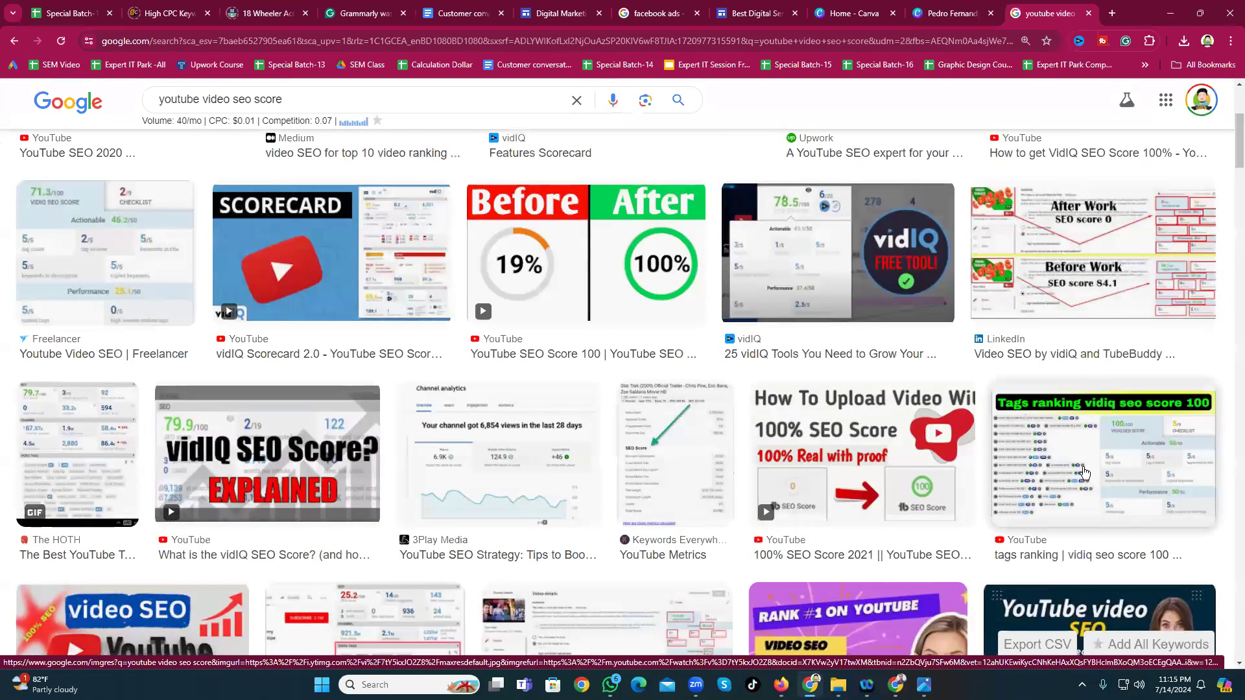
Step: Save the LinkedIn YouTube SEO scorecard image to Downloads as 1693854563257.jpeg
{"action": "left_click", "coordinate": [1085, 474]}
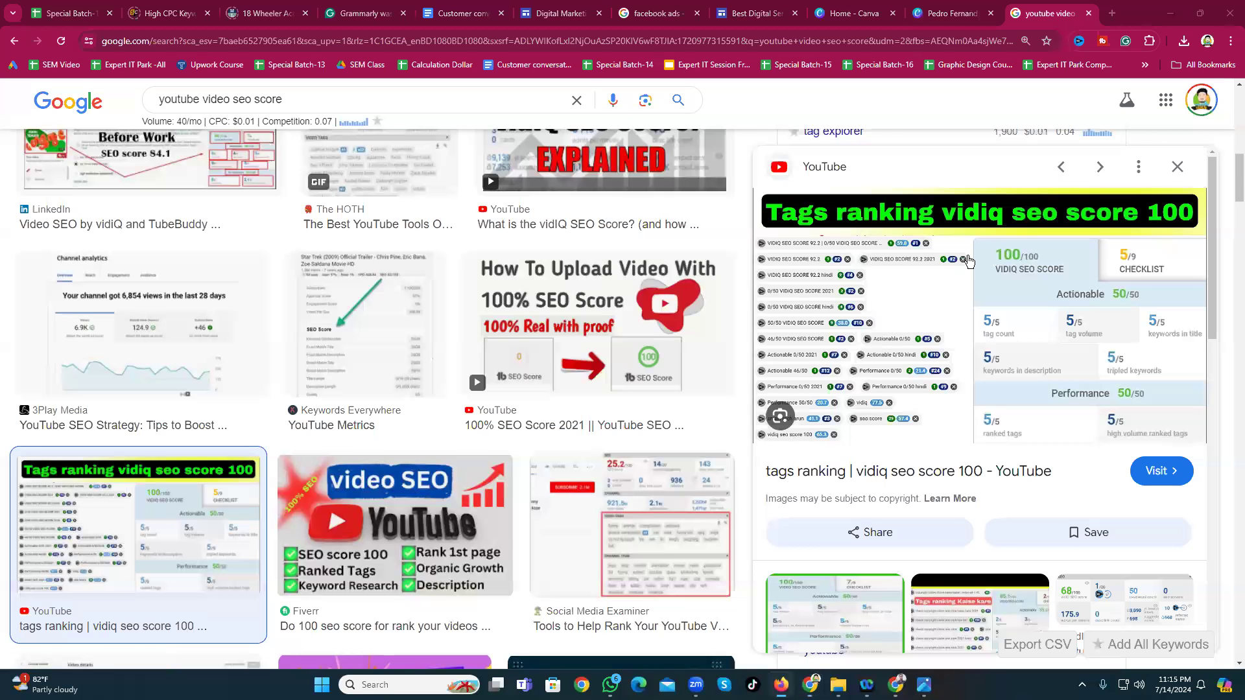
{"action": "scroll", "coordinate": [376, 398], "scroll_direction": "down", "scroll_amount": 7}
{"action": "scroll", "coordinate": [956, 517], "scroll_direction": "down", "scroll_amount": 3}
{"action": "scroll", "coordinate": [955, 517], "scroll_direction": "down", "scroll_amount": 3}
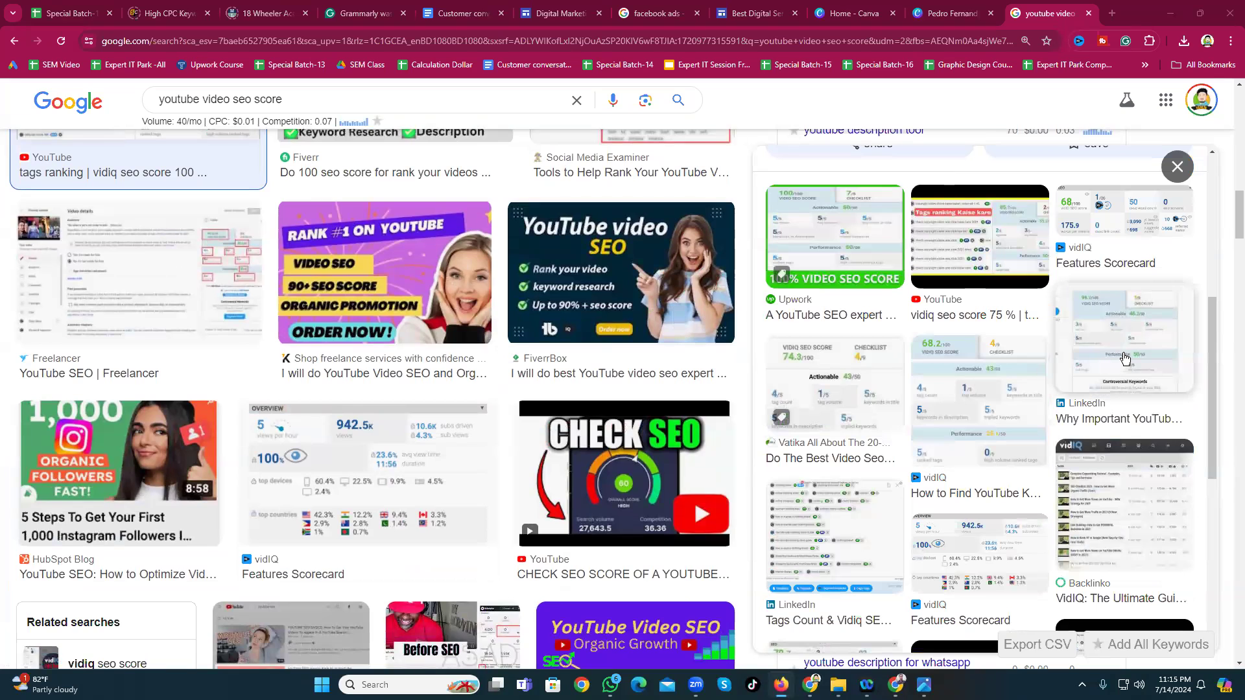
{"action": "left_click", "coordinate": [1124, 353]}
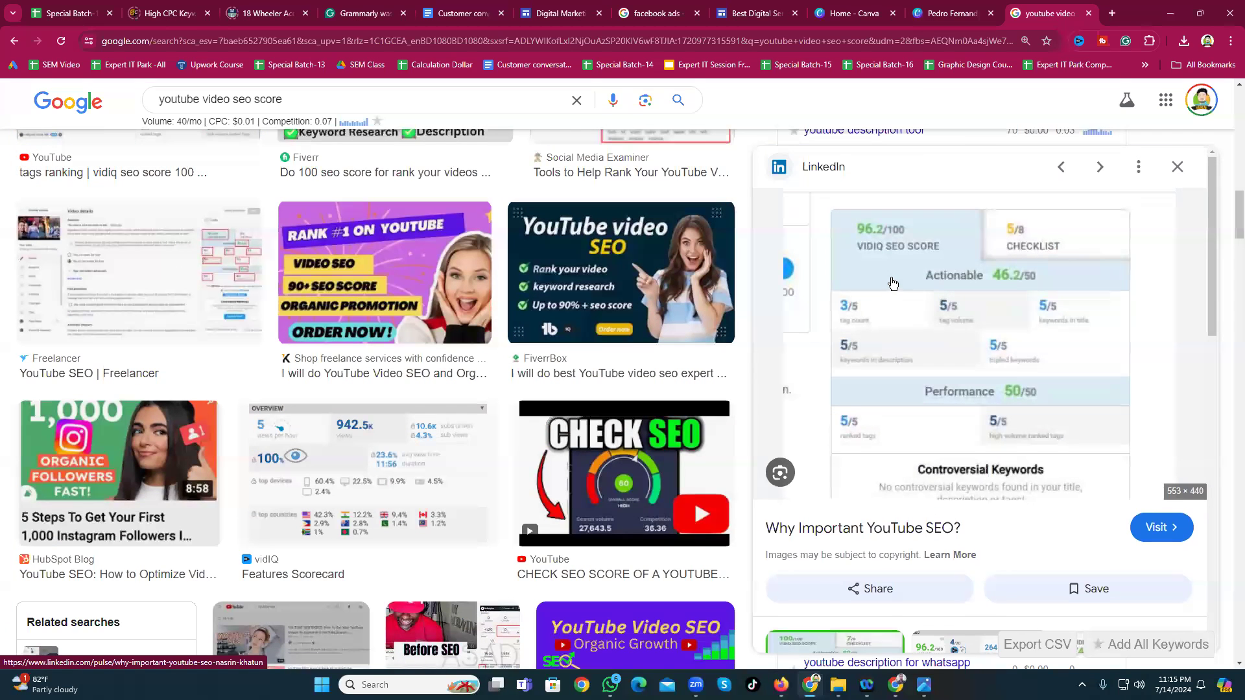
{"action": "right_click", "coordinate": [930, 303]}
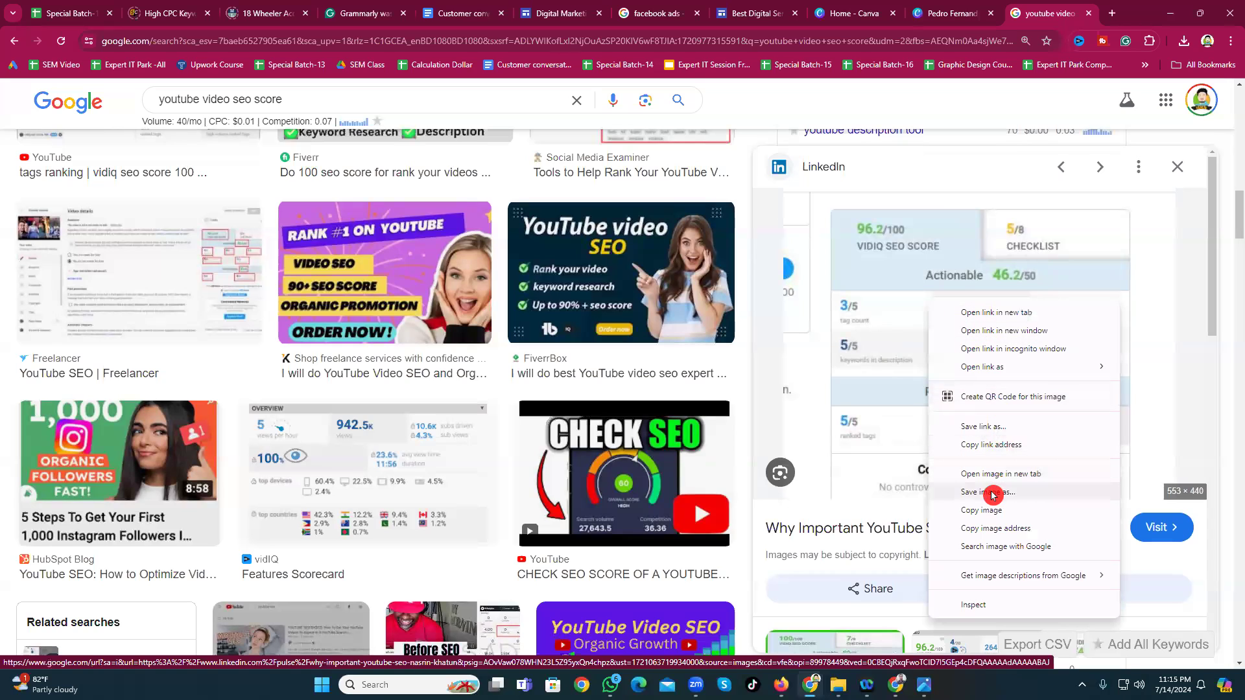
{"action": "left_click", "coordinate": [990, 492]}
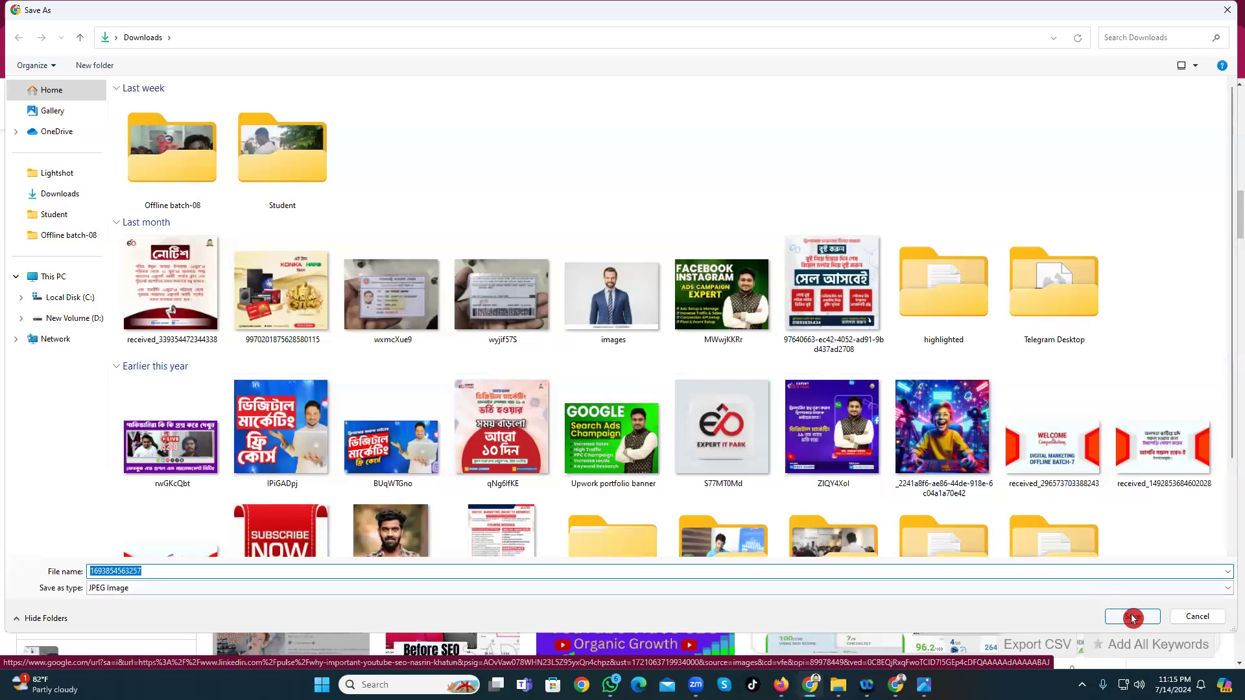
{"action": "left_click", "coordinate": [1132, 618]}
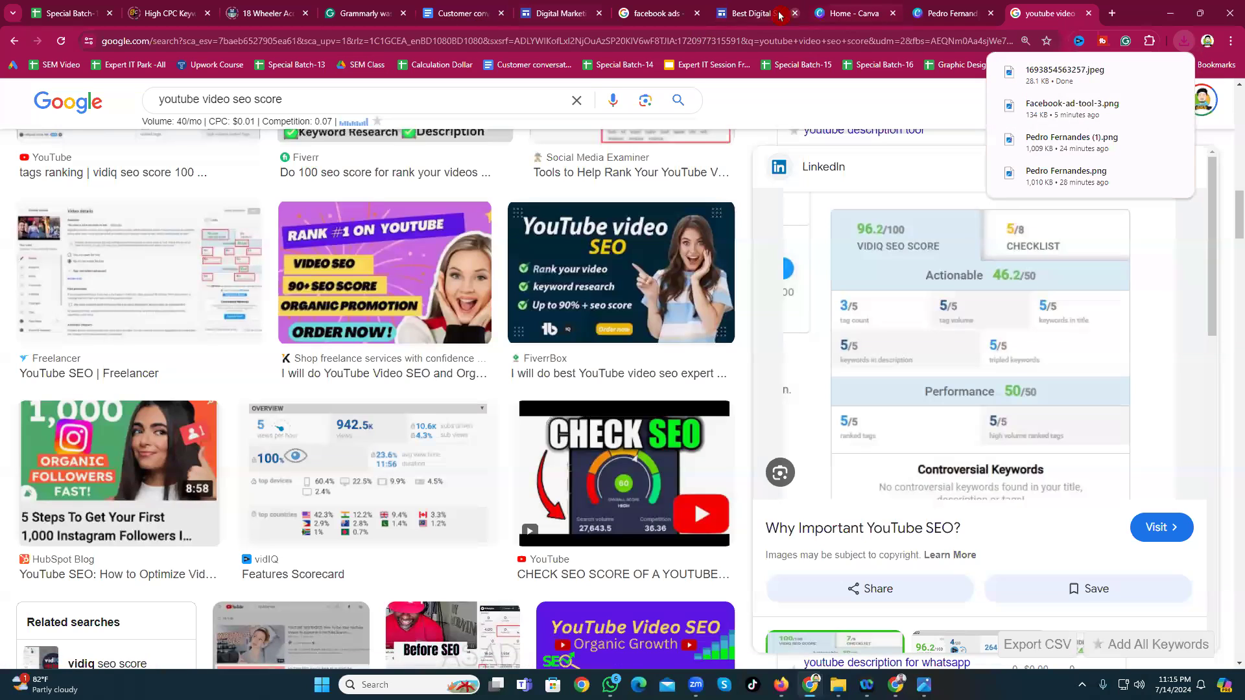
Step: Back in the site editor, delete the Conversions API diagram, then restore it
{"action": "left_click", "coordinate": [774, 13]}
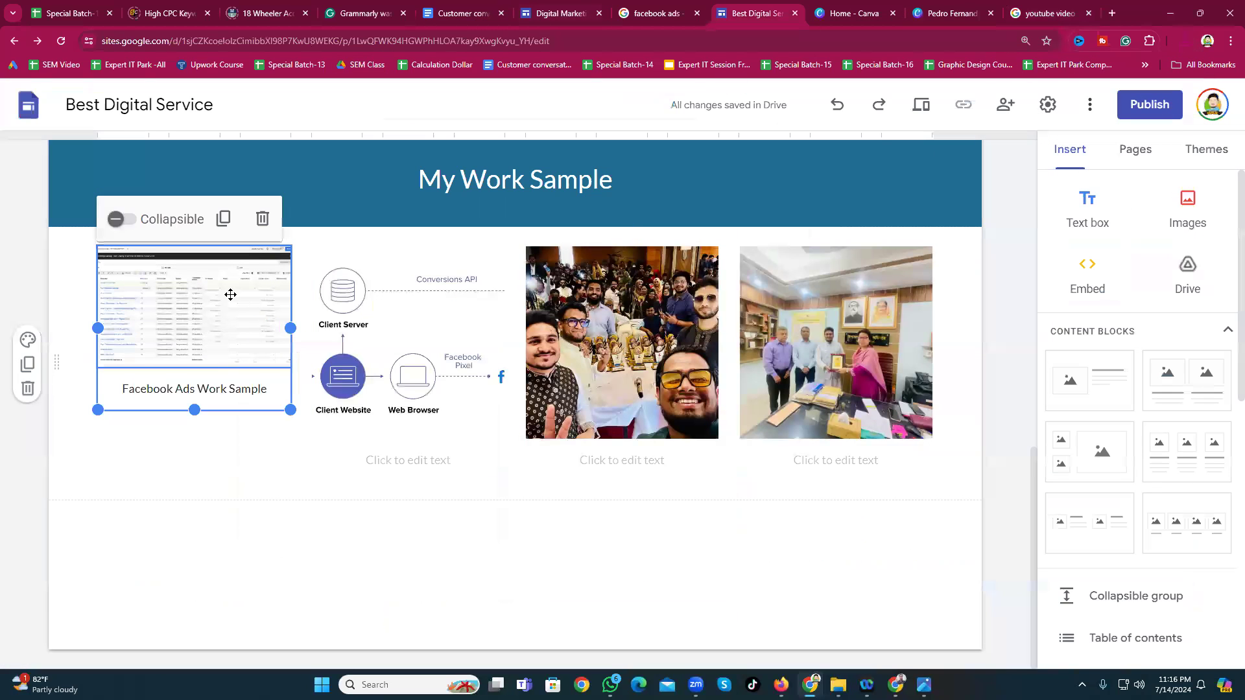
{"action": "left_click", "coordinate": [399, 361]}
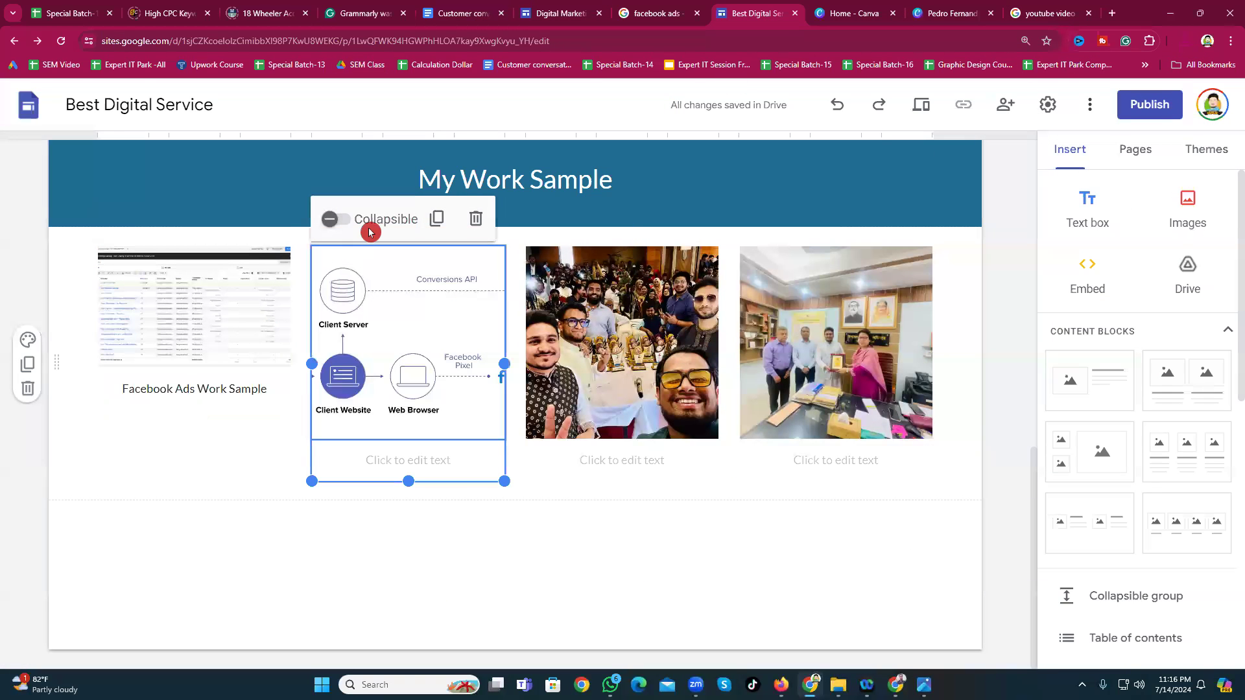
{"action": "left_click", "coordinate": [476, 218]}
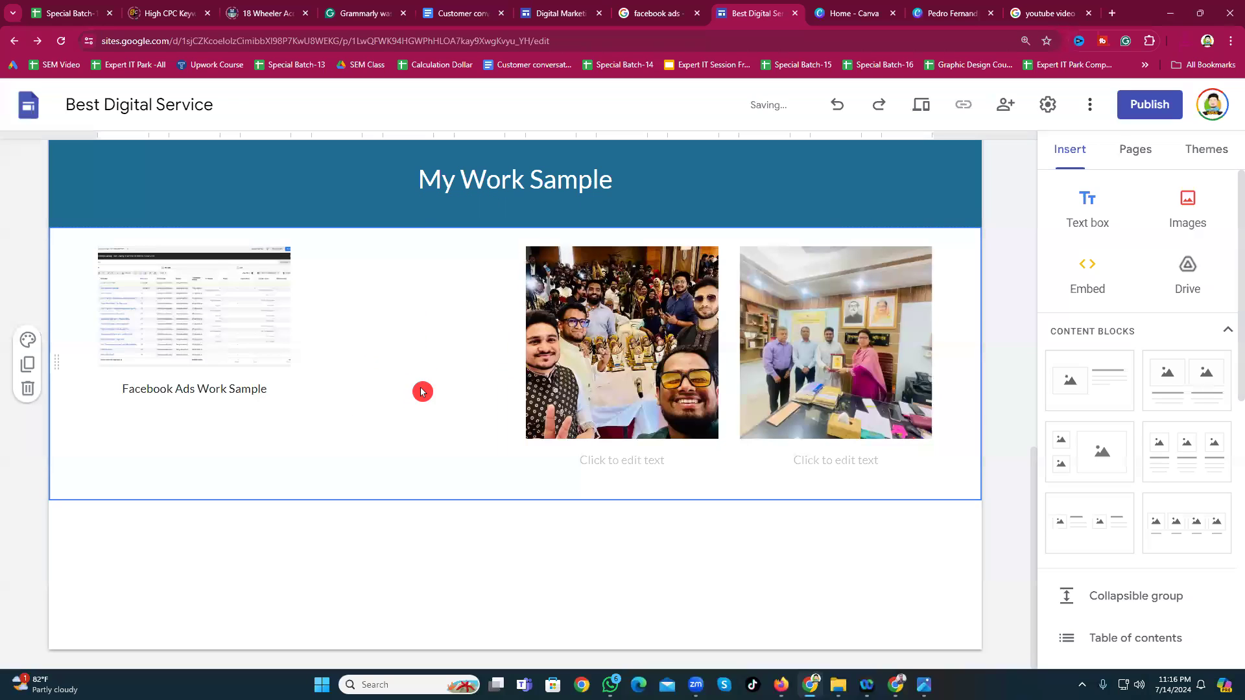
{"action": "right_click", "coordinate": [425, 337]}
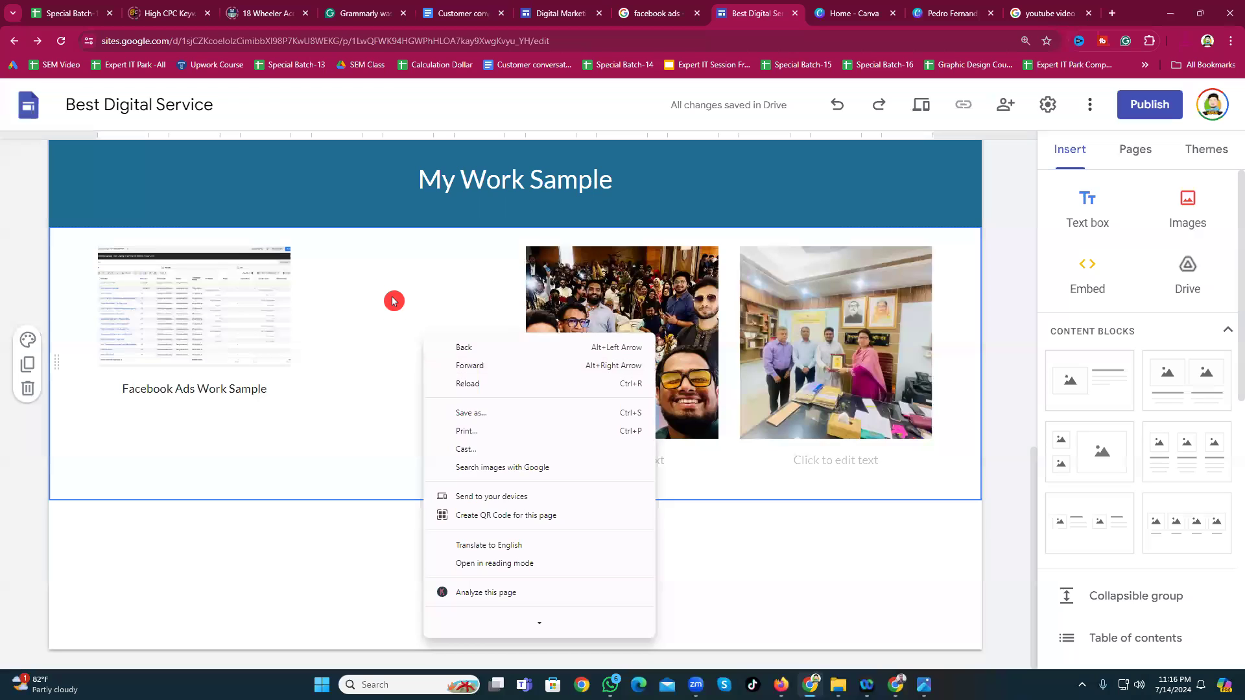
{"action": "left_click", "coordinate": [395, 298]}
{"action": "left_click", "coordinate": [837, 105]}
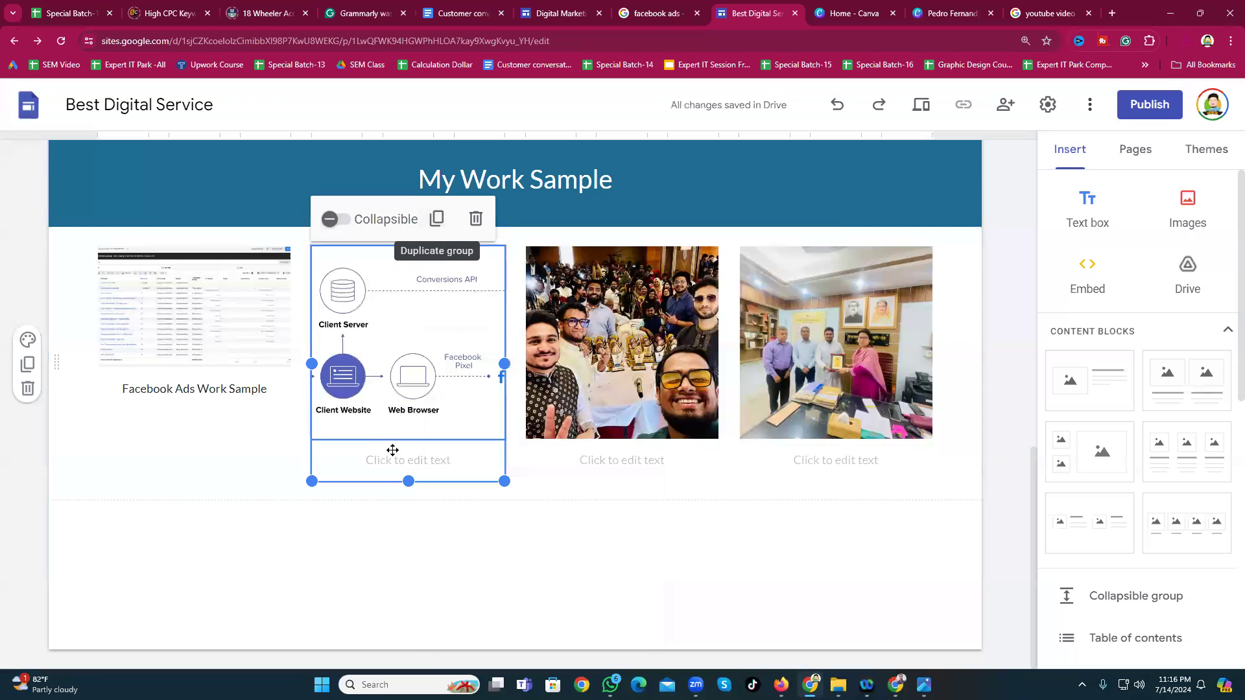
{"action": "left_click", "coordinate": [338, 277]}
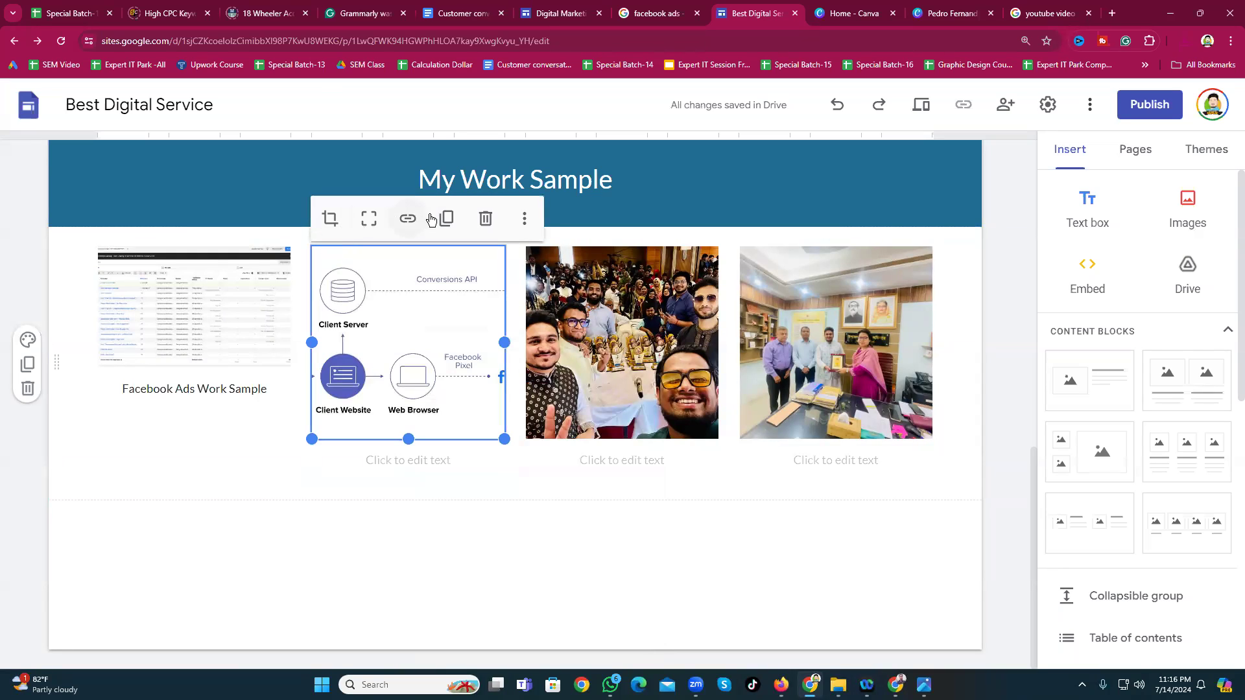
{"action": "left_click", "coordinate": [526, 222]}
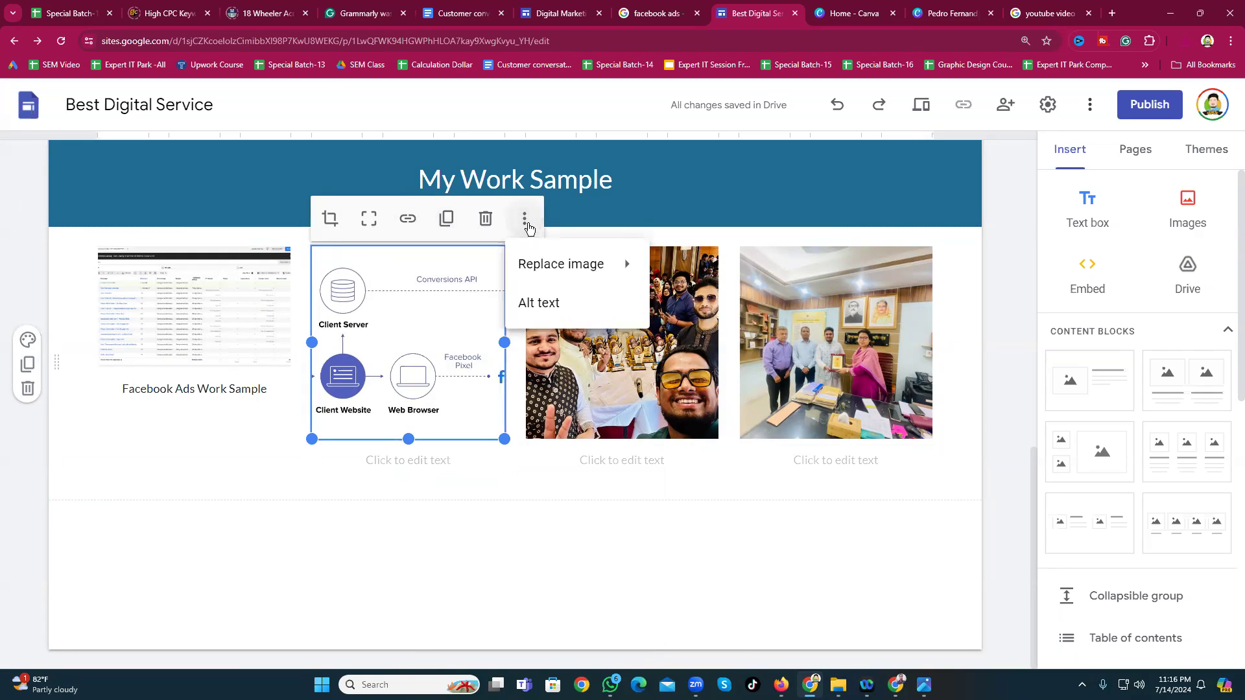
{"action": "mouse_move", "coordinate": [545, 280]}
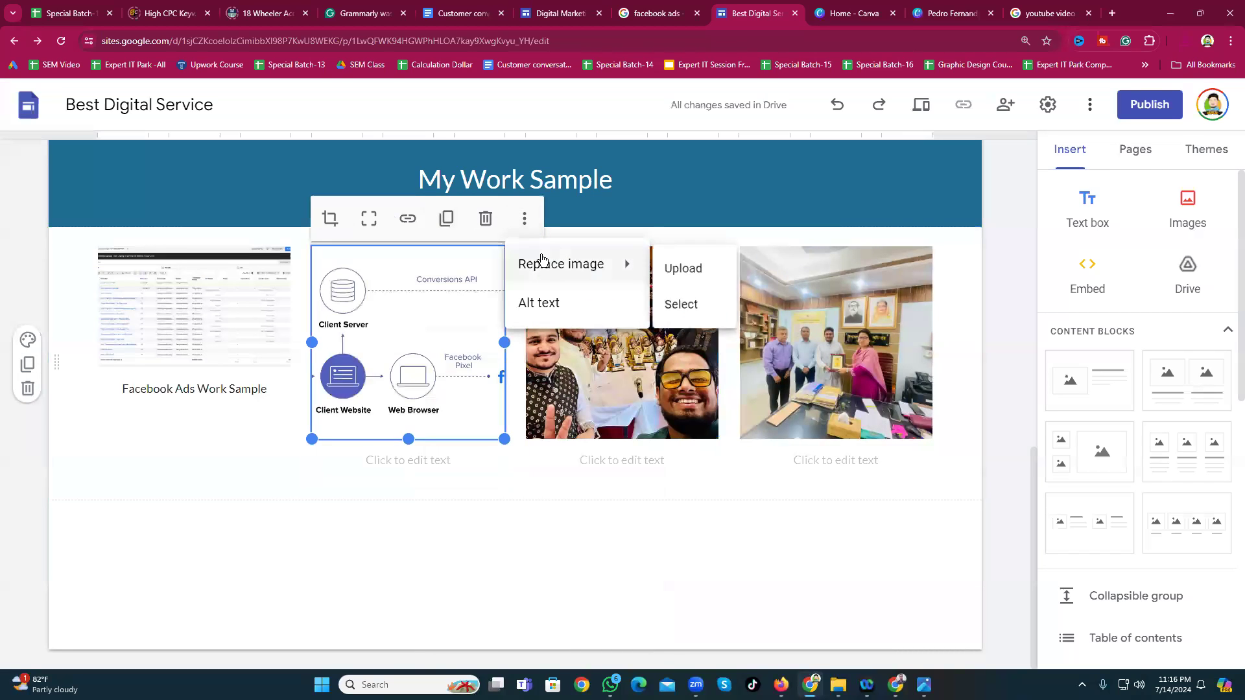
{"action": "left_click", "coordinate": [670, 270]}
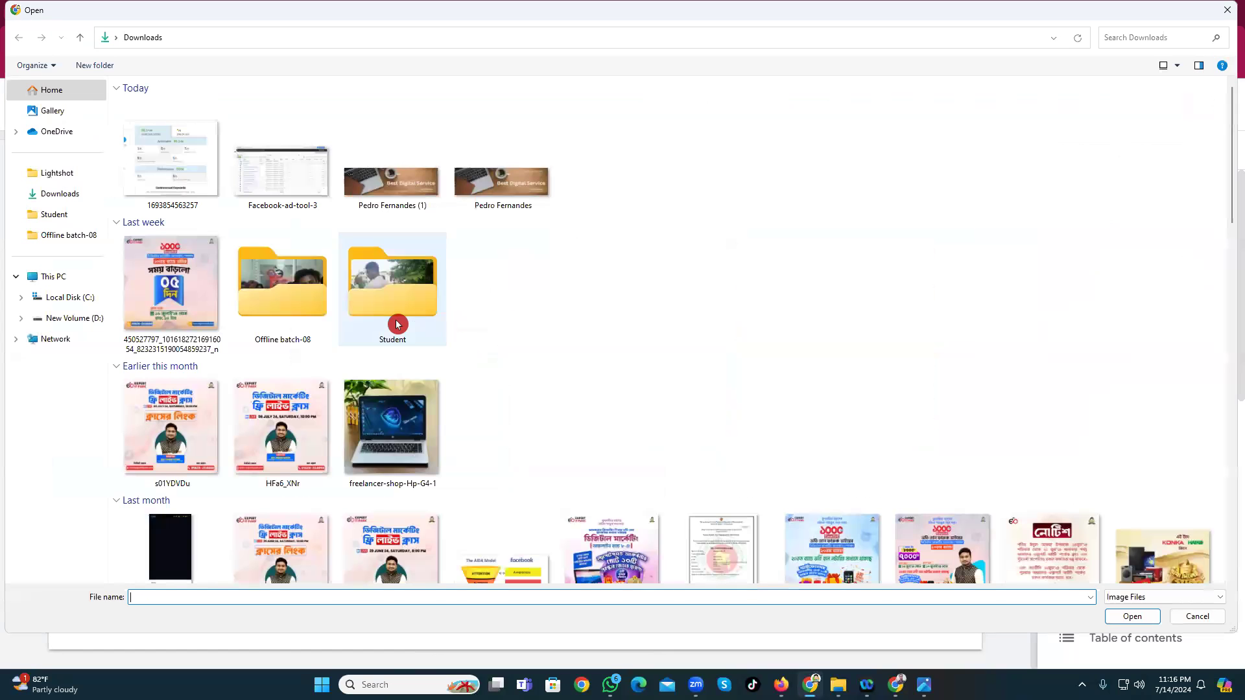
{"action": "left_click", "coordinate": [179, 181]}
{"action": "left_click", "coordinate": [1127, 618]}
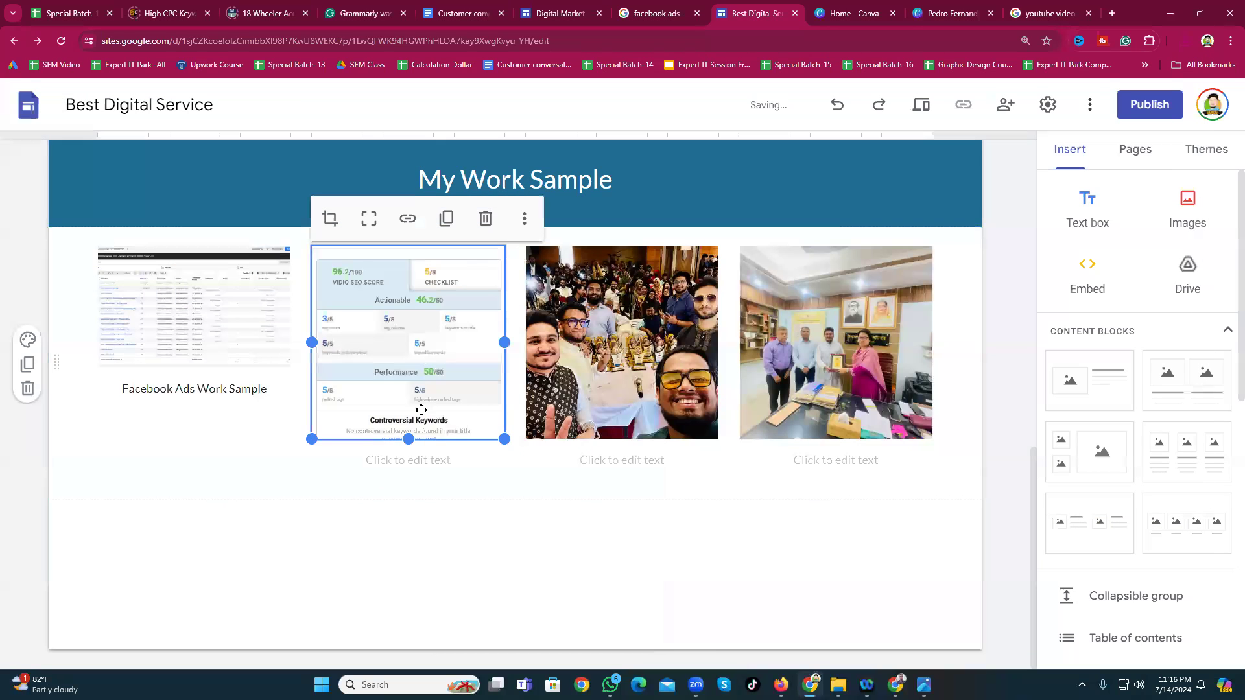
{"action": "left_click", "coordinate": [444, 525]}
{"action": "scroll", "coordinate": [436, 540], "scroll_direction": "up", "scroll_amount": 1}
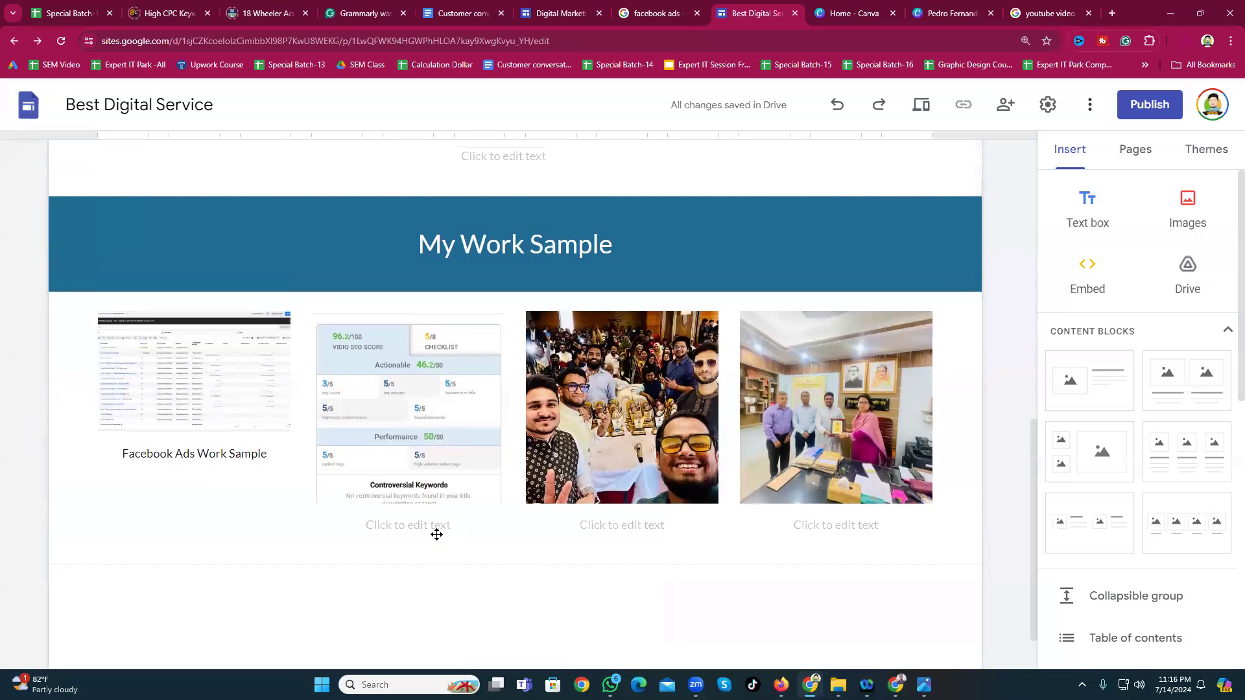
{"action": "left_click", "coordinate": [397, 532]}
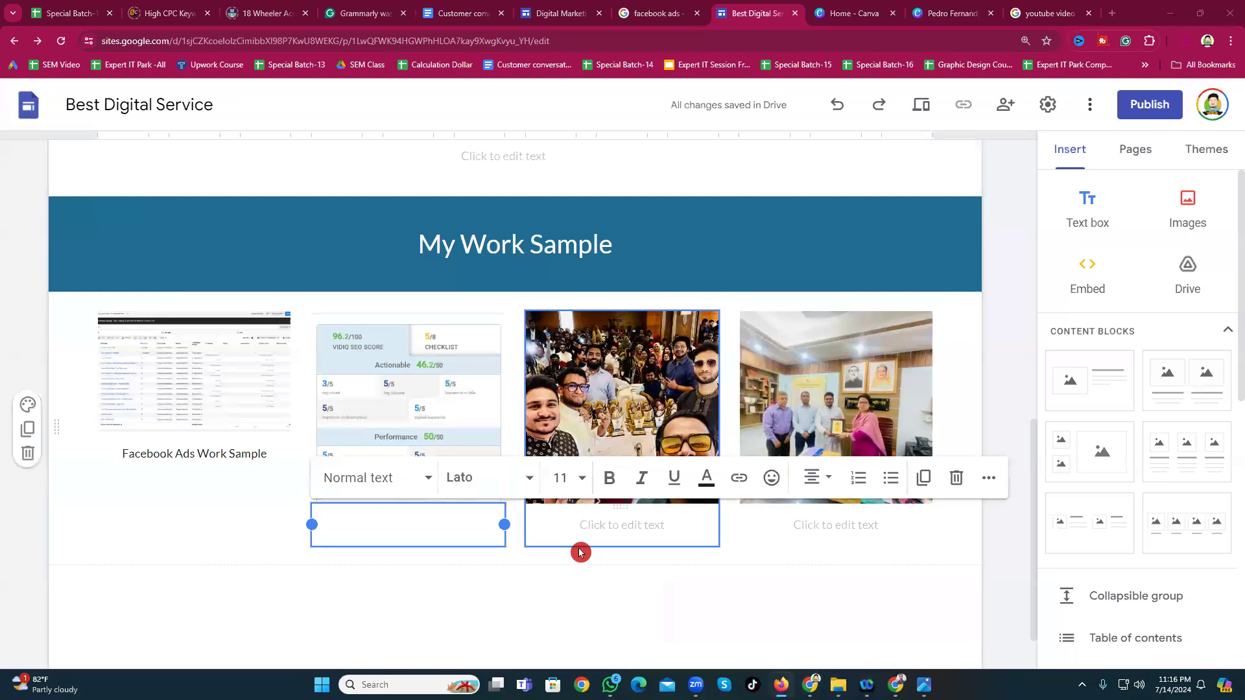
{"action": "scroll", "coordinate": [577, 549], "scroll_direction": "down", "scroll_amount": 1}
{"action": "left_click", "coordinate": [487, 530]}
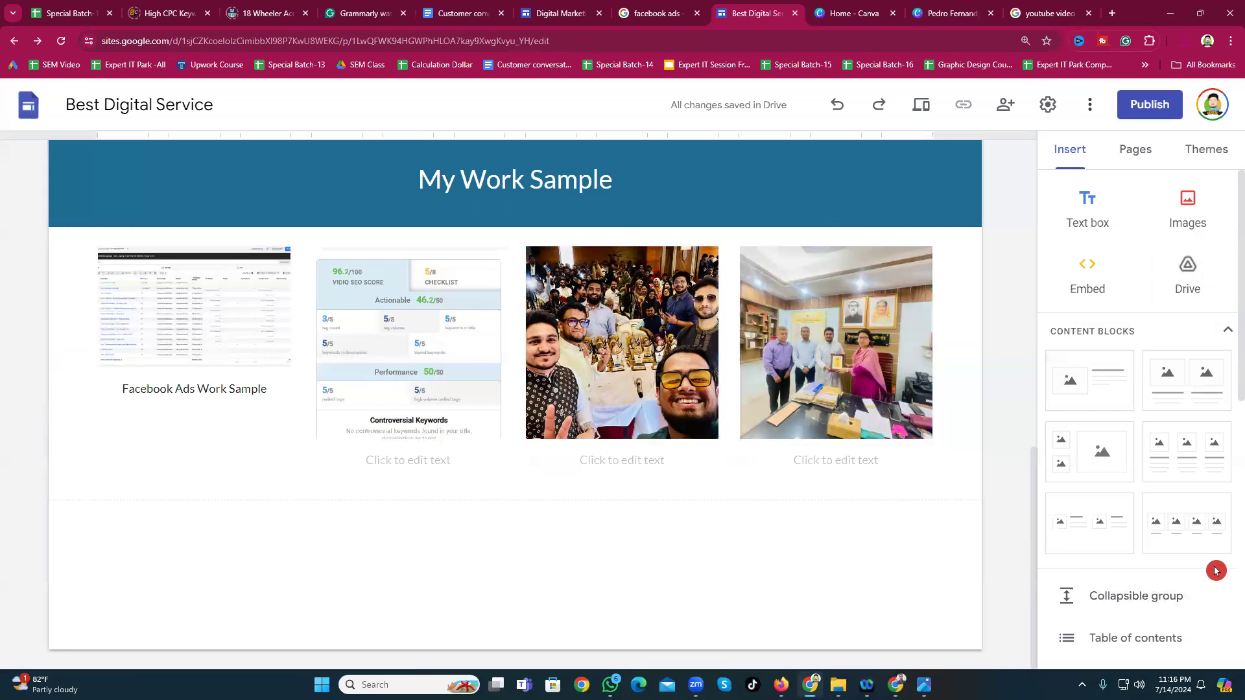
Step: Insert a four-image placeholder section below the work-sample grid
{"action": "left_click", "coordinate": [1199, 543]}
{"action": "scroll", "coordinate": [396, 417], "scroll_direction": "up", "scroll_amount": 3}
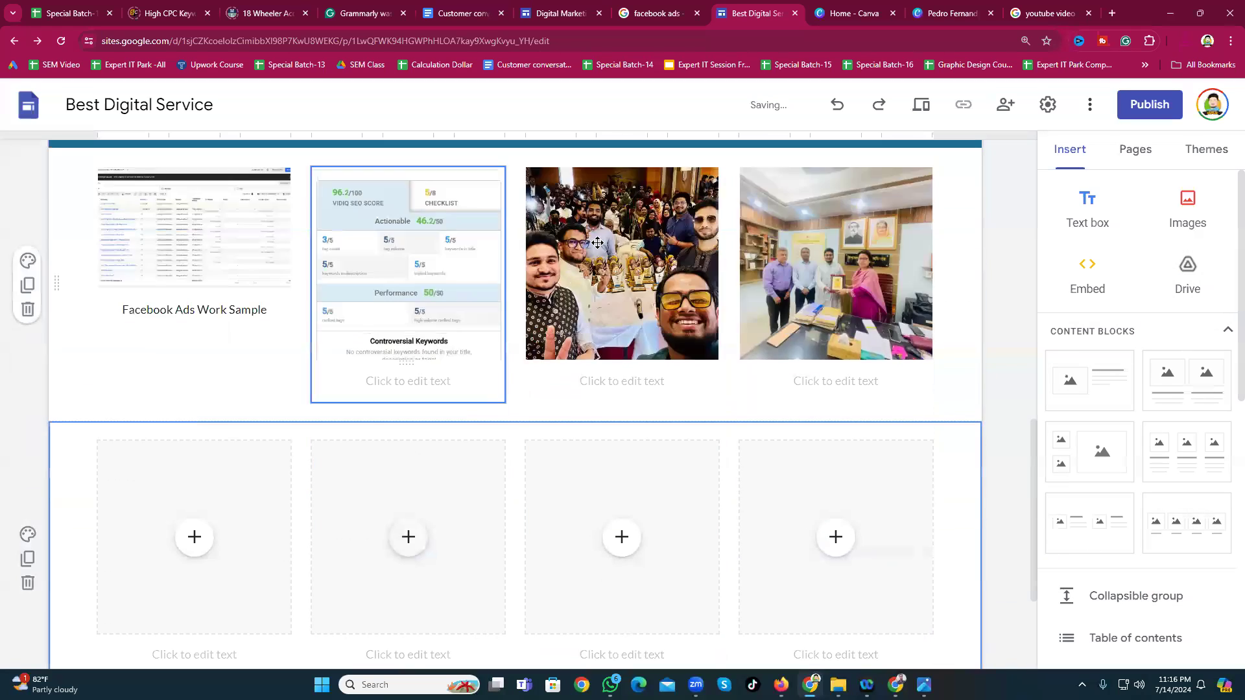
{"action": "scroll", "coordinate": [415, 346], "scroll_direction": "up", "scroll_amount": 3}
{"action": "scroll", "coordinate": [612, 302], "scroll_direction": "down", "scroll_amount": 5}
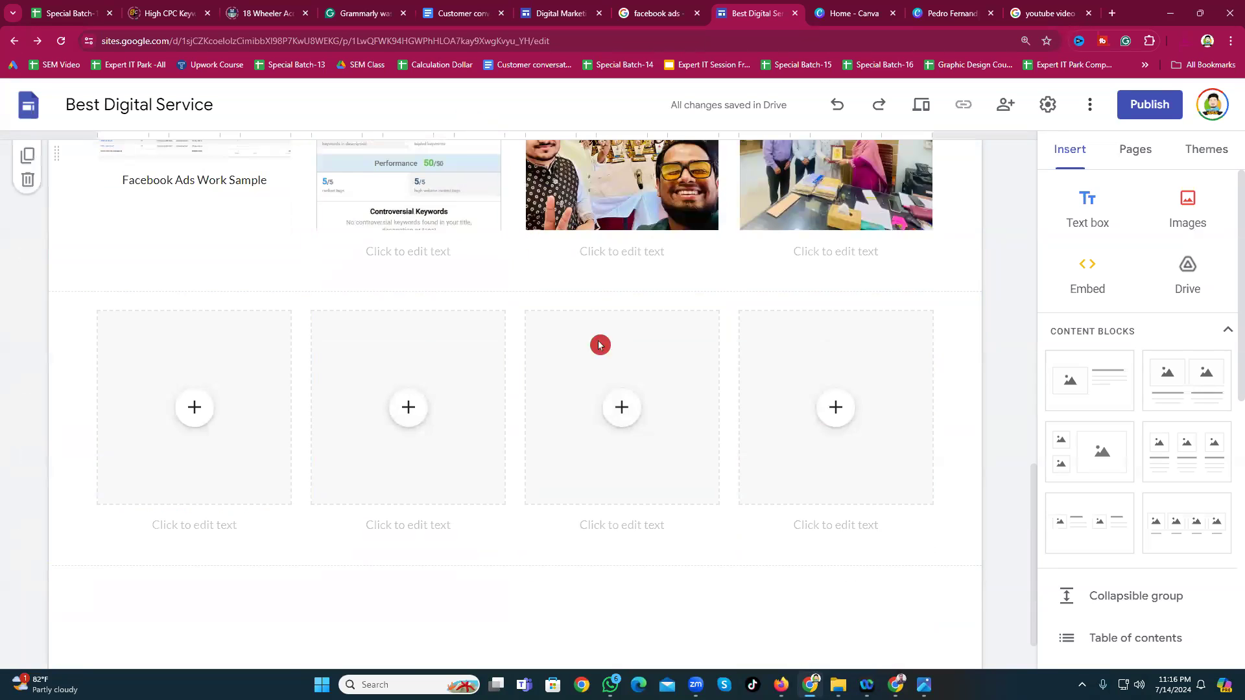
Step: Go to the Work Sample page from the top navigation bar
{"action": "scroll", "coordinate": [603, 350], "scroll_direction": "up", "scroll_amount": 4}
{"action": "scroll", "coordinate": [623, 383], "scroll_direction": "up", "scroll_amount": 10}
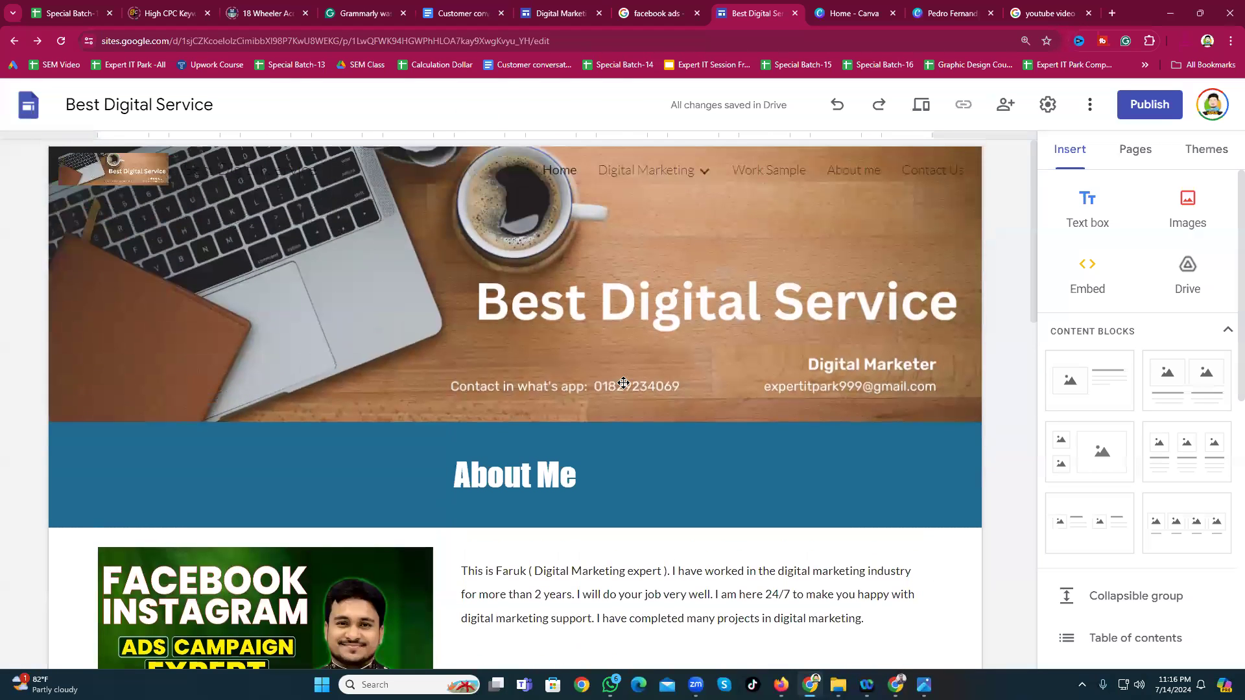
{"action": "left_click", "coordinate": [691, 192]}
{"action": "left_click", "coordinate": [775, 172]}
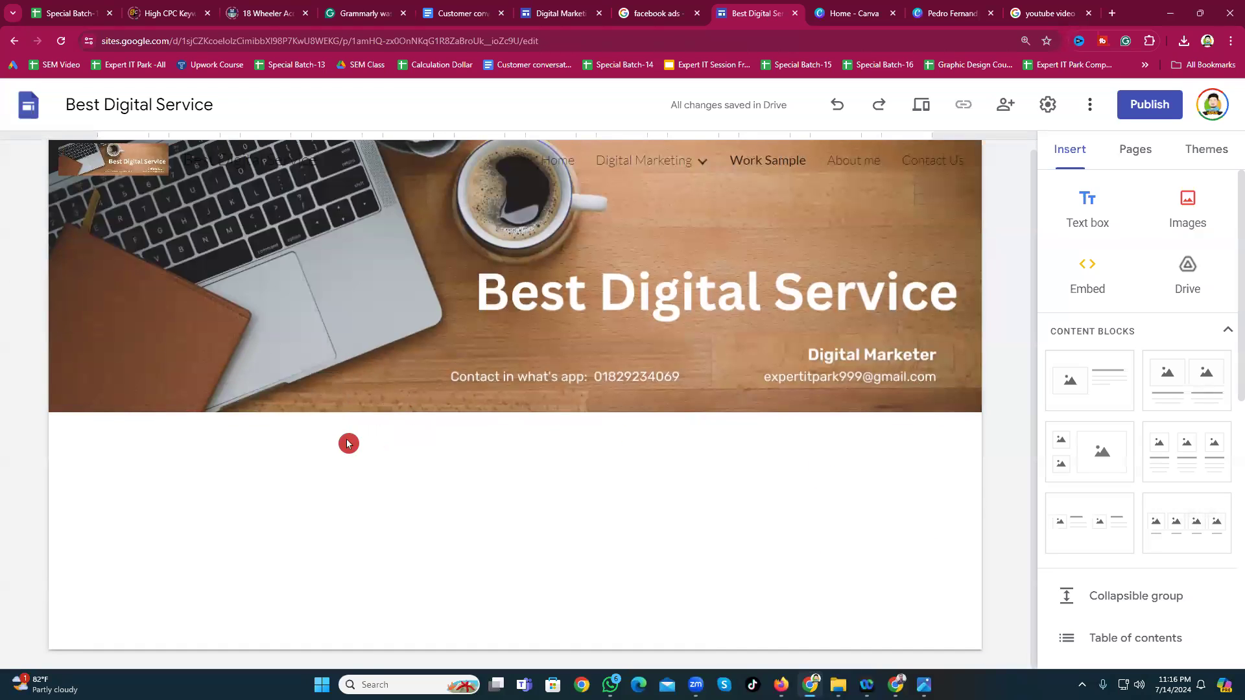
Step: Add a centred 'My Work Sample' text box on a blue Style 3 section band
{"action": "left_click", "coordinate": [1090, 225]}
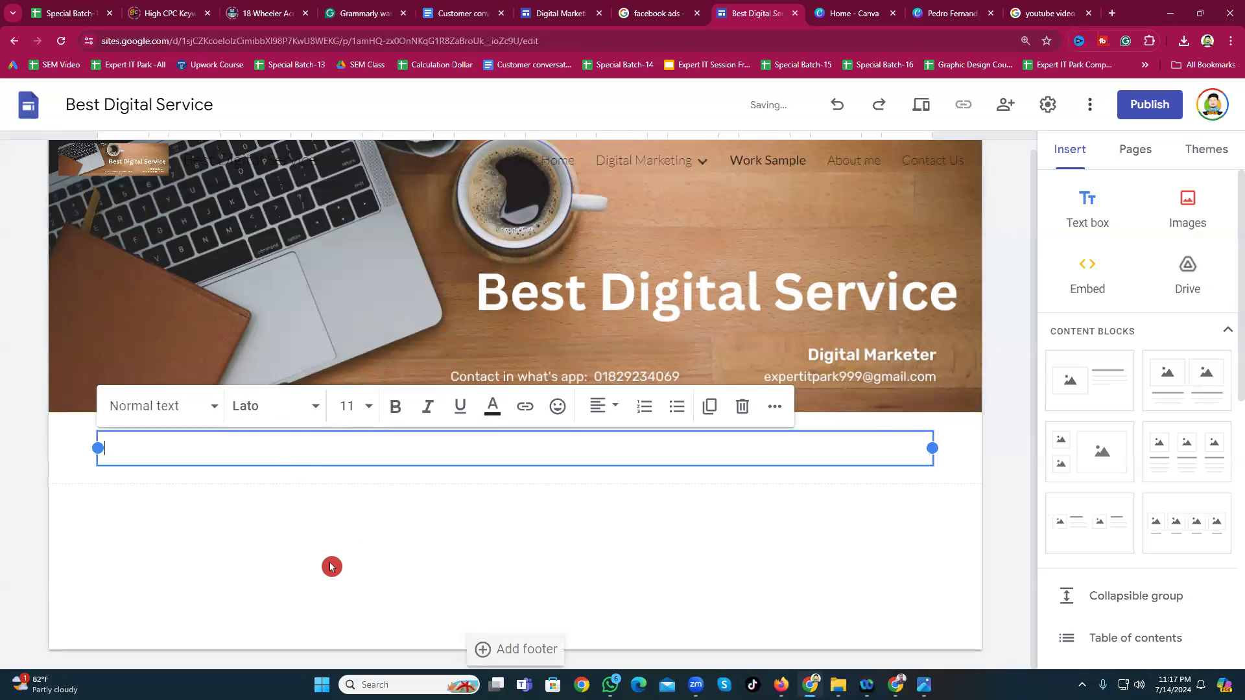
{"action": "type", "text": "My Work"}
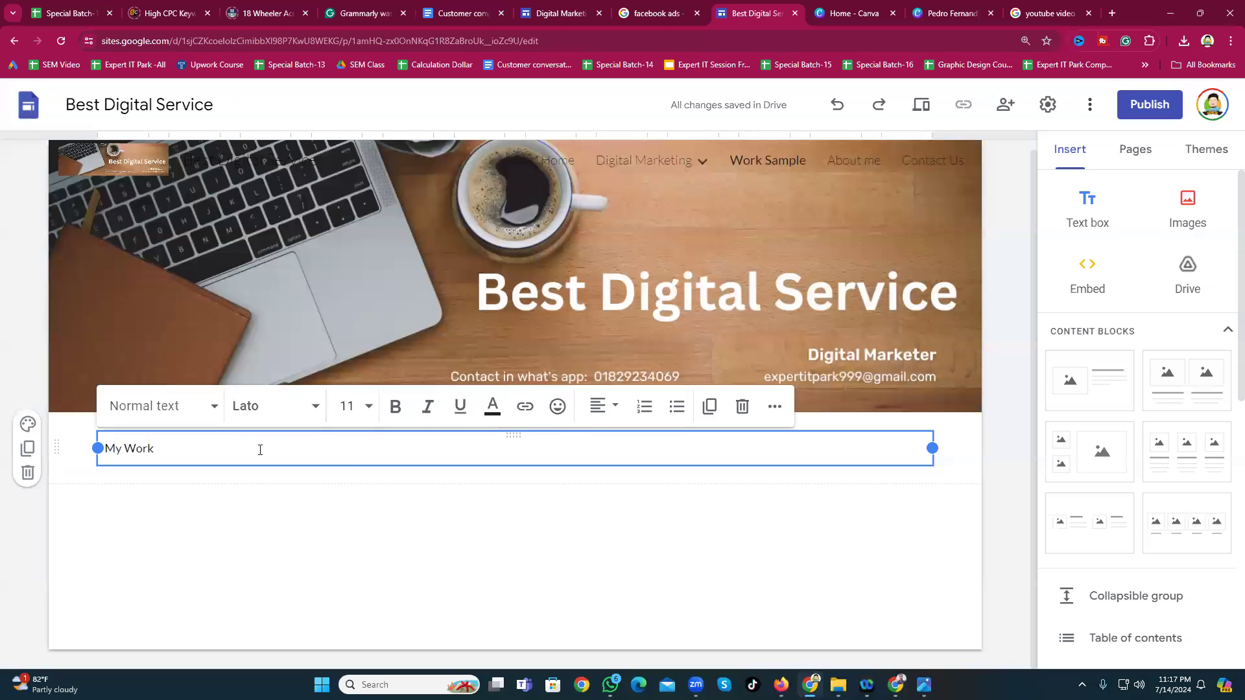
{"action": "type", "text": "Sample"}
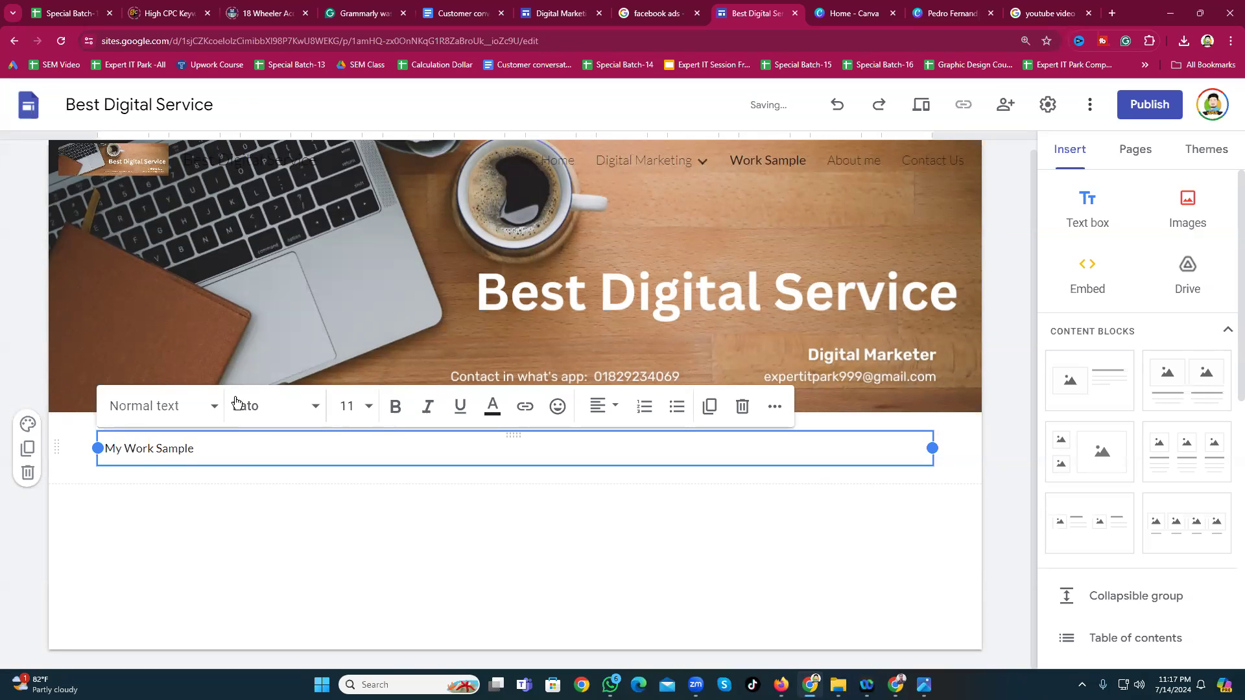
{"action": "left_click", "coordinate": [601, 406]}
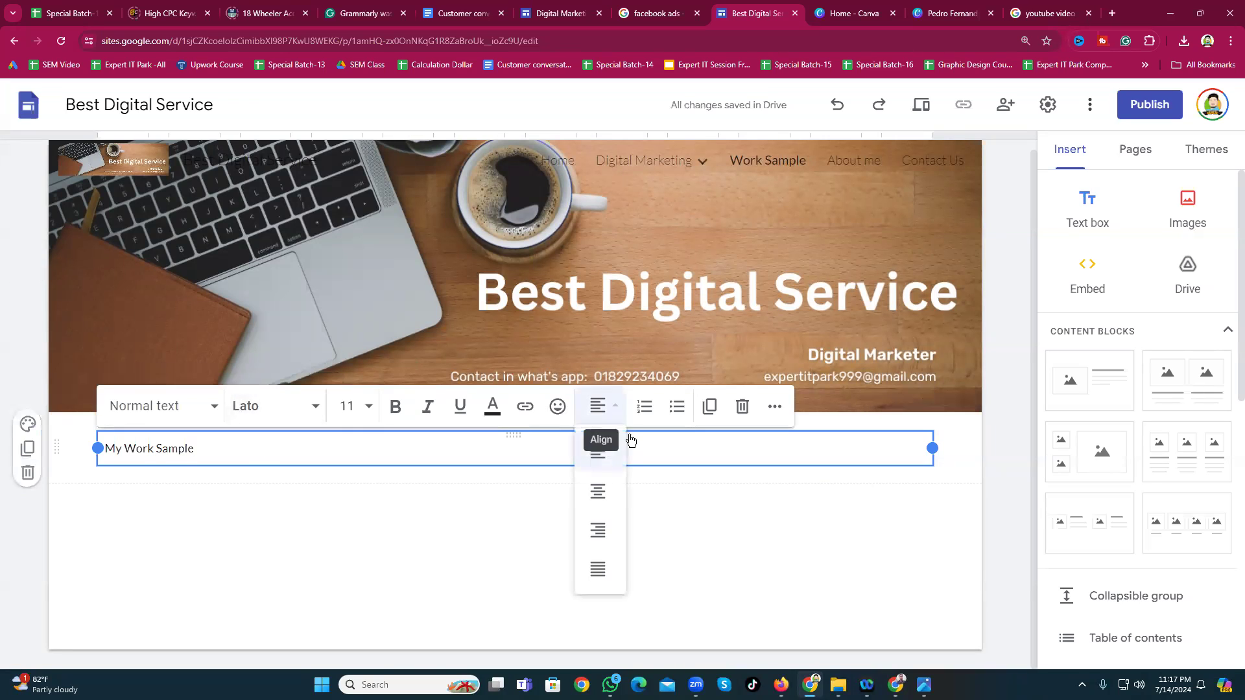
{"action": "left_click", "coordinate": [603, 491]}
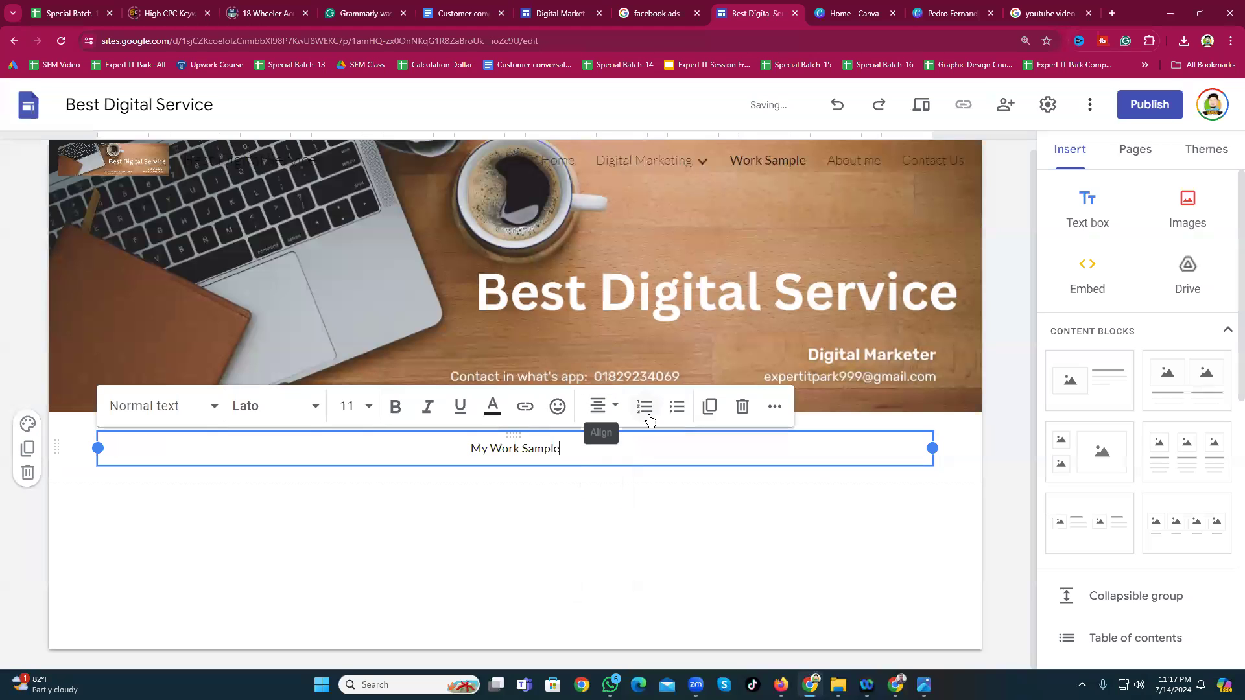
{"action": "left_click", "coordinate": [29, 426]}
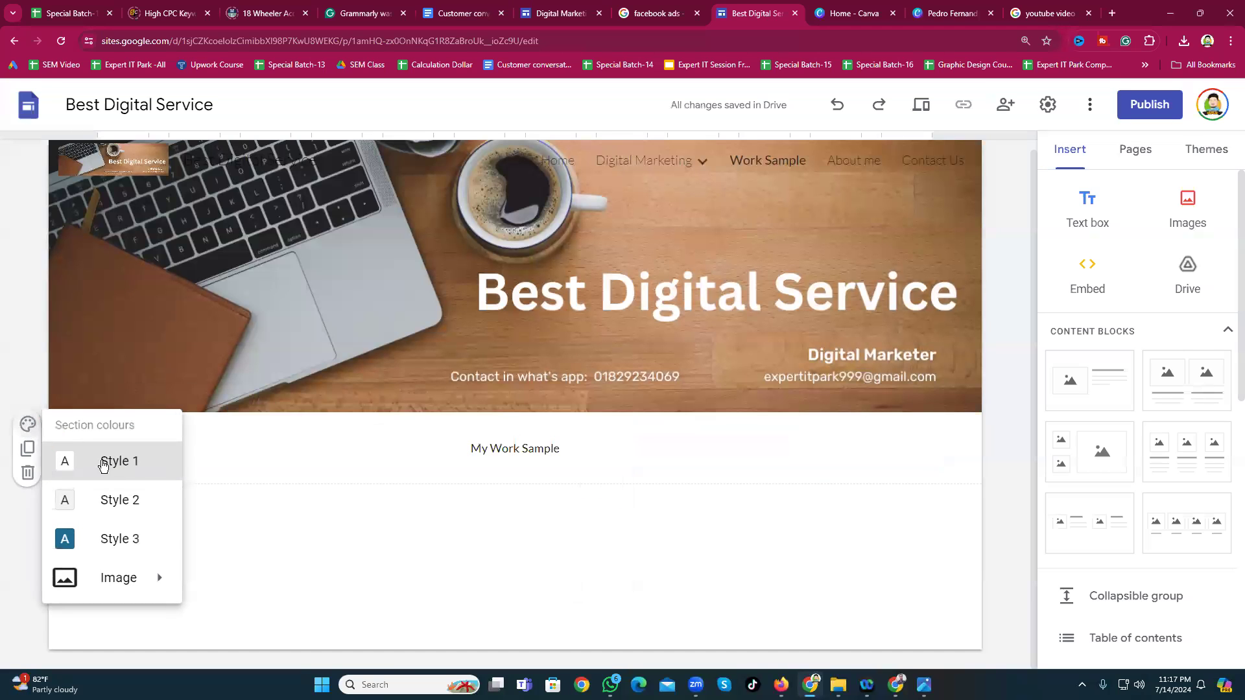
{"action": "left_click", "coordinate": [117, 537]}
Step: Make the heading 24-point bold and insert a four-image block below it
{"action": "left_click", "coordinate": [496, 451]}
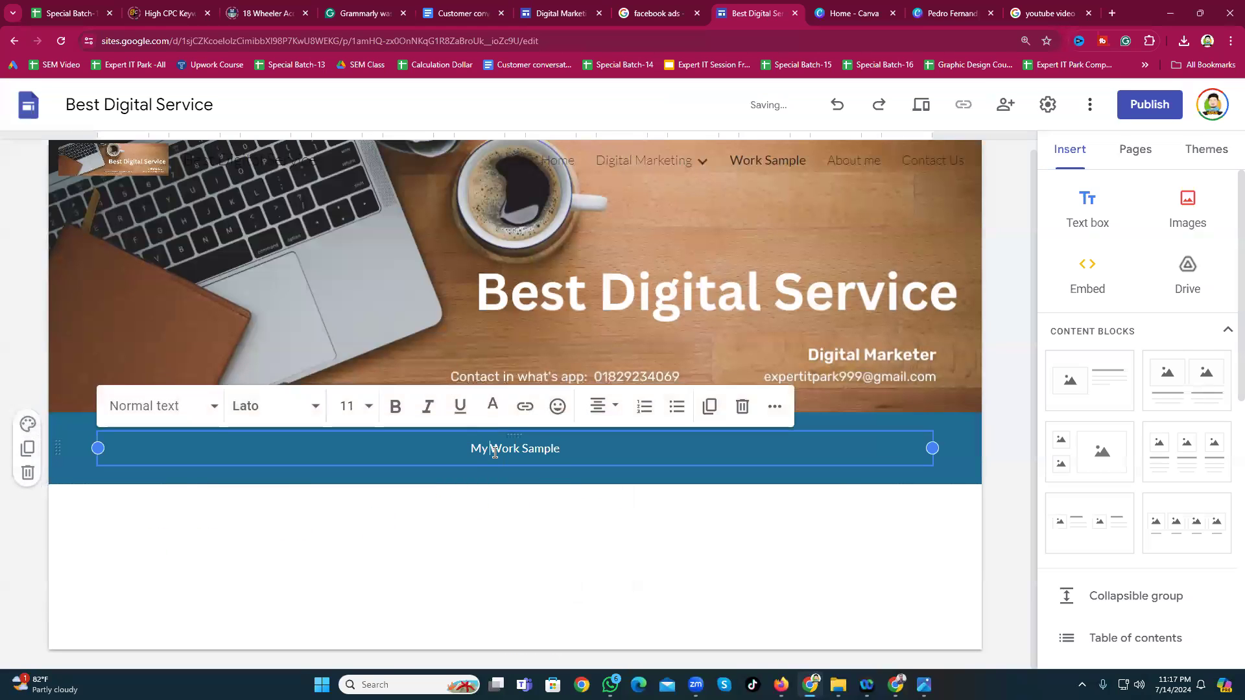
{"action": "triple_click", "coordinate": [496, 449]}
{"action": "left_click", "coordinate": [368, 415]}
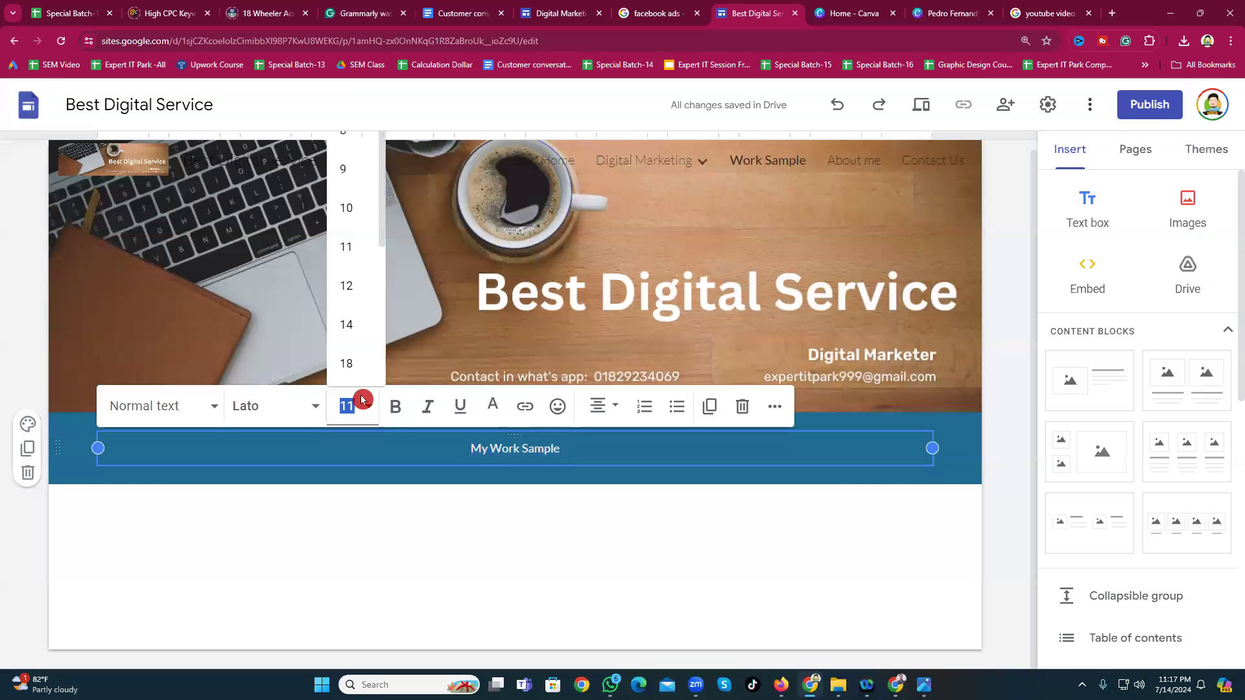
{"action": "left_click", "coordinate": [350, 339]}
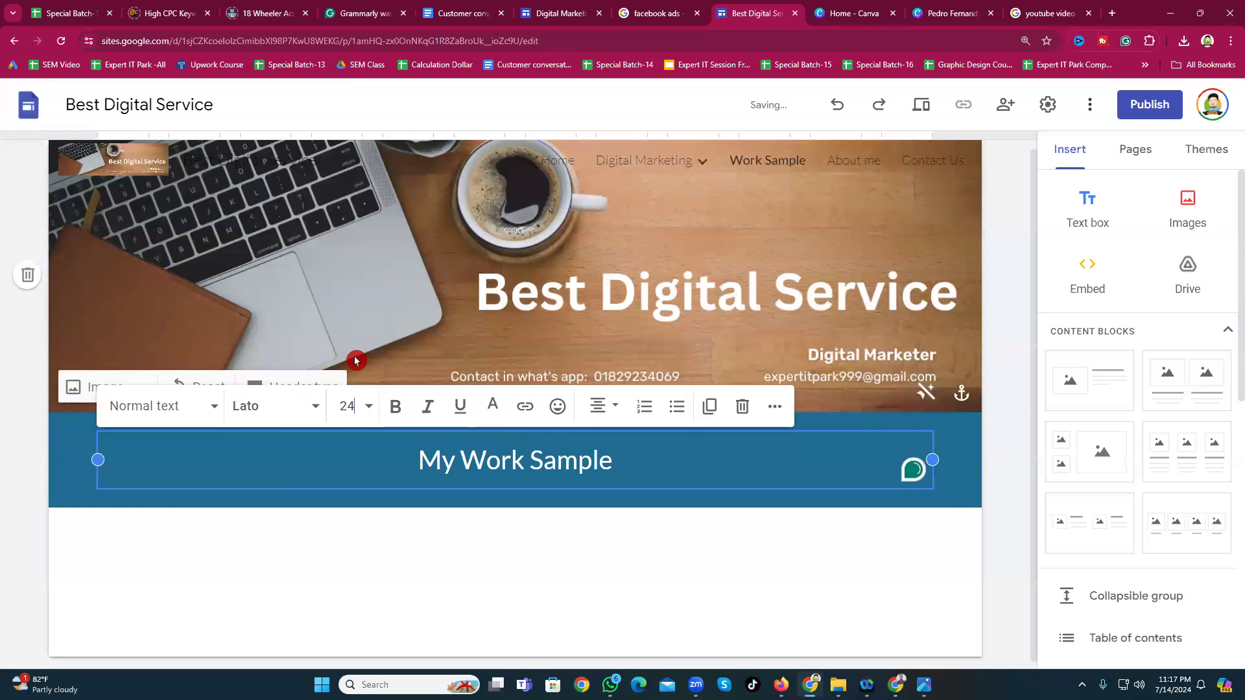
{"action": "left_click", "coordinate": [396, 409]}
{"action": "left_click", "coordinate": [511, 556]}
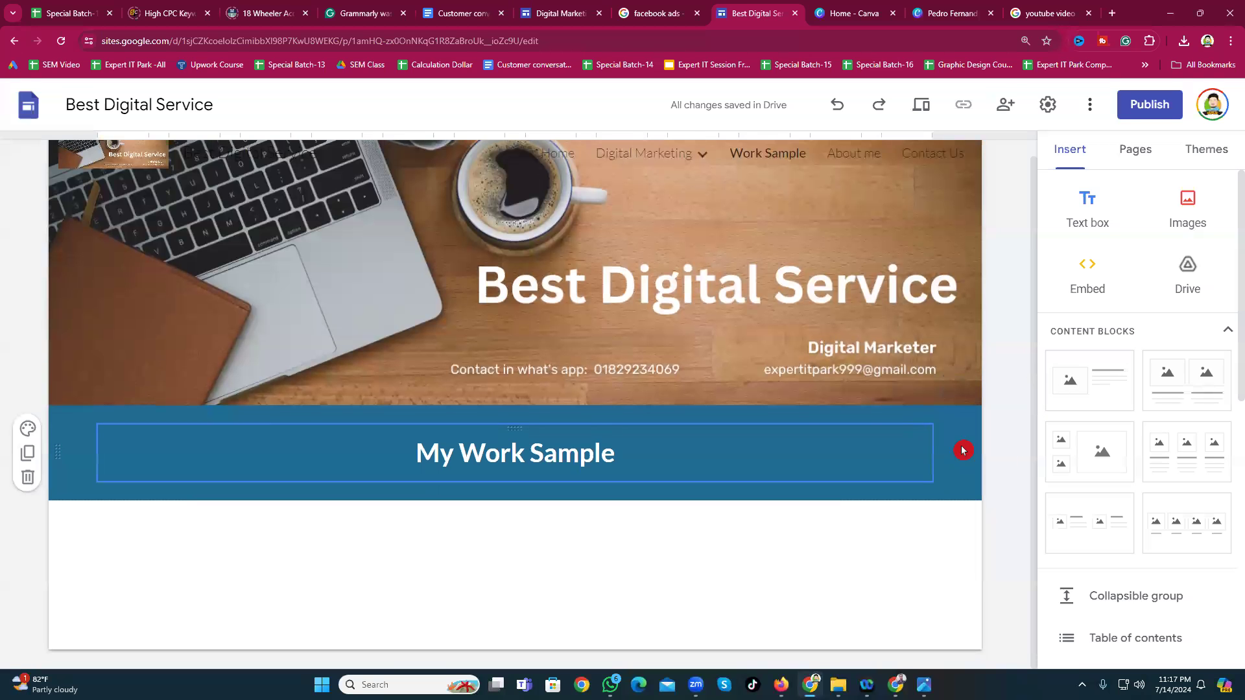
{"action": "left_click", "coordinate": [1197, 543]}
Step: Add seven more four-image placeholder blocks below the heading
{"action": "left_click", "coordinate": [1204, 527]}
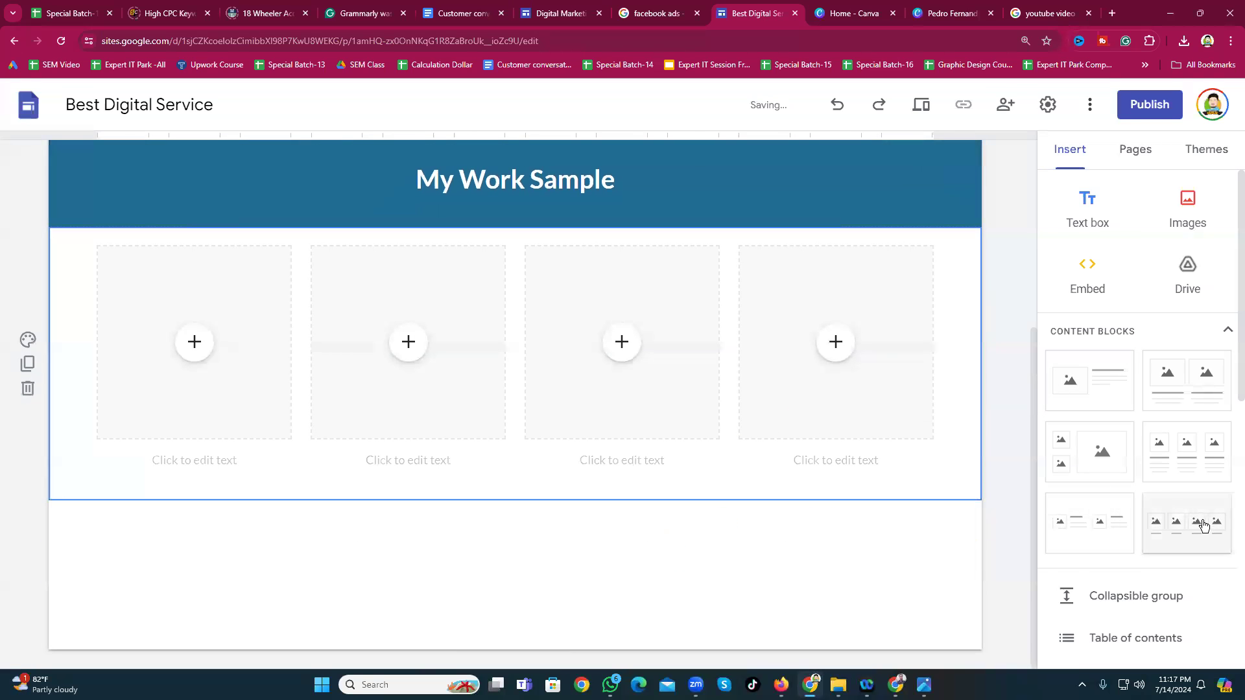
{"action": "left_click", "coordinate": [1204, 527]}
{"action": "left_click", "coordinate": [1203, 527]}
{"action": "left_click", "coordinate": [1204, 527]}
{"action": "left_click", "coordinate": [1204, 527]}
{"action": "left_click", "coordinate": [1204, 527]}
{"action": "left_click", "coordinate": [1204, 527]}
Step: Select placeholders in the top row, accidentally dragging the fourth column into its own row
{"action": "scroll", "coordinate": [392, 436], "scroll_direction": "up", "scroll_amount": 20}
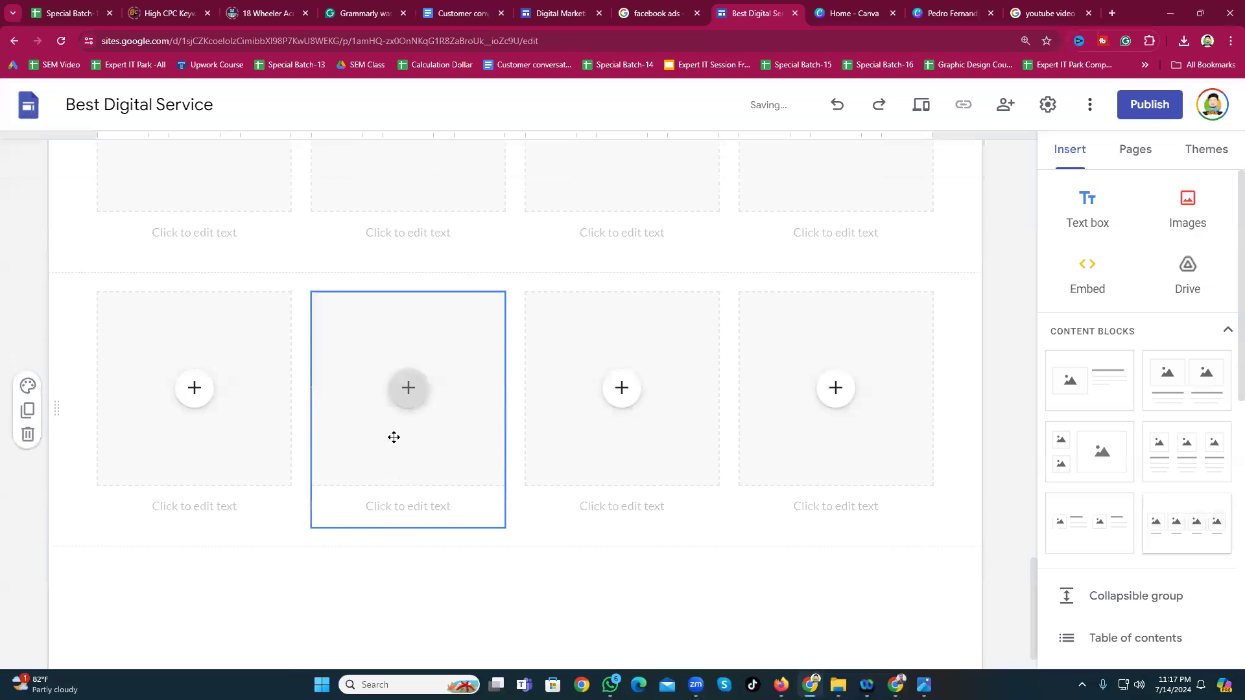
{"action": "left_click", "coordinate": [546, 429]}
{"action": "scroll", "coordinate": [547, 428], "scroll_direction": "up", "scroll_amount": 7}
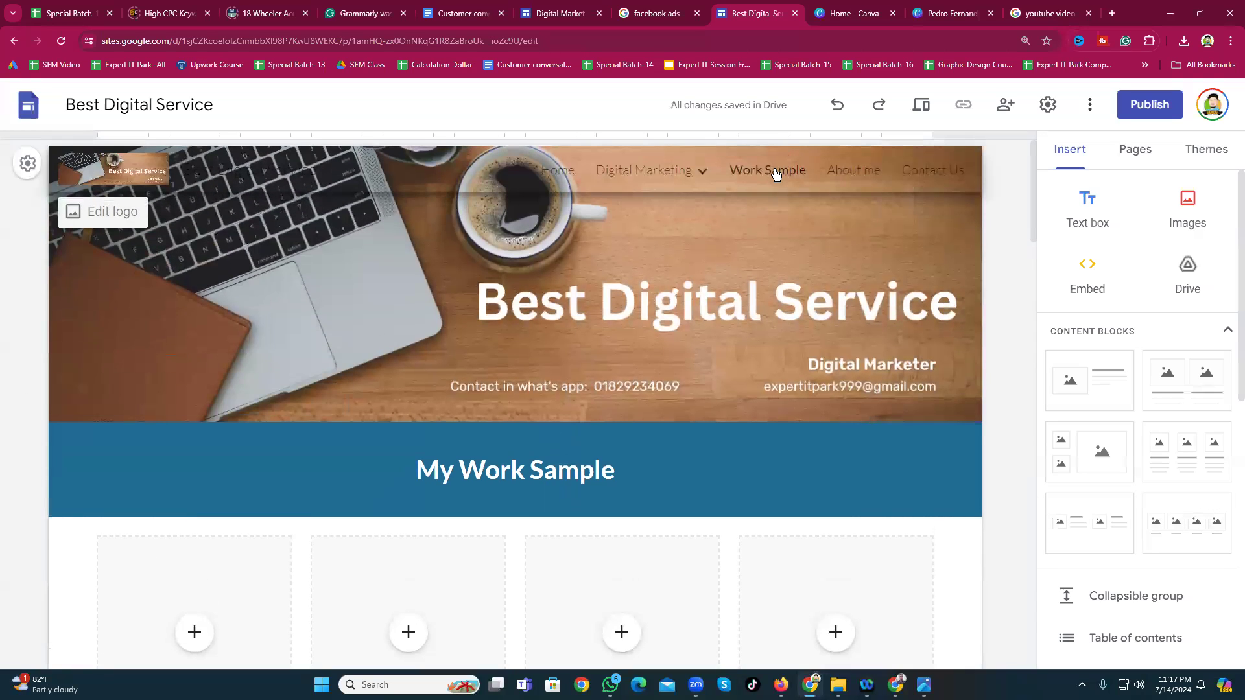
{"action": "scroll", "coordinate": [551, 495], "scroll_direction": "down", "scroll_amount": 7}
{"action": "scroll", "coordinate": [531, 487], "scroll_direction": "down", "scroll_amount": 14}
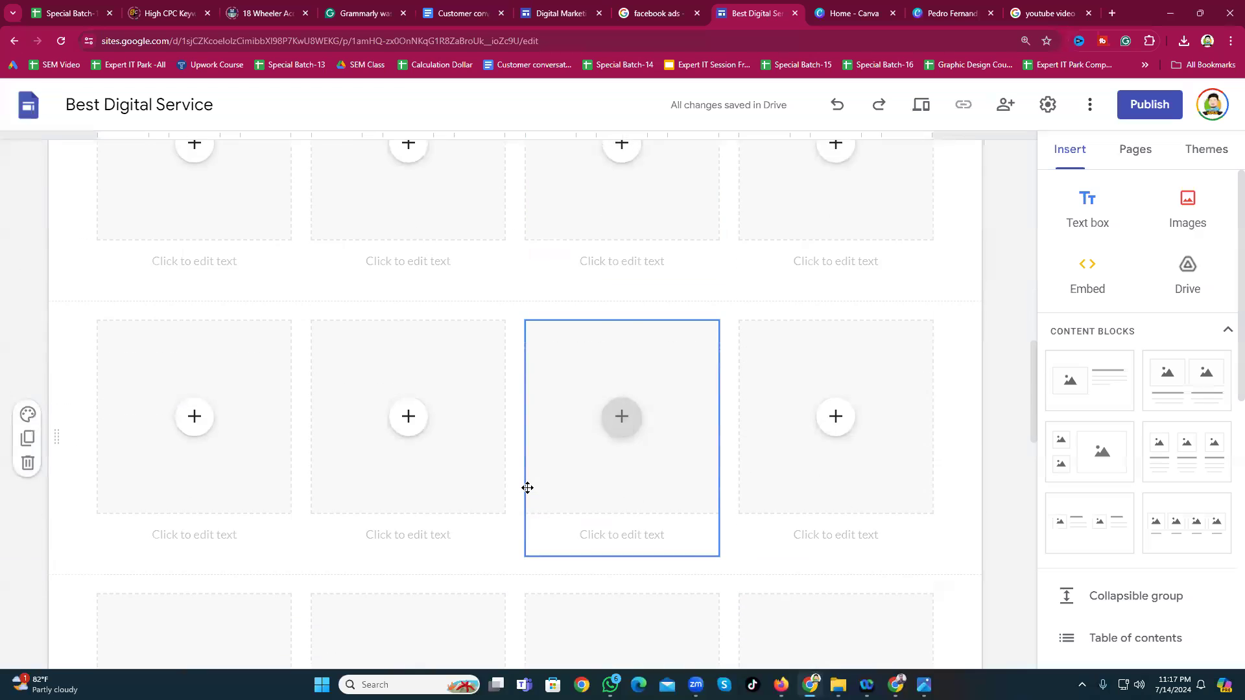
{"action": "left_click", "coordinate": [61, 243]}
{"action": "left_click", "coordinate": [354, 261]}
{"action": "left_click", "coordinate": [364, 259]}
{"action": "left_click", "coordinate": [627, 279]}
{"action": "left_click_drag", "start_coordinate": [828, 270], "coordinate": [264, 486]}
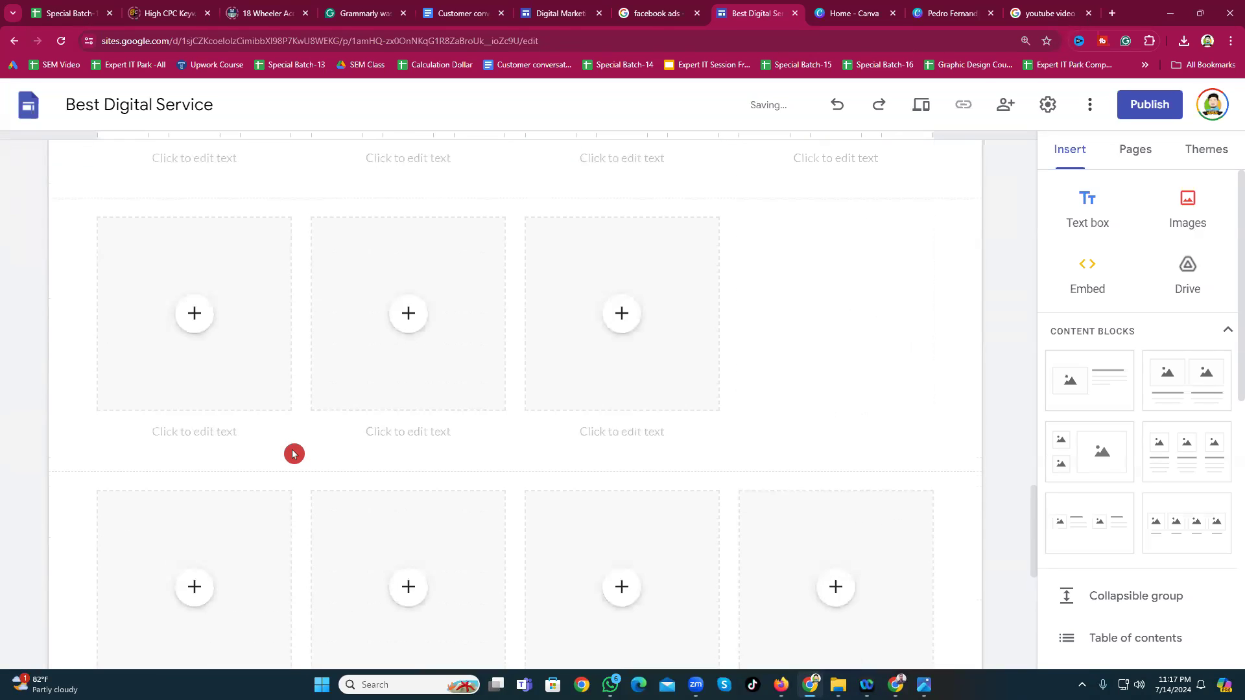
Step: Undo the accidental column move to restore the four-placeholder row
{"action": "scroll", "coordinate": [684, 297], "scroll_direction": "up", "scroll_amount": 2}
{"action": "left_click", "coordinate": [685, 295]}
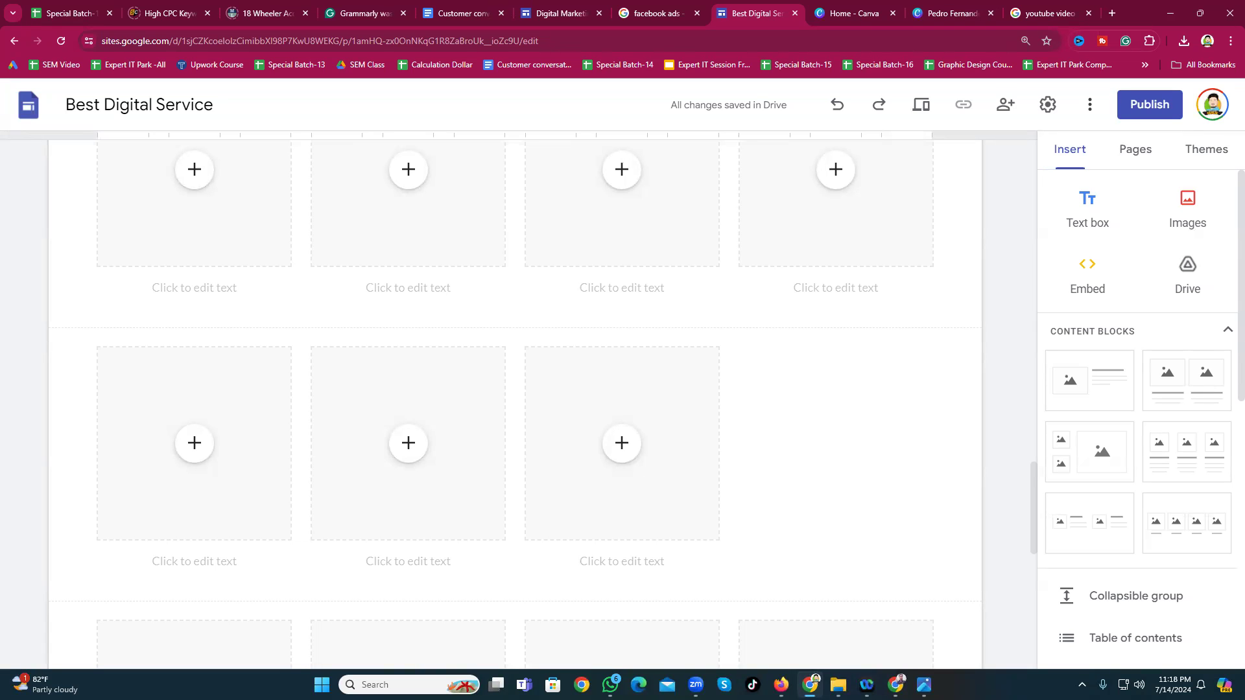
{"action": "left_click", "coordinate": [837, 114]}
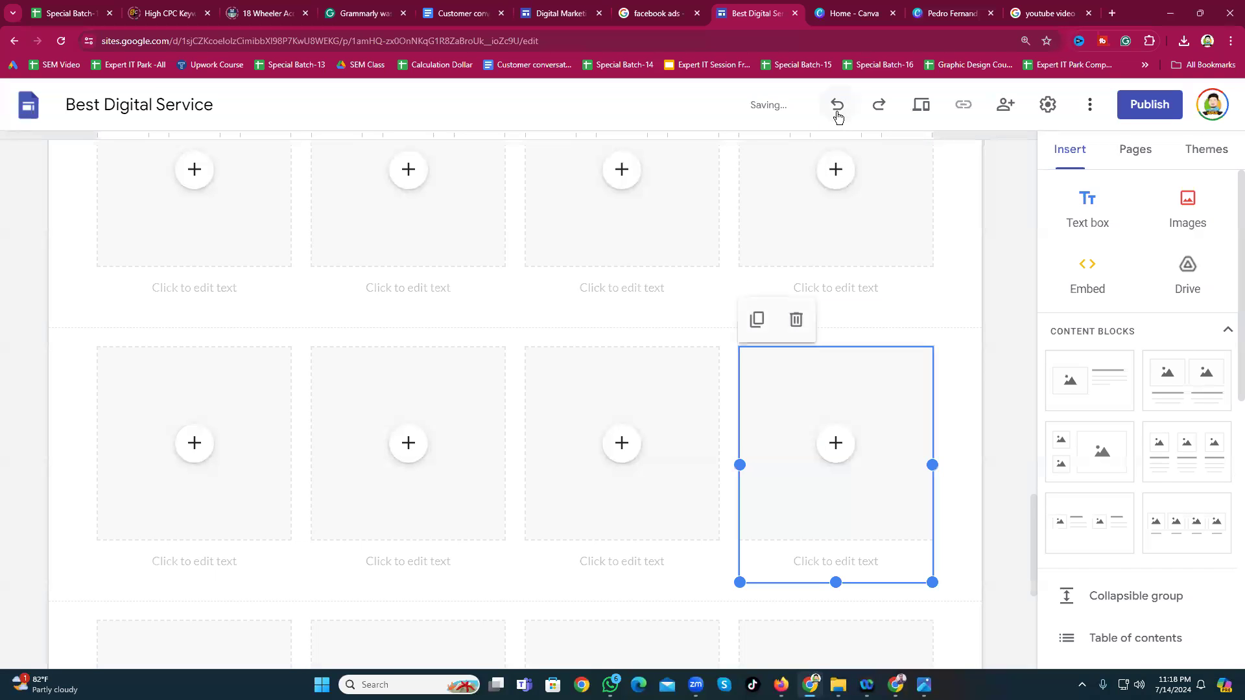
{"action": "left_click", "coordinate": [1001, 365]}
{"action": "scroll", "coordinate": [817, 208], "scroll_direction": "down", "scroll_amount": 2}
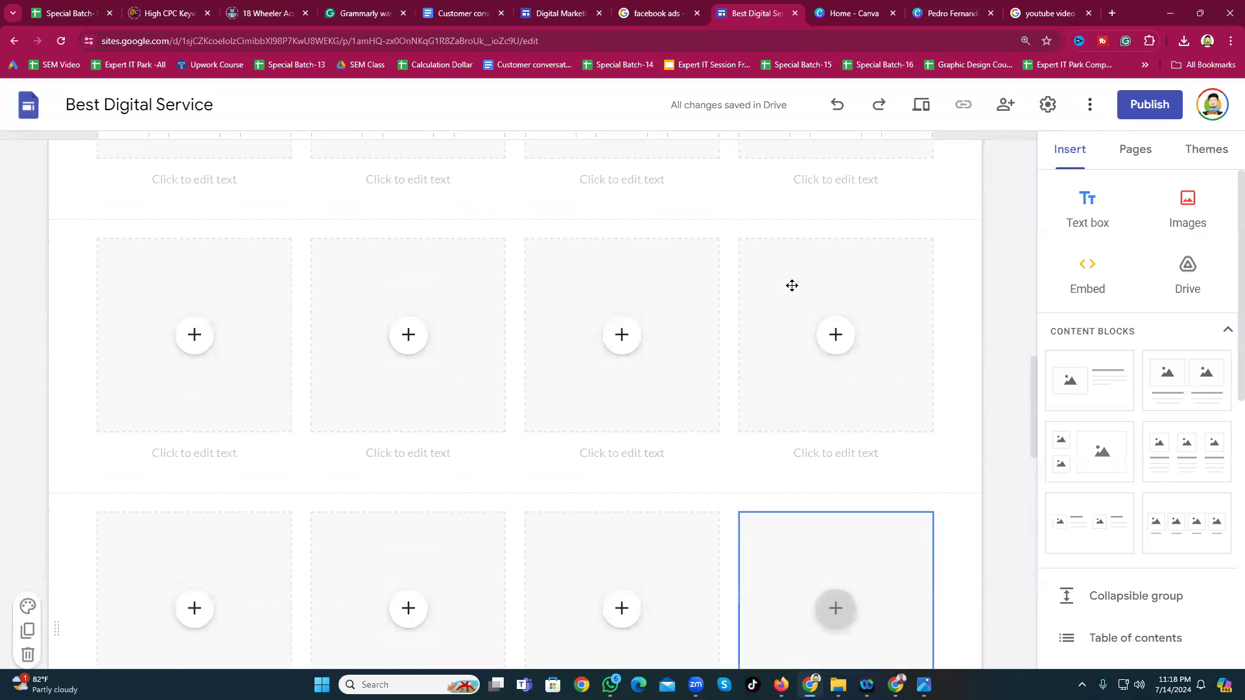
{"action": "scroll", "coordinate": [791, 285], "scroll_direction": "up", "scroll_amount": 10}
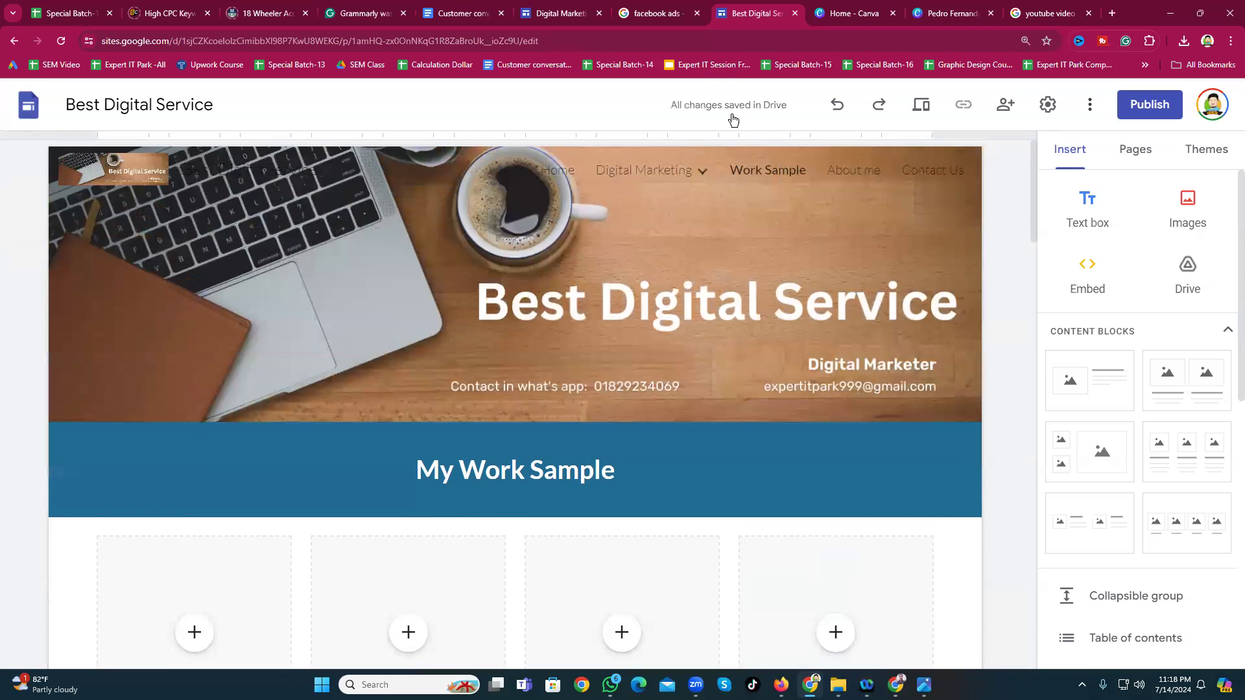
{"action": "left_click", "coordinate": [581, 166]}
{"action": "left_click", "coordinate": [553, 171]}
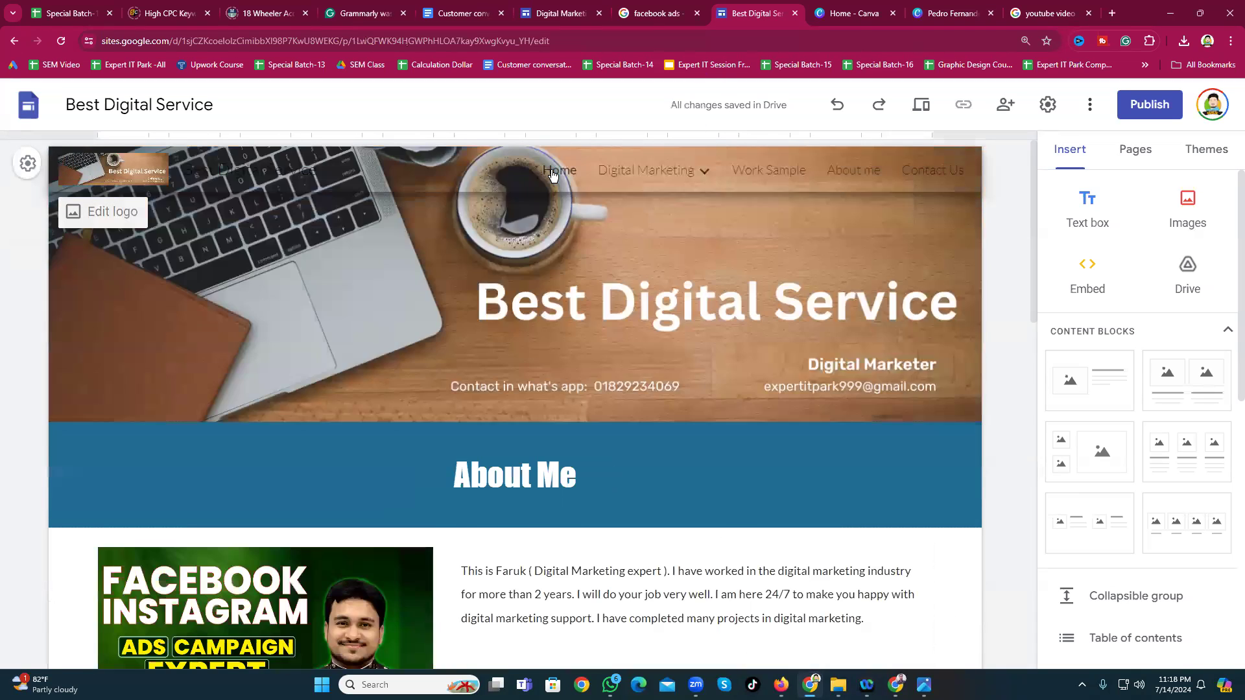
{"action": "scroll", "coordinate": [629, 438], "scroll_direction": "down", "scroll_amount": 4}
{"action": "scroll", "coordinate": [554, 292], "scroll_direction": "up", "scroll_amount": 4}
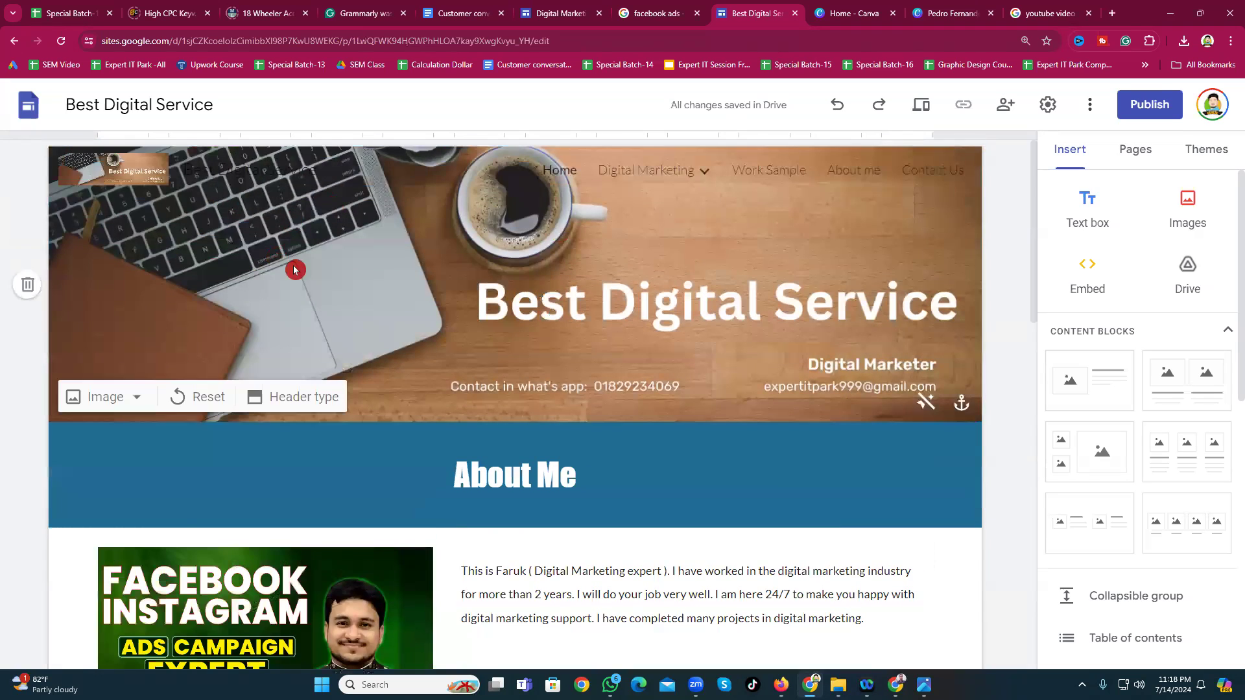
{"action": "scroll", "coordinate": [585, 305], "scroll_direction": "down", "scroll_amount": 1}
{"action": "scroll", "coordinate": [585, 305], "scroll_direction": "down", "scroll_amount": 3}
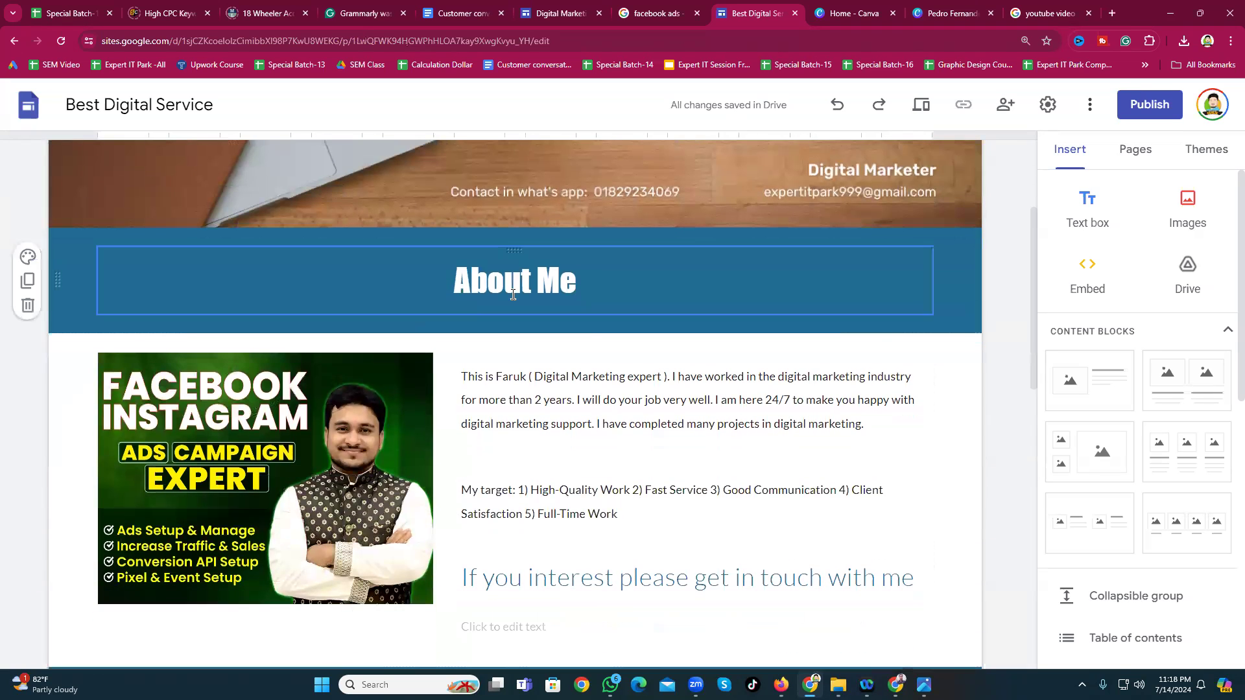
{"action": "left_click", "coordinate": [589, 347]}
{"action": "scroll", "coordinate": [546, 441], "scroll_direction": "down", "scroll_amount": 7}
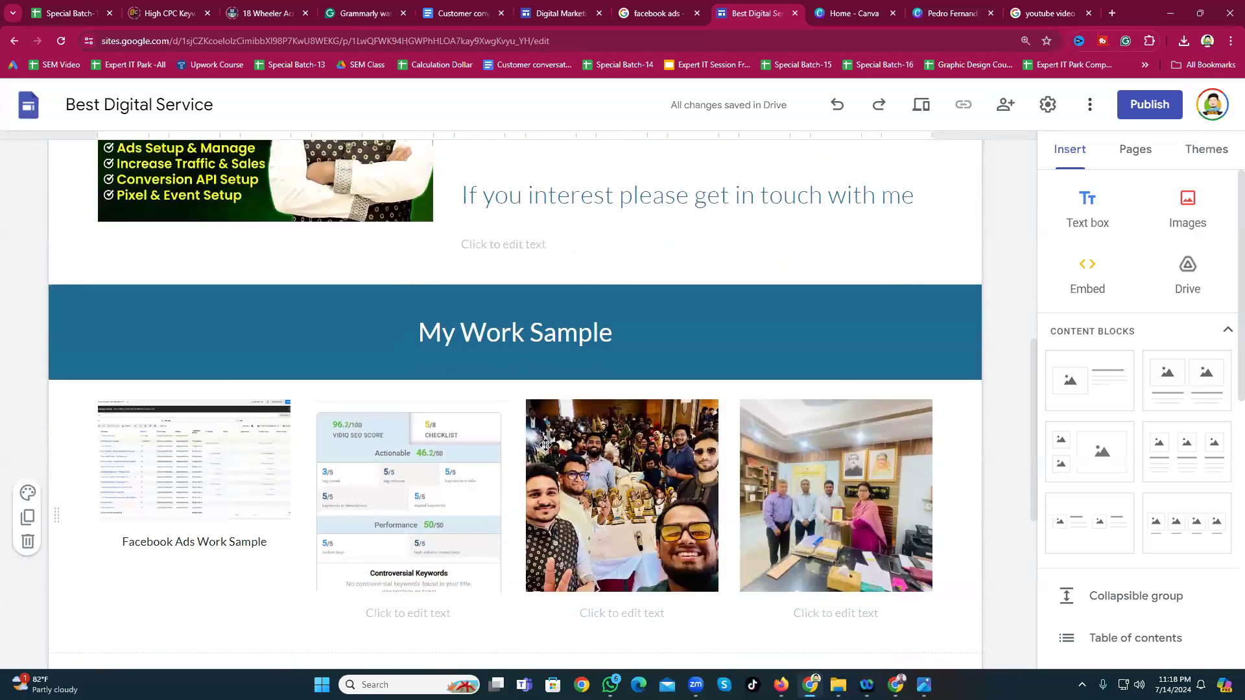
{"action": "scroll", "coordinate": [545, 445], "scroll_direction": "down", "scroll_amount": 8}
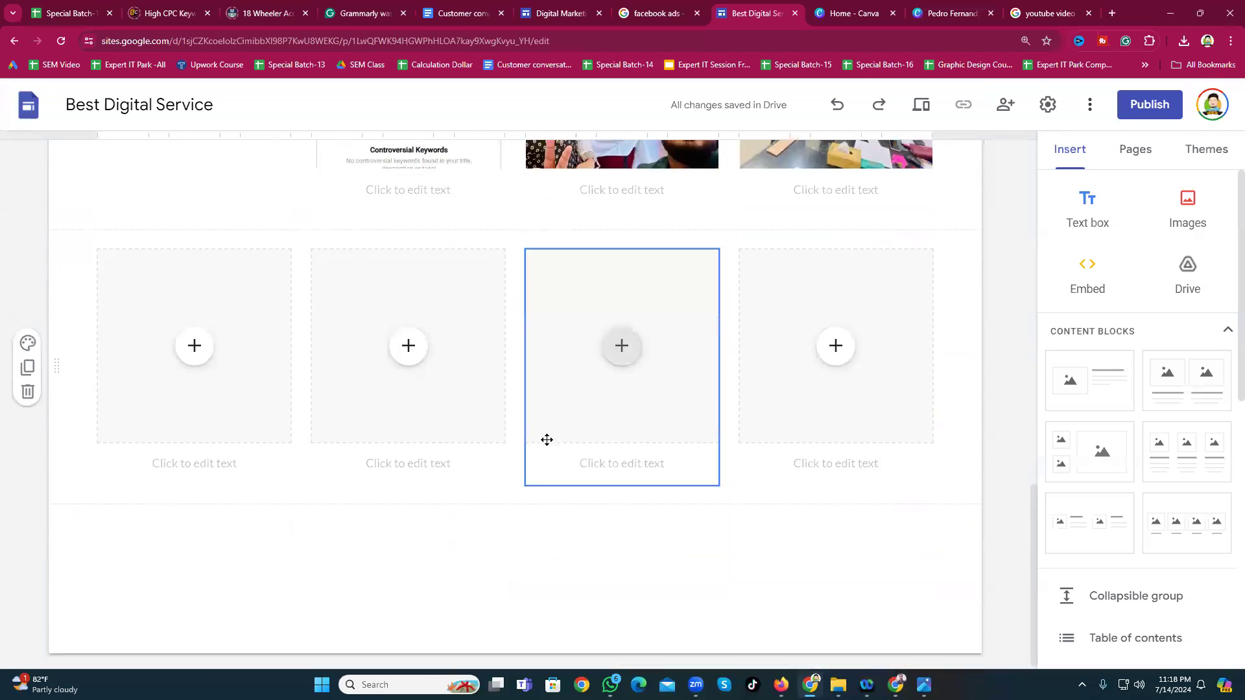
{"action": "left_click", "coordinate": [195, 342]}
{"action": "left_click", "coordinate": [278, 386]}
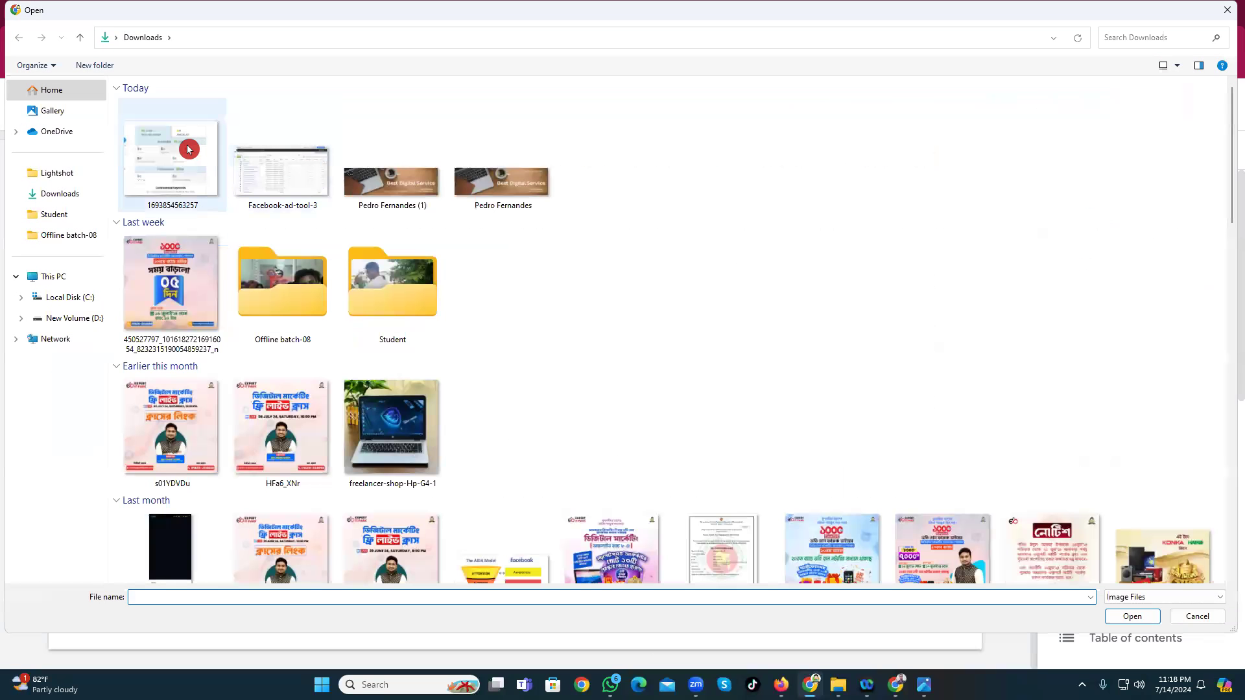
{"action": "left_click", "coordinate": [189, 148]}
{"action": "left_click", "coordinate": [1107, 618]}
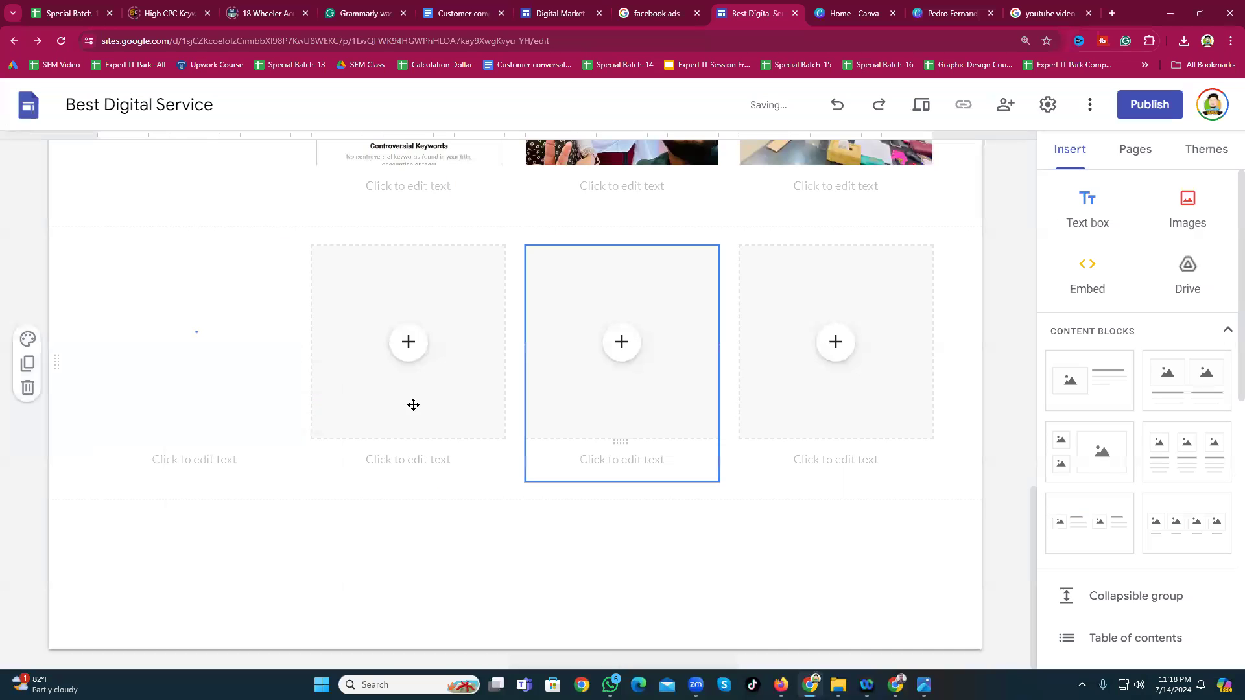
{"action": "left_click", "coordinate": [415, 359]}
{"action": "left_click", "coordinate": [453, 392]}
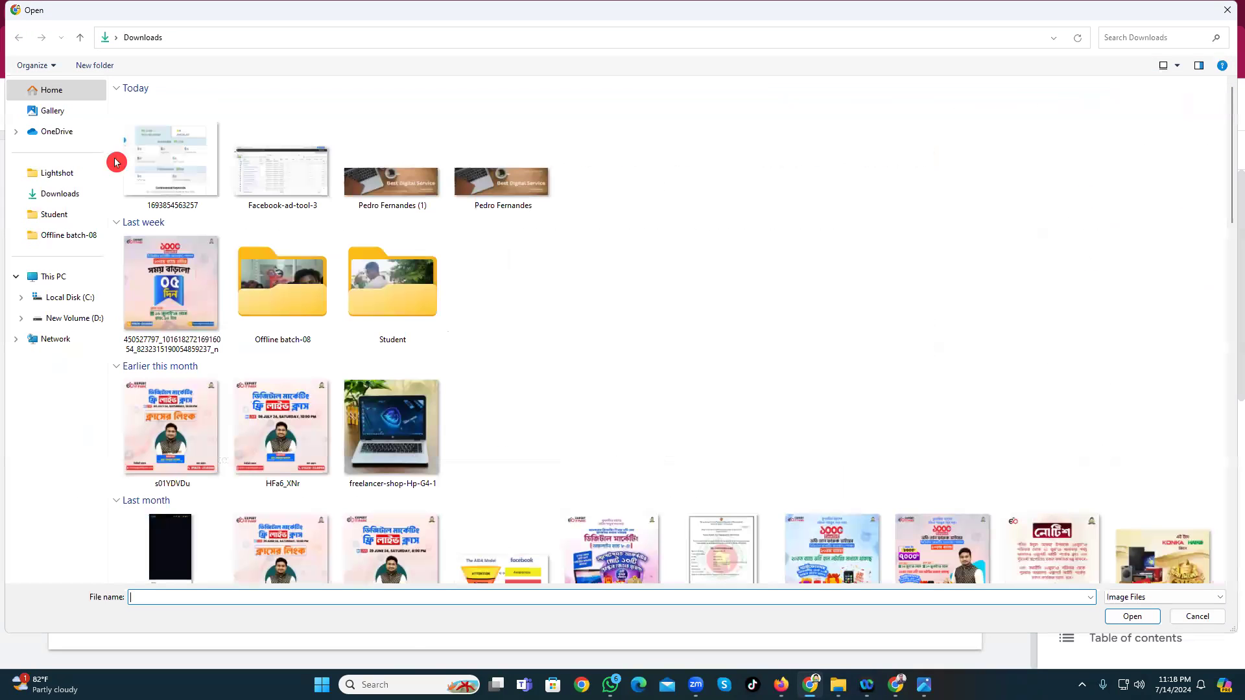
{"action": "left_click", "coordinate": [151, 161]}
{"action": "left_click", "coordinate": [1133, 616]}
{"action": "left_click", "coordinate": [621, 342]}
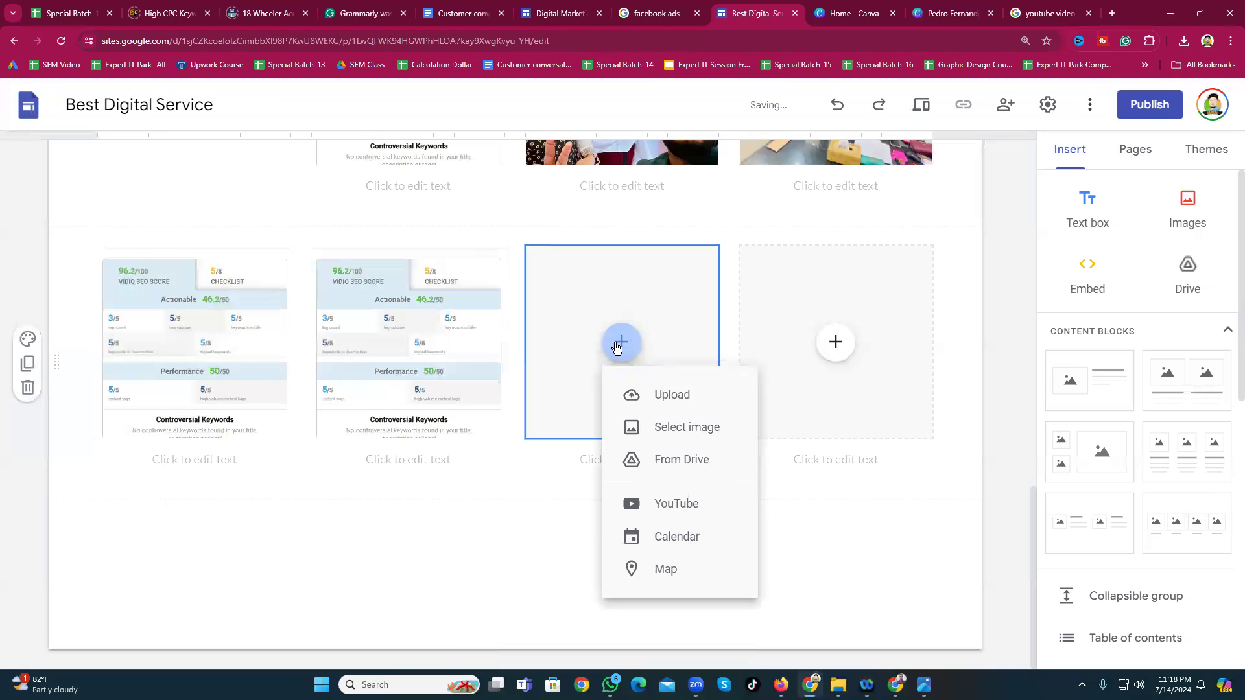
{"action": "left_click", "coordinate": [663, 393]}
{"action": "left_click", "coordinate": [162, 173]}
{"action": "left_click", "coordinate": [1135, 617]}
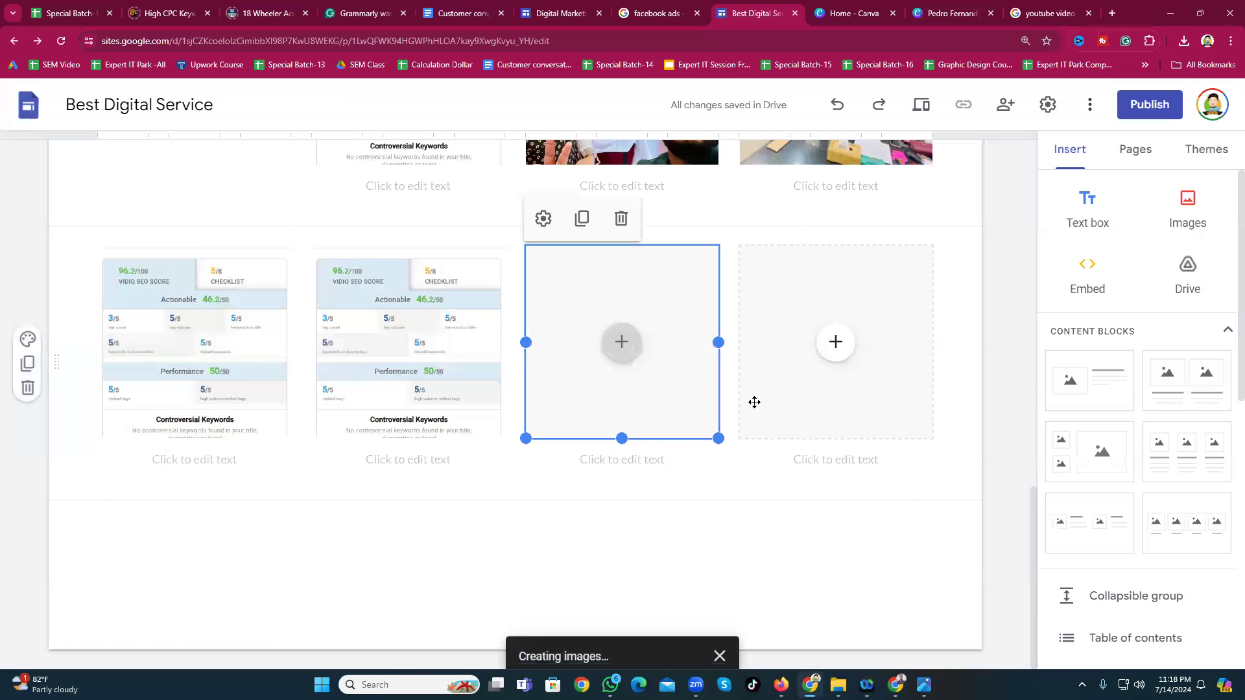
{"action": "left_click", "coordinate": [850, 352]}
{"action": "left_click", "coordinate": [867, 395]}
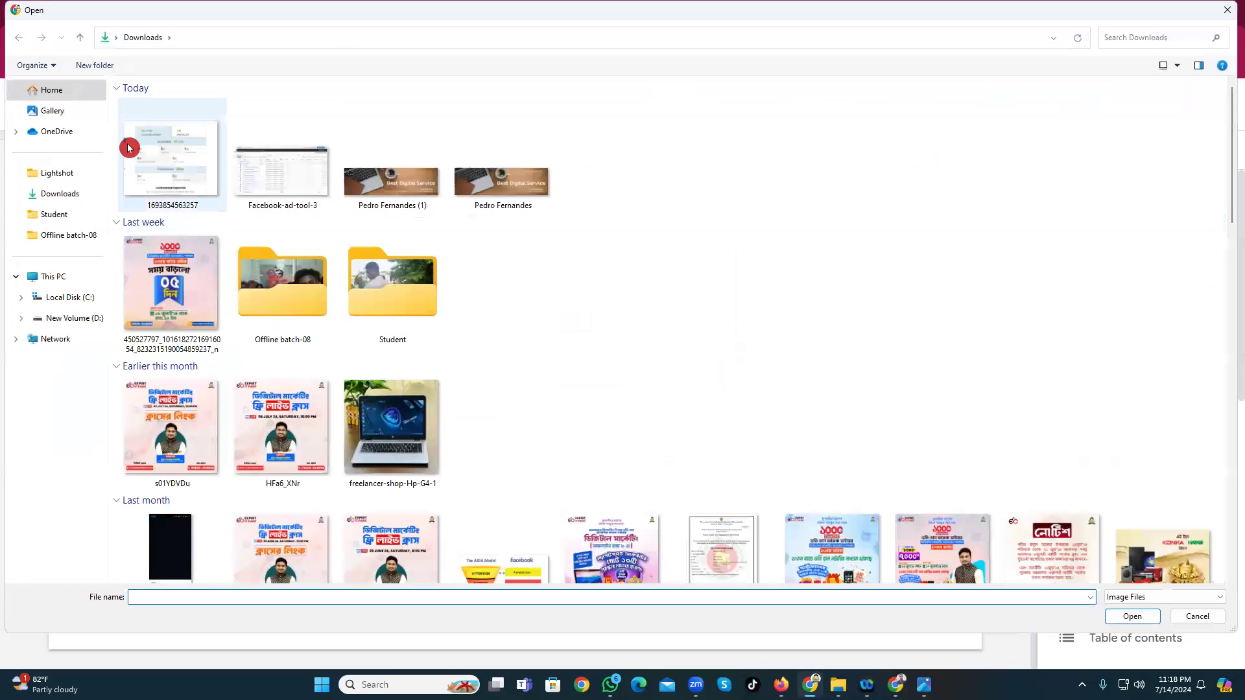
{"action": "left_click", "coordinate": [129, 148]}
{"action": "left_click", "coordinate": [1132, 616]}
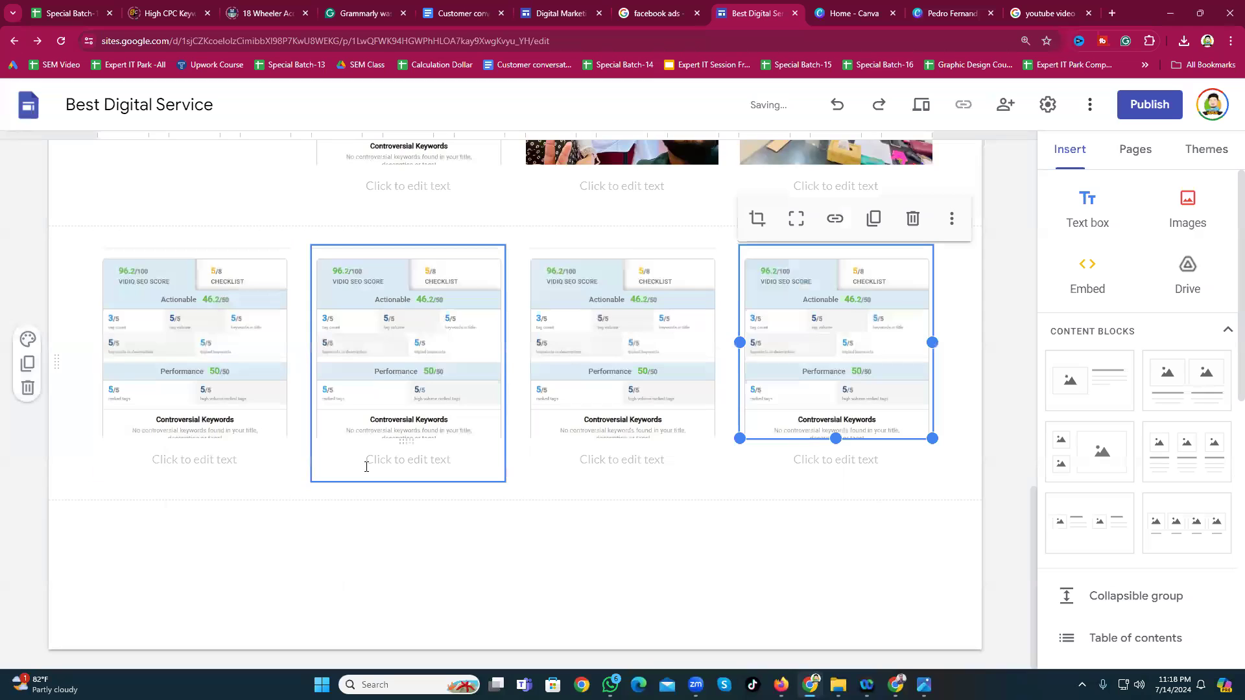
{"action": "scroll", "coordinate": [369, 462], "scroll_direction": "up", "scroll_amount": 9}
{"action": "scroll", "coordinate": [583, 318], "scroll_direction": "down", "scroll_amount": 9}
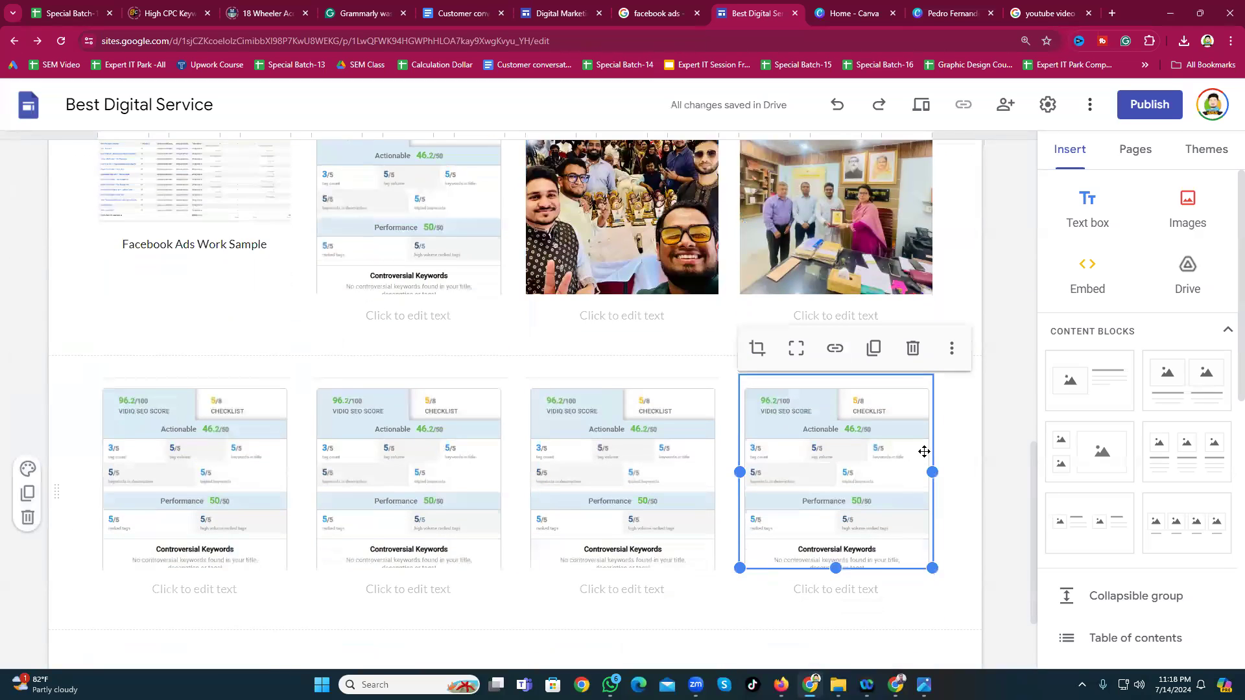
{"action": "scroll", "coordinate": [1105, 463], "scroll_direction": "down", "scroll_amount": 3}
{"action": "scroll", "coordinate": [1104, 462], "scroll_direction": "down", "scroll_amount": 2}
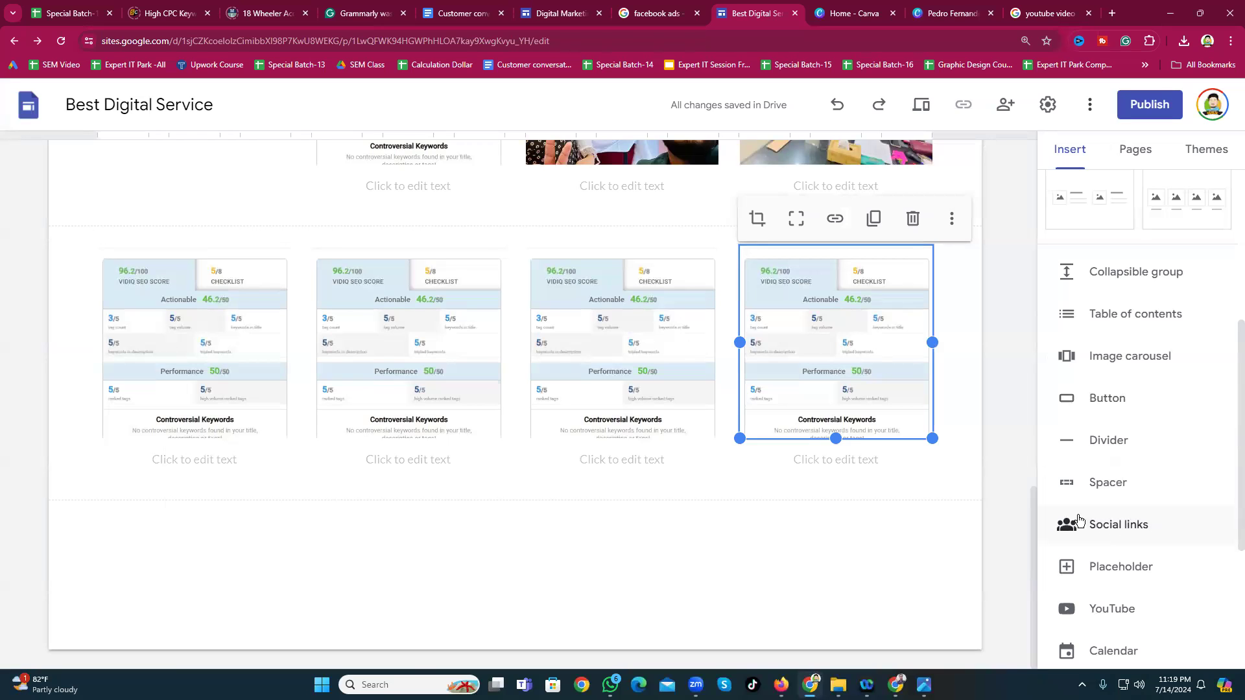
Step: Insert a Social links block and paste the YouTube channel URL as the first link
{"action": "key", "text": "Print"}
{"action": "left_click_drag", "start_coordinate": [1039, 500], "coordinate": [1199, 537]}
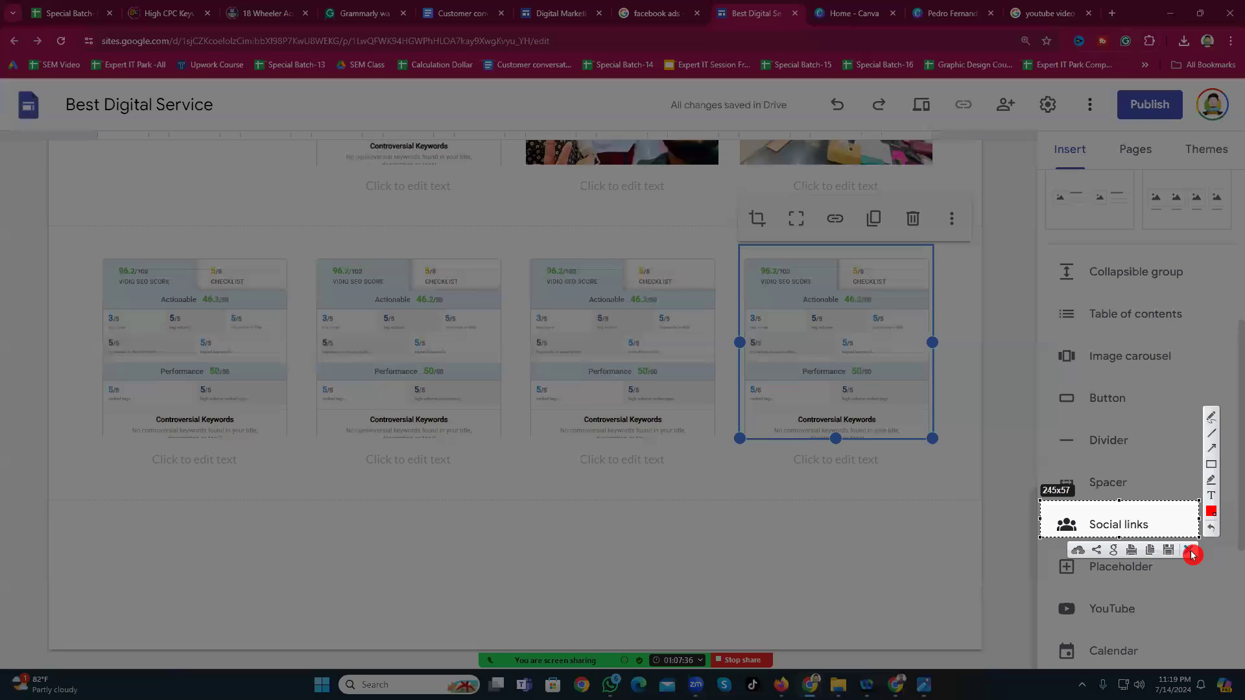
{"action": "left_click", "coordinate": [1192, 554]}
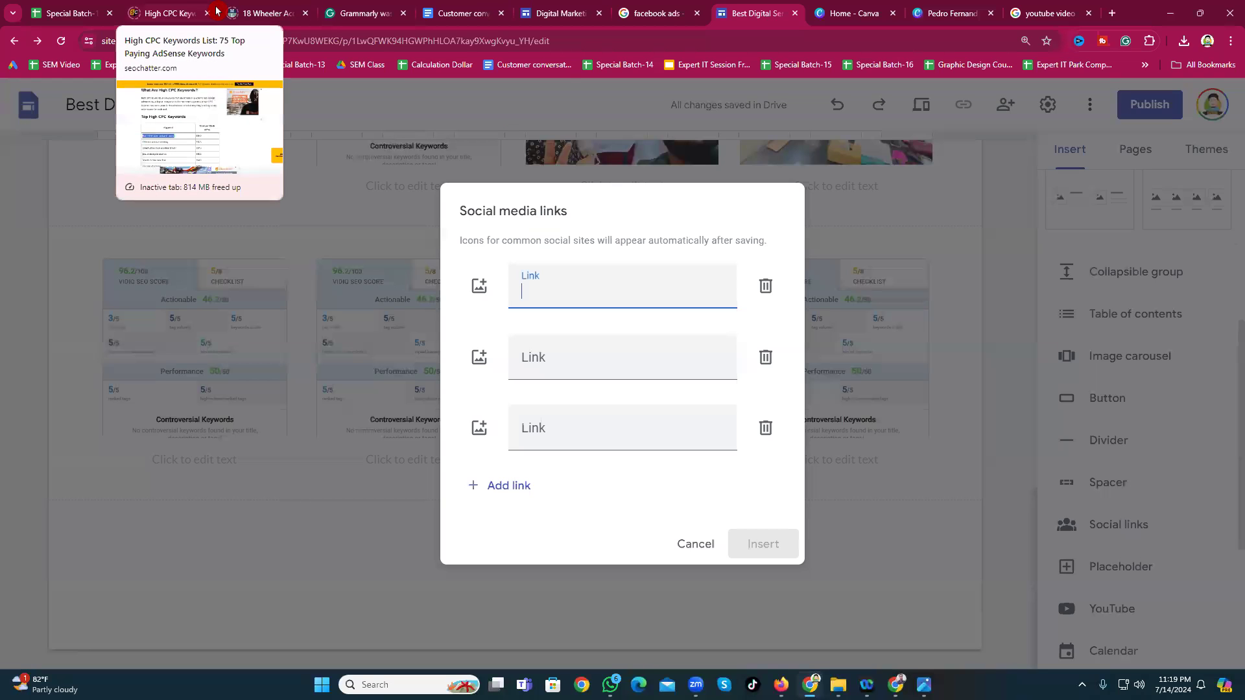
{"action": "left_click", "coordinate": [781, 684]}
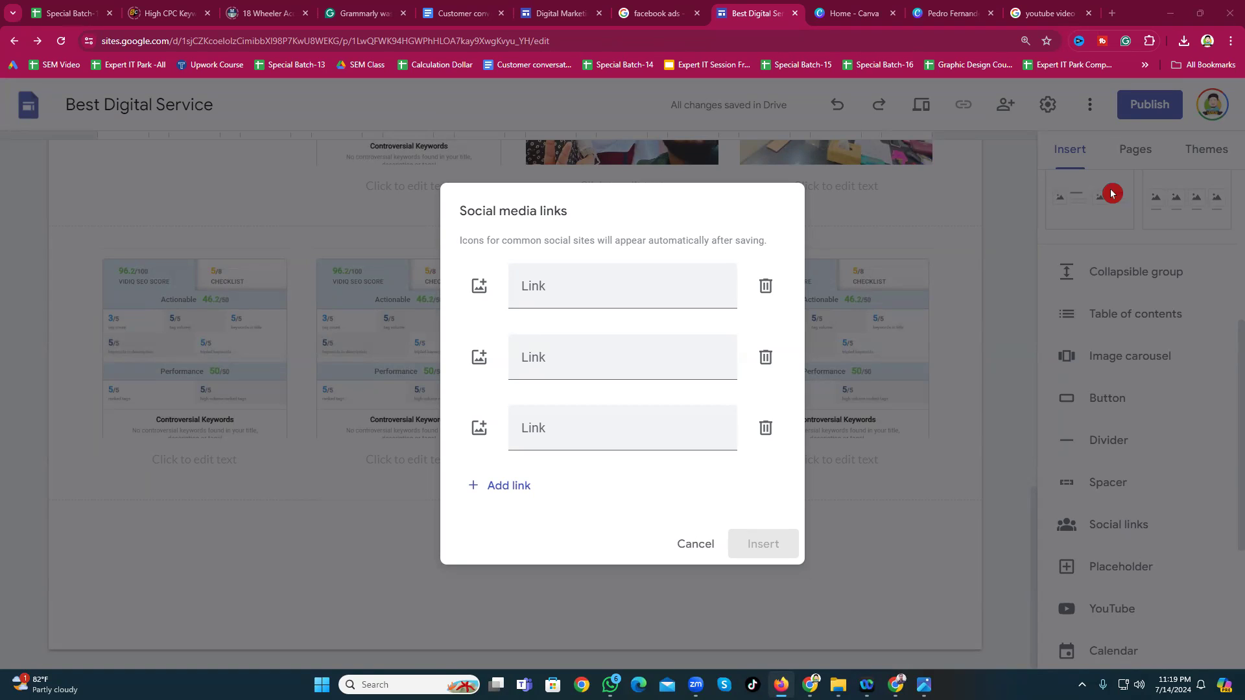
{"action": "left_click", "coordinate": [545, 289]}
{"action": "type", "text": "https://www.youtube.com/@FreelancerPanu1316"}
Step: Paste the two Facebook page URLs into the second and third Link fields
{"action": "left_click", "coordinate": [592, 359]}
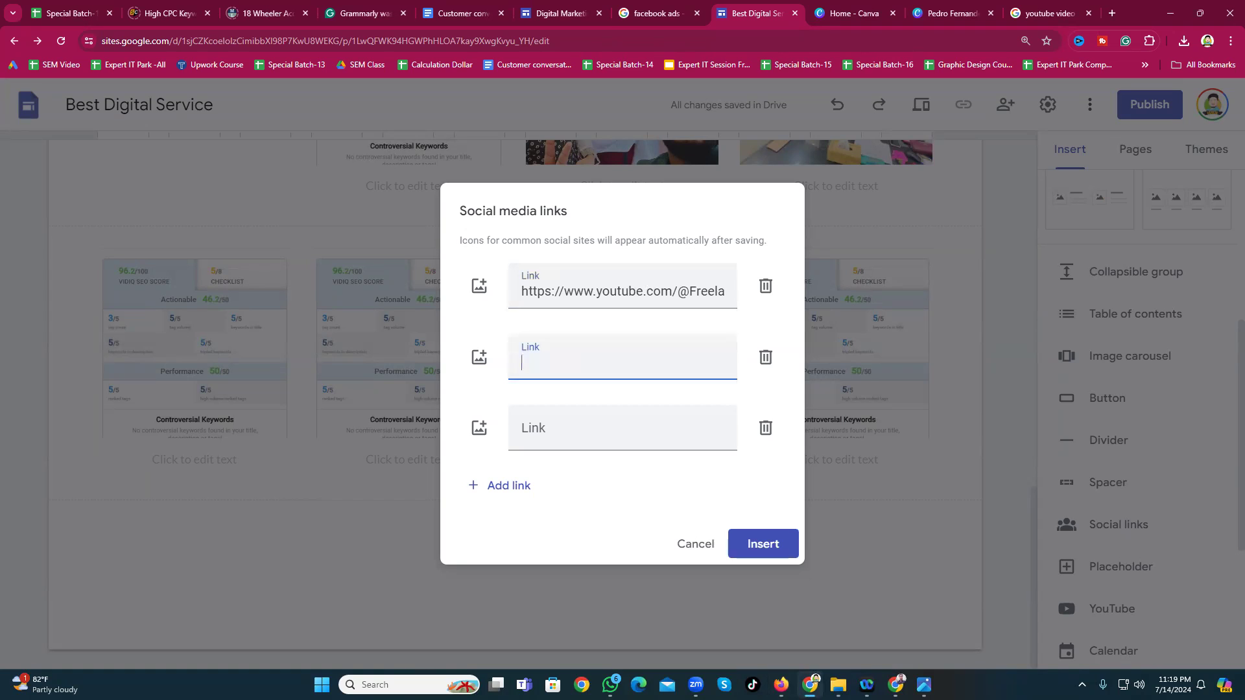
{"action": "key", "text": "alt+Tab"}
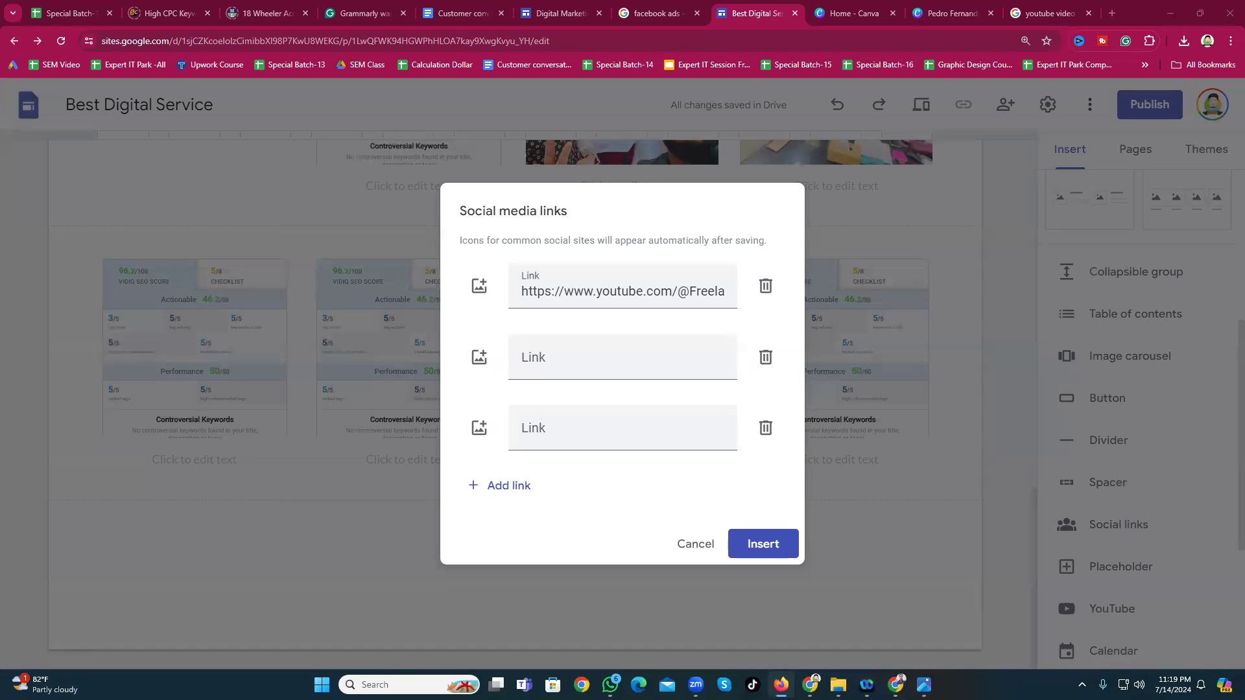
{"action": "left_click", "coordinate": [559, 359]}
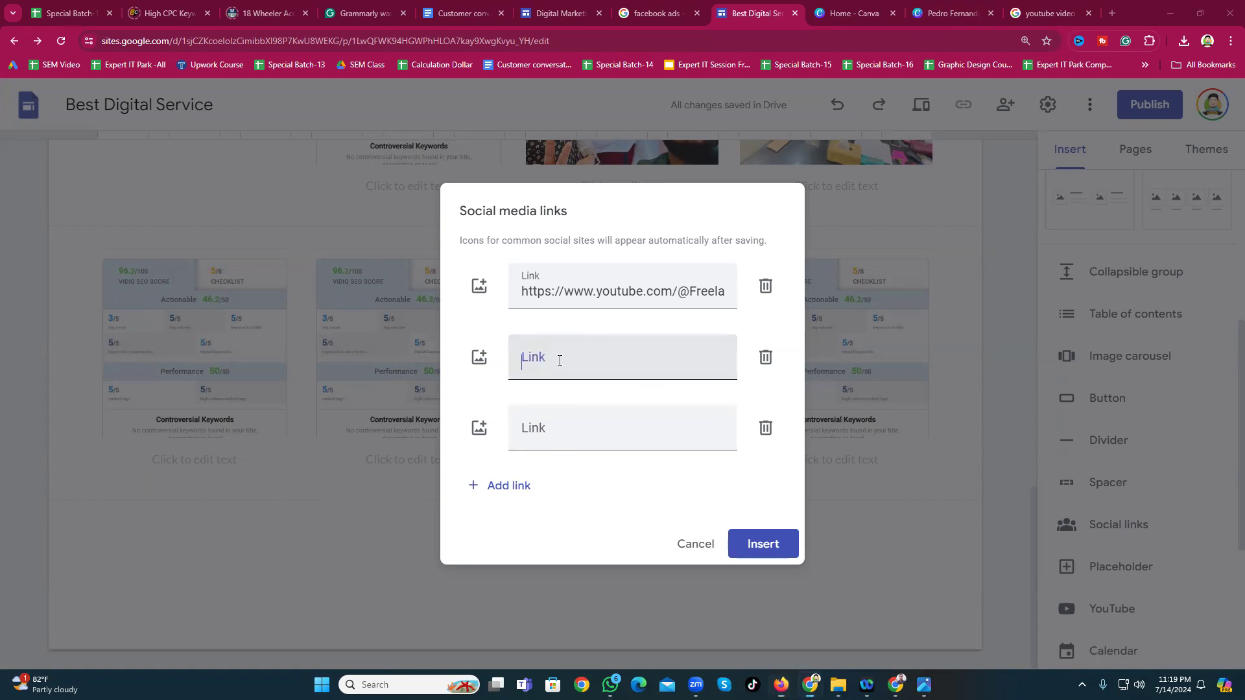
{"action": "key", "text": "ctrl+v"}
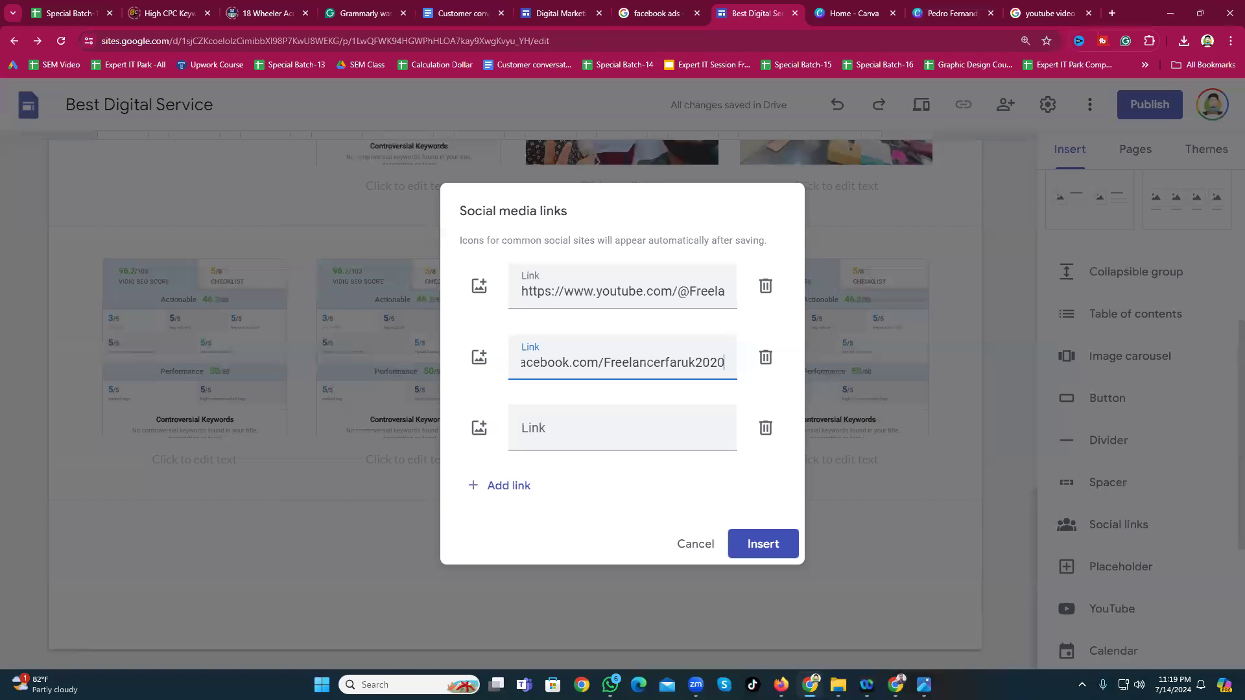
{"action": "key", "text": "alt+Tab"}
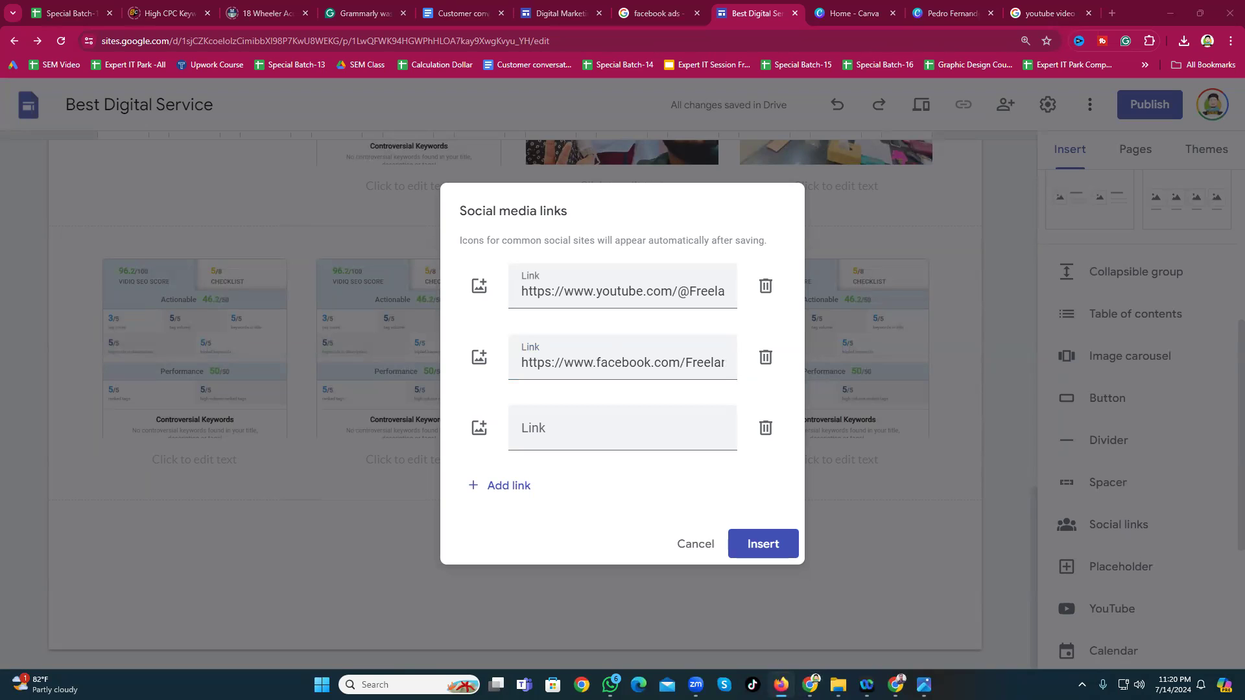
{"action": "left_click", "coordinate": [572, 432]}
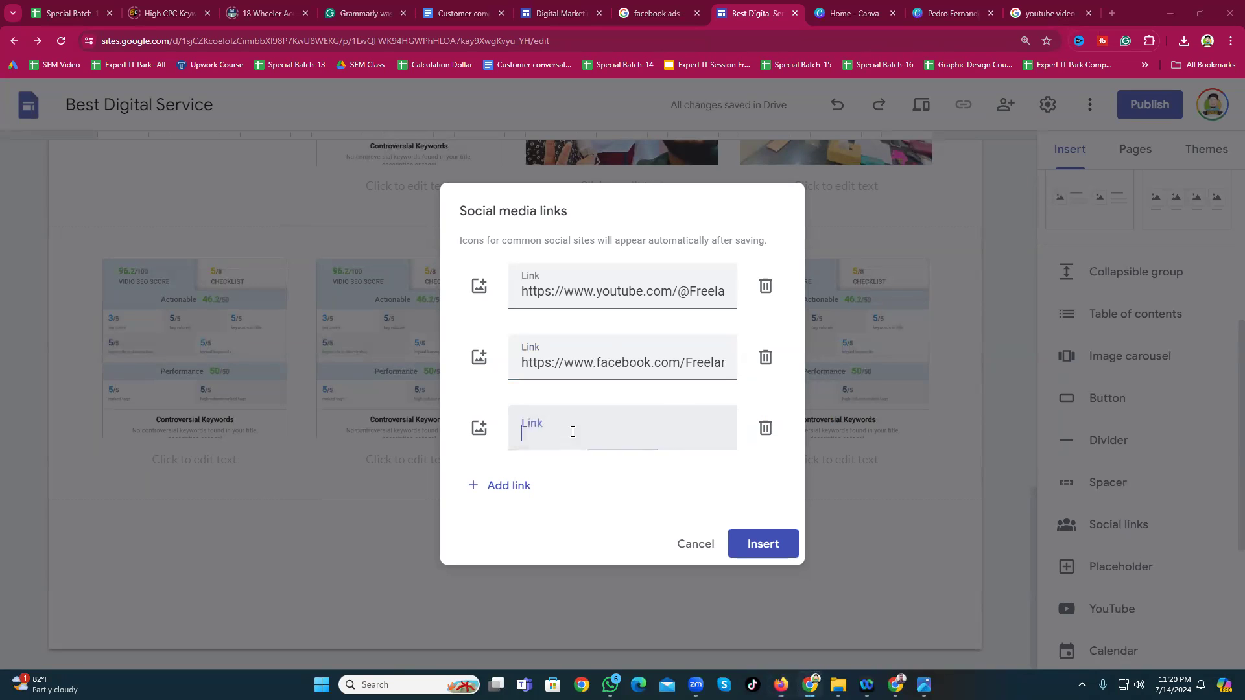
{"action": "type", "text": "https://www.facebook.com/Freelancerfaruk151314"}
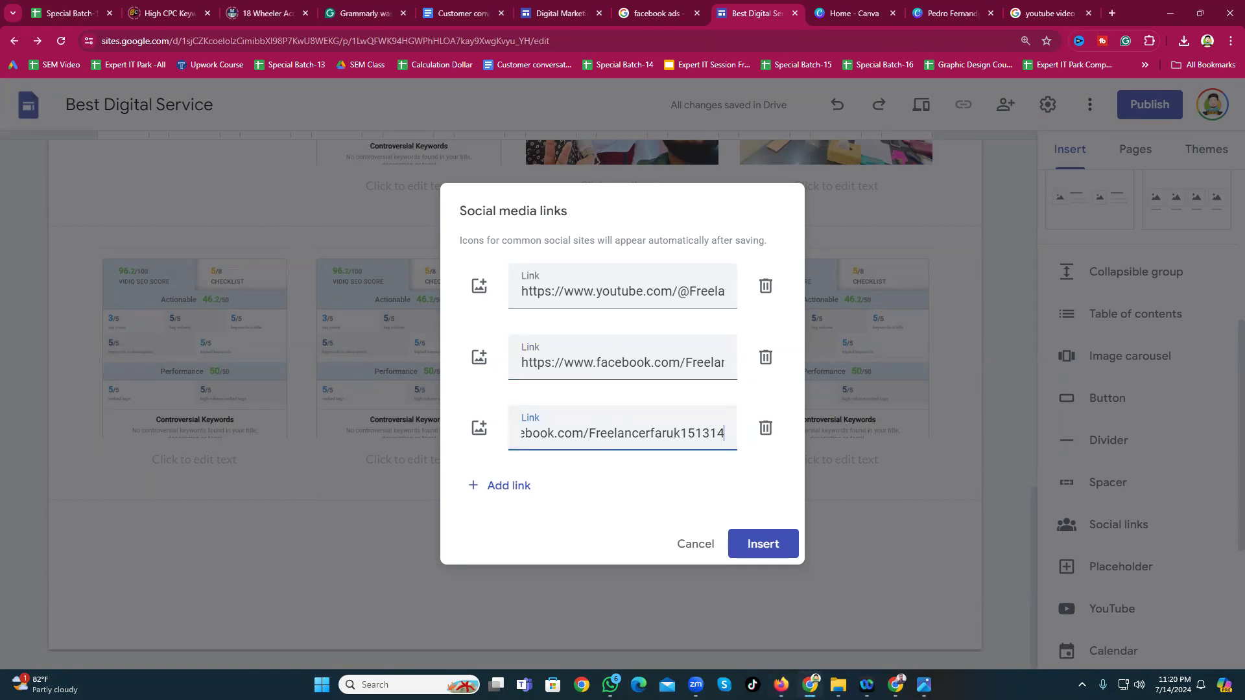
{"action": "key", "text": "alt+Tab"}
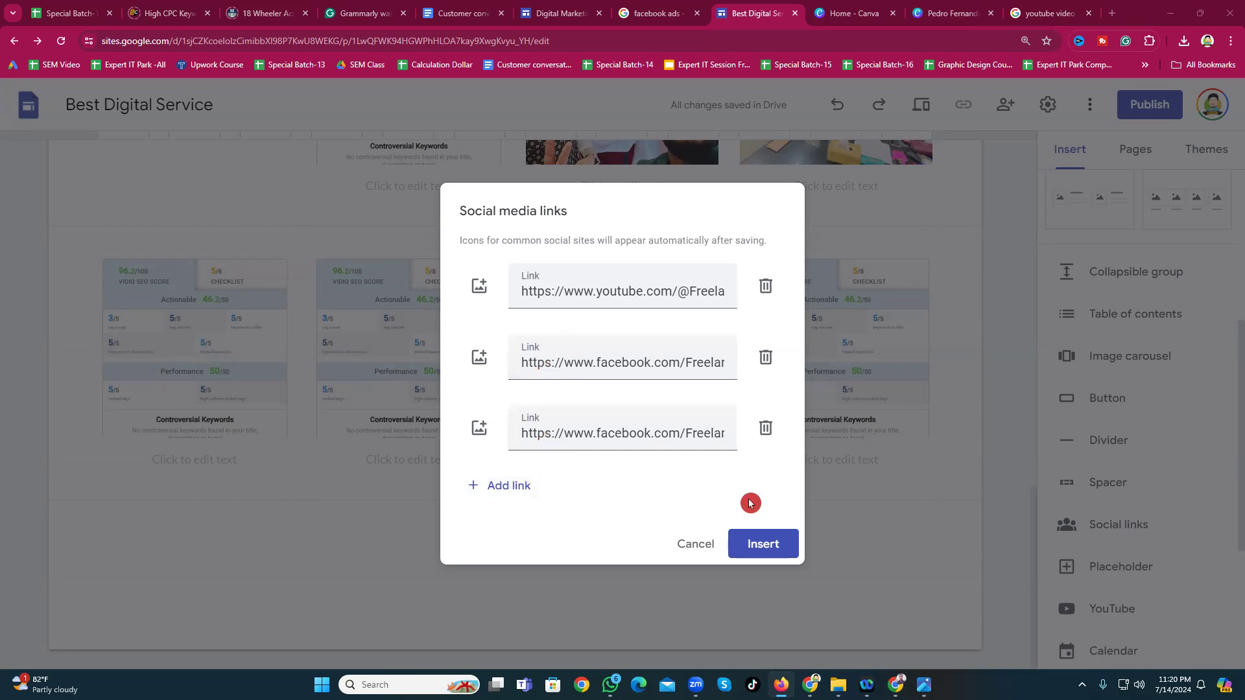
Step: Insert the social links block with the YouTube and two Facebook links below the image row
{"action": "left_click", "coordinate": [763, 543]}
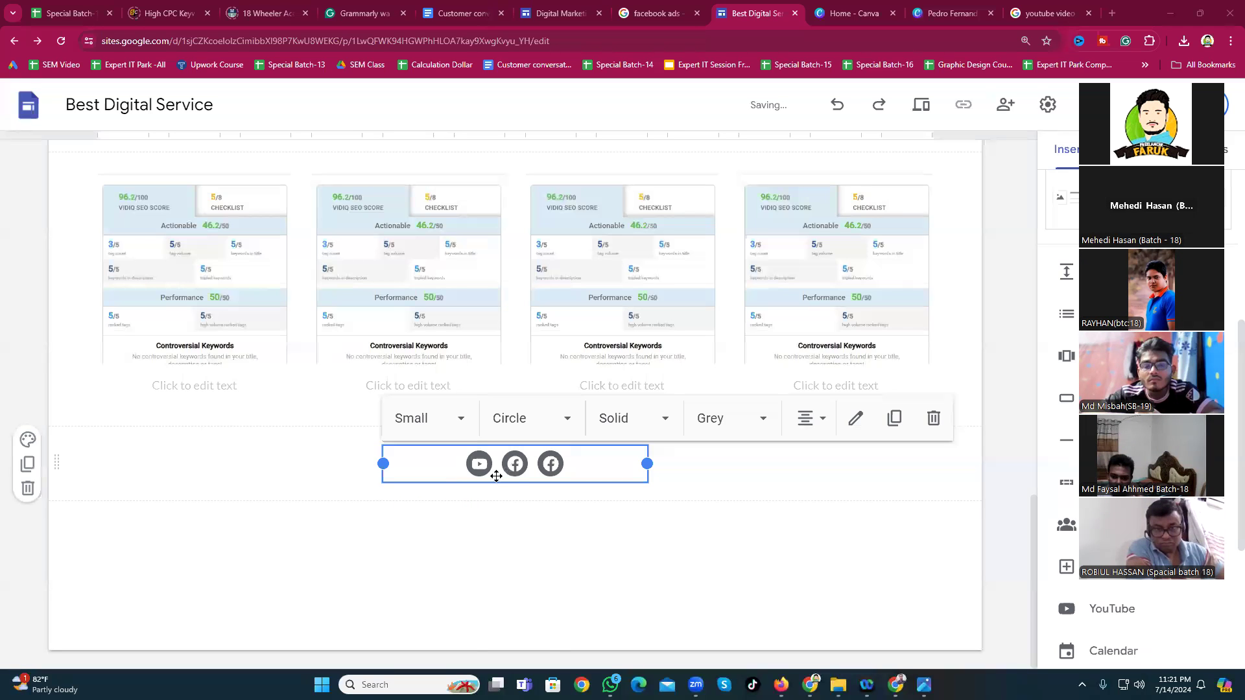
Step: Move the social icons block toward the page centre and set its icon size to Large
{"action": "left_click_drag", "start_coordinate": [480, 462], "coordinate": [572, 461]}
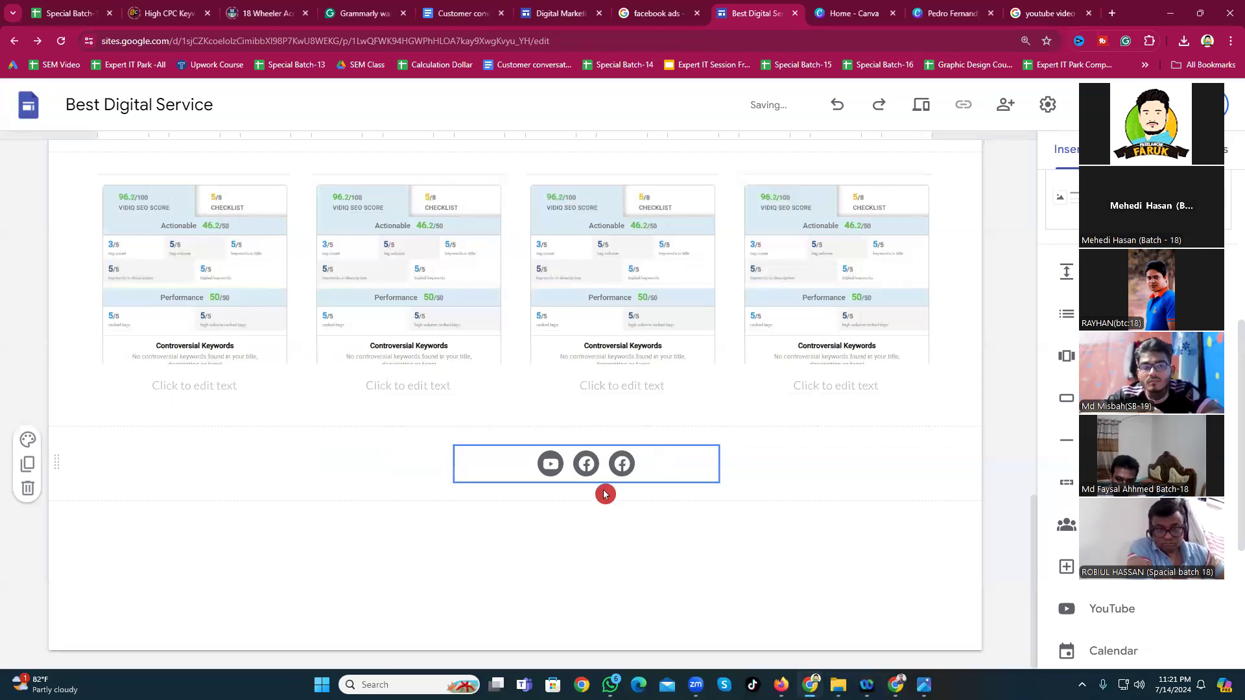
{"action": "left_click_drag", "start_coordinate": [498, 466], "coordinate": [622, 474]}
{"action": "left_click", "coordinate": [570, 456]}
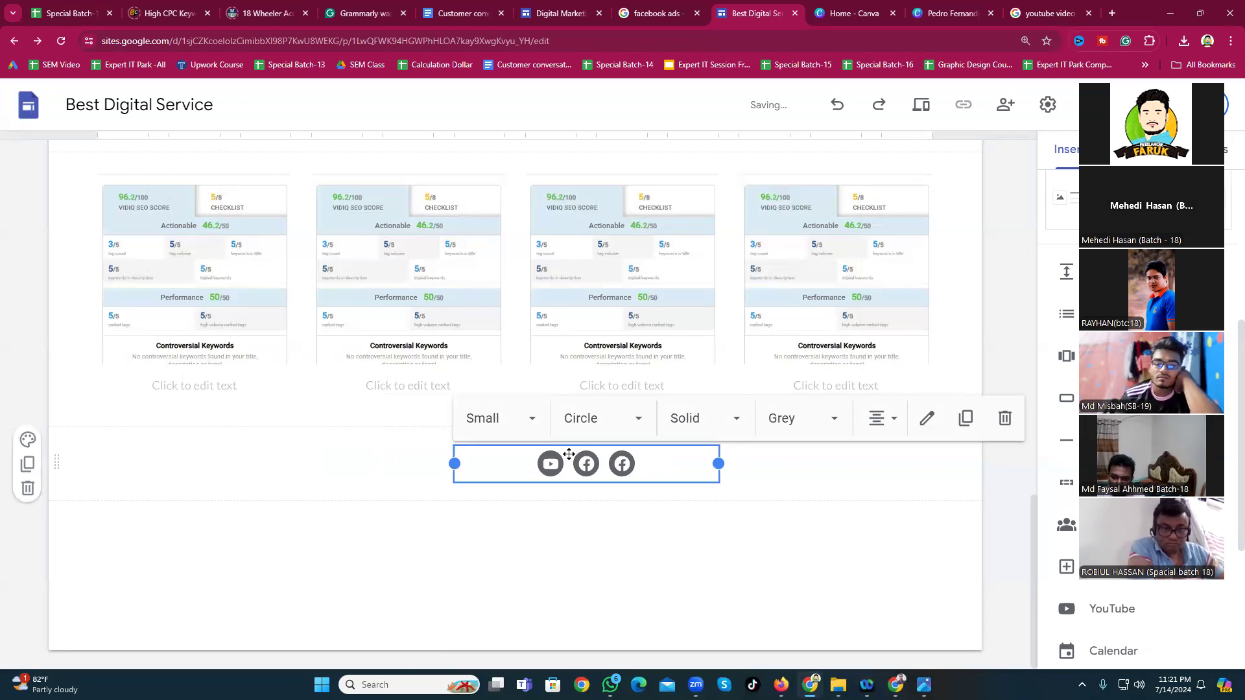
{"action": "left_click", "coordinate": [534, 417]}
{"action": "left_click", "coordinate": [480, 564]}
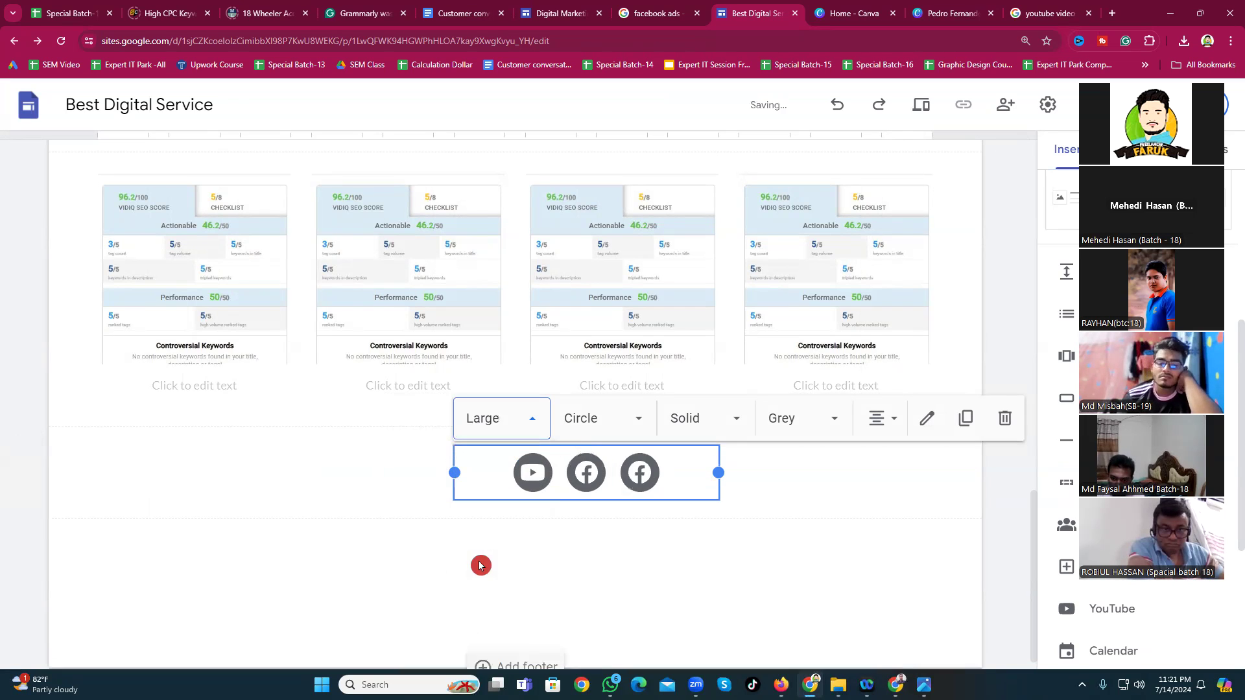
Step: Set the icon shape to Circle after briefly trying Square
{"action": "left_click", "coordinate": [611, 422]}
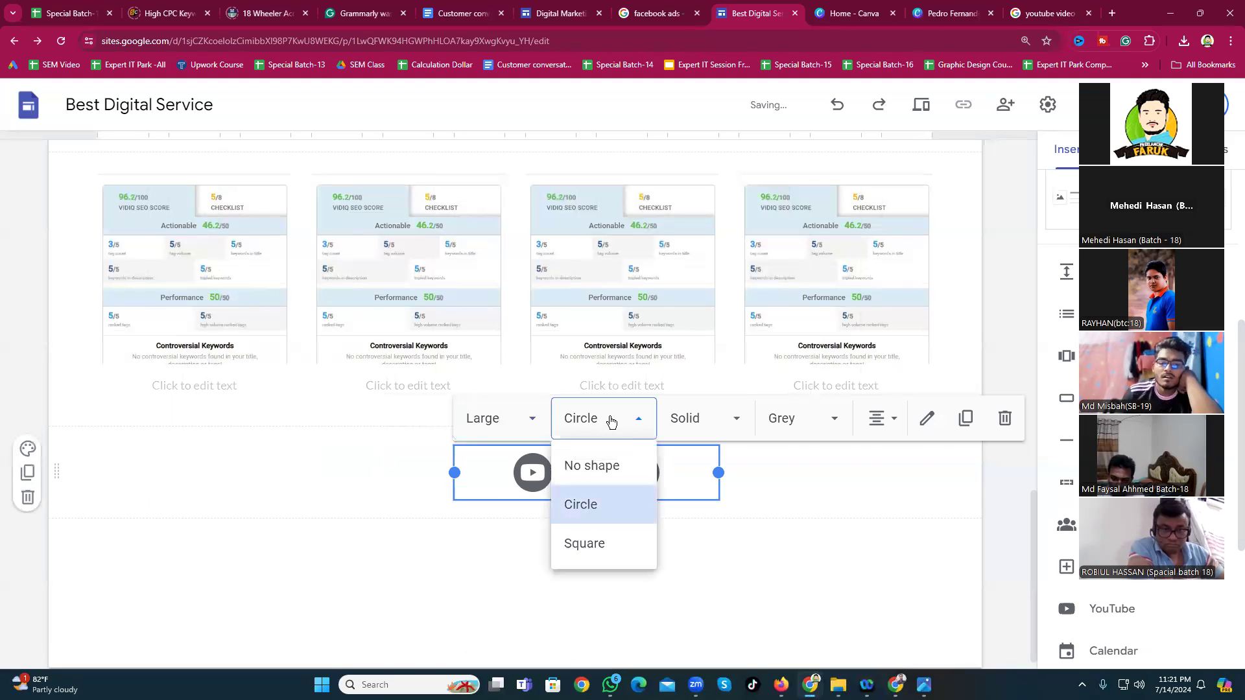
{"action": "left_click", "coordinate": [588, 544]}
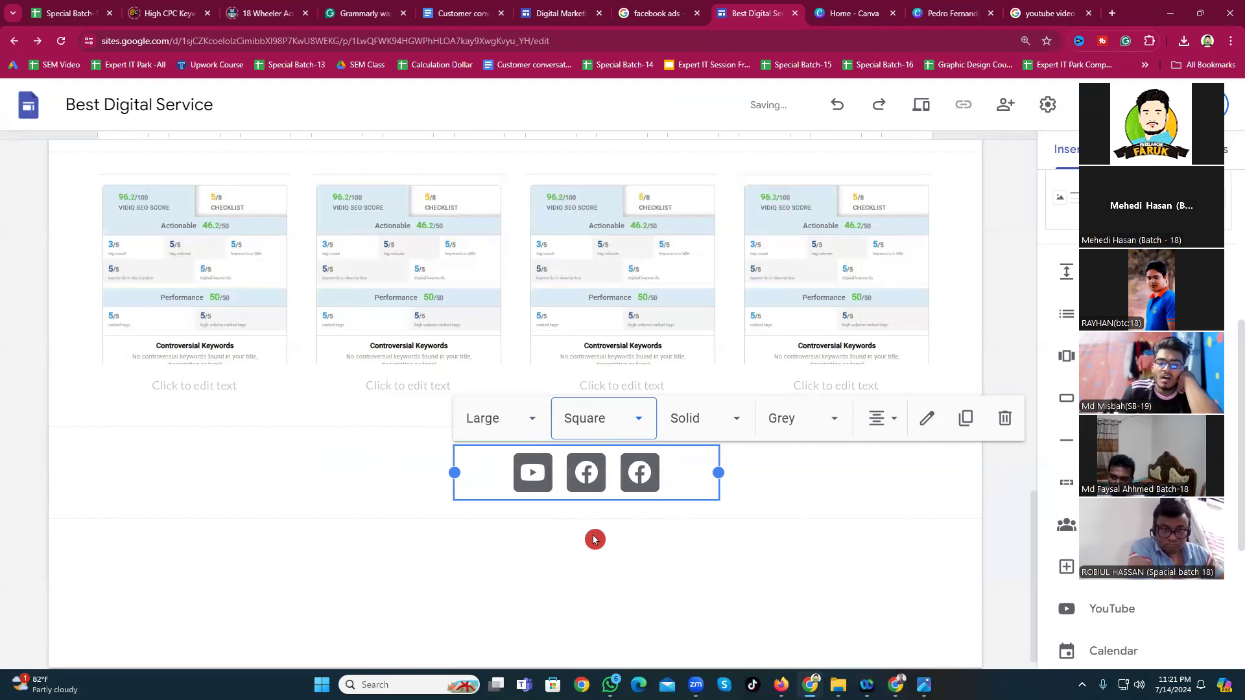
{"action": "left_click", "coordinate": [601, 418]}
{"action": "left_click", "coordinate": [584, 505]}
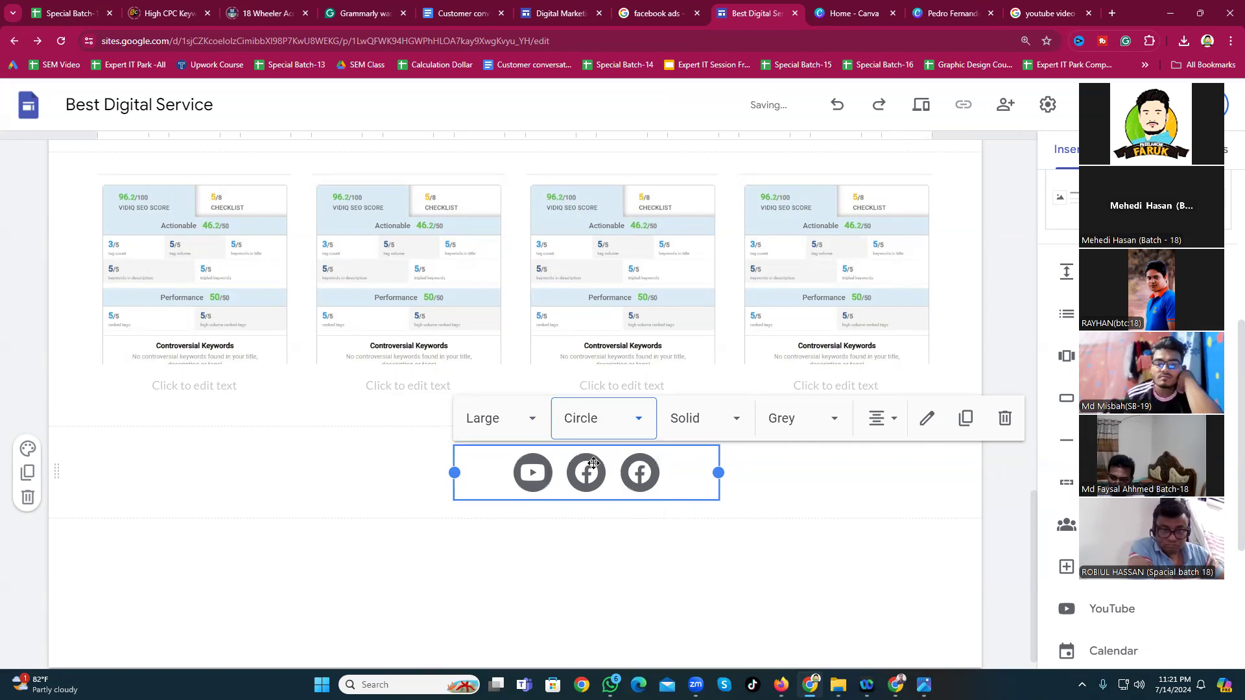
Step: Make the icons Solid after trying Outlined, and give them Coloured brand colours
{"action": "left_click", "coordinate": [696, 429]}
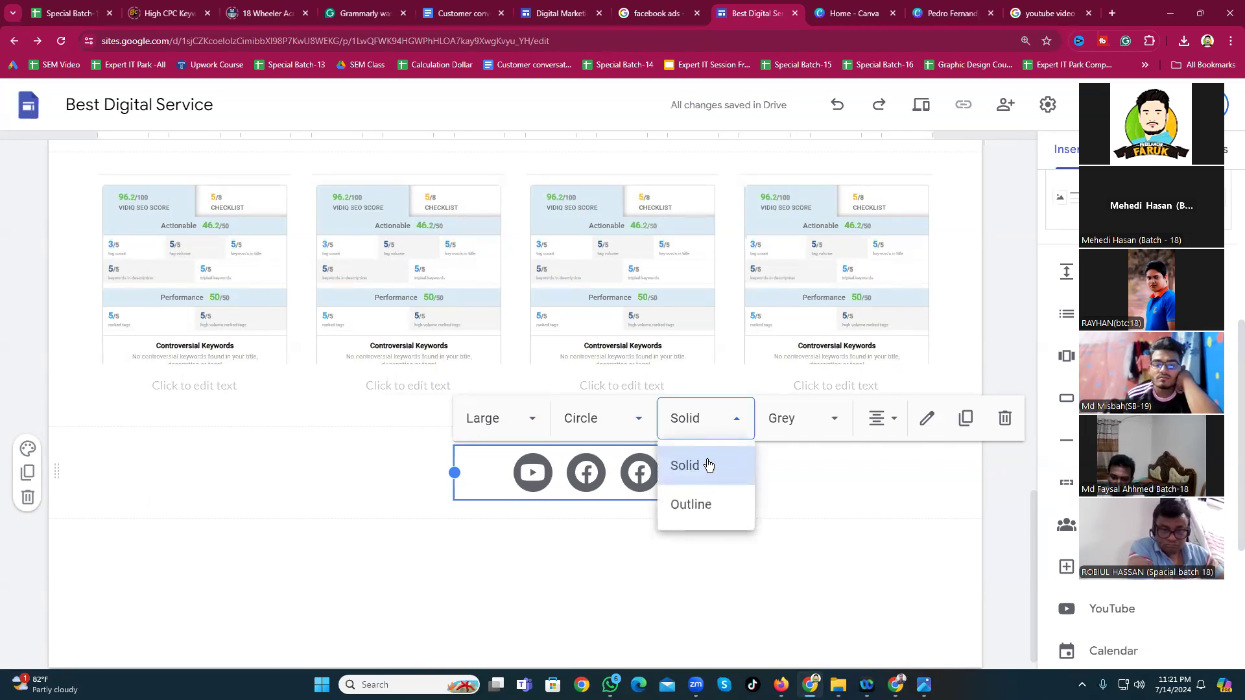
{"action": "left_click", "coordinate": [700, 505]}
{"action": "left_click", "coordinate": [707, 419]}
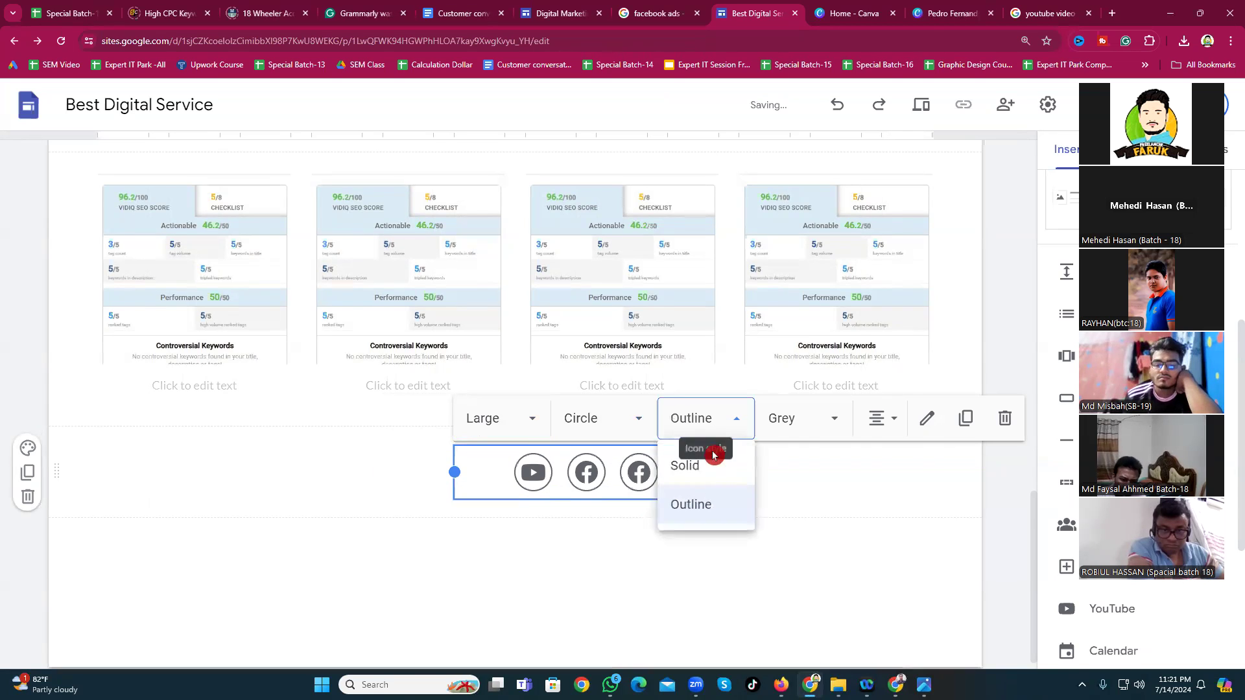
{"action": "left_click", "coordinate": [705, 468]}
{"action": "left_click", "coordinate": [808, 423]}
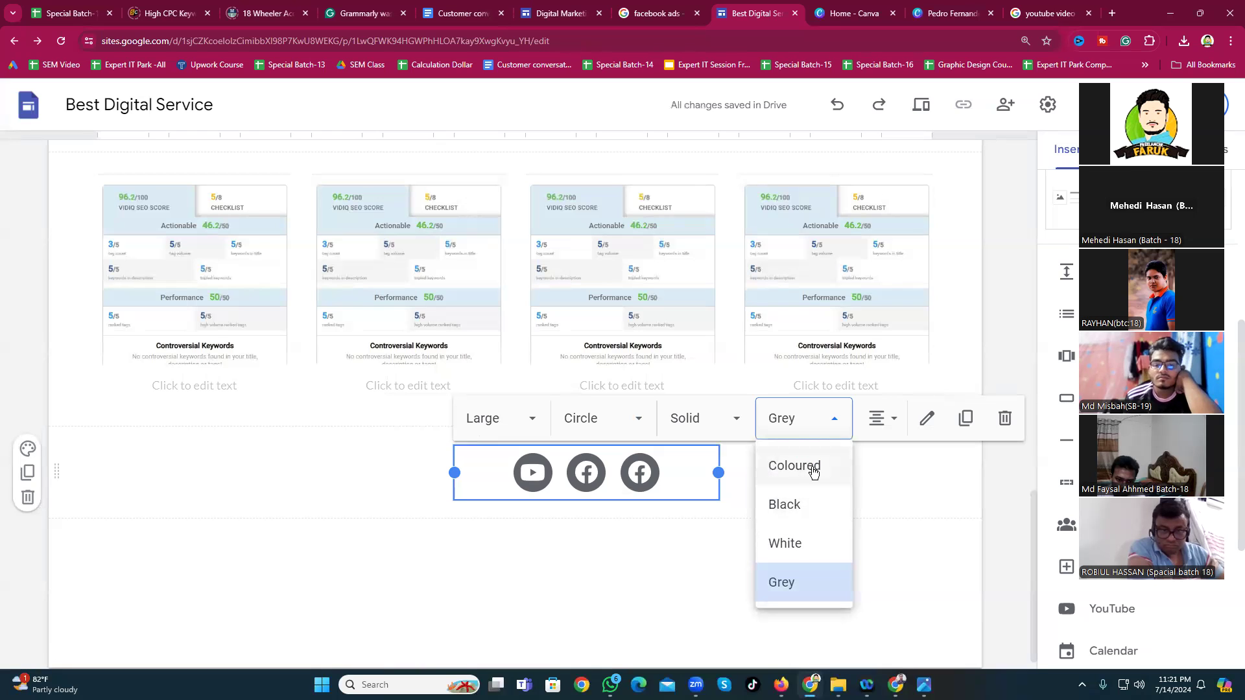
{"action": "left_click", "coordinate": [814, 473]}
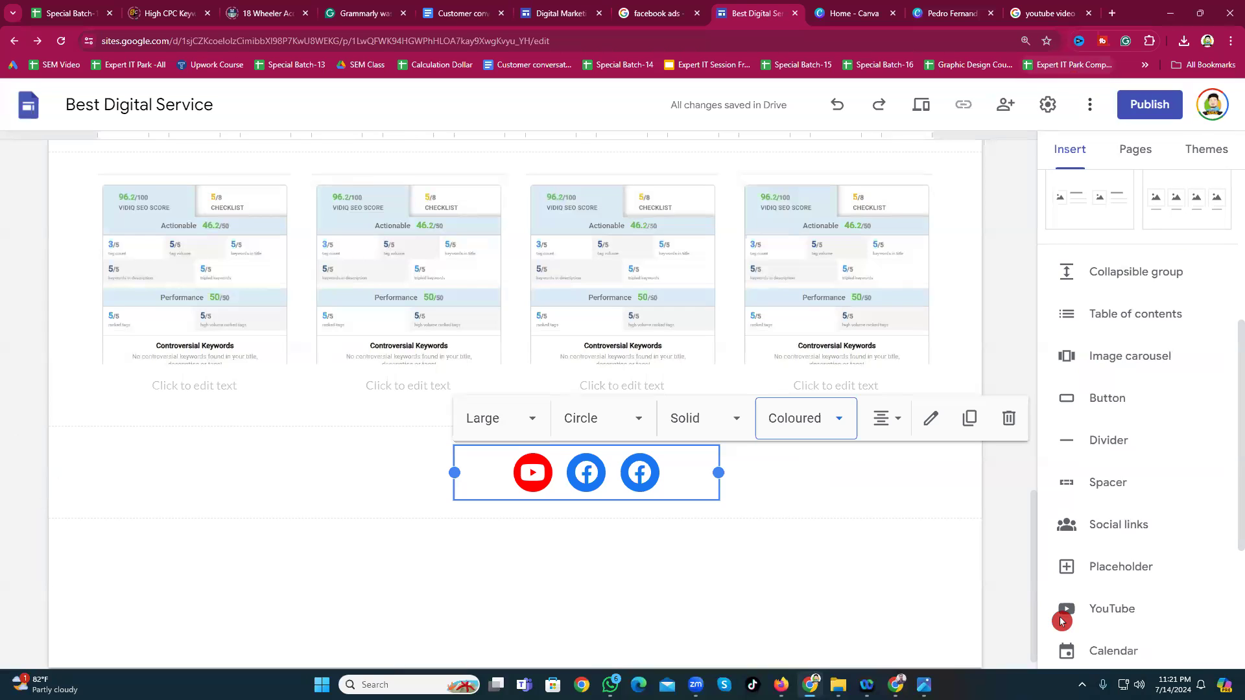
{"action": "left_click", "coordinate": [524, 524]}
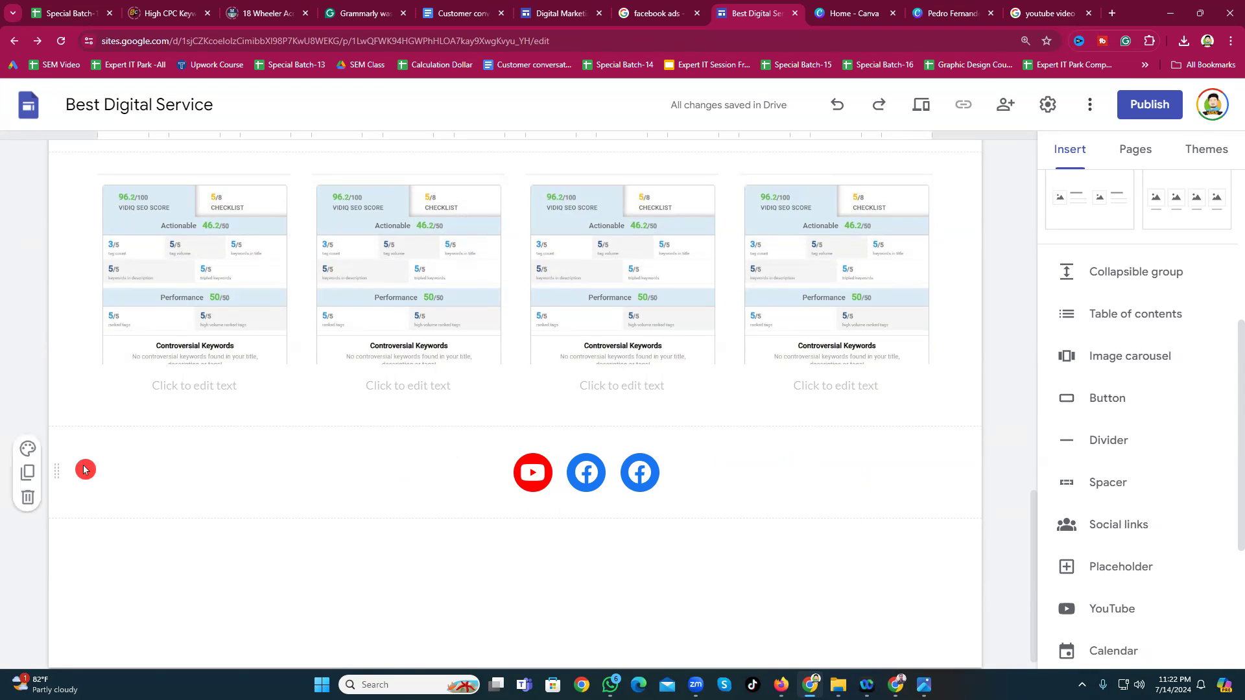
{"action": "left_click", "coordinate": [27, 451]}
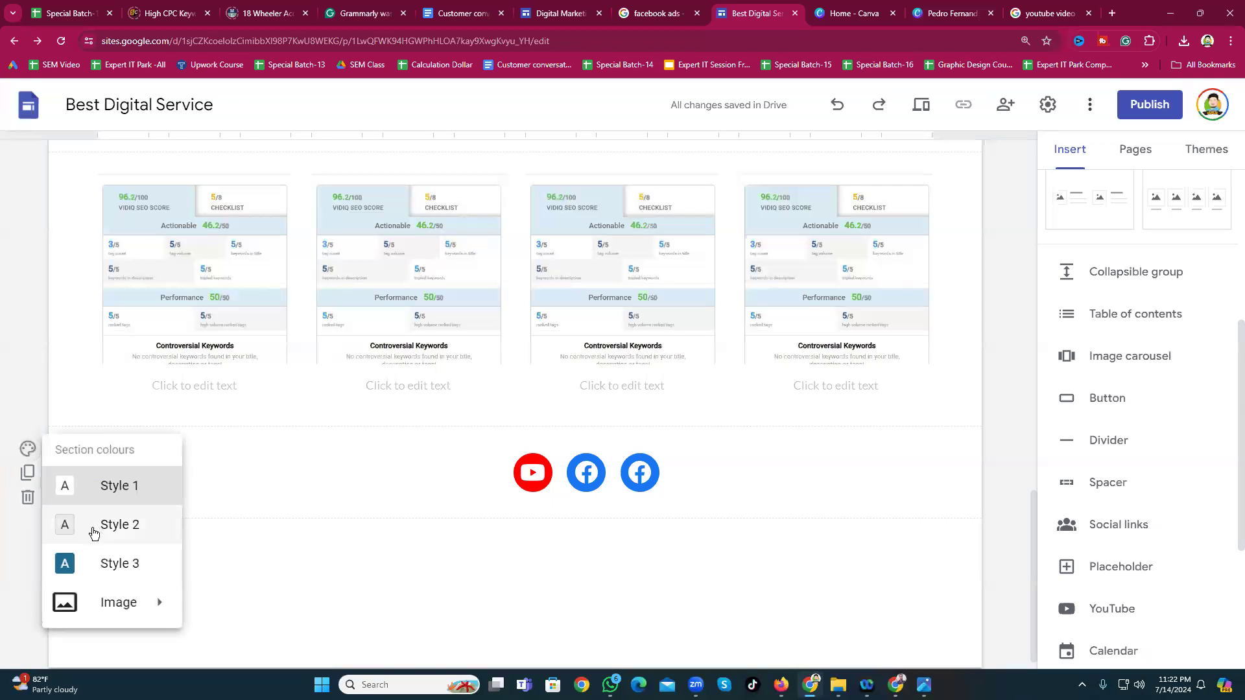
{"action": "left_click", "coordinate": [99, 563]}
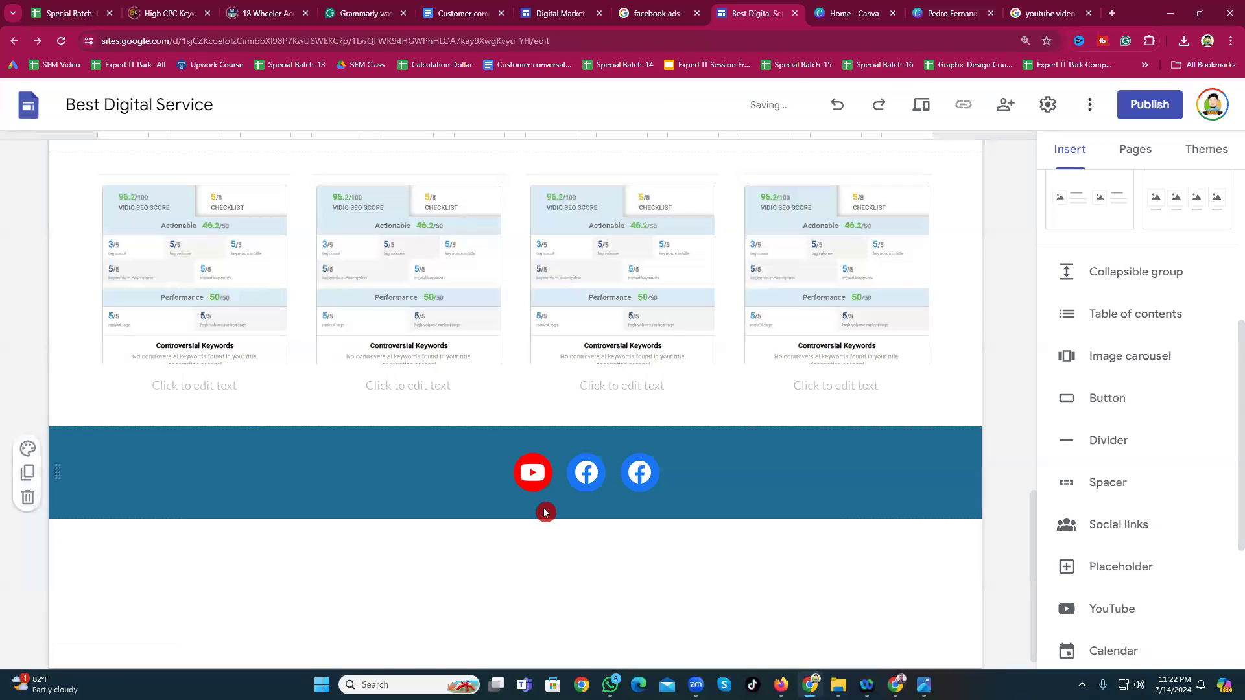
{"action": "left_click_drag", "start_coordinate": [692, 485], "coordinate": [455, 458]}
{"action": "left_click_drag", "start_coordinate": [543, 470], "coordinate": [594, 487]}
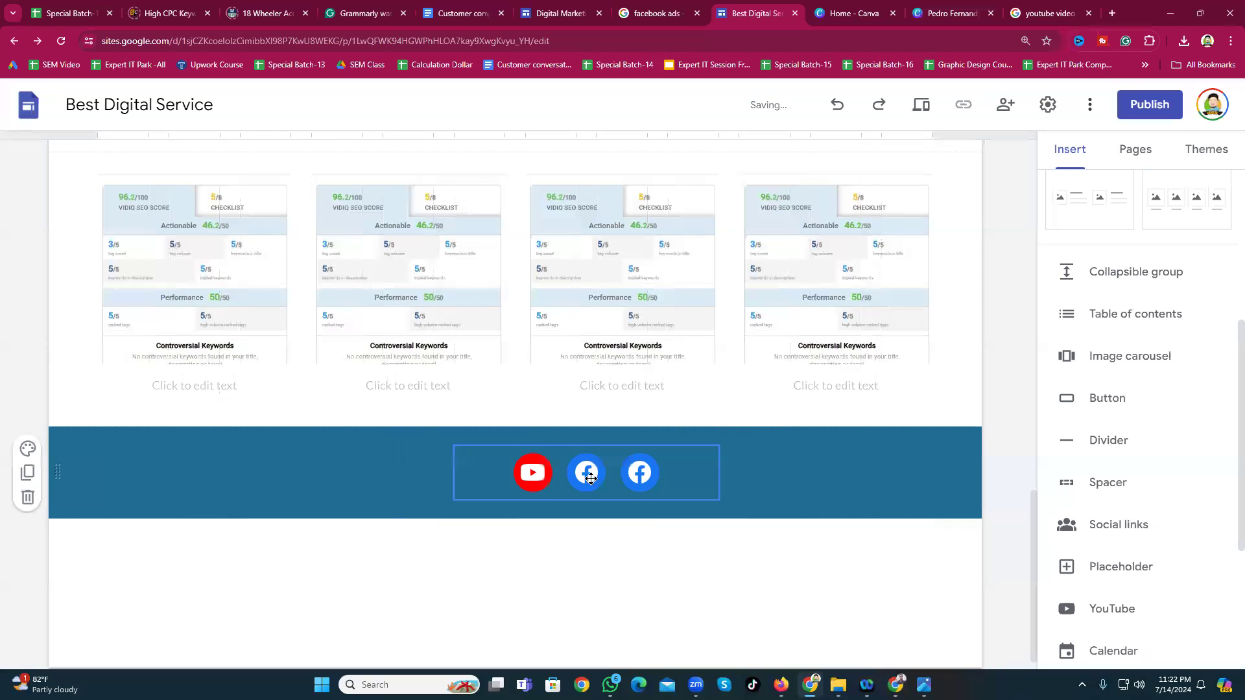
{"action": "left_click", "coordinate": [27, 449]}
{"action": "left_click", "coordinate": [97, 485]}
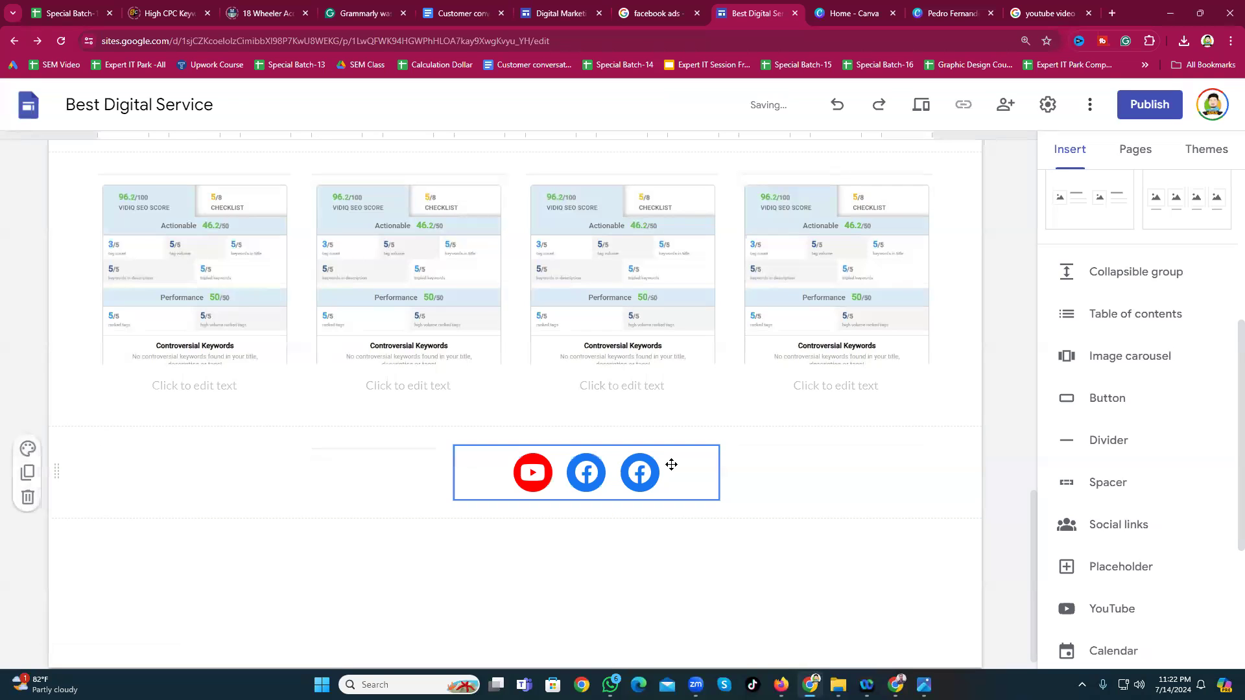
{"action": "left_click", "coordinate": [409, 461]}
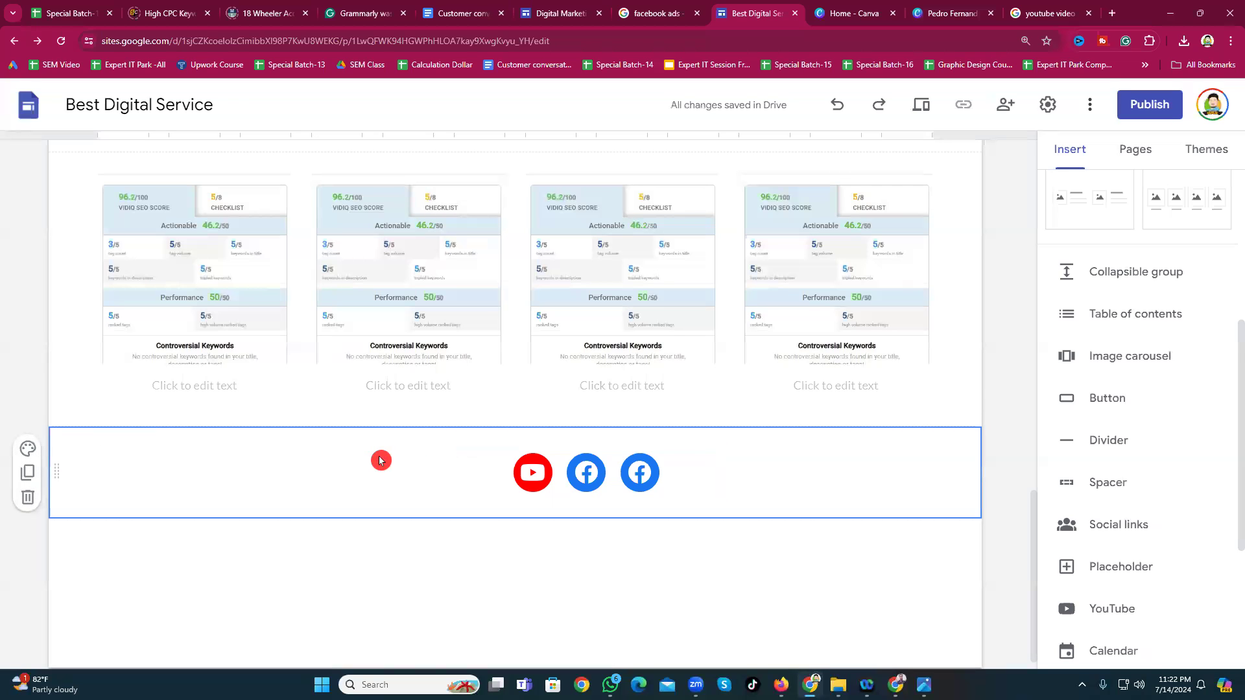
{"action": "left_click", "coordinate": [609, 450]}
{"action": "left_click", "coordinate": [797, 547]}
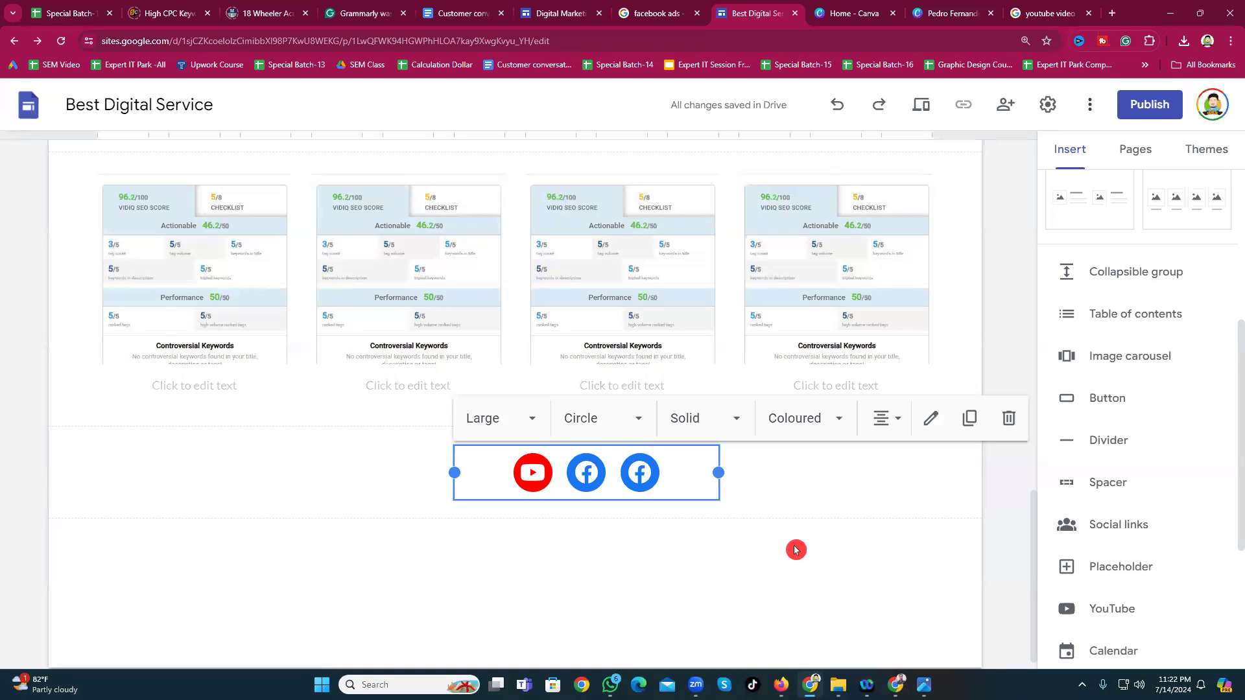
{"action": "left_click", "coordinate": [639, 436]}
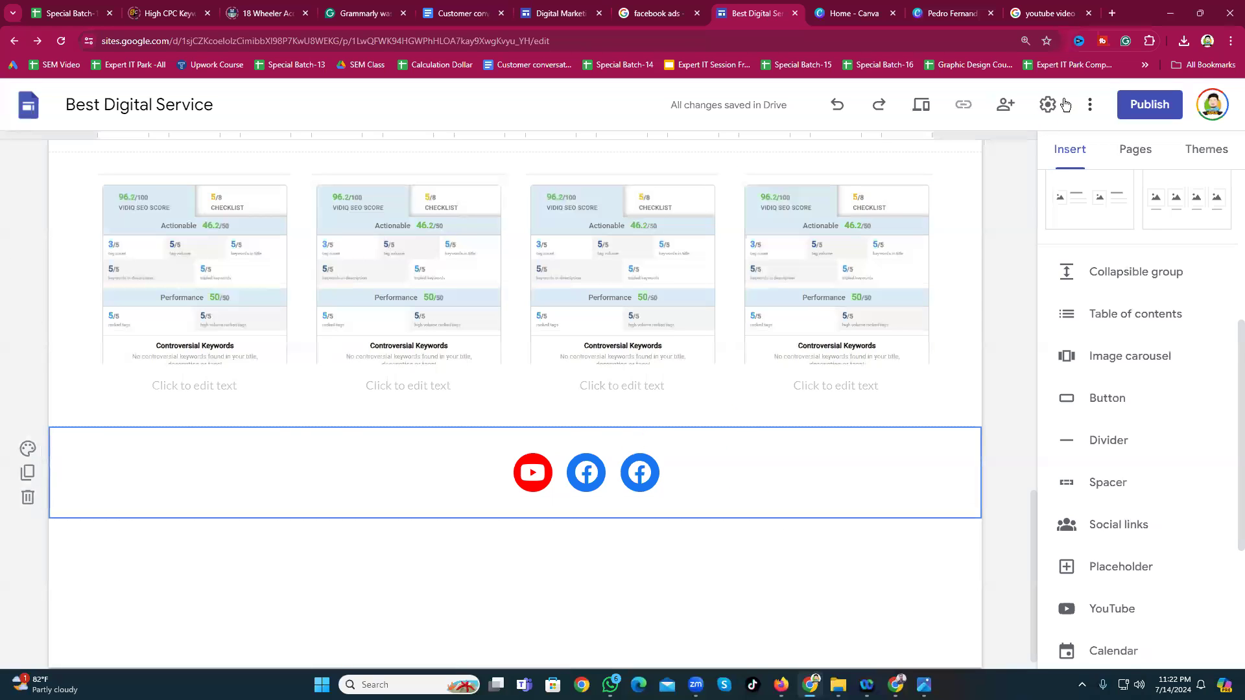
{"action": "scroll", "coordinate": [1104, 267], "scroll_direction": "up", "scroll_amount": 5}
Step: Add a text box and move its section above the social icons
{"action": "left_click", "coordinate": [1088, 208]}
{"action": "left_click", "coordinate": [278, 536]}
{"action": "left_click", "coordinate": [199, 487]}
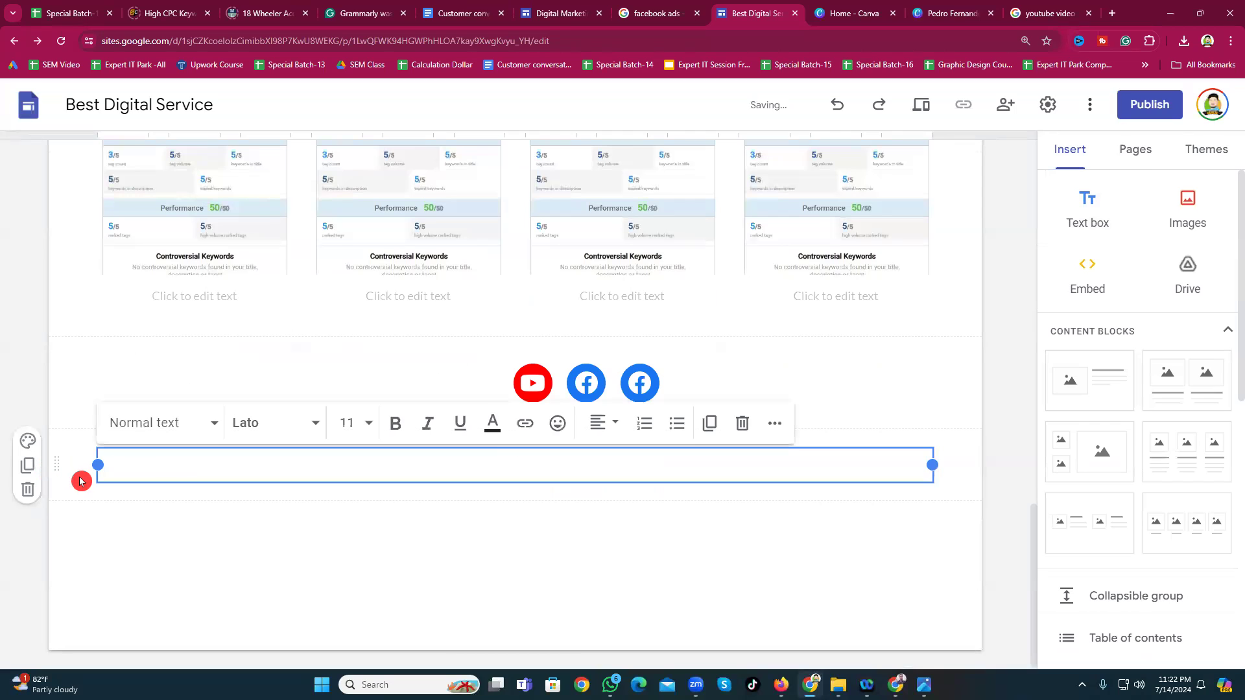
{"action": "left_click", "coordinate": [72, 472]}
{"action": "left_click_drag", "start_coordinate": [56, 463], "coordinate": [77, 376]}
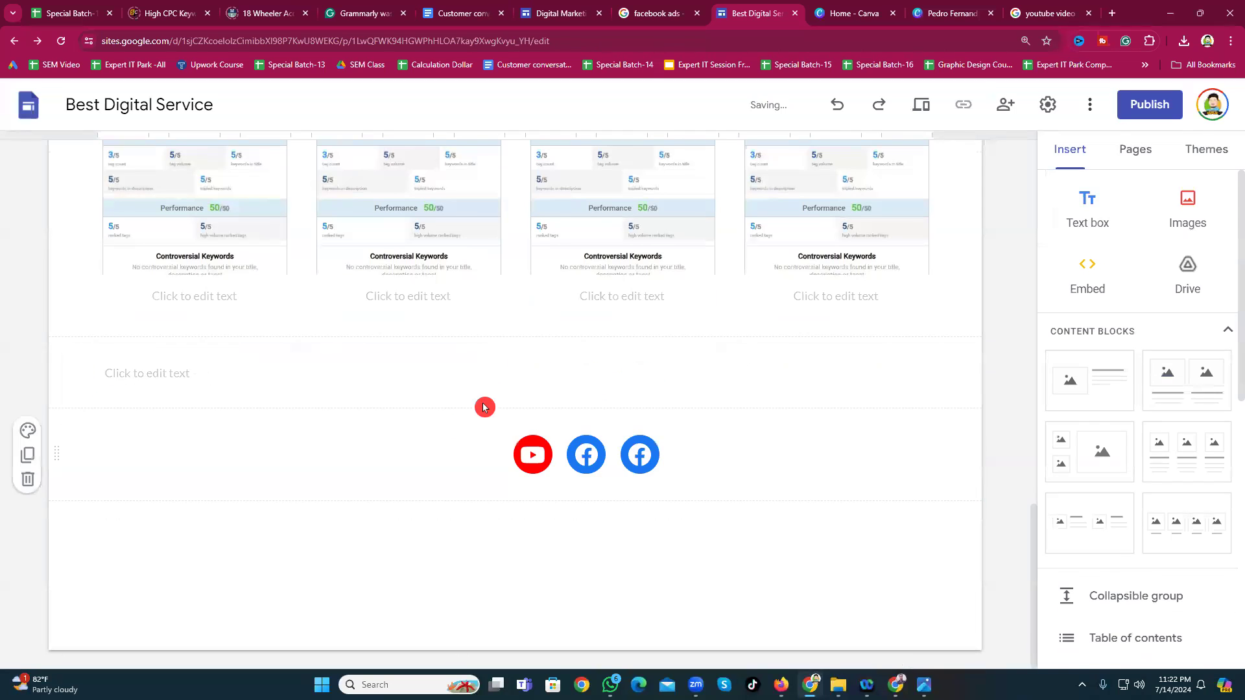
{"action": "left_click", "coordinate": [516, 387]}
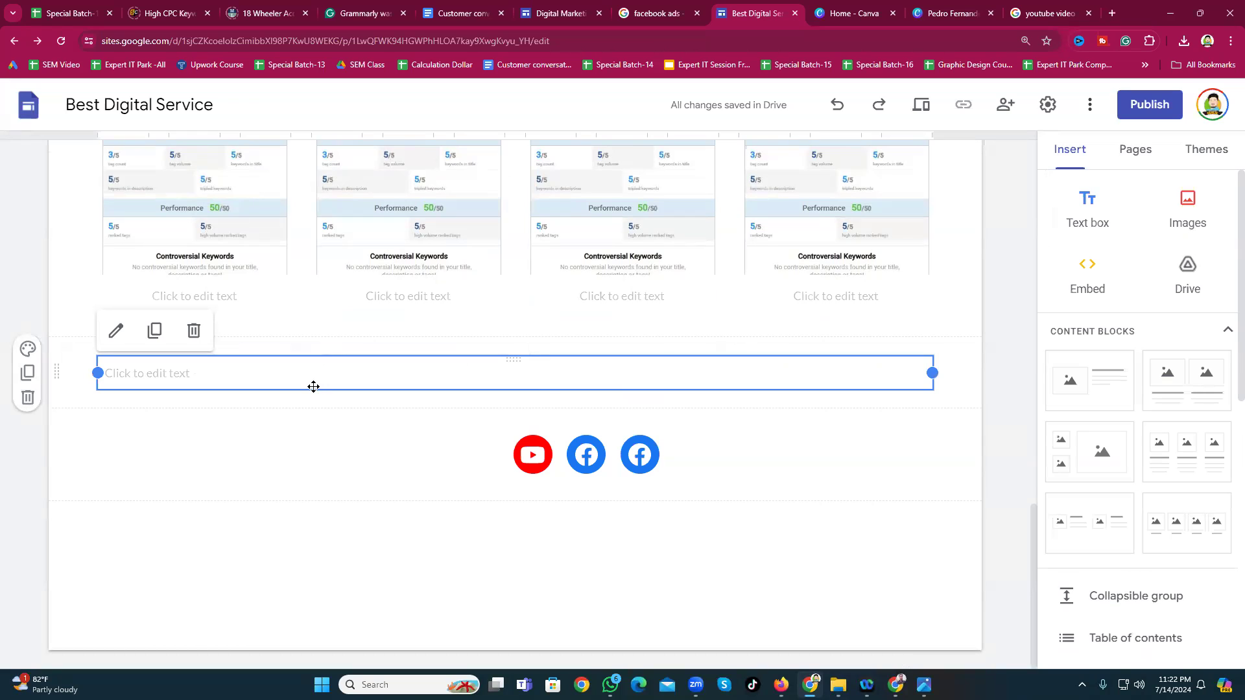
Step: Start writing 'Visit Our Social Media Platform' in the text box
{"action": "left_click", "coordinate": [137, 373]}
{"action": "type", "text": "Visit Our Sou"}
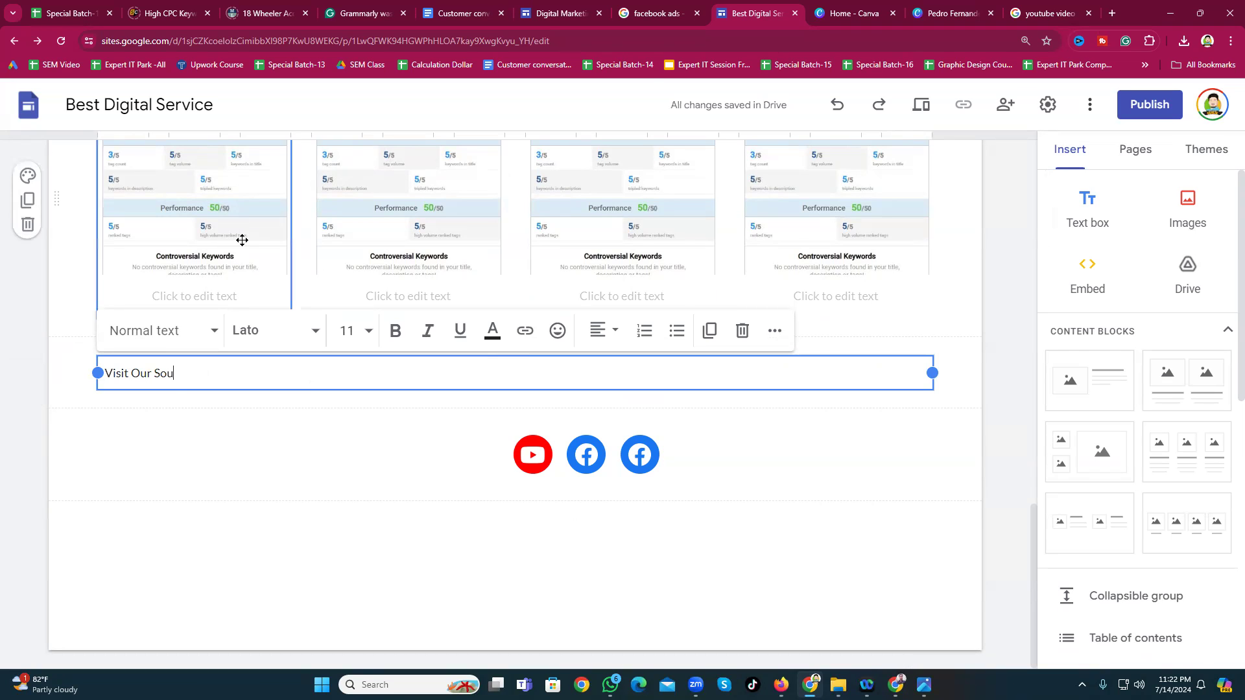
{"action": "key", "text": "BackSpace"}
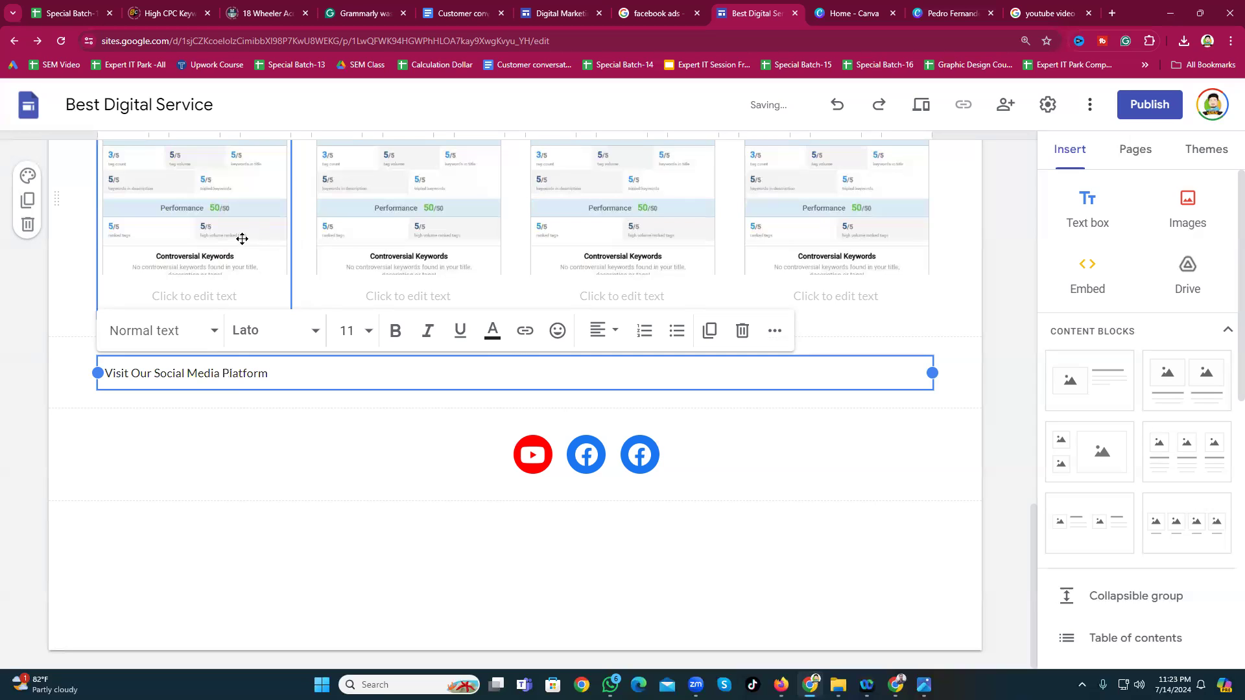
Step: Centre the heading, set its font size to 24 and make it bold
{"action": "left_click", "coordinate": [604, 330]}
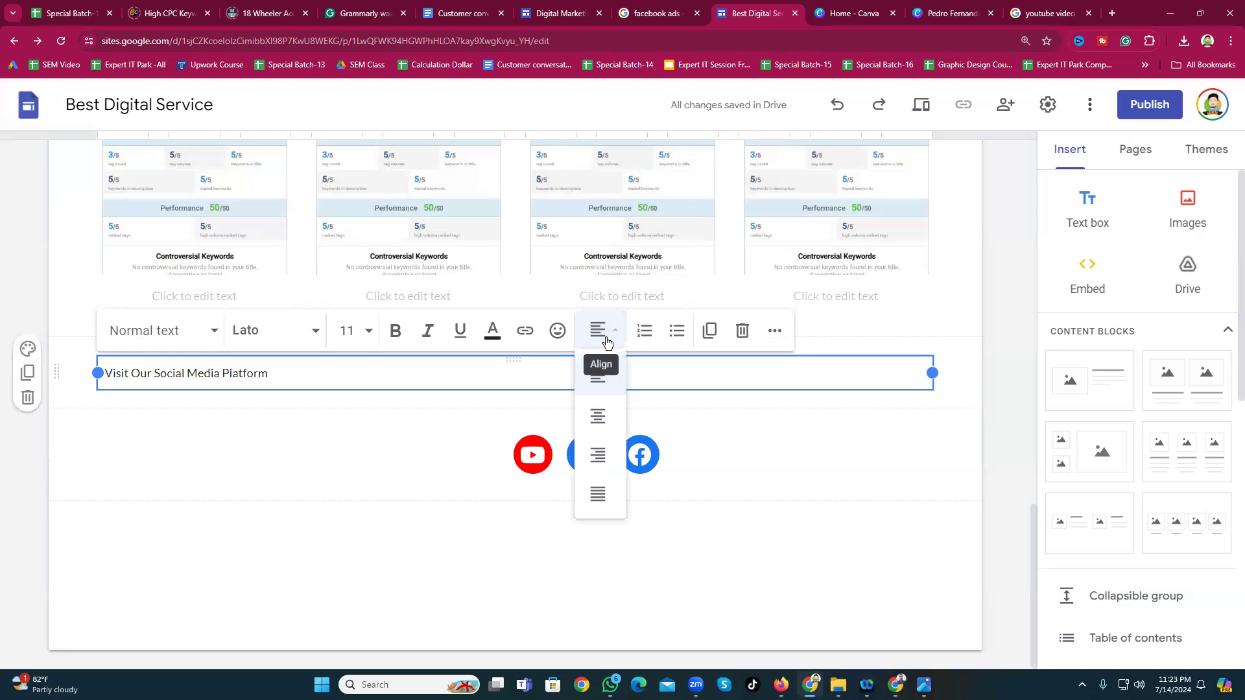
{"action": "left_click", "coordinate": [609, 415]}
{"action": "left_click", "coordinate": [369, 335]}
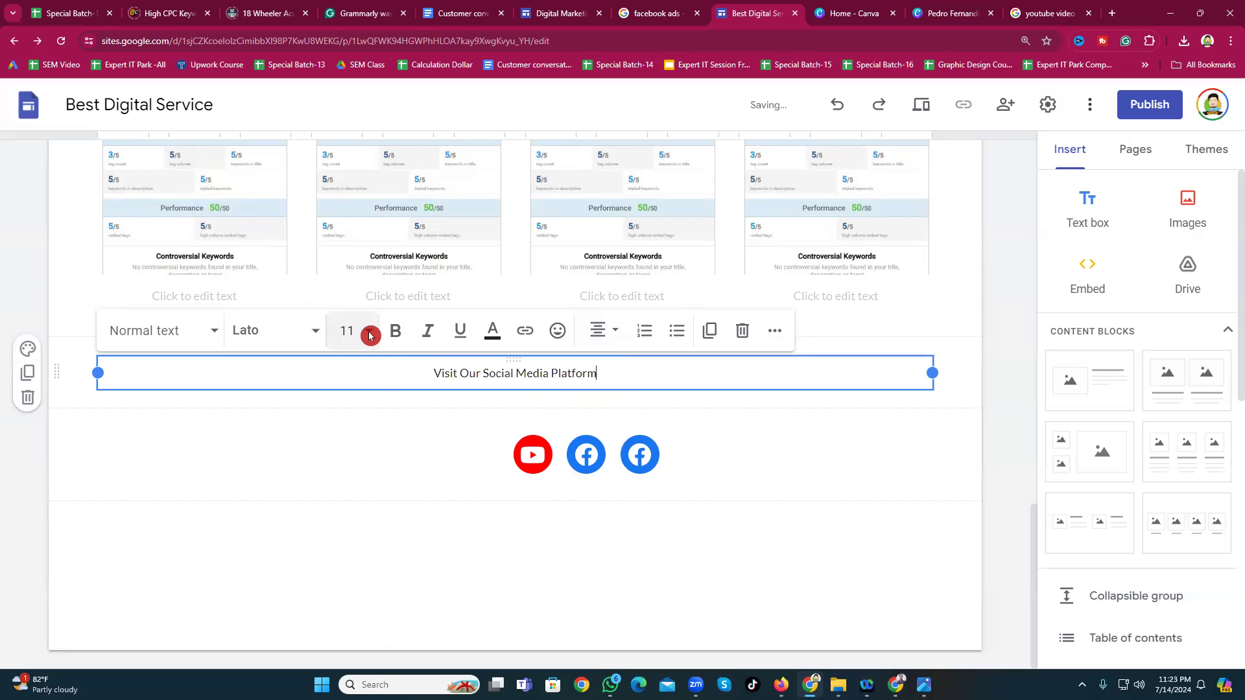
{"action": "left_click", "coordinate": [345, 608]}
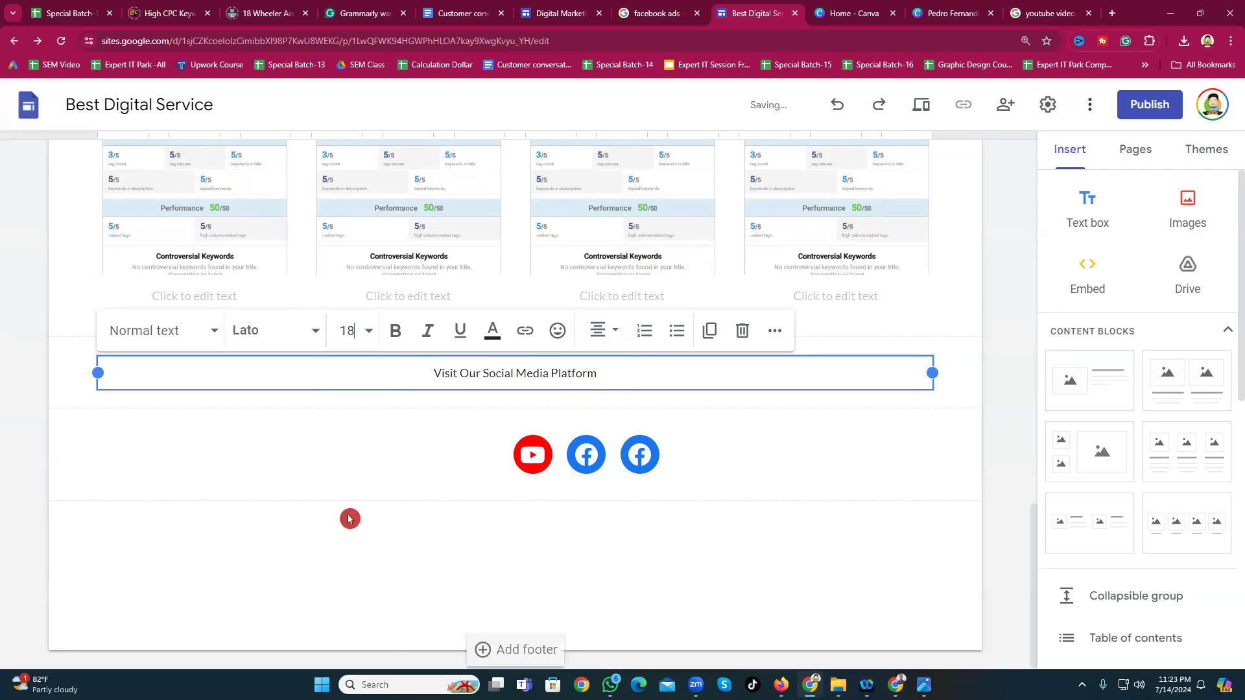
{"action": "triple_click", "coordinate": [496, 373]}
{"action": "left_click", "coordinate": [350, 329]}
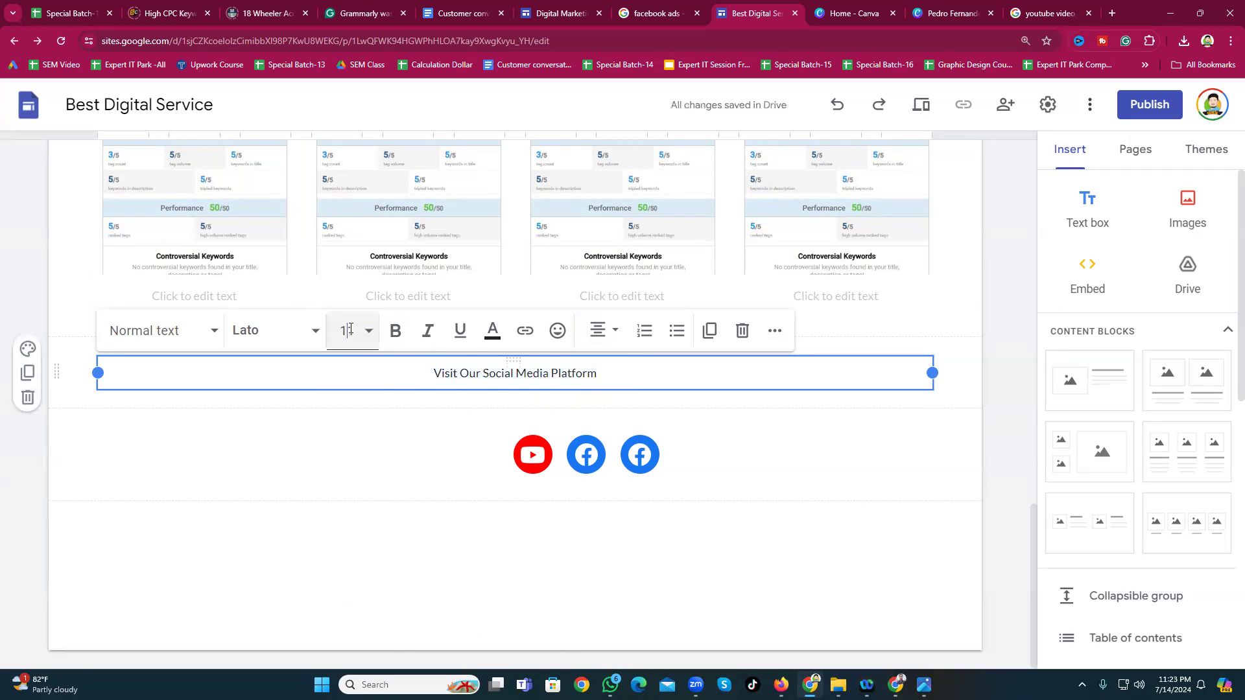
{"action": "scroll", "coordinate": [344, 570], "scroll_direction": "down", "scroll_amount": 2}
{"action": "left_click", "coordinate": [349, 586]}
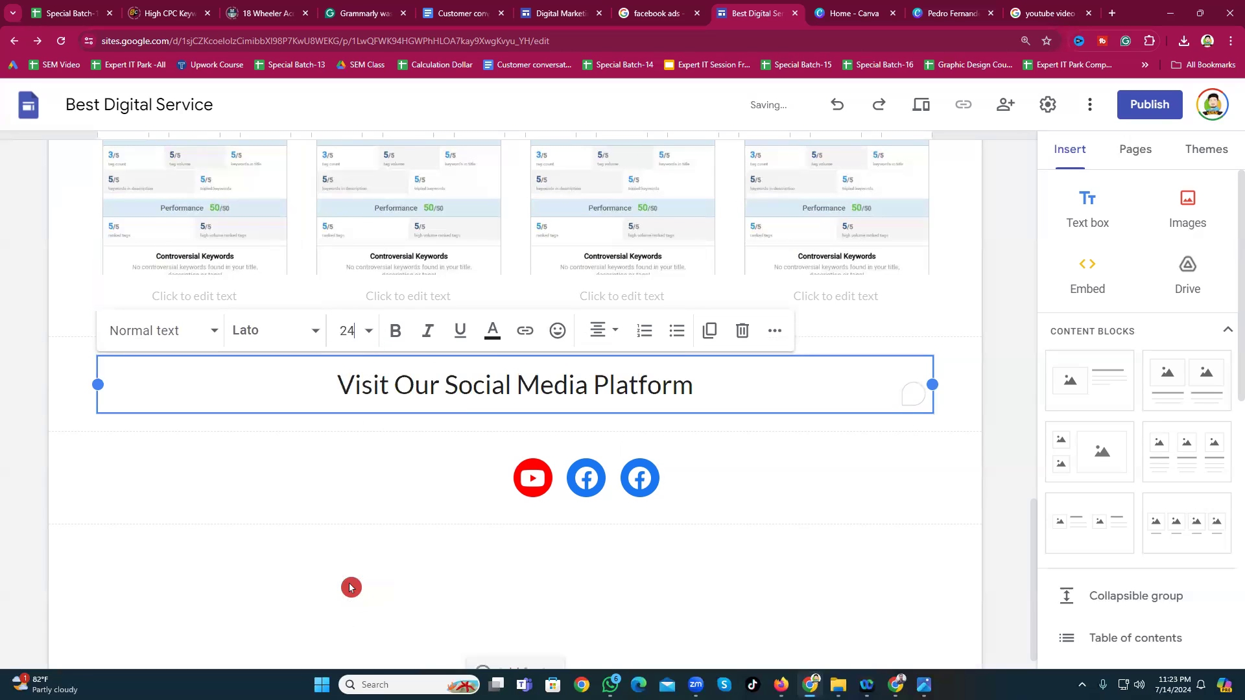
{"action": "left_click", "coordinate": [397, 331]}
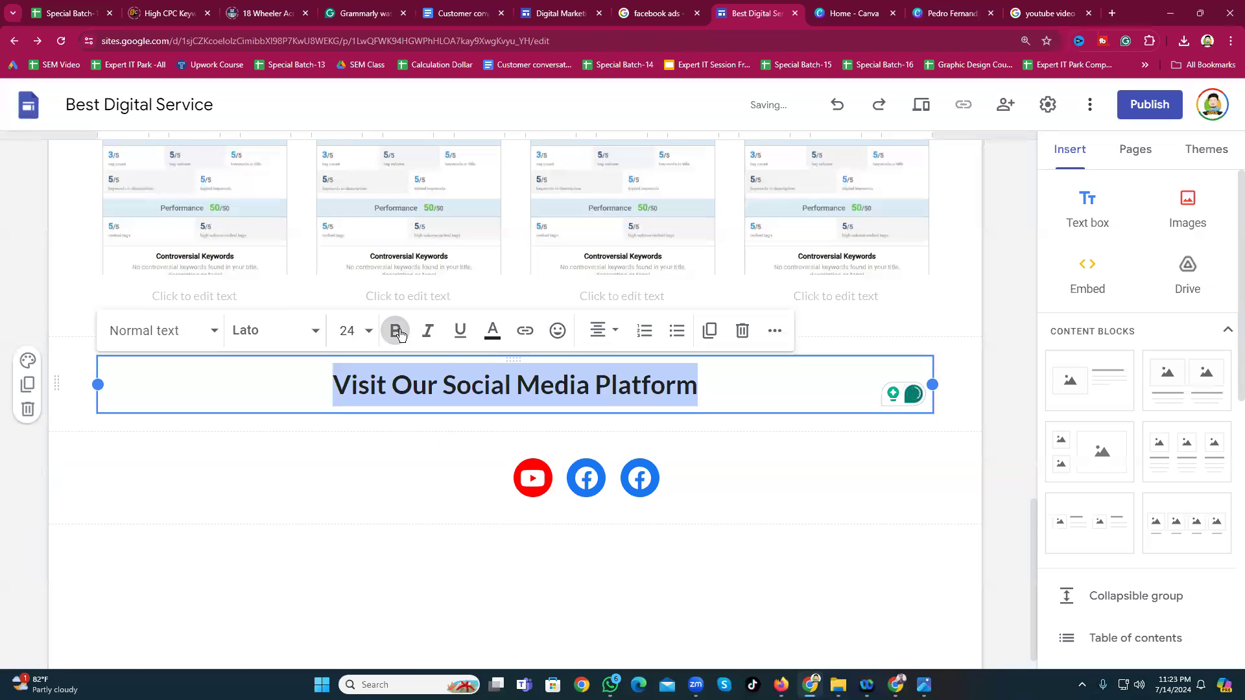
Step: Colour the heading red, then give its section the dark blue Style 3 colour
{"action": "left_click", "coordinate": [493, 331]}
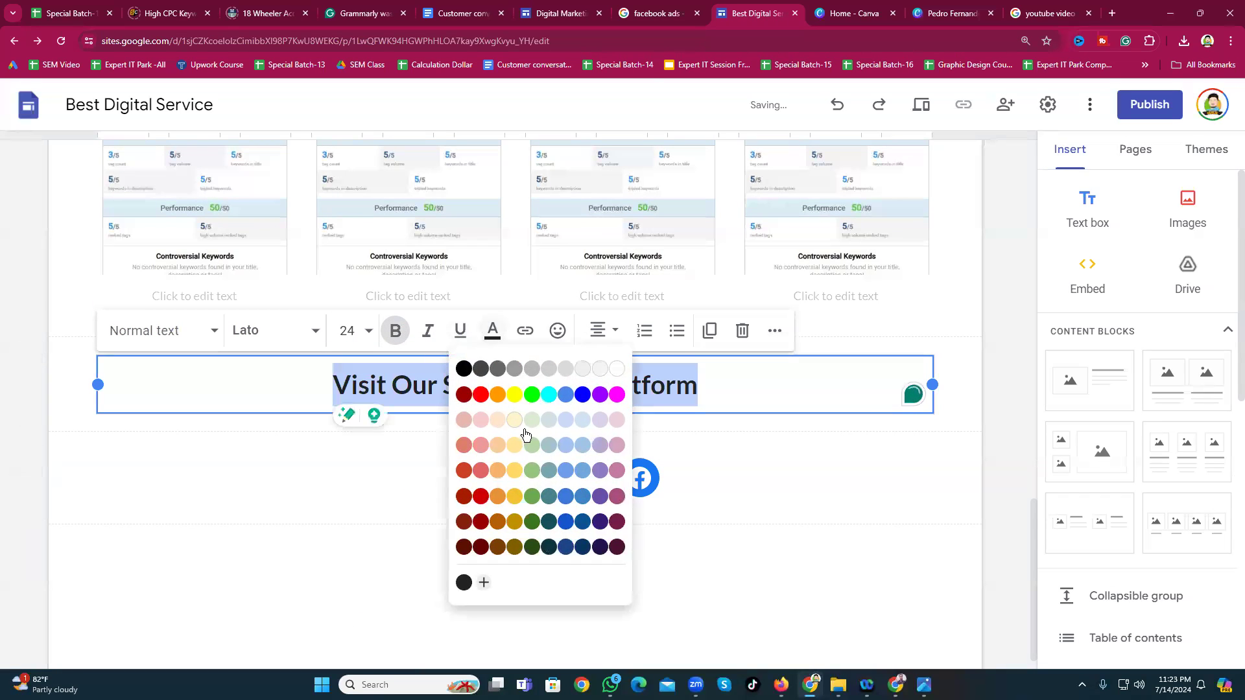
{"action": "left_click", "coordinate": [481, 394]}
{"action": "left_click", "coordinate": [300, 556]}
{"action": "left_click", "coordinate": [578, 386]}
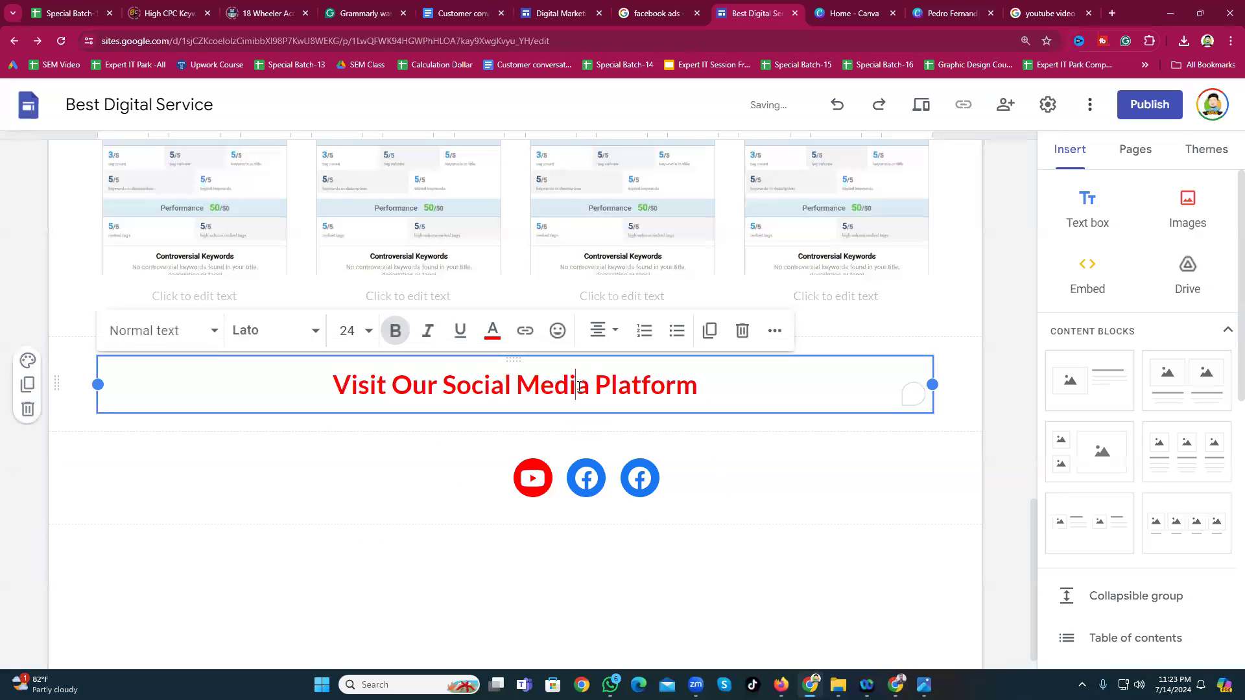
{"action": "left_click", "coordinate": [29, 363]}
{"action": "left_click", "coordinate": [102, 477]}
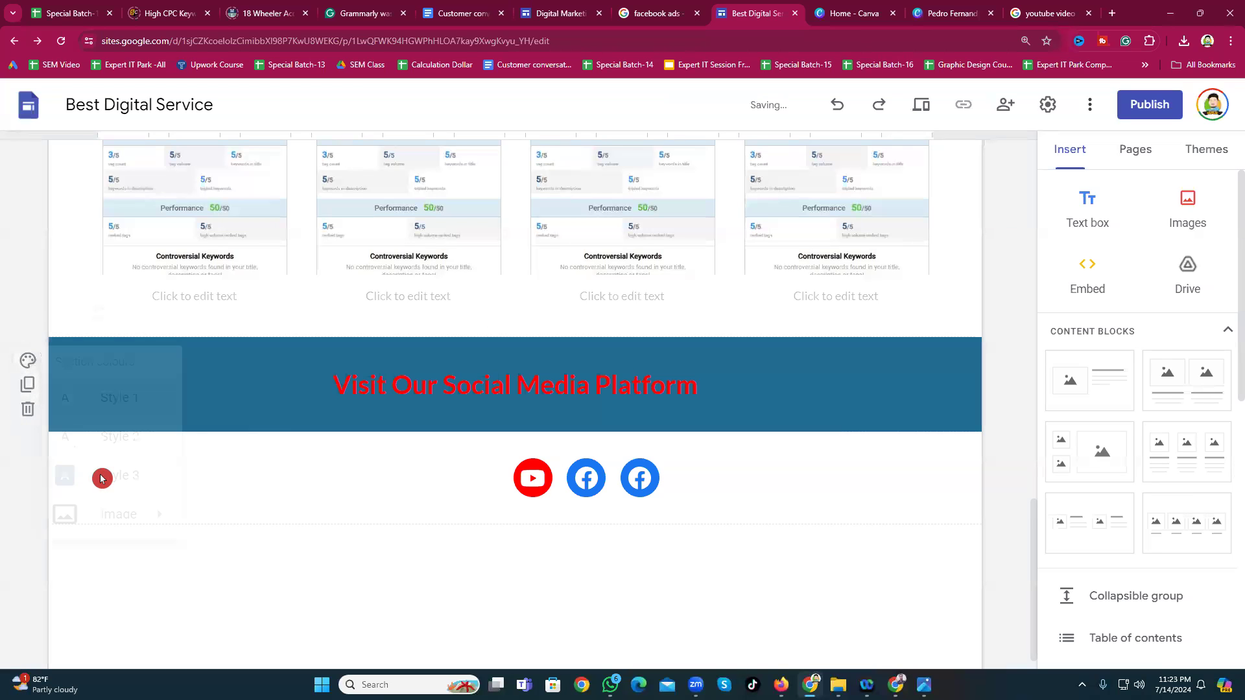
Step: Turn the heading text white
{"action": "triple_click", "coordinate": [409, 383]}
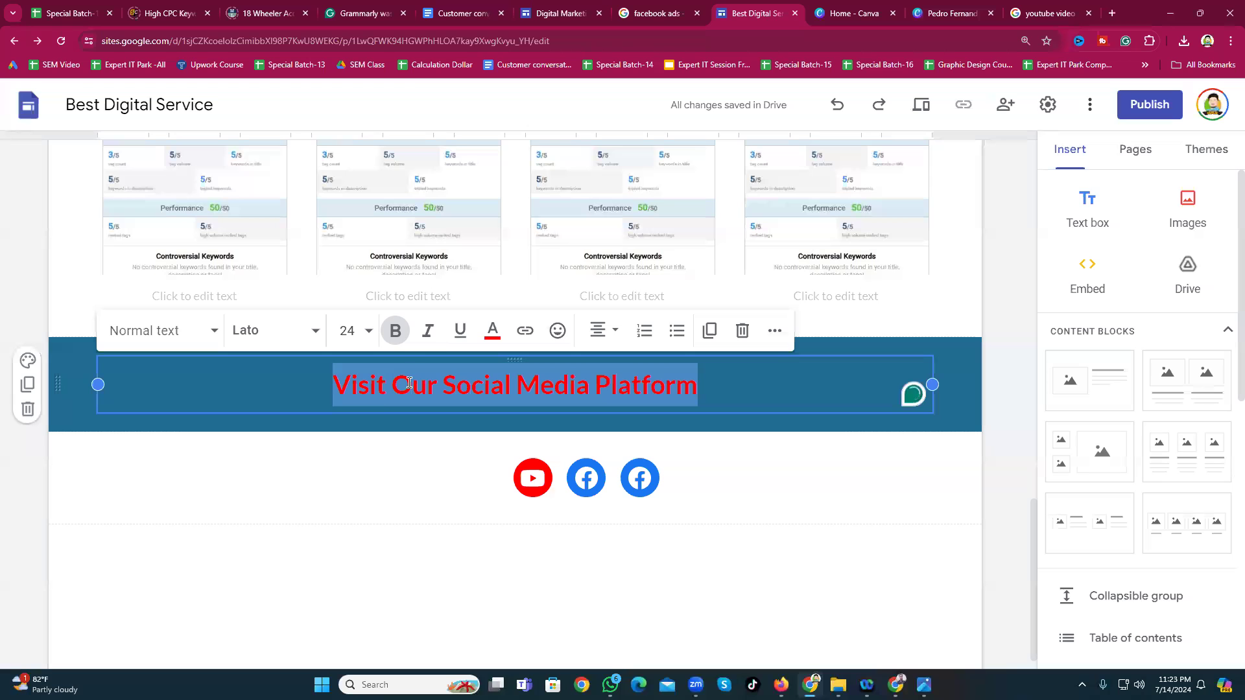
{"action": "left_click", "coordinate": [493, 331]}
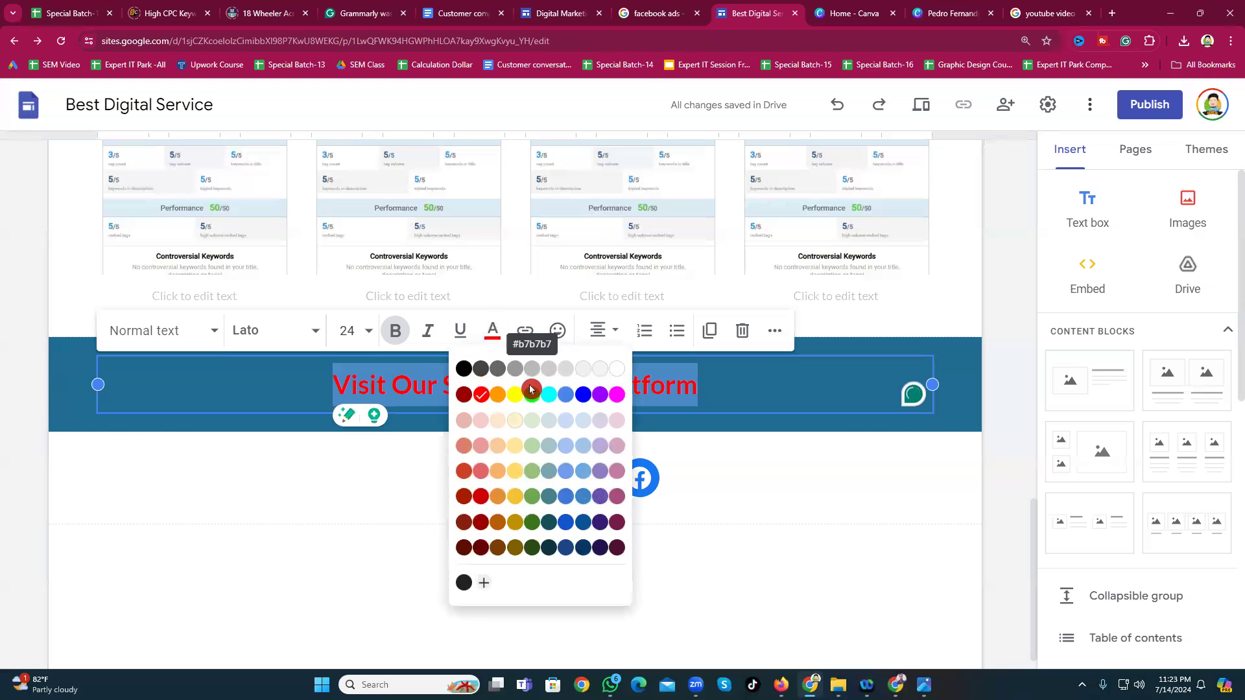
{"action": "left_click", "coordinate": [618, 371]}
{"action": "left_click", "coordinate": [364, 528]}
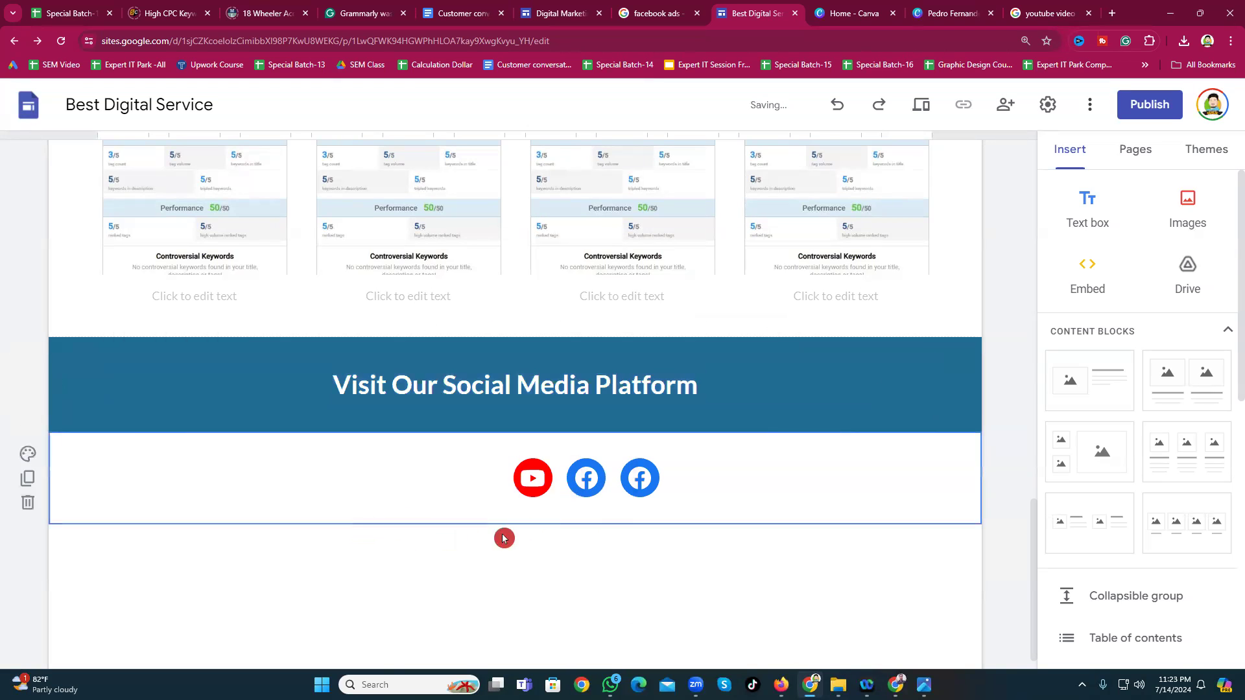
{"action": "left_click", "coordinate": [445, 389]}
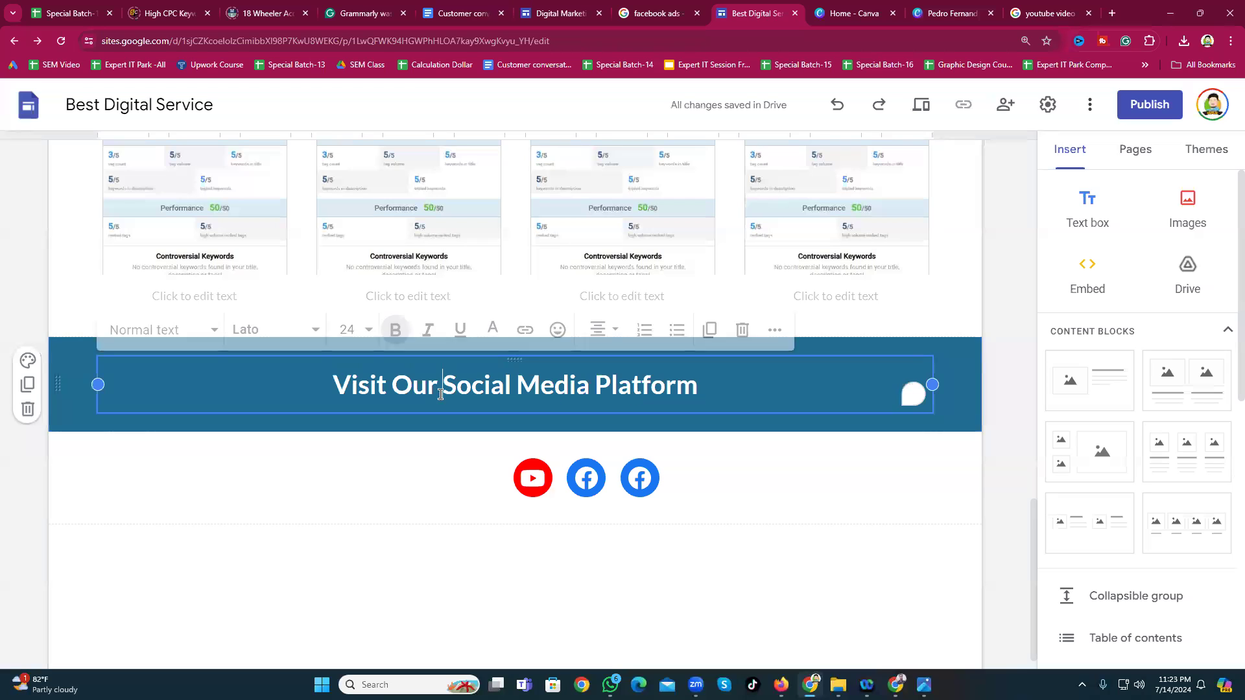
Step: Re-centre the social icons beneath the heading
{"action": "left_click", "coordinate": [461, 472]}
{"action": "left_click", "coordinate": [347, 534]}
{"action": "mouse_move", "coordinate": [457, 476]}
{"action": "left_mouse_down"}
{"action": "mouse_move", "coordinate": [420, 469]}
{"action": "mouse_move", "coordinate": [495, 466]}
{"action": "mouse_move", "coordinate": [452, 454]}
{"action": "left_mouse_up"}
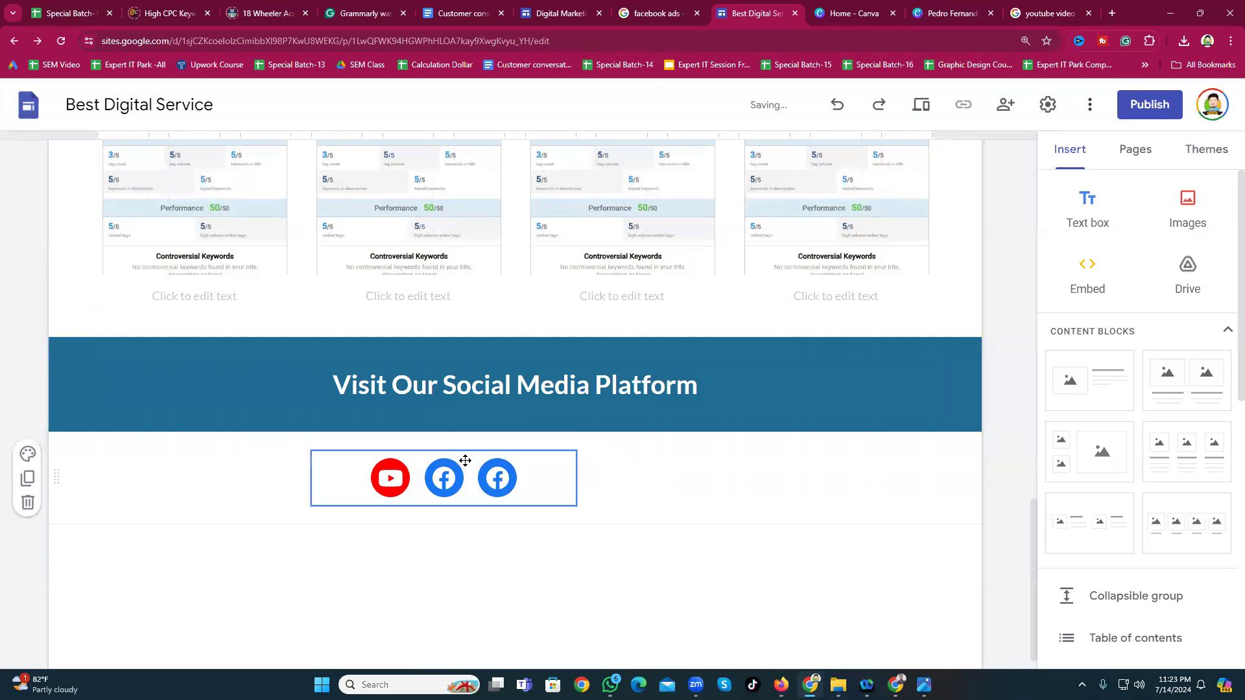
{"action": "left_click_drag", "start_coordinate": [551, 467], "coordinate": [519, 448]}
{"action": "left_click", "coordinate": [476, 580]}
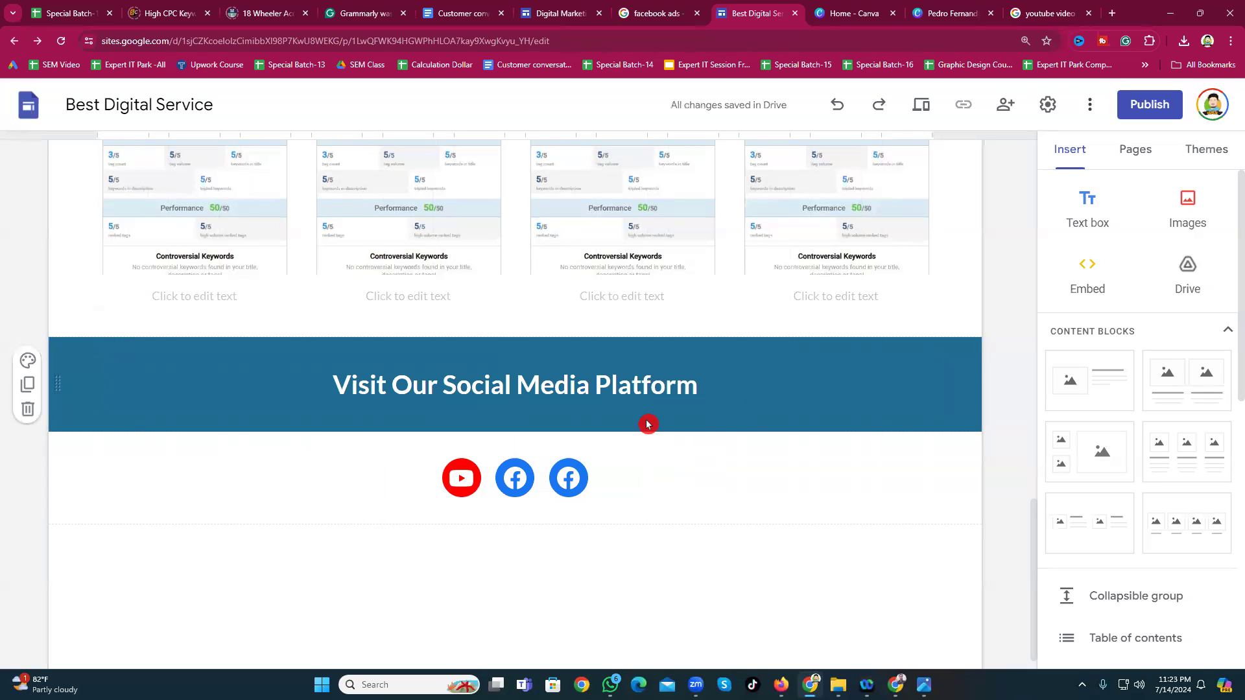
{"action": "scroll", "coordinate": [642, 422], "scroll_direction": "up", "scroll_amount": 2}
{"action": "scroll", "coordinate": [640, 424], "scroll_direction": "up", "scroll_amount": 10}
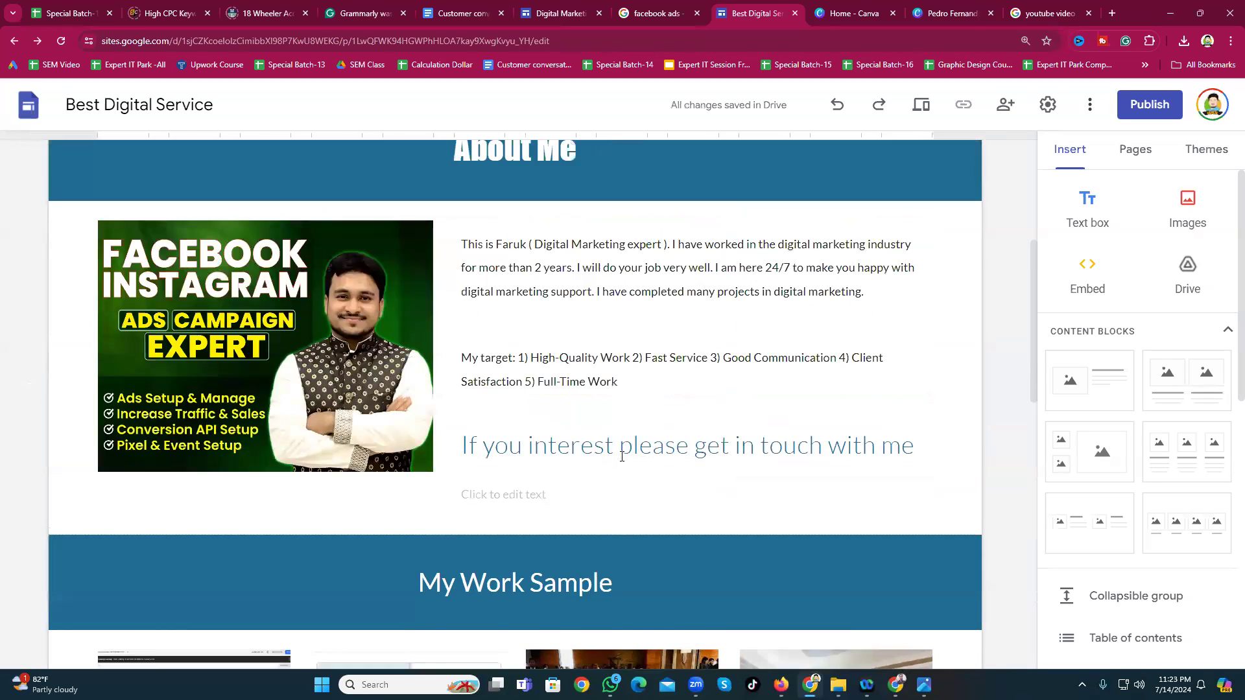
{"action": "scroll", "coordinate": [616, 540], "scroll_direction": "down", "scroll_amount": 10}
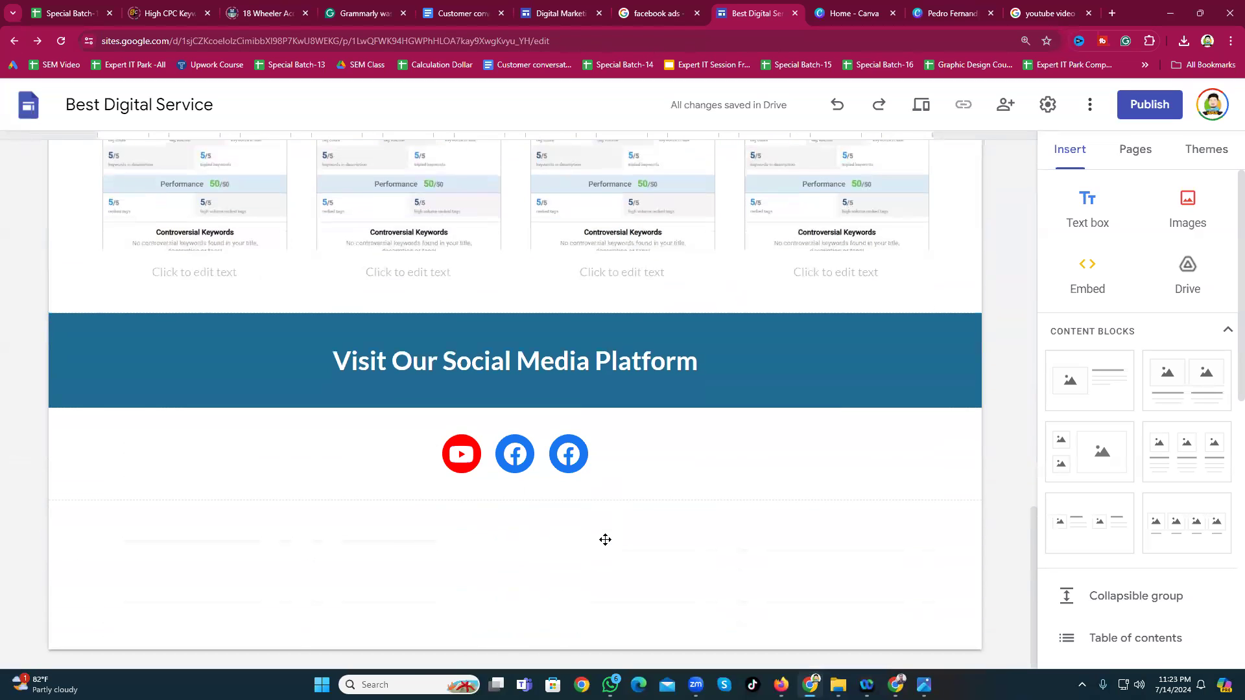
{"action": "left_click", "coordinate": [608, 545]}
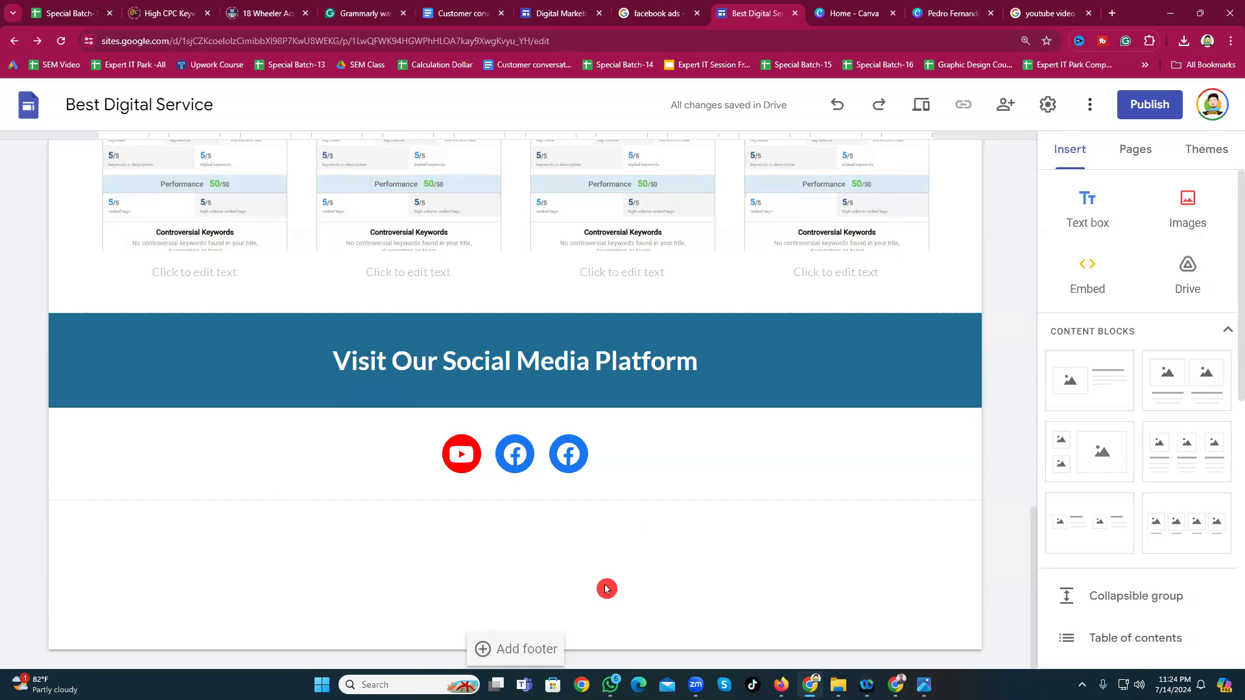
Step: Add a 'Hire Me' button linking to the Facebook address and centre it below the icons
{"action": "scroll", "coordinate": [1132, 467], "scroll_direction": "down", "scroll_amount": 3}
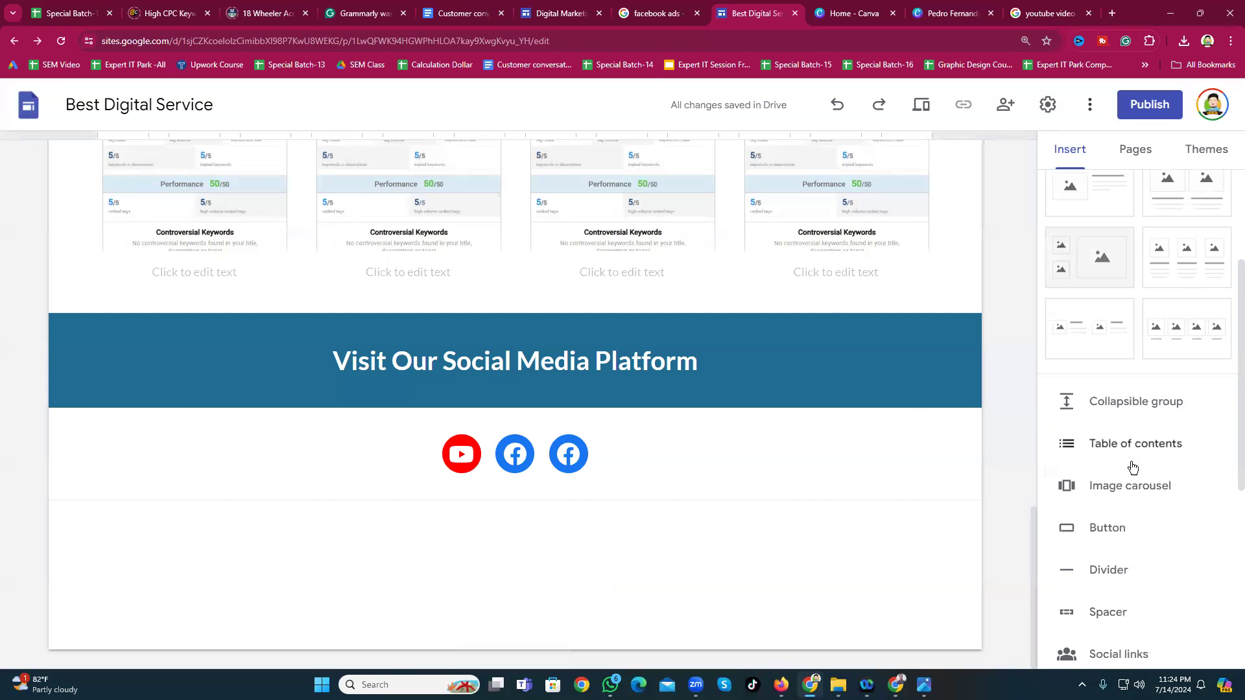
{"action": "scroll", "coordinate": [1128, 470], "scroll_direction": "down", "scroll_amount": 2}
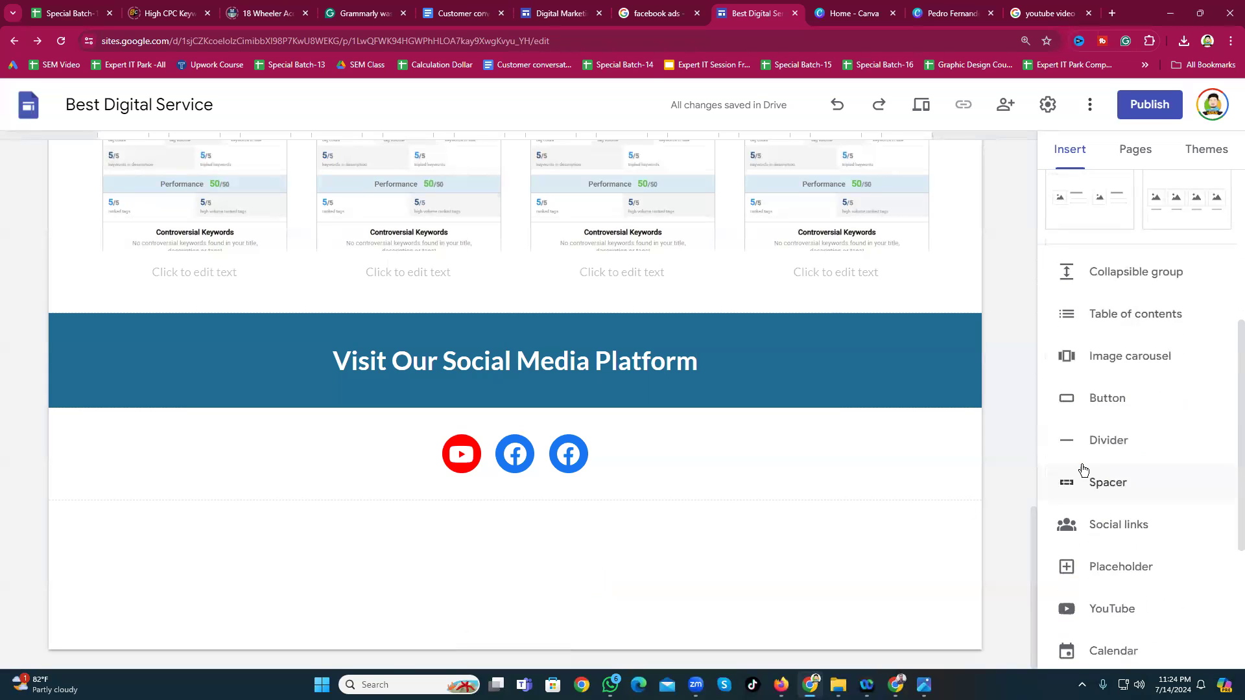
{"action": "left_click", "coordinate": [1107, 397]}
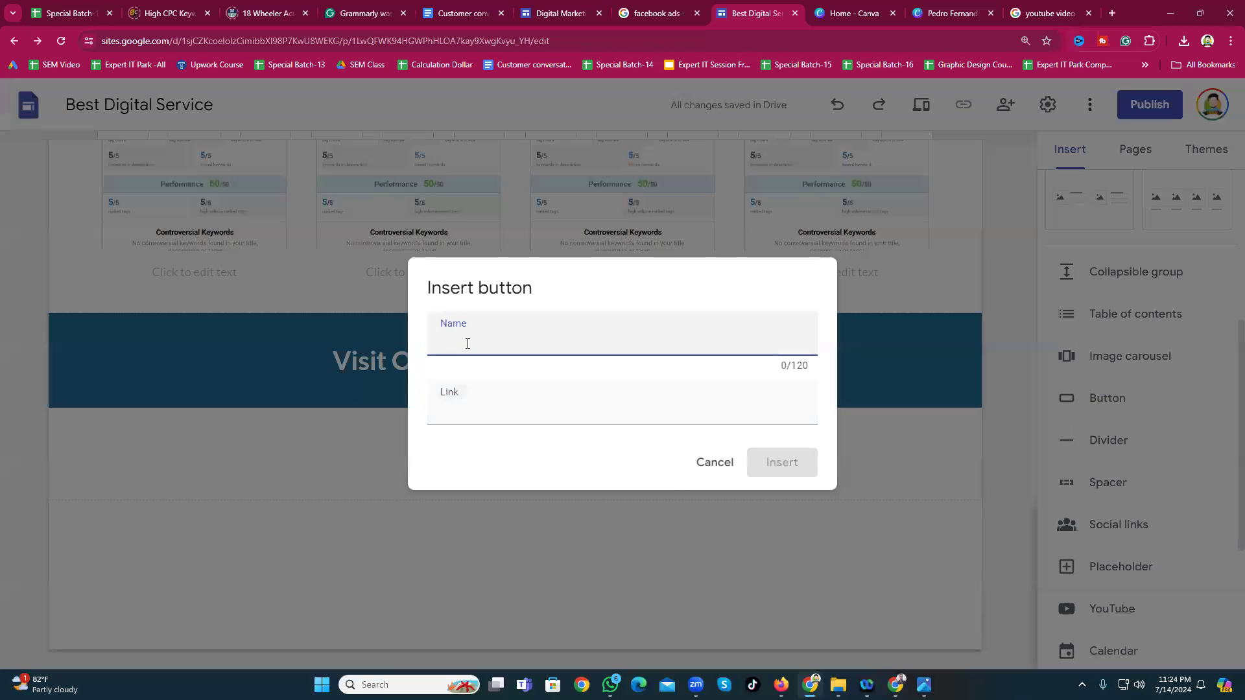
{"action": "type", "text": "Hire Me"}
{"action": "left_click", "coordinate": [484, 406]}
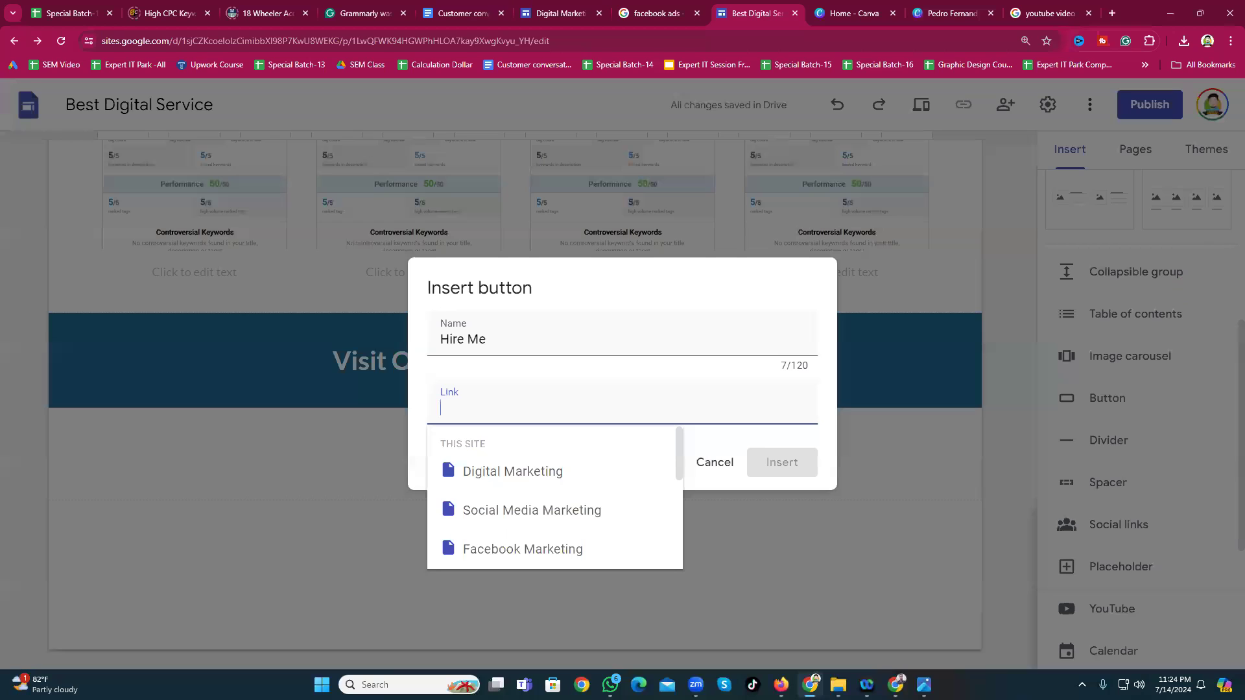
{"action": "key", "text": "alt+Tab"}
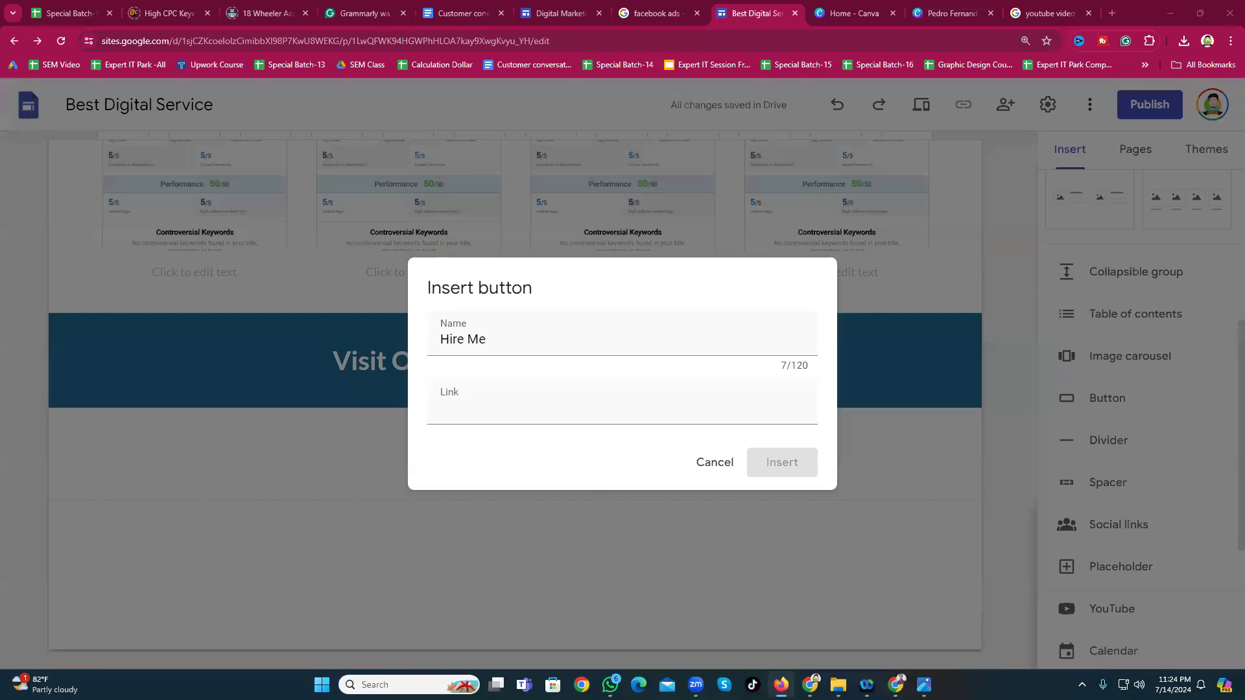
{"action": "left_click", "coordinate": [491, 397]}
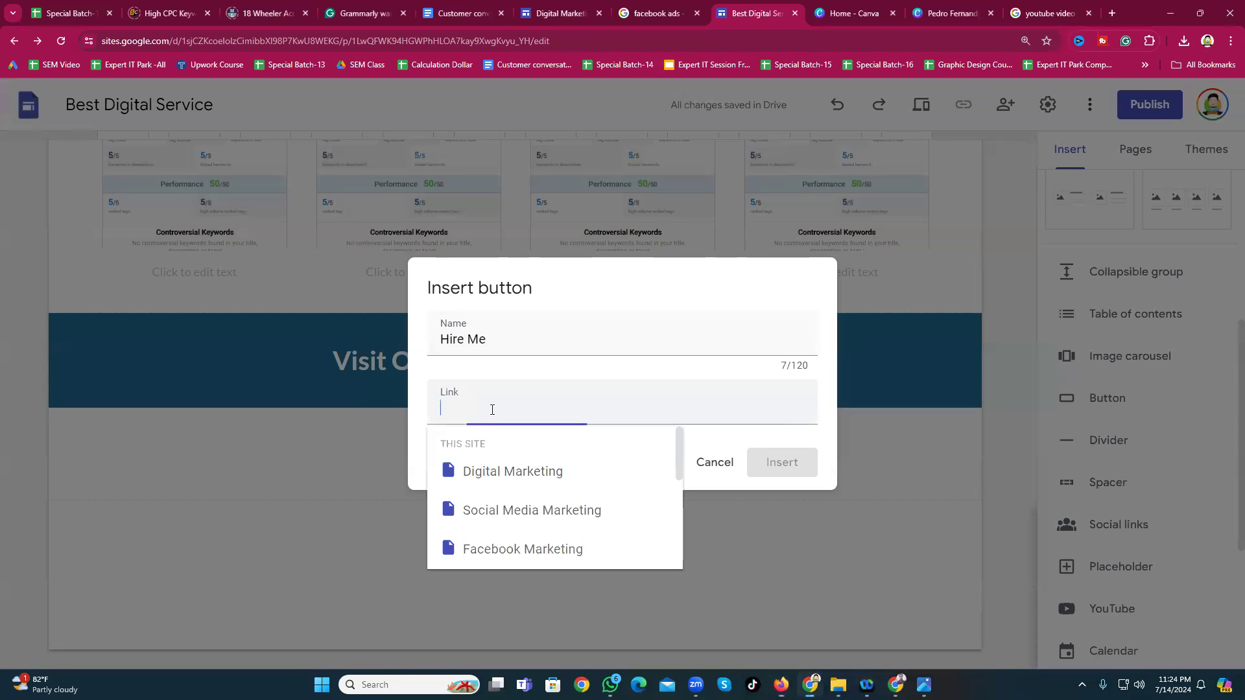
{"action": "type", "text": "https://www.facebook.com/Freelancerfaruk2020/"}
{"action": "left_click", "coordinate": [797, 466]}
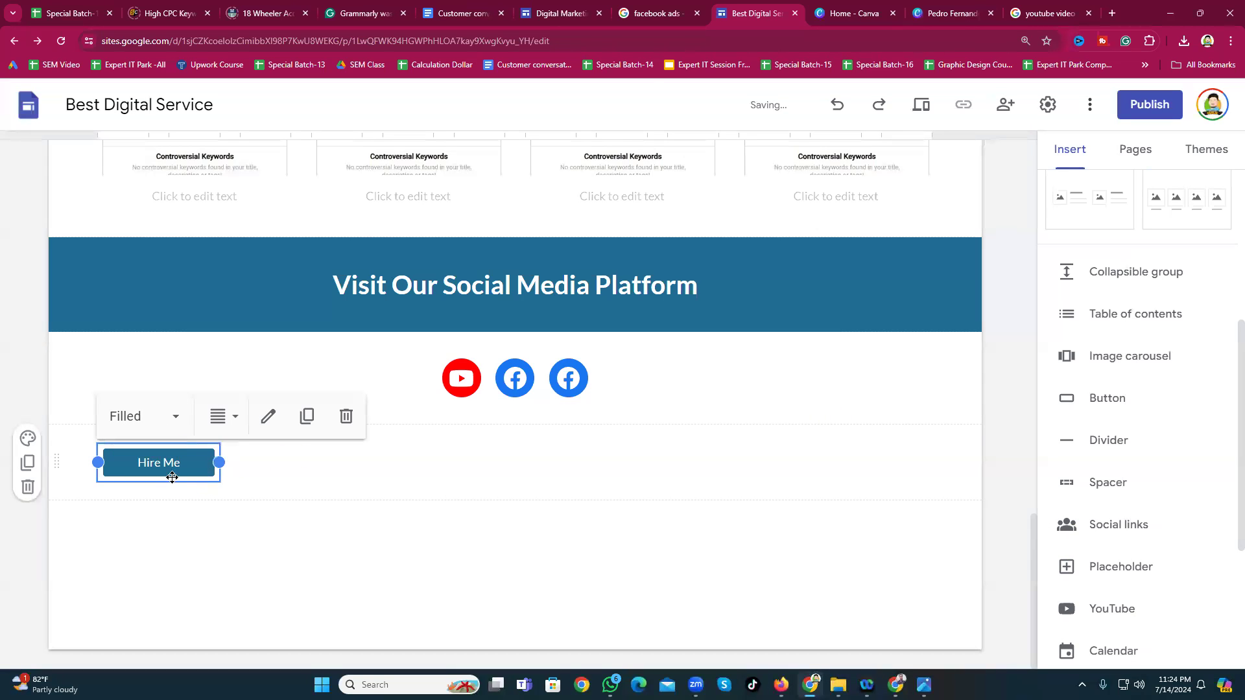
{"action": "left_click_drag", "start_coordinate": [166, 464], "coordinate": [525, 443]}
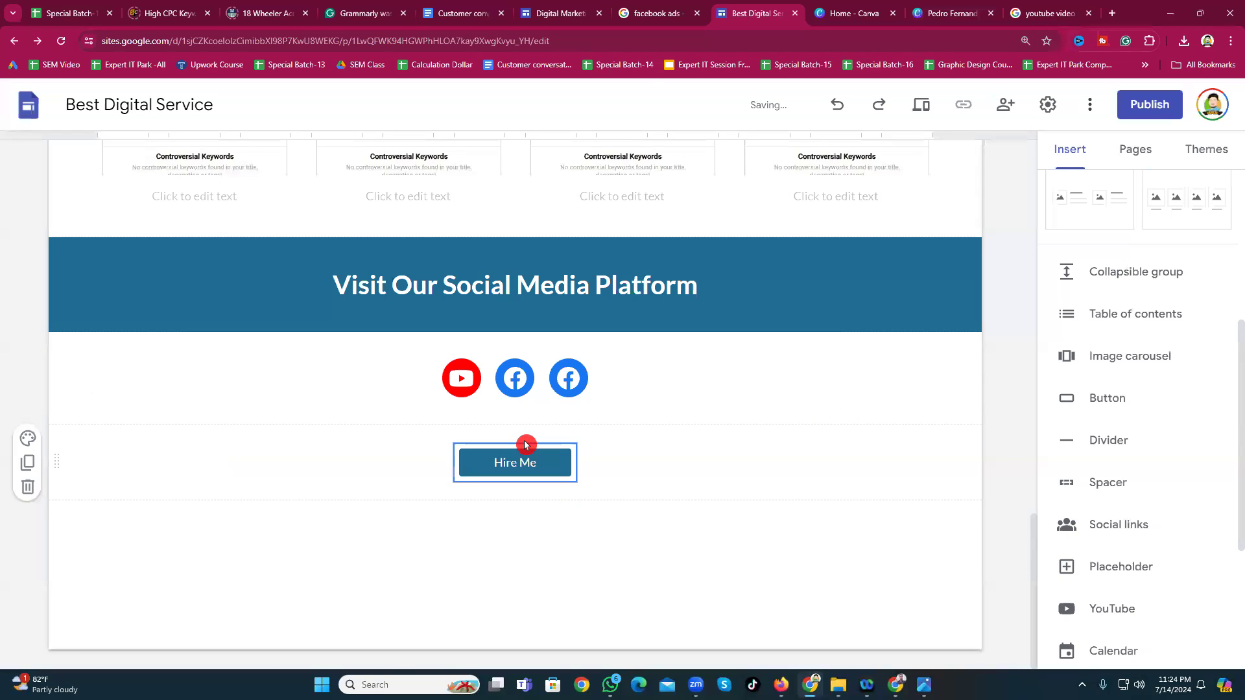
{"action": "key", "text": "alt+Tab"}
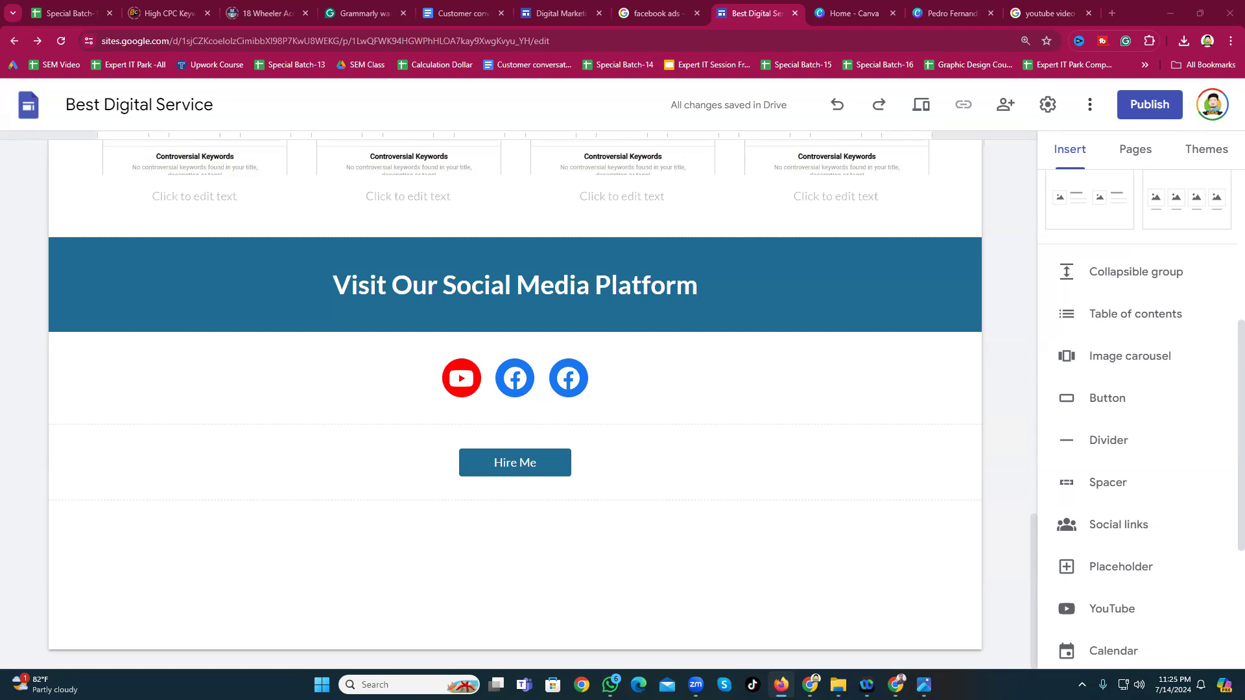
{"action": "left_click", "coordinate": [501, 470]}
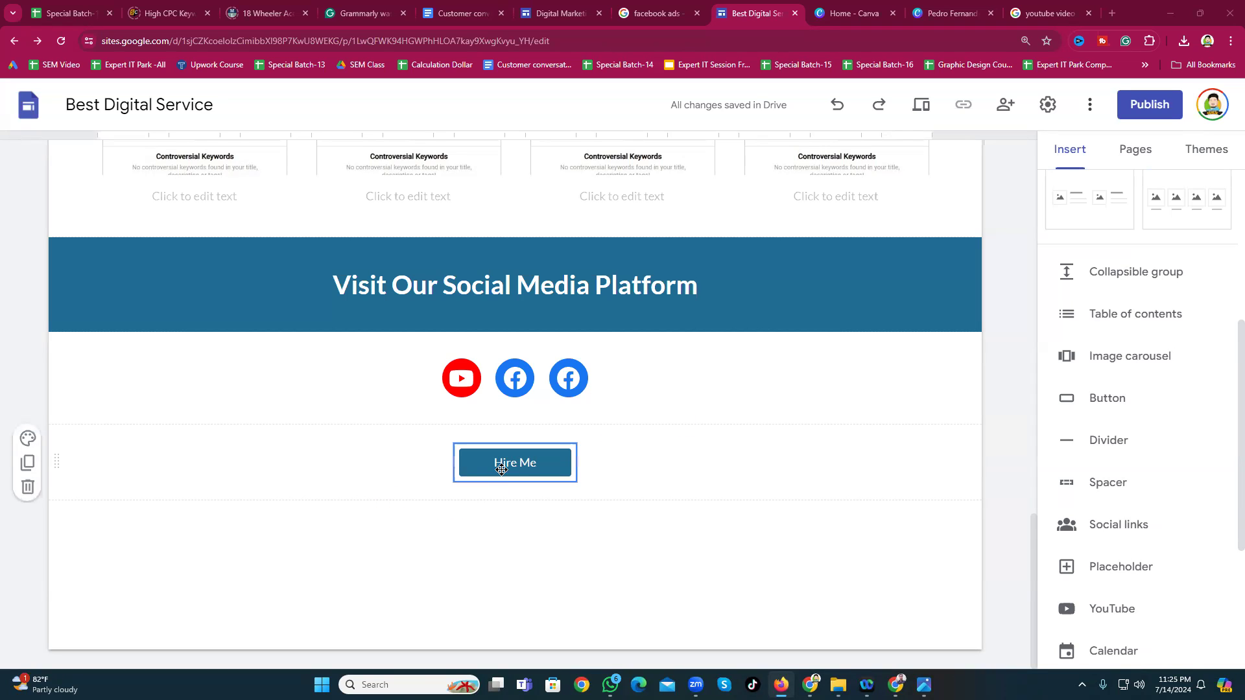
{"action": "left_click", "coordinate": [502, 470]}
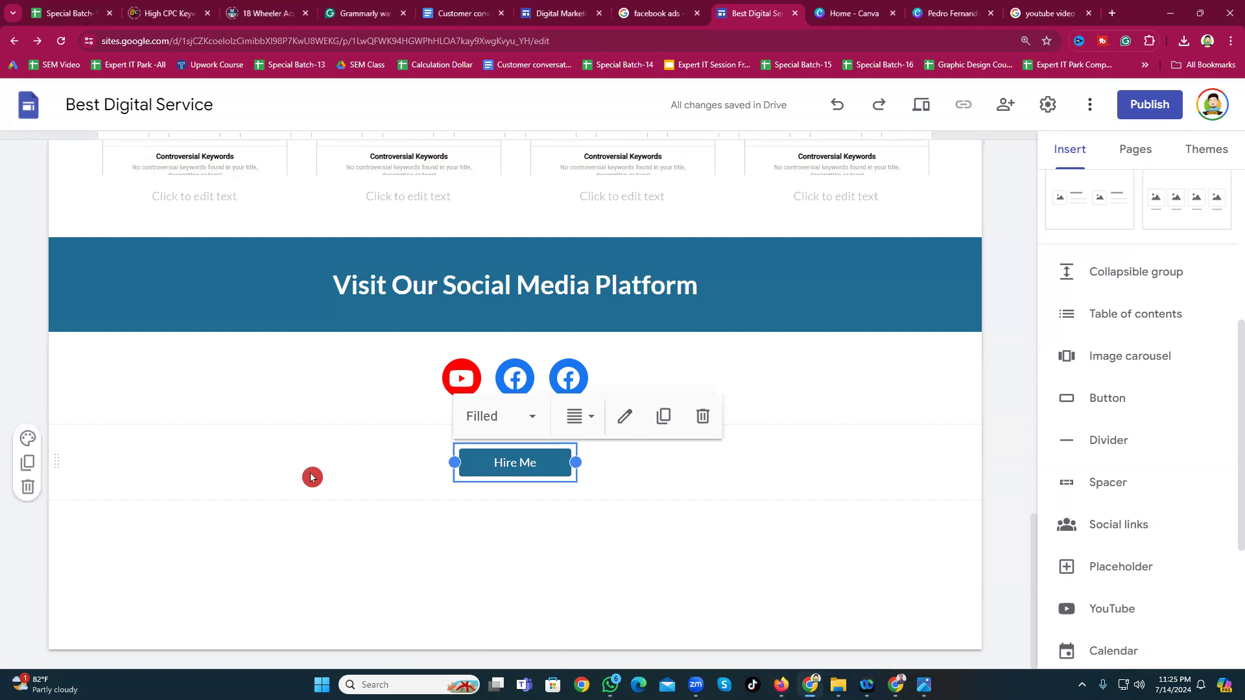
{"action": "left_click", "coordinate": [301, 543]}
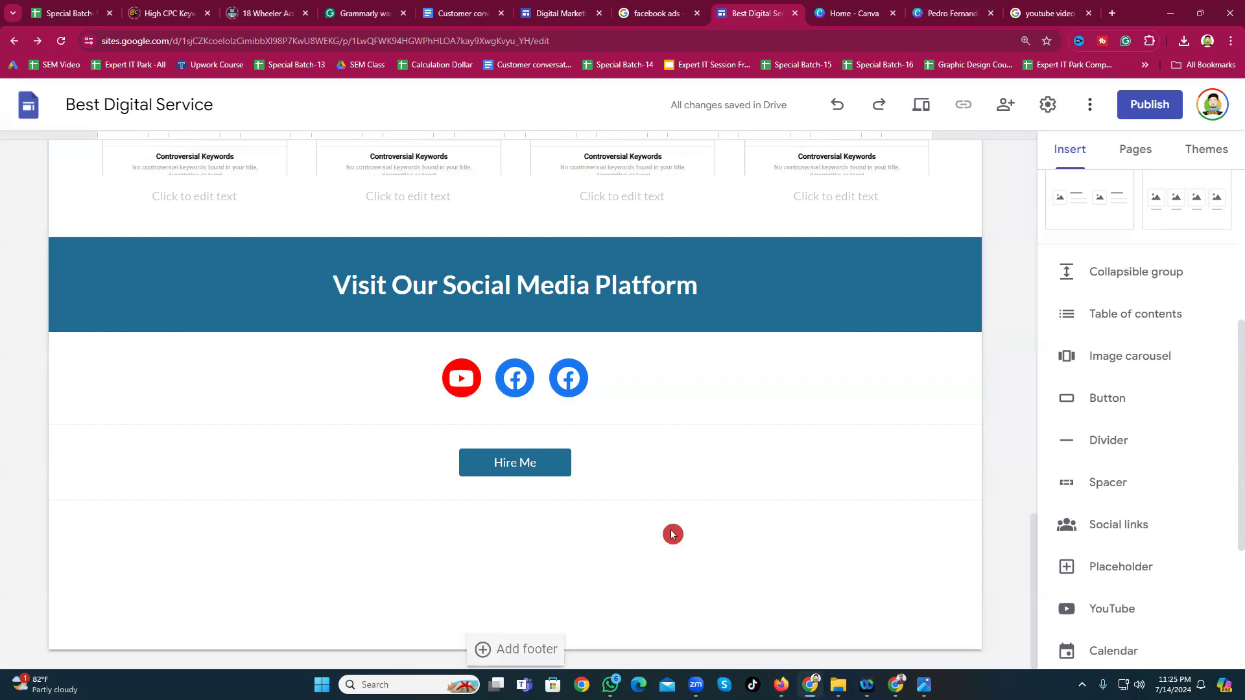
{"action": "scroll", "coordinate": [451, 491], "scroll_direction": "up", "scroll_amount": 15}
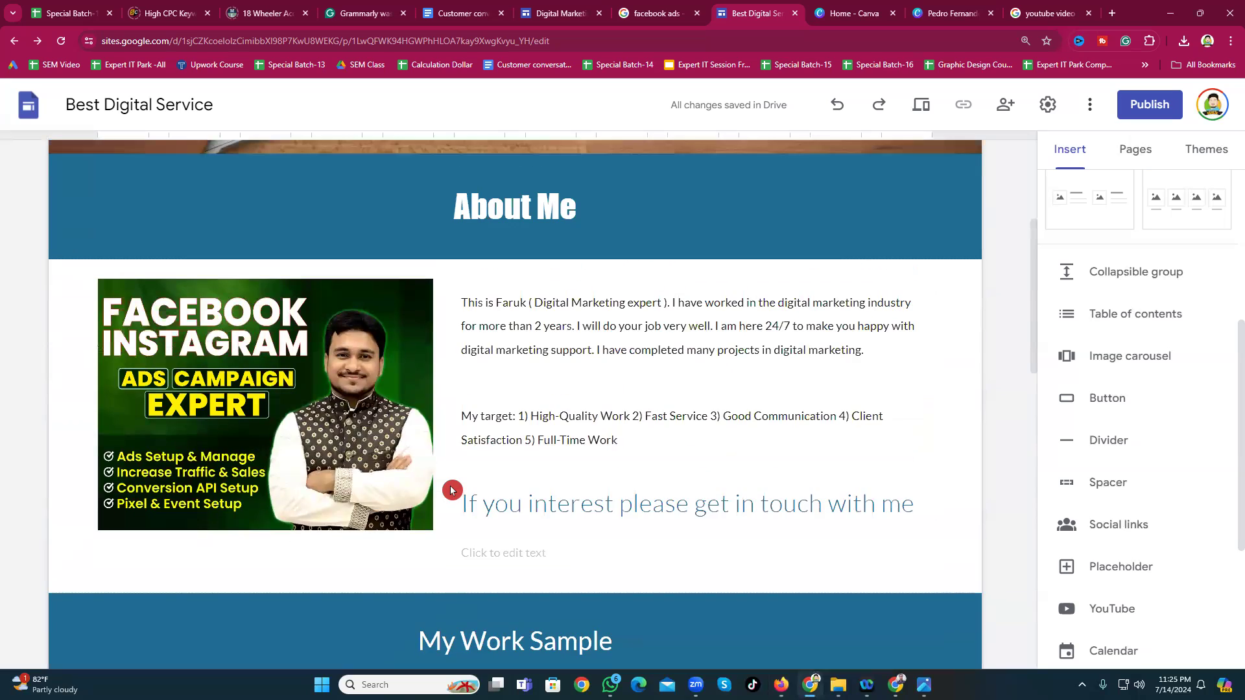
{"action": "scroll", "coordinate": [452, 491], "scroll_direction": "up", "scroll_amount": 1}
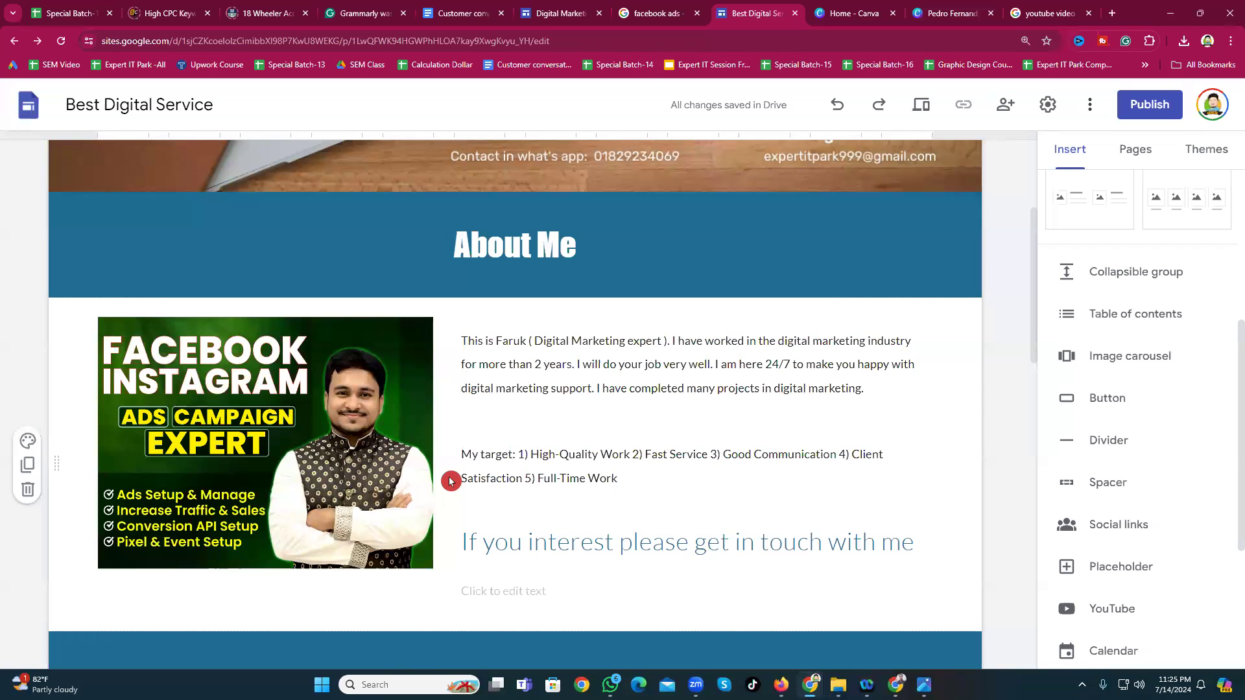
{"action": "scroll", "coordinate": [452, 491], "scroll_direction": "down", "scroll_amount": 15}
{"action": "scroll", "coordinate": [502, 507], "scroll_direction": "down", "scroll_amount": 3}
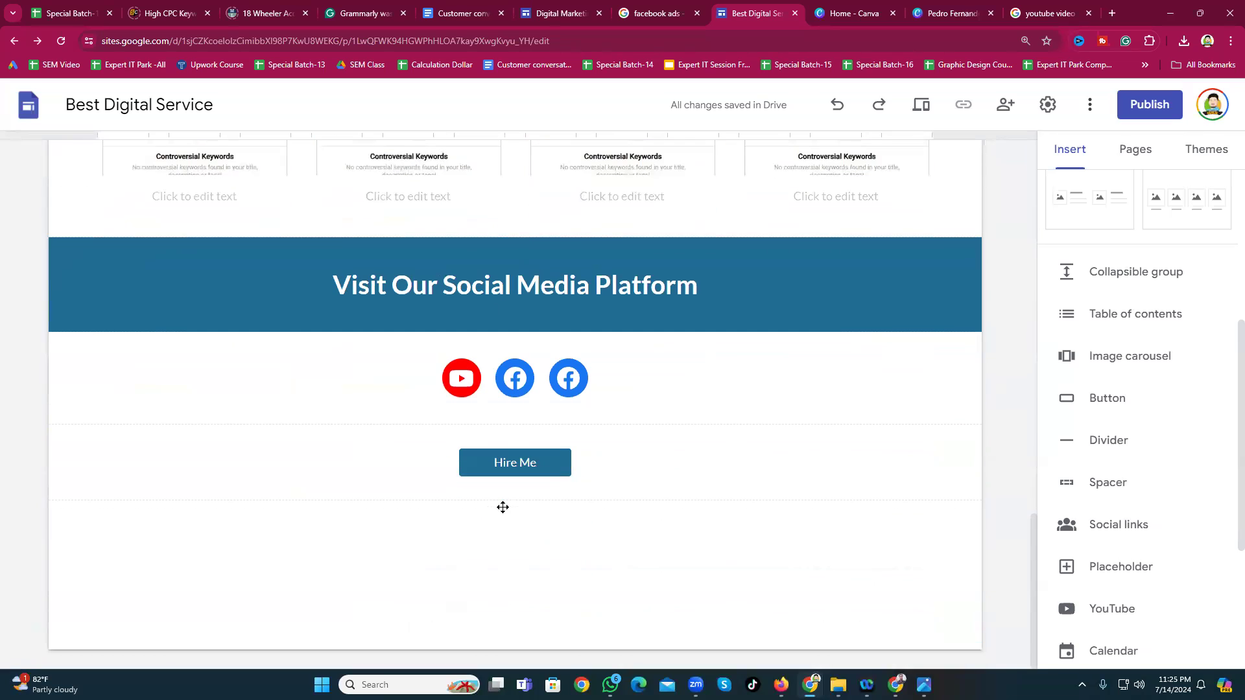
{"action": "scroll", "coordinate": [1128, 519], "scroll_direction": "down", "scroll_amount": 3}
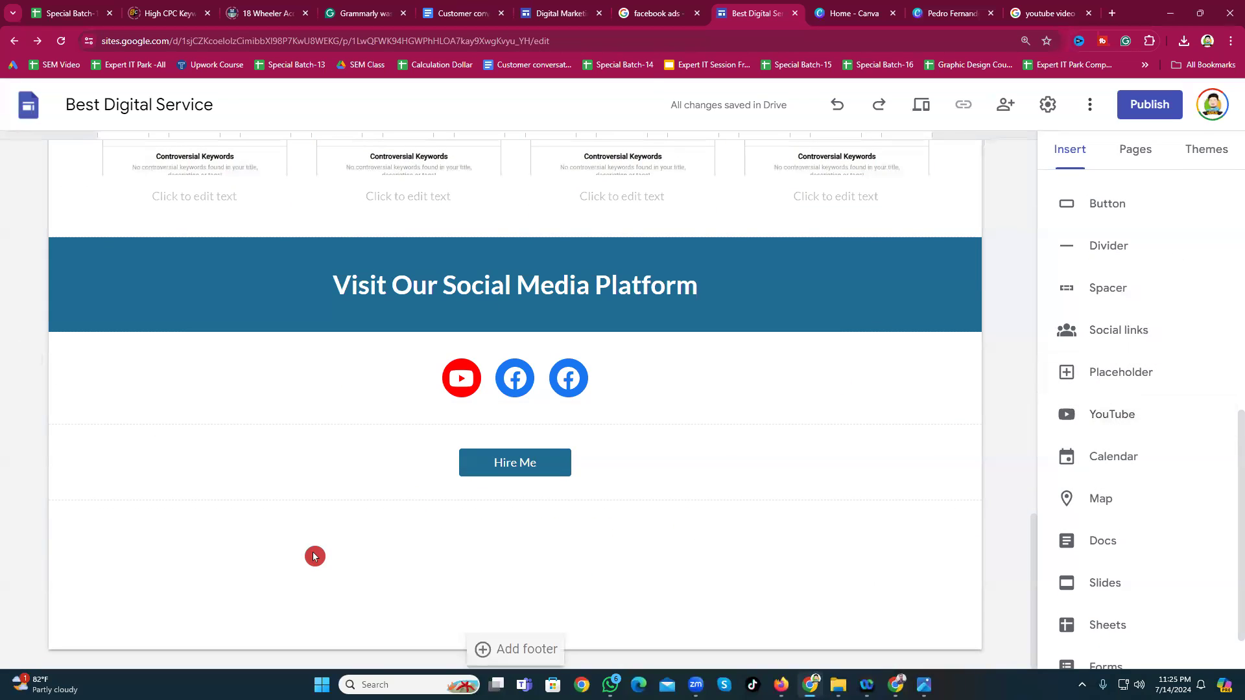
Step: Search YouTube for 'freelancer faruk' and insert the freelancing video with 70,851 views
{"action": "left_click", "coordinate": [1110, 423]}
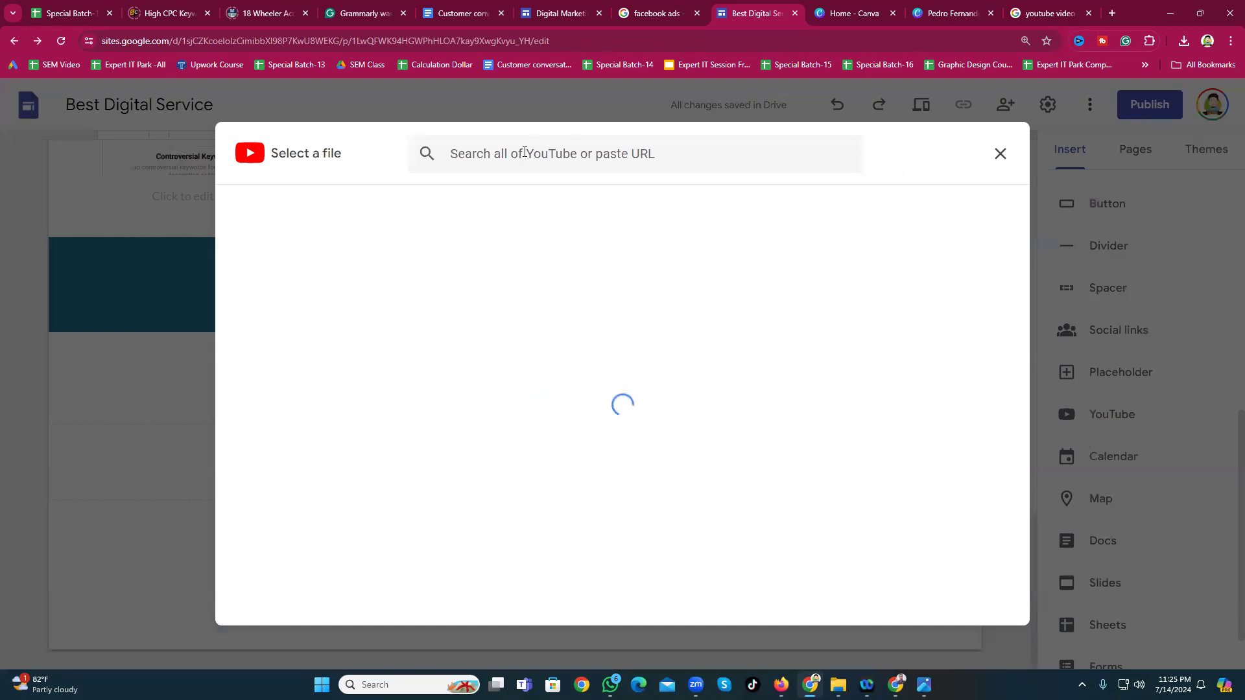
{"action": "left_click", "coordinate": [524, 152]}
{"action": "type", "text": "free"}
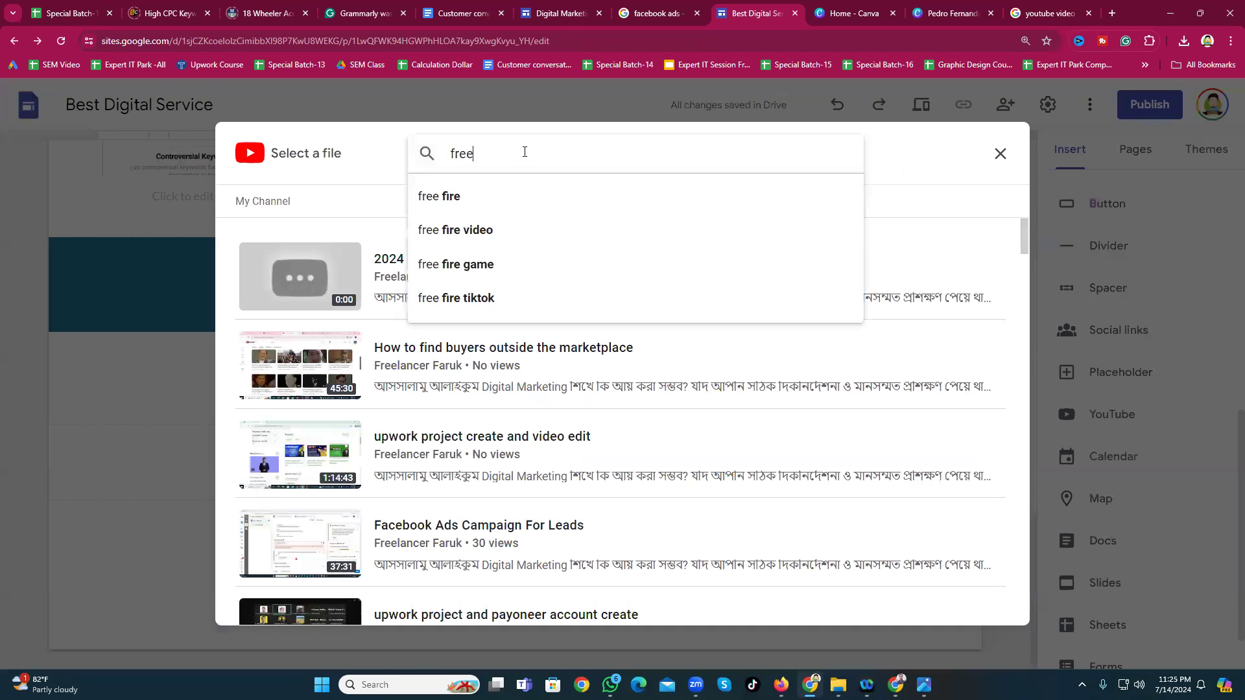
{"action": "type", "text": "lancer faruk"}
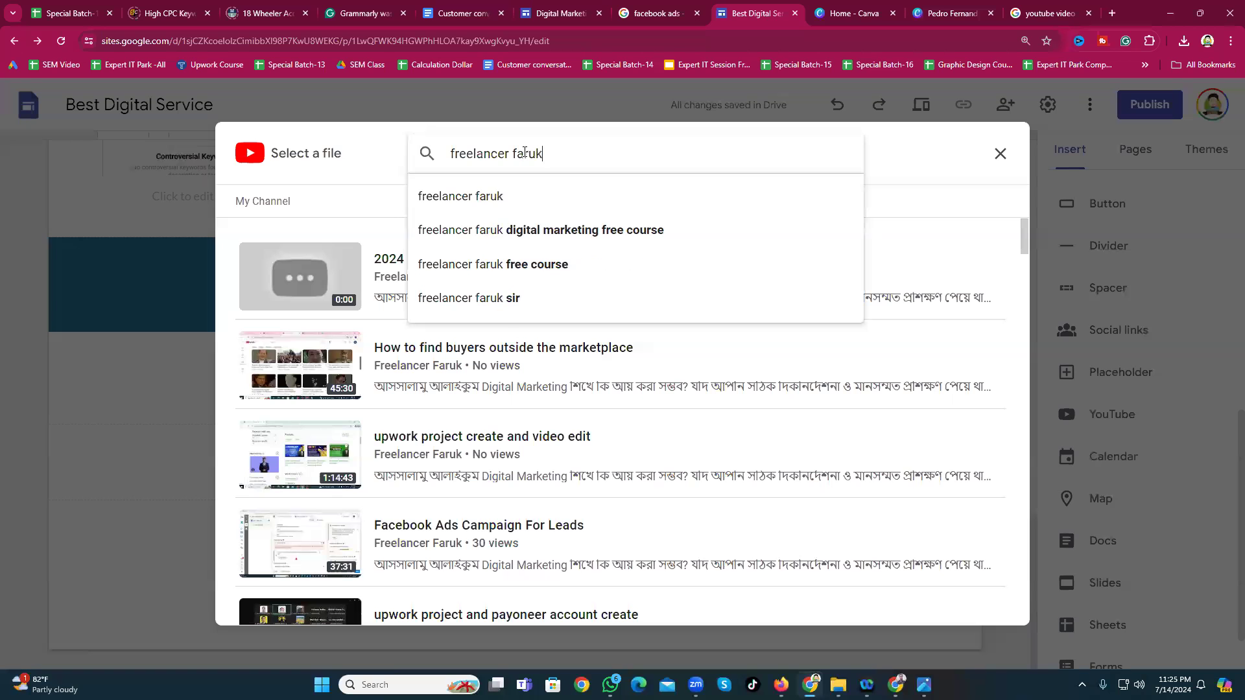
{"action": "left_click", "coordinate": [484, 197]}
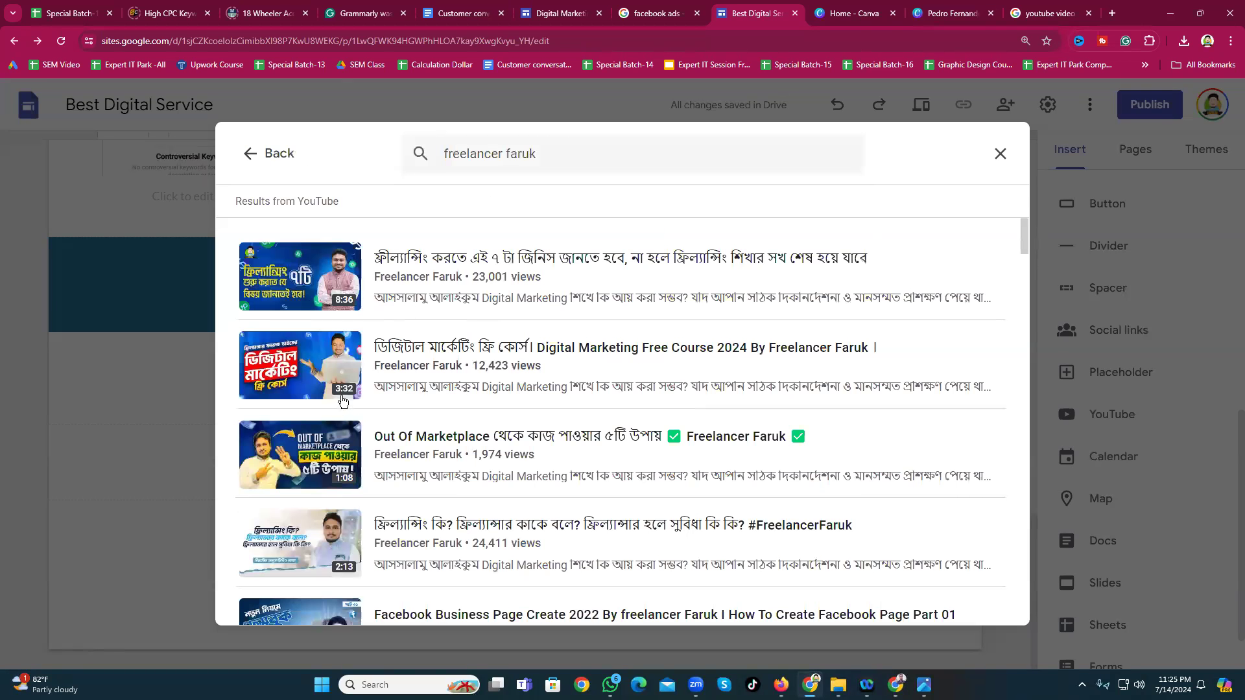
{"action": "scroll", "coordinate": [511, 423], "scroll_direction": "down", "scroll_amount": 9}
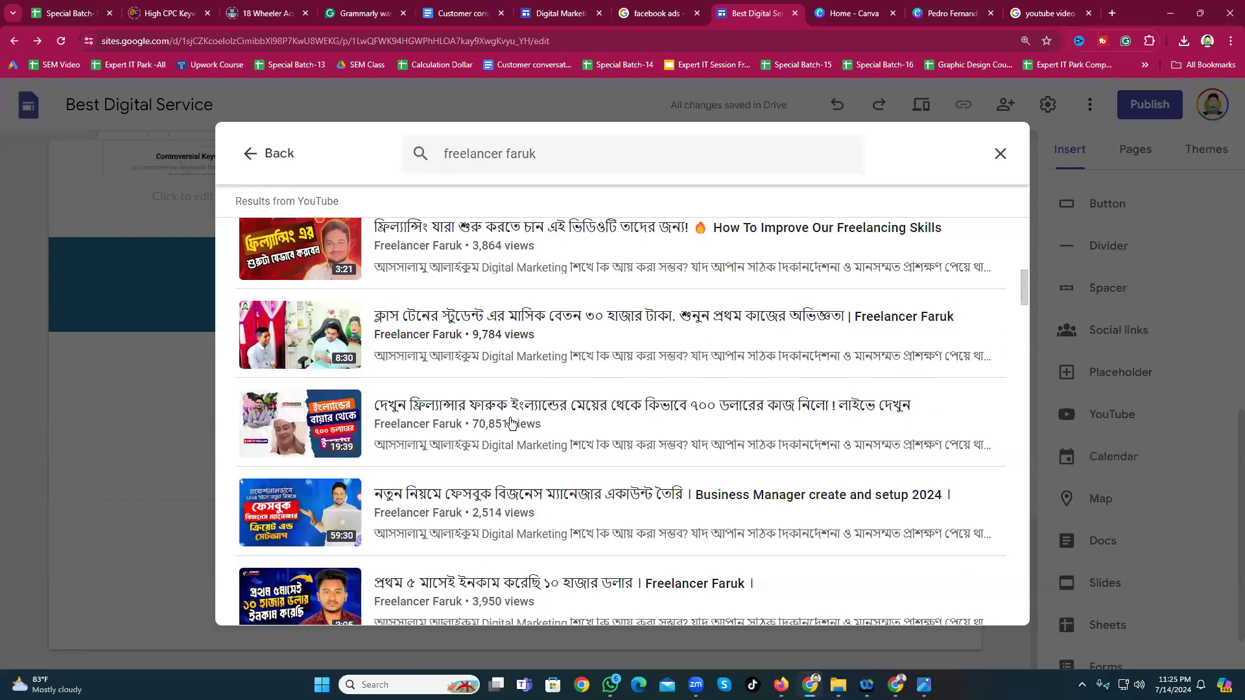
{"action": "scroll", "coordinate": [382, 467], "scroll_direction": "down", "scroll_amount": 5}
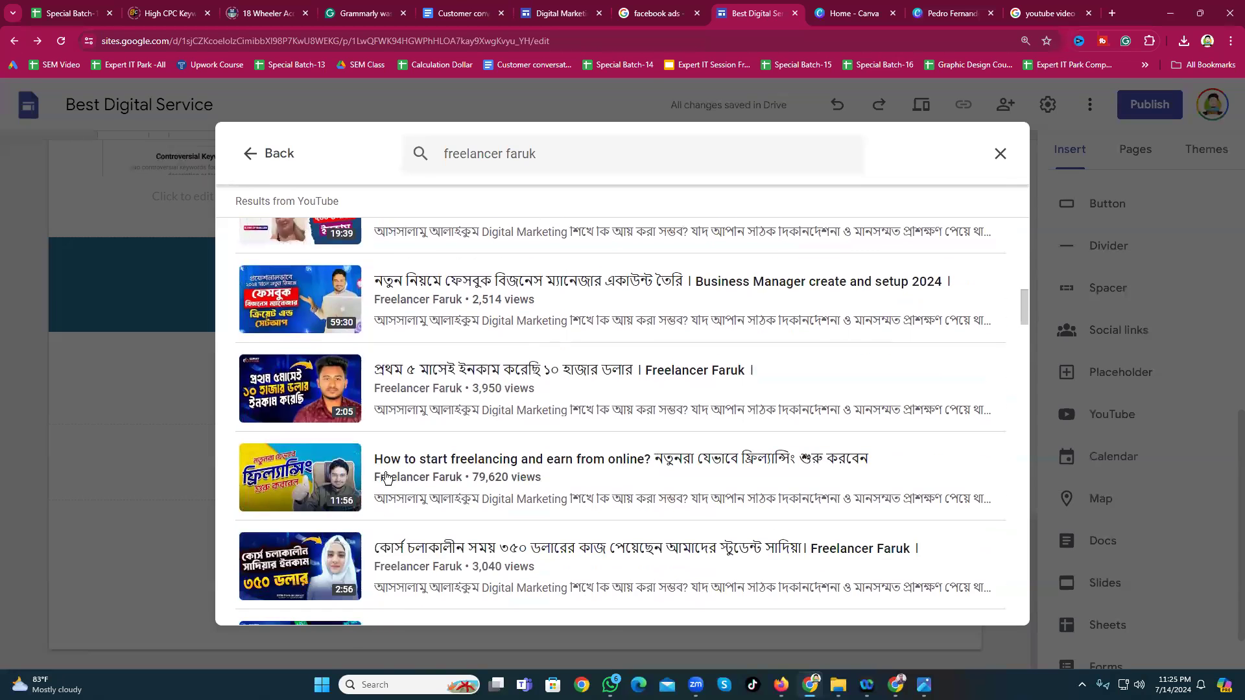
{"action": "scroll", "coordinate": [385, 479], "scroll_direction": "up", "scroll_amount": 4}
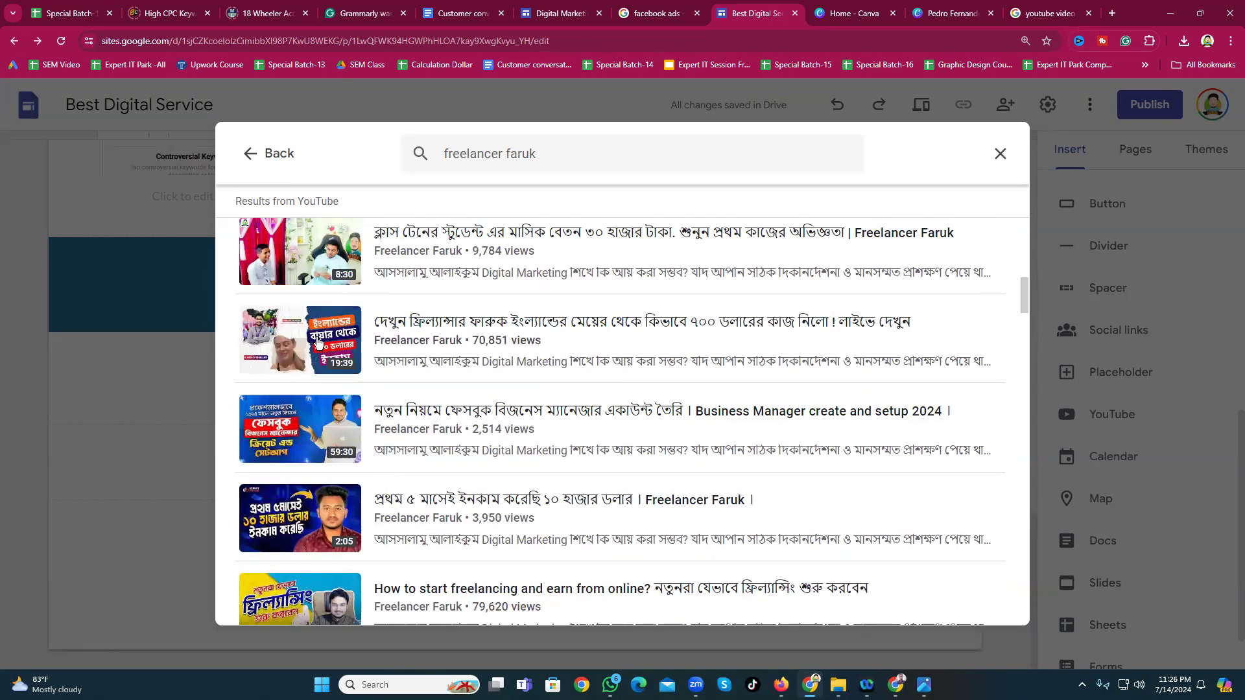
{"action": "left_click", "coordinate": [319, 342]}
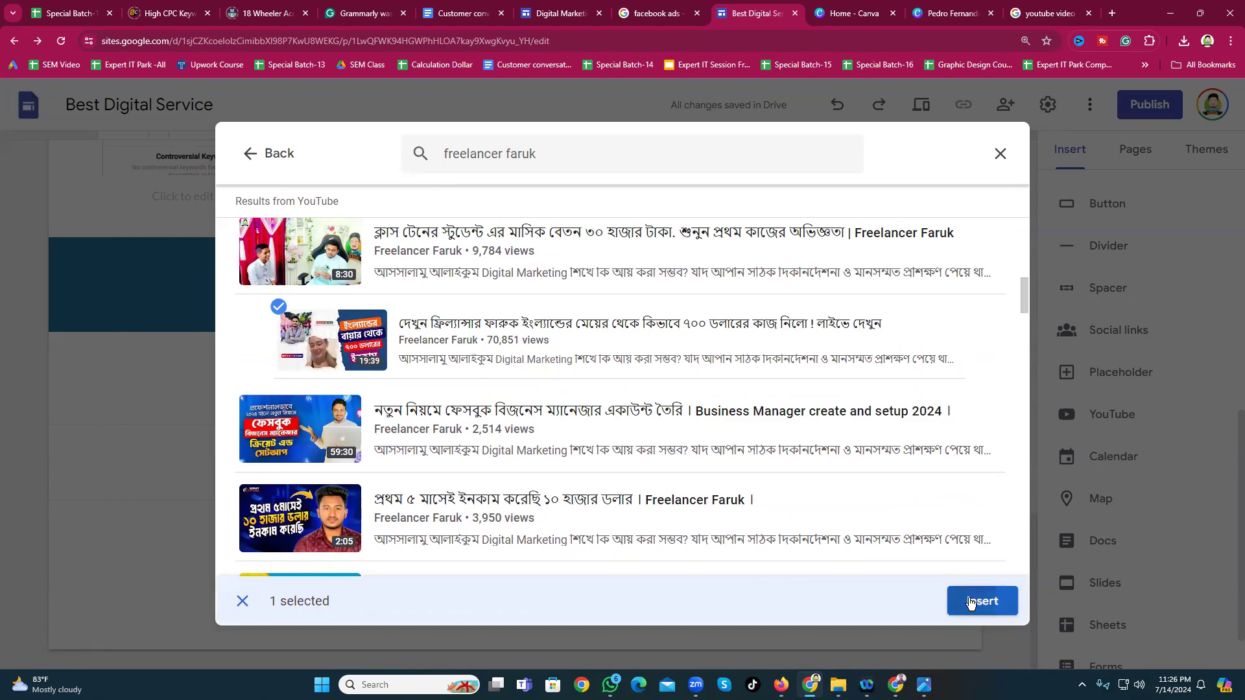
{"action": "left_click", "coordinate": [976, 600]}
{"action": "left_click", "coordinate": [343, 447]}
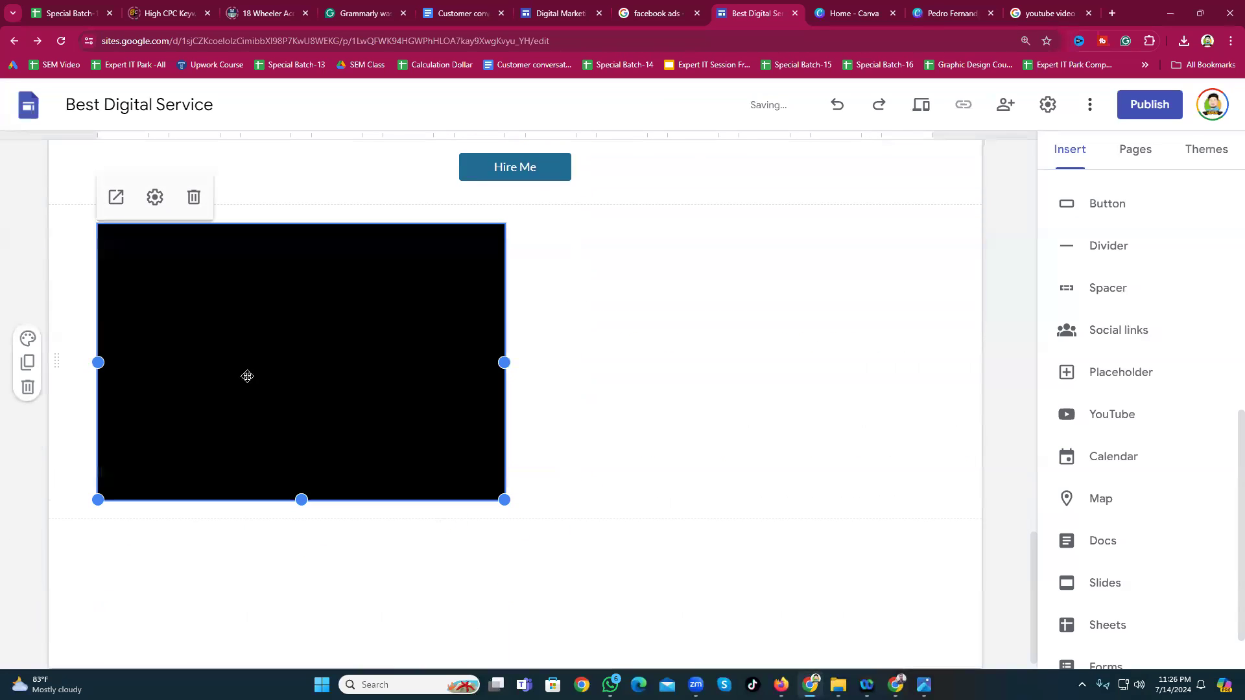
Step: Centre the YouTube video embed in its section
{"action": "left_click_drag", "start_coordinate": [202, 317], "coordinate": [438, 314]}
{"action": "left_click_drag", "start_coordinate": [332, 316], "coordinate": [616, 333]}
{"action": "left_click_drag", "start_coordinate": [546, 280], "coordinate": [520, 281]}
{"action": "scroll", "coordinate": [662, 468], "scroll_direction": "up", "scroll_amount": 5}
{"action": "scroll", "coordinate": [661, 468], "scroll_direction": "down", "scroll_amount": 5}
{"action": "scroll", "coordinate": [1100, 461], "scroll_direction": "down", "scroll_amount": 1}
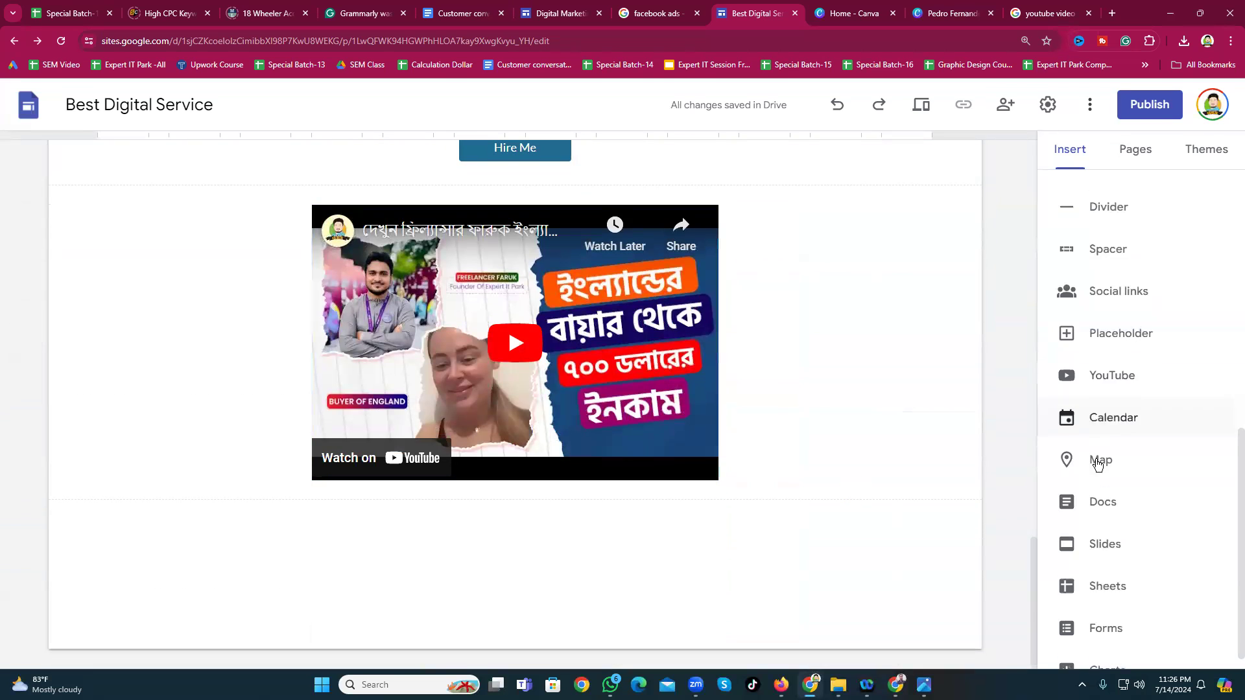
{"action": "left_click", "coordinate": [1101, 410]}
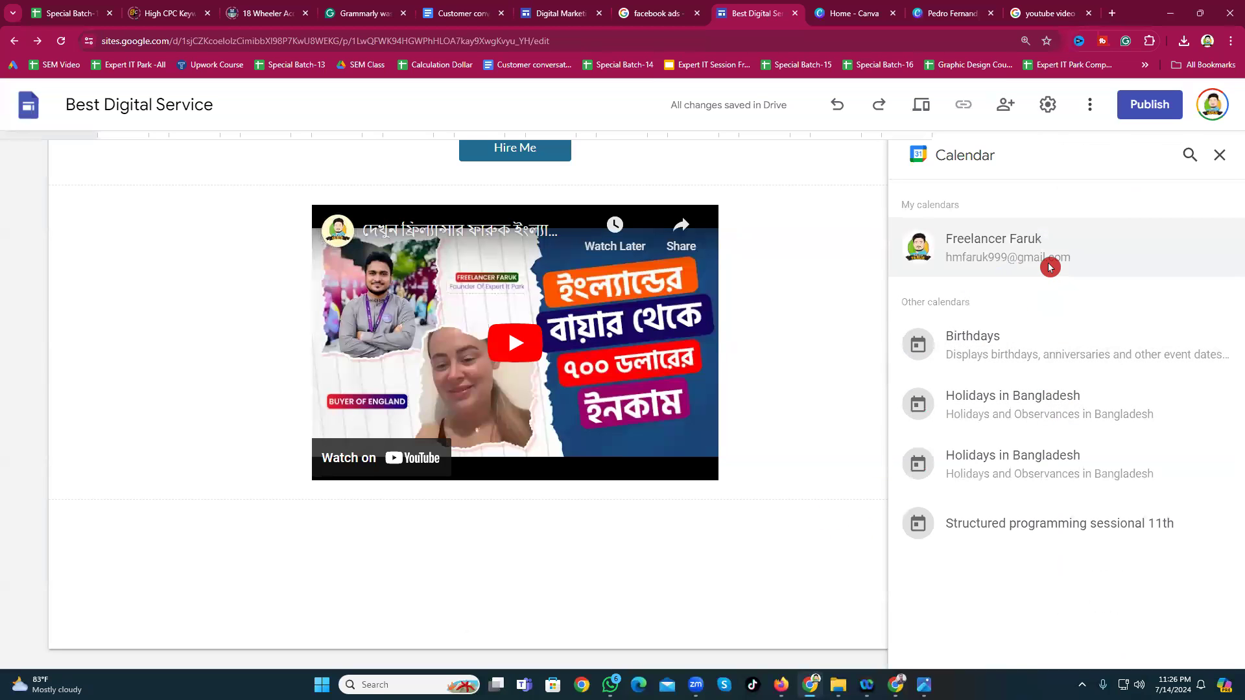
Step: Embed your personal Google Calendar and centre it in its new section below the video
{"action": "left_click", "coordinate": [1050, 266]}
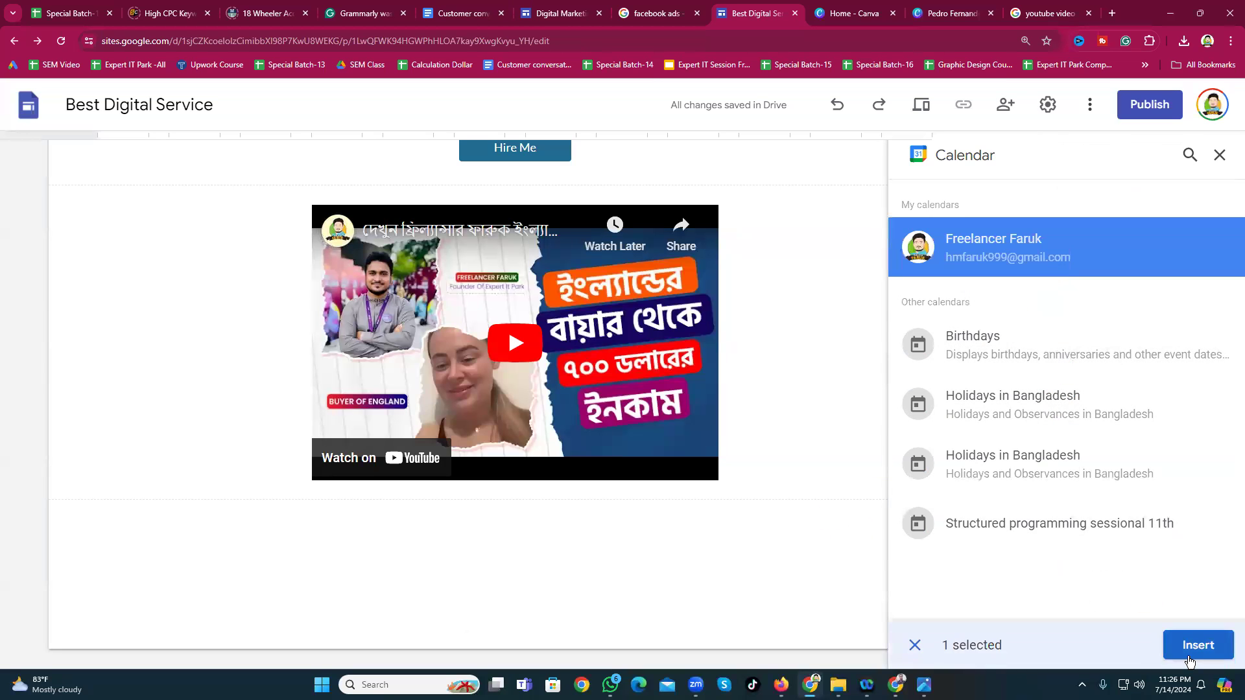
{"action": "left_click", "coordinate": [1186, 646]}
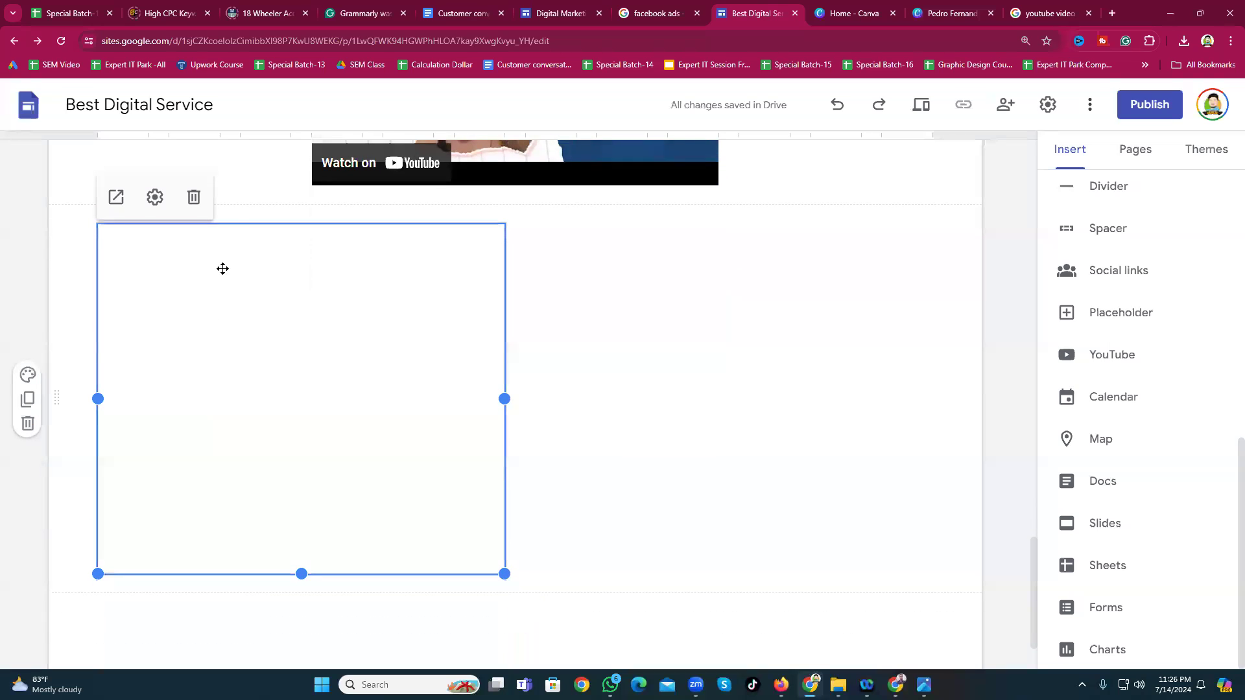
{"action": "left_click", "coordinate": [624, 421]}
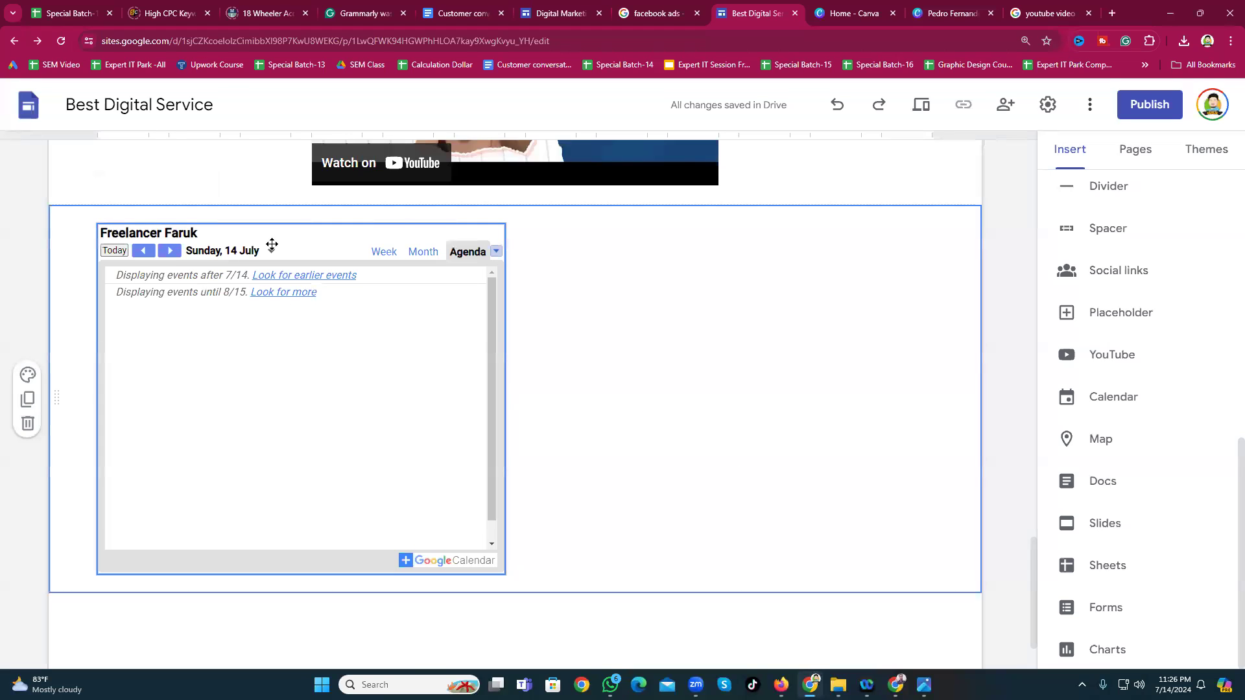
{"action": "left_click_drag", "start_coordinate": [269, 242], "coordinate": [415, 245]}
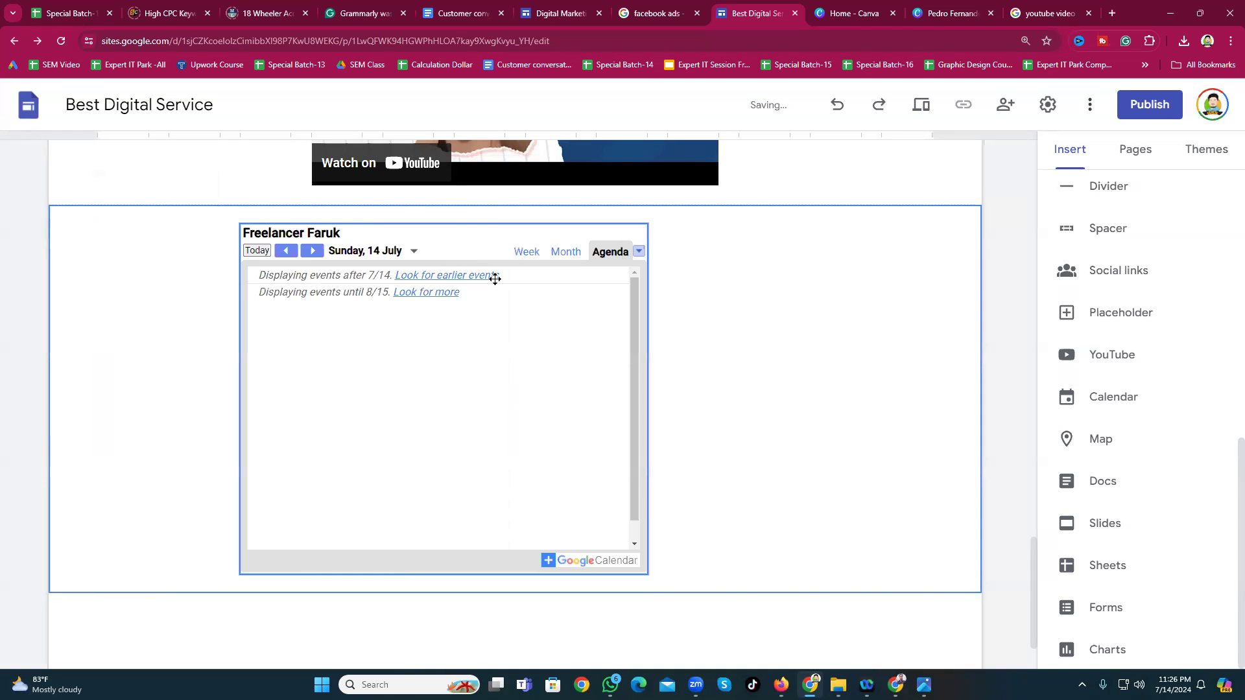
{"action": "scroll", "coordinate": [880, 389], "scroll_direction": "down", "scroll_amount": 2}
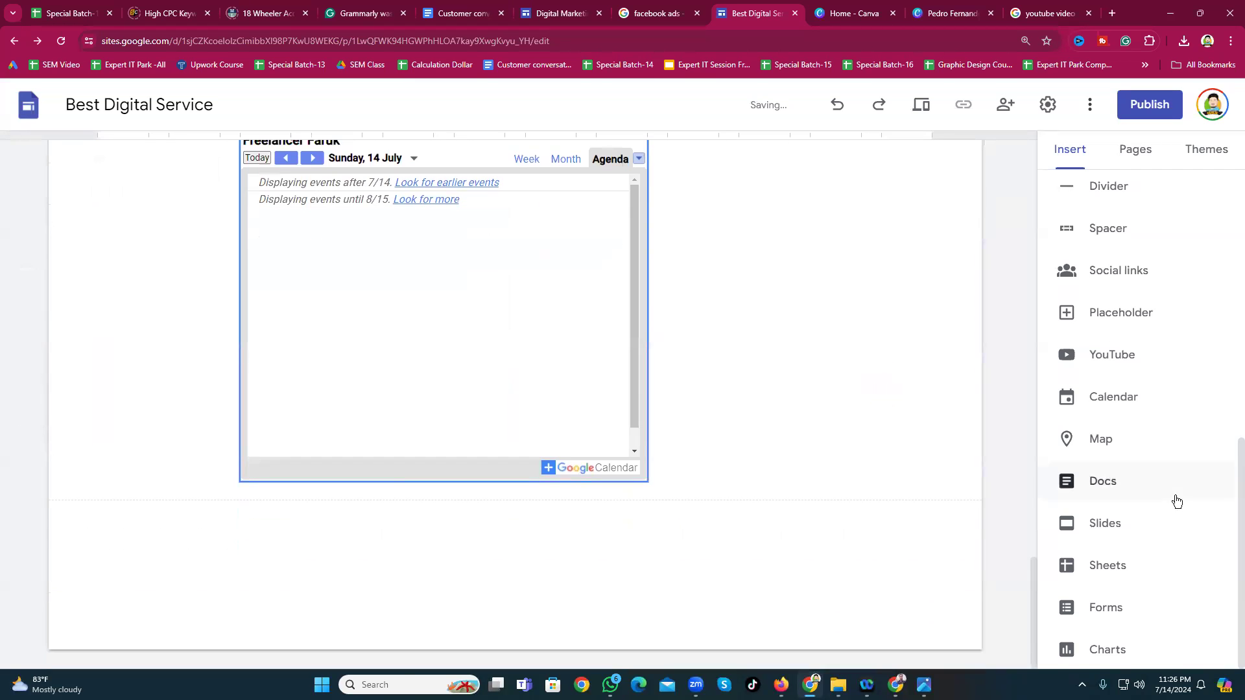
Step: Add a map block framed on the business pin near Silver Holy Palace
{"action": "left_click", "coordinate": [1091, 454]}
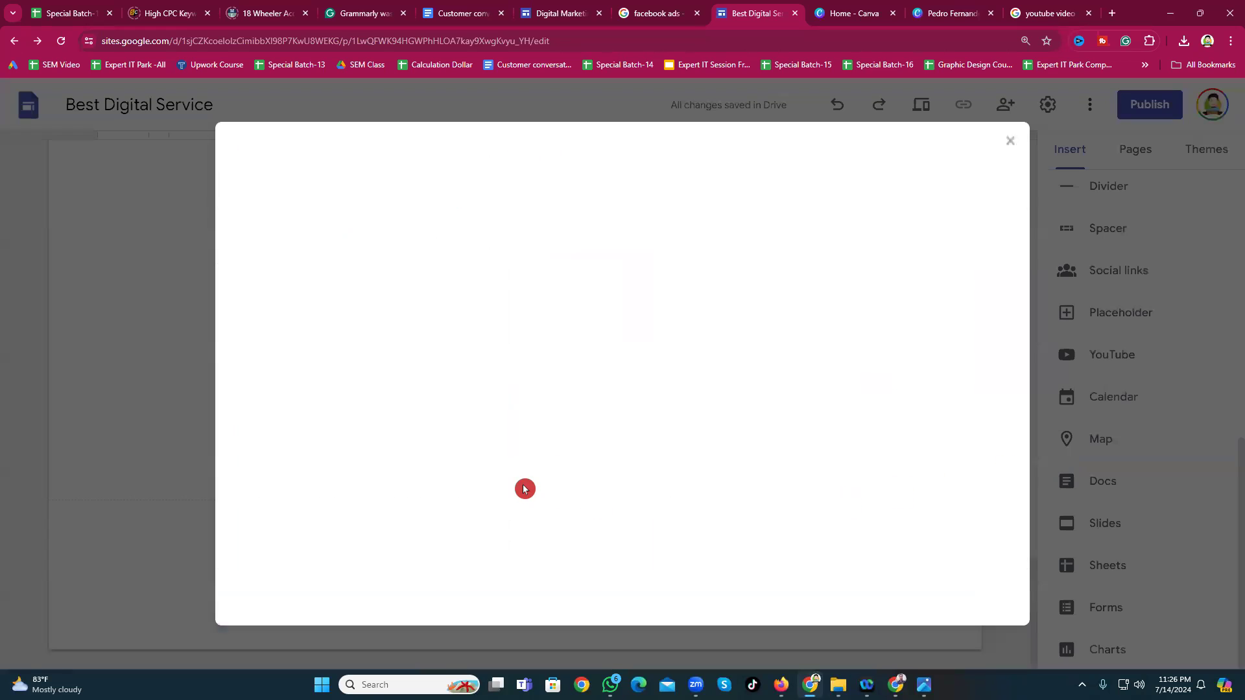
{"action": "left_click_drag", "start_coordinate": [712, 428], "coordinate": [532, 426]}
{"action": "left_click_drag", "start_coordinate": [768, 425], "coordinate": [565, 426]}
{"action": "scroll", "coordinate": [735, 421], "scroll_direction": "up", "scroll_amount": 2}
{"action": "scroll", "coordinate": [737, 425], "scroll_direction": "up", "scroll_amount": 3, "text": "ctrl"}
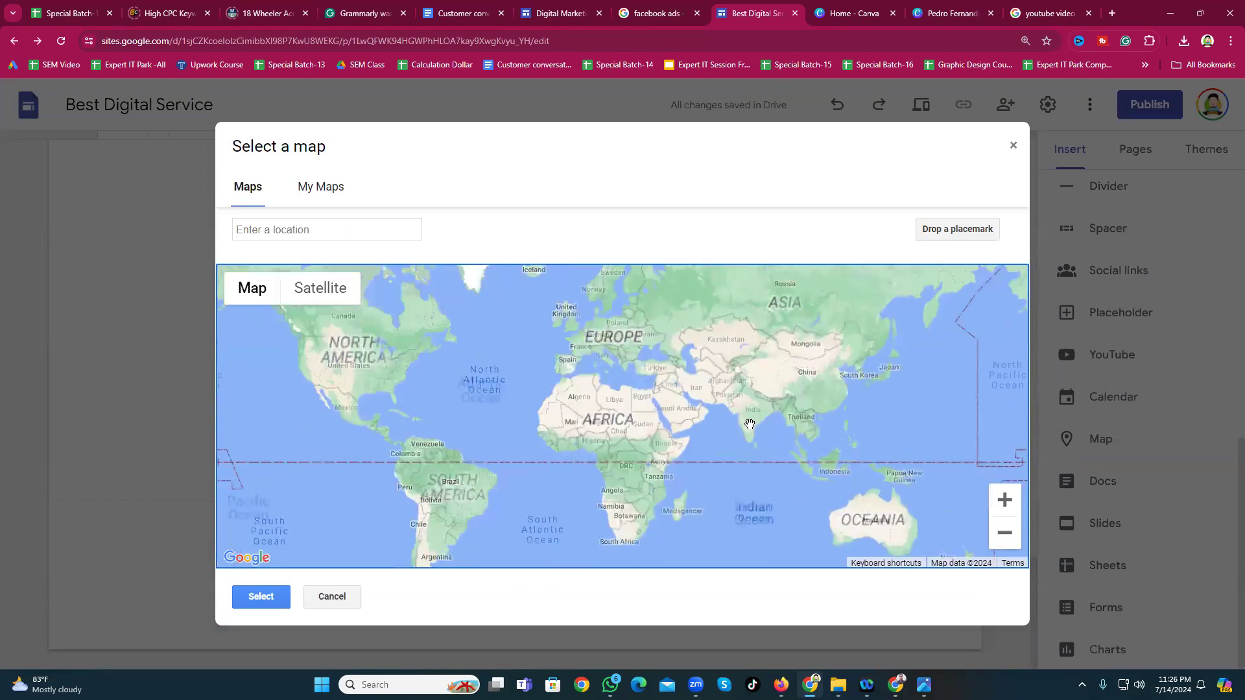
{"action": "scroll", "coordinate": [762, 445], "scroll_direction": "up", "scroll_amount": 2, "text": "ctrl"}
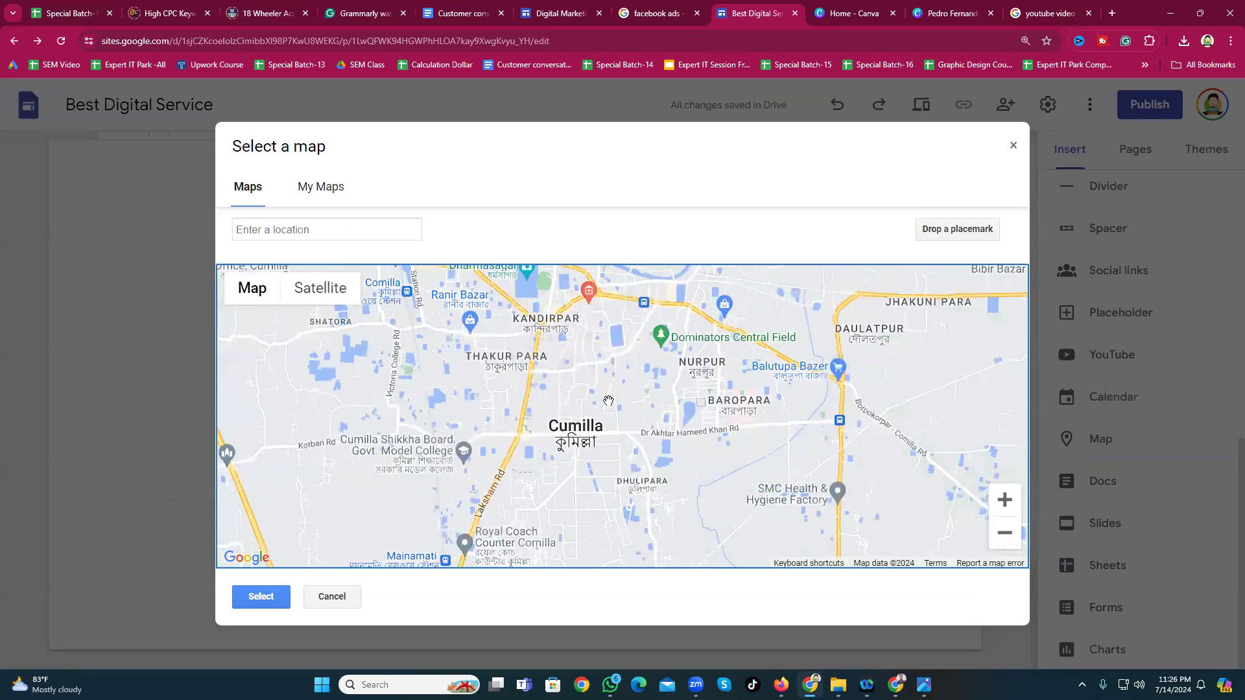
{"action": "scroll", "coordinate": [698, 430], "scroll_direction": "down", "scroll_amount": 1}
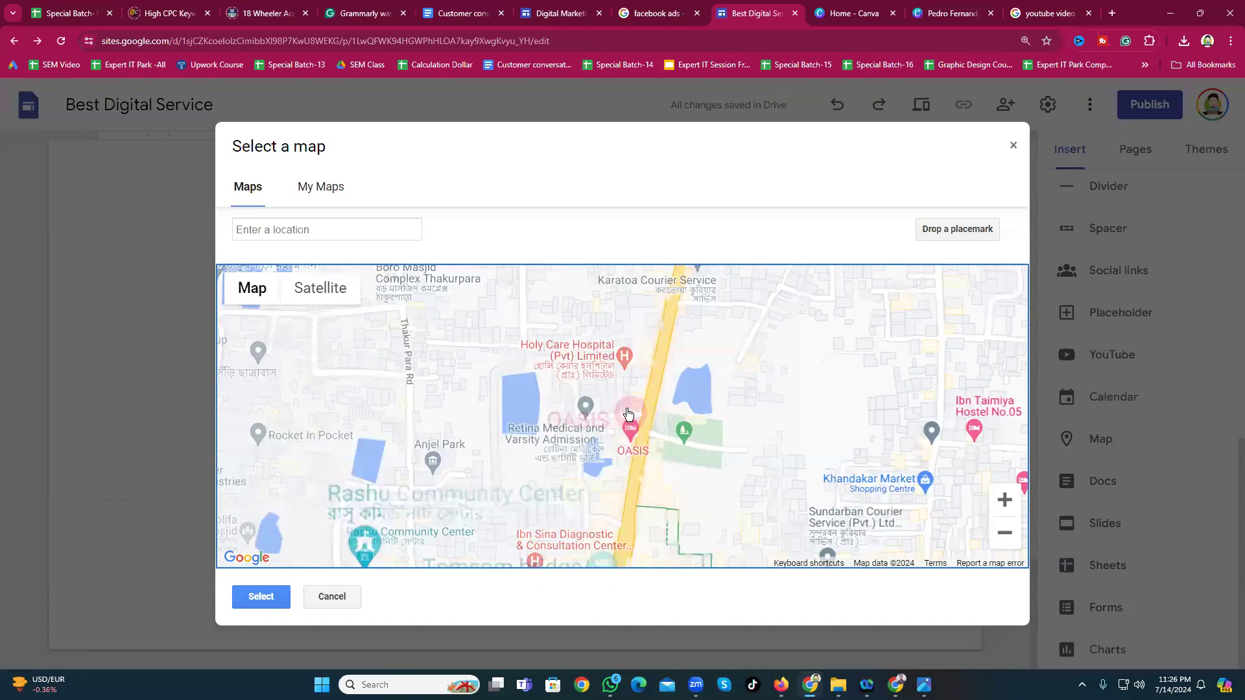
{"action": "scroll", "coordinate": [616, 413], "scroll_direction": "up", "scroll_amount": 1}
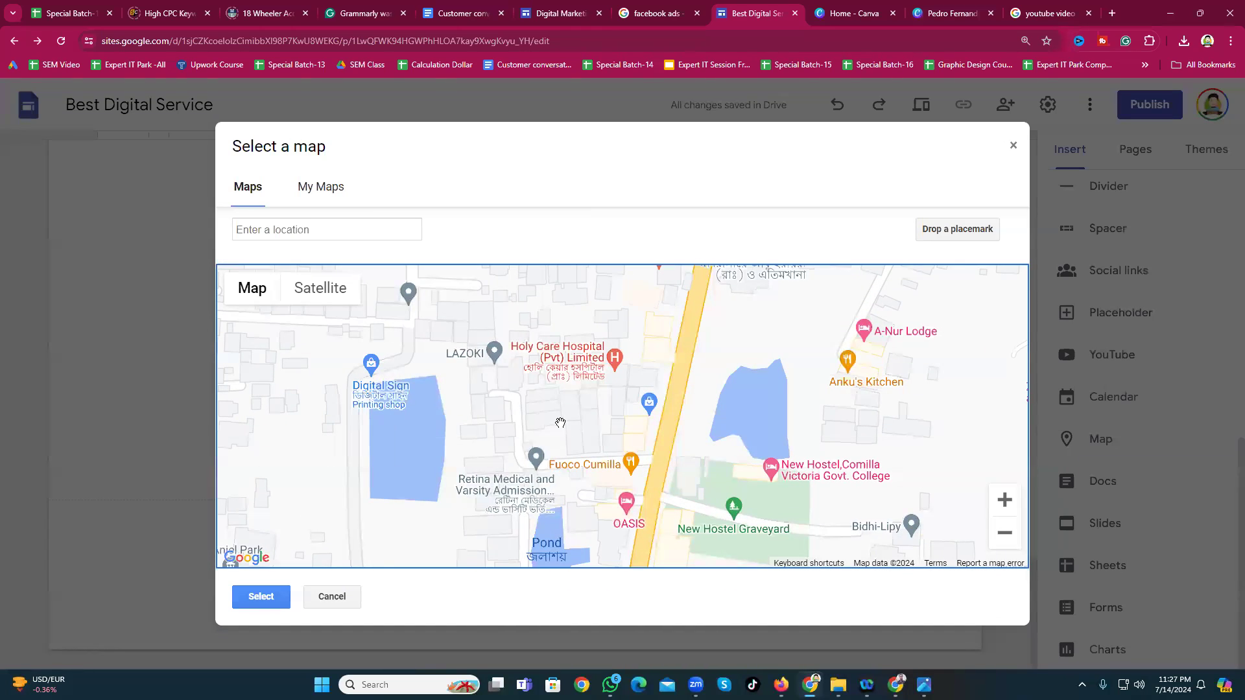
{"action": "left_click_drag", "start_coordinate": [561, 423], "coordinate": [556, 374]}
{"action": "scroll", "coordinate": [603, 427], "scroll_direction": "up", "scroll_amount": 1}
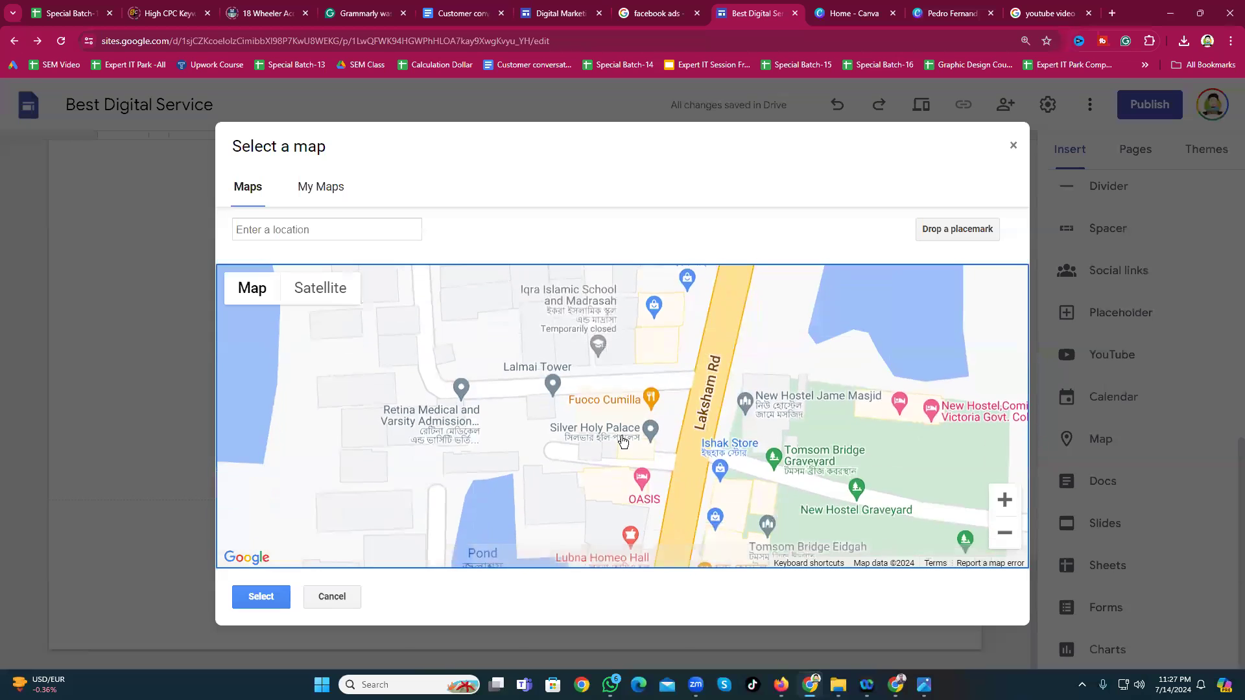
{"action": "scroll", "coordinate": [623, 441], "scroll_direction": "up", "scroll_amount": 2}
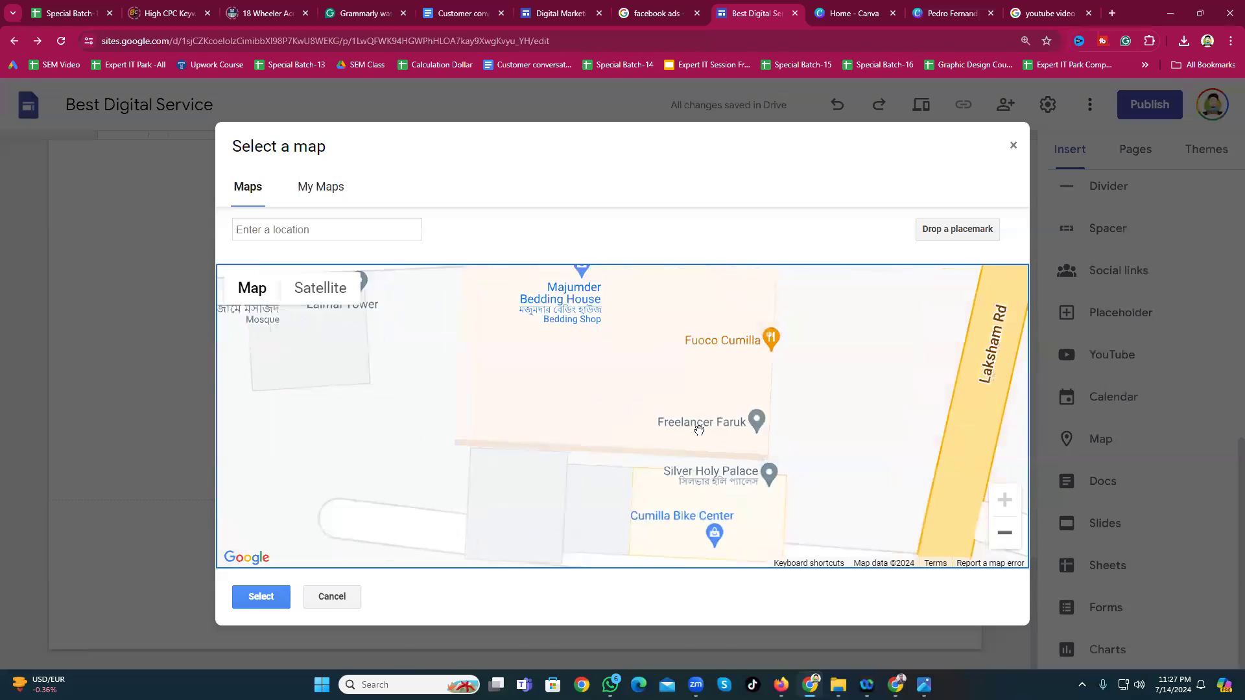
{"action": "left_click_drag", "start_coordinate": [728, 435], "coordinate": [642, 363]}
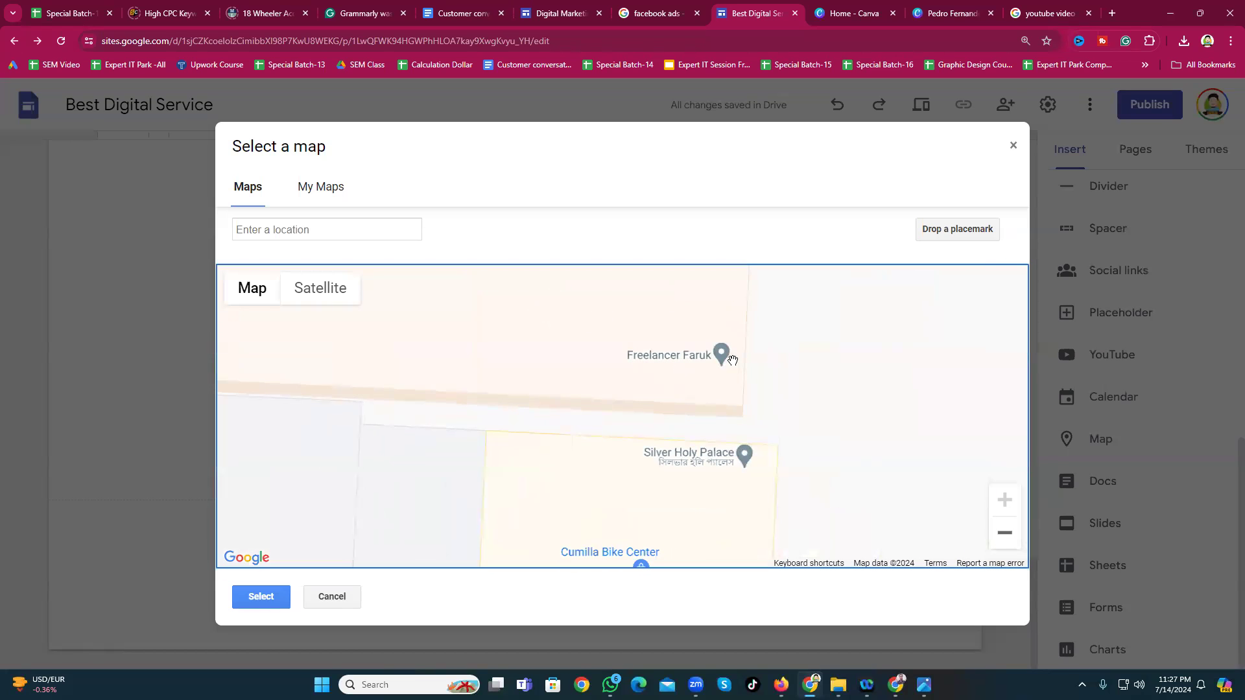
{"action": "left_click_drag", "start_coordinate": [758, 360], "coordinate": [744, 472]}
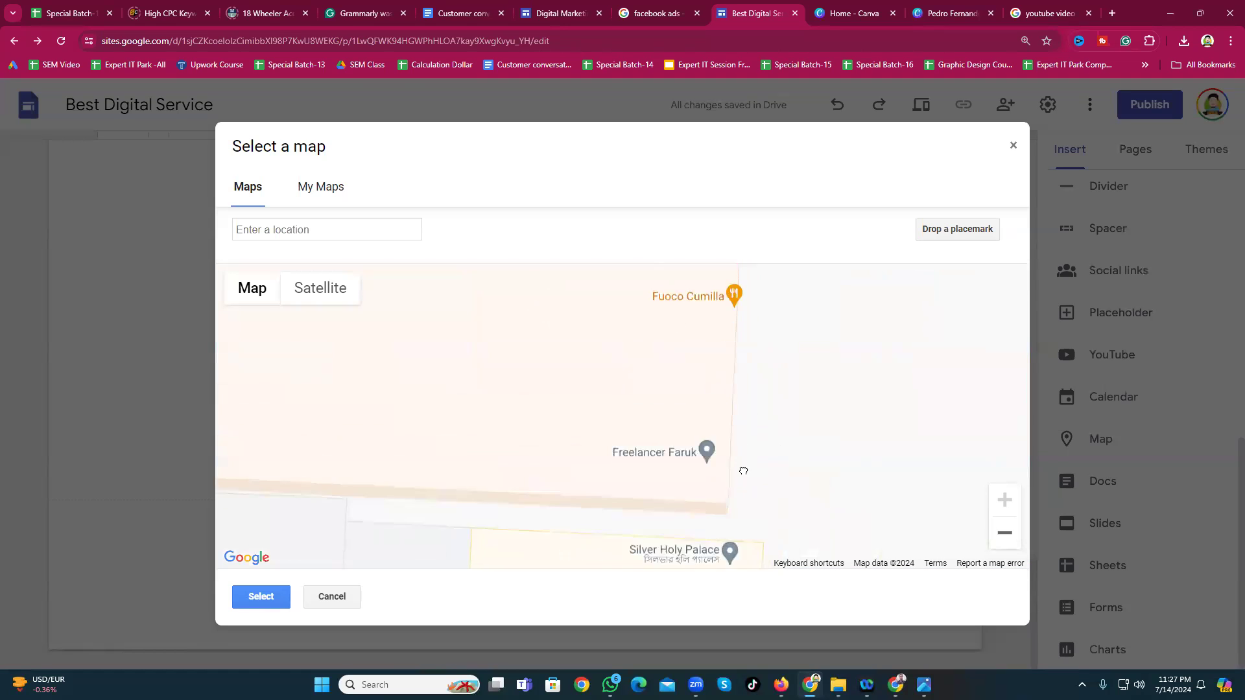
{"action": "left_click", "coordinate": [230, 599]}
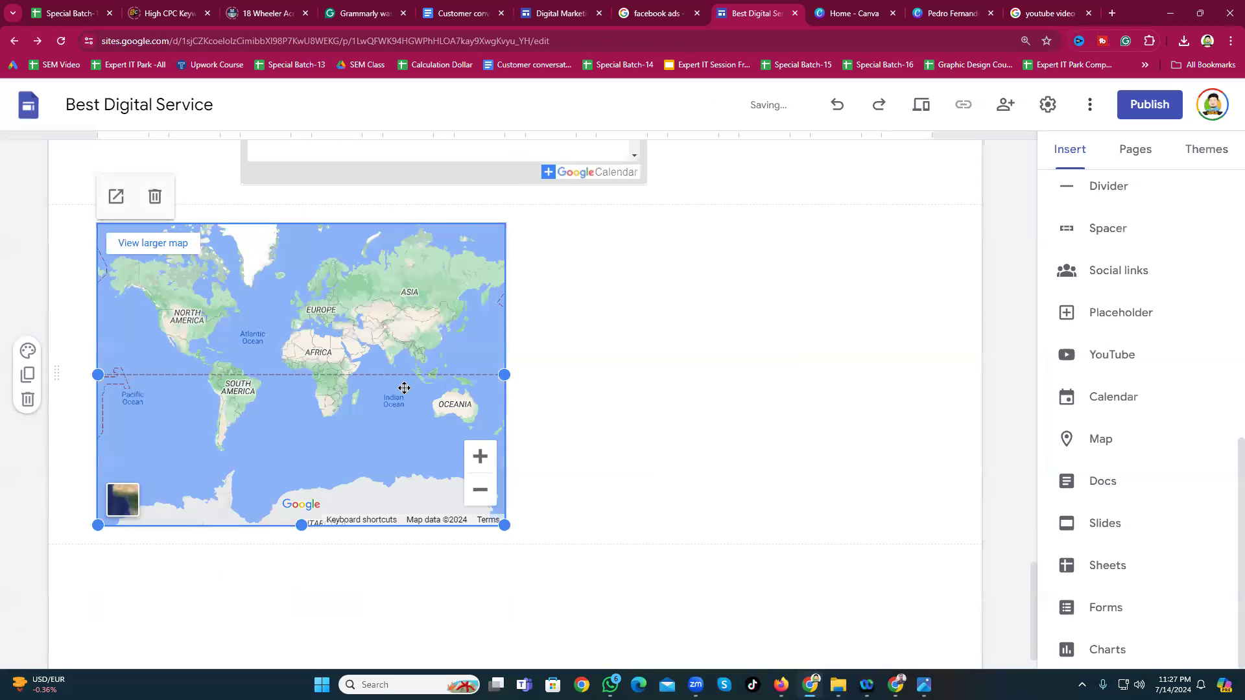
Step: Place the map at the left of its section and open it in a new Google Maps tab
{"action": "left_click", "coordinate": [746, 358]}
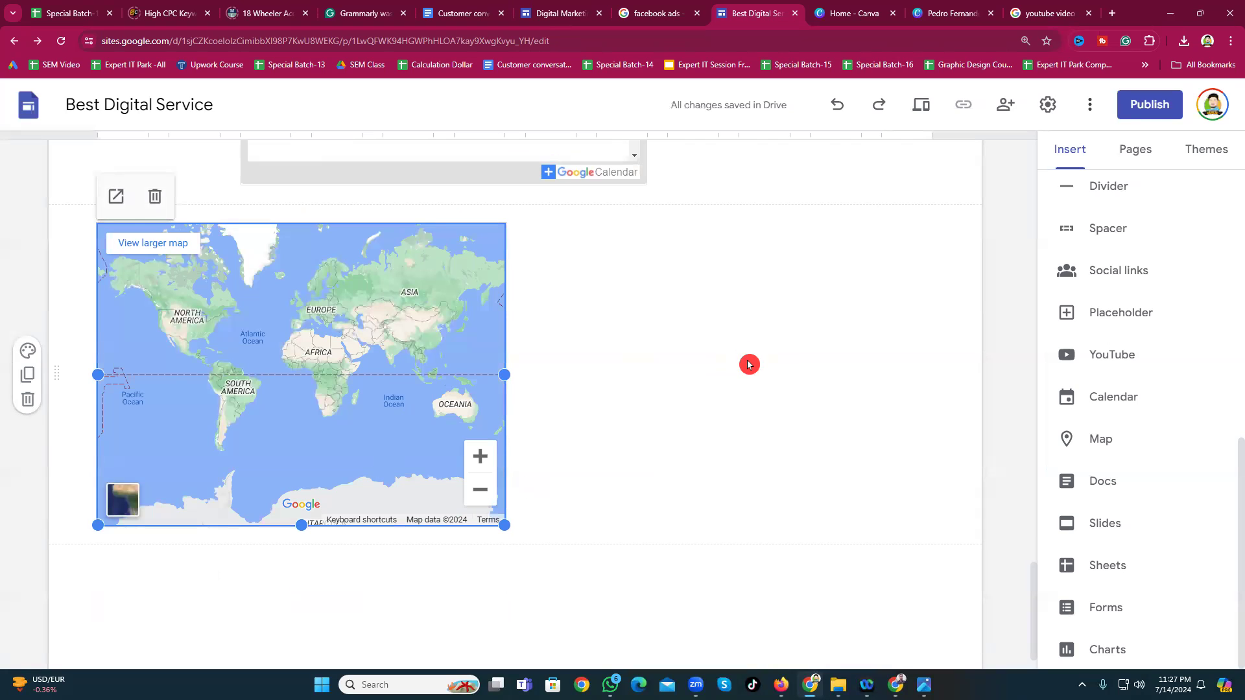
{"action": "left_click", "coordinate": [739, 392]}
{"action": "left_click_drag", "start_coordinate": [289, 369], "coordinate": [326, 373]}
{"action": "scroll", "coordinate": [332, 373], "scroll_direction": "up", "scroll_amount": 3}
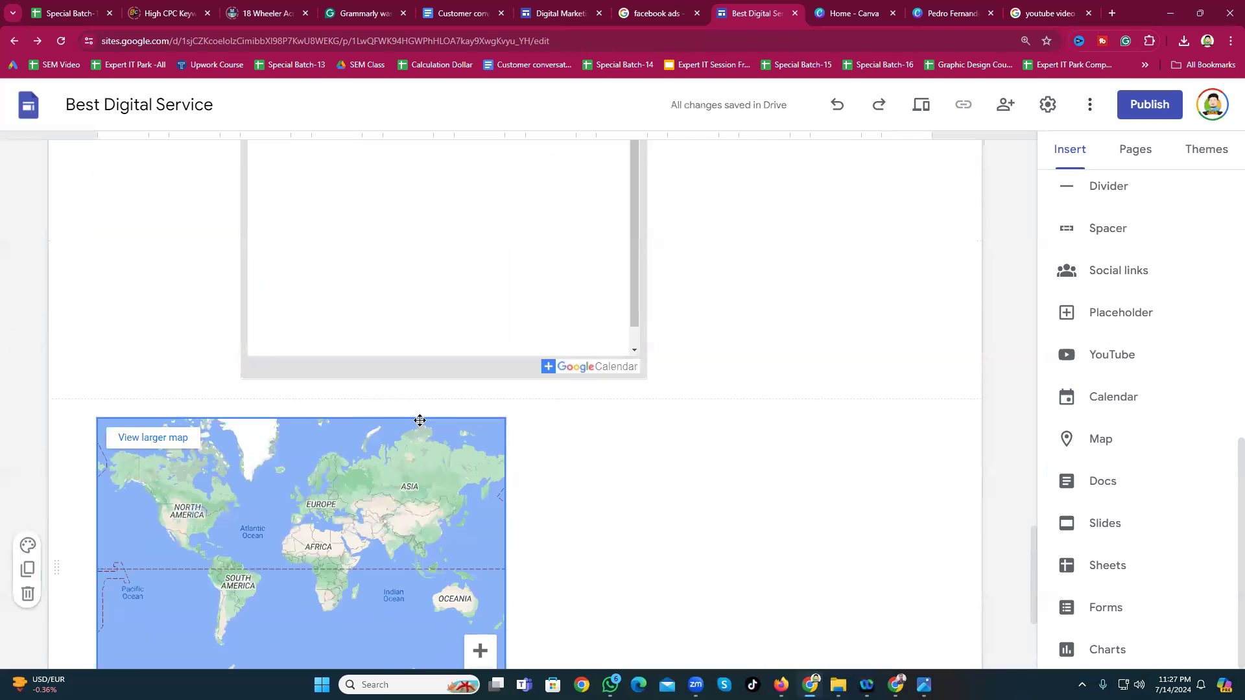
{"action": "scroll", "coordinate": [420, 421], "scroll_direction": "down", "scroll_amount": 3}
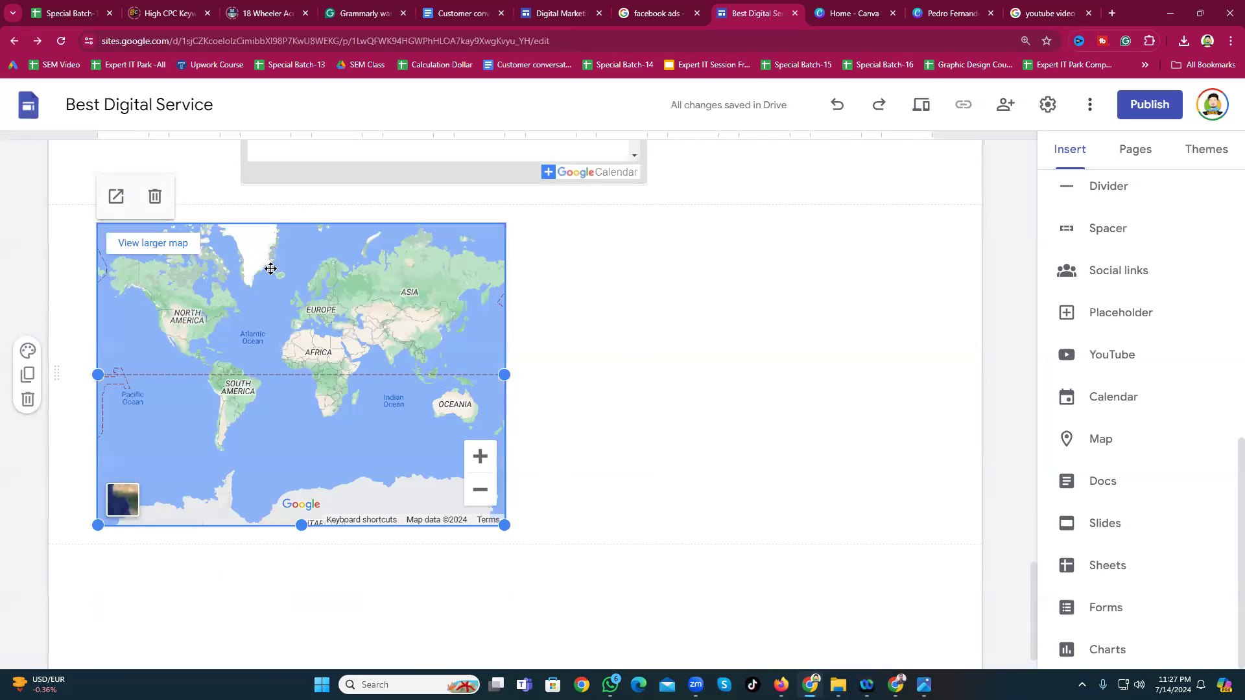
{"action": "left_click", "coordinate": [116, 196]}
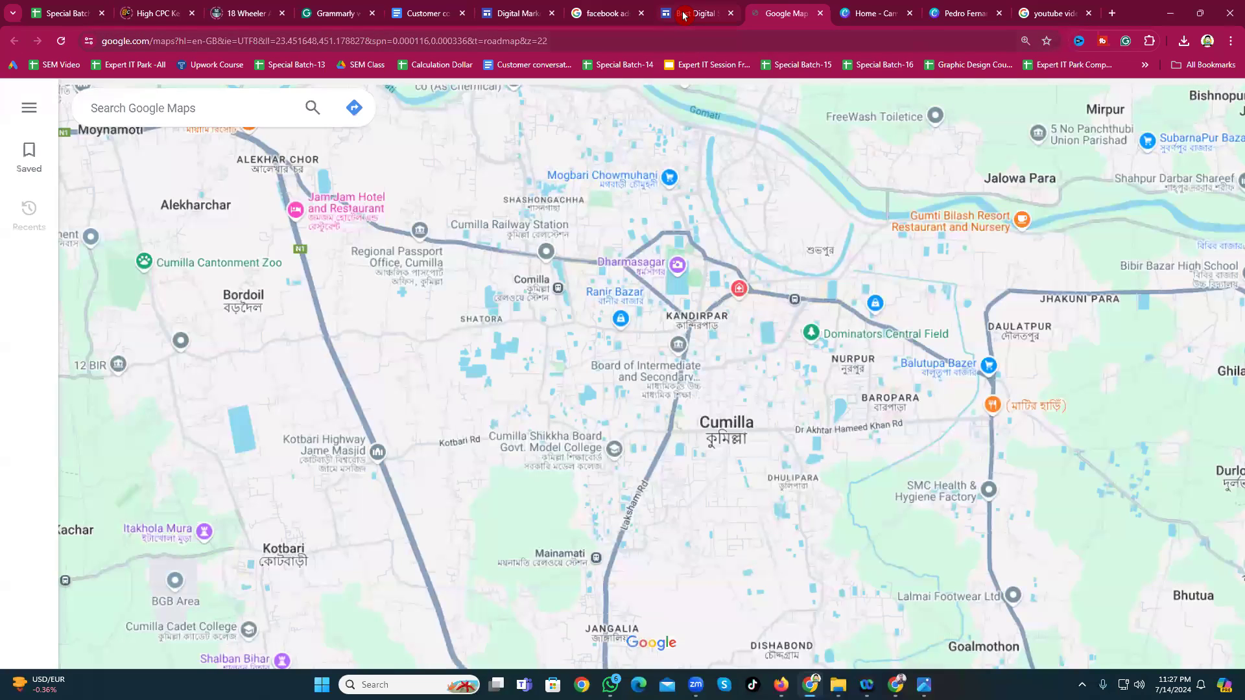
Step: Replace the map with a satellite map of Comilla, Bangladesh
{"action": "left_click", "coordinate": [683, 14]}
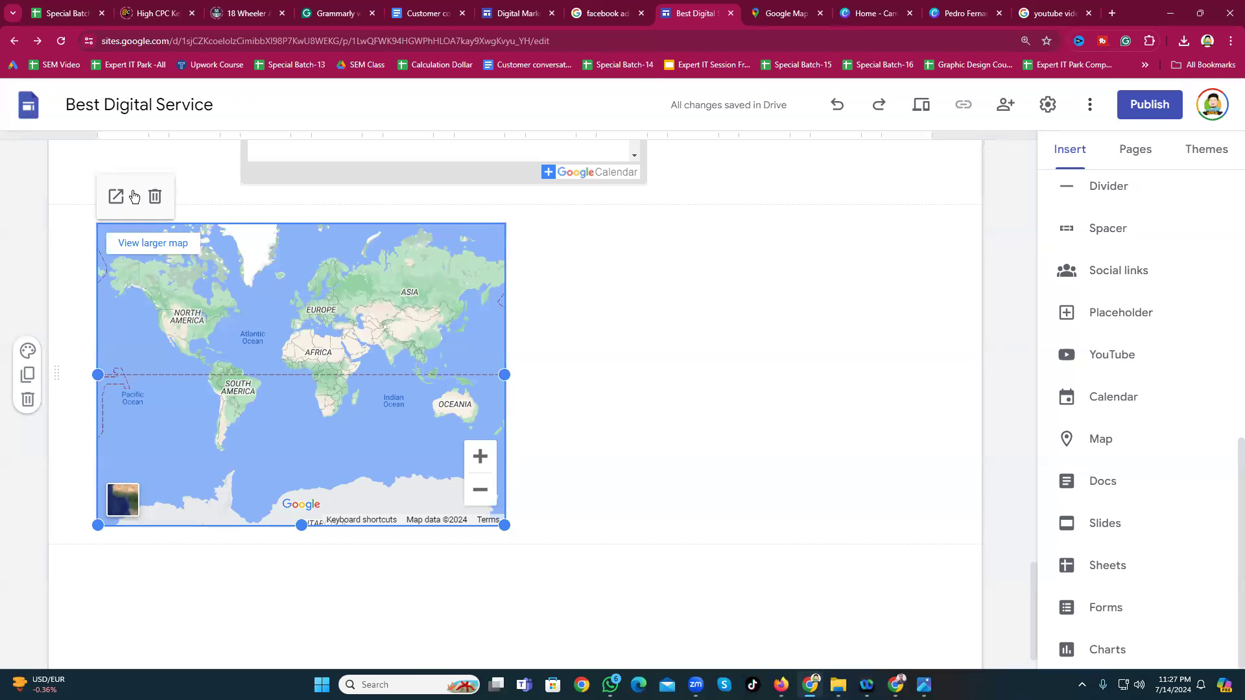
{"action": "left_click", "coordinate": [155, 196]}
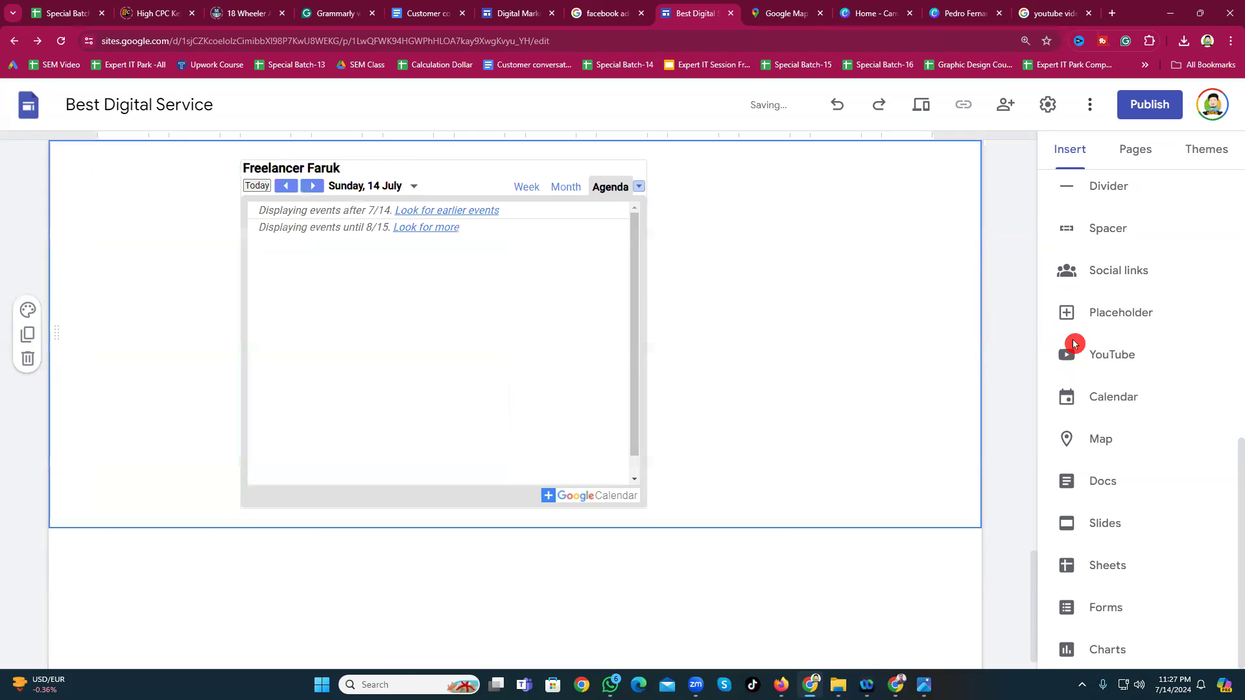
{"action": "left_click", "coordinate": [1099, 454]}
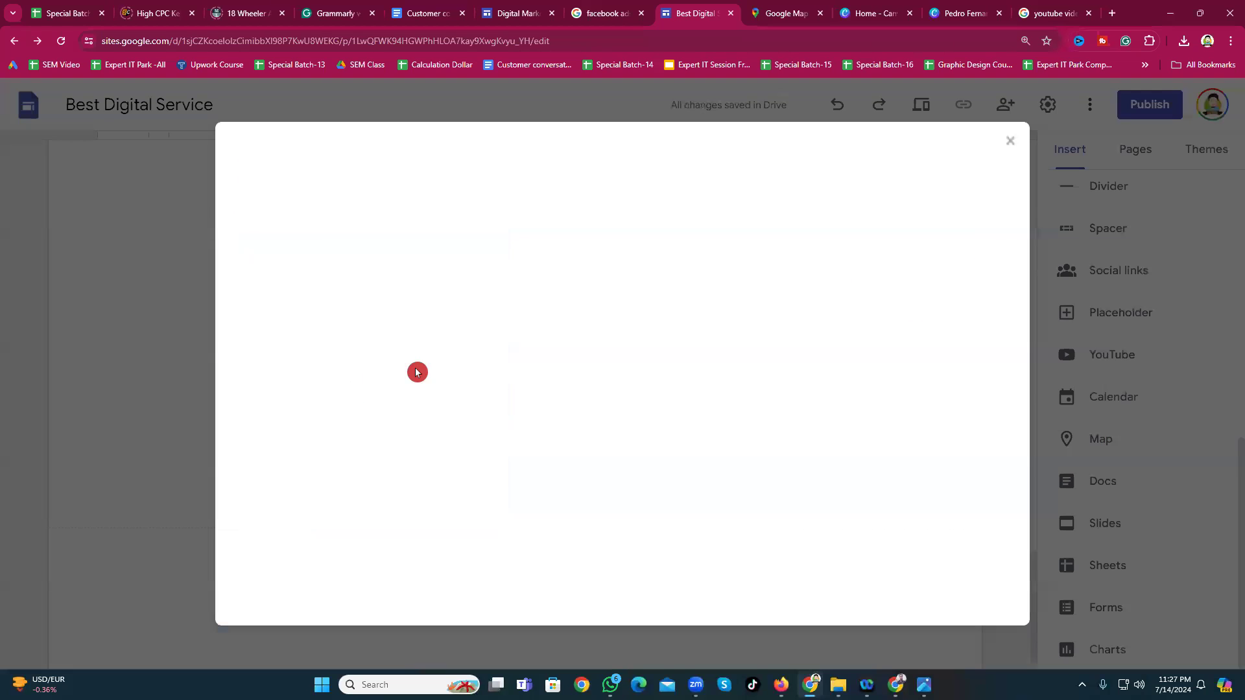
{"action": "left_click_drag", "start_coordinate": [728, 382], "coordinate": [618, 389]}
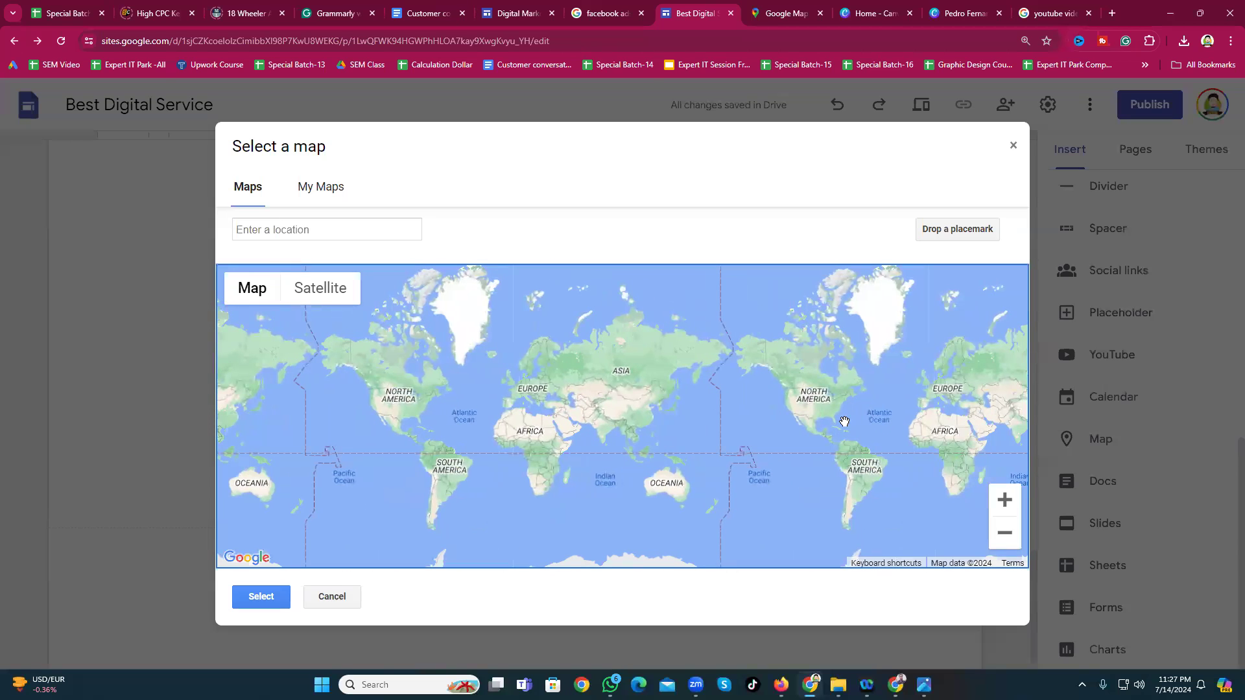
{"action": "scroll", "coordinate": [844, 422], "scroll_direction": "down", "scroll_amount": 2}
{"action": "left_click", "coordinate": [331, 293]}
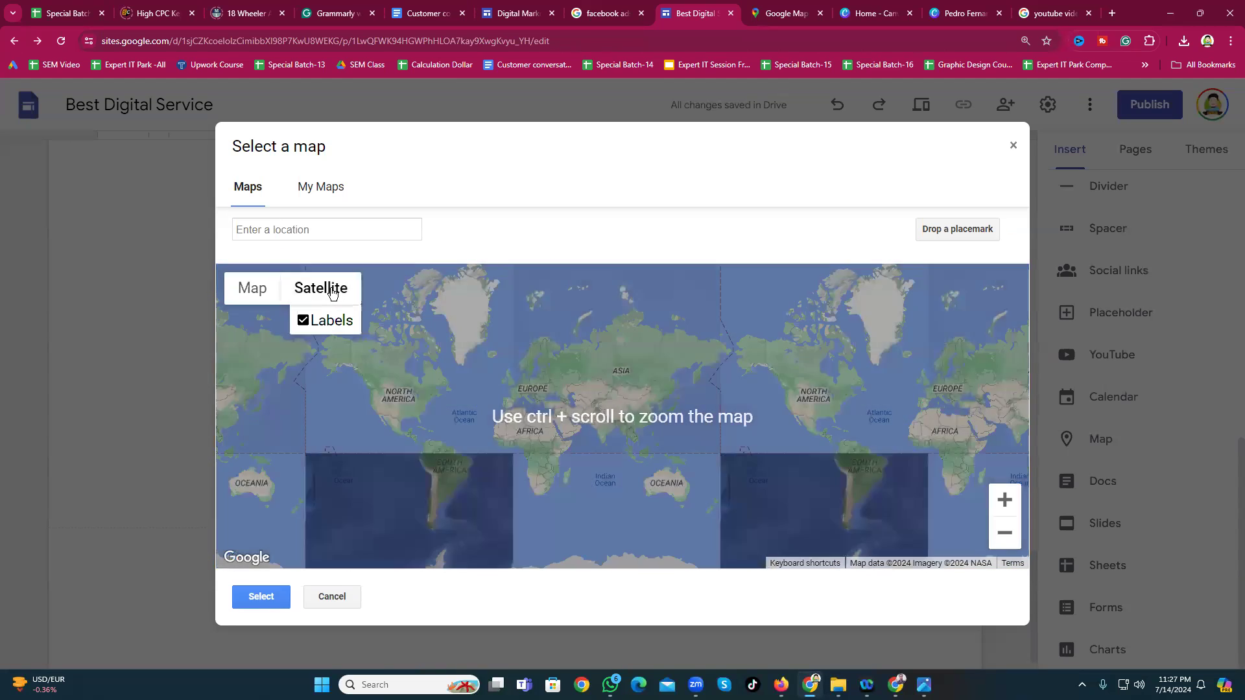
{"action": "left_click", "coordinate": [329, 219]}
{"action": "left_click", "coordinate": [302, 219]}
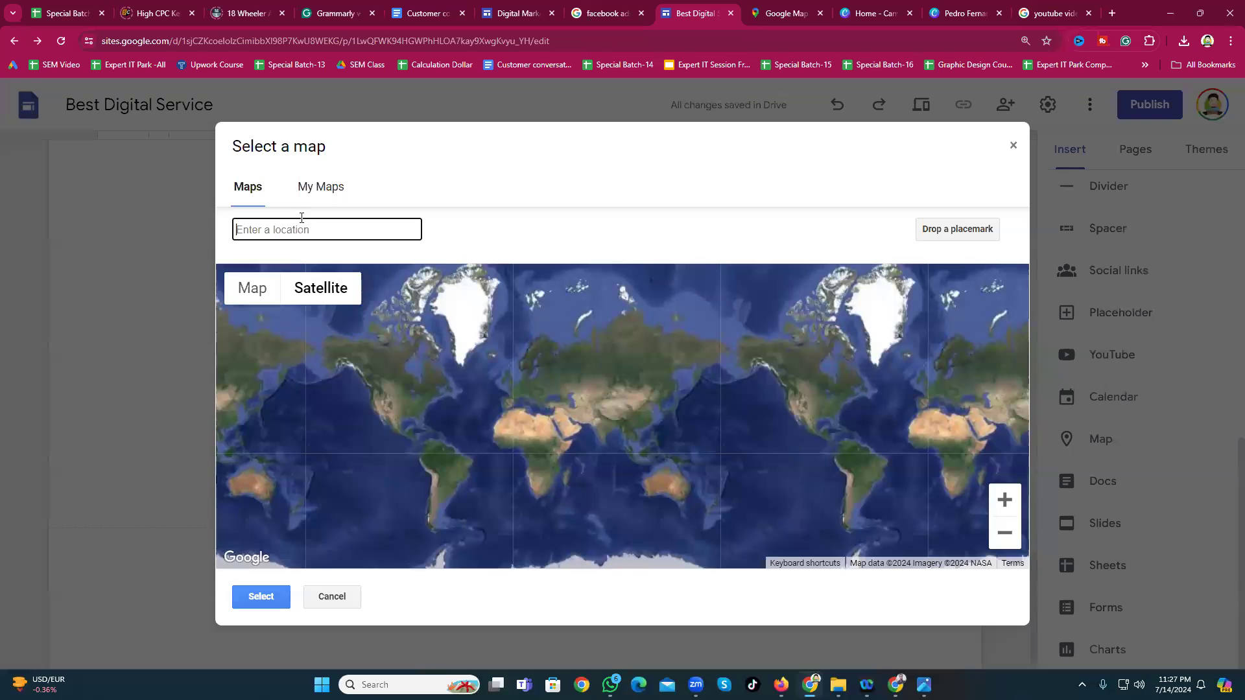
{"action": "type", "text": "comilla"}
{"action": "left_click", "coordinate": [304, 275]}
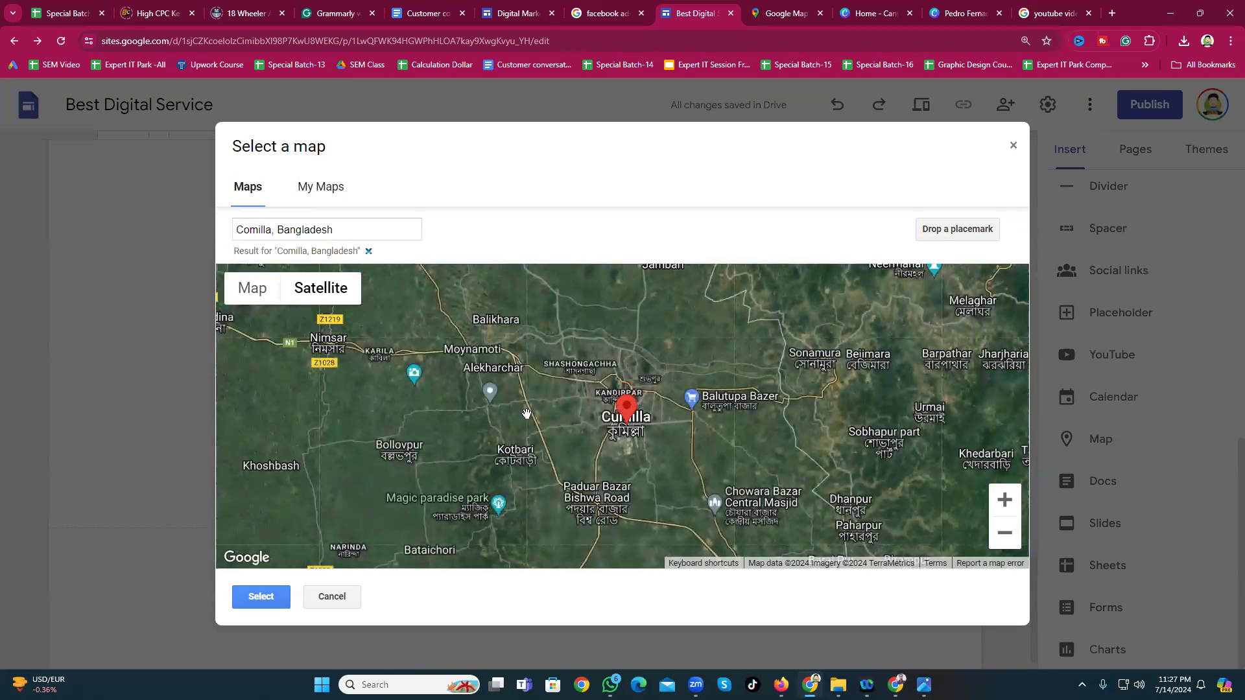
{"action": "left_click", "coordinate": [260, 595]}
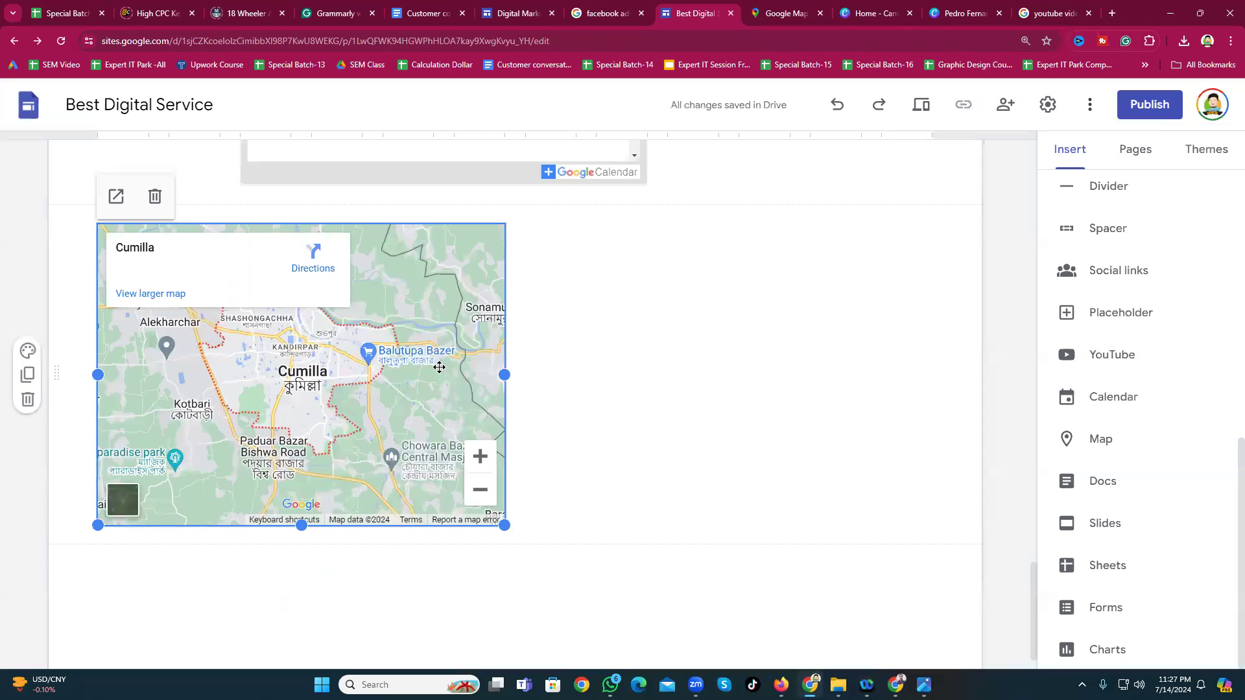
{"action": "left_click", "coordinate": [749, 371]}
{"action": "scroll", "coordinate": [776, 522], "scroll_direction": "down", "scroll_amount": 1}
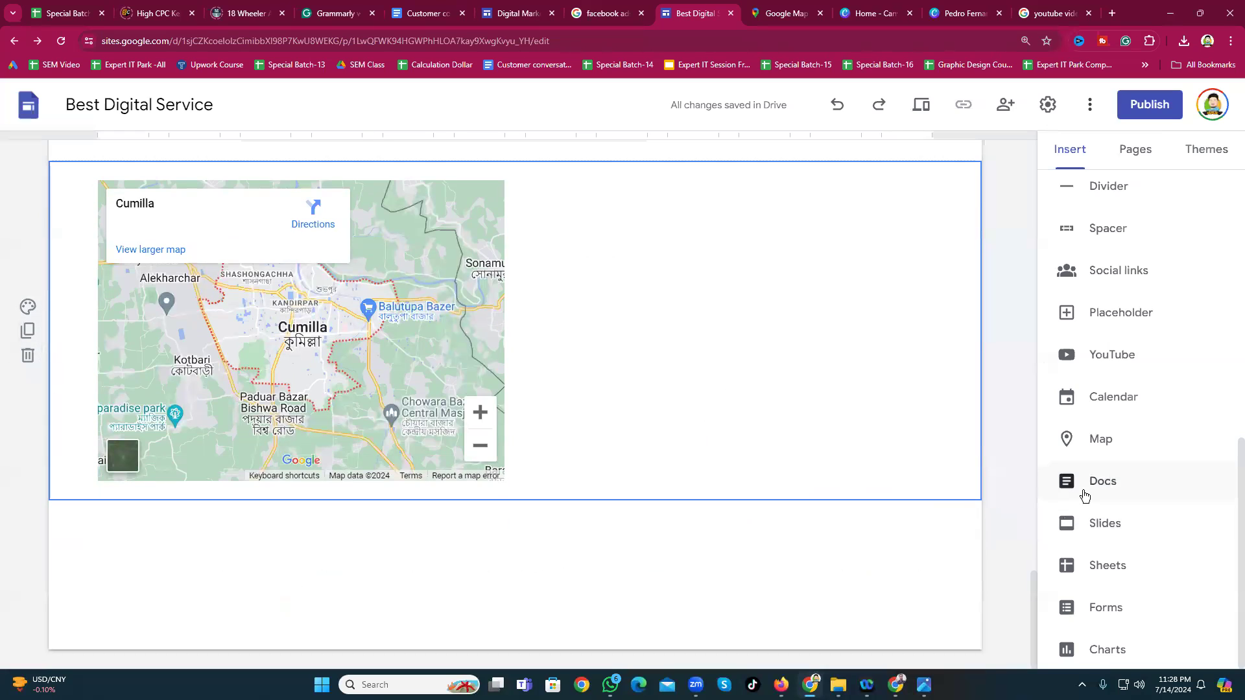
{"action": "scroll", "coordinate": [1100, 648], "scroll_direction": "up", "scroll_amount": 9}
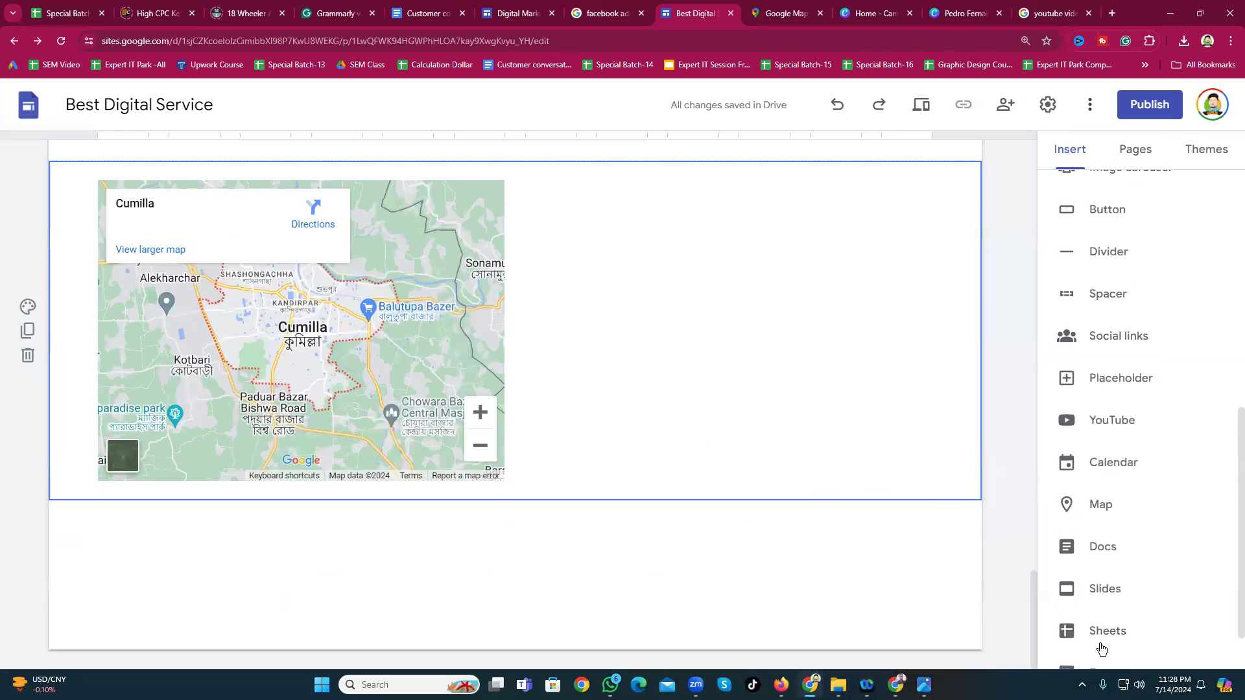
{"action": "scroll", "coordinate": [722, 450], "scroll_direction": "up", "scroll_amount": 4}
{"action": "scroll", "coordinate": [592, 411], "scroll_direction": "down", "scroll_amount": 4}
{"action": "scroll", "coordinate": [662, 447], "scroll_direction": "up", "scroll_amount": 10}
{"action": "scroll", "coordinate": [658, 436], "scroll_direction": "up", "scroll_amount": 8}
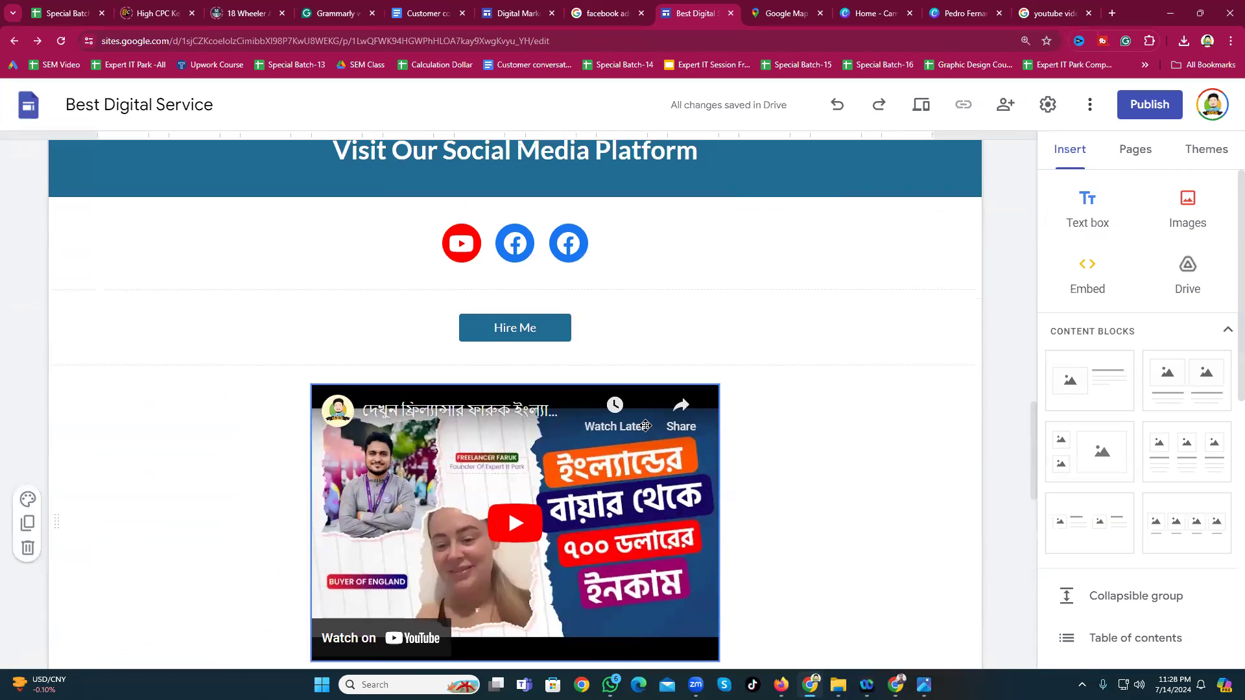
{"action": "scroll", "coordinate": [642, 445], "scroll_direction": "down", "scroll_amount": 15}
{"action": "left_click", "coordinate": [658, 492]}
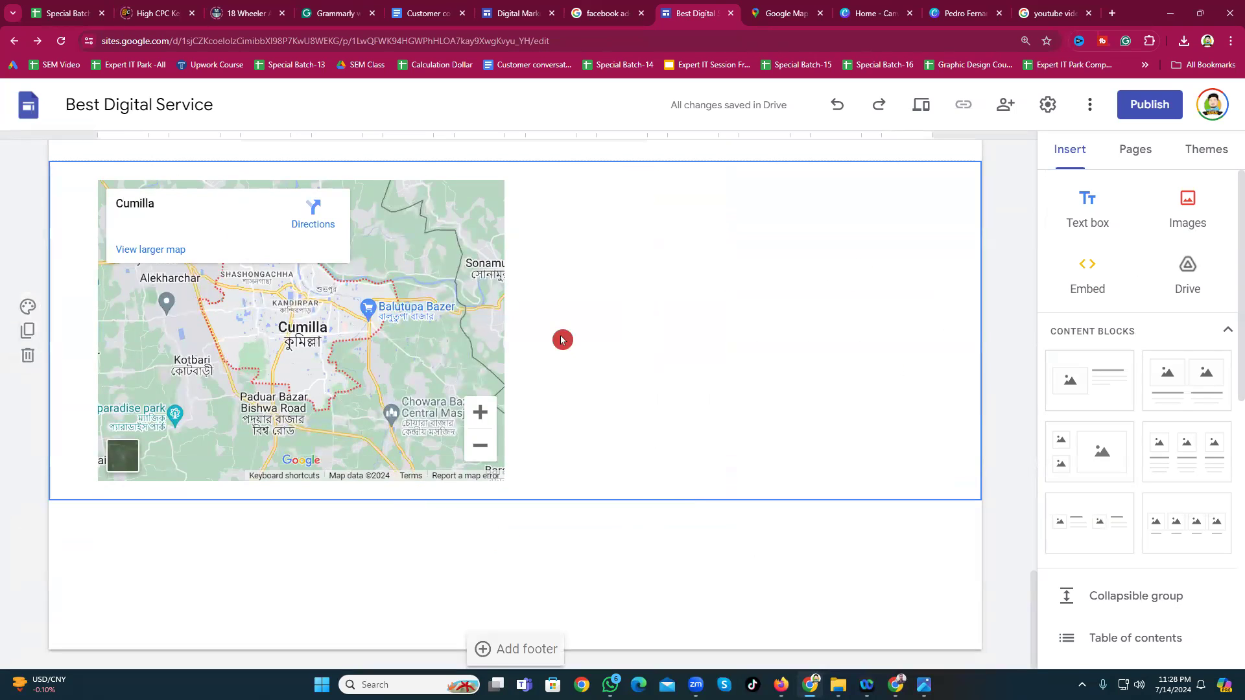
{"action": "scroll", "coordinate": [561, 340], "scroll_direction": "up", "scroll_amount": 20}
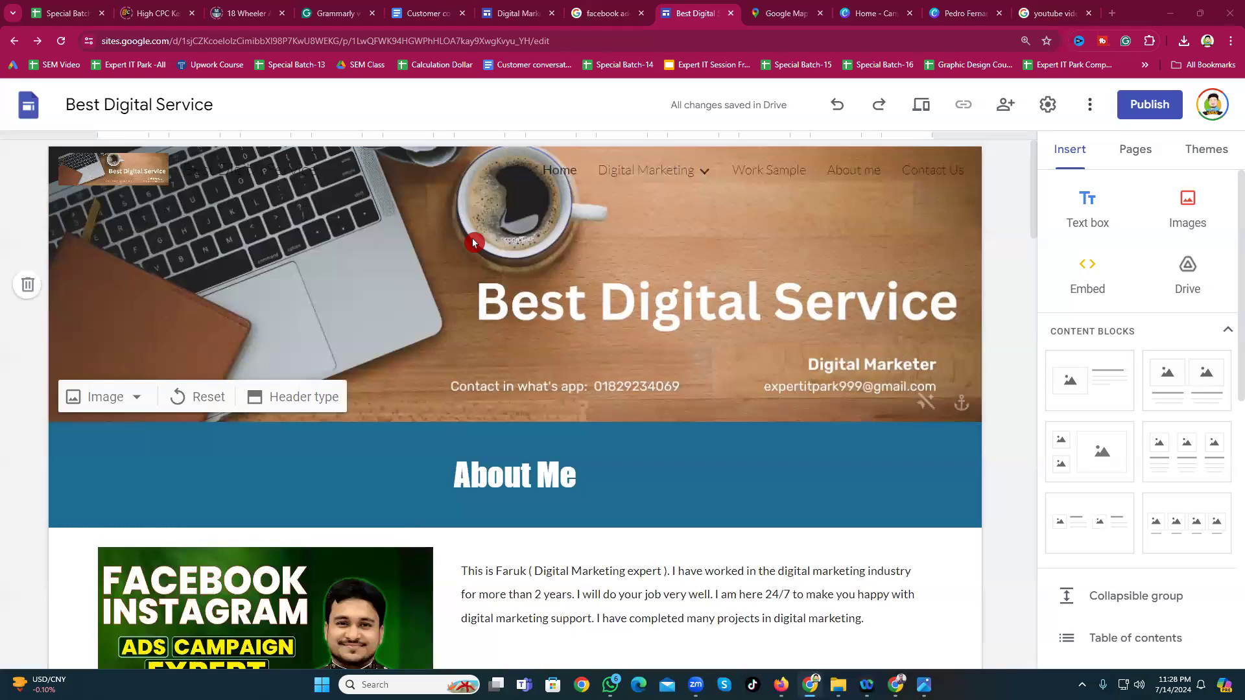
{"action": "key", "text": "Print"}
{"action": "left_click_drag", "start_coordinate": [58, 120], "coordinate": [920, 464]}
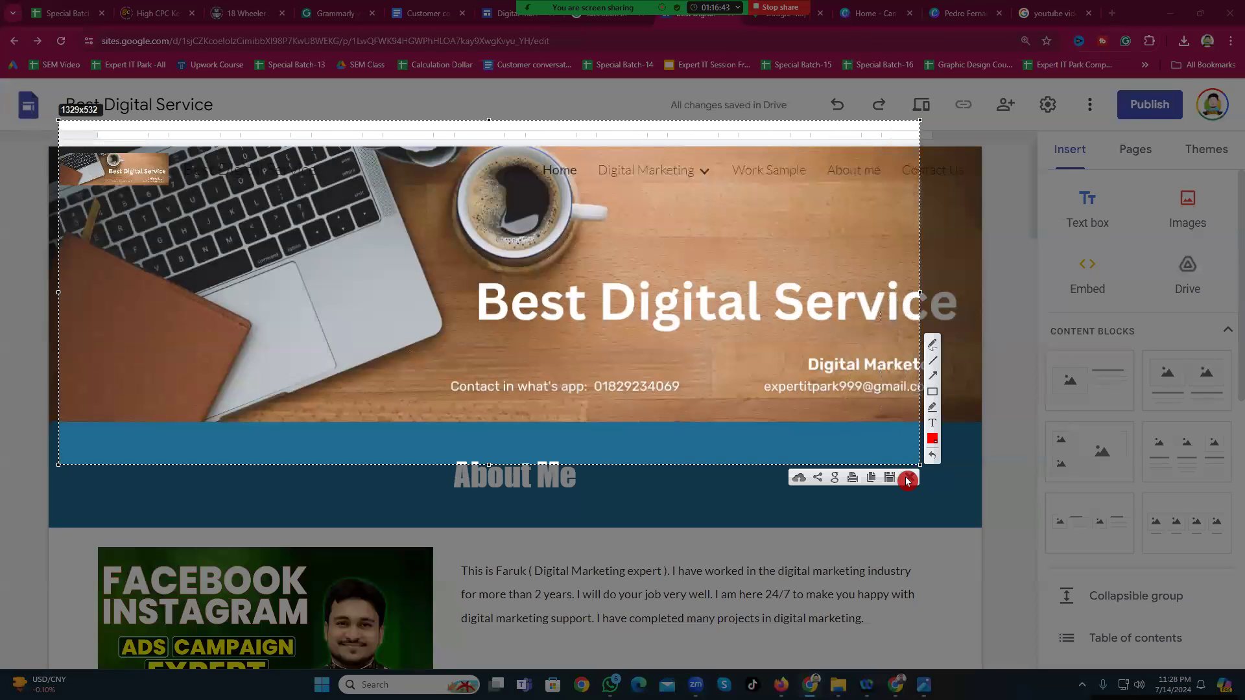
{"action": "left_click", "coordinate": [908, 480]}
{"action": "scroll", "coordinate": [907, 480], "scroll_direction": "down", "scroll_amount": 5}
{"action": "key", "text": "Print"}
{"action": "left_click_drag", "start_coordinate": [33, 174], "coordinate": [878, 679]}
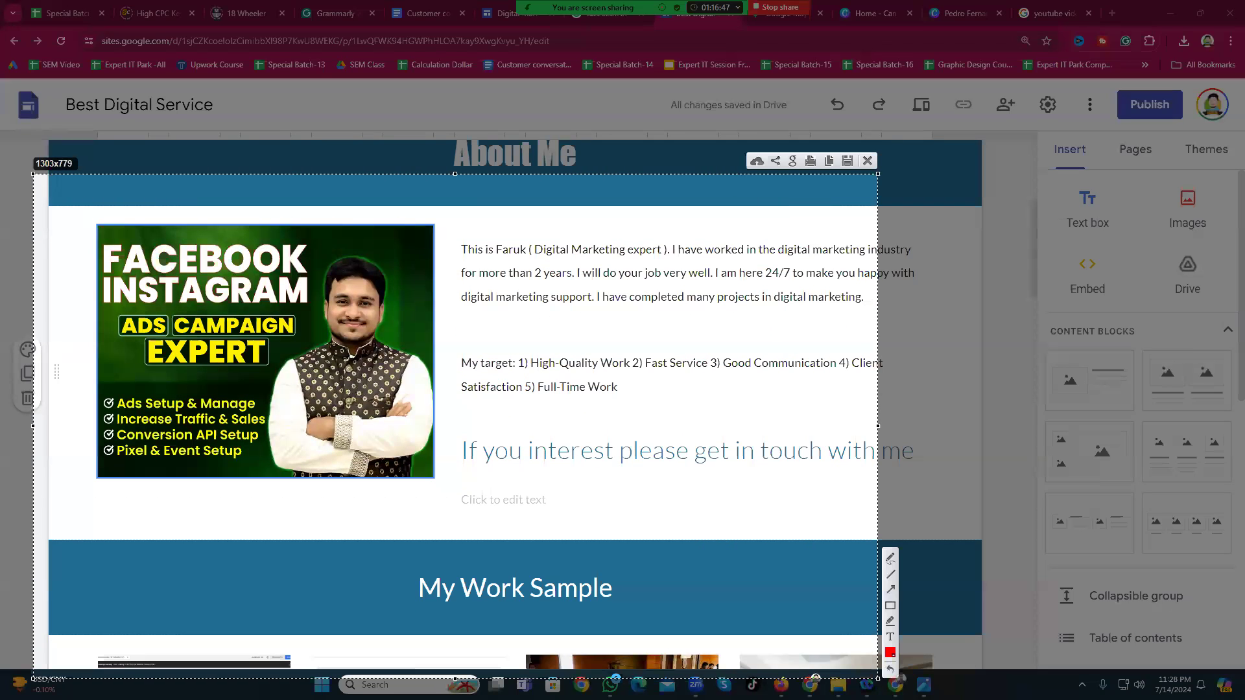
{"action": "left_click", "coordinate": [869, 162]}
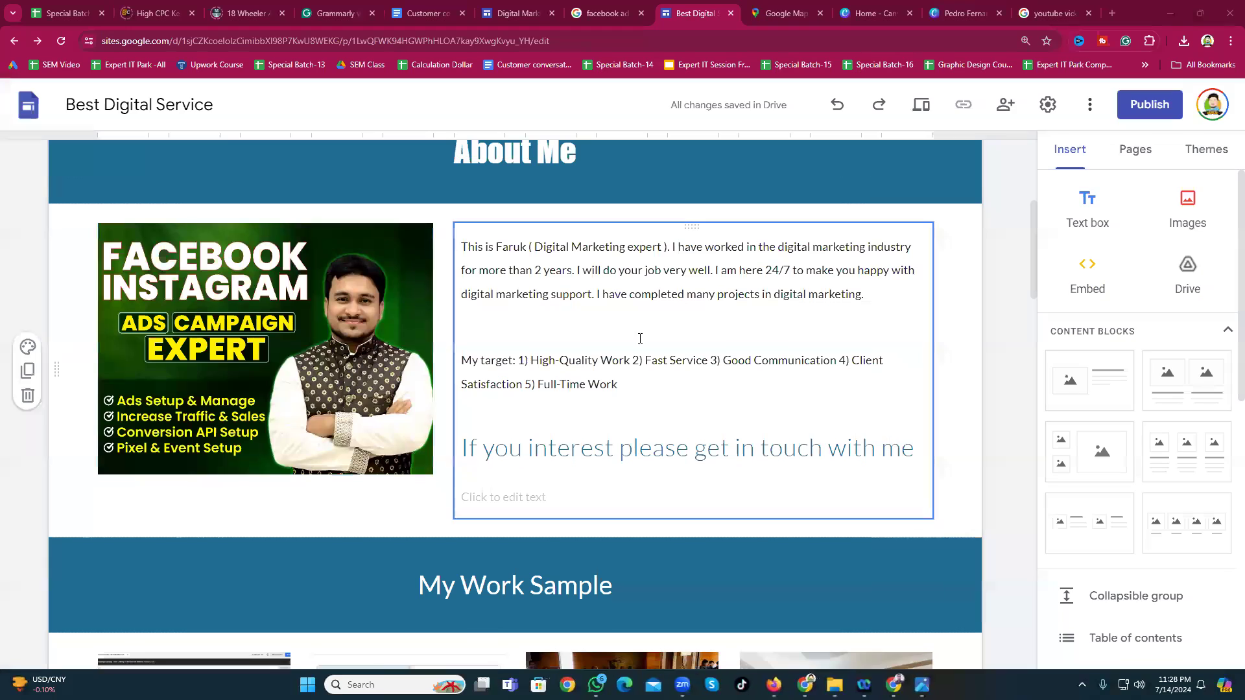
{"action": "scroll", "coordinate": [641, 337], "scroll_direction": "up", "scroll_amount": 5}
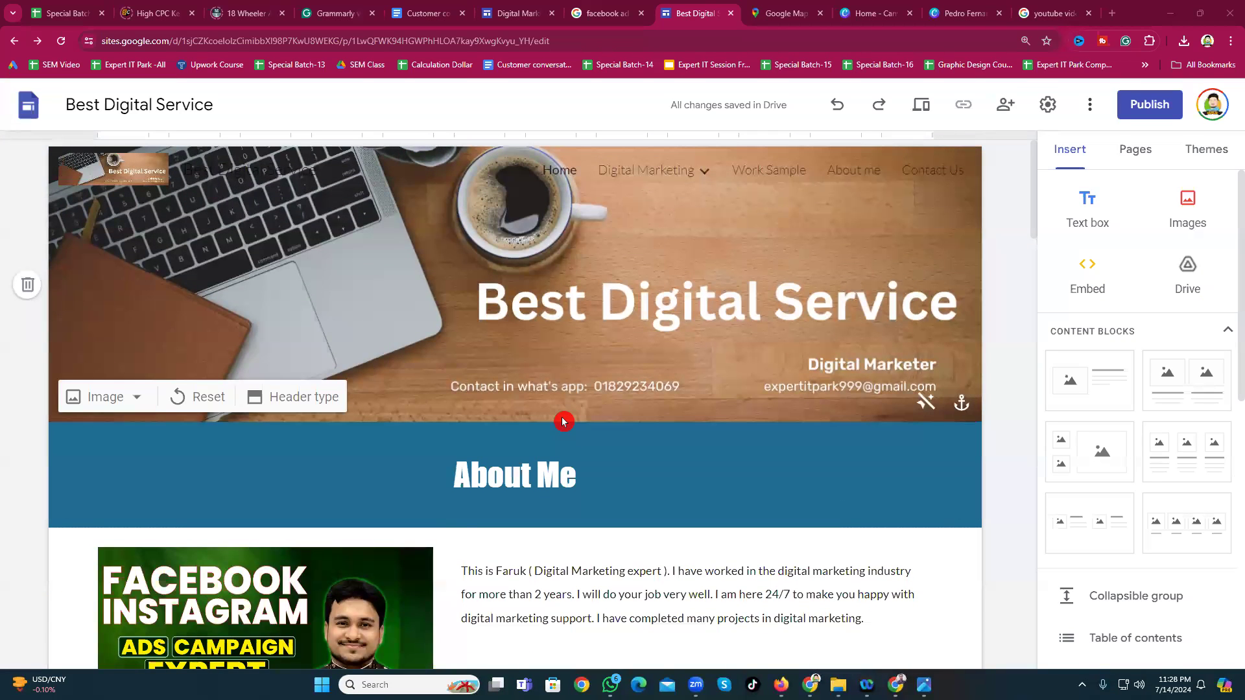
{"action": "scroll", "coordinate": [562, 421], "scroll_direction": "down", "scroll_amount": 15}
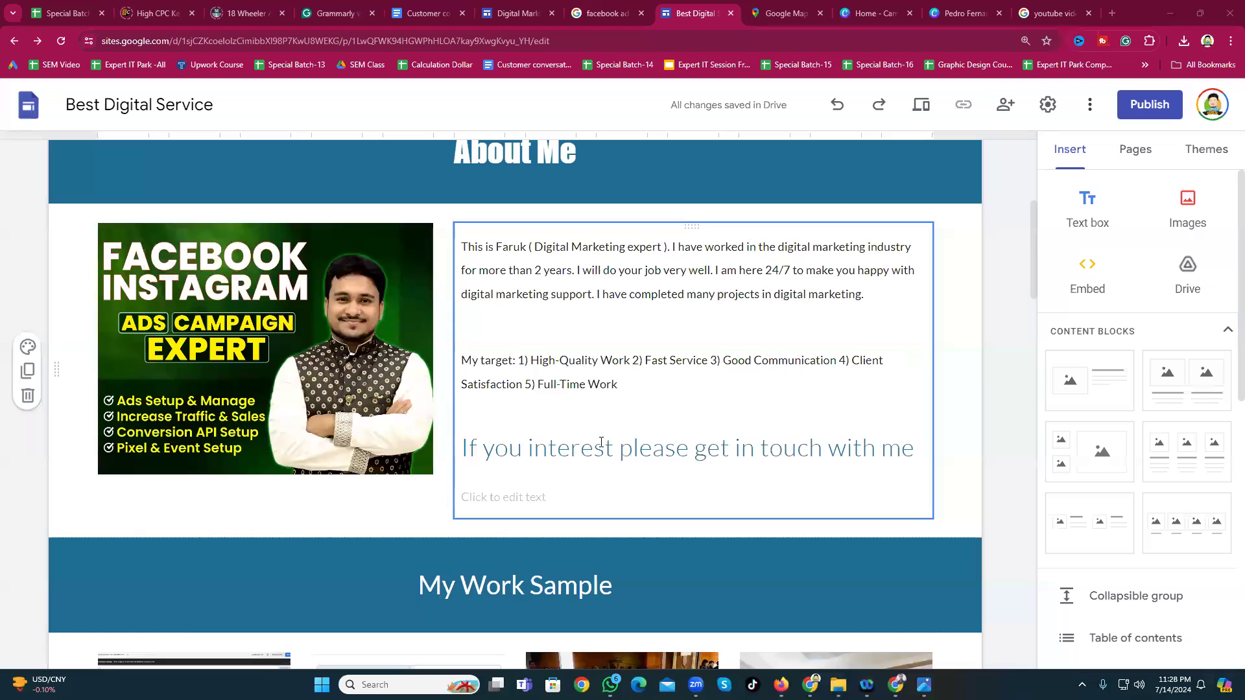
{"action": "scroll", "coordinate": [674, 514], "scroll_direction": "down", "scroll_amount": 10}
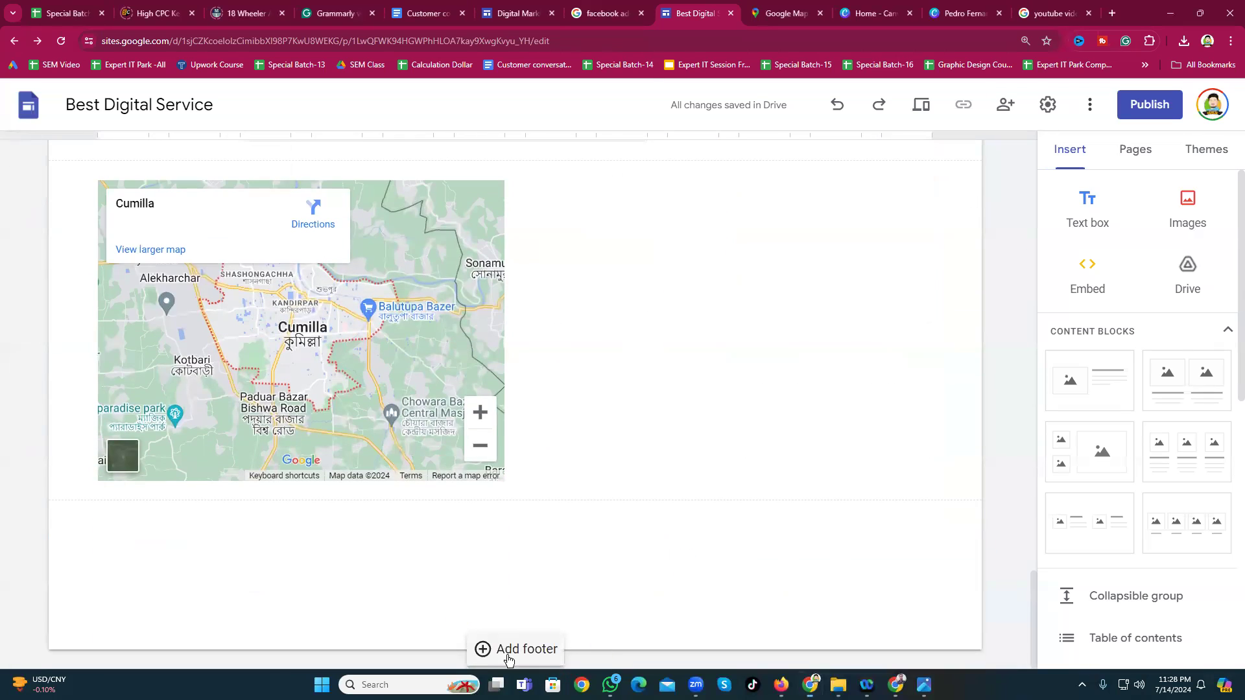
Step: Add a blue Style 3 footer whose first line reads 'Visit Our Website:'
{"action": "left_click", "coordinate": [512, 649]}
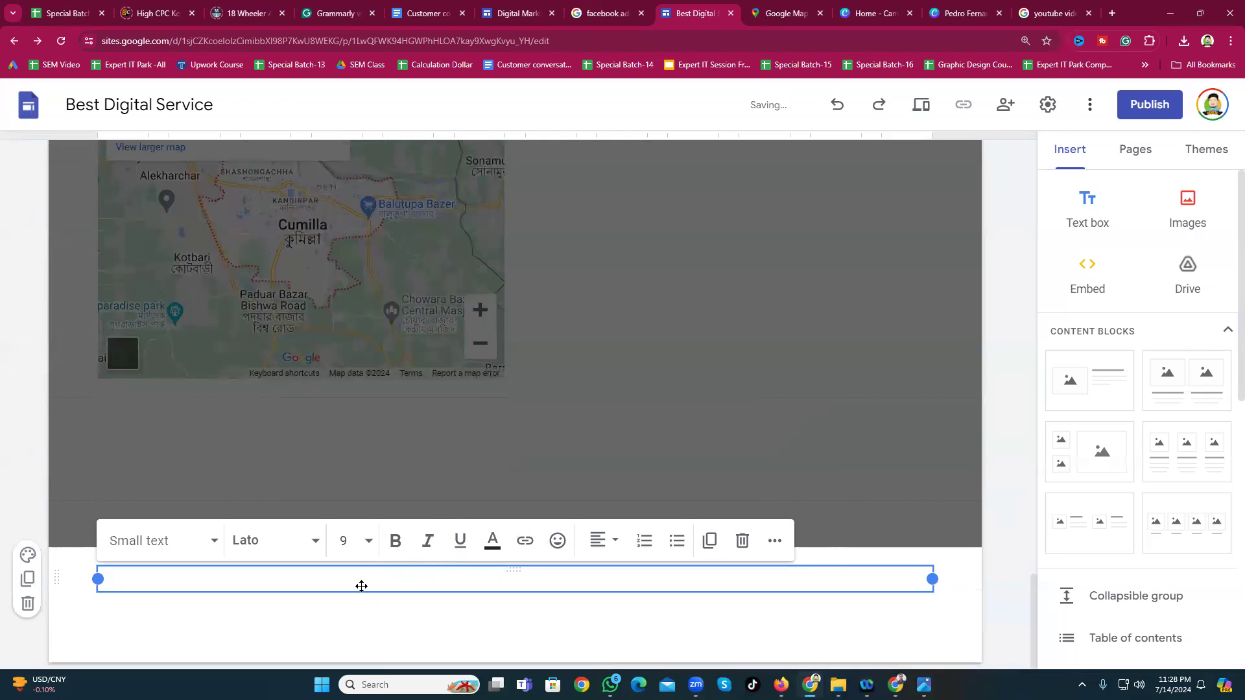
{"action": "left_click", "coordinate": [29, 555]}
{"action": "left_click", "coordinate": [104, 504]}
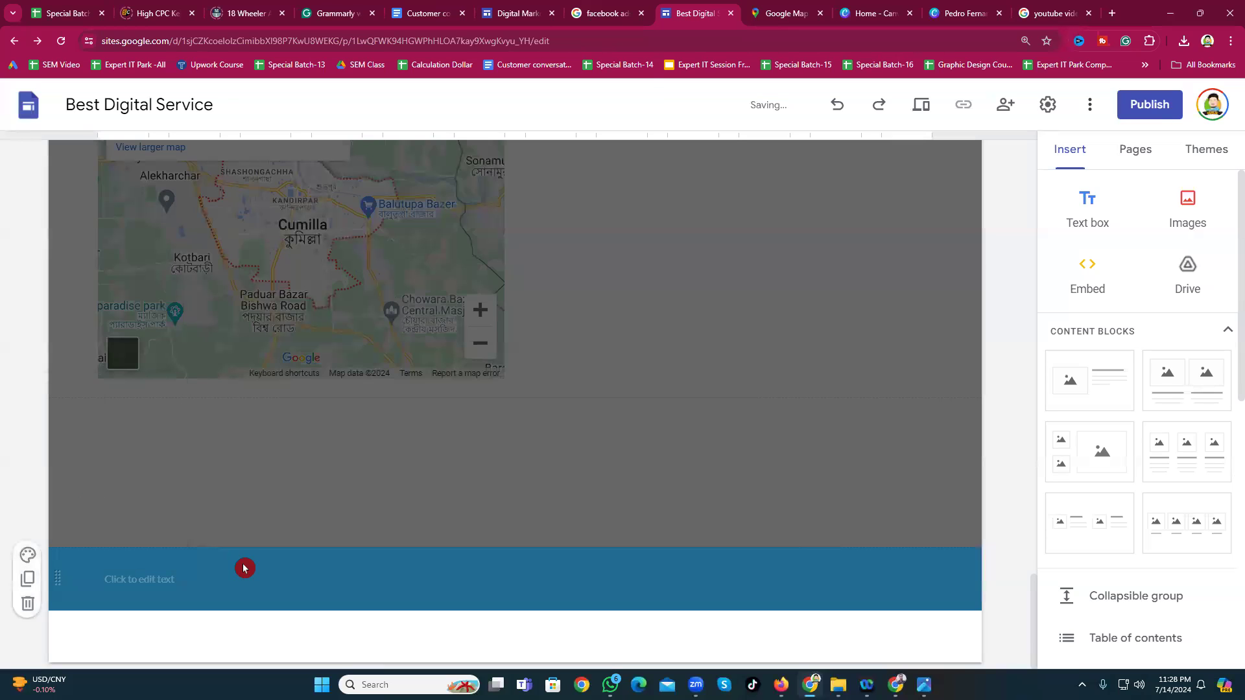
{"action": "left_click", "coordinate": [135, 581]}
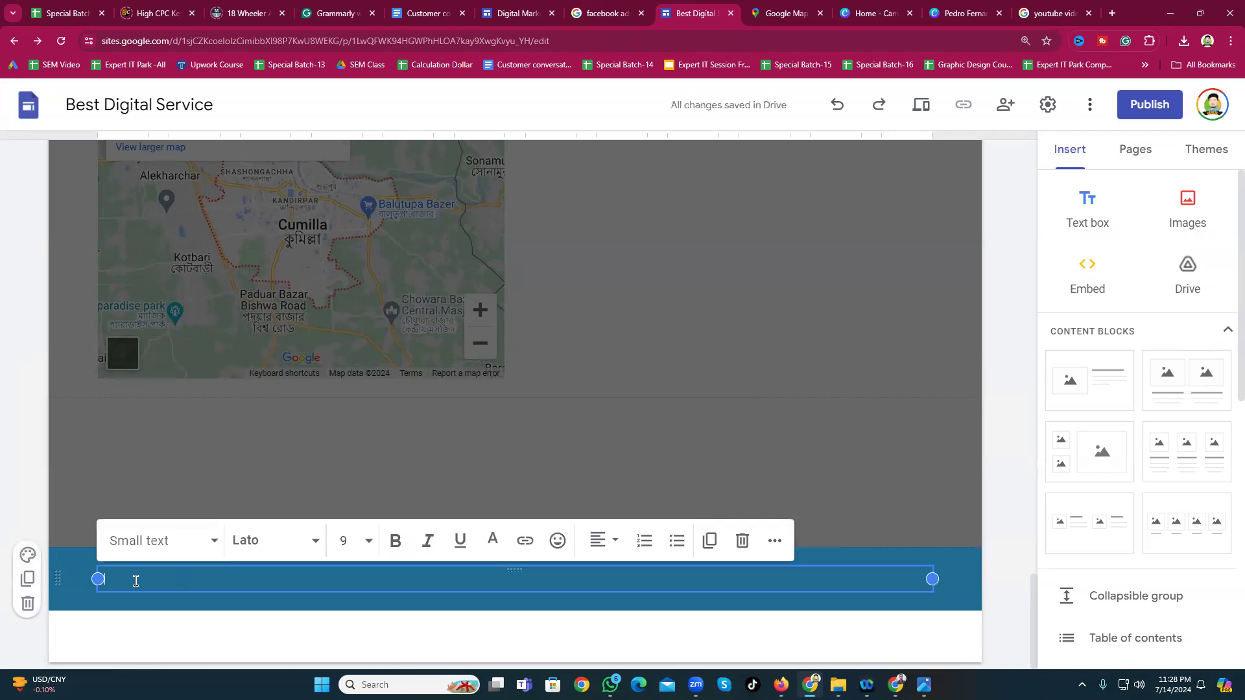
{"action": "type", "text": "Visit Our Webs"}
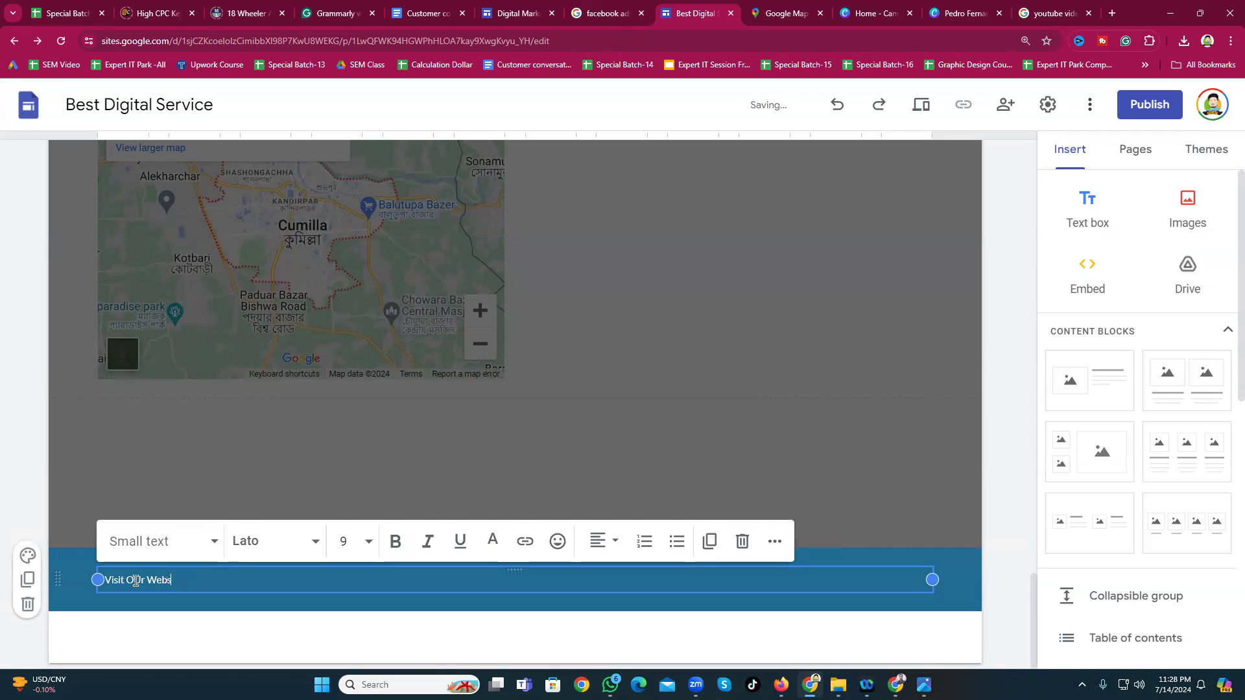
{"action": "type", "text": "ite:"}
{"action": "key", "text": "Return"}
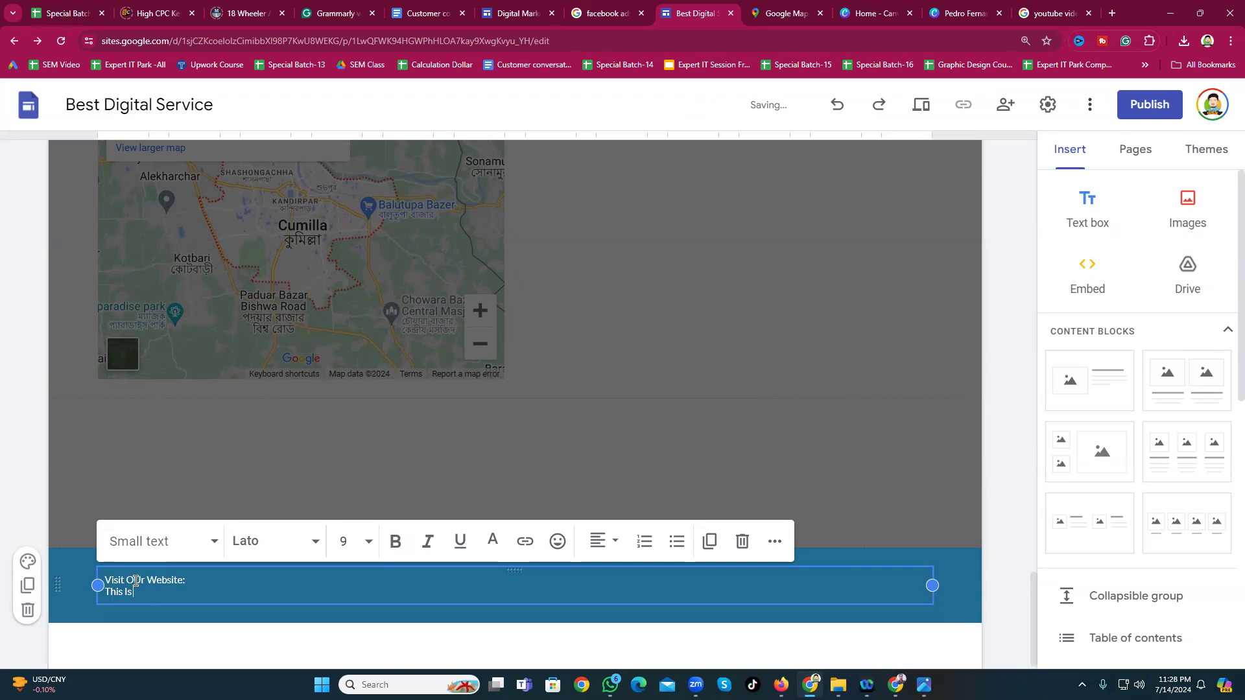
Step: Add footer lines 'This Is My Mail' and 'This Is My whats app Number', then begin the office location line
{"action": "type", "text": "This Is My Maiu"}
{"action": "key", "text": "BackSpace"}
{"action": "type", "text": "l"}
{"action": "key", "text": "Return"}
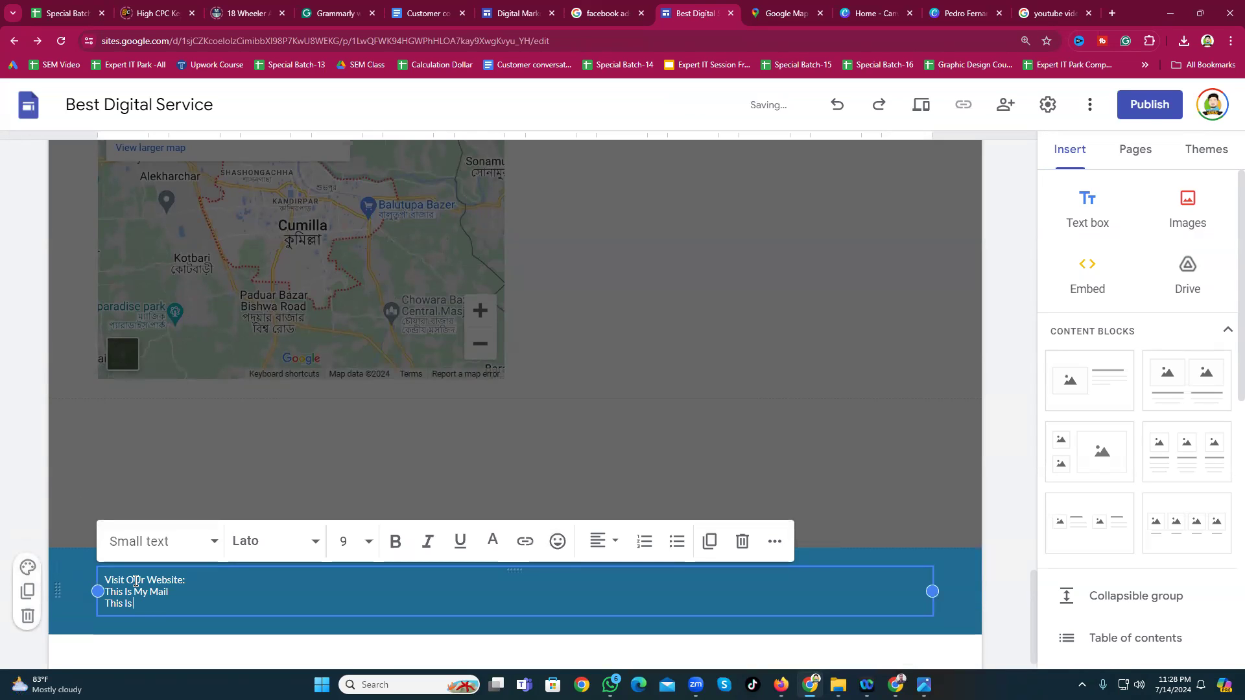
{"action": "type", "text": "This Is My whas"}
{"action": "key", "text": "BackSpace"}
{"action": "type", "text": "ts app Number"}
{"action": "key", "text": "Return"}
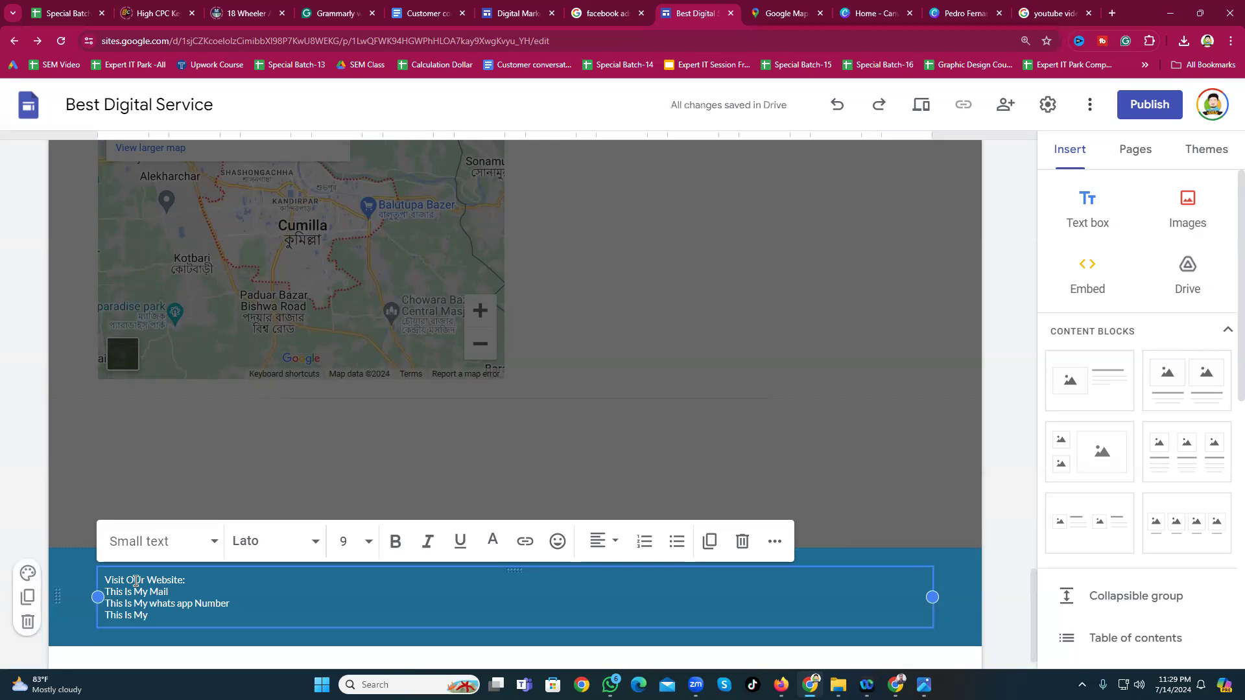
{"action": "type", "text": "This Is My C"}
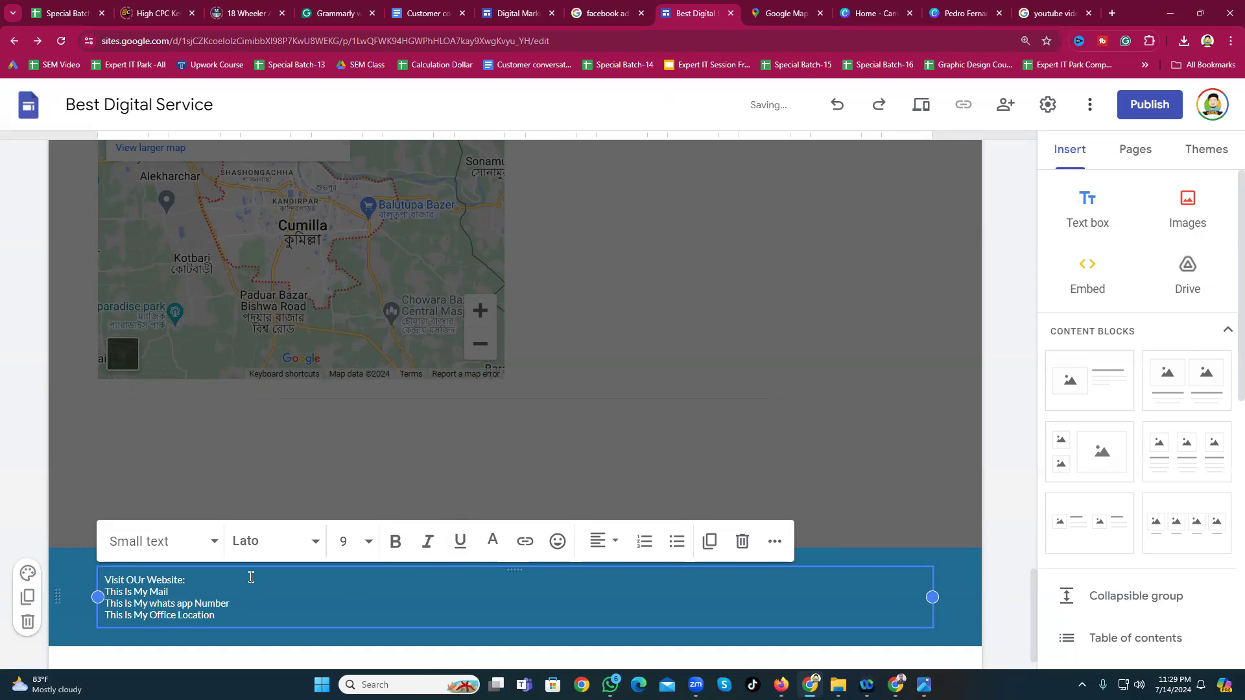
{"action": "triple_click", "coordinate": [110, 599]}
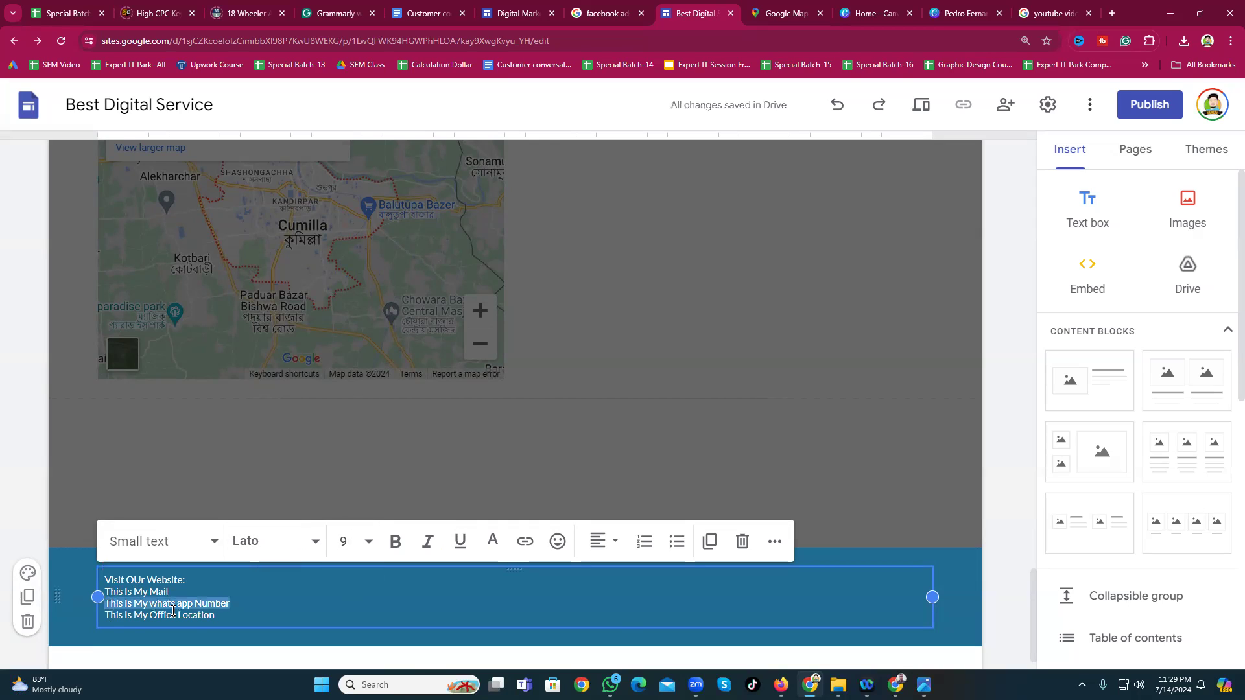
{"action": "key", "text": "ctrl+a"}
{"action": "left_click", "coordinate": [352, 551]}
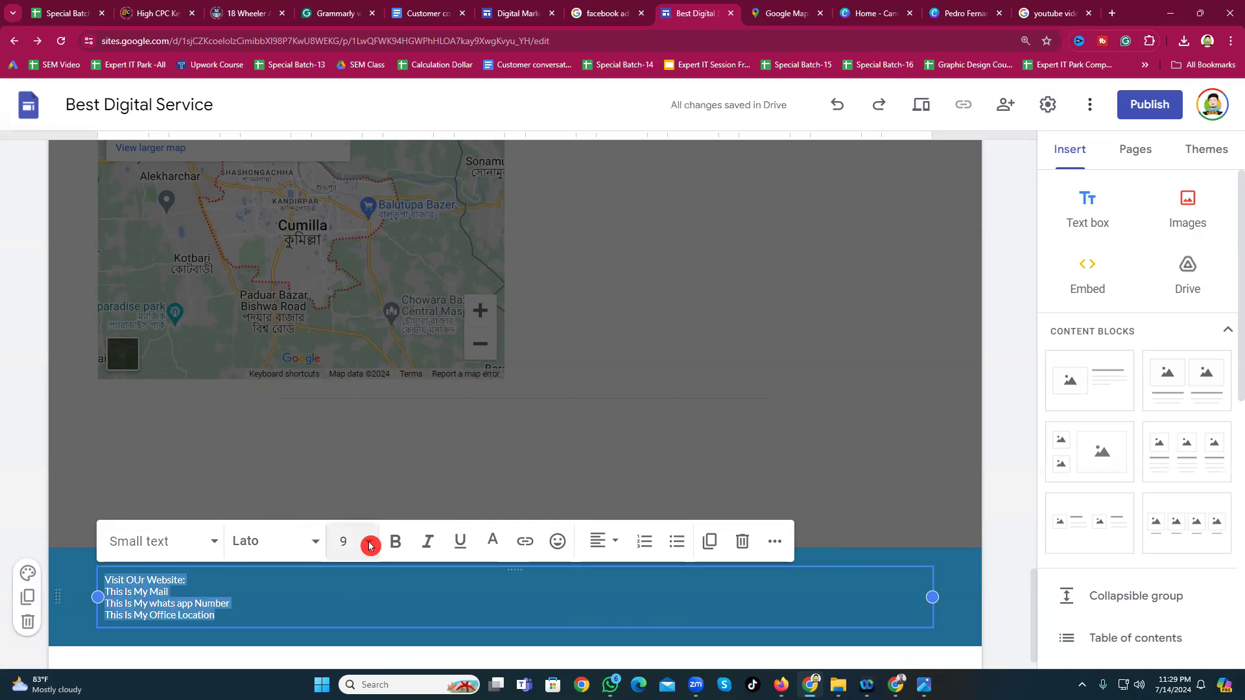
{"action": "left_click", "coordinate": [349, 413]}
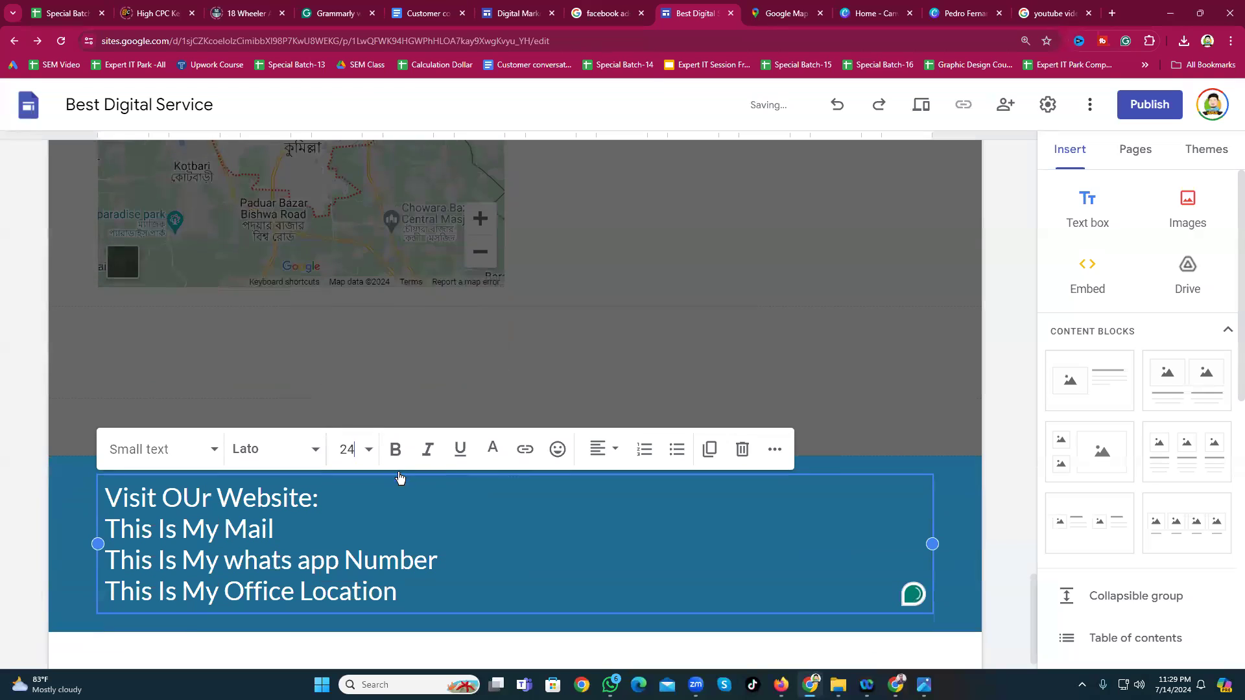
{"action": "left_click", "coordinate": [598, 448]}
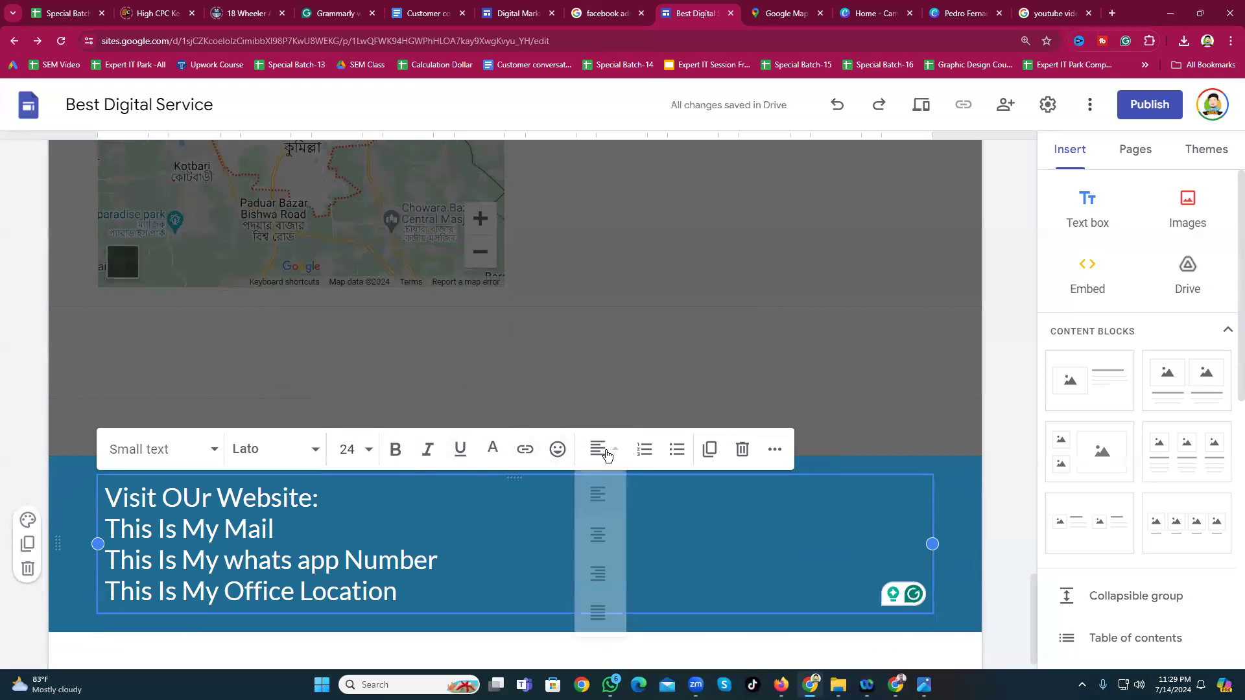
{"action": "left_click", "coordinate": [605, 568]}
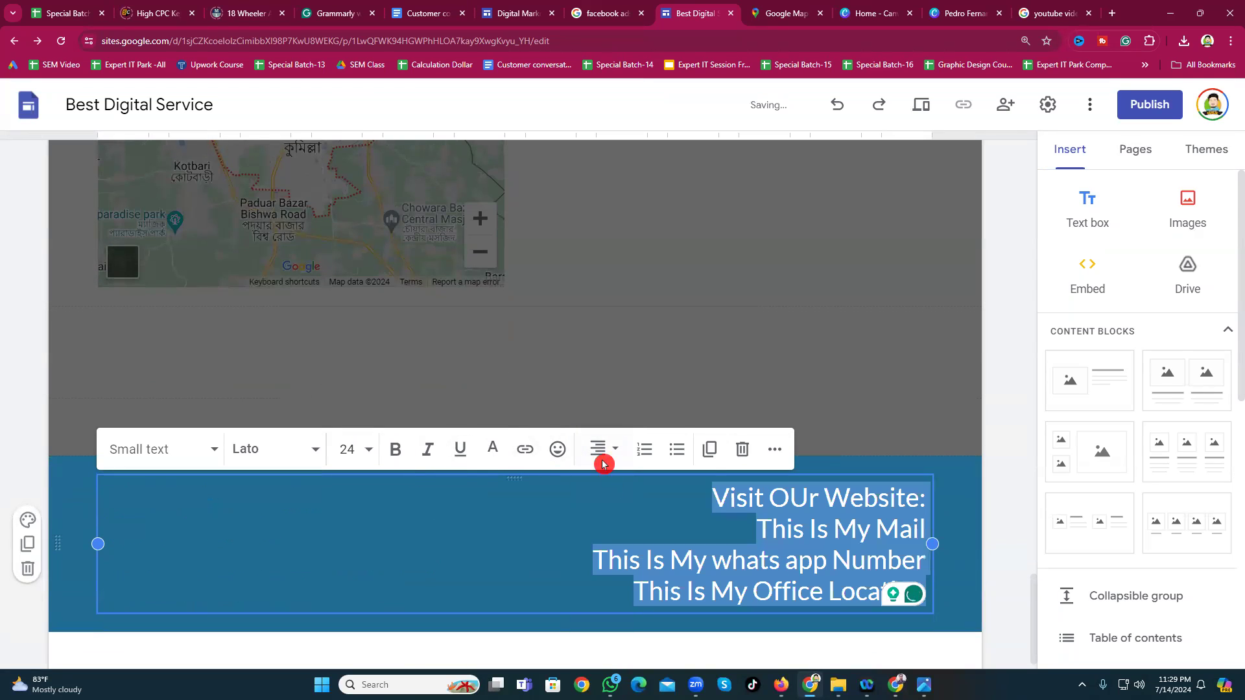
{"action": "left_click", "coordinate": [597, 450]}
{"action": "left_click", "coordinate": [593, 535]}
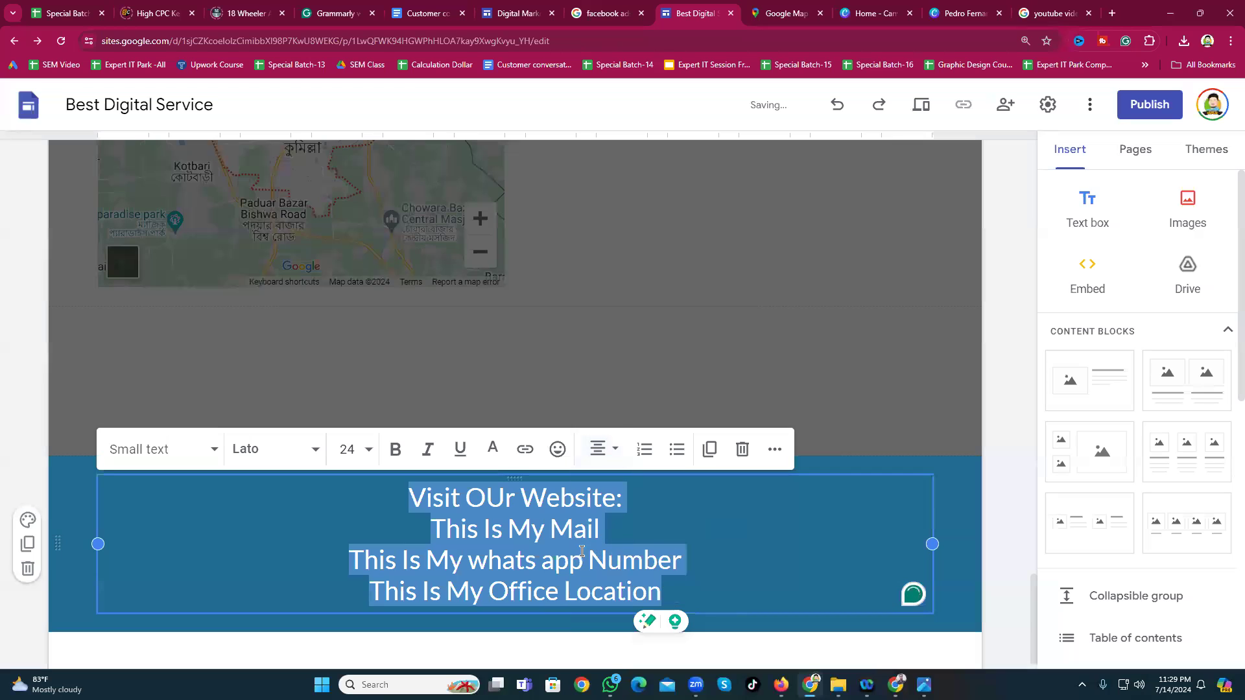
{"action": "left_click", "coordinate": [674, 519]}
{"action": "left_click", "coordinate": [486, 496]}
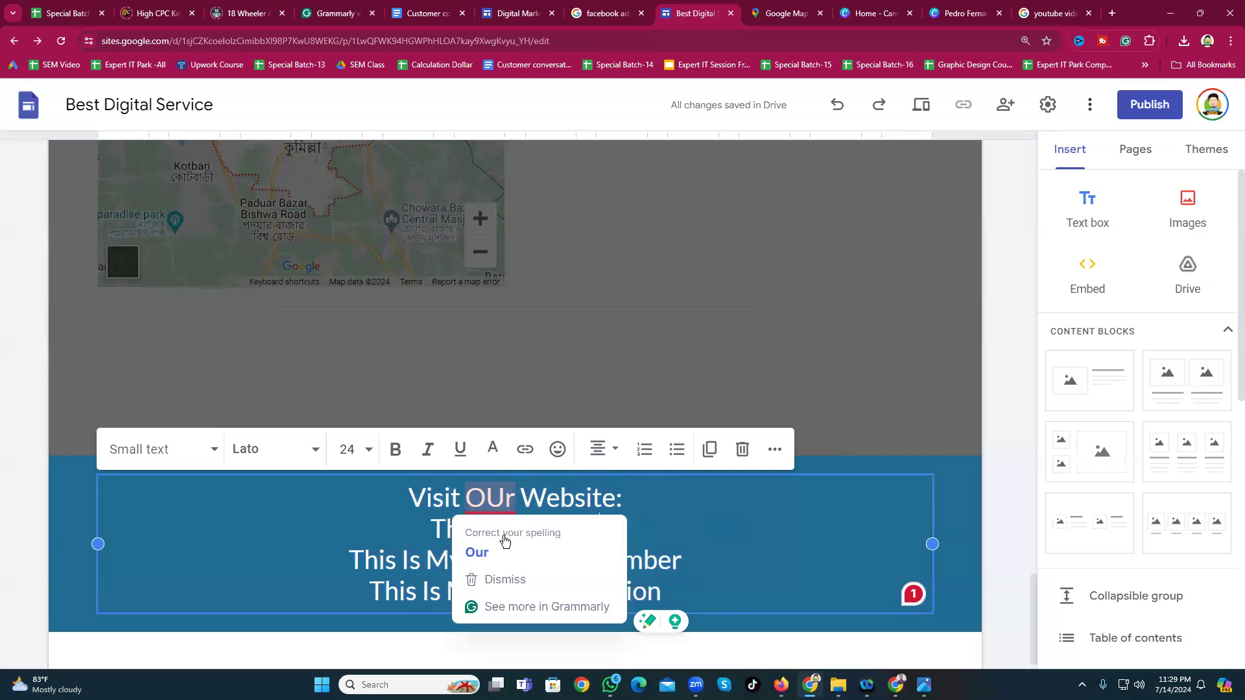
{"action": "left_click", "coordinate": [477, 551]}
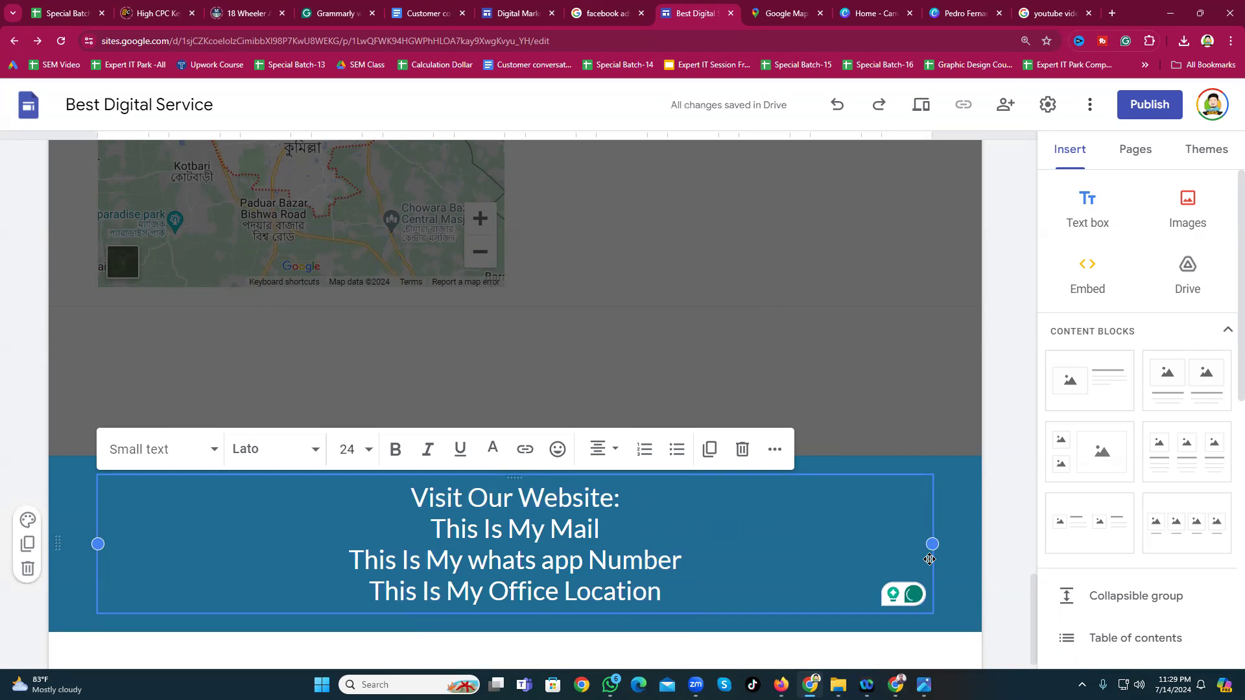
{"action": "scroll", "coordinate": [553, 453], "scroll_direction": "up", "scroll_amount": 9}
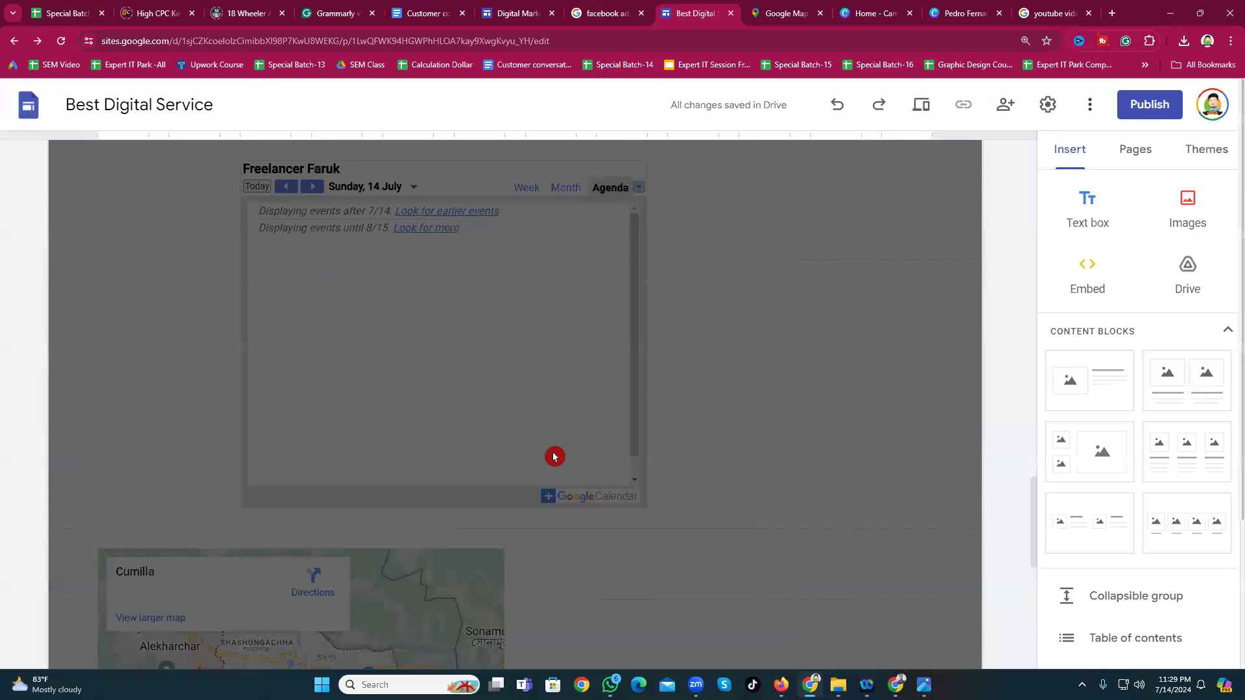
{"action": "left_click", "coordinate": [702, 488]}
{"action": "scroll", "coordinate": [702, 487], "scroll_direction": "down", "scroll_amount": 9}
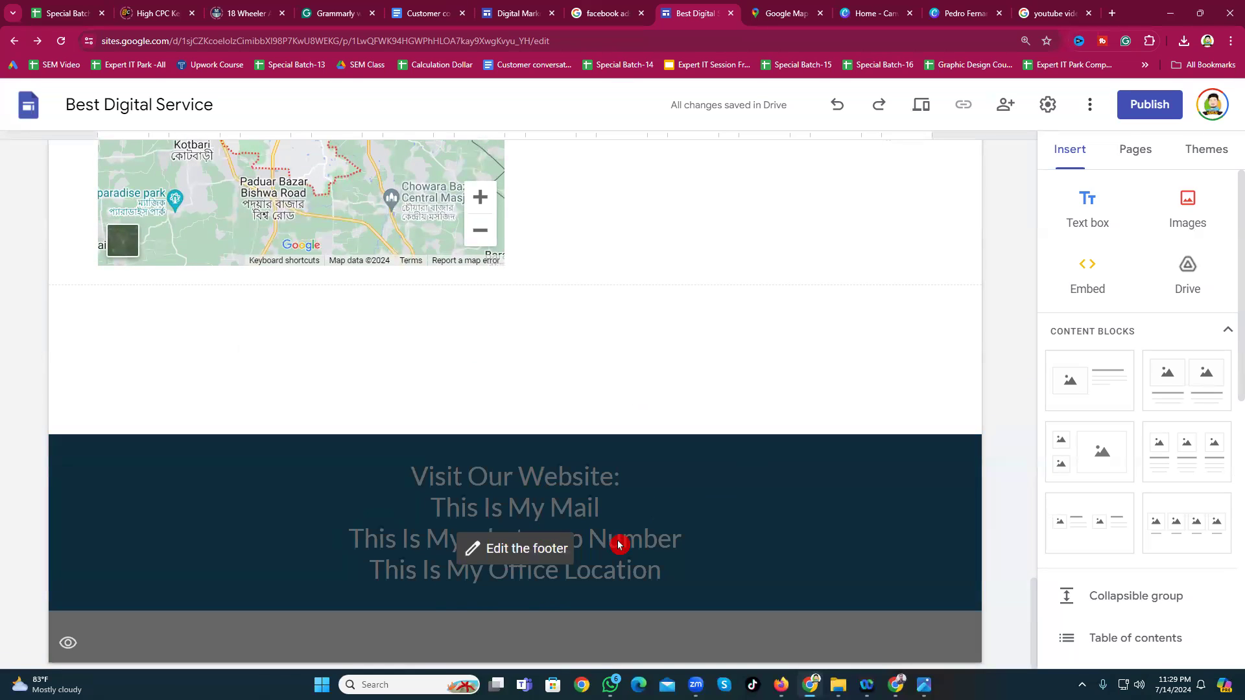
{"action": "left_click", "coordinate": [835, 545]}
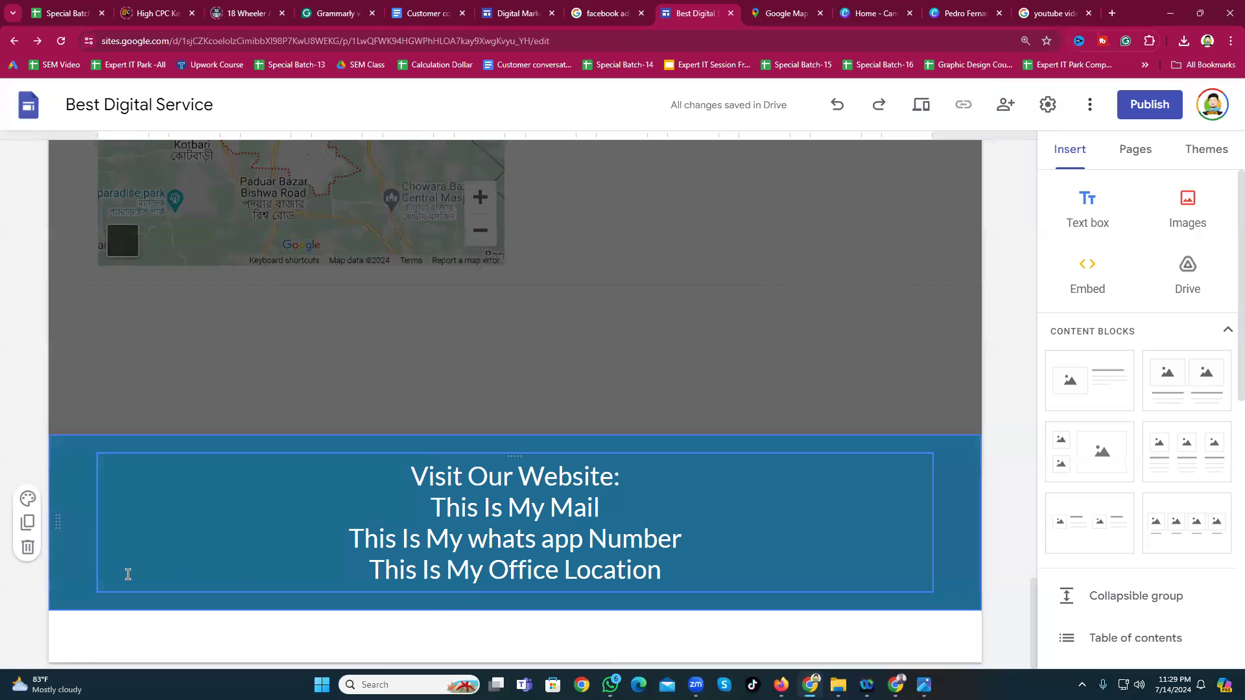
{"action": "left_click", "coordinate": [441, 363]}
{"action": "scroll", "coordinate": [826, 386], "scroll_direction": "up", "scroll_amount": 3}
{"action": "scroll", "coordinate": [501, 431], "scroll_direction": "up", "scroll_amount": 5}
{"action": "scroll", "coordinate": [501, 432], "scroll_direction": "up", "scroll_amount": 20}
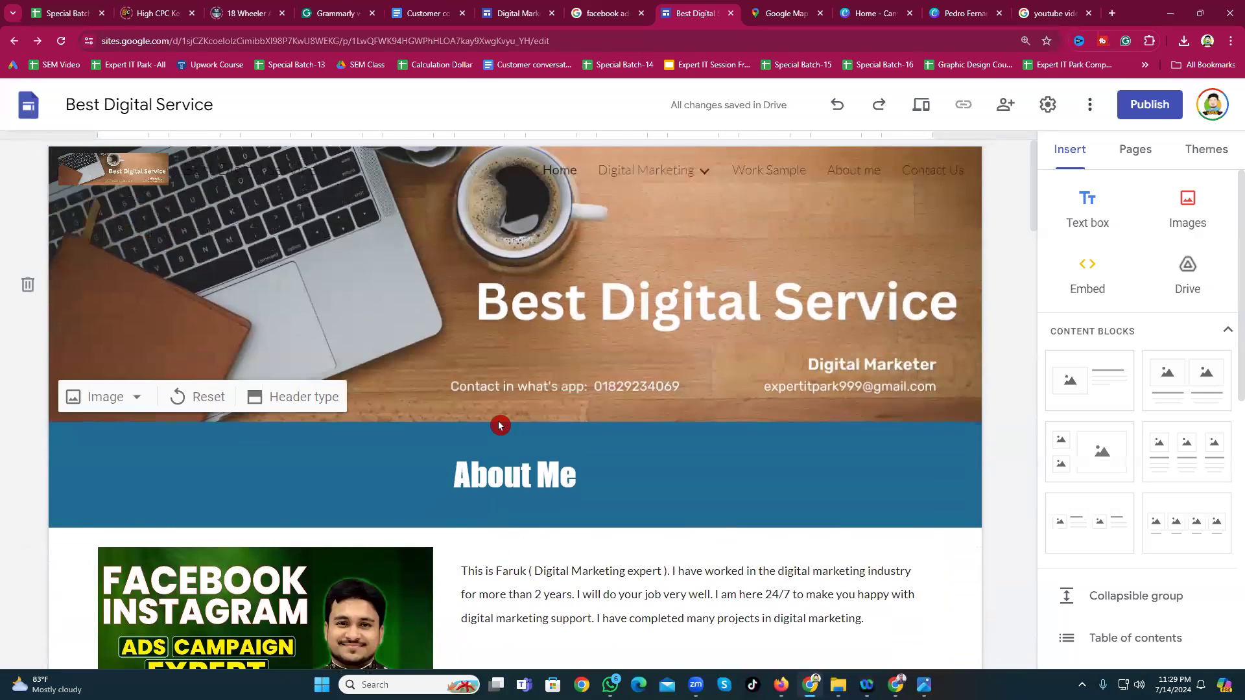
{"action": "mouse_move", "coordinate": [653, 184]}
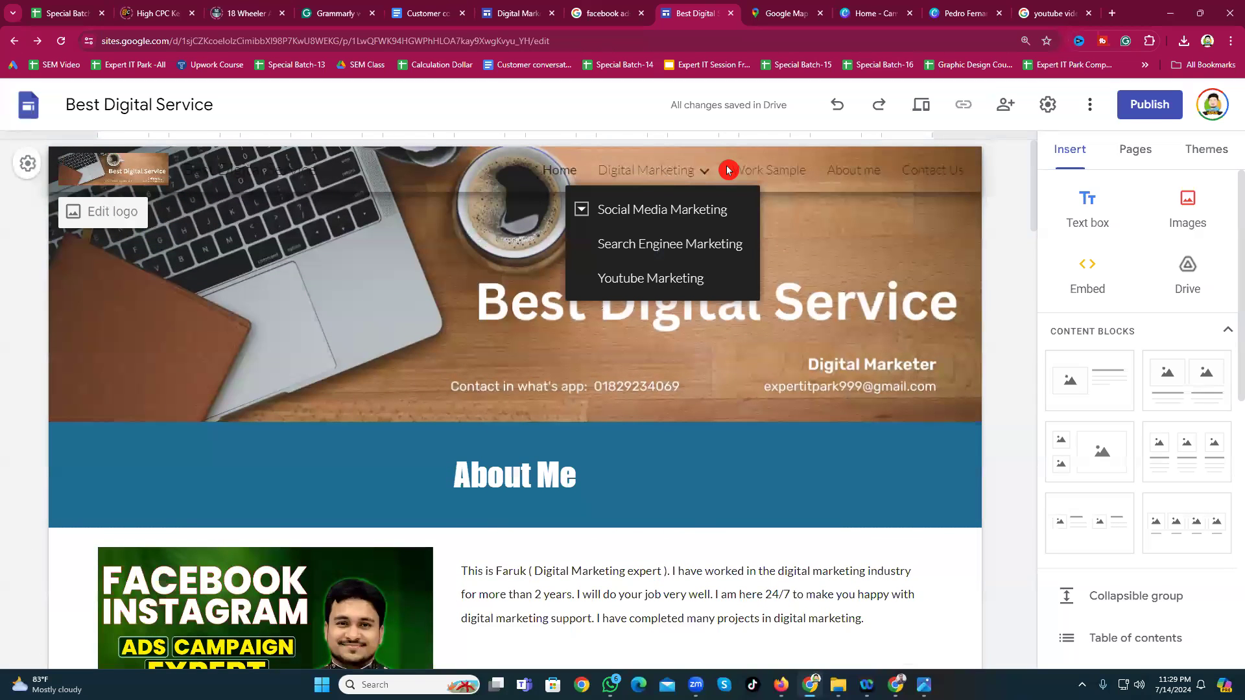
Step: Look through the Digital Marketing and Work Sample pages
{"action": "left_click", "coordinate": [641, 175]}
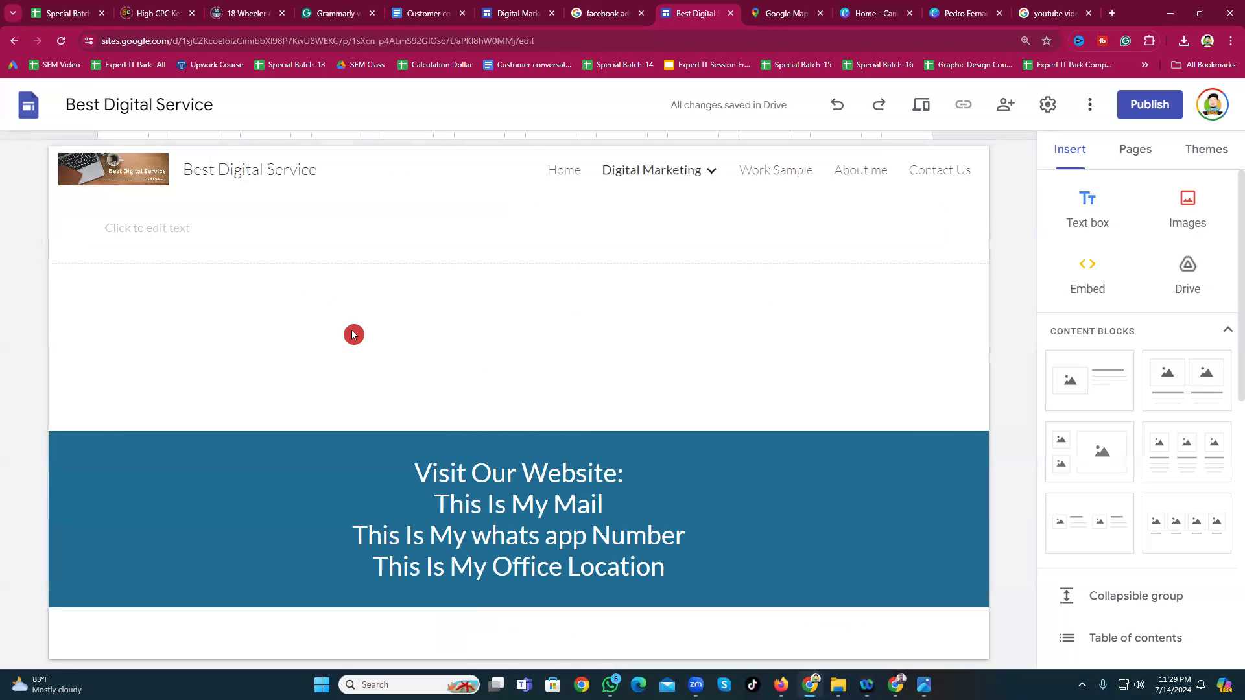
{"action": "left_click", "coordinate": [782, 170]}
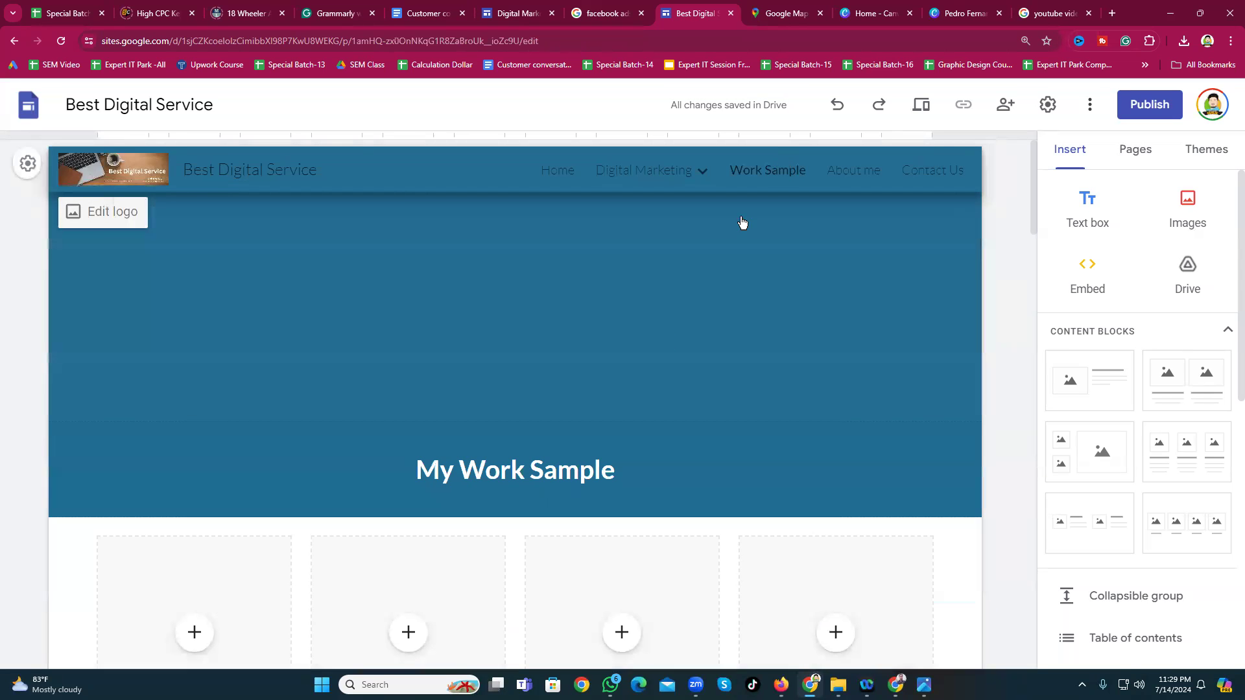
{"action": "scroll", "coordinate": [528, 467], "scroll_direction": "down", "scroll_amount": 9}
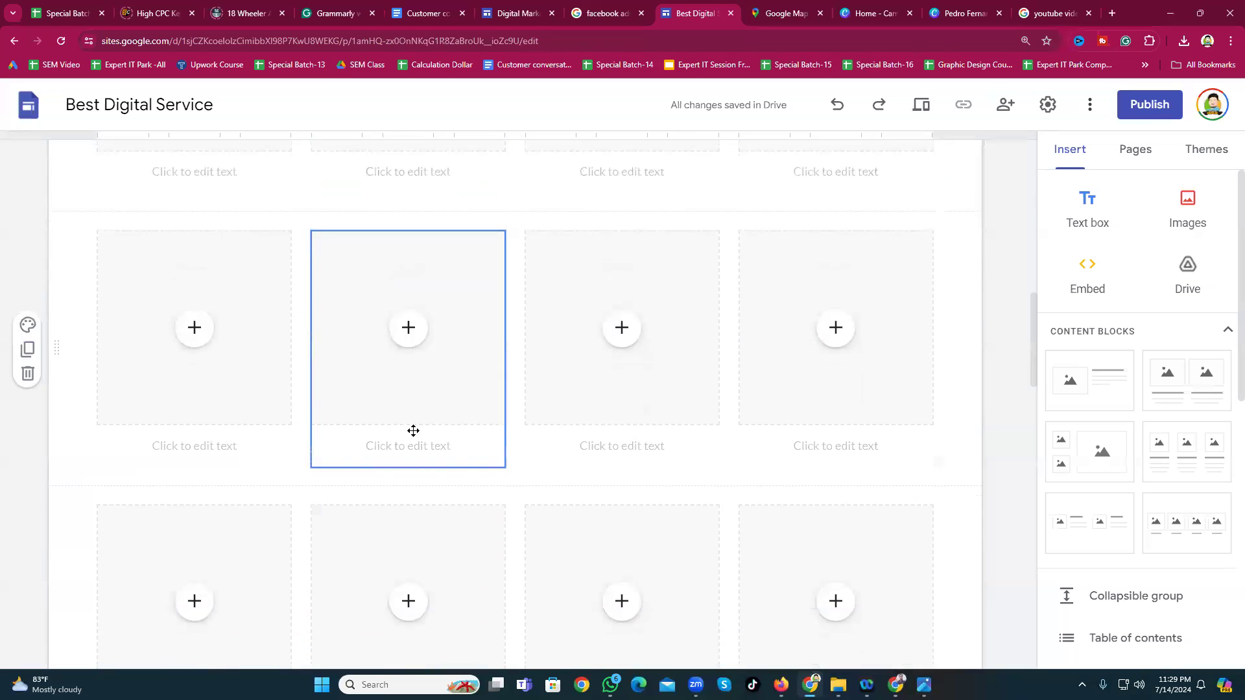
{"action": "scroll", "coordinate": [415, 433], "scroll_direction": "down", "scroll_amount": 7}
{"action": "scroll", "coordinate": [488, 562], "scroll_direction": "up", "scroll_amount": 5}
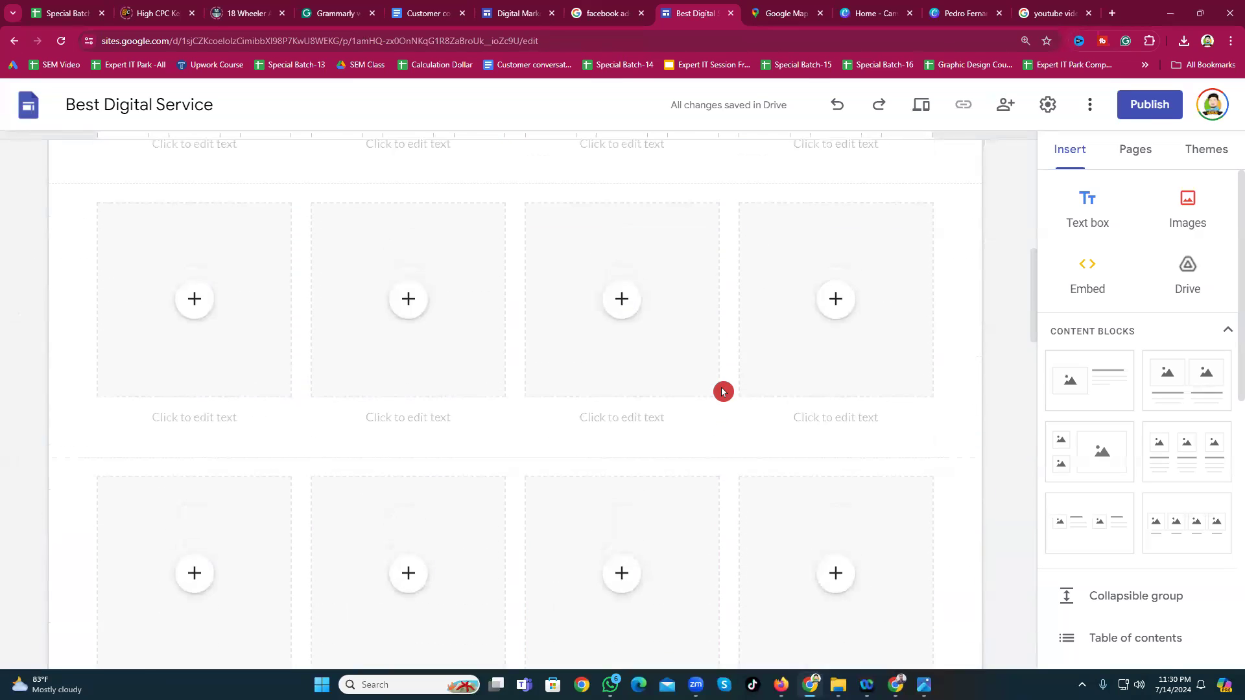
{"action": "scroll", "coordinate": [723, 392], "scroll_direction": "up", "scroll_amount": 8}
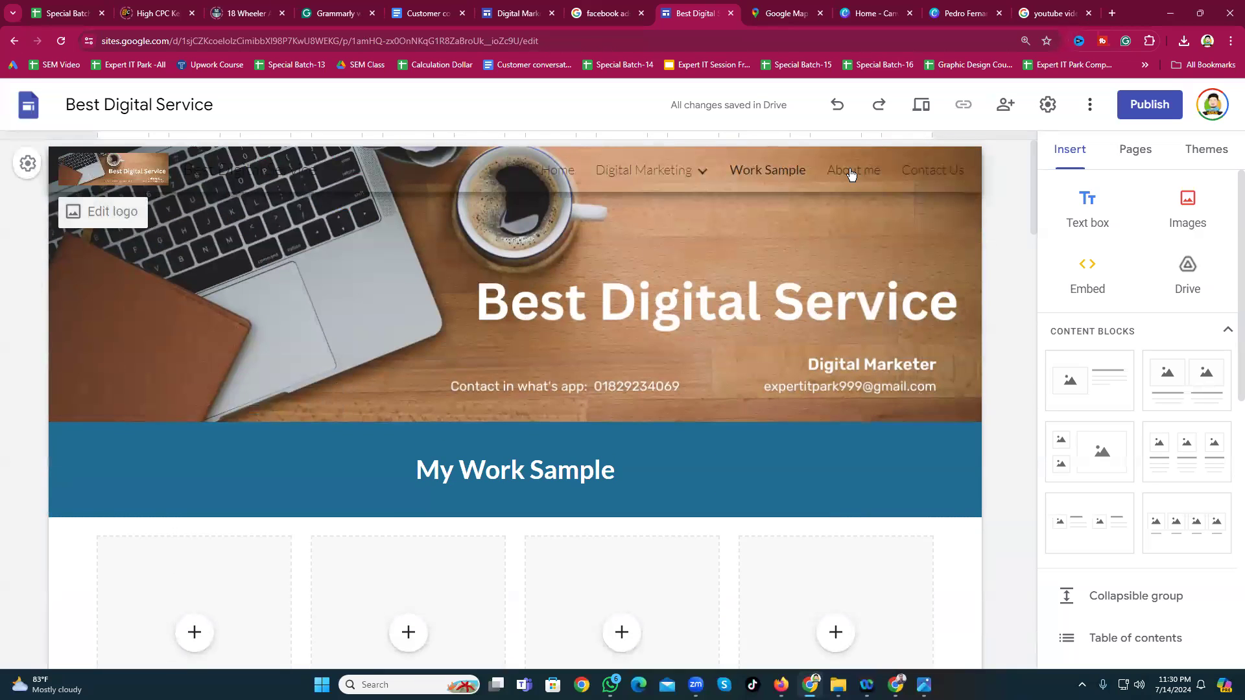
Step: On About me, replace a stray text box with an image-and-text content block below the header
{"action": "left_click", "coordinate": [851, 173]}
{"action": "scroll", "coordinate": [454, 552], "scroll_direction": "down", "scroll_amount": 3}
{"action": "scroll", "coordinate": [664, 335], "scroll_direction": "up", "scroll_amount": 3}
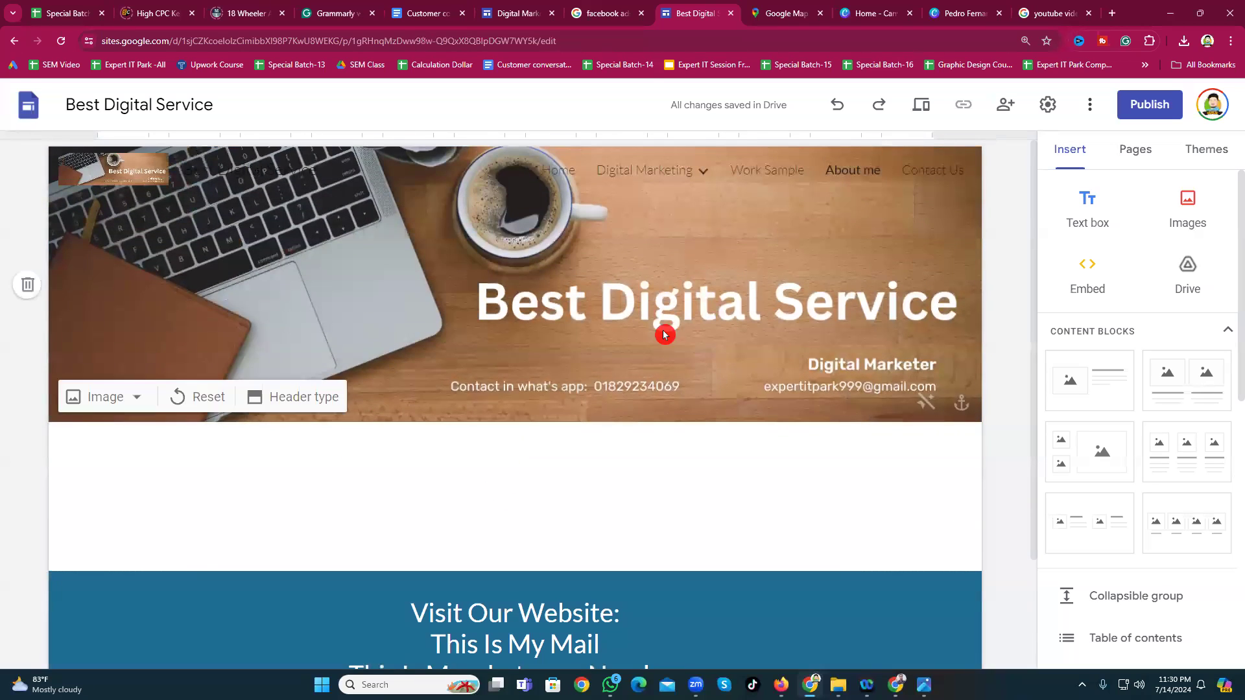
{"action": "left_click", "coordinate": [1074, 221]}
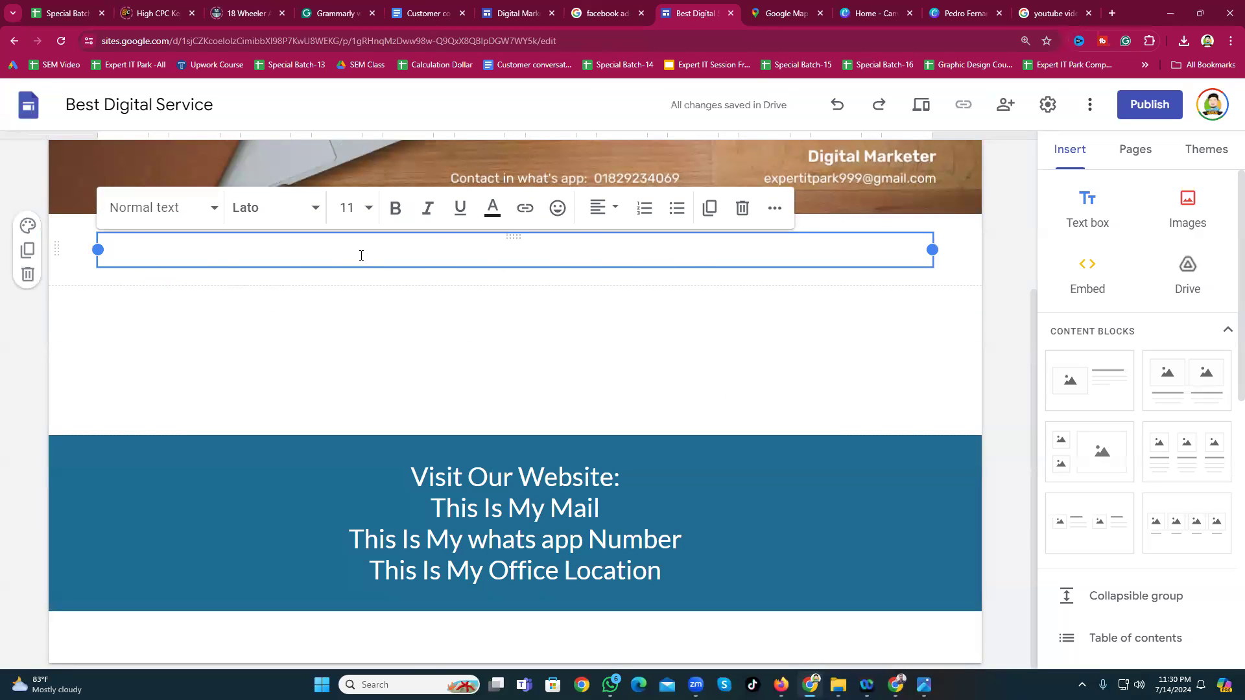
{"action": "left_click", "coordinate": [741, 209]}
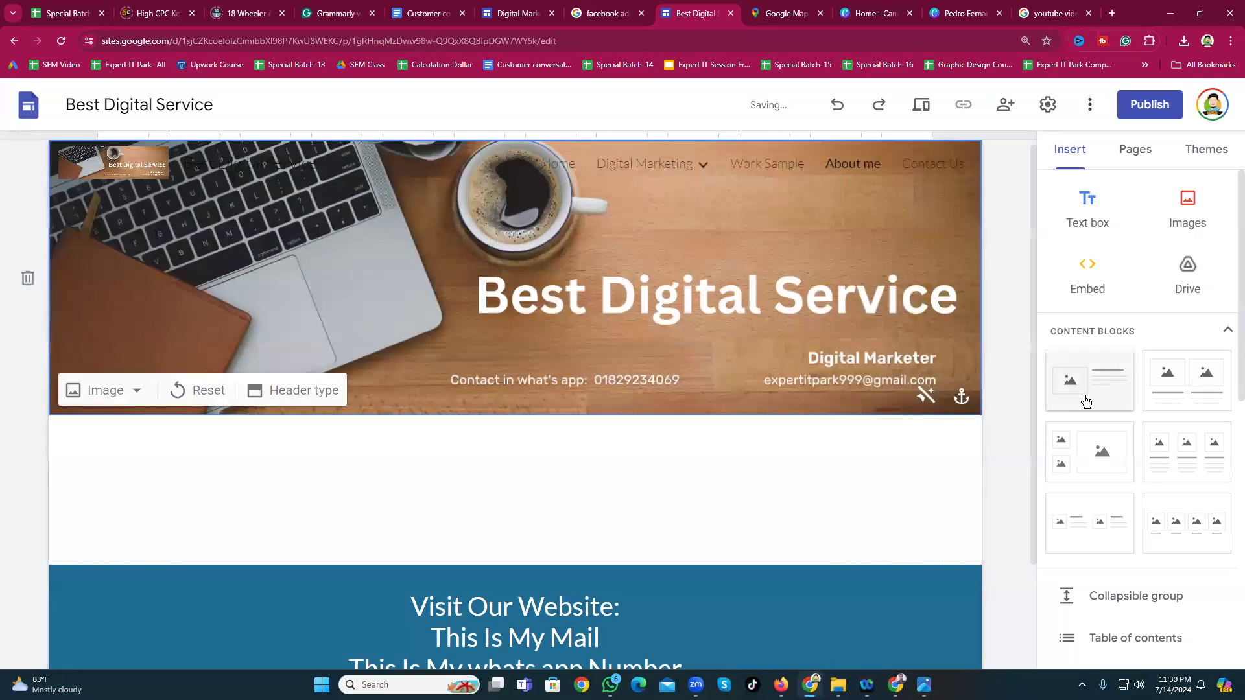
{"action": "left_click", "coordinate": [1083, 397]}
{"action": "left_click", "coordinate": [555, 294]}
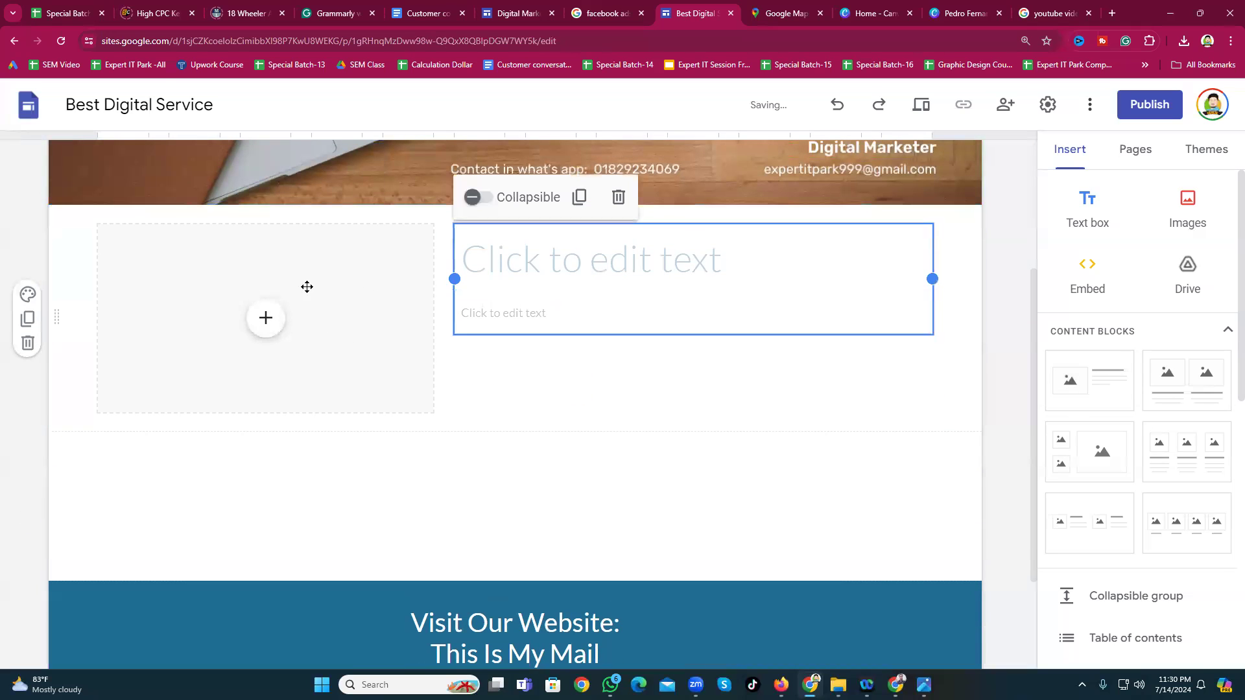
{"action": "scroll", "coordinate": [553, 447], "scroll_direction": "down", "scroll_amount": 3}
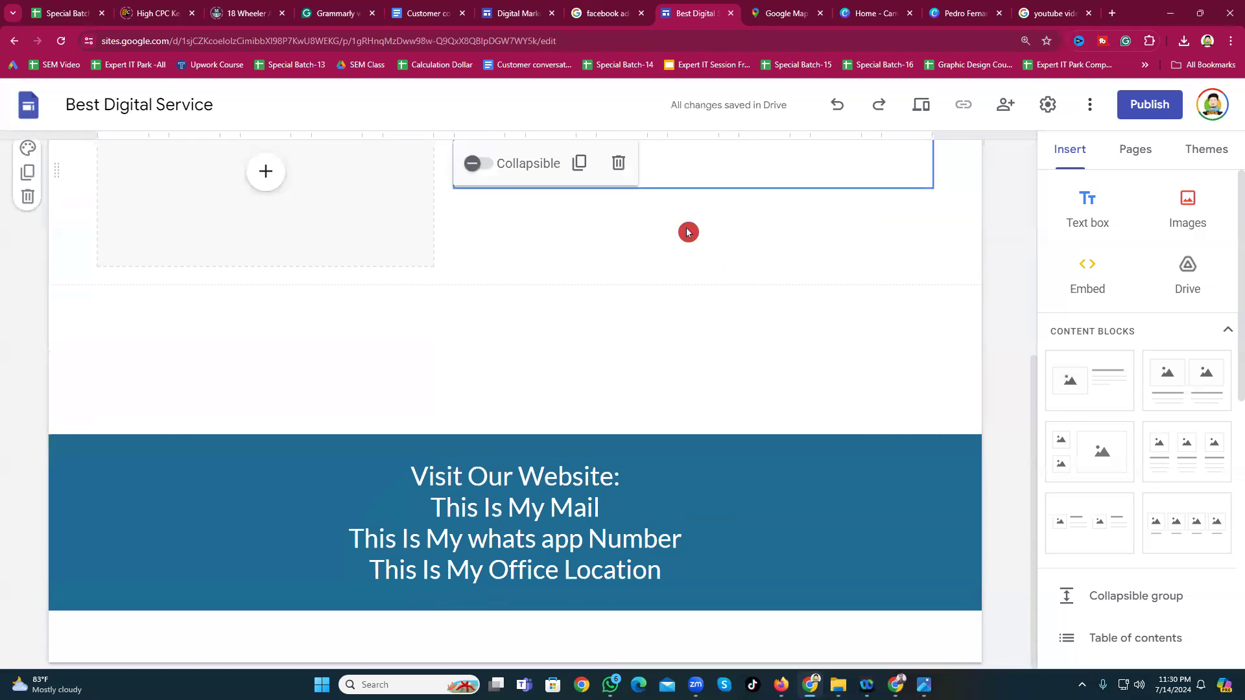
{"action": "scroll", "coordinate": [558, 302], "scroll_direction": "up", "scroll_amount": 3}
{"action": "scroll", "coordinate": [543, 436], "scroll_direction": "down", "scroll_amount": 2}
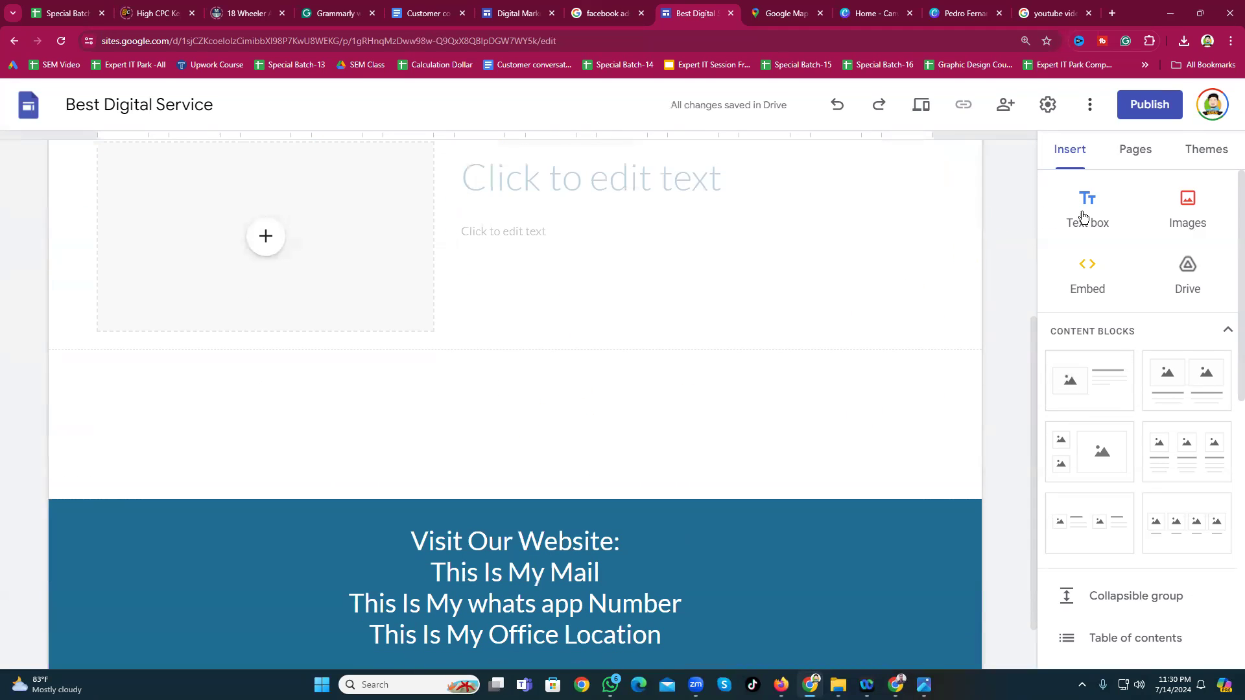
Step: Add another empty text box, check the Home page, then return to About me
{"action": "left_click", "coordinate": [1087, 217]}
{"action": "scroll", "coordinate": [344, 392], "scroll_direction": "up", "scroll_amount": 3}
{"action": "scroll", "coordinate": [345, 395], "scroll_direction": "down", "scroll_amount": 3}
{"action": "scroll", "coordinate": [349, 398], "scroll_direction": "up", "scroll_amount": 1}
{"action": "scroll", "coordinate": [348, 398], "scroll_direction": "up", "scroll_amount": 6}
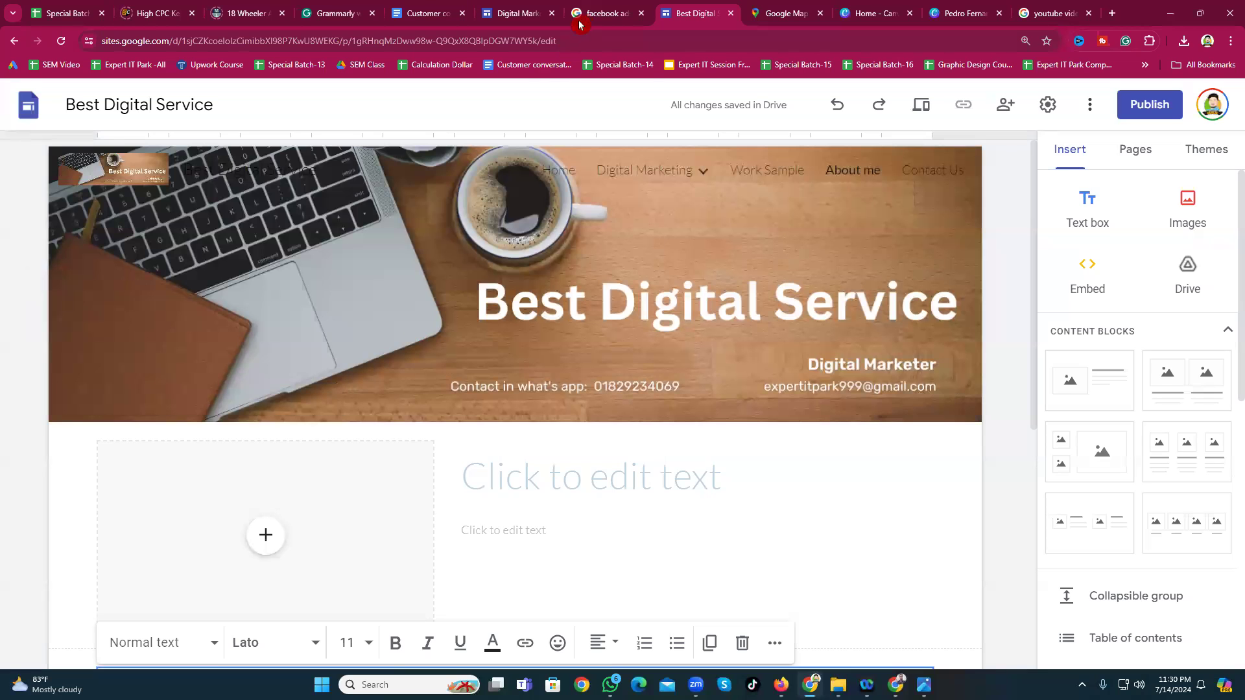
{"action": "left_click", "coordinate": [554, 169]}
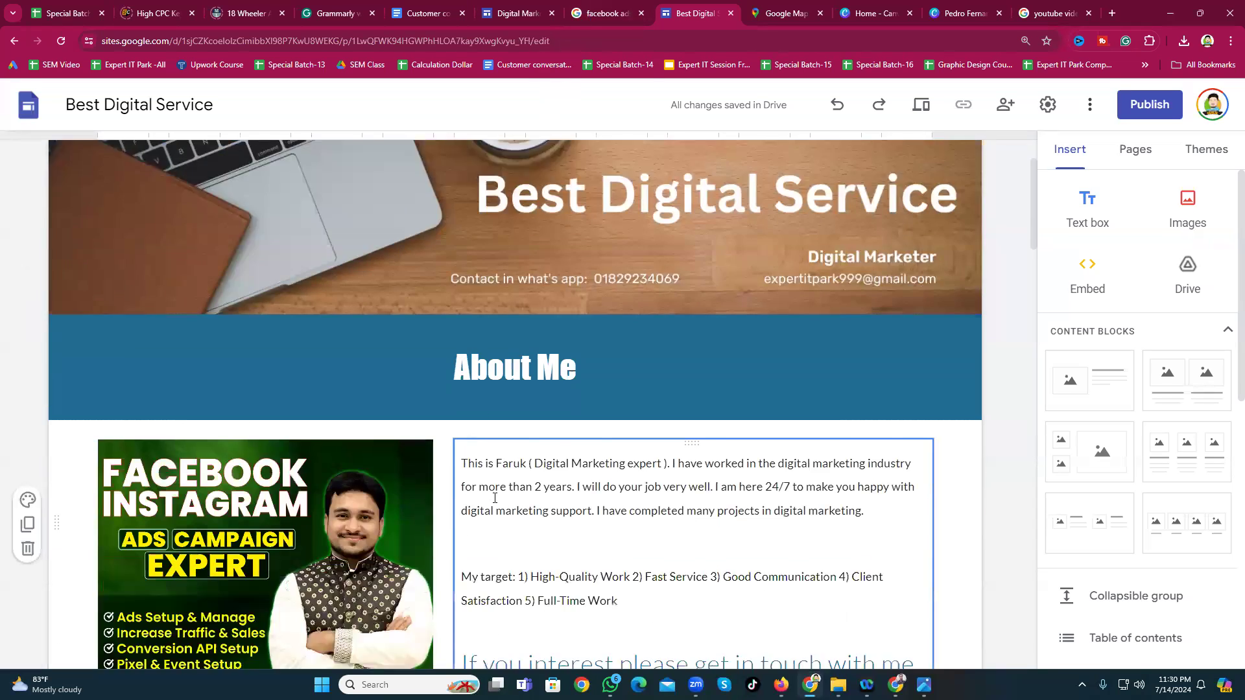
{"action": "scroll", "coordinate": [448, 353], "scroll_direction": "down", "scroll_amount": 3}
{"action": "scroll", "coordinate": [448, 352], "scroll_direction": "up", "scroll_amount": 3}
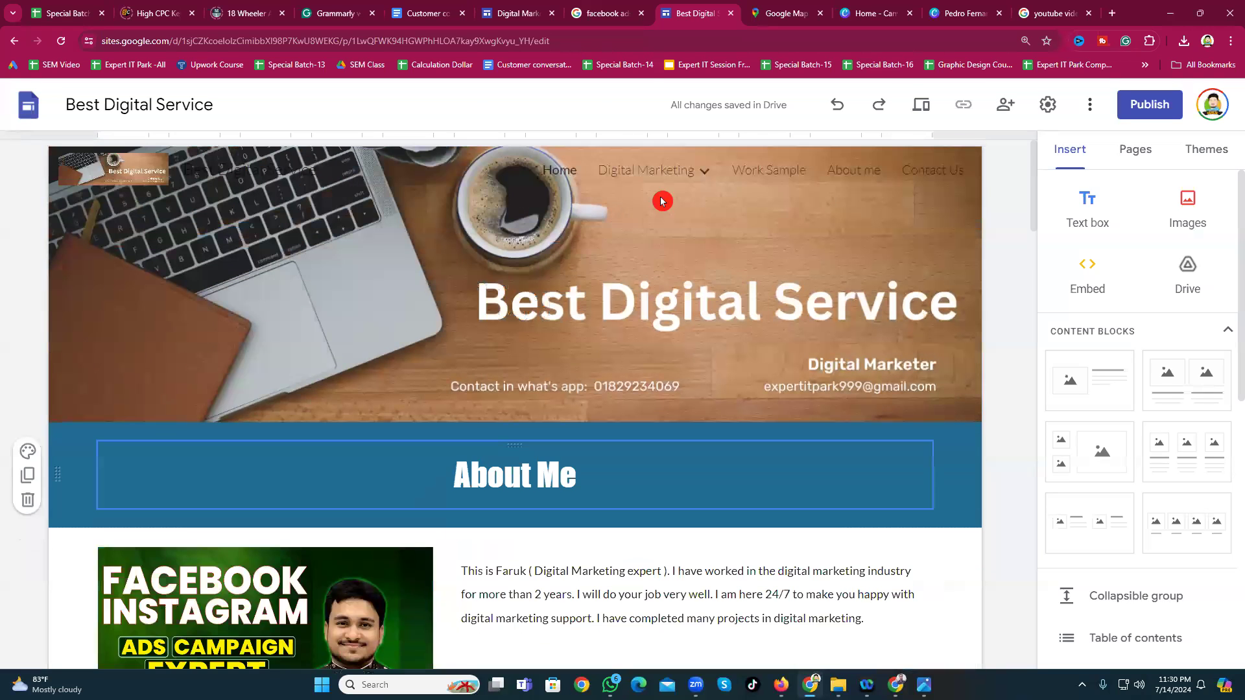
{"action": "left_click", "coordinate": [856, 171]}
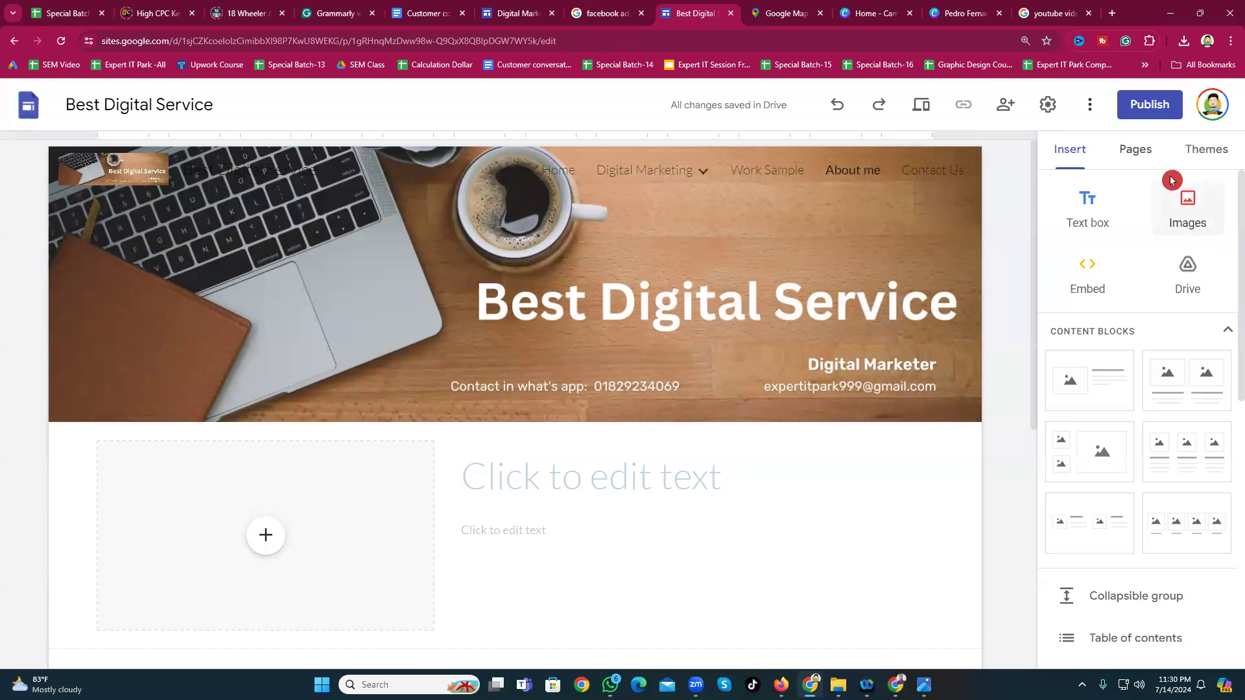
Step: On the Home page, try teal, black and another colour for the site theme
{"action": "left_click", "coordinate": [1206, 151]}
{"action": "mouse_move", "coordinate": [645, 193]}
{"action": "left_click", "coordinate": [554, 172]}
{"action": "scroll", "coordinate": [661, 328], "scroll_direction": "down", "scroll_amount": 3}
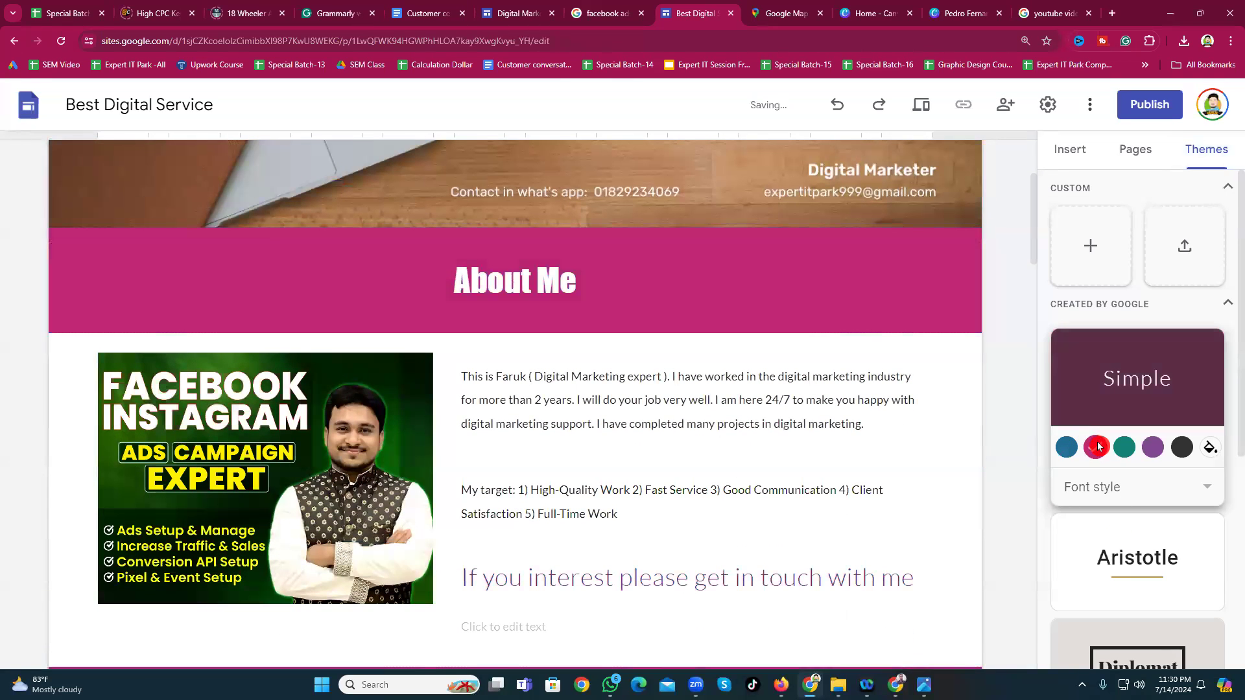
{"action": "left_click", "coordinate": [1125, 445]}
{"action": "scroll", "coordinate": [1126, 445], "scroll_direction": "down", "scroll_amount": 2}
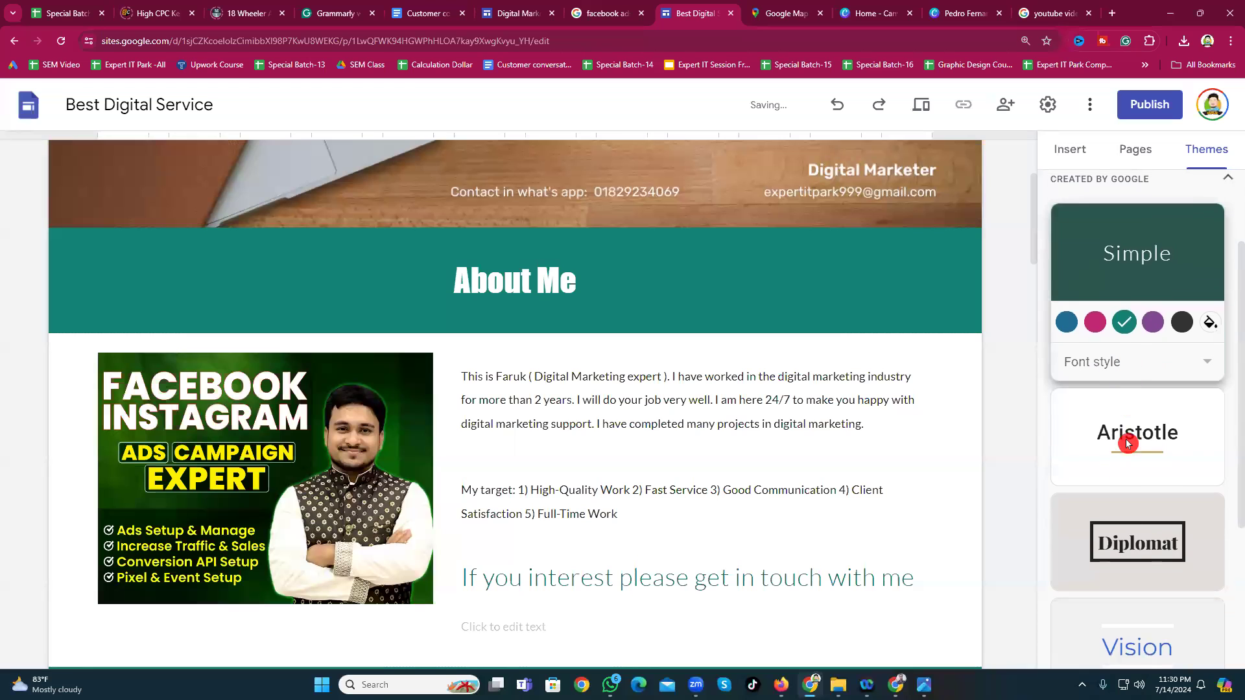
{"action": "left_click", "coordinate": [1169, 321]}
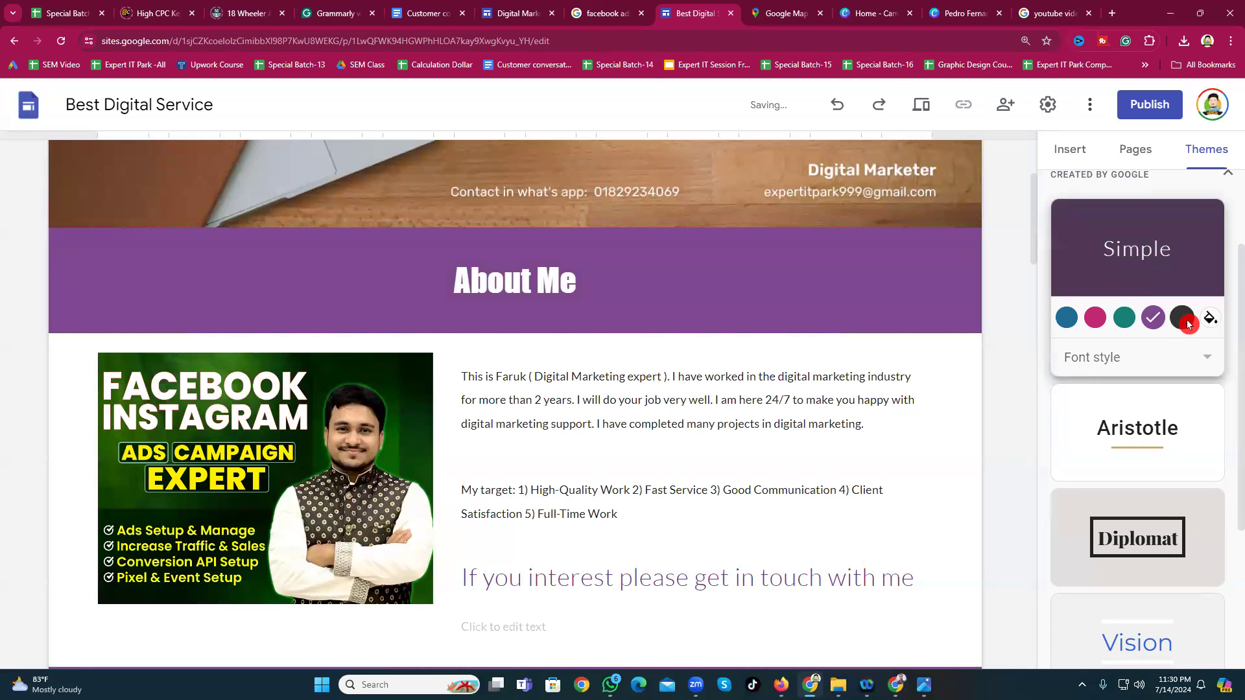
{"action": "scroll", "coordinate": [622, 441], "scroll_direction": "down", "scroll_amount": 7}
{"action": "scroll", "coordinate": [621, 441], "scroll_direction": "down", "scroll_amount": 5}
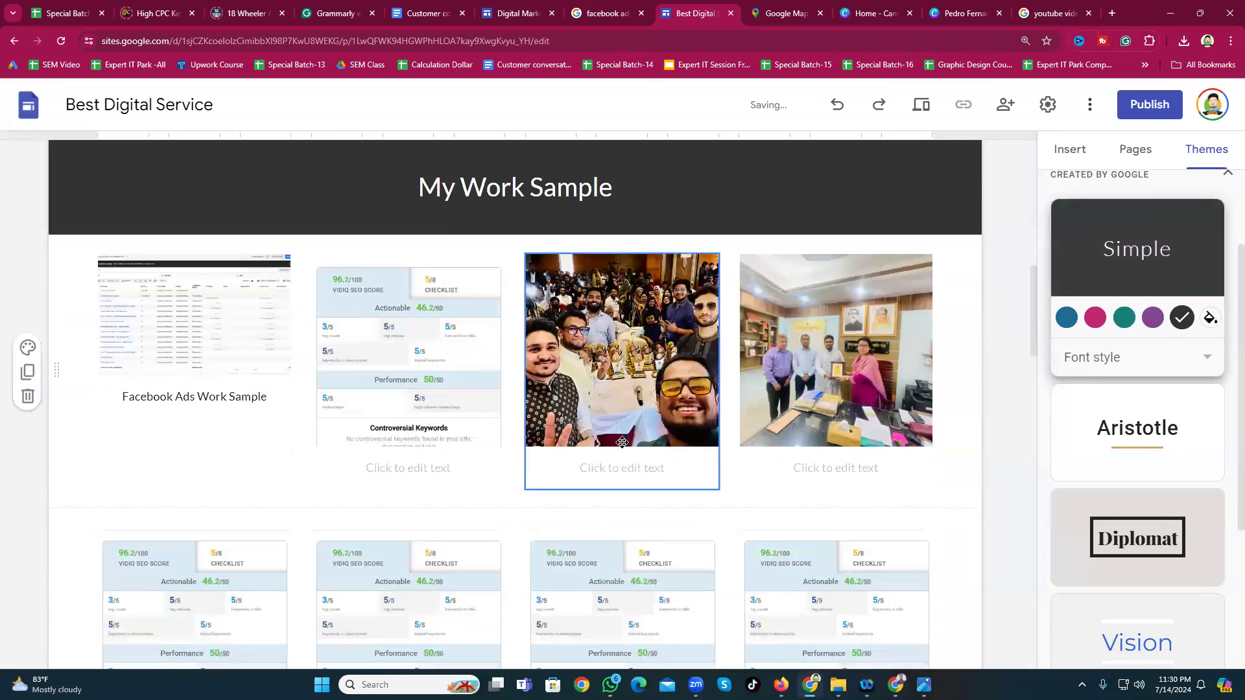
{"action": "scroll", "coordinate": [620, 440], "scroll_direction": "up", "scroll_amount": 4}
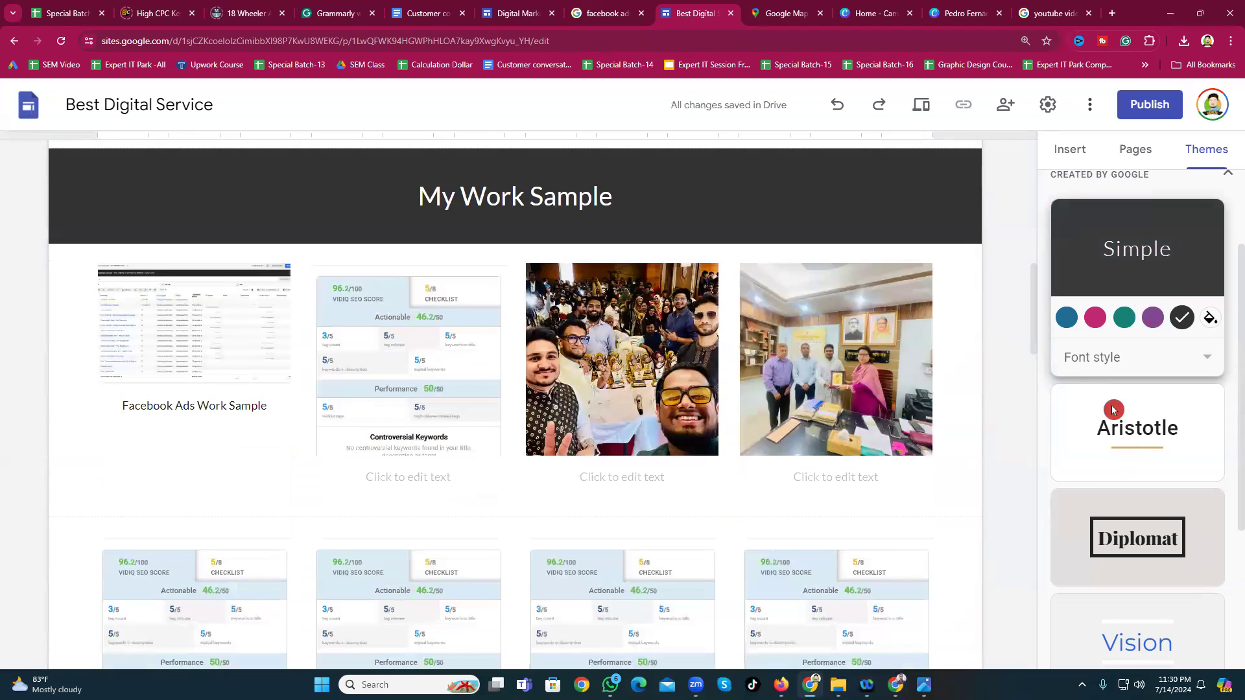
{"action": "left_click", "coordinate": [1095, 321]}
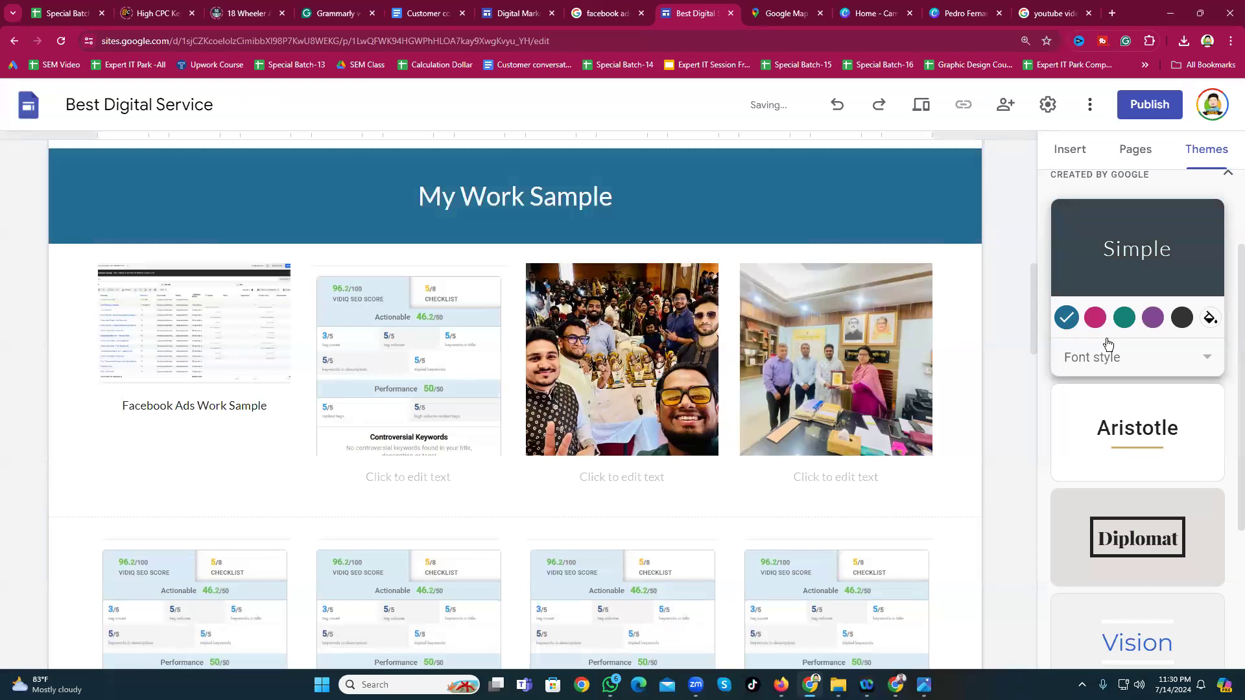
Step: Switch the theme font style between Heavy and Light, settling on Heavy, then return to Insert
{"action": "left_click", "coordinate": [1209, 359]}
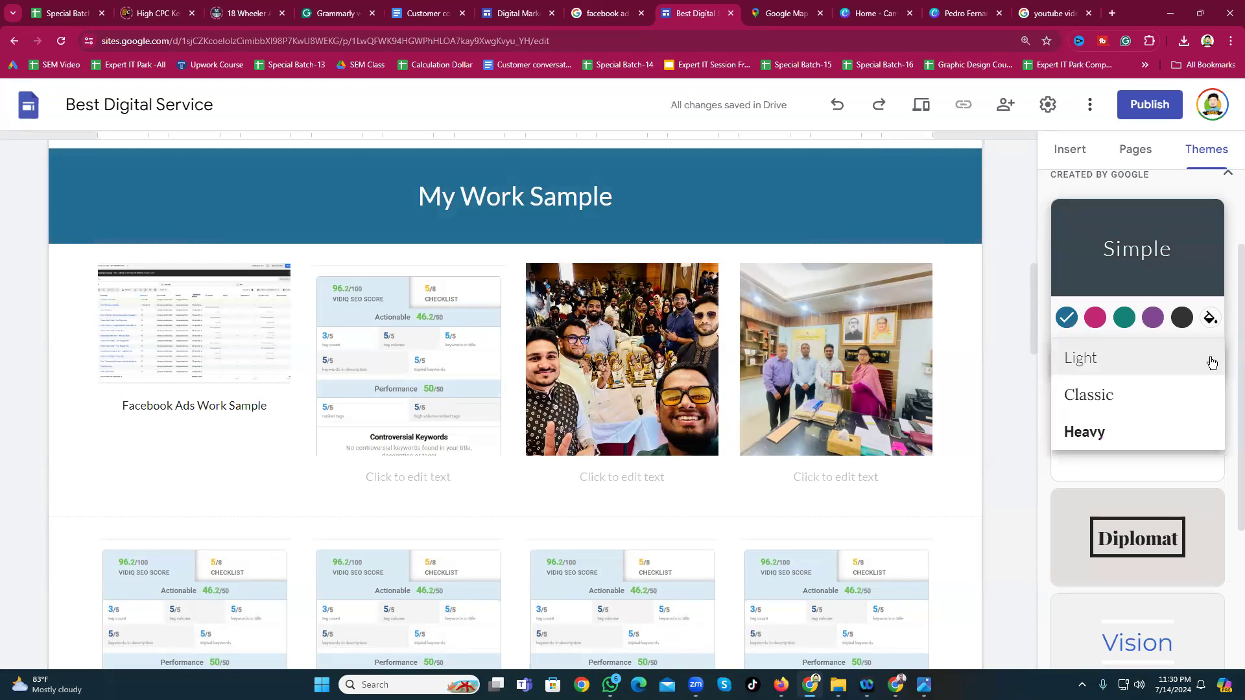
{"action": "left_click", "coordinate": [1093, 431]}
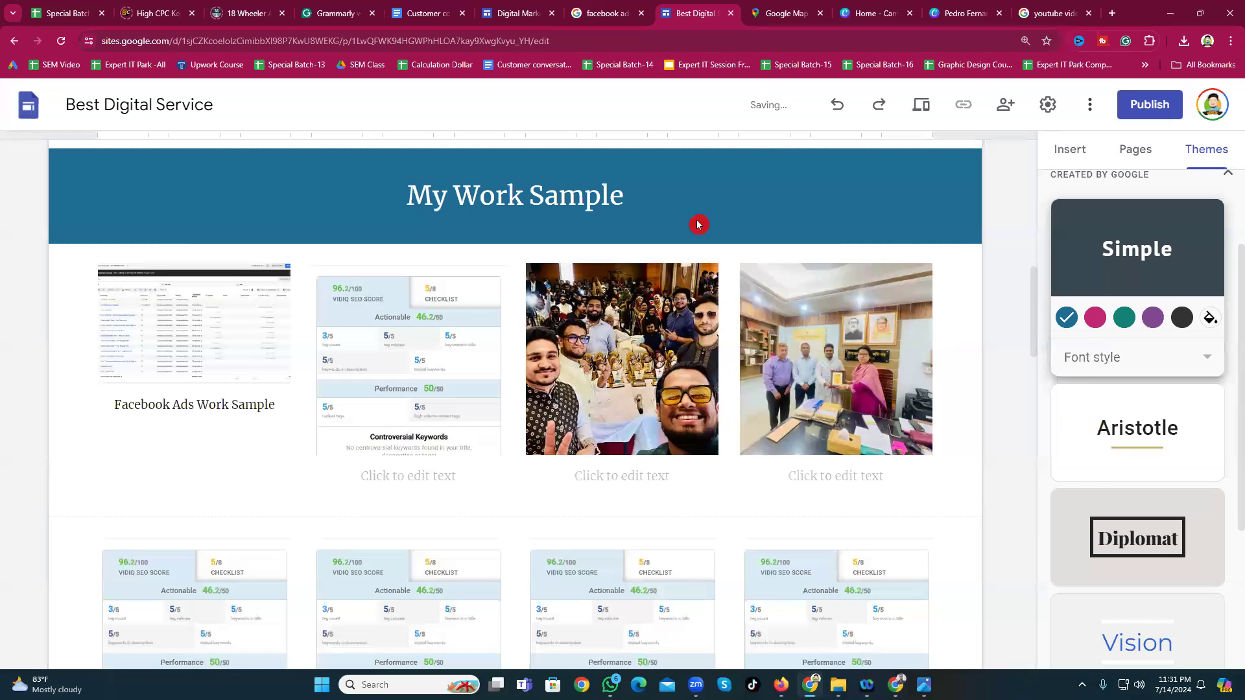
{"action": "scroll", "coordinate": [500, 367], "scroll_direction": "up", "scroll_amount": 3}
{"action": "scroll", "coordinate": [500, 367], "scroll_direction": "up", "scroll_amount": 4}
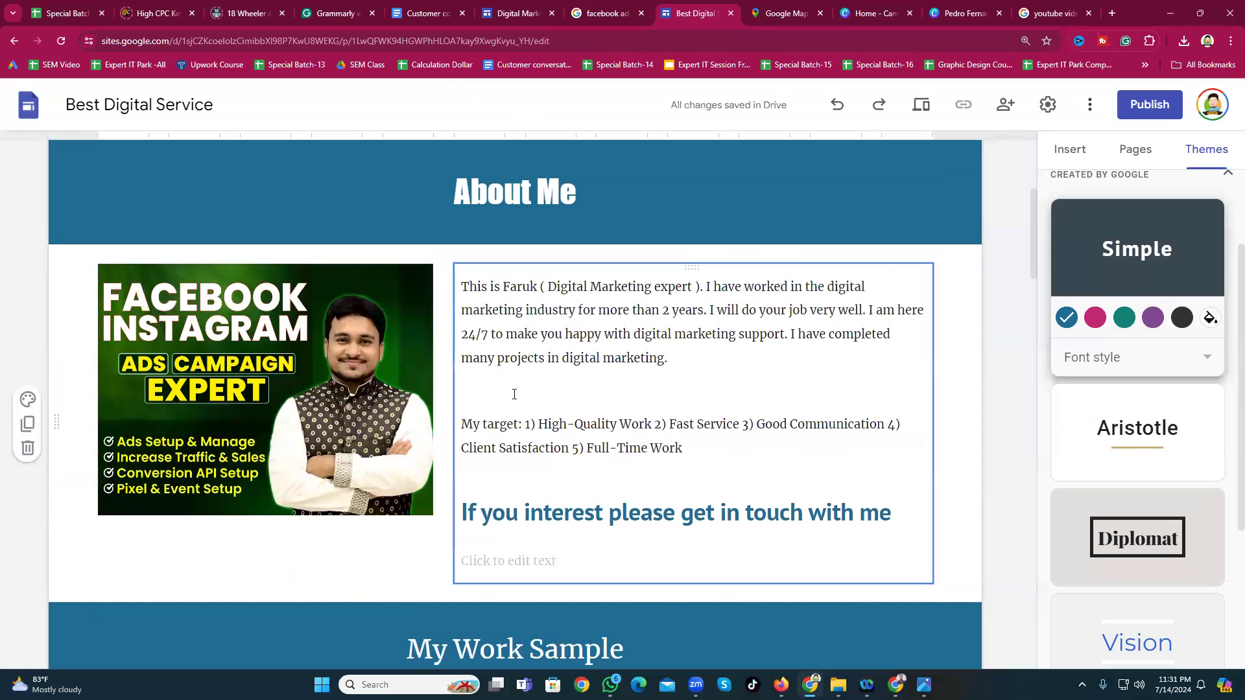
{"action": "left_click", "coordinate": [1124, 363]}
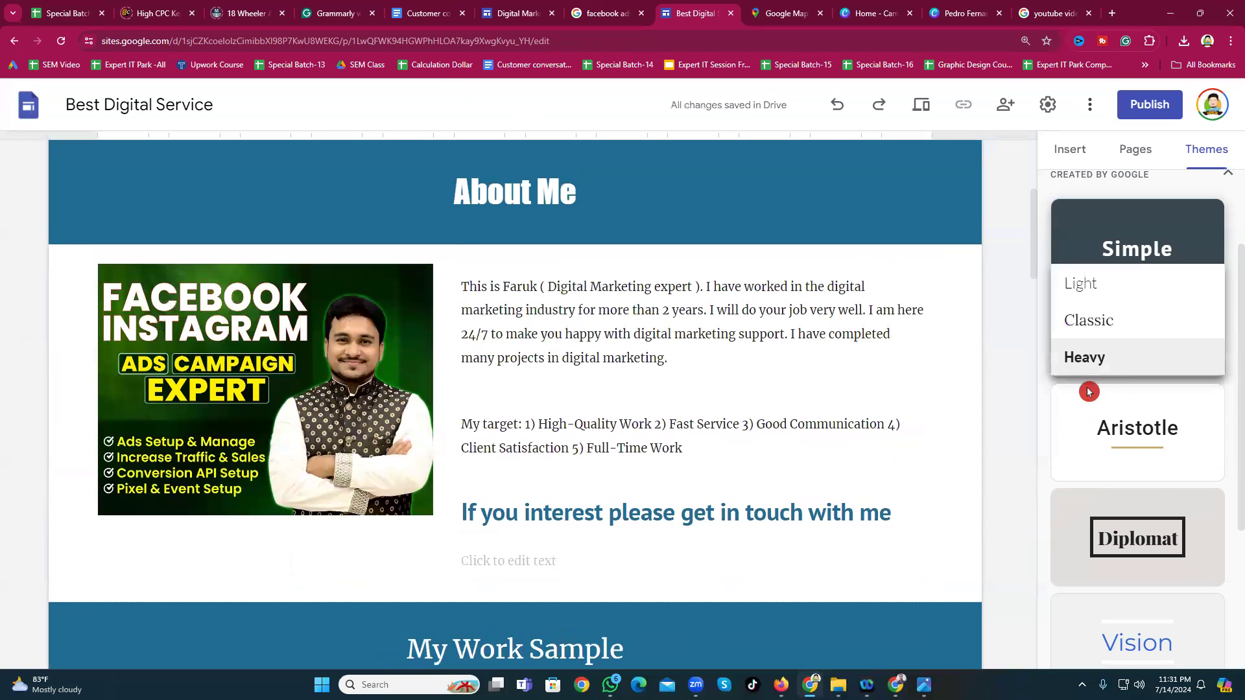
{"action": "left_click", "coordinate": [1094, 285]}
{"action": "scroll", "coordinate": [649, 486], "scroll_direction": "down", "scroll_amount": 2}
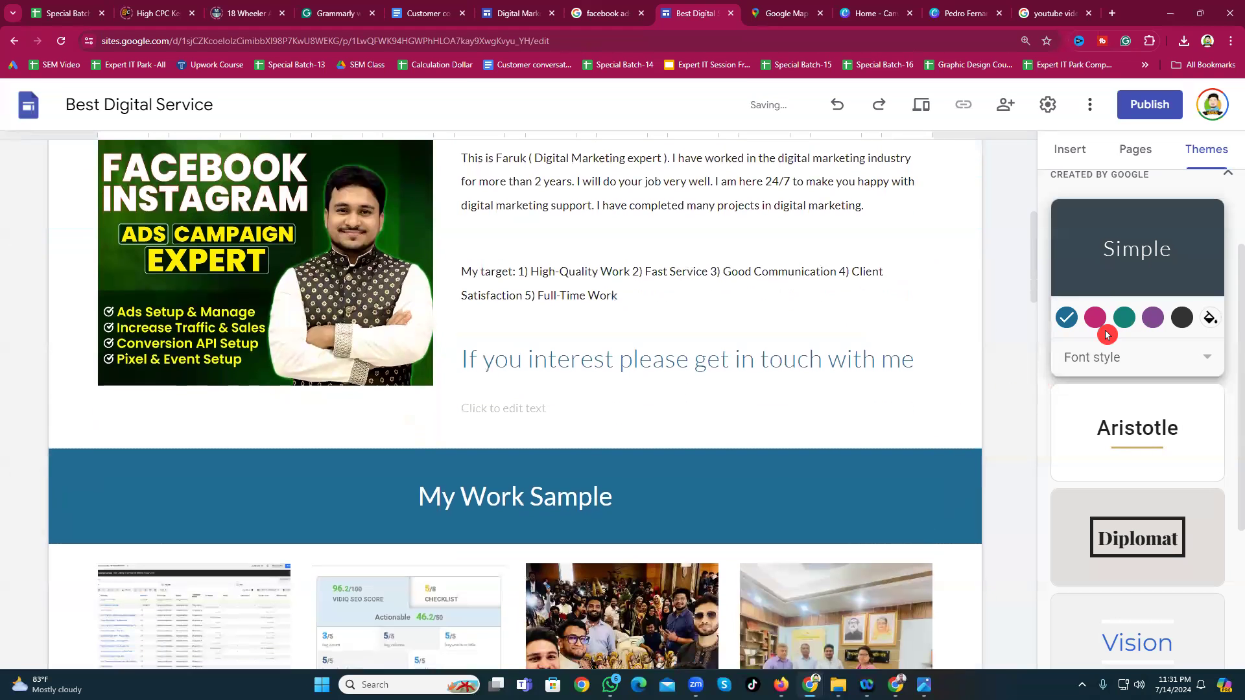
{"action": "left_click", "coordinate": [1106, 355]}
{"action": "left_click", "coordinate": [1090, 430]}
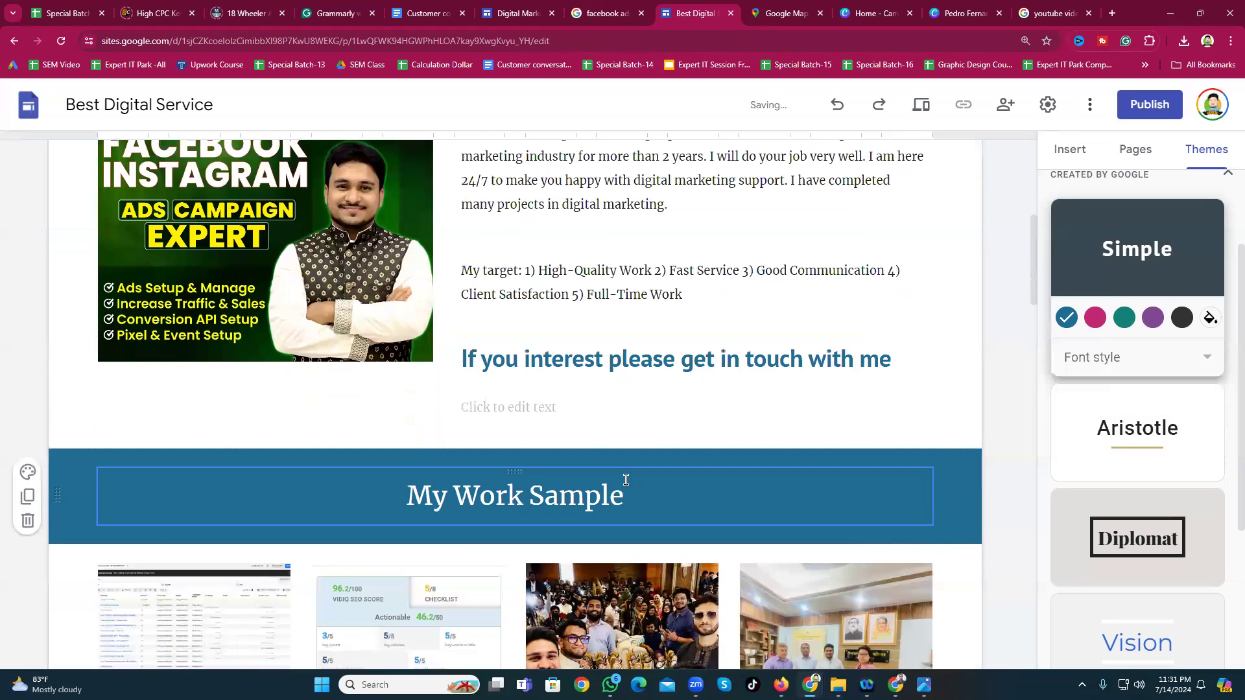
{"action": "scroll", "coordinate": [626, 480], "scroll_direction": "up", "scroll_amount": 7}
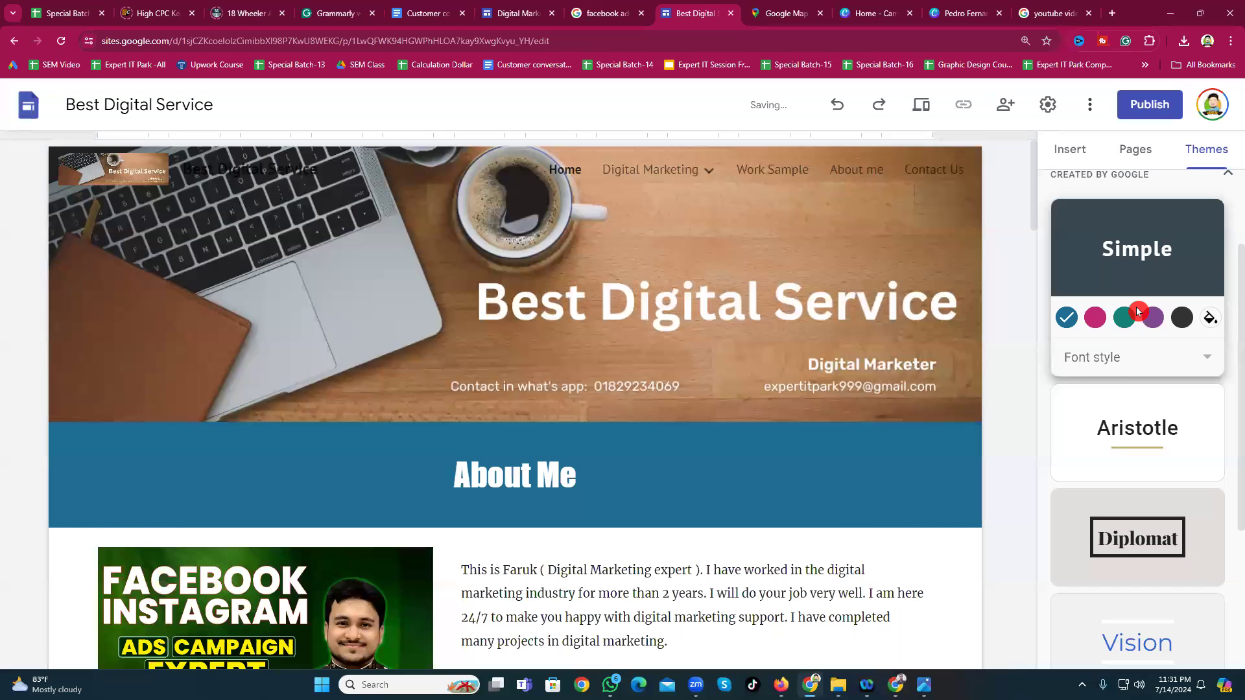
{"action": "scroll", "coordinate": [1128, 272], "scroll_direction": "up", "scroll_amount": 2}
{"action": "left_click", "coordinate": [1068, 149]}
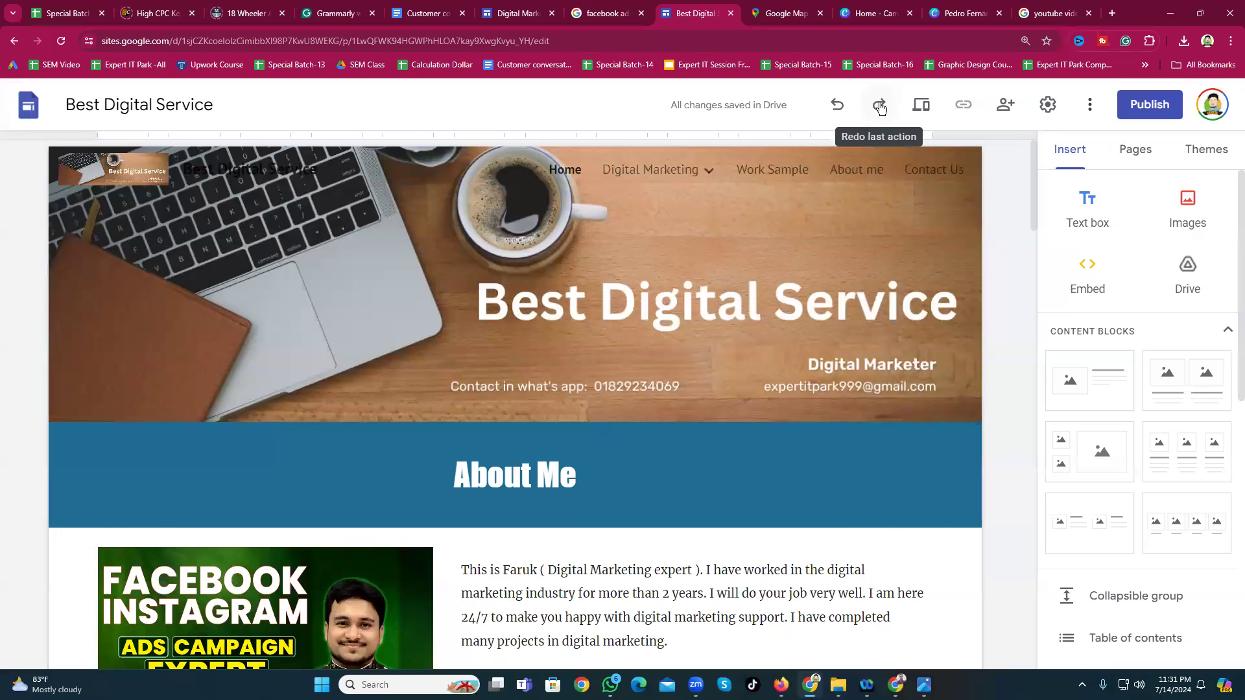
Step: Open the site preview and look over the Home page banner
{"action": "left_click", "coordinate": [927, 106]}
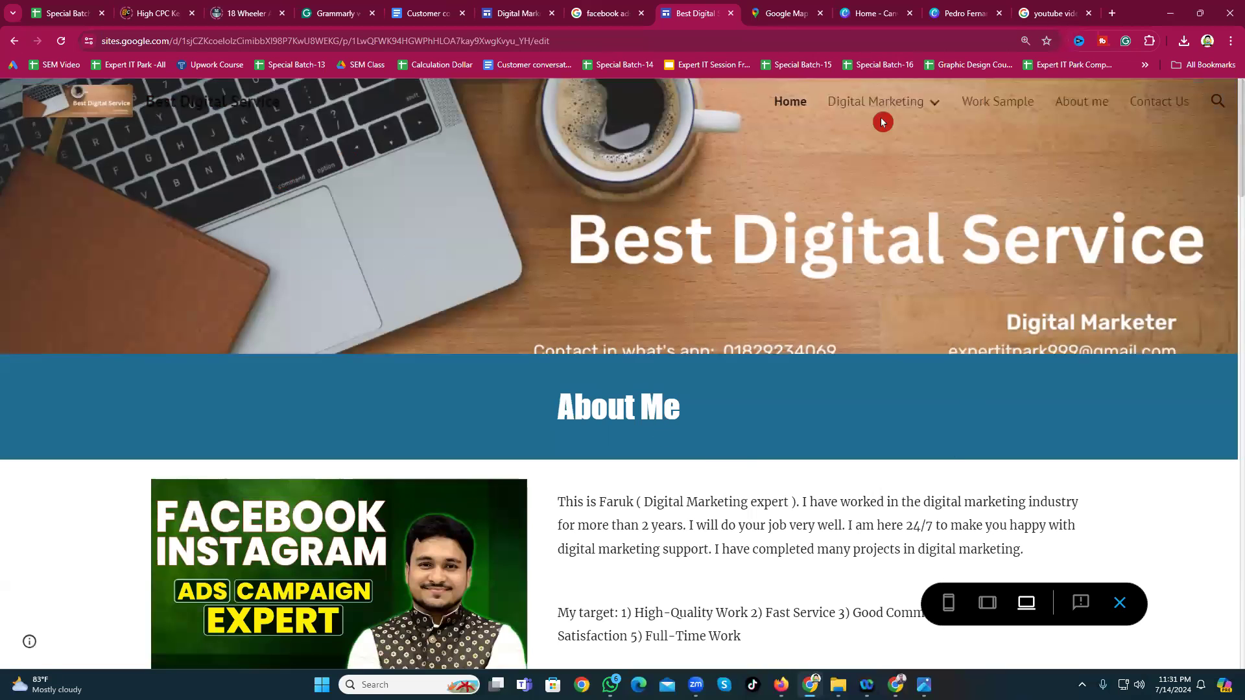
{"action": "scroll", "coordinate": [577, 403], "scroll_direction": "down", "scroll_amount": 2}
{"action": "scroll", "coordinate": [564, 391], "scroll_direction": "up", "scroll_amount": 2}
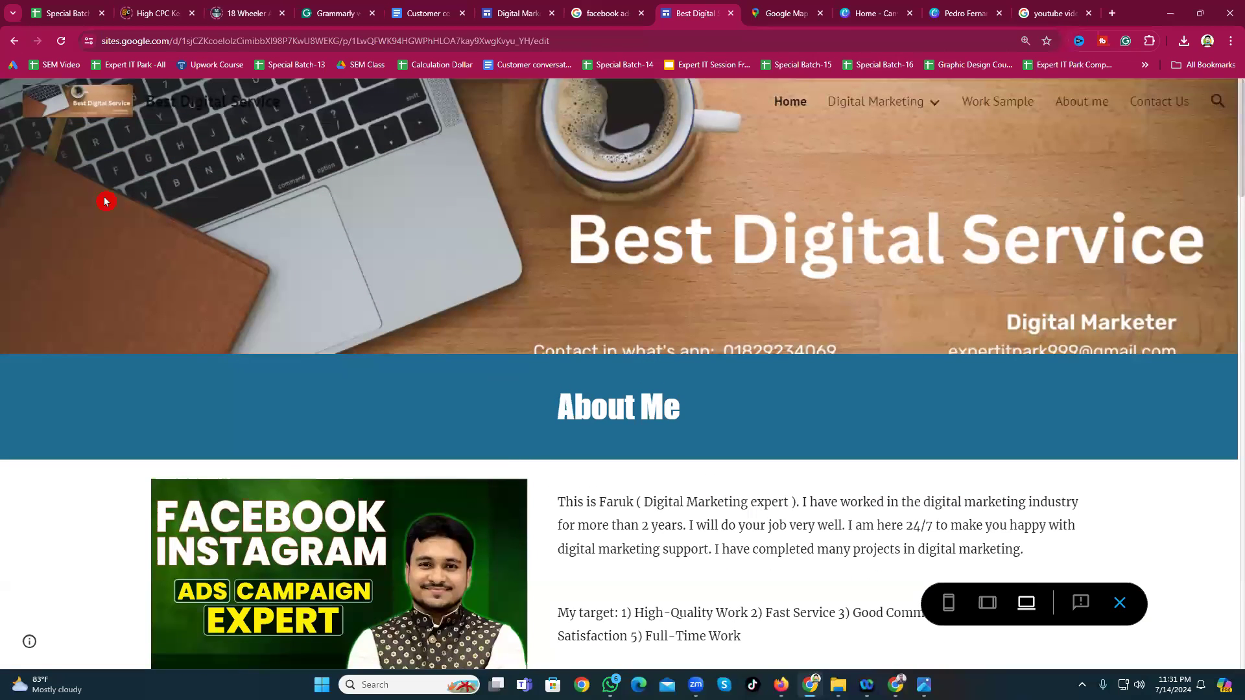
{"action": "mouse_move", "coordinate": [863, 111]}
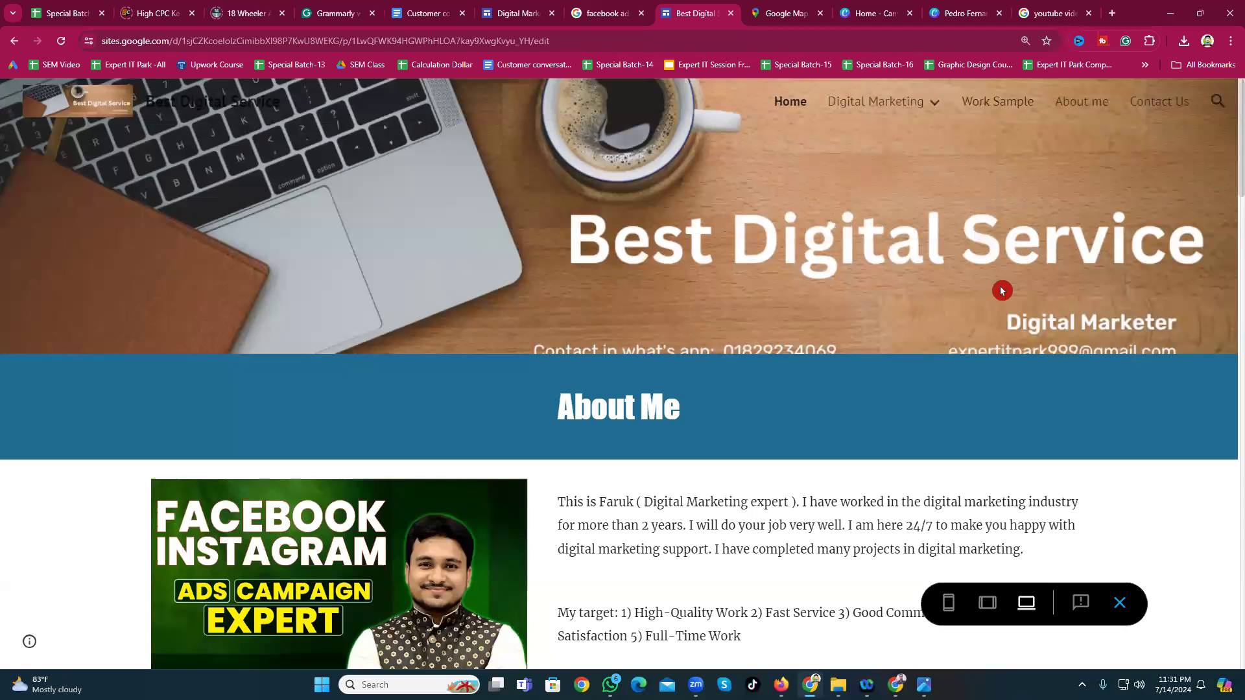
{"action": "scroll", "coordinate": [572, 300], "scroll_direction": "down", "scroll_amount": 3}
{"action": "scroll", "coordinate": [649, 273], "scroll_direction": "up", "scroll_amount": 3}
Step: Start and cancel a screen capture of the banner, then scroll down through the preview
{"action": "key", "text": "Print"}
{"action": "left_click_drag", "start_coordinate": [534, 278], "coordinate": [1207, 381]}
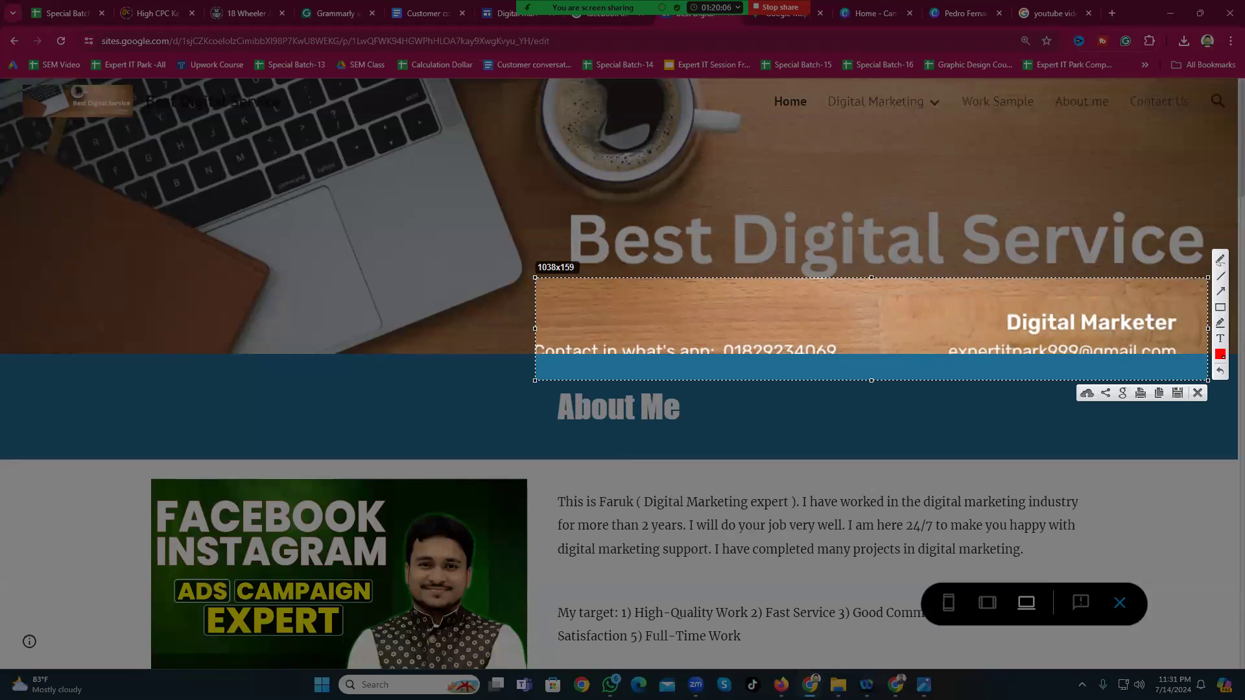
{"action": "left_click", "coordinate": [1196, 393]}
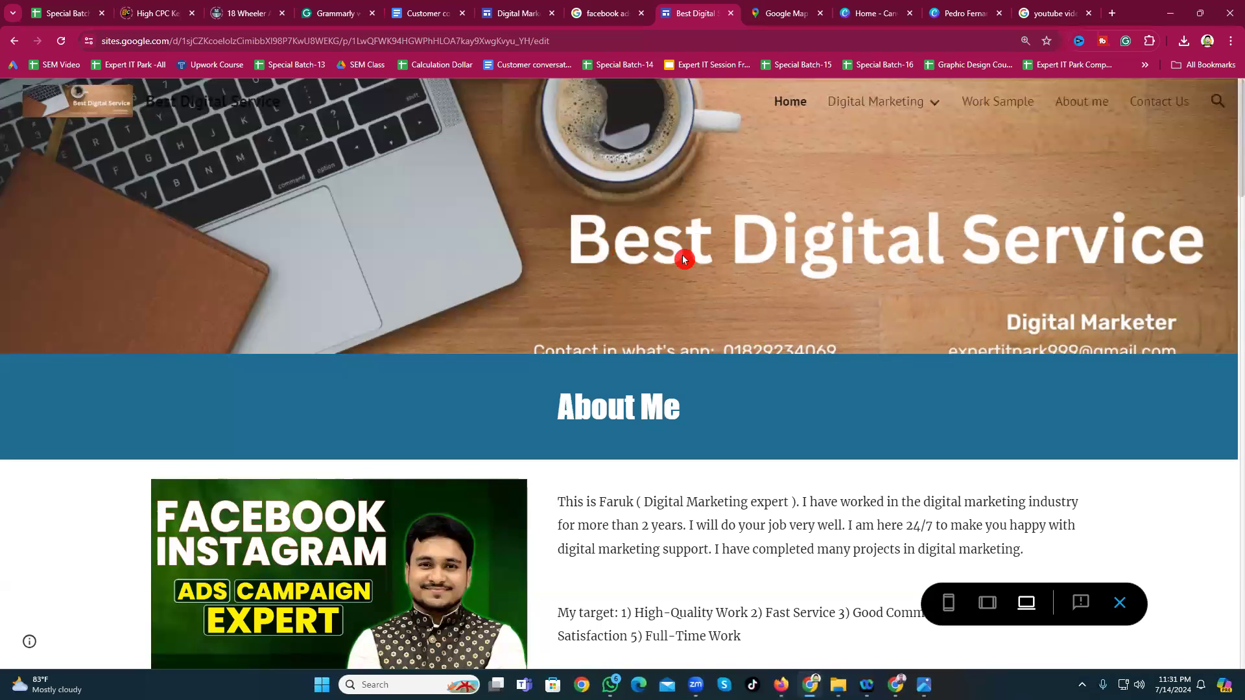
{"action": "scroll", "coordinate": [683, 259], "scroll_direction": "down", "scroll_amount": 4}
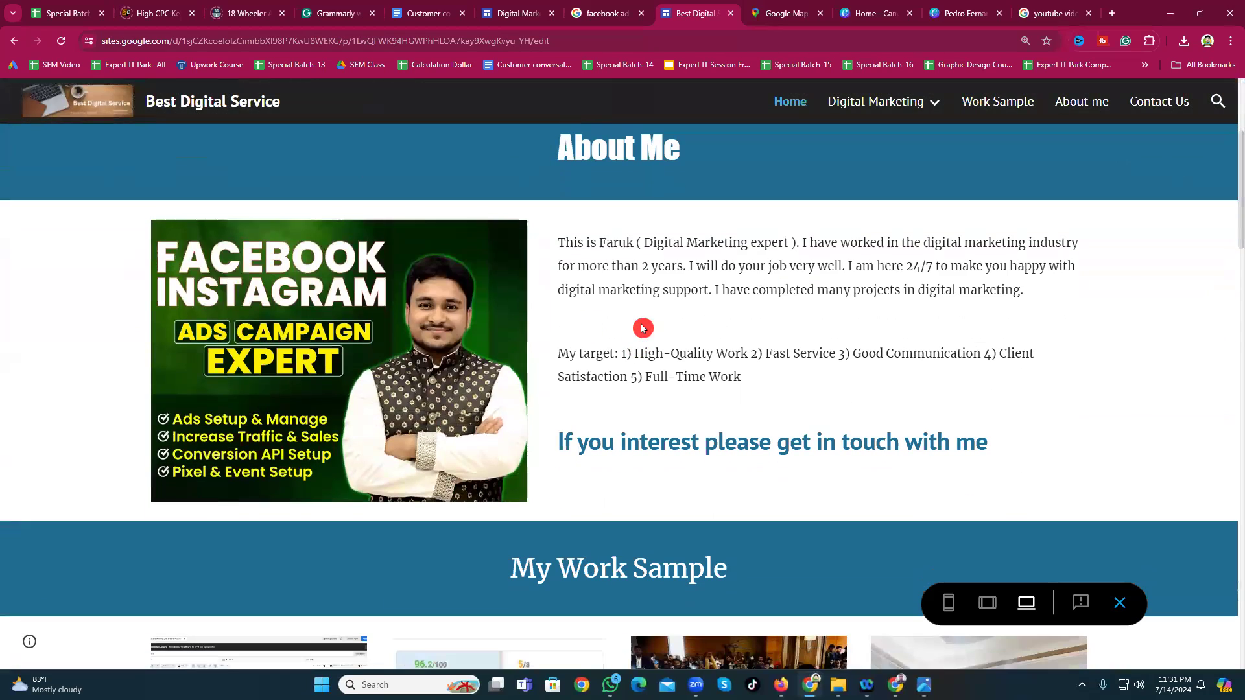
{"action": "scroll", "coordinate": [634, 343], "scroll_direction": "down", "scroll_amount": 5}
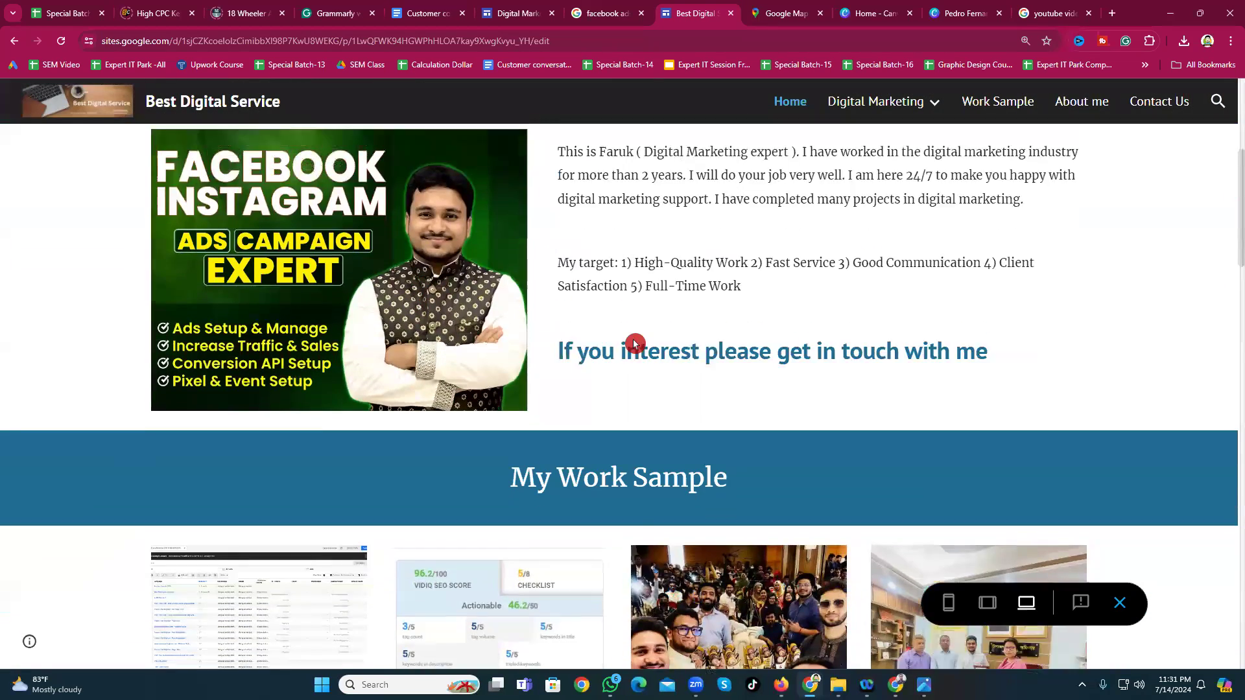
{"action": "scroll", "coordinate": [633, 343], "scroll_direction": "down", "scroll_amount": 9}
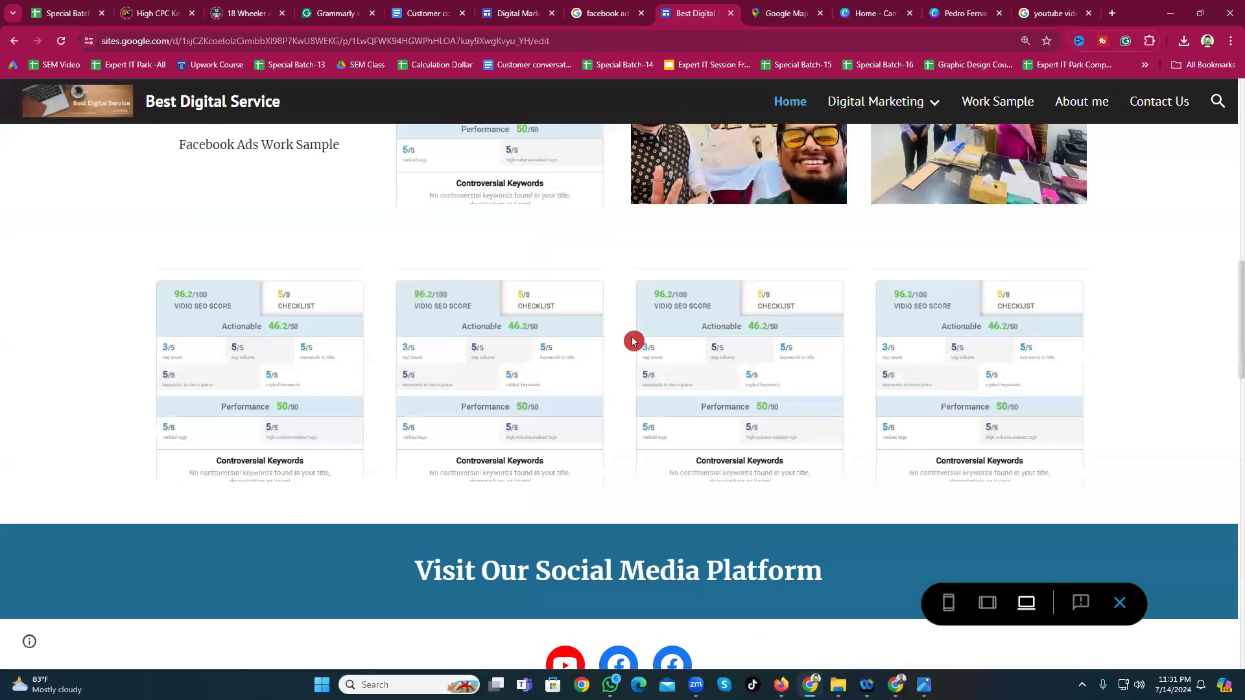
{"action": "scroll", "coordinate": [570, 321], "scroll_direction": "down", "scroll_amount": 1}
{"action": "scroll", "coordinate": [649, 283], "scroll_direction": "up", "scroll_amount": 2}
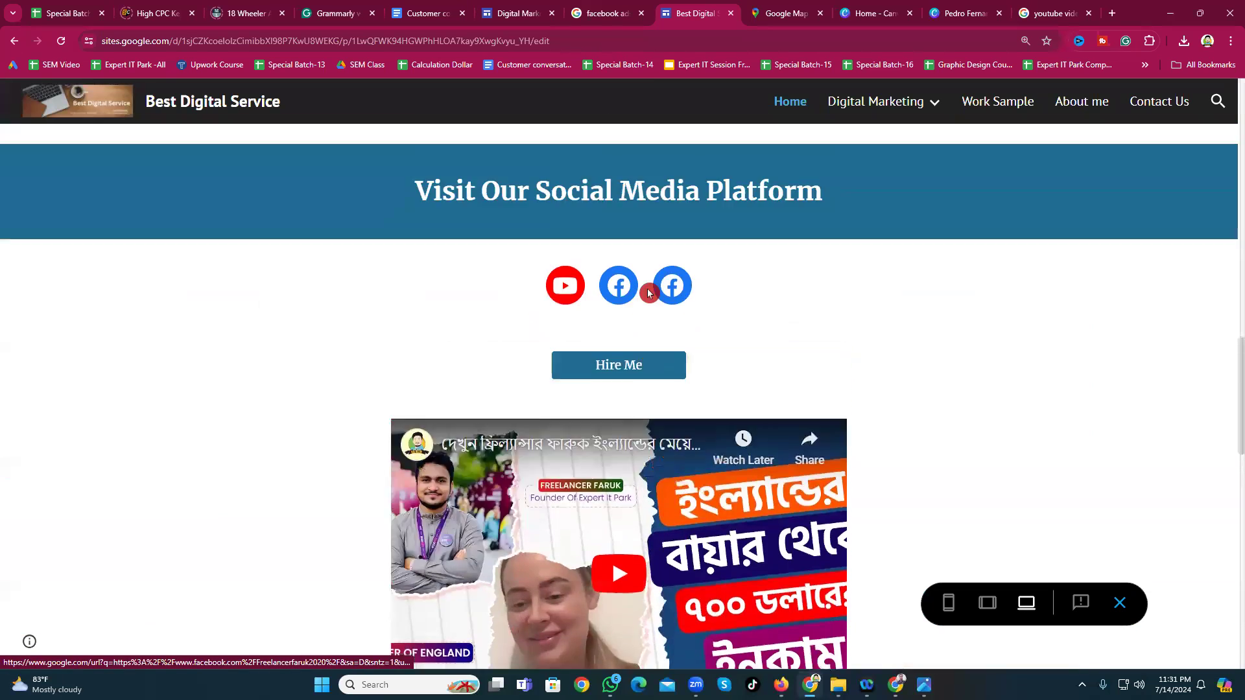
{"action": "left_click", "coordinate": [562, 407]}
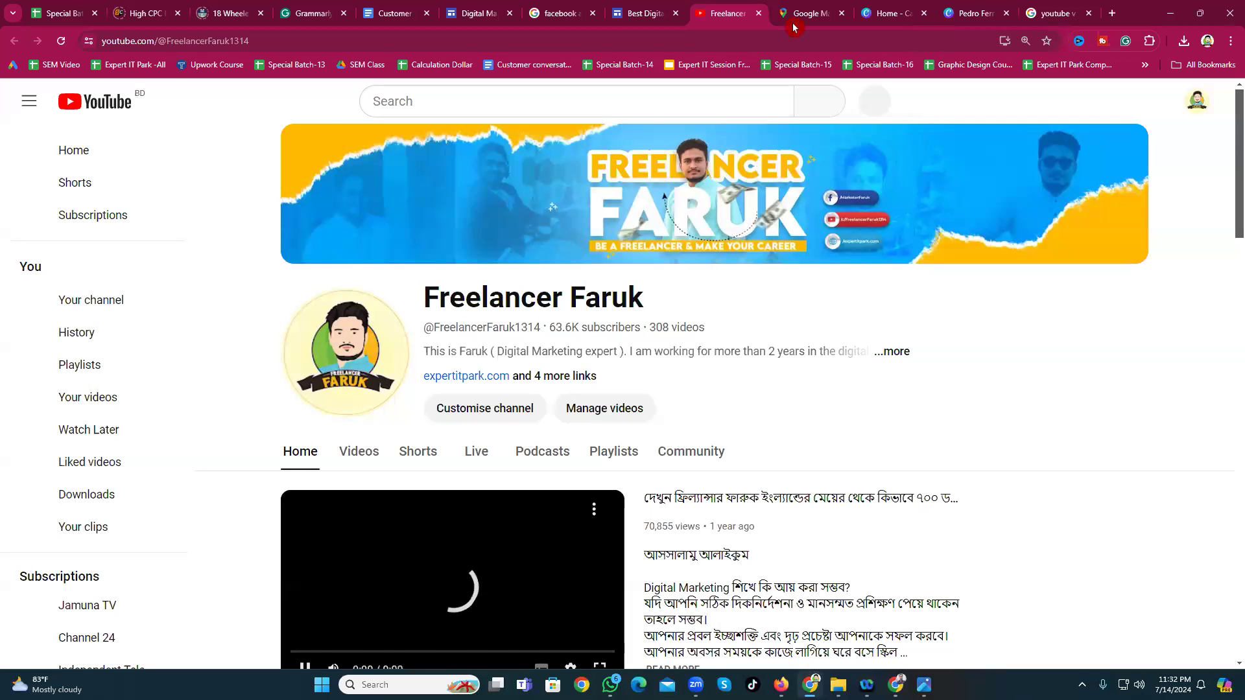
{"action": "left_click", "coordinate": [759, 13]}
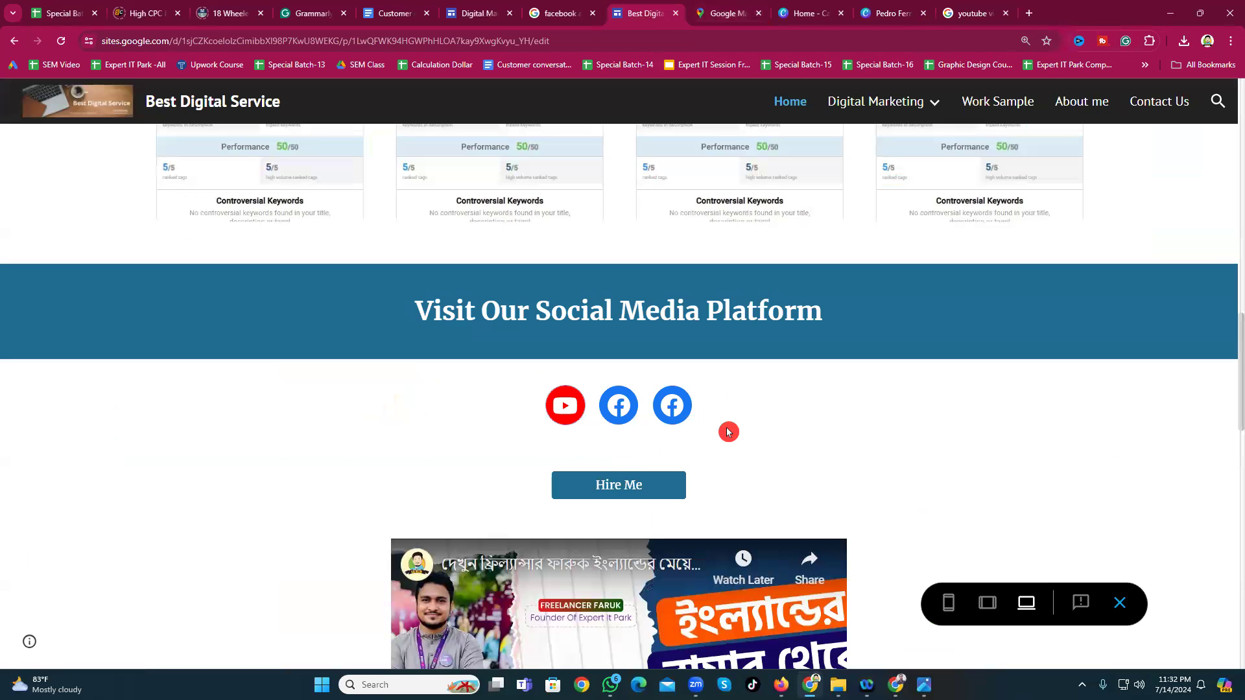
{"action": "scroll", "coordinate": [728, 432], "scroll_direction": "down", "scroll_amount": 1}
{"action": "left_click", "coordinate": [615, 338]}
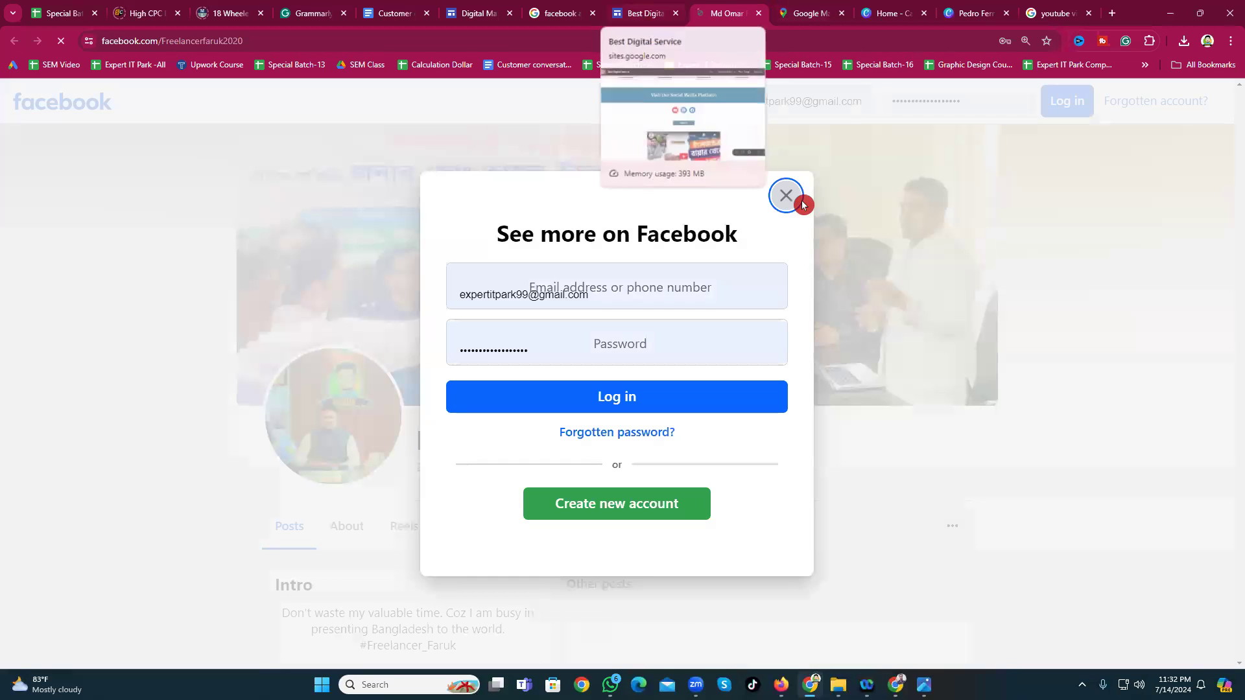
{"action": "left_click", "coordinate": [785, 195]}
{"action": "key", "text": "ctrl+shift+Tab"}
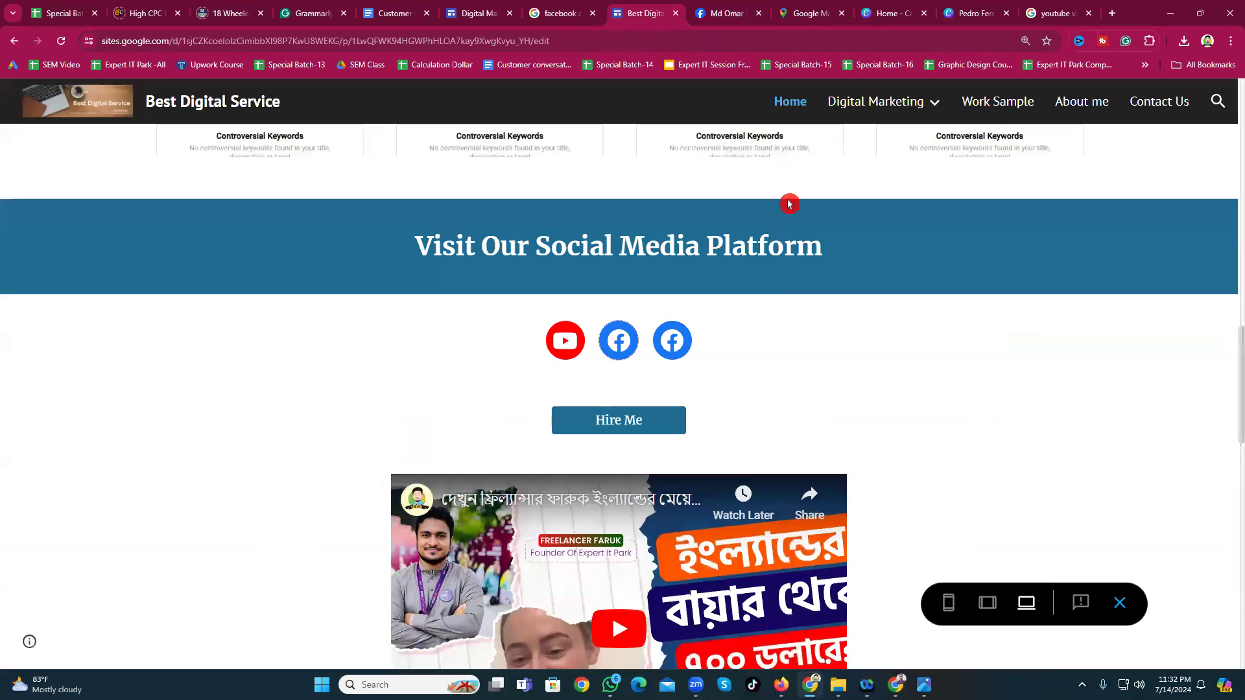
{"action": "left_click", "coordinate": [680, 346]}
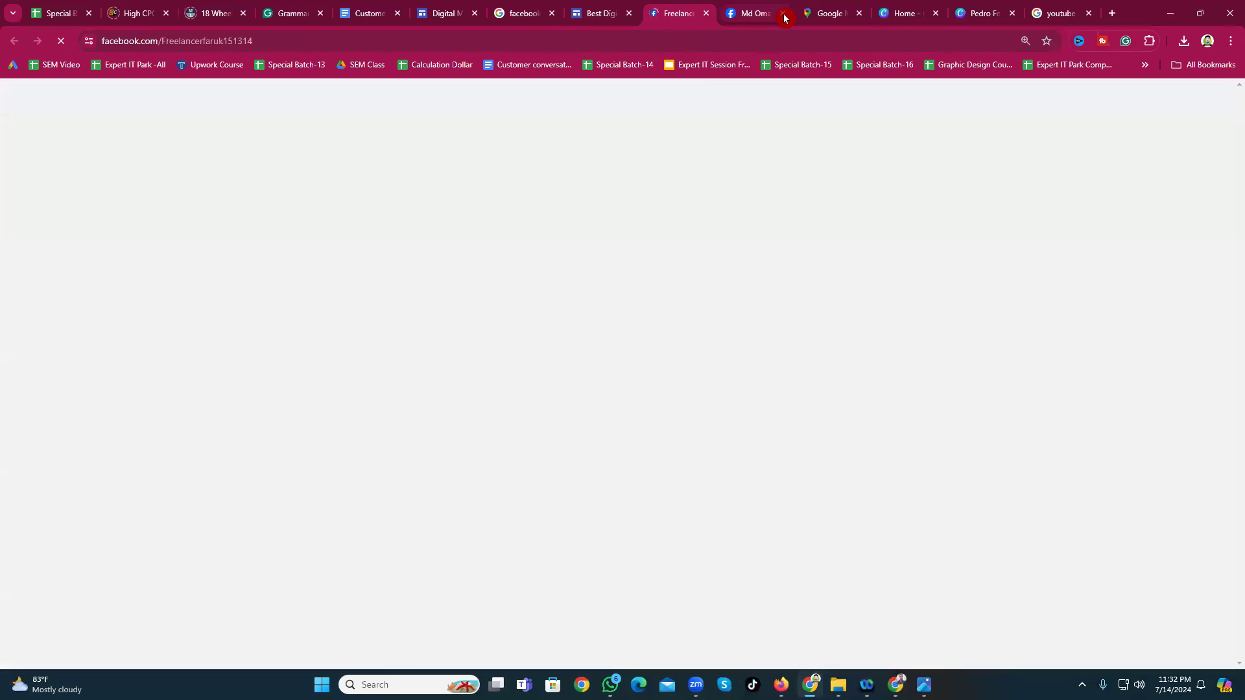
{"action": "left_click", "coordinate": [784, 14]}
{"action": "left_click", "coordinate": [785, 195]}
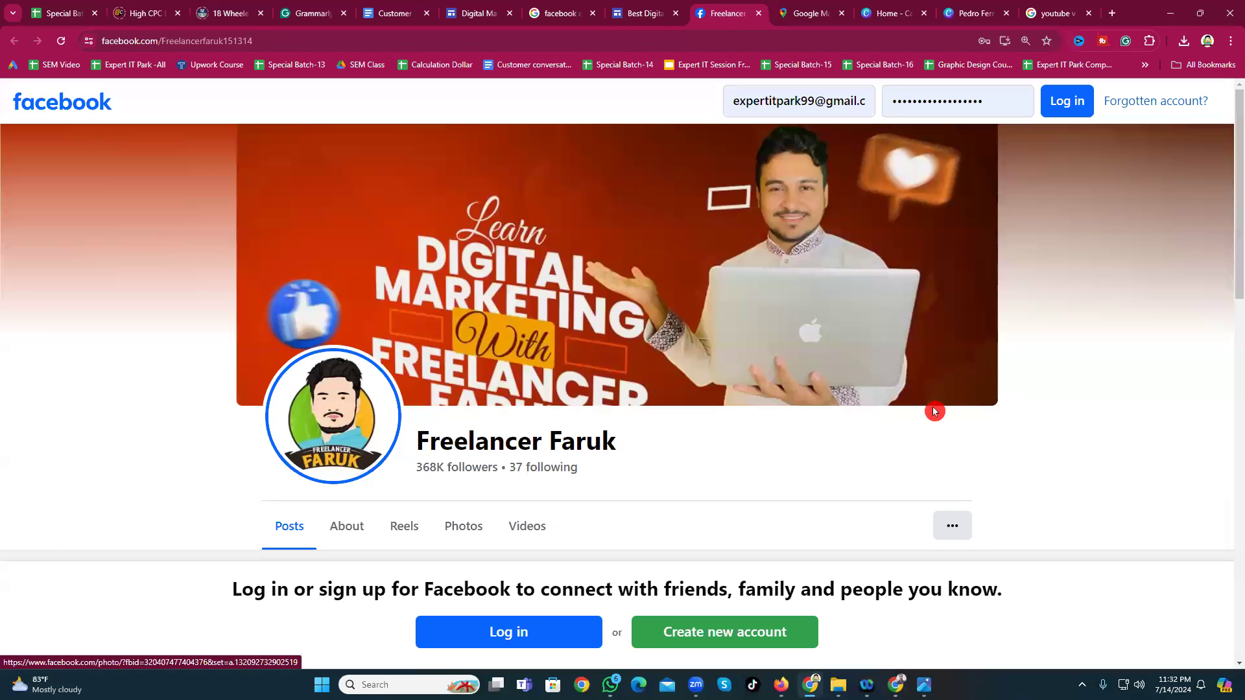
{"action": "left_click", "coordinate": [759, 14]}
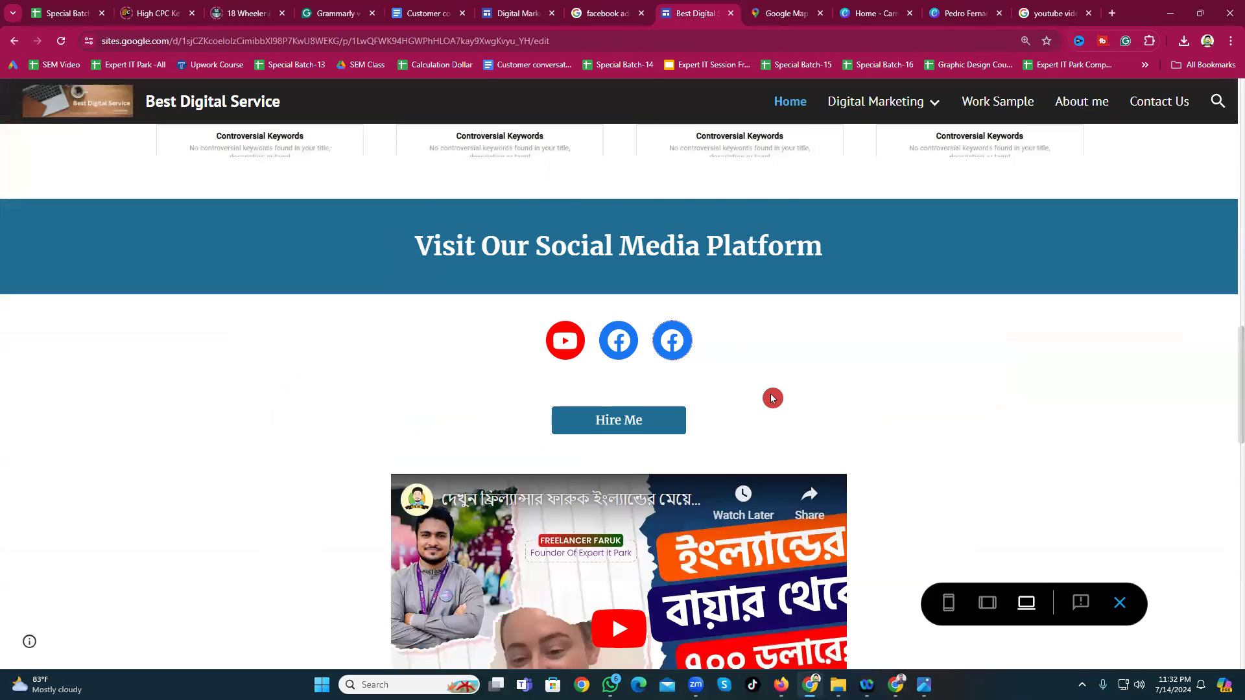
{"action": "scroll", "coordinate": [733, 389], "scroll_direction": "down", "scroll_amount": 3}
{"action": "scroll", "coordinate": [593, 444], "scroll_direction": "down", "scroll_amount": 1}
Step: Play and pause the embedded video and load more events in the calendar
{"action": "left_click", "coordinate": [626, 370]}
{"action": "left_click", "coordinate": [419, 507]}
{"action": "scroll", "coordinate": [422, 509], "scroll_direction": "down", "scroll_amount": 1}
{"action": "left_click", "coordinate": [496, 586]}
Step: Scroll down to the map and switch the preview to phone size
{"action": "scroll", "coordinate": [504, 494], "scroll_direction": "down", "scroll_amount": 3}
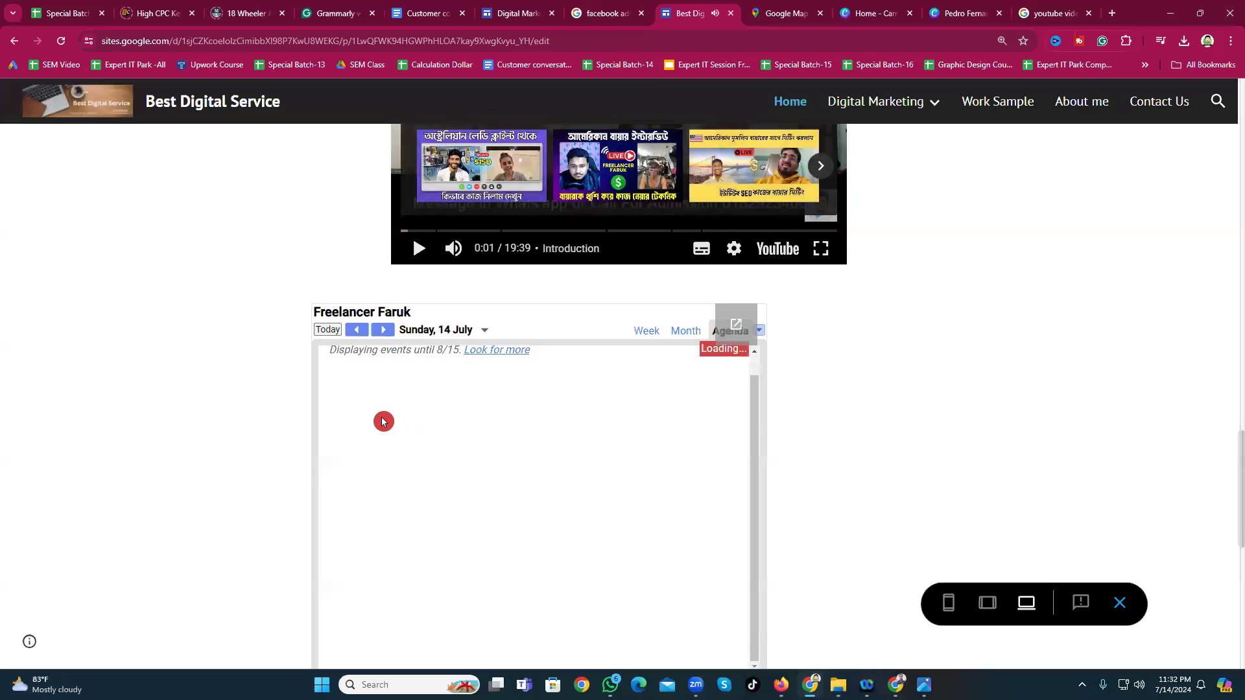
{"action": "scroll", "coordinate": [492, 409], "scroll_direction": "down", "scroll_amount": 2}
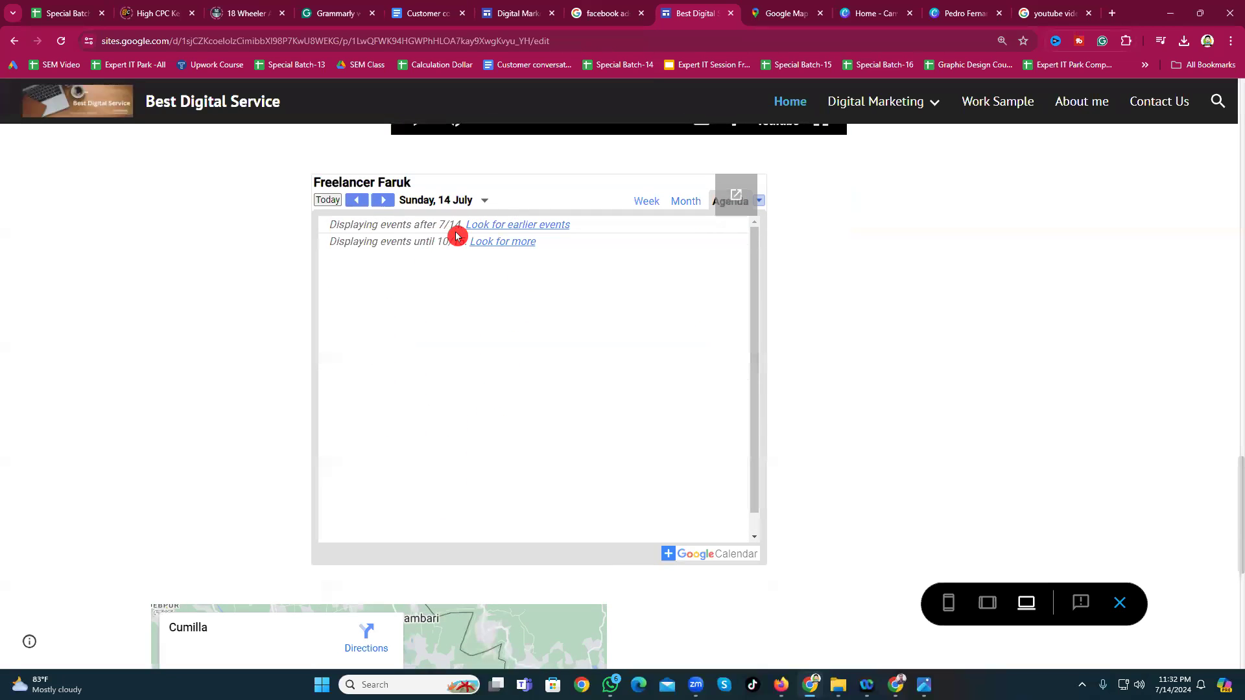
{"action": "scroll", "coordinate": [503, 409], "scroll_direction": "down", "scroll_amount": 6}
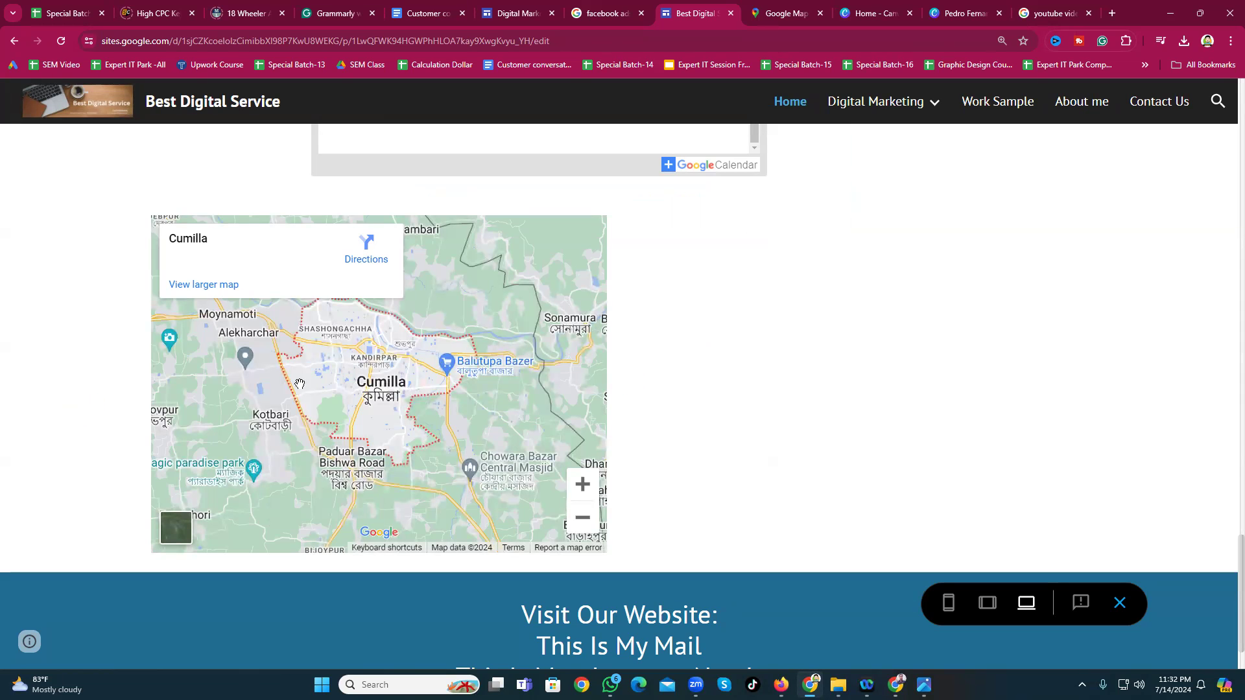
{"action": "scroll", "coordinate": [300, 384], "scroll_direction": "down", "scroll_amount": 1}
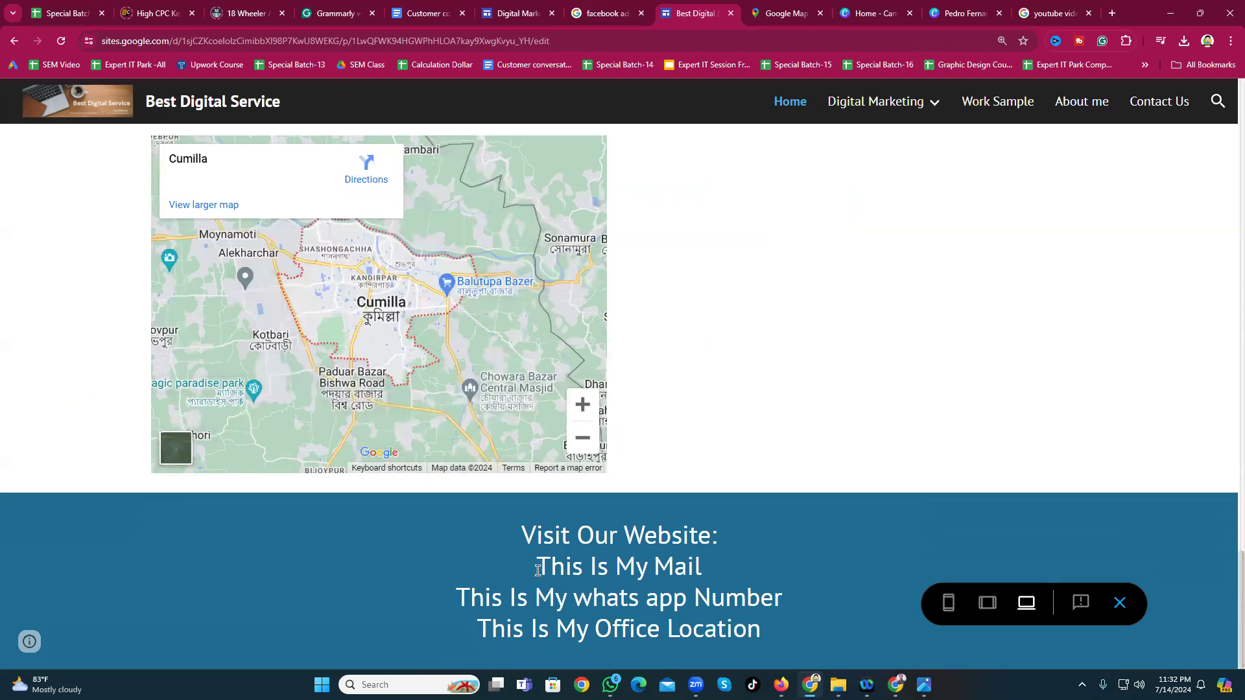
{"action": "left_click", "coordinate": [947, 608]}
{"action": "scroll", "coordinate": [526, 362], "scroll_direction": "up", "scroll_amount": 2}
Step: In the phone preview, use the navigation menu to visit Work Sample and return Home
{"action": "scroll", "coordinate": [526, 362], "scroll_direction": "up", "scroll_amount": 15}
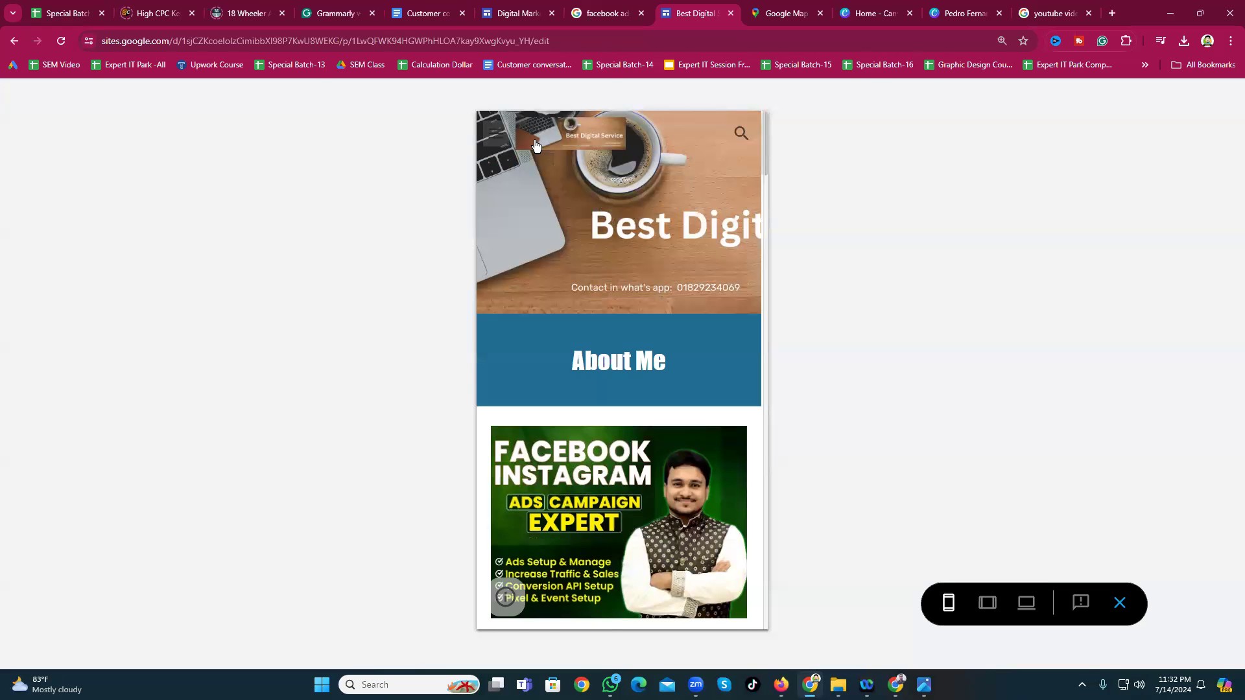
{"action": "left_click", "coordinate": [496, 134]}
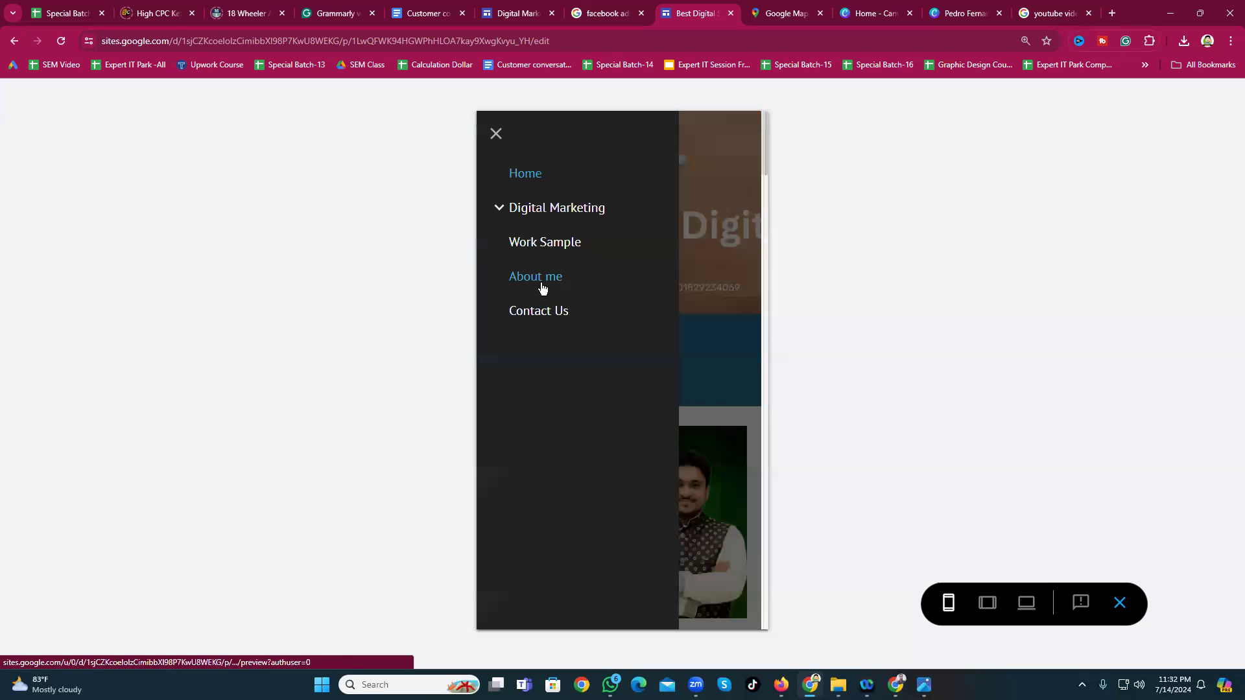
{"action": "left_click", "coordinate": [555, 248]}
{"action": "scroll", "coordinate": [603, 396], "scroll_direction": "down", "scroll_amount": 4}
{"action": "scroll", "coordinate": [603, 406], "scroll_direction": "up", "scroll_amount": 4}
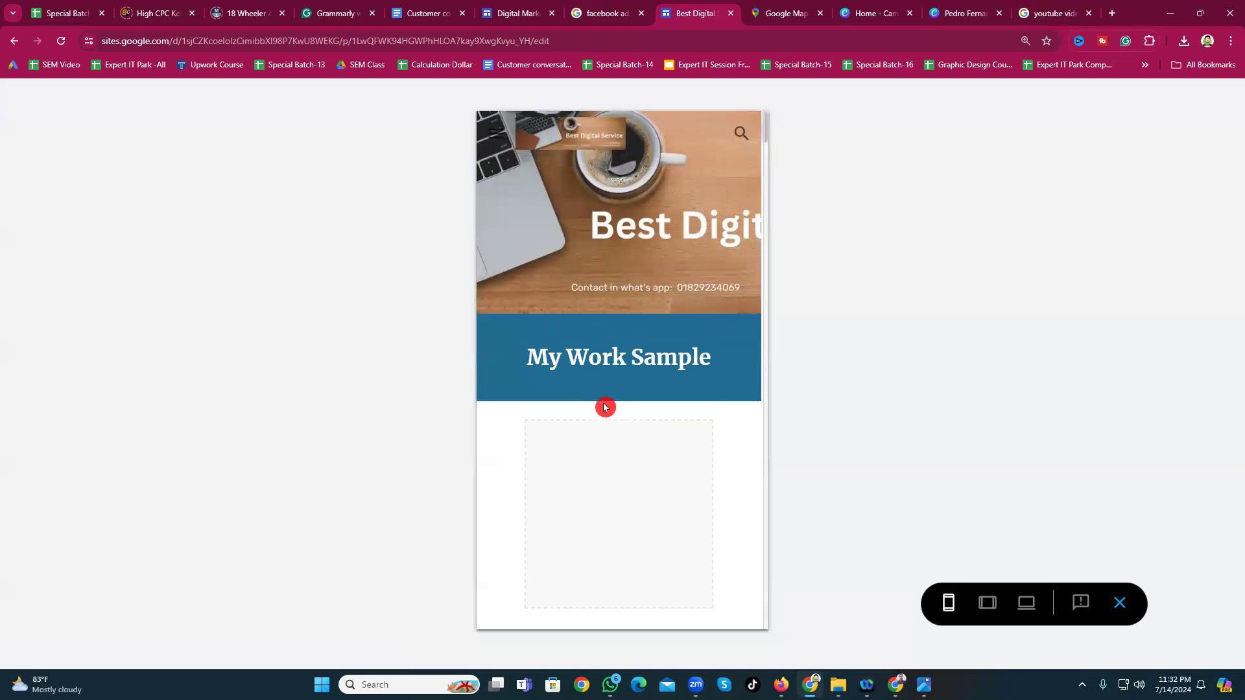
{"action": "scroll", "coordinate": [603, 406], "scroll_direction": "down", "scroll_amount": 3}
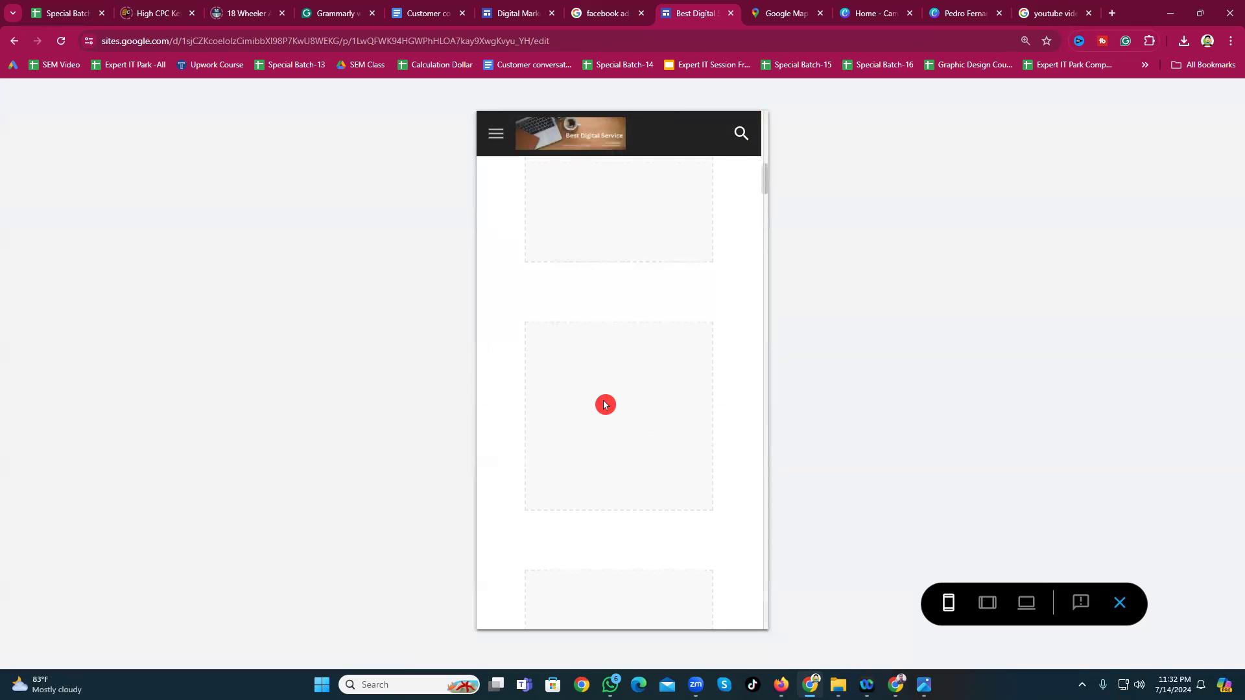
{"action": "scroll", "coordinate": [604, 405], "scroll_direction": "up", "scroll_amount": 4}
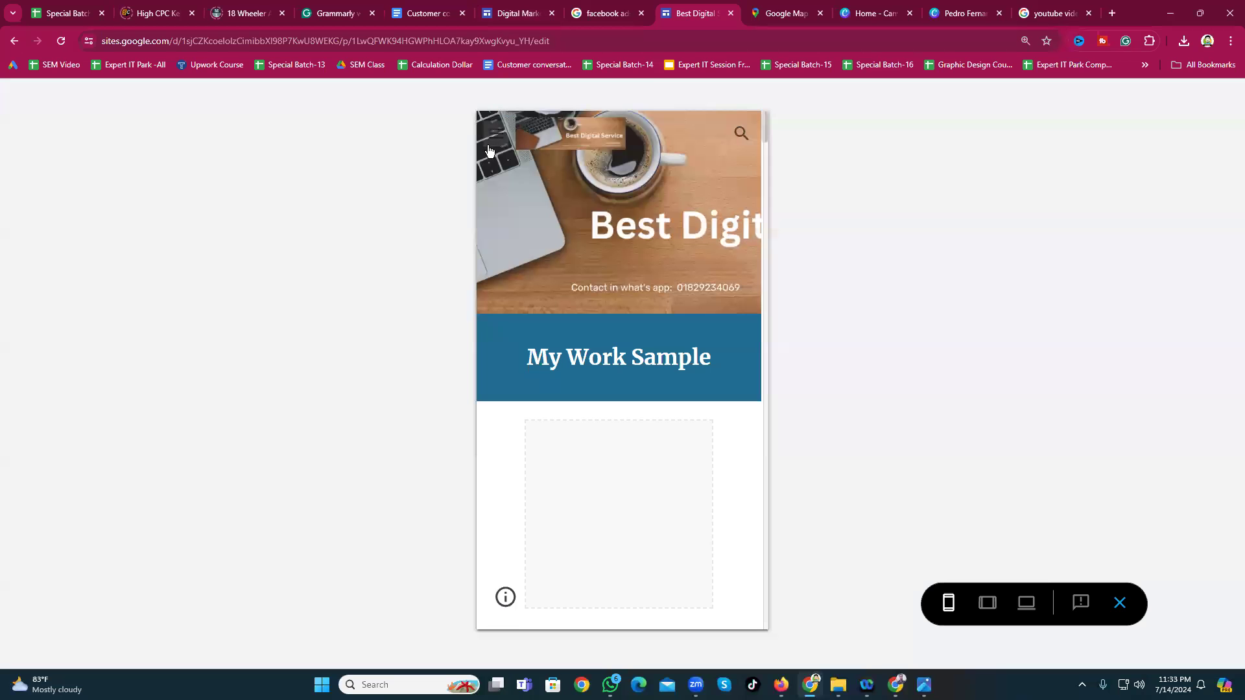
{"action": "left_click", "coordinate": [488, 141]}
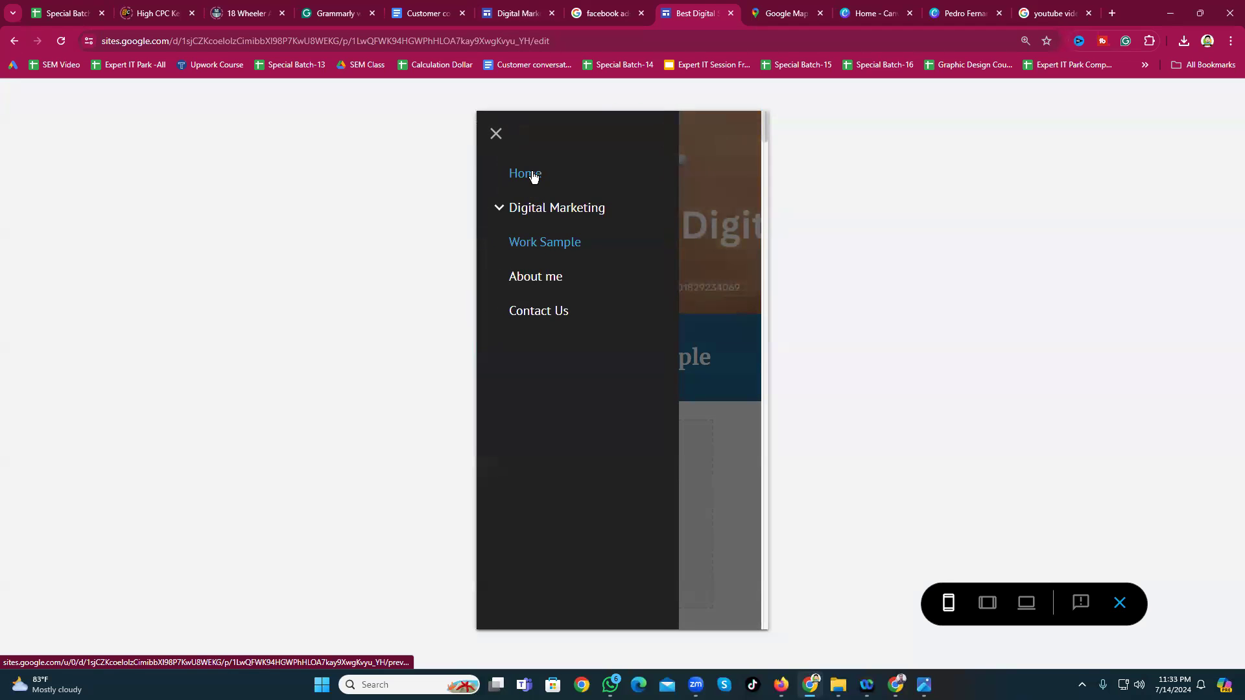
{"action": "left_click", "coordinate": [532, 175]}
Step: Compare the large-screen, tablet and phone previews, then exit the preview
{"action": "left_click", "coordinate": [1026, 603]}
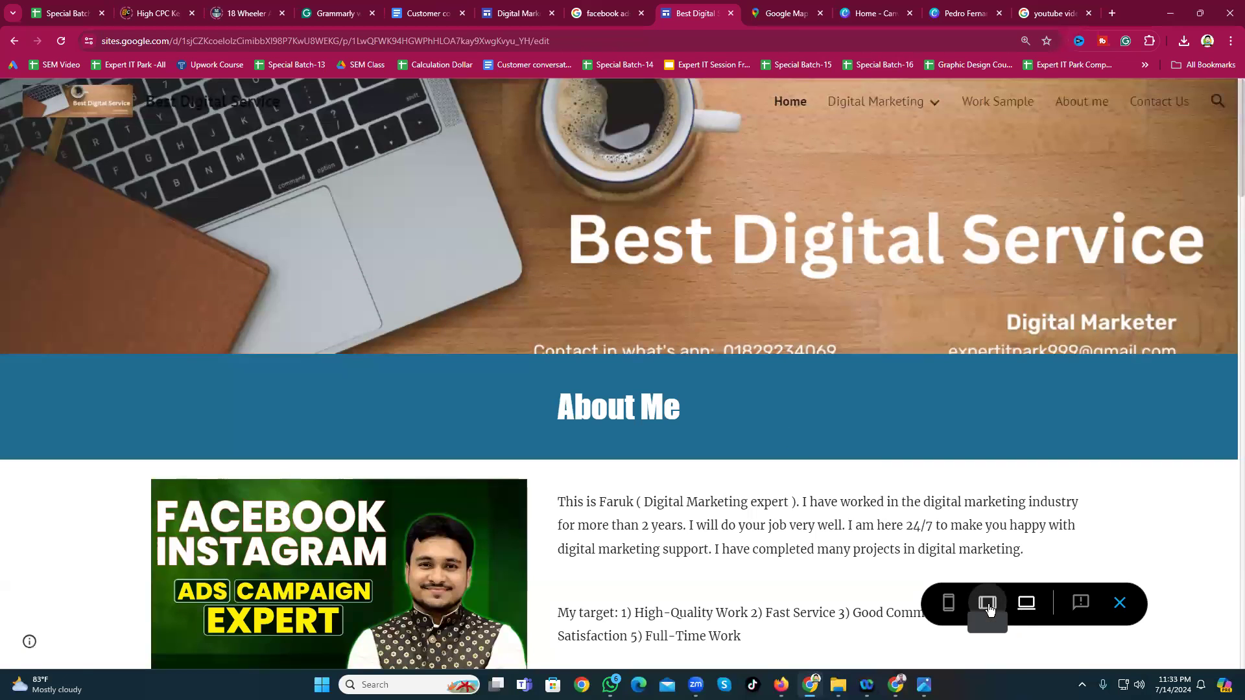
{"action": "left_click", "coordinate": [987, 603]}
{"action": "scroll", "coordinate": [786, 356], "scroll_direction": "down", "scroll_amount": 9}
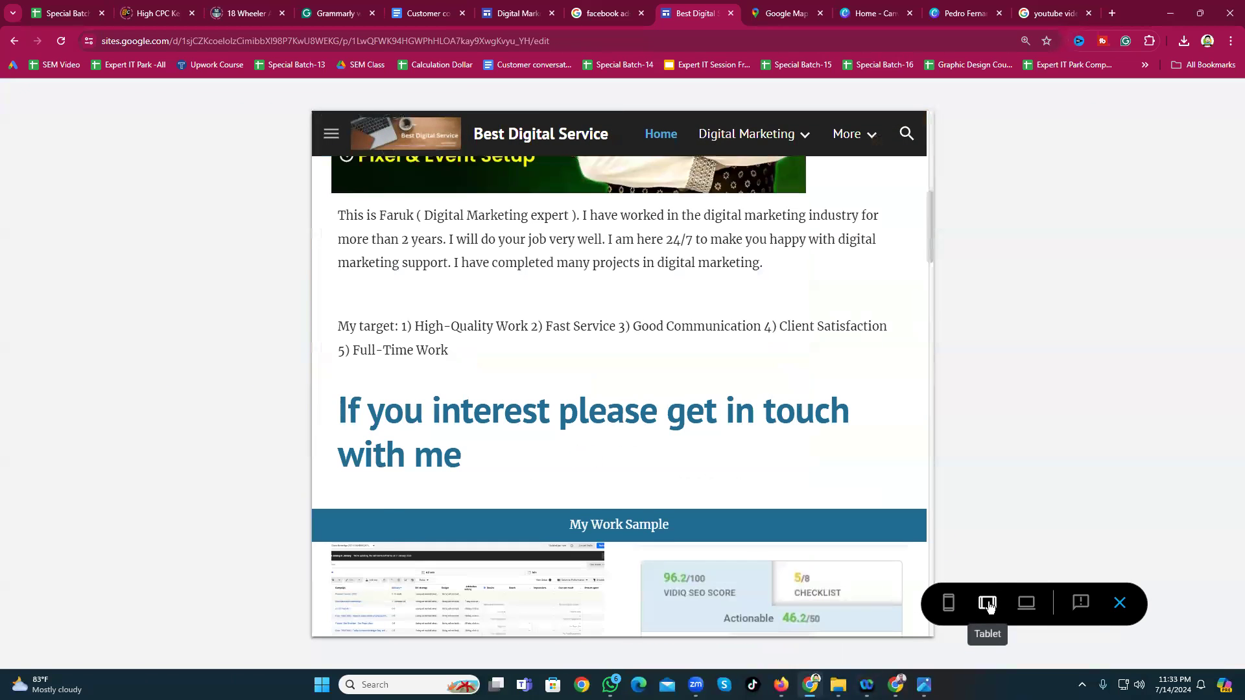
{"action": "scroll", "coordinate": [624, 431], "scroll_direction": "down", "scroll_amount": 3}
{"action": "scroll", "coordinate": [624, 431], "scroll_direction": "up", "scroll_amount": 12}
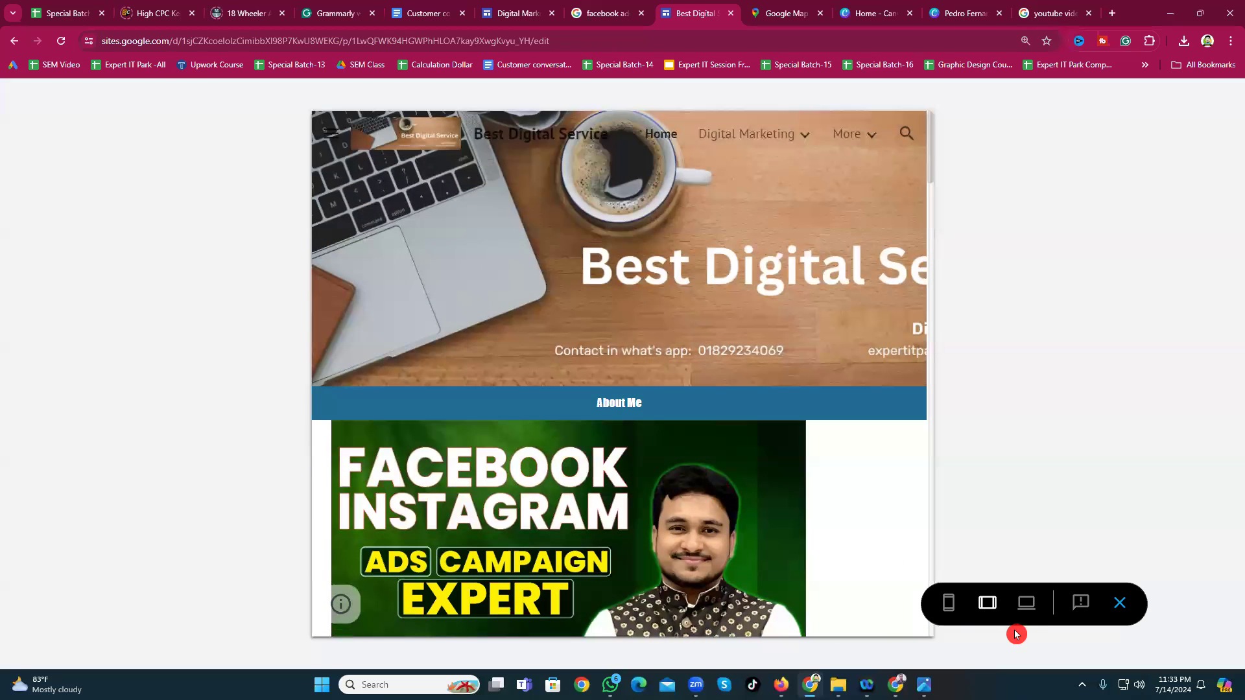
{"action": "left_click", "coordinate": [1027, 603]}
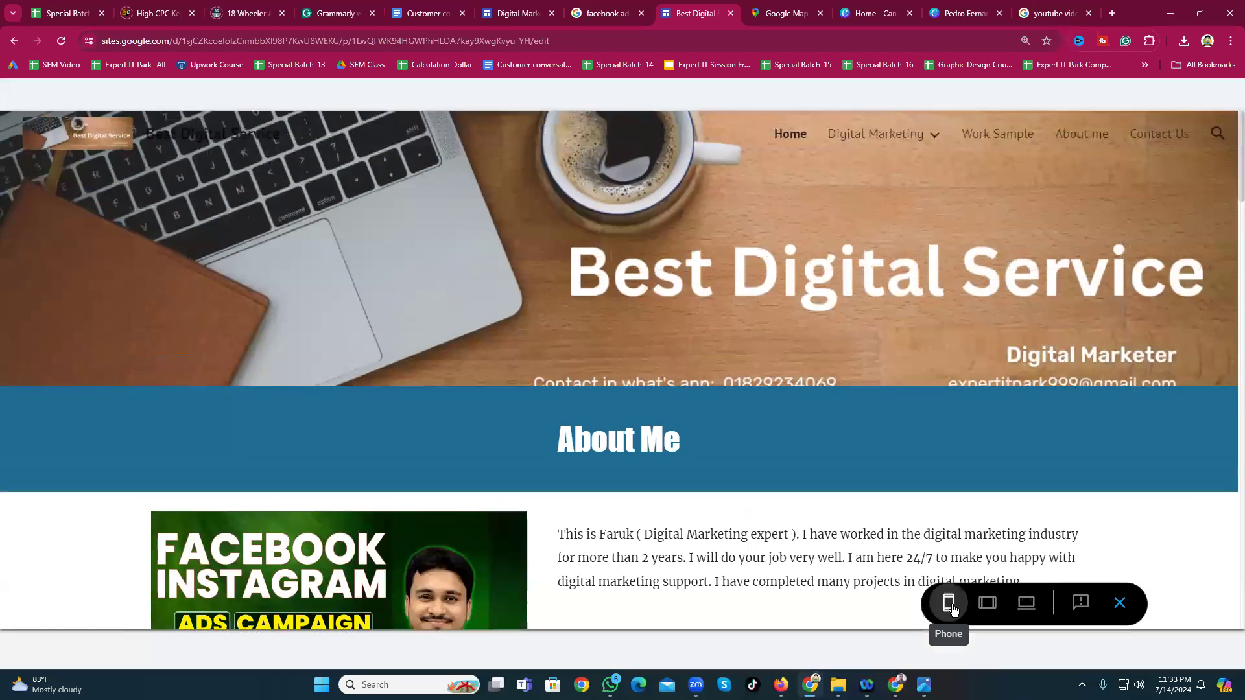
{"action": "left_click", "coordinate": [949, 604]}
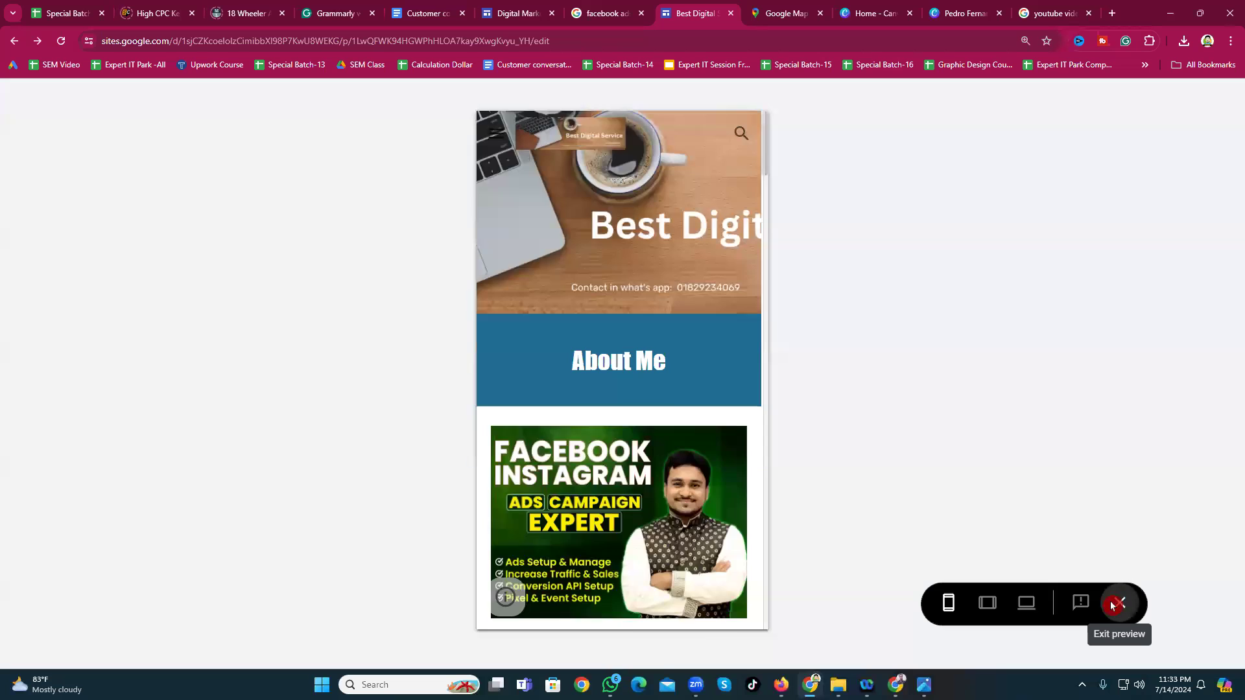
{"action": "left_click", "coordinate": [1113, 605]}
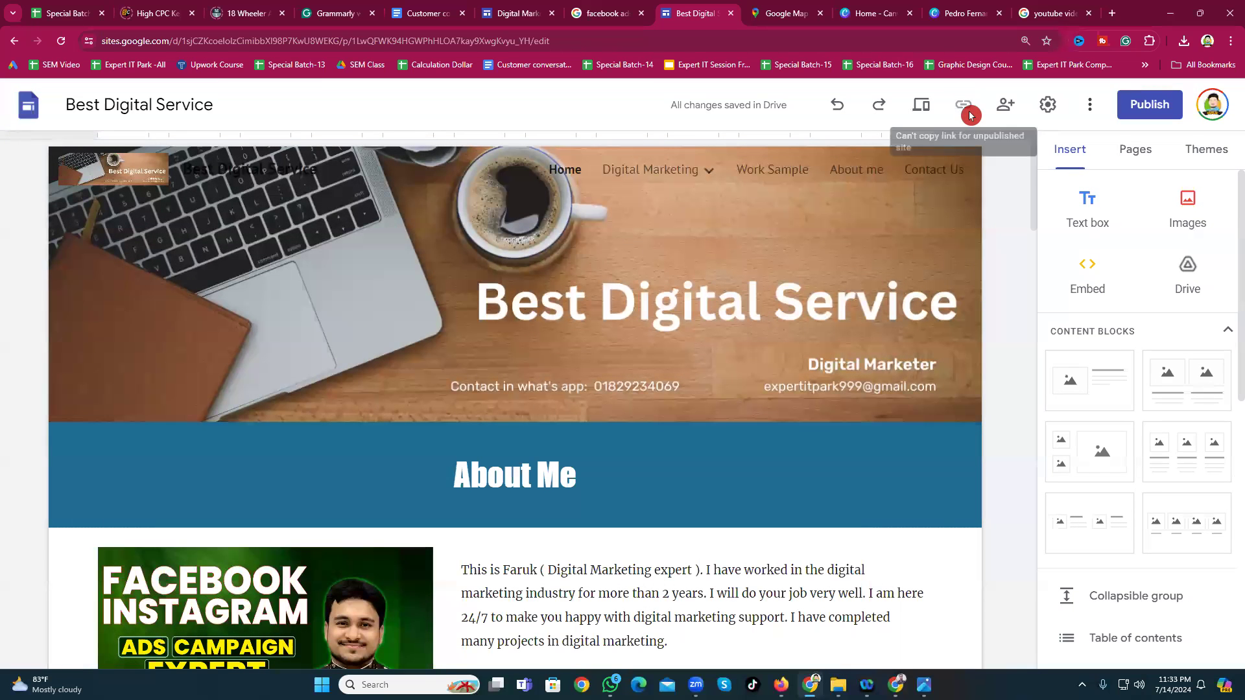
Step: Open the site's sharing options and add a collaborator by pasting their e-mail address
{"action": "left_click", "coordinate": [1005, 110]}
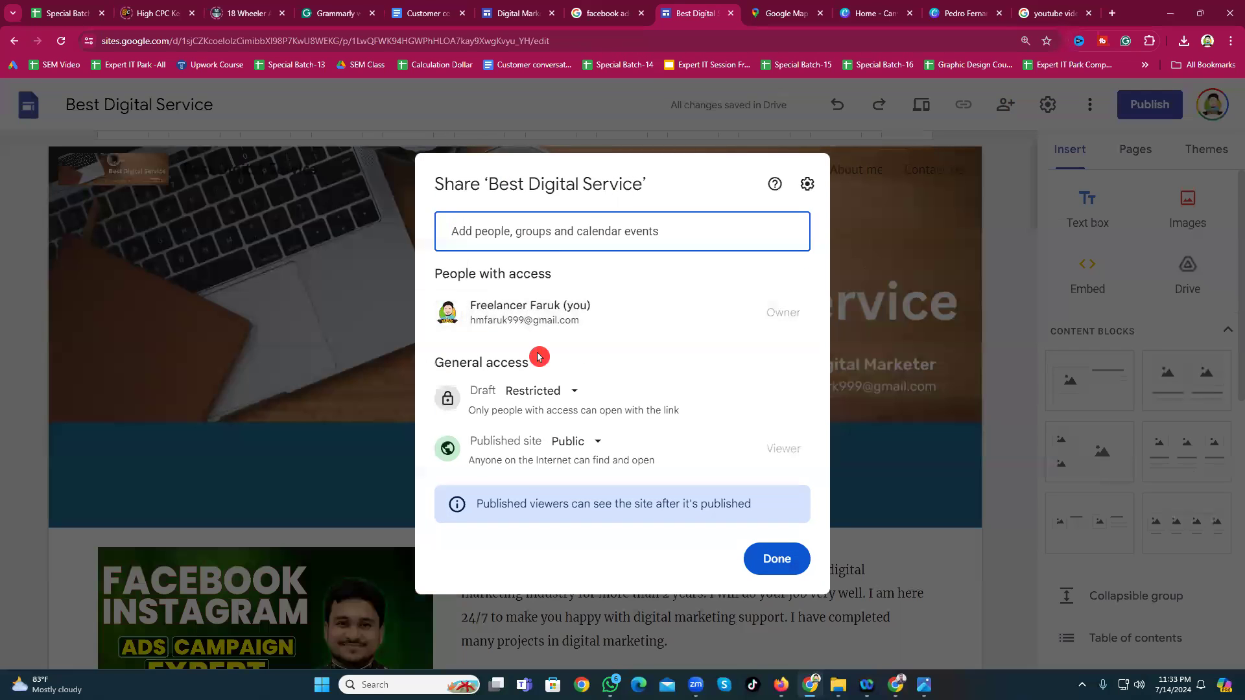
{"action": "left_click", "coordinate": [548, 238]}
{"action": "key", "text": "ctrl+v"}
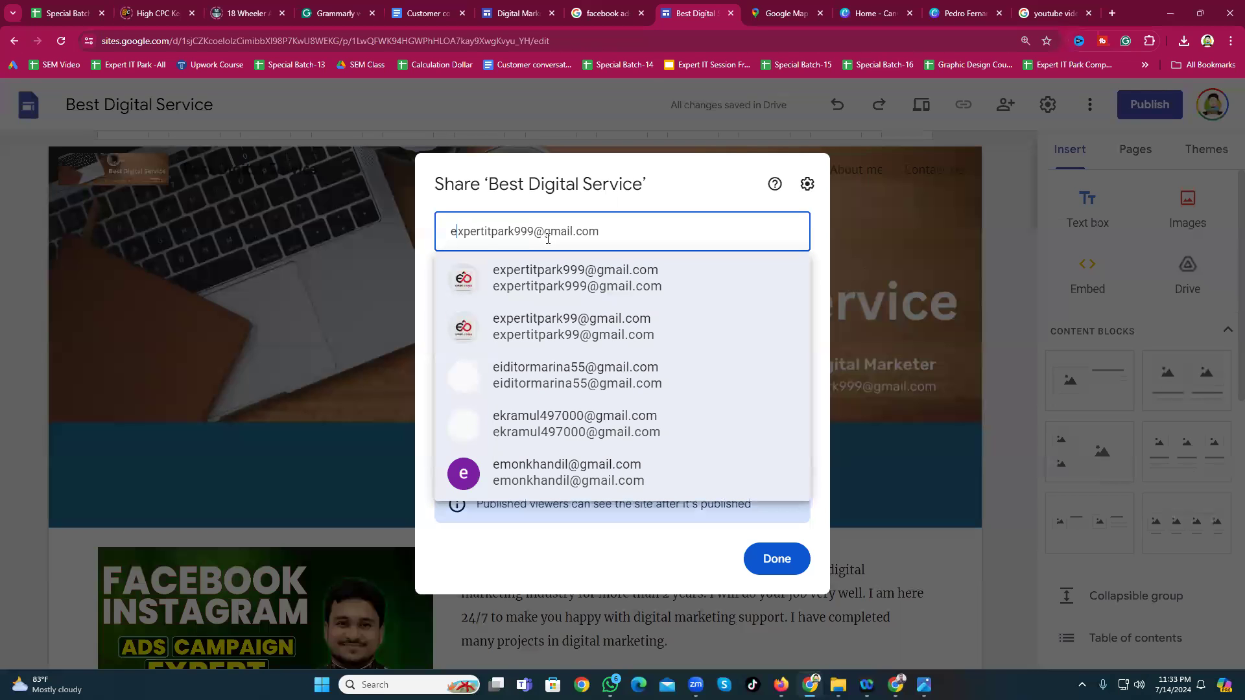
{"action": "left_click", "coordinate": [544, 289]}
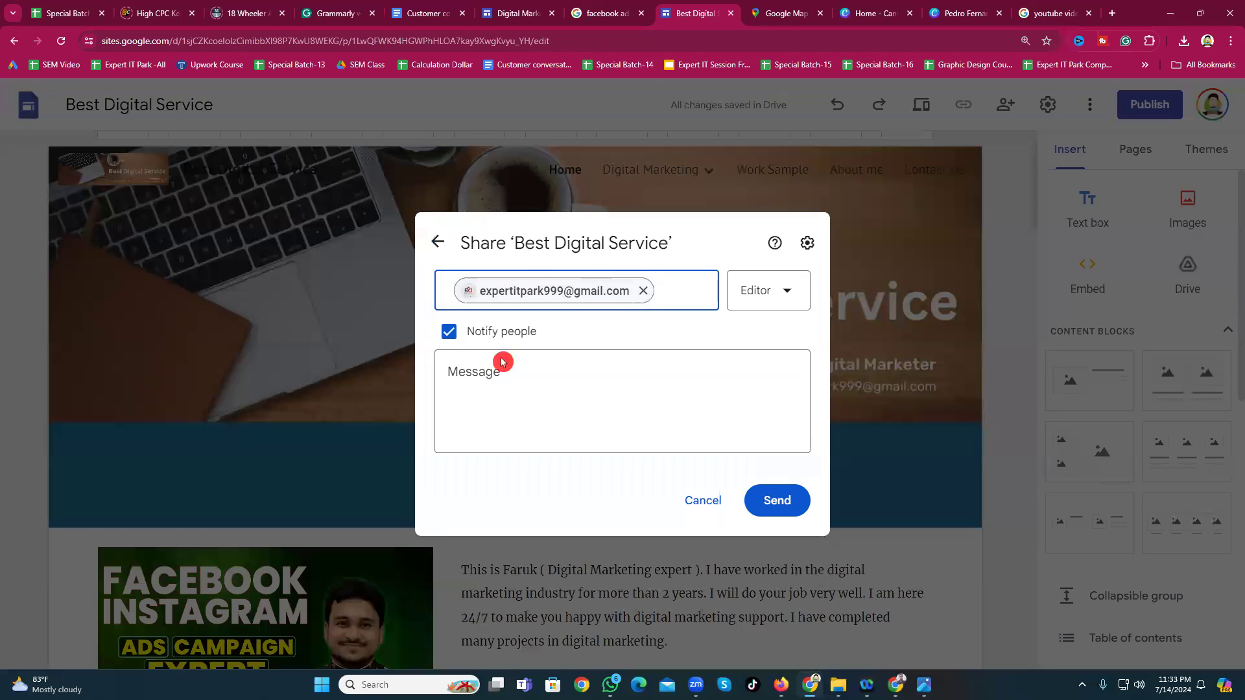
{"action": "key", "text": "Print"}
{"action": "left_click_drag", "start_coordinate": [729, 264], "coordinate": [799, 335]}
{"action": "left_click", "coordinate": [792, 333]}
Step: Switch the collaborator's role to Published viewer, then back to Editor
{"action": "left_click", "coordinate": [786, 292]}
{"action": "left_click", "coordinate": [778, 349]}
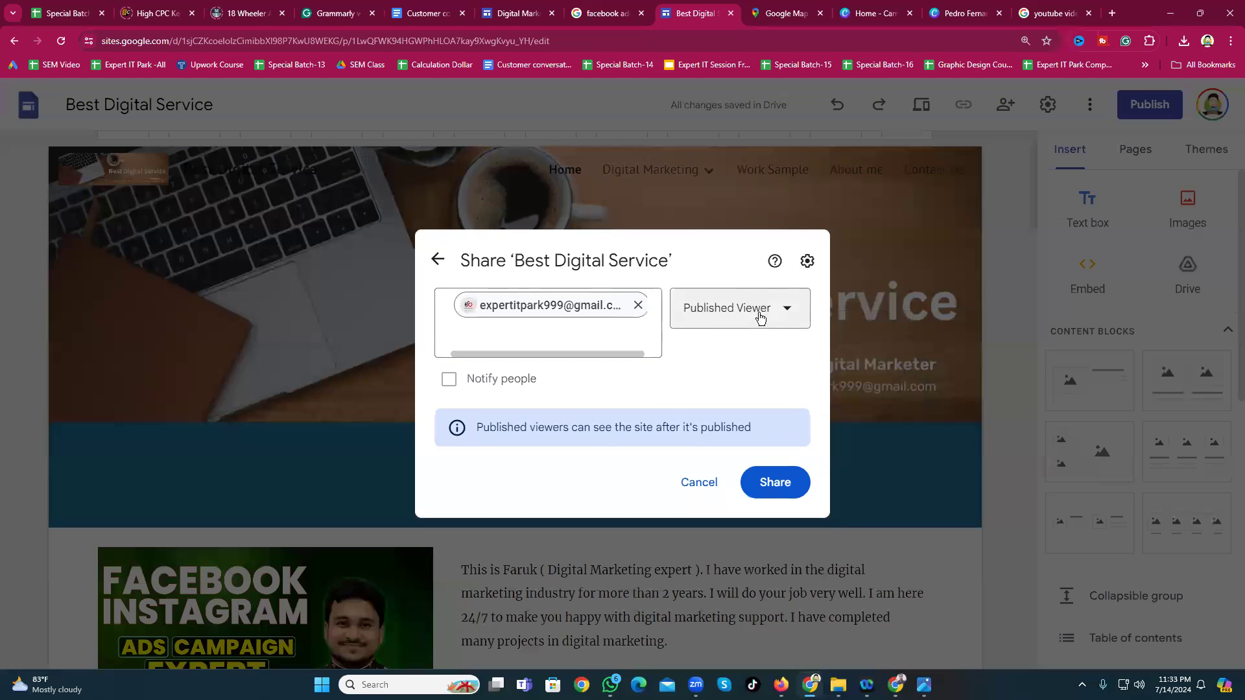
{"action": "left_click", "coordinate": [742, 306]}
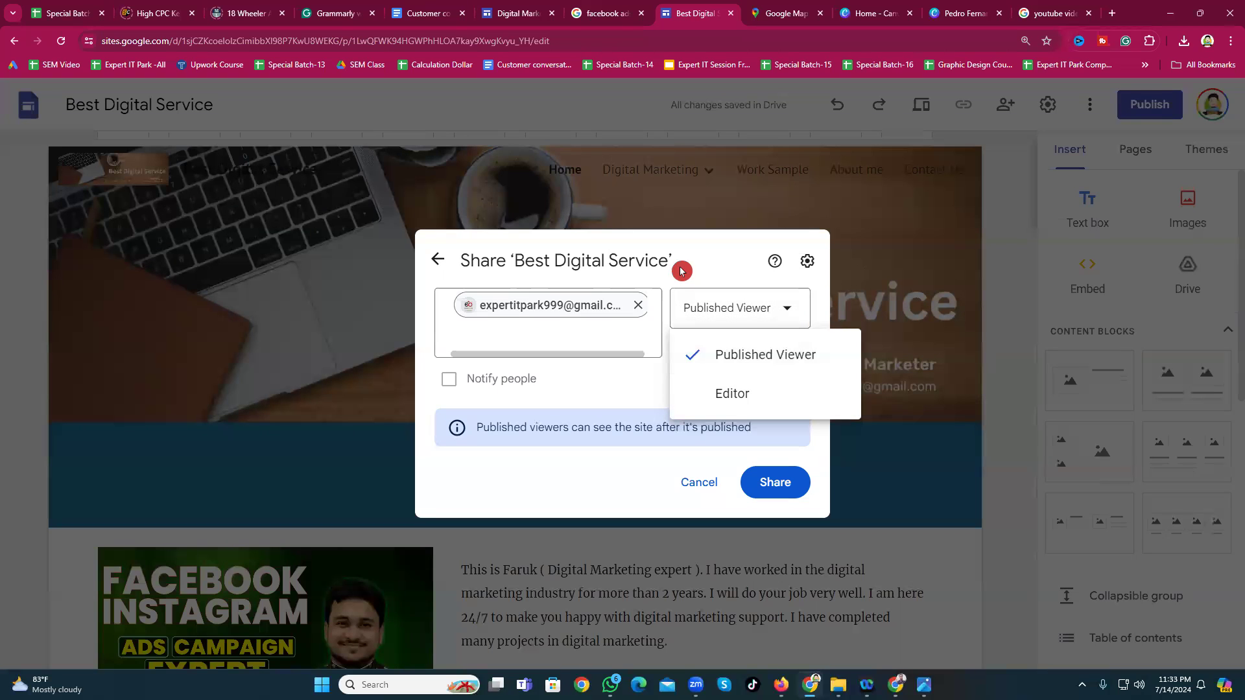
{"action": "left_click", "coordinate": [733, 395]}
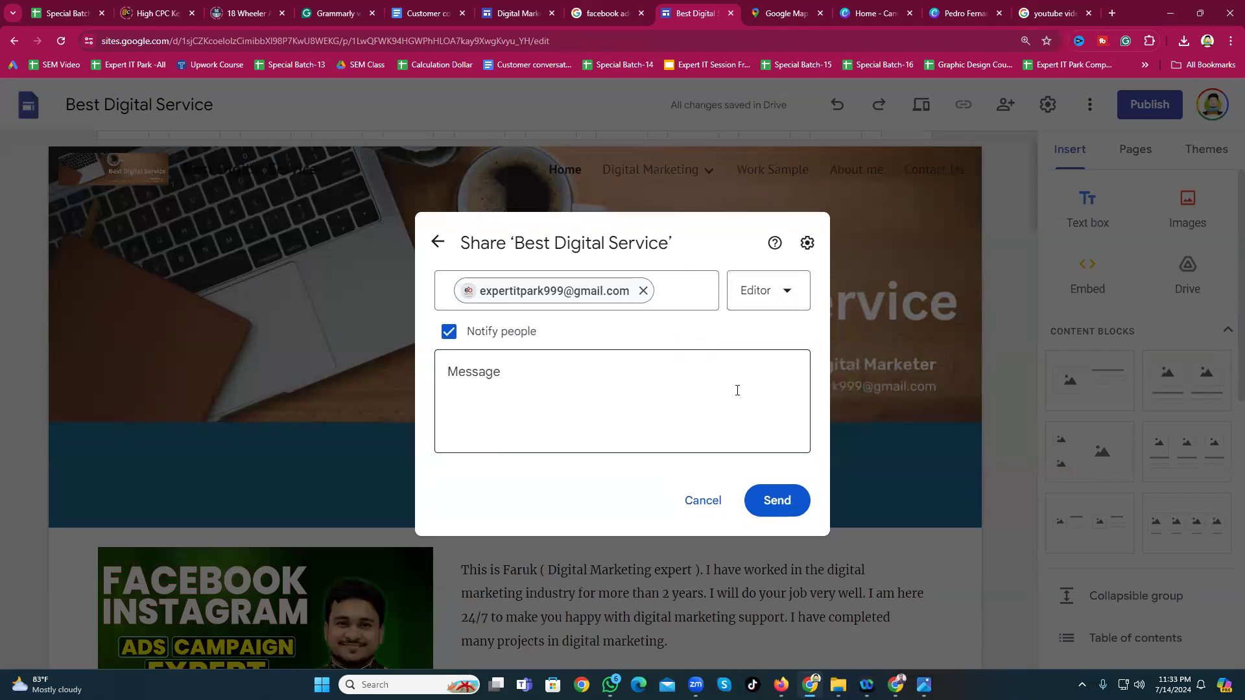
Step: Abandon the invitation without sending it and close the sharing dialog
{"action": "left_click", "coordinate": [510, 365]}
{"action": "left_click", "coordinate": [507, 358]}
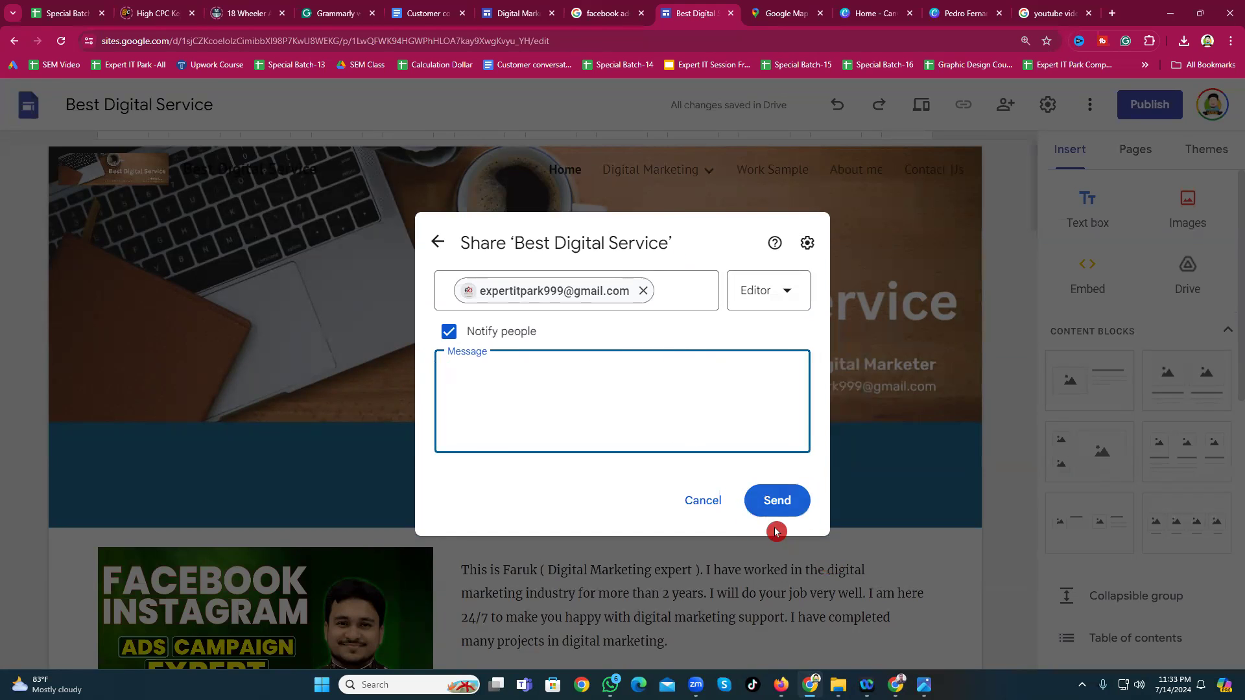
{"action": "left_click", "coordinate": [1024, 235]}
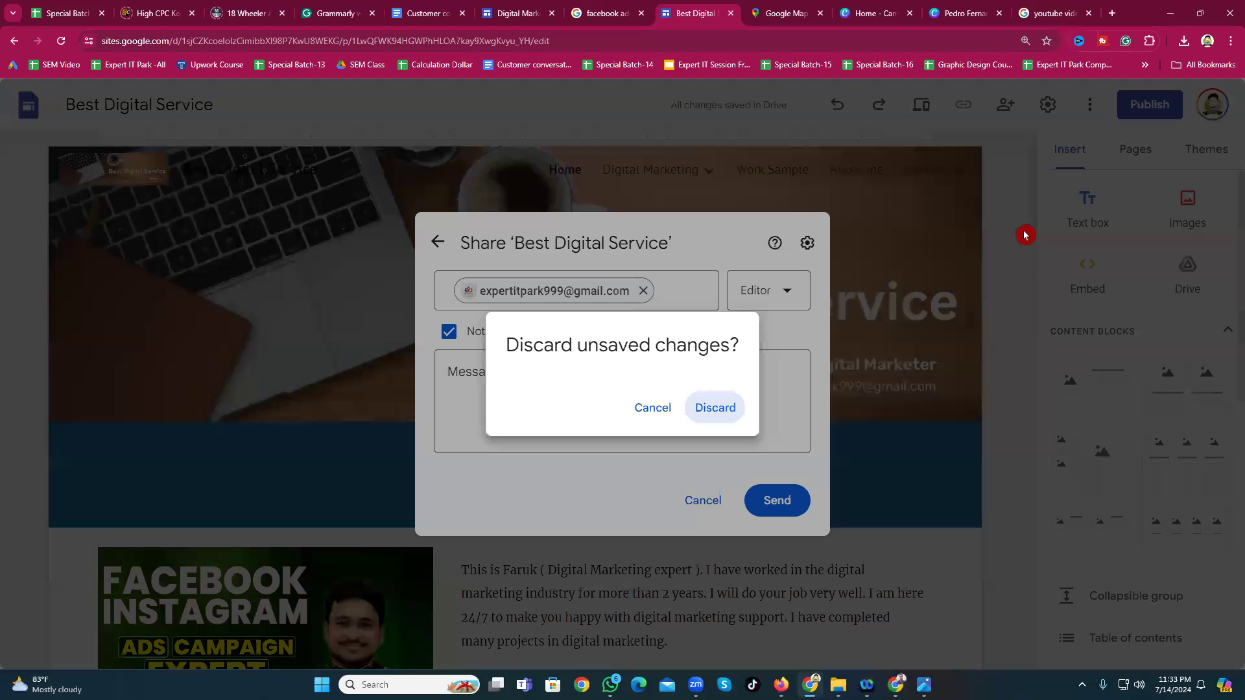
{"action": "left_click", "coordinate": [642, 400]}
{"action": "left_click", "coordinate": [705, 500]}
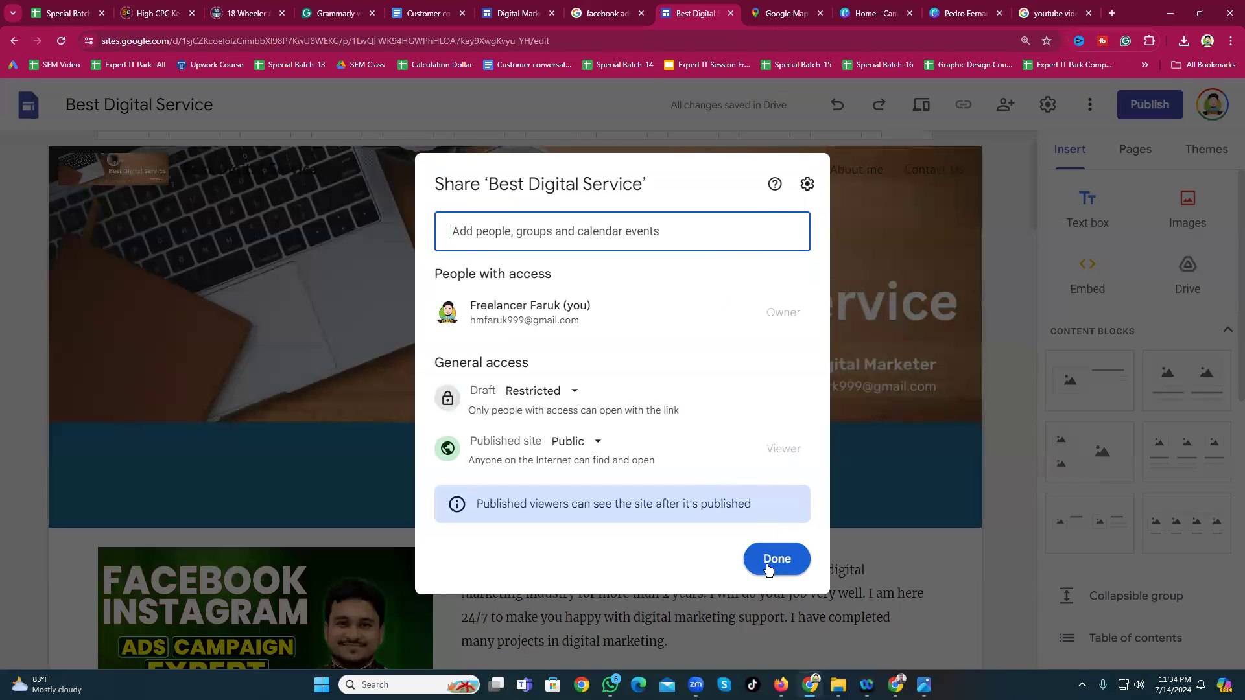
{"action": "left_click", "coordinate": [771, 560]}
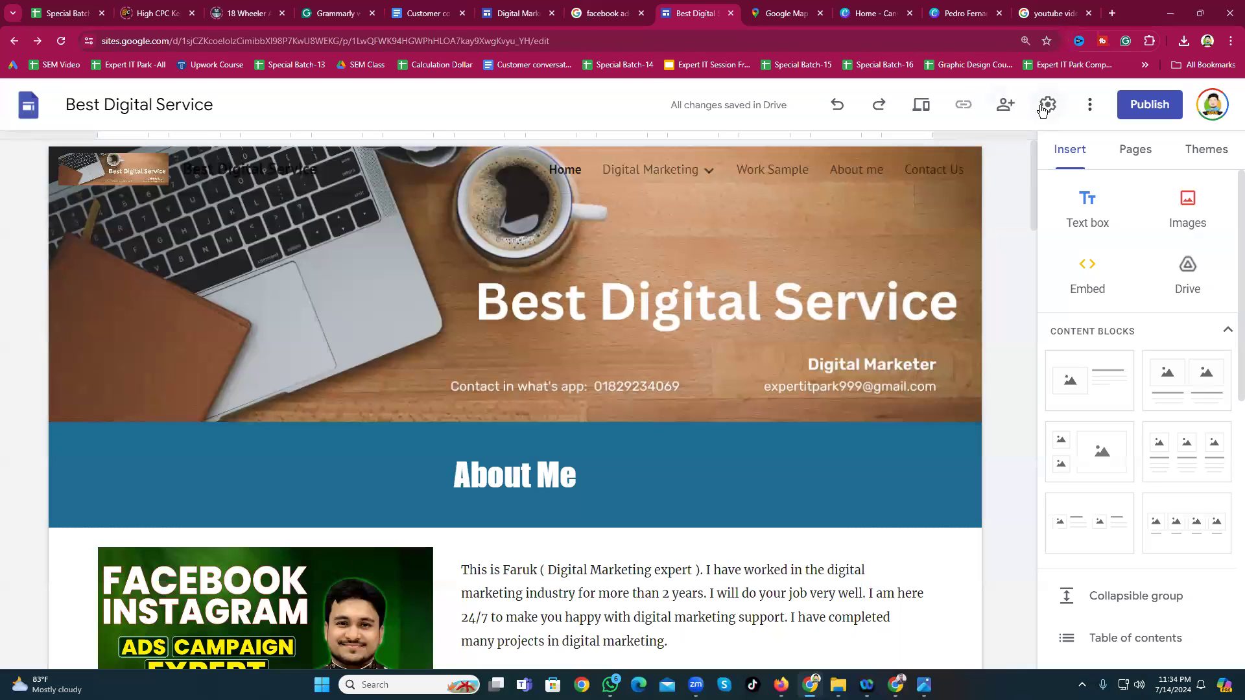
{"action": "left_click", "coordinate": [1044, 108]}
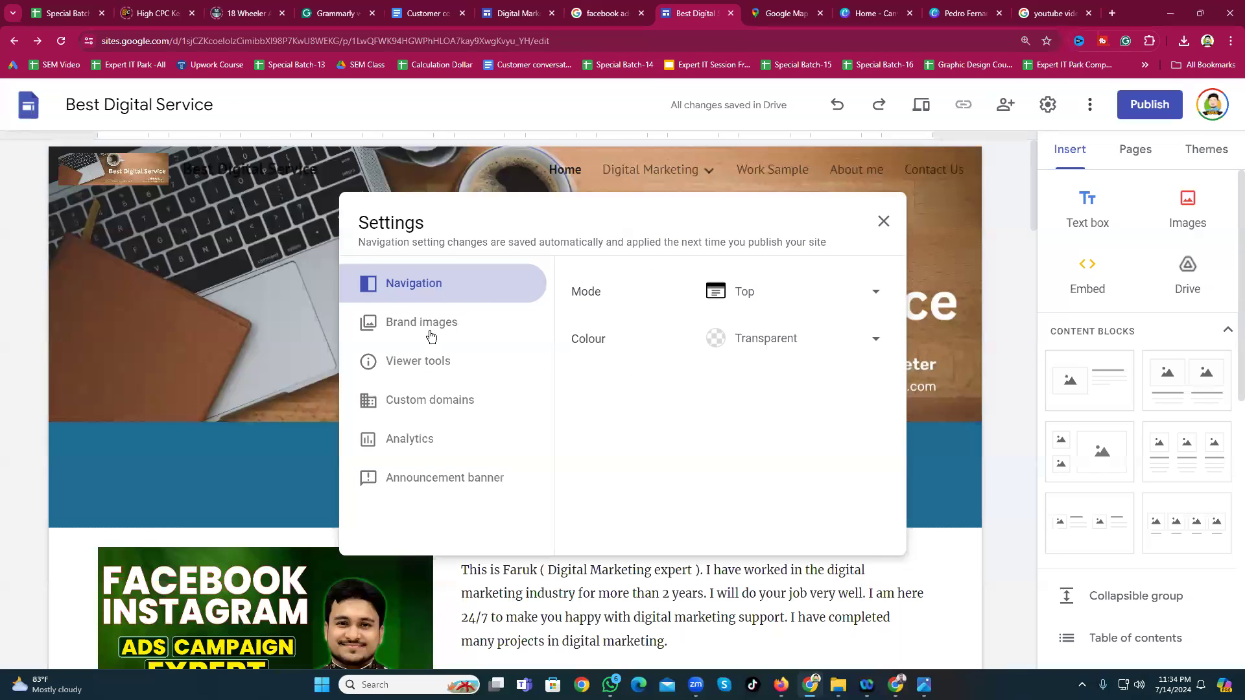
{"action": "left_click", "coordinate": [397, 324]}
{"action": "left_click", "coordinate": [419, 373]}
{"action": "left_click", "coordinate": [422, 402]}
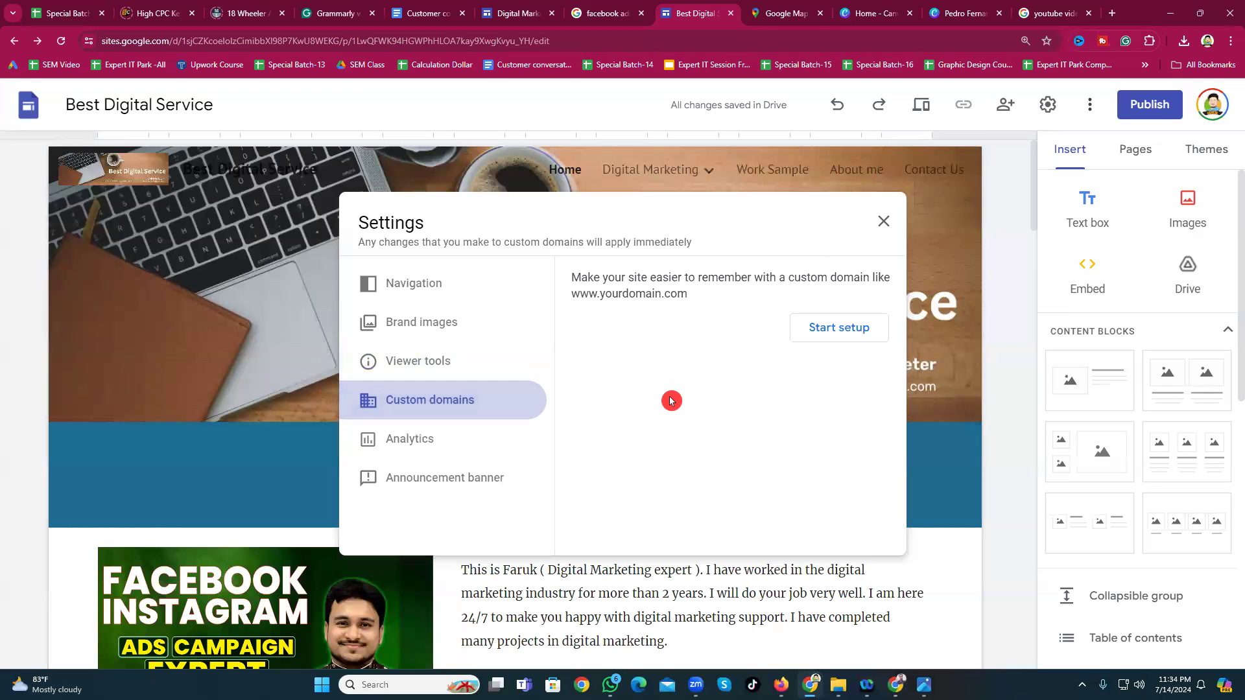
{"action": "left_click", "coordinate": [433, 444]}
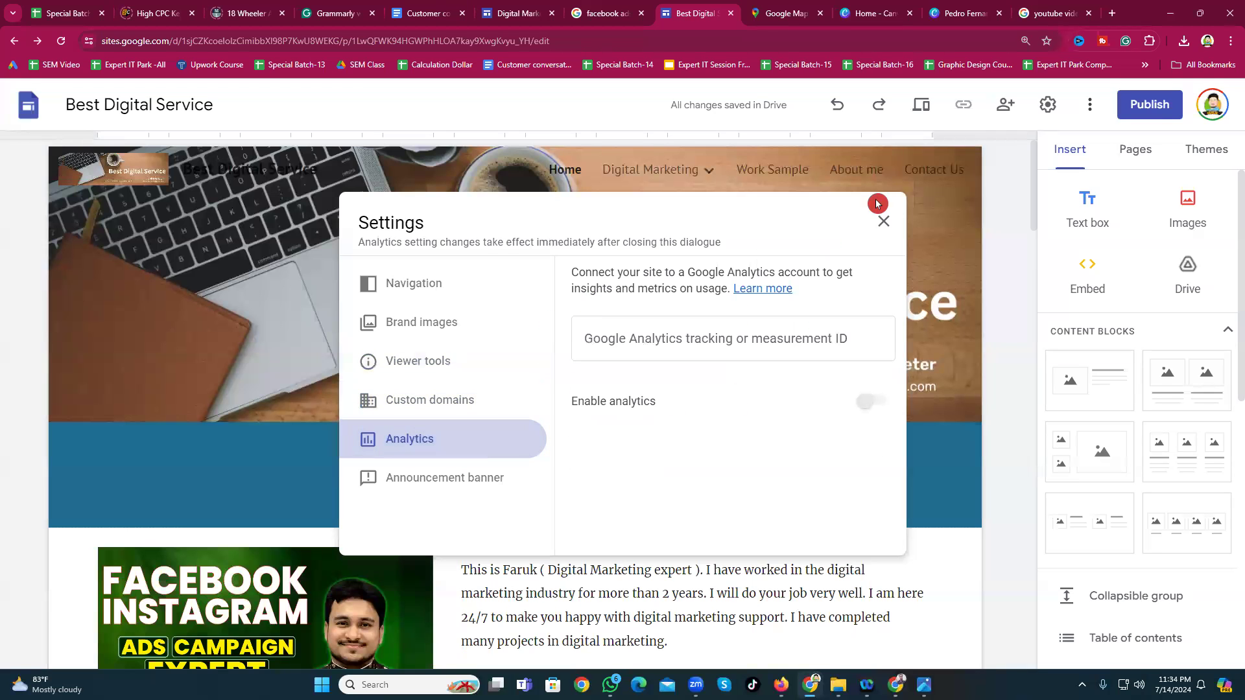
{"action": "left_click", "coordinate": [883, 221]}
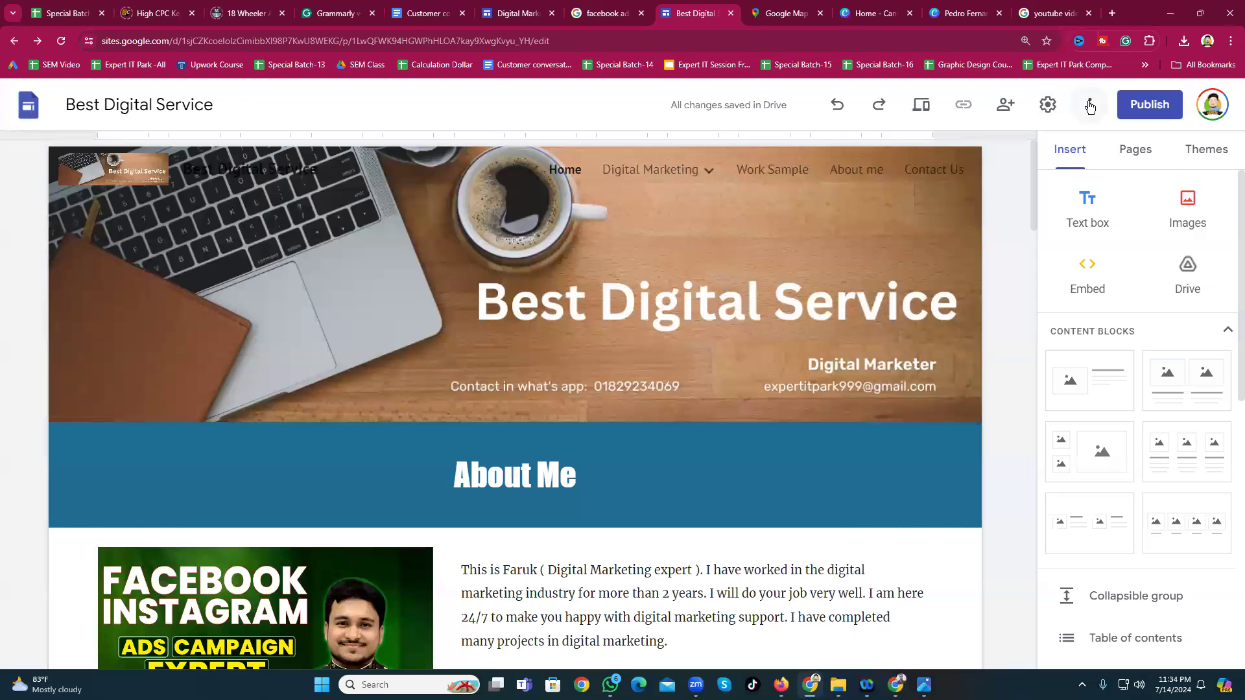
{"action": "left_click", "coordinate": [1089, 106]}
Step: Open the publish settings and enter bestdigitalservice2024 as the web address
{"action": "left_click", "coordinate": [1021, 215]}
{"action": "key", "text": "Print"}
{"action": "left_click_drag", "start_coordinate": [1103, 68], "coordinate": [1181, 136]}
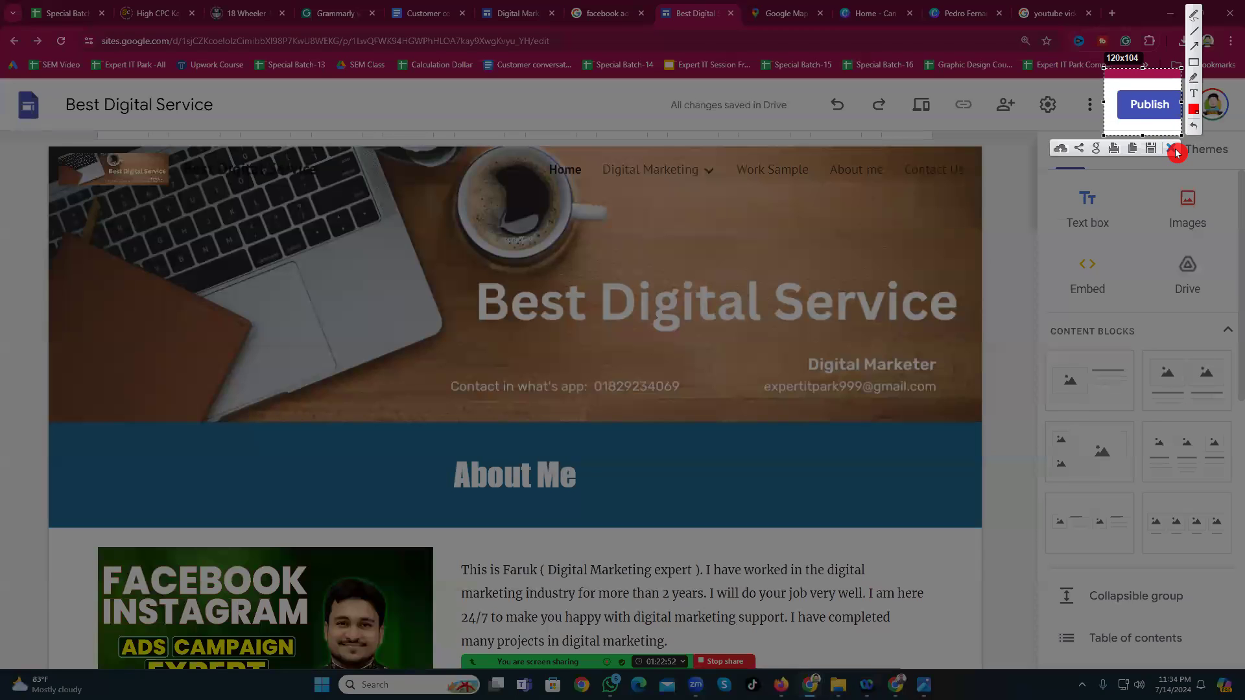
{"action": "key", "text": "ctrl+c"}
{"action": "left_click", "coordinate": [1159, 114]}
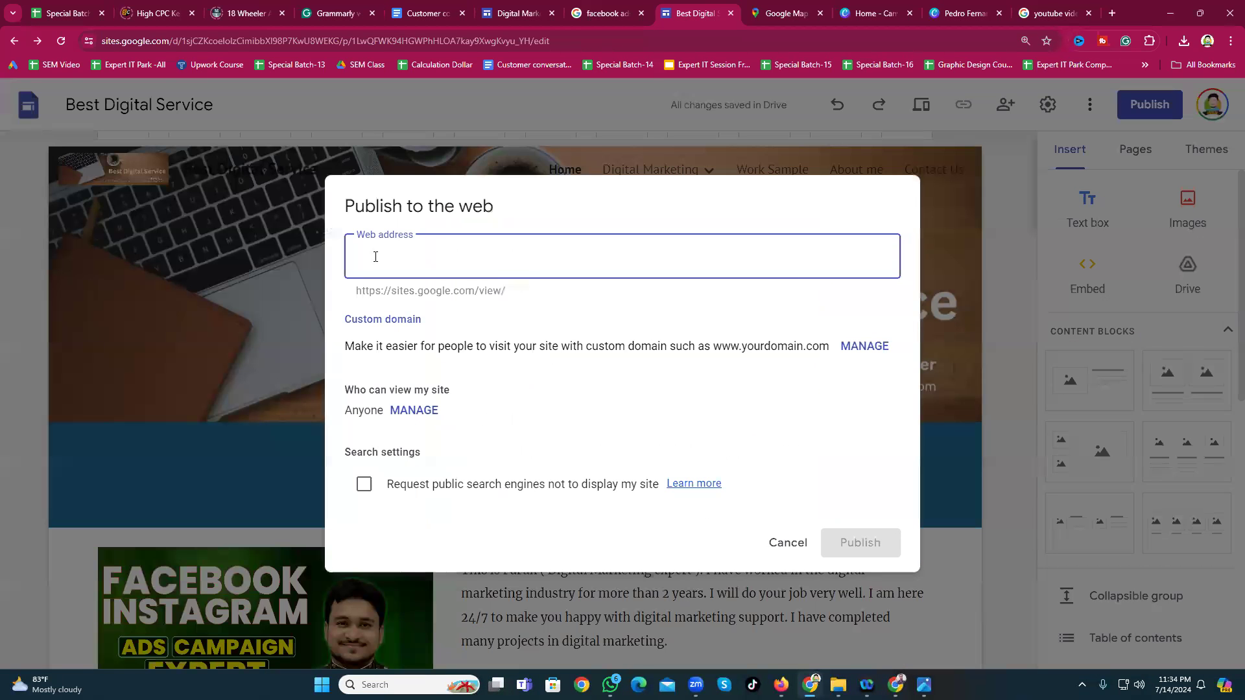
{"action": "type", "text": "be"}
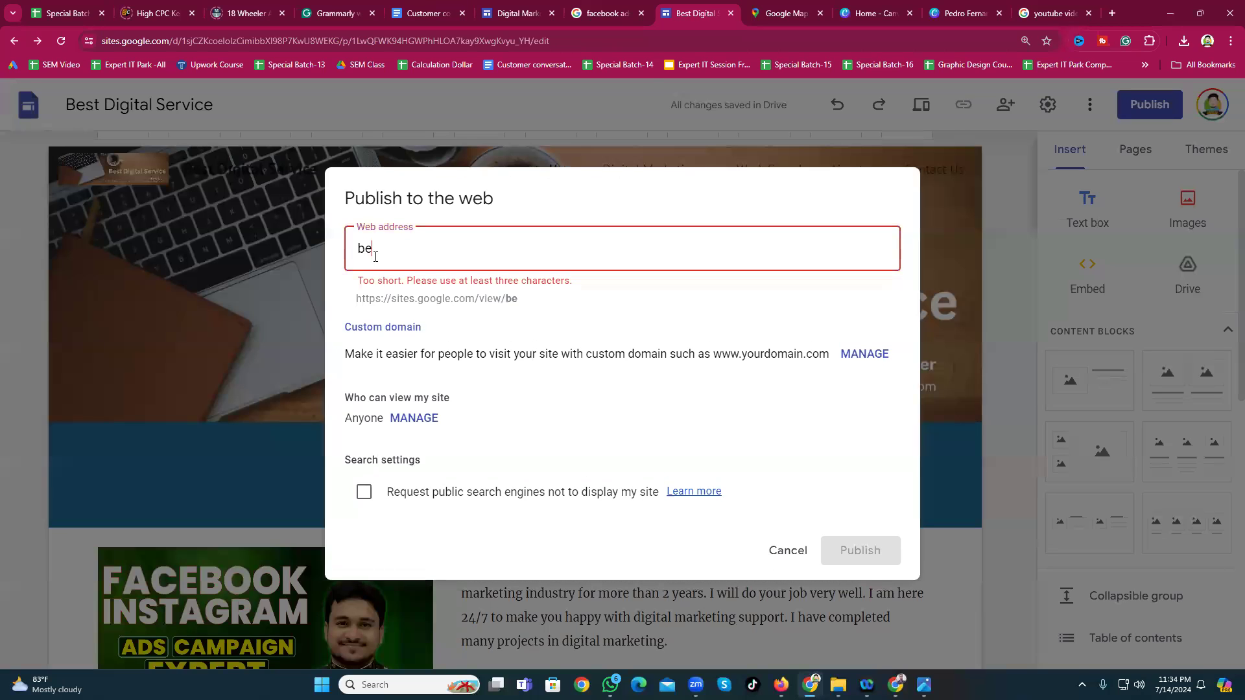
{"action": "type", "text": "stdigitalservice"}
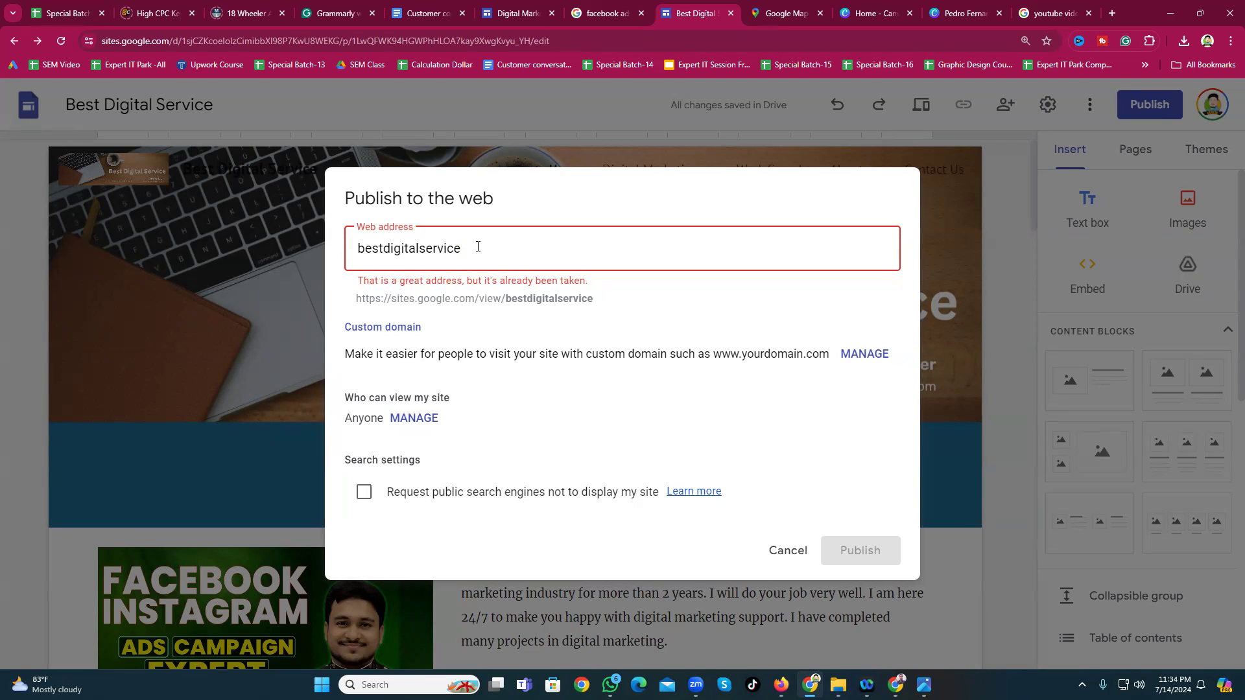
{"action": "type", "text": "2024"}
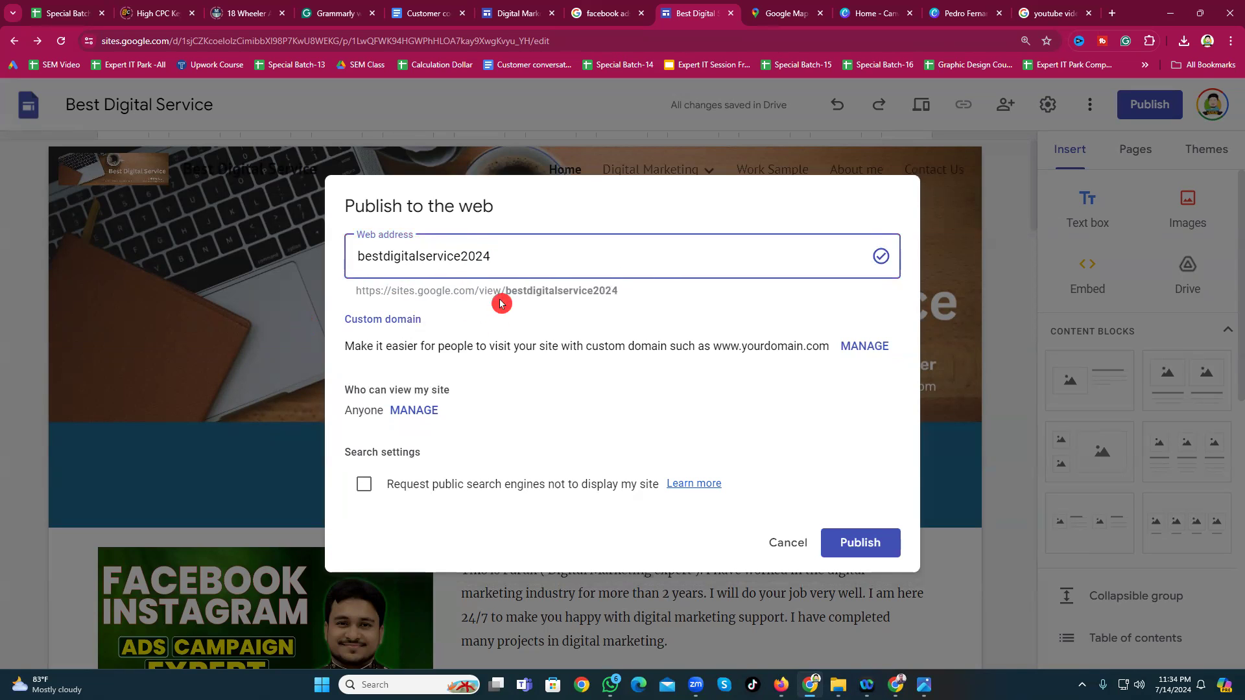
Step: Select the name bestdigitalservice2024 in the URL preview and copy it
{"action": "left_click_drag", "start_coordinate": [506, 292], "coordinate": [372, 294]}
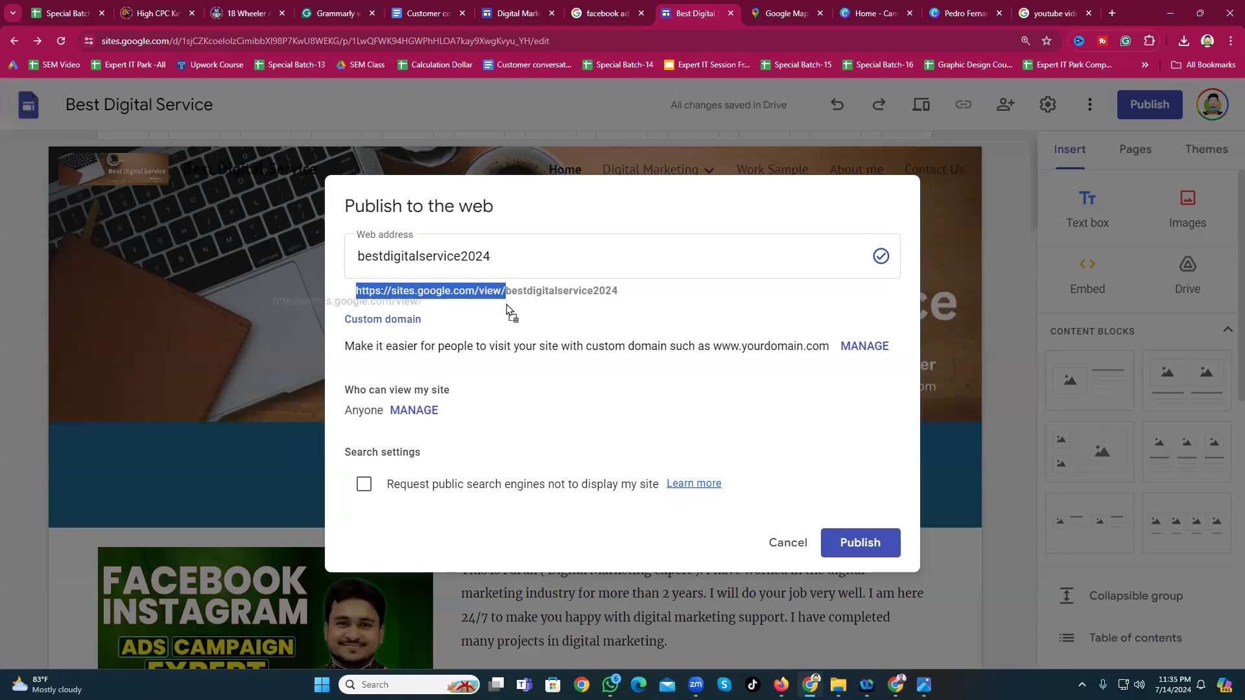
{"action": "left_click", "coordinate": [408, 290]}
{"action": "left_click_drag", "start_coordinate": [645, 289], "coordinate": [404, 301]}
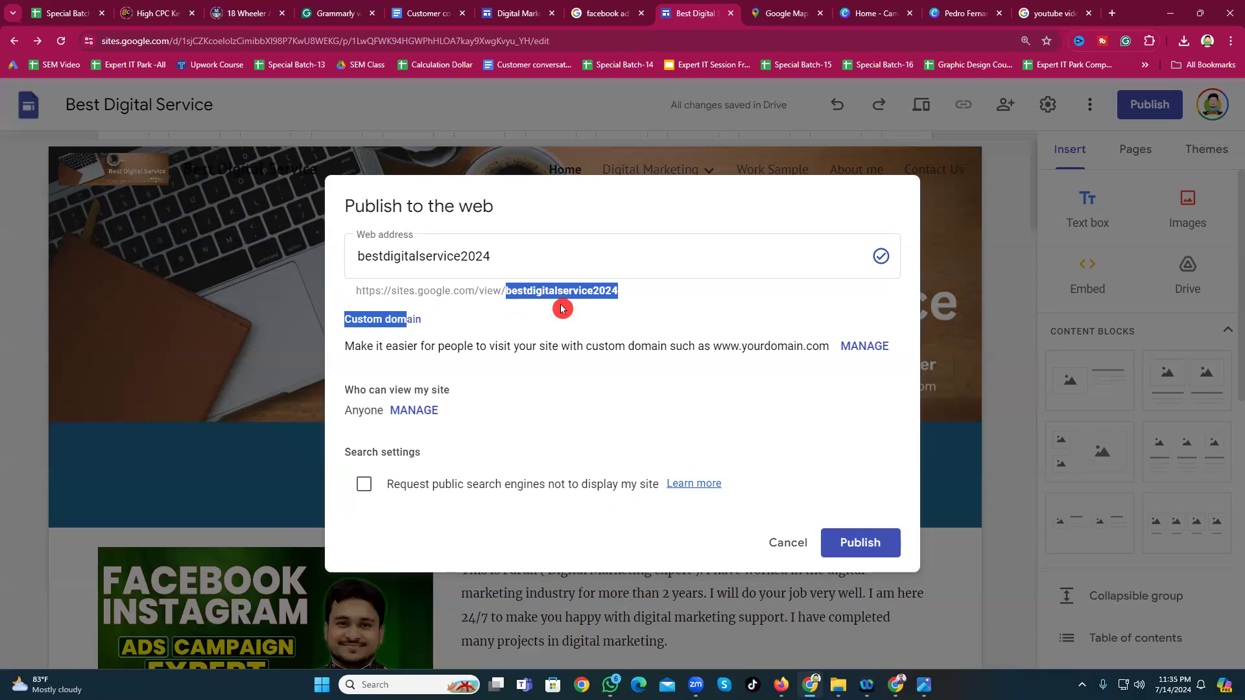
{"action": "right_click", "coordinate": [550, 293]}
{"action": "double_click", "coordinate": [536, 295]}
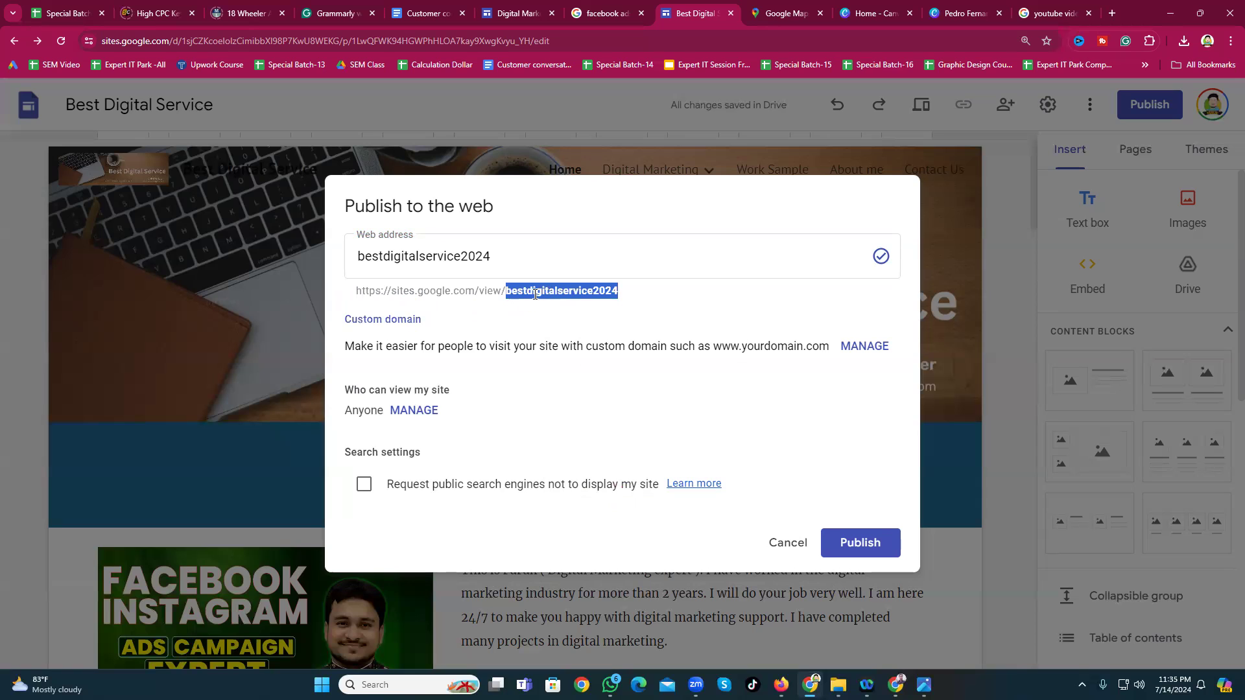
{"action": "right_click", "coordinate": [534, 296]}
{"action": "left_click", "coordinate": [577, 313]}
Step: Publish the site and copy the published site's link
{"action": "left_click", "coordinate": [865, 548]}
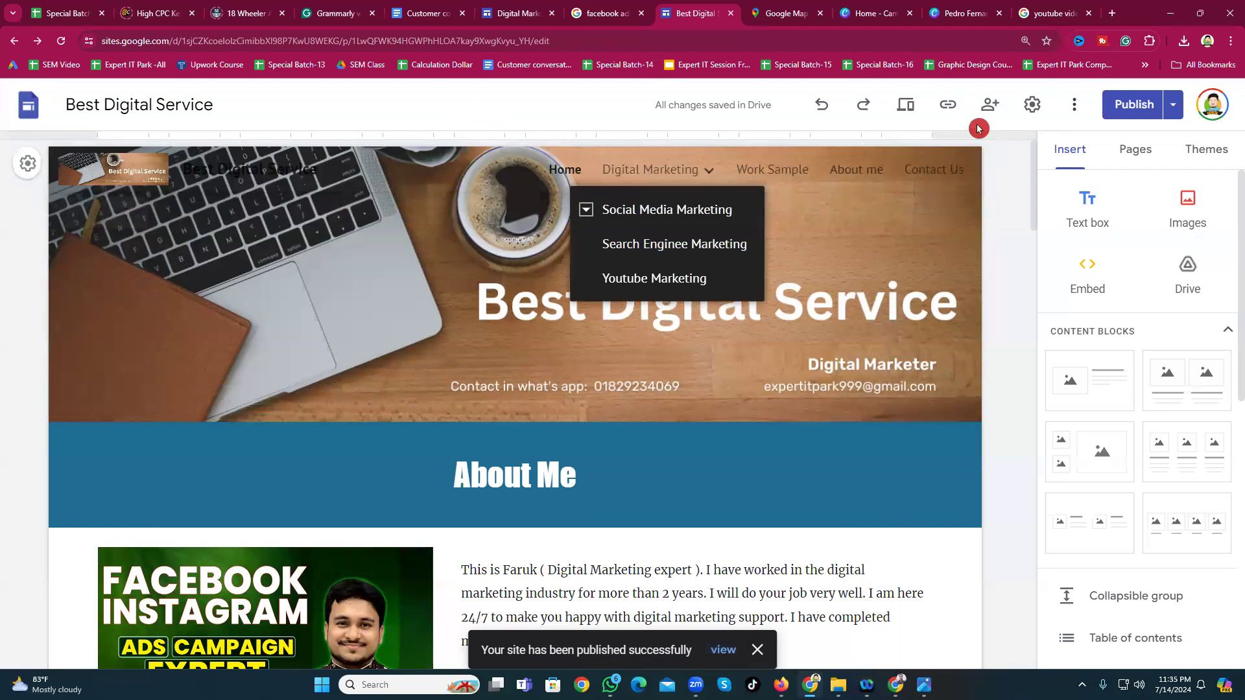
{"action": "left_click", "coordinate": [1076, 109]}
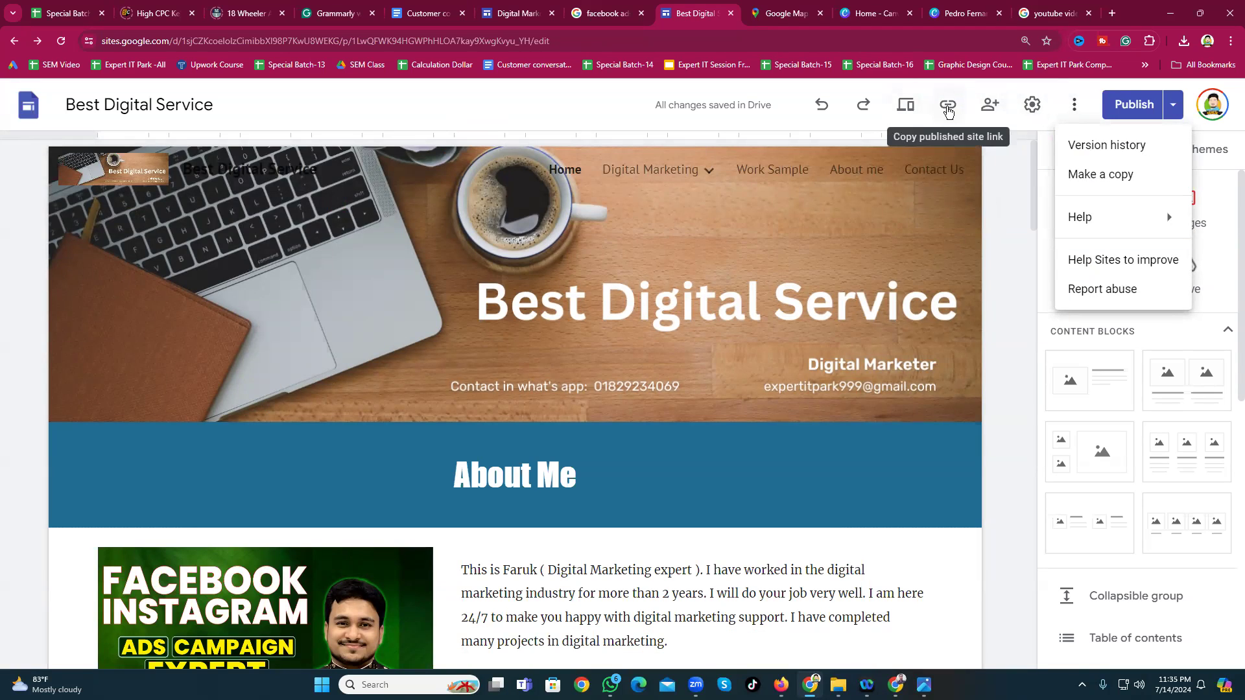
{"action": "left_click", "coordinate": [948, 106]}
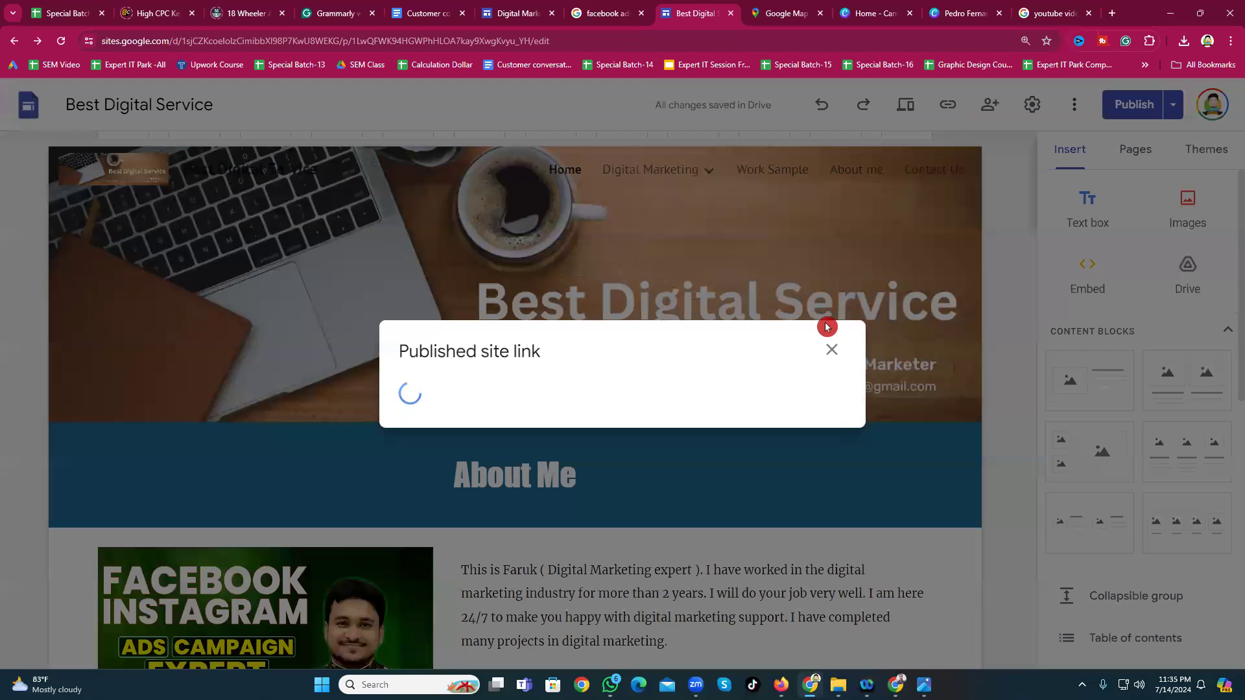
{"action": "left_click", "coordinate": [817, 397]}
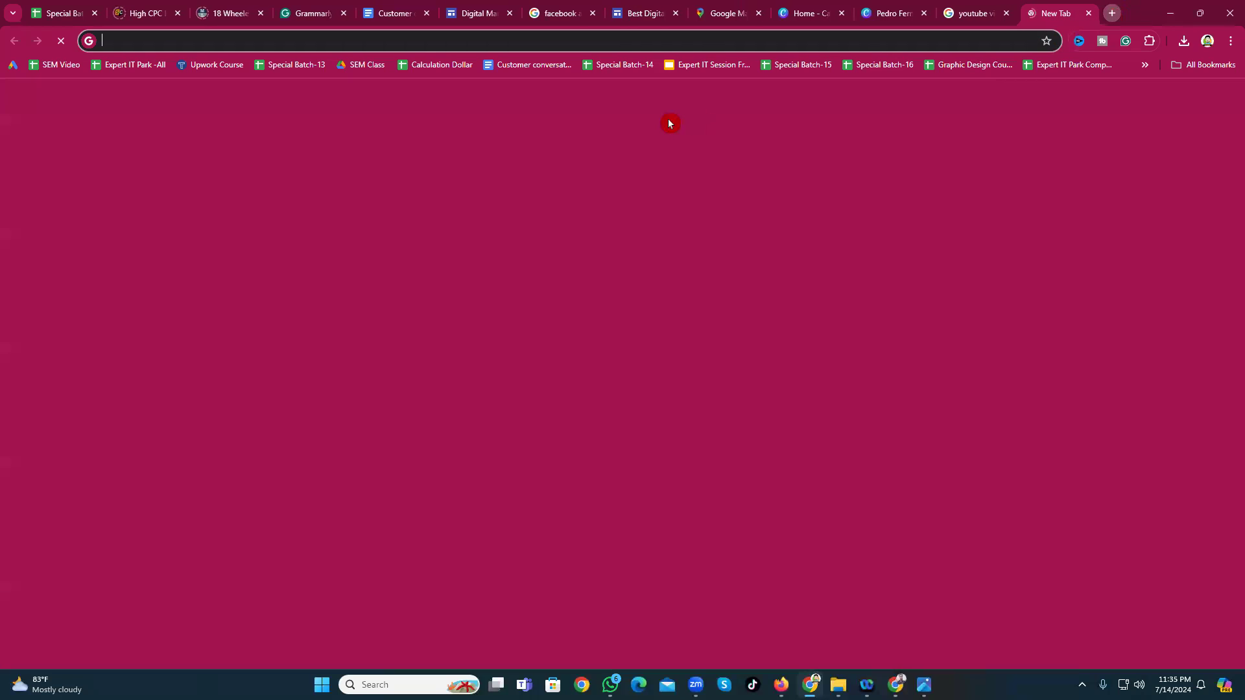
Step: Open the published link in a new tab and scroll through the live home page
{"action": "left_click", "coordinate": [1121, 14]}
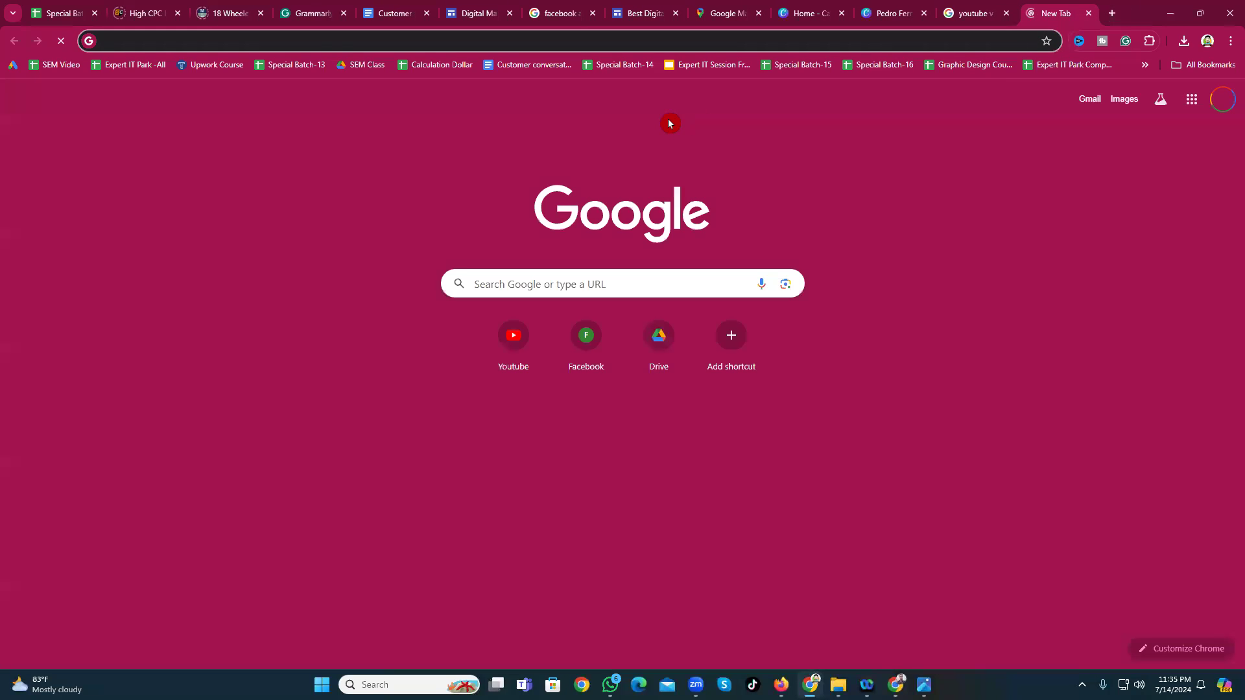
{"action": "key", "text": "ctrl+v"}
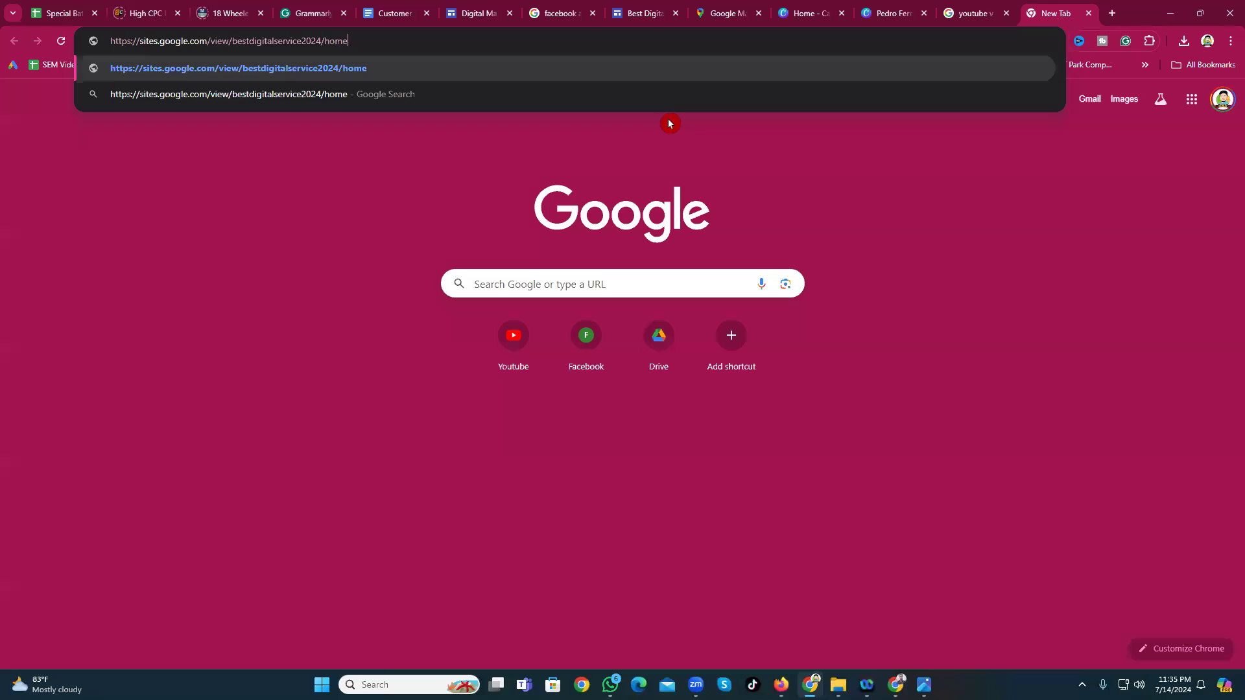
{"action": "key", "text": "Return"}
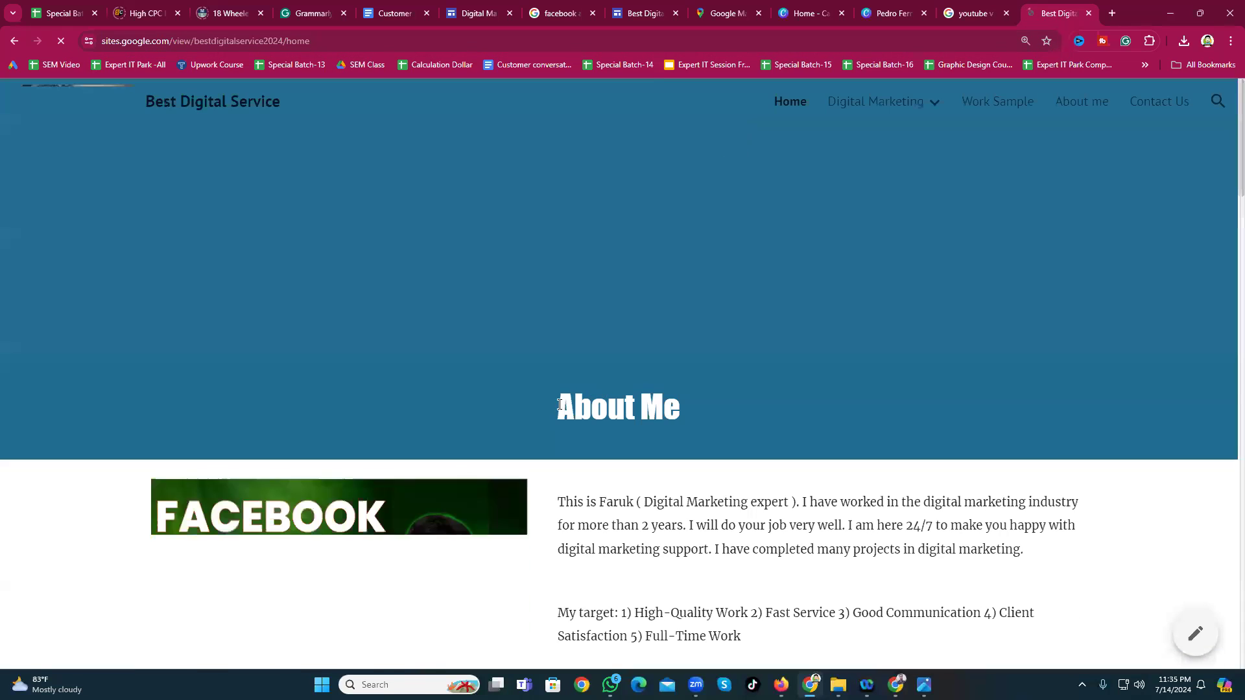
{"action": "scroll", "coordinate": [422, 324], "scroll_direction": "down", "scroll_amount": 8}
{"action": "scroll", "coordinate": [459, 363], "scroll_direction": "up", "scroll_amount": 3}
{"action": "scroll", "coordinate": [461, 362], "scroll_direction": "down", "scroll_amount": 6}
{"action": "scroll", "coordinate": [473, 361], "scroll_direction": "up", "scroll_amount": 10}
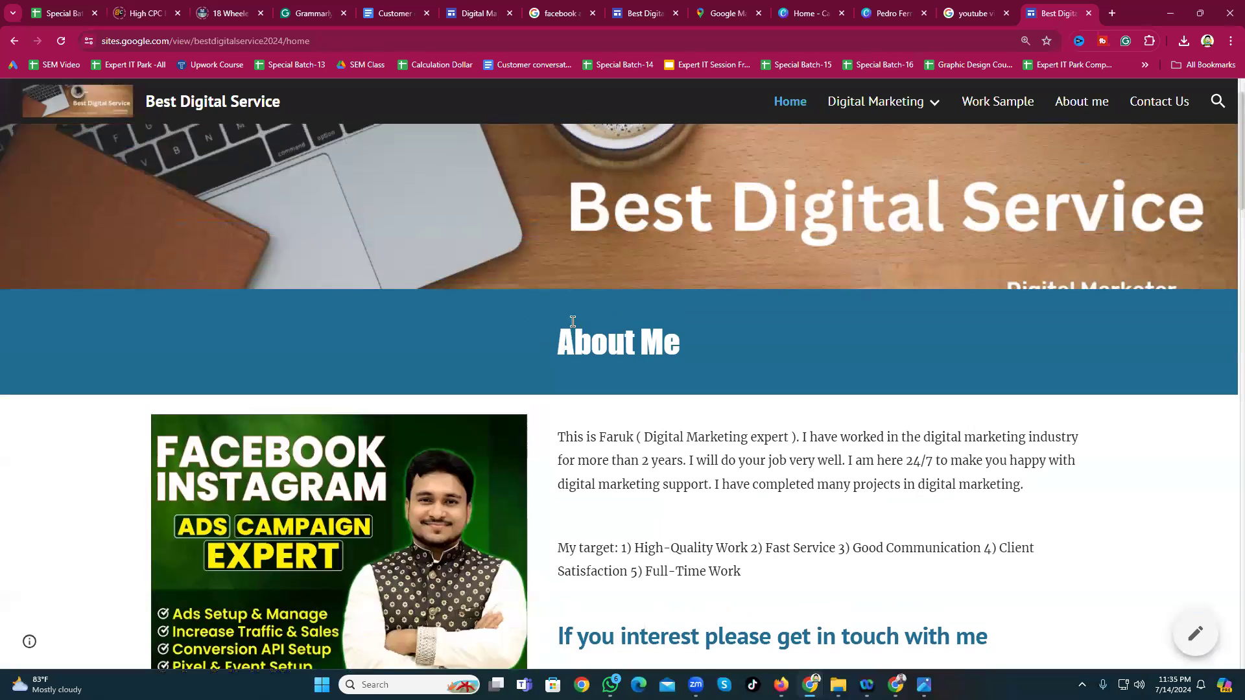
{"action": "left_click", "coordinate": [1119, 14]}
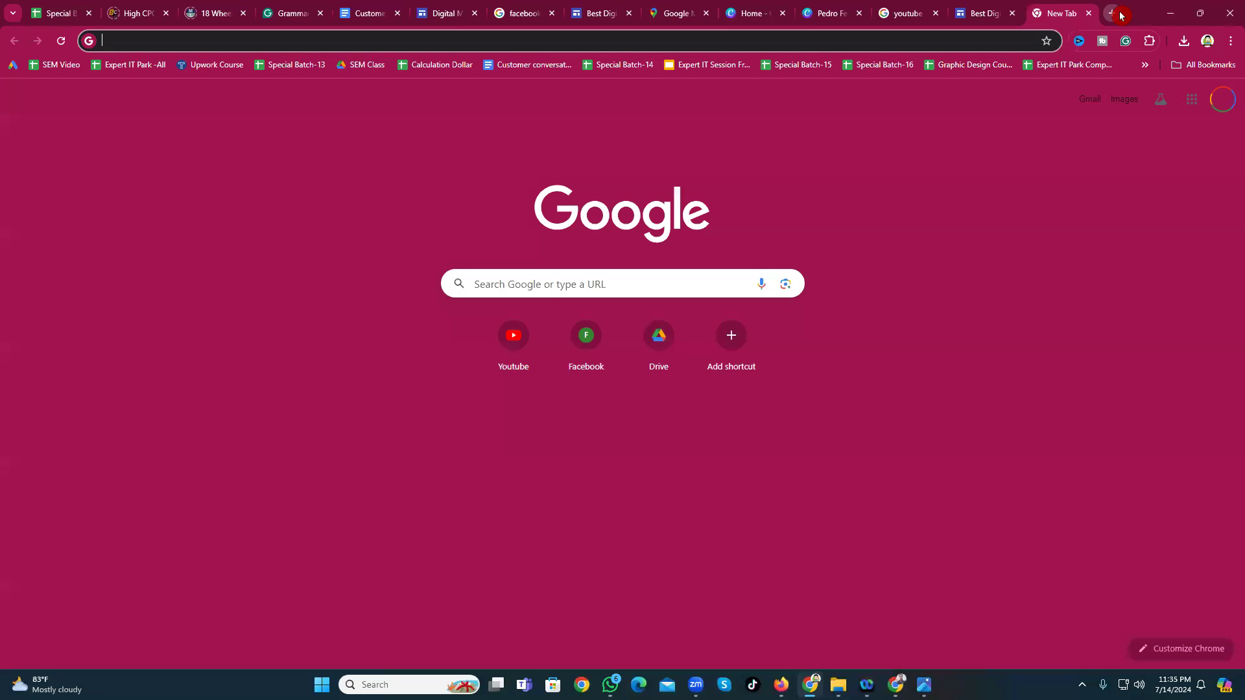
{"action": "type", "text": "link"}
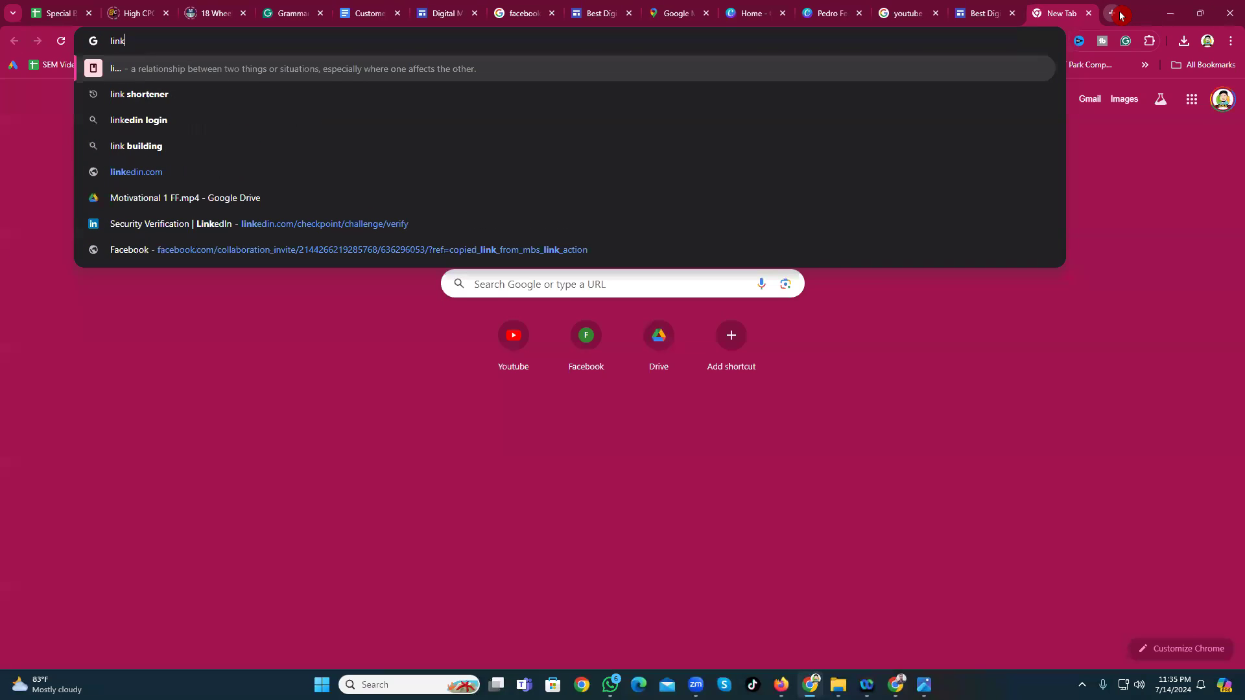
{"action": "left_click", "coordinate": [144, 98]}
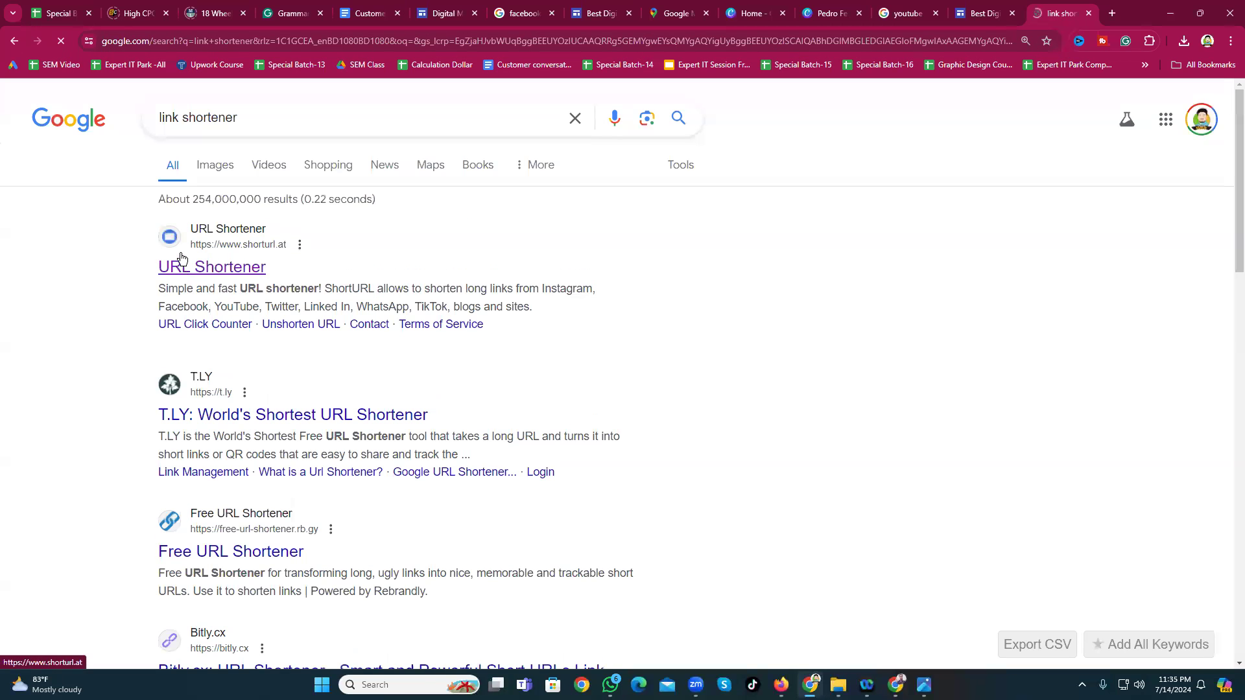
{"action": "left_click", "coordinate": [229, 276]}
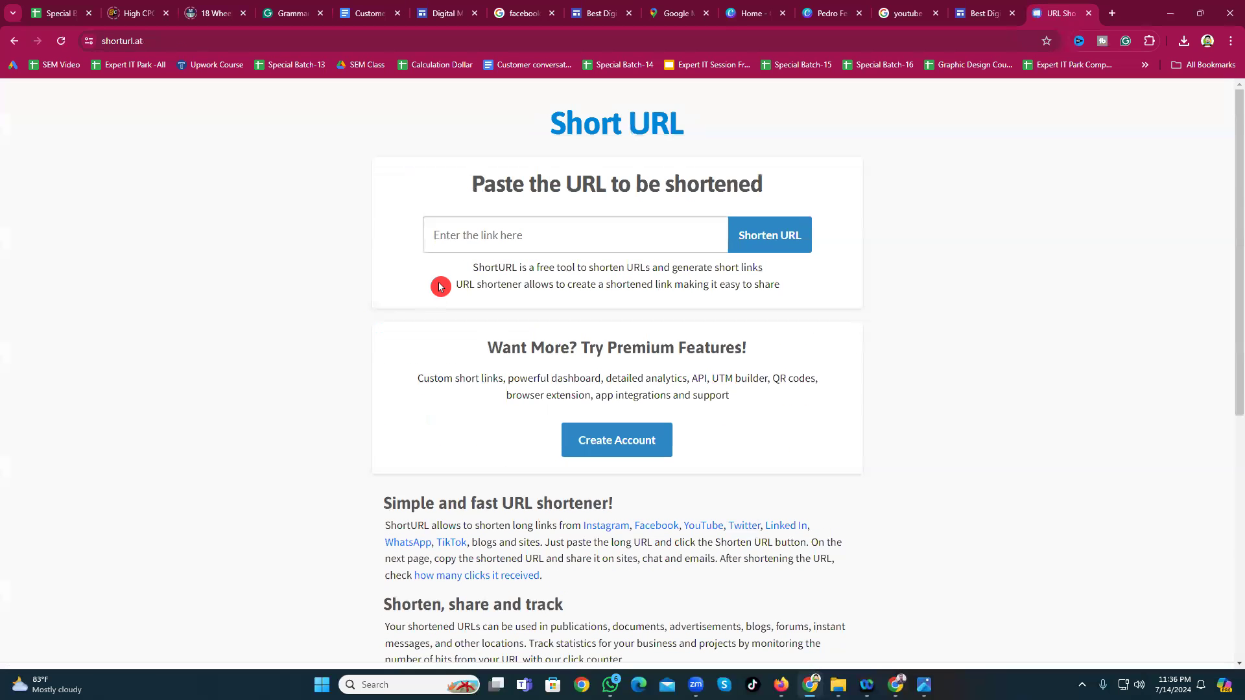
{"action": "left_click", "coordinate": [455, 247]}
{"action": "key", "text": "ctrl+v"}
{"action": "left_click", "coordinate": [765, 236]}
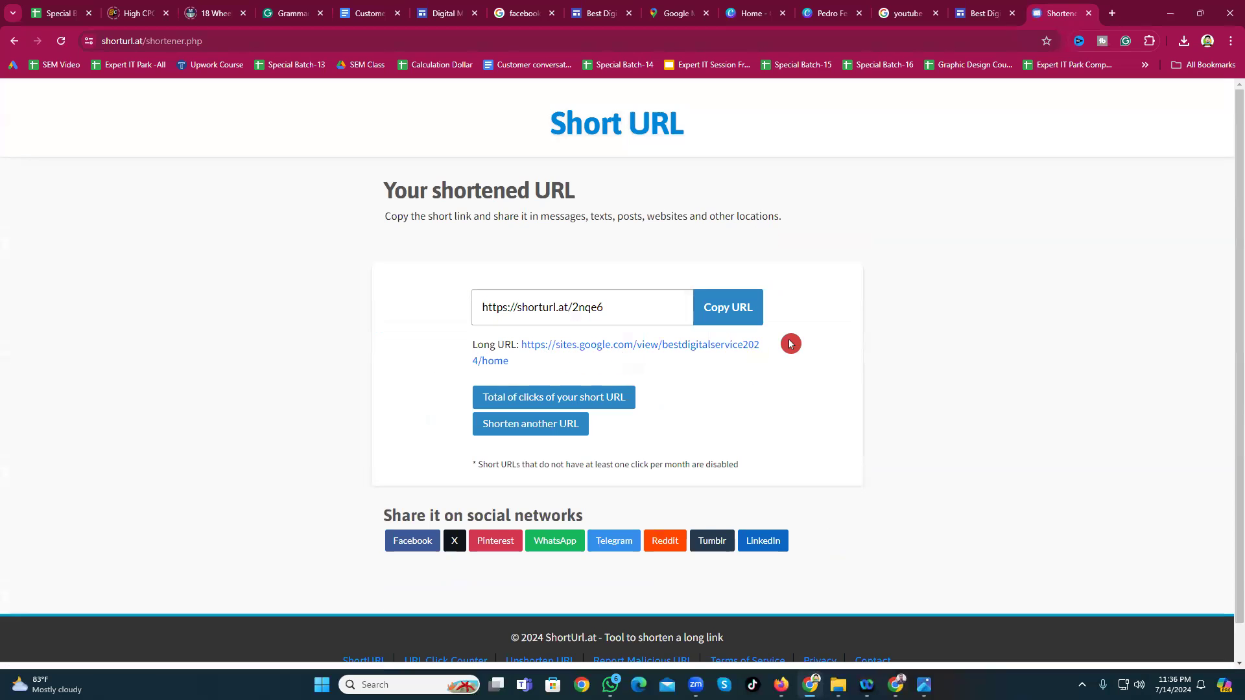
{"action": "left_click", "coordinate": [739, 317]}
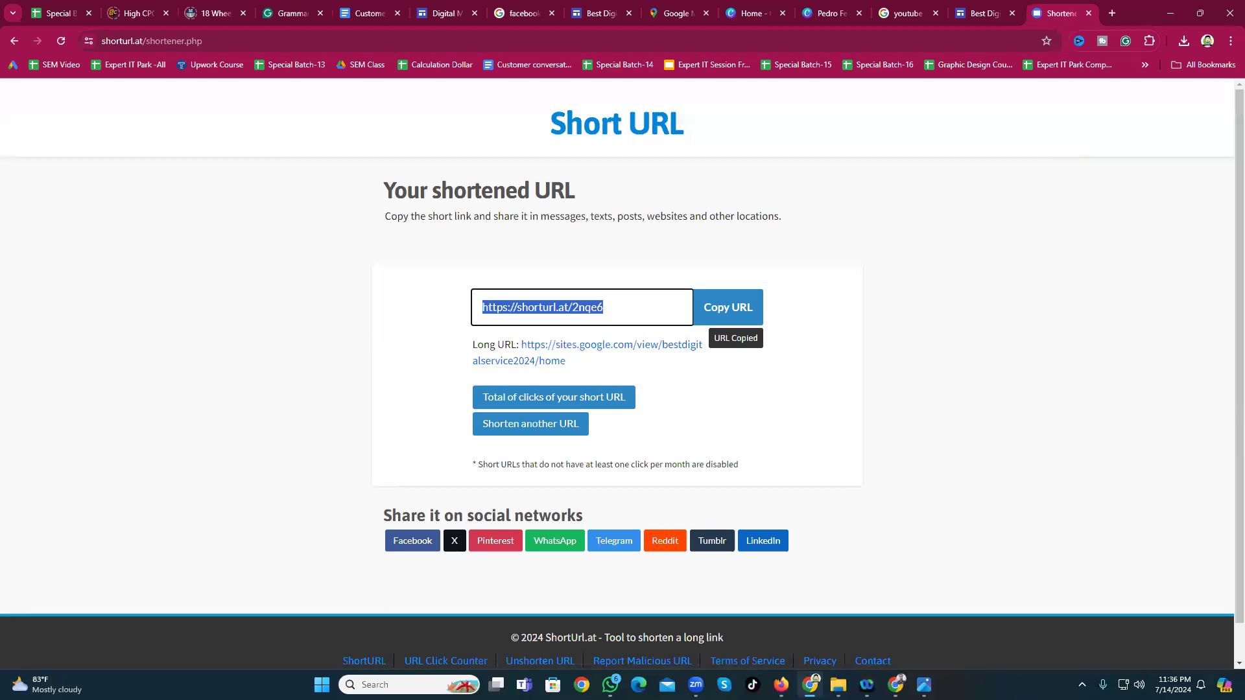
Step: Load the pasted short link in a new tab, then return to the earlier Best Digital Service tab
{"action": "left_click", "coordinate": [1113, 14]}
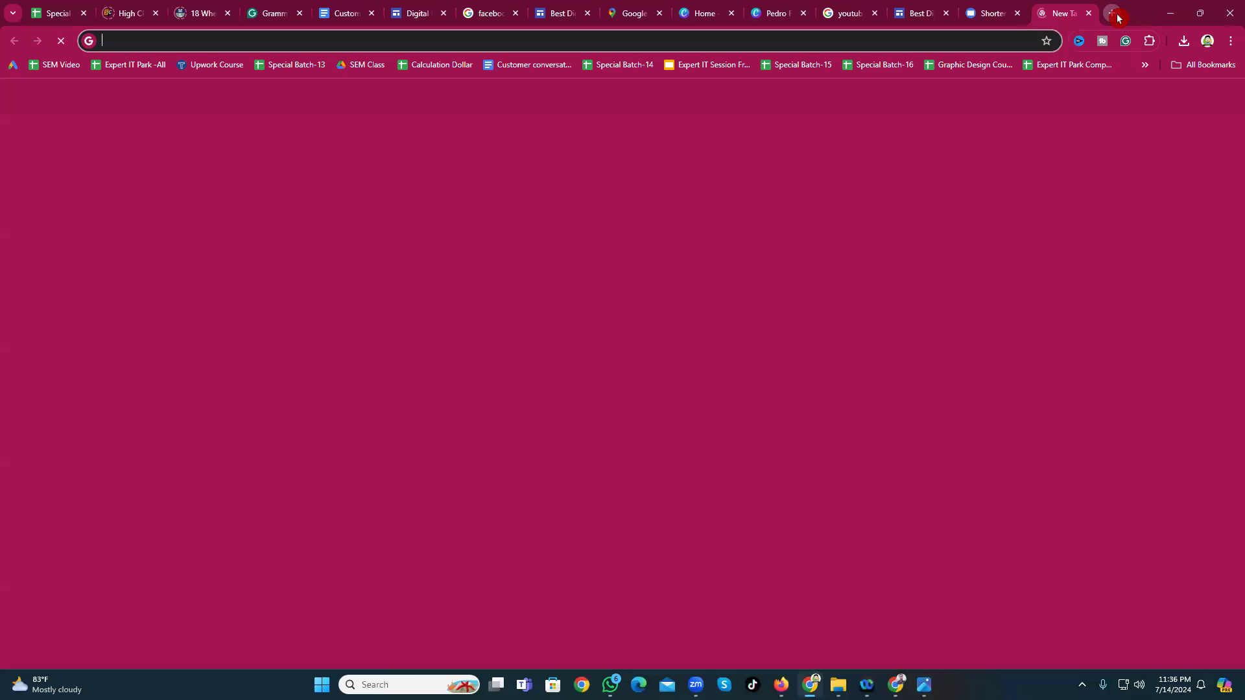
{"action": "key", "text": "ctrl+v"}
{"action": "key", "text": "Return"}
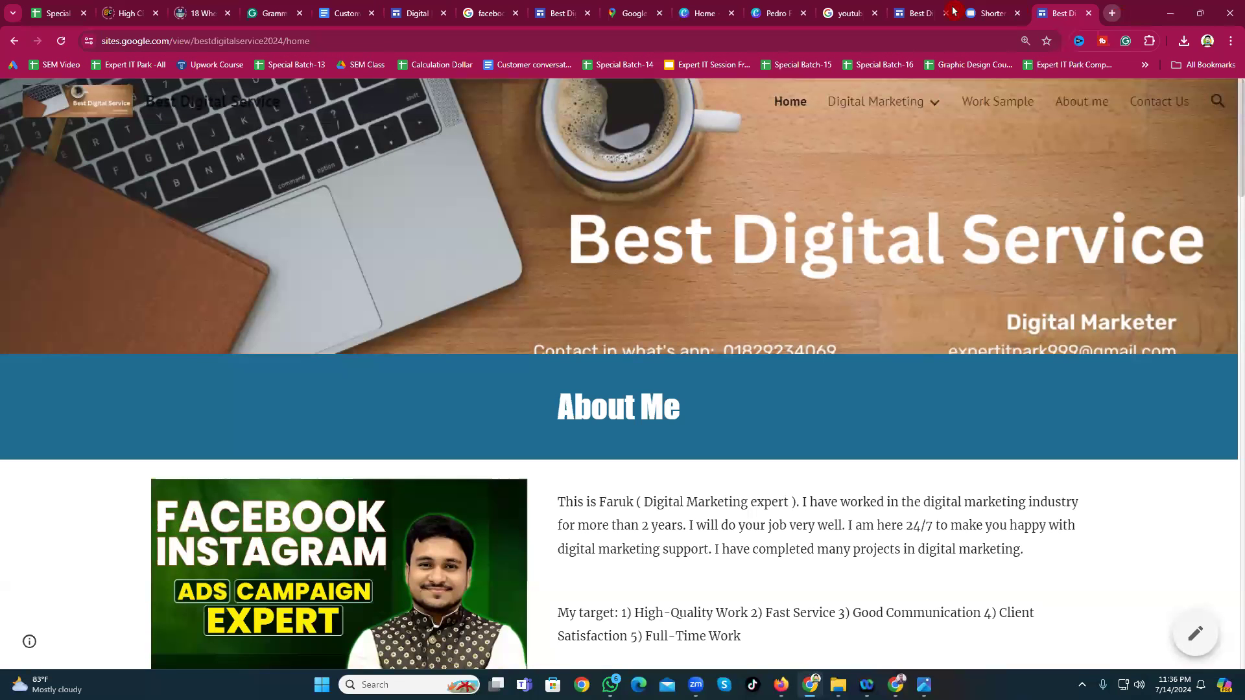
{"action": "left_click", "coordinate": [953, 10]}
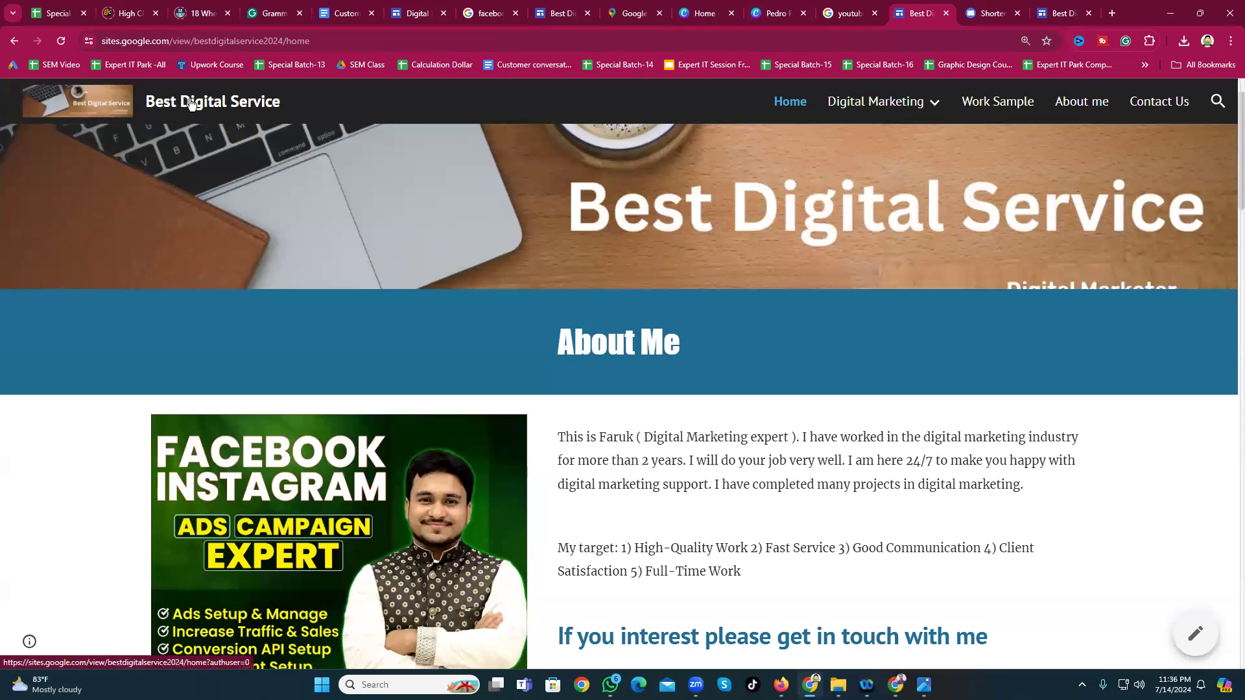
{"action": "left_click", "coordinate": [1113, 15]}
Step: Search Google for 'best digital service 2024' and scroll through the results
{"action": "type", "text": "bet"}
{"action": "key", "text": "BackSpace"}
{"action": "type", "text": "st digital"}
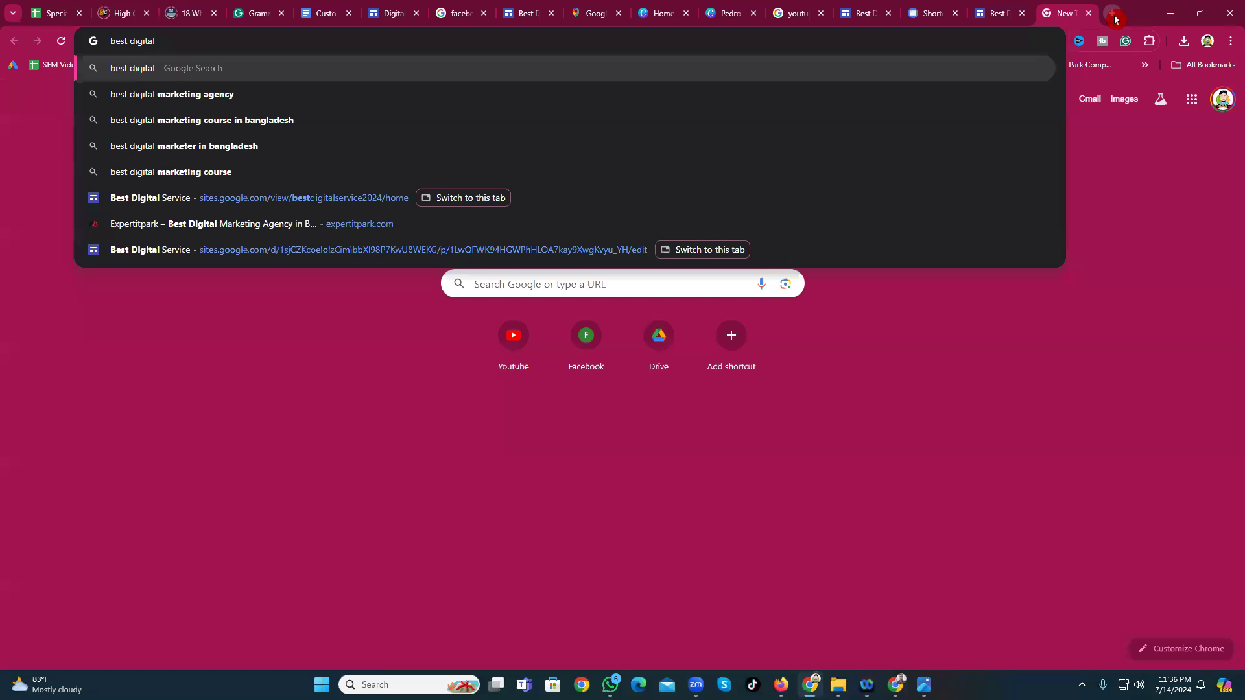
{"action": "type", "text": "service"}
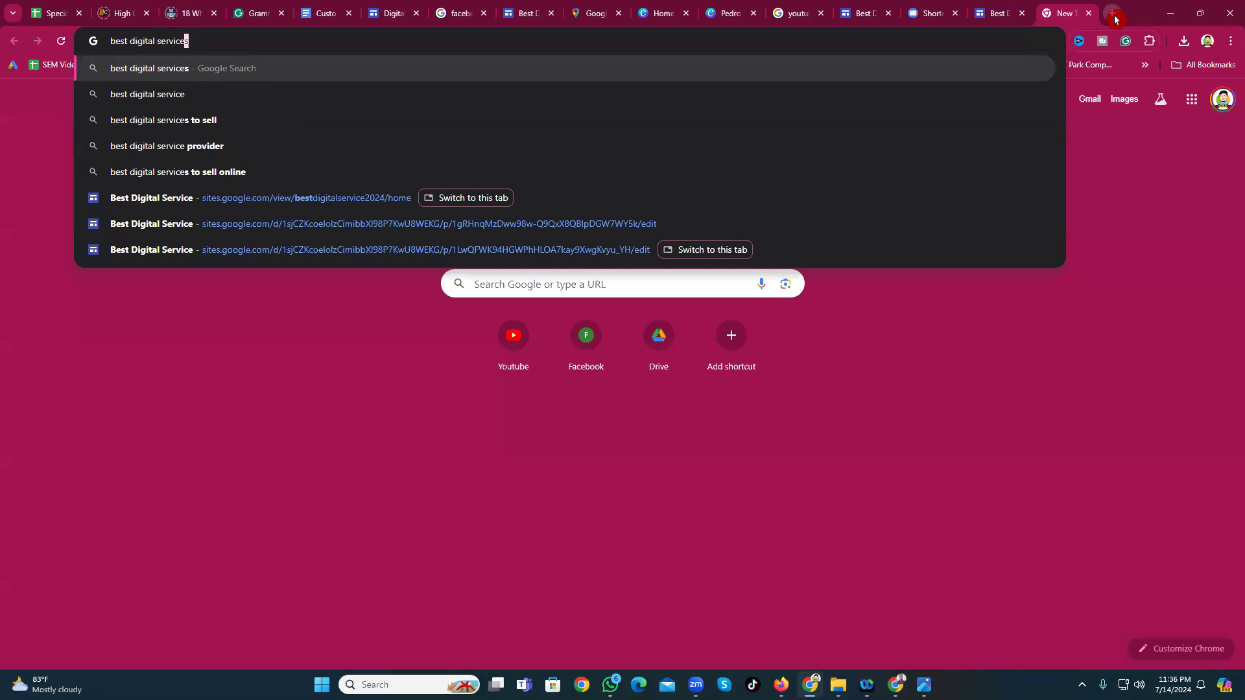
{"action": "type", "text": " 2023"}
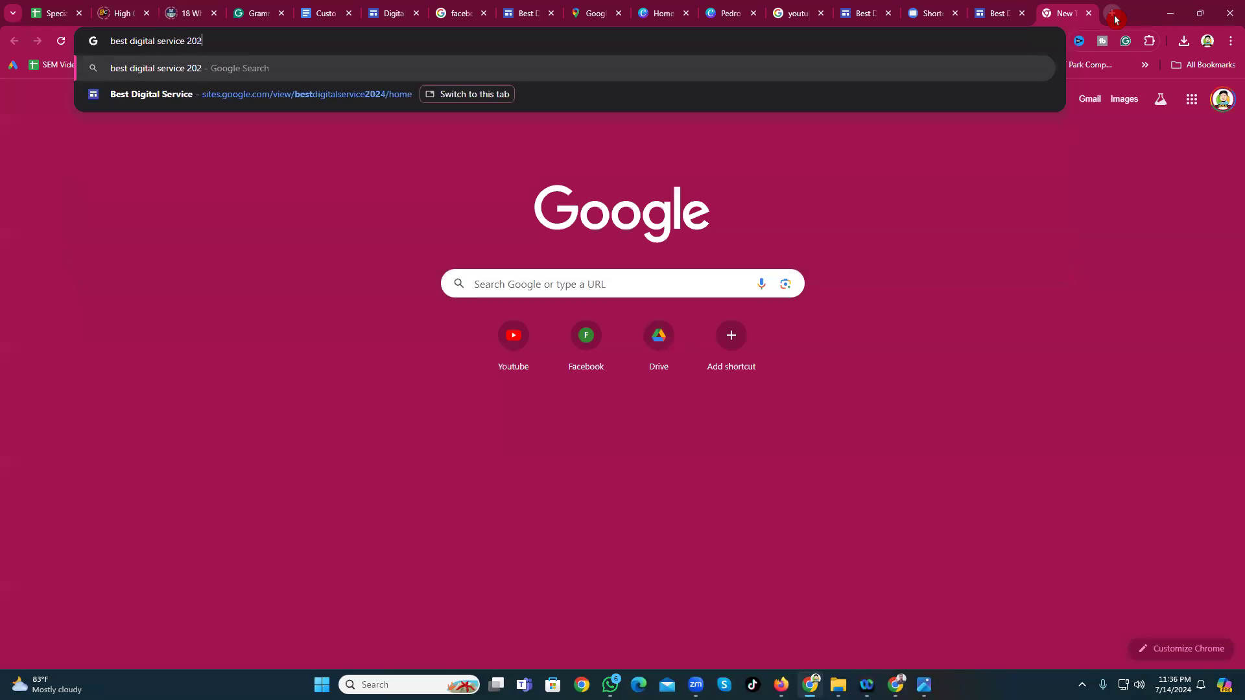
{"action": "key", "text": "BackSpace"}
{"action": "type", "text": "4"}
{"action": "key", "text": "Return"}
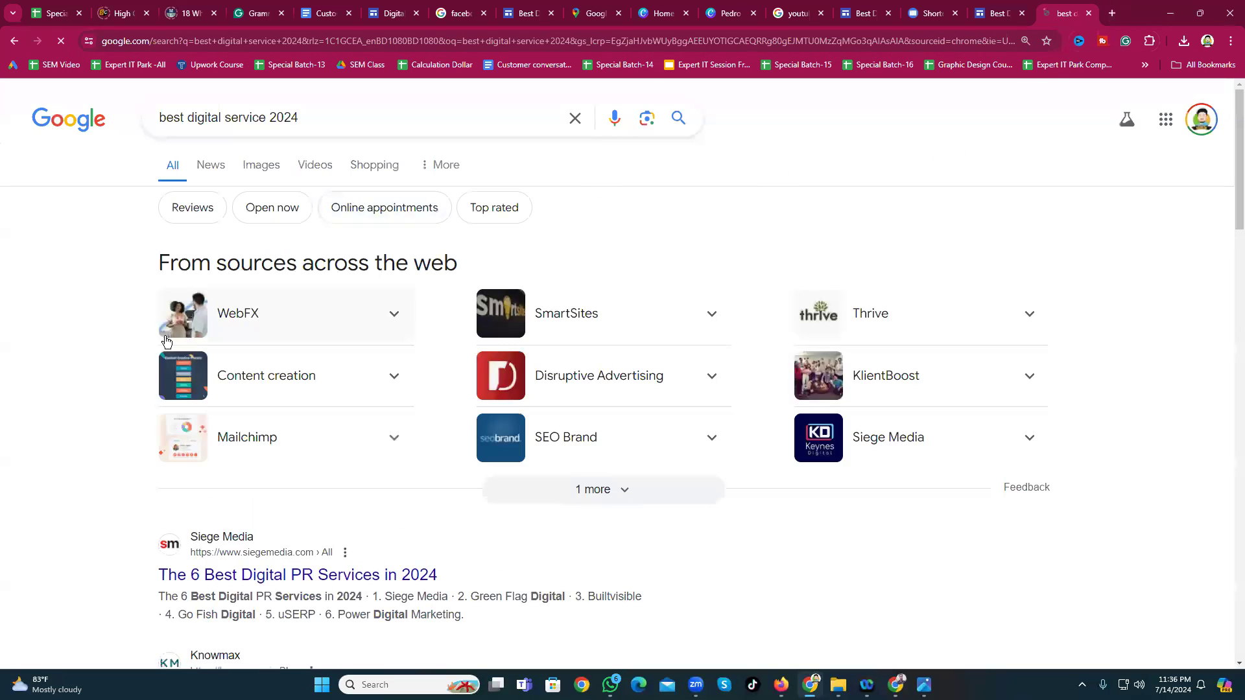
{"action": "scroll", "coordinate": [359, 434], "scroll_direction": "down", "scroll_amount": 3}
{"action": "scroll", "coordinate": [359, 434], "scroll_direction": "down", "scroll_amount": 12}
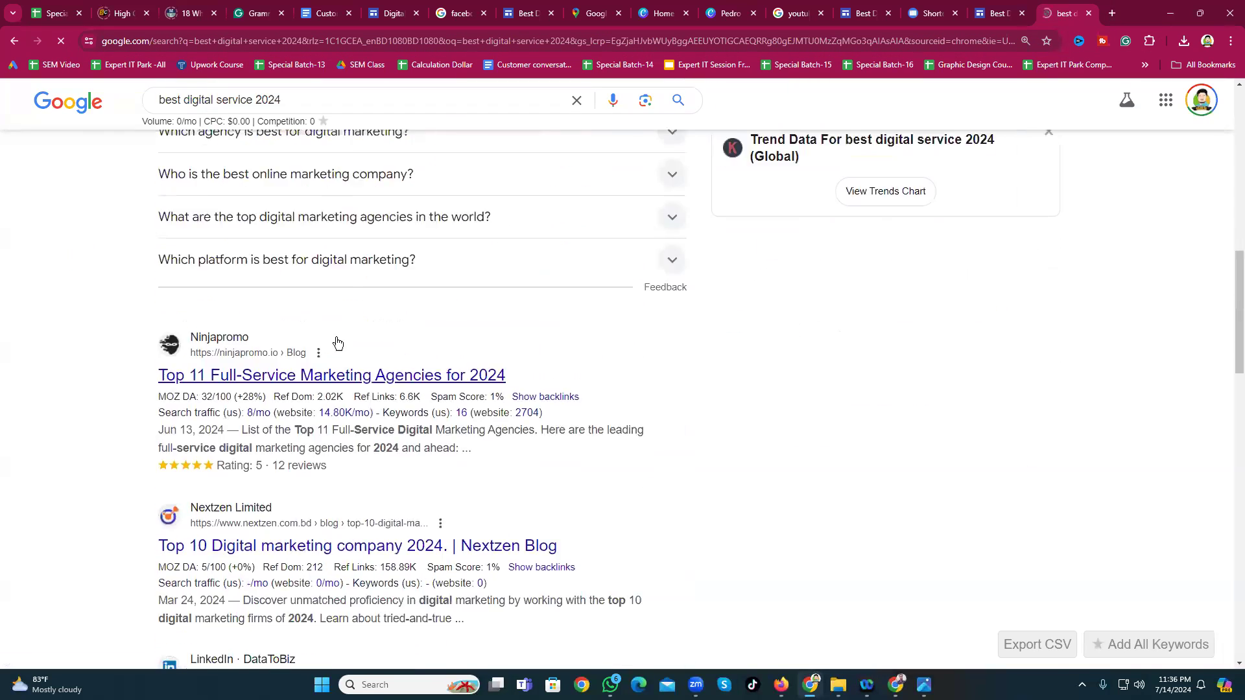
{"action": "scroll", "coordinate": [820, 200], "scroll_direction": "up", "scroll_amount": 6}
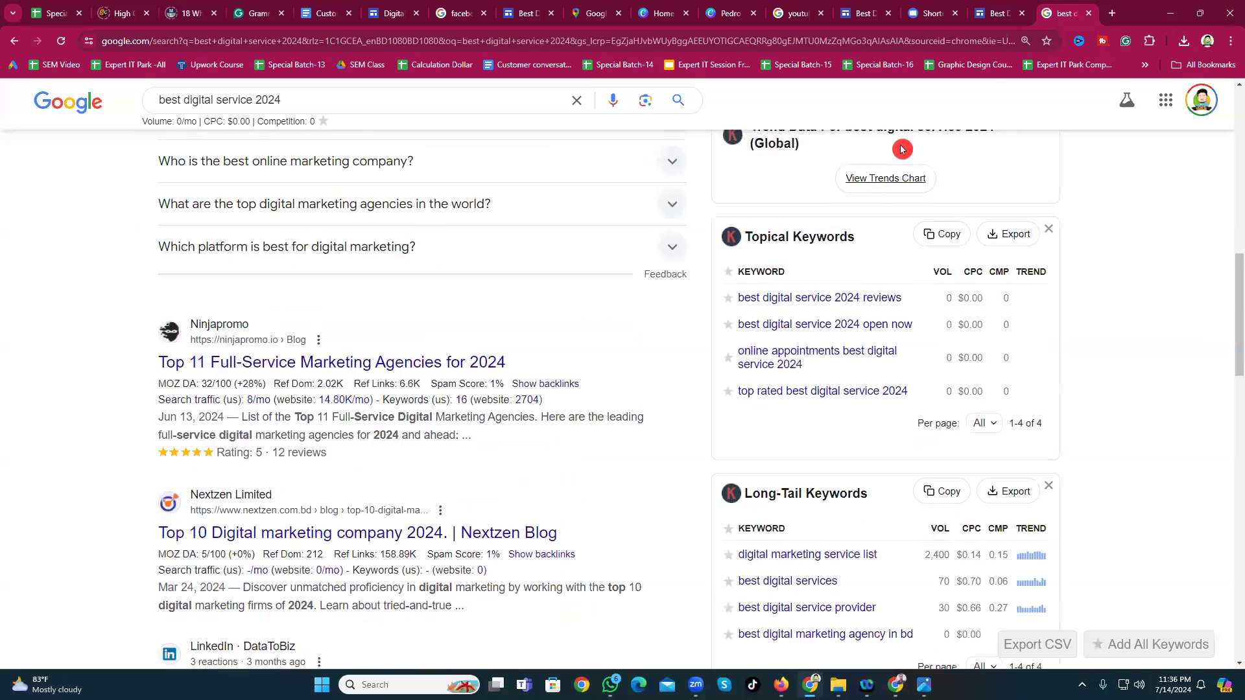
Step: Check the two Best Digital Service tabs, then start a fresh blank tab
{"action": "left_click", "coordinate": [1009, 10]}
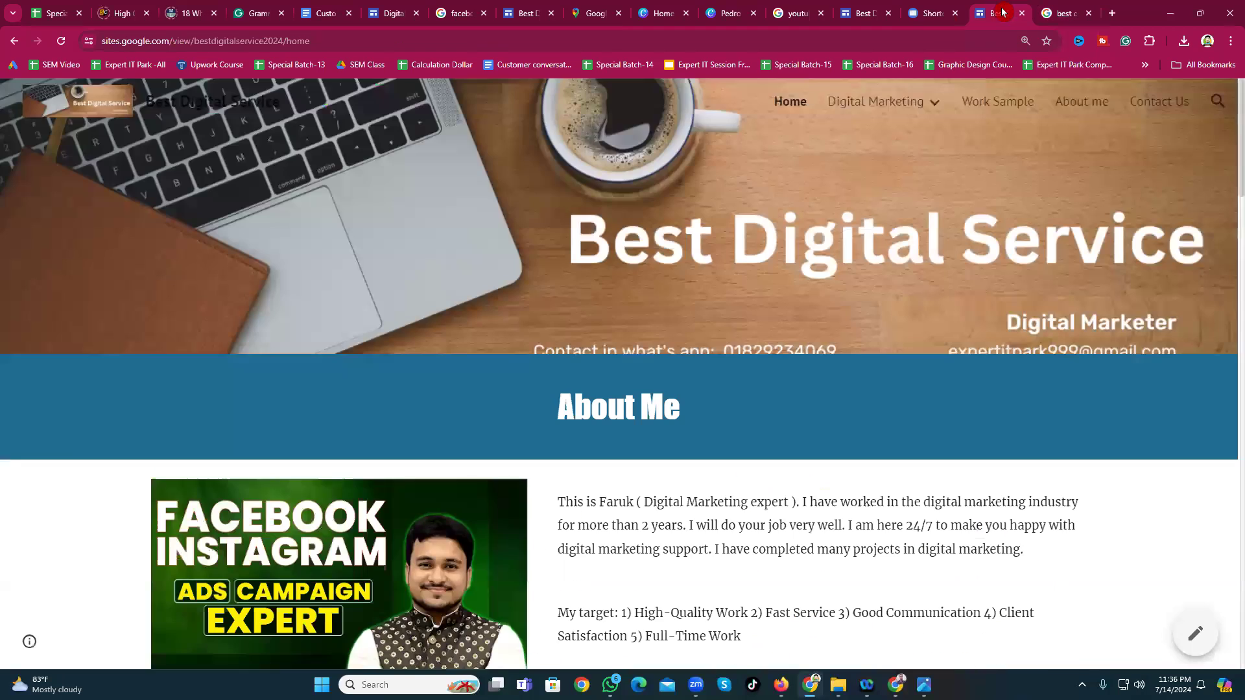
{"action": "left_click", "coordinate": [865, 13]}
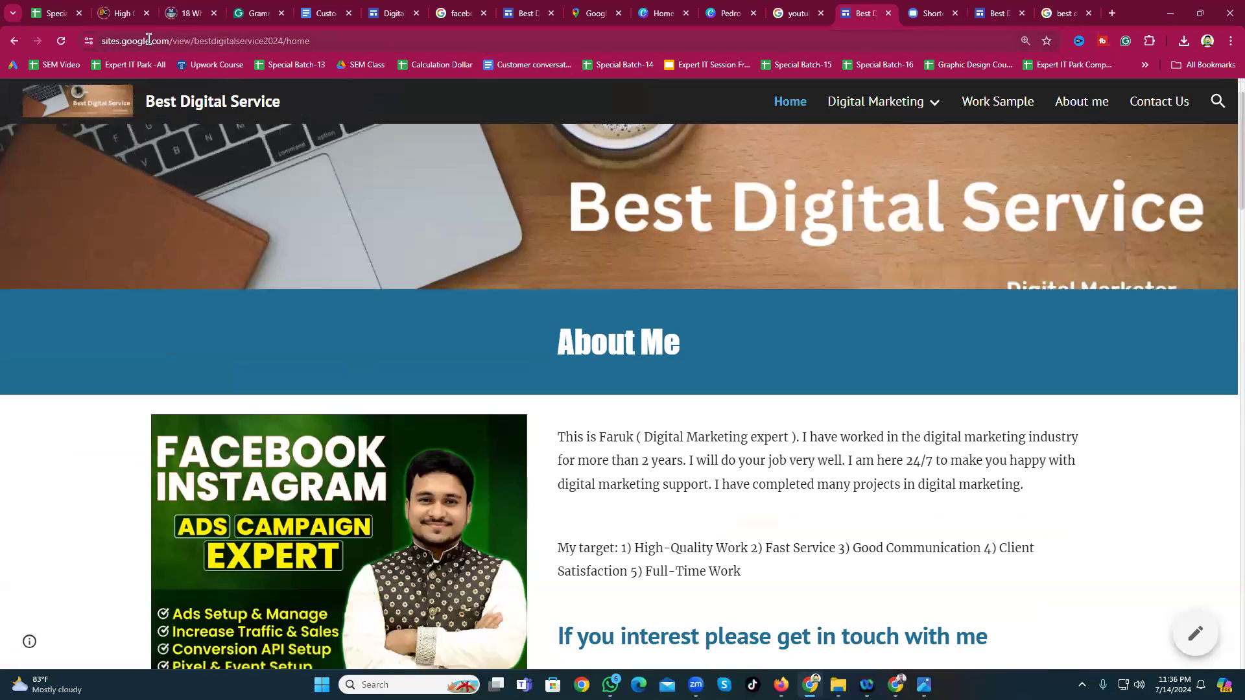
{"action": "scroll", "coordinate": [343, 249], "scroll_direction": "up", "scroll_amount": 1}
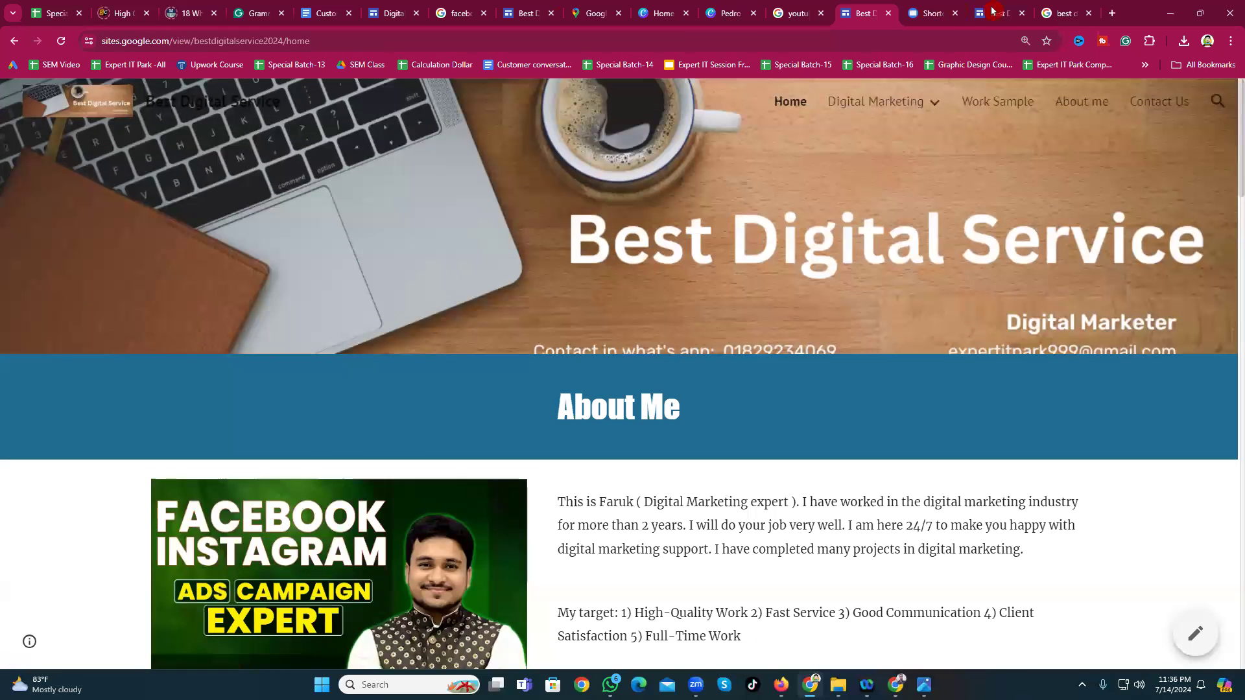
{"action": "left_click", "coordinate": [1113, 15]}
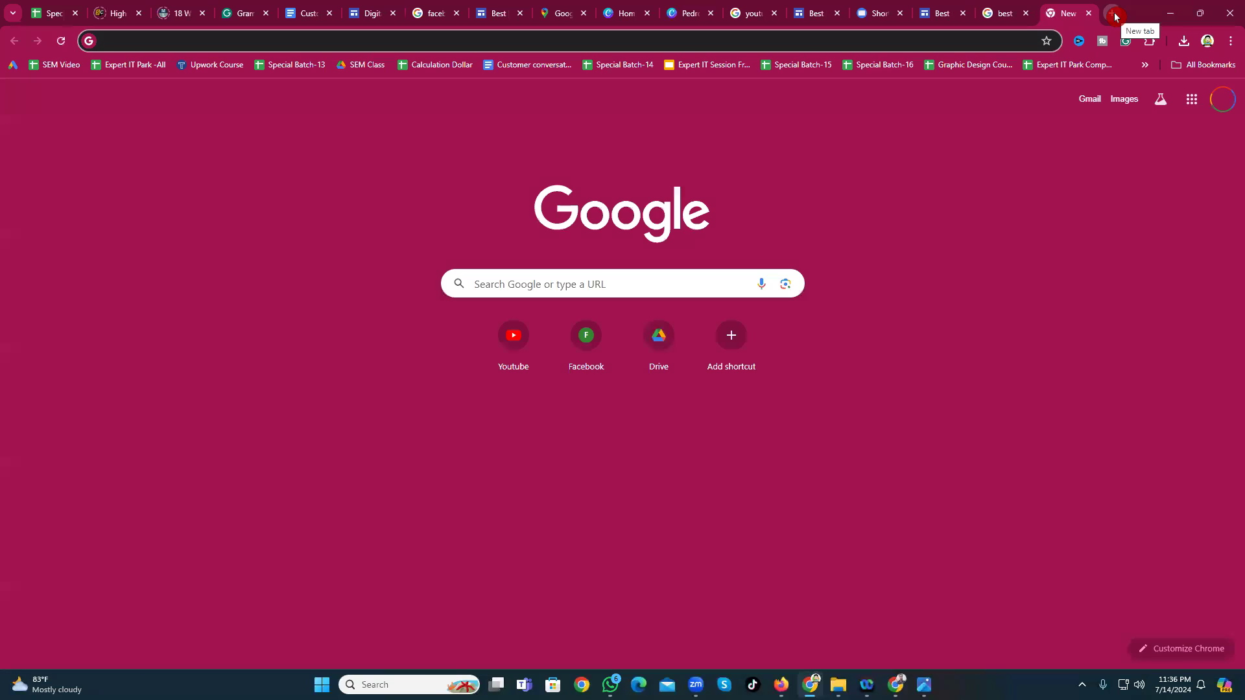
Step: Open Best Digital Service from the Google Sites home and copy its published site link
{"action": "type", "text": "sites.google.com"}
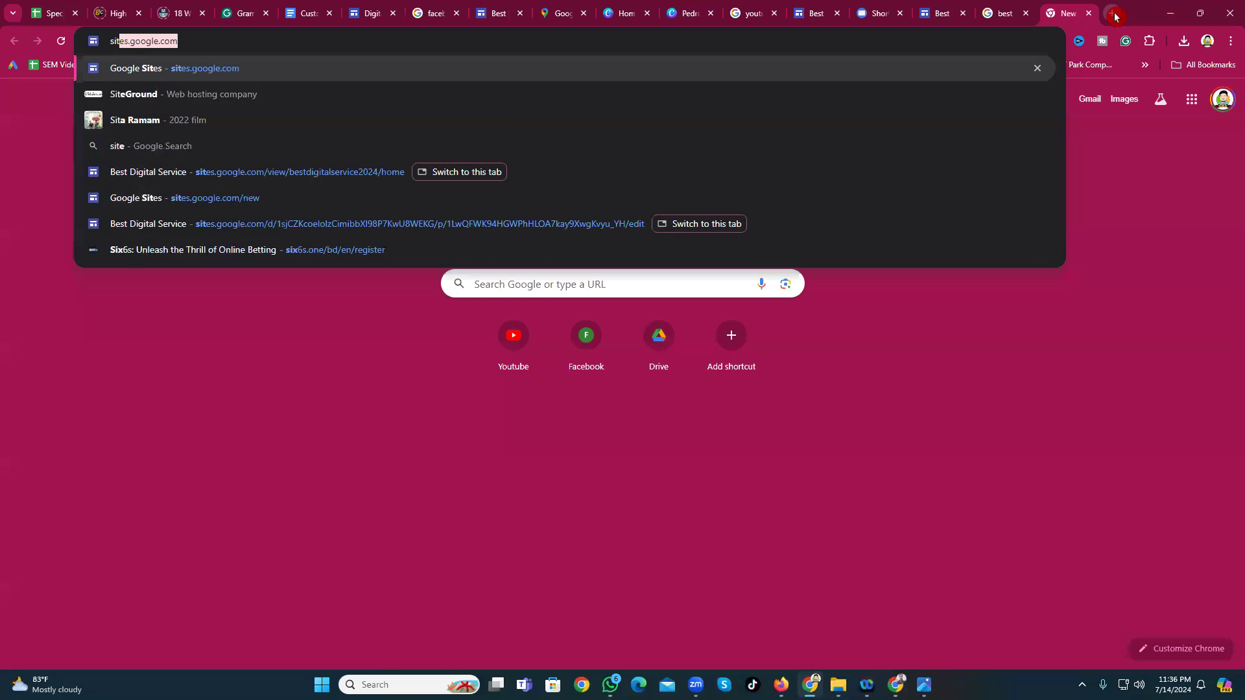
{"action": "key", "text": "Return"}
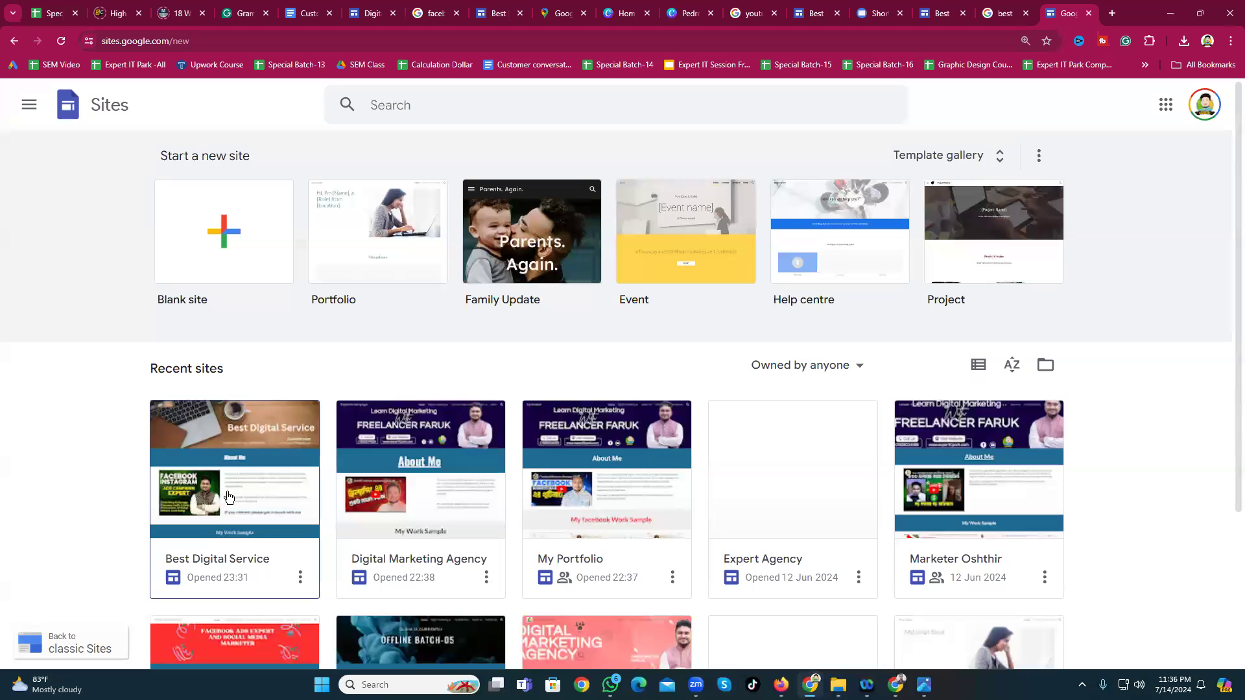
{"action": "left_click", "coordinate": [211, 509]}
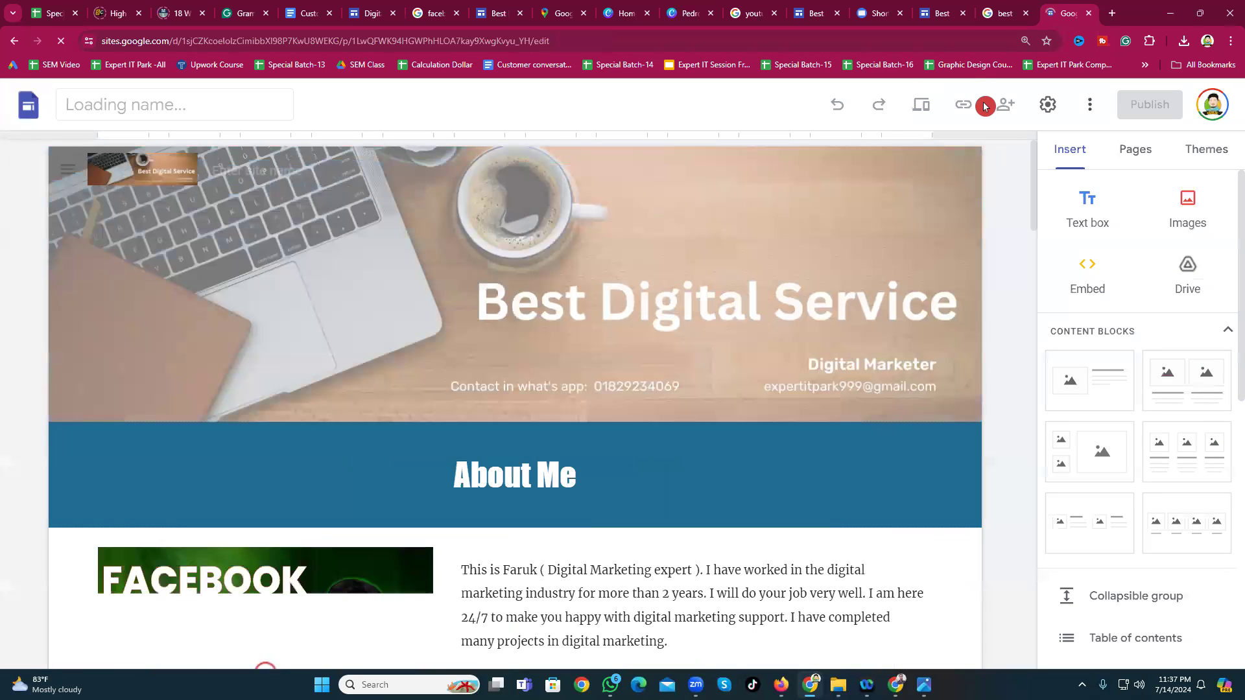
{"action": "left_click", "coordinate": [965, 108]}
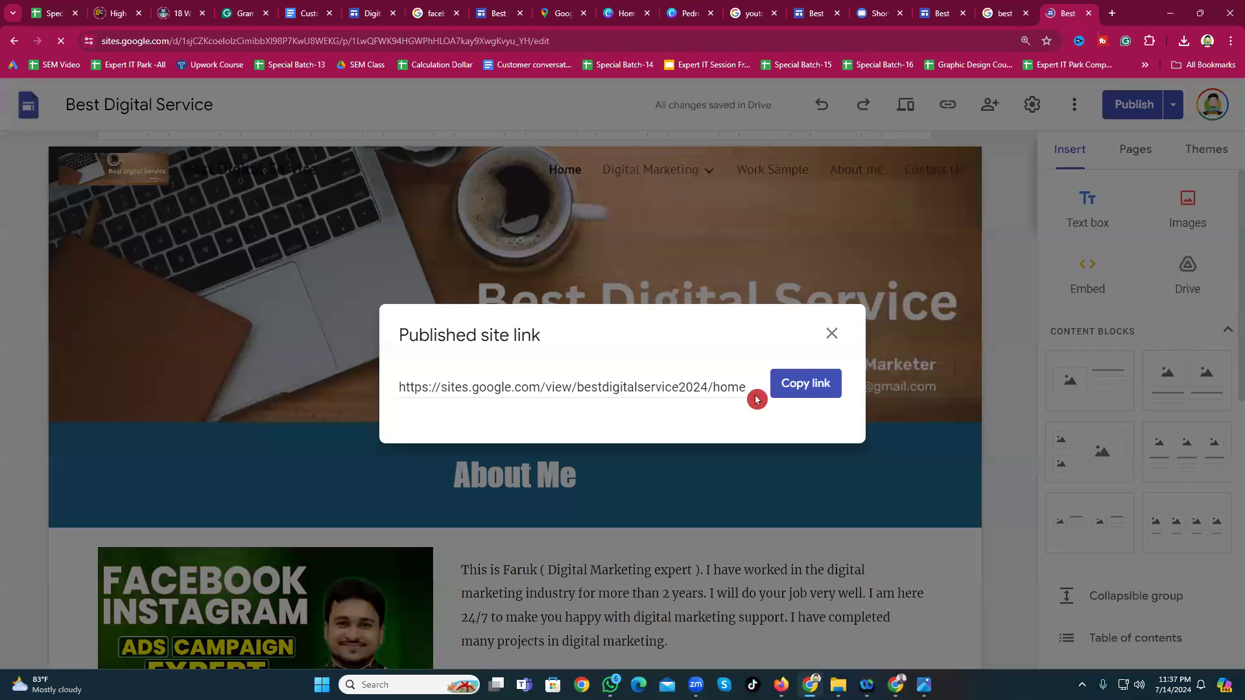
{"action": "left_click", "coordinate": [804, 388]}
Step: Load the copied link in a new tab and scroll through the live site
{"action": "left_click", "coordinate": [1113, 14]}
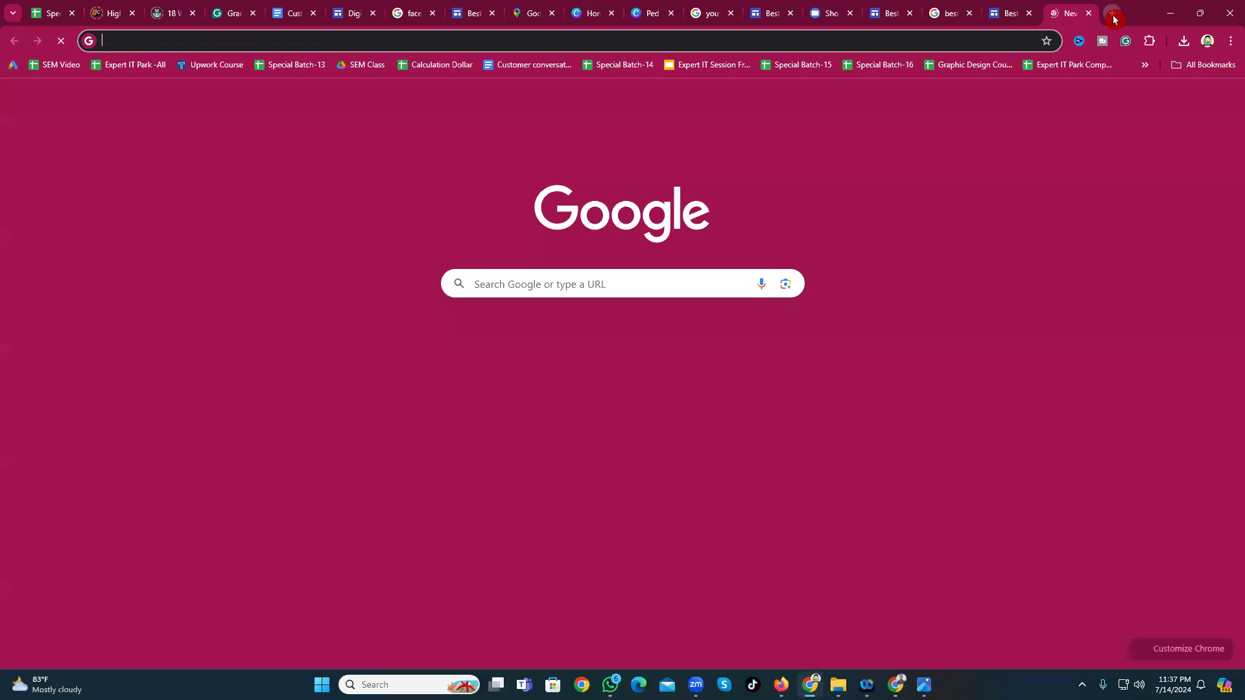
{"action": "key", "text": "ctrl+v"}
{"action": "key", "text": "Return"}
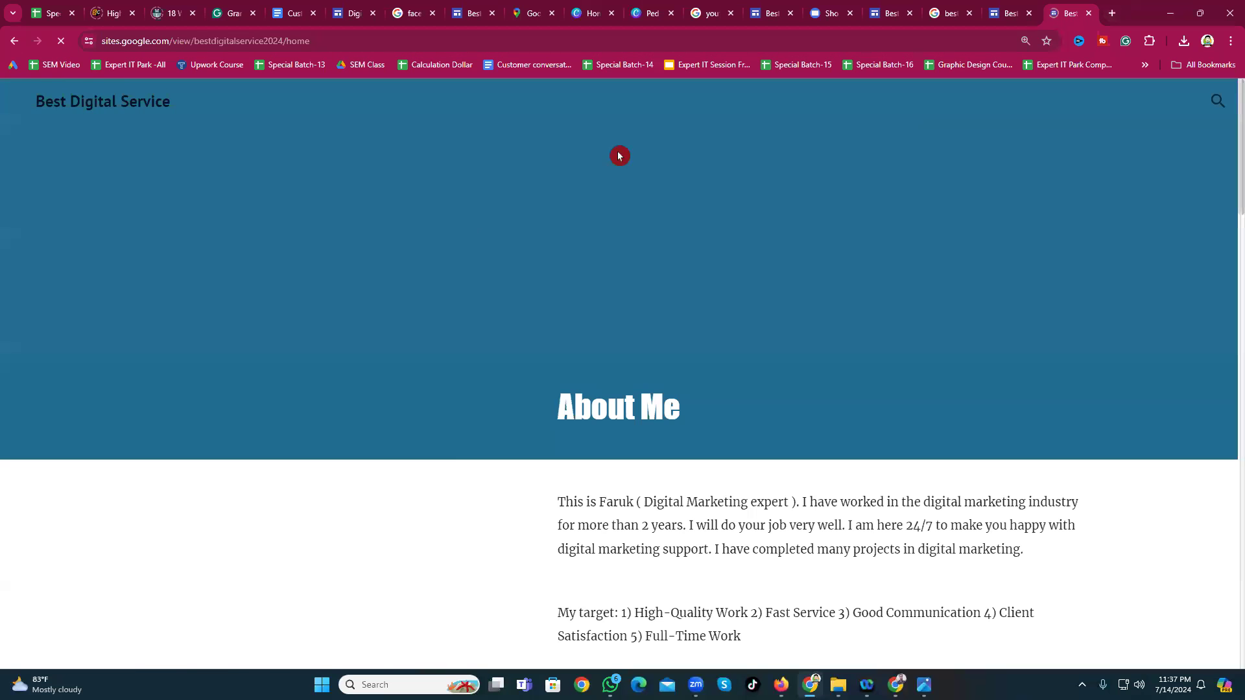
{"action": "scroll", "coordinate": [806, 436], "scroll_direction": "down", "scroll_amount": 20}
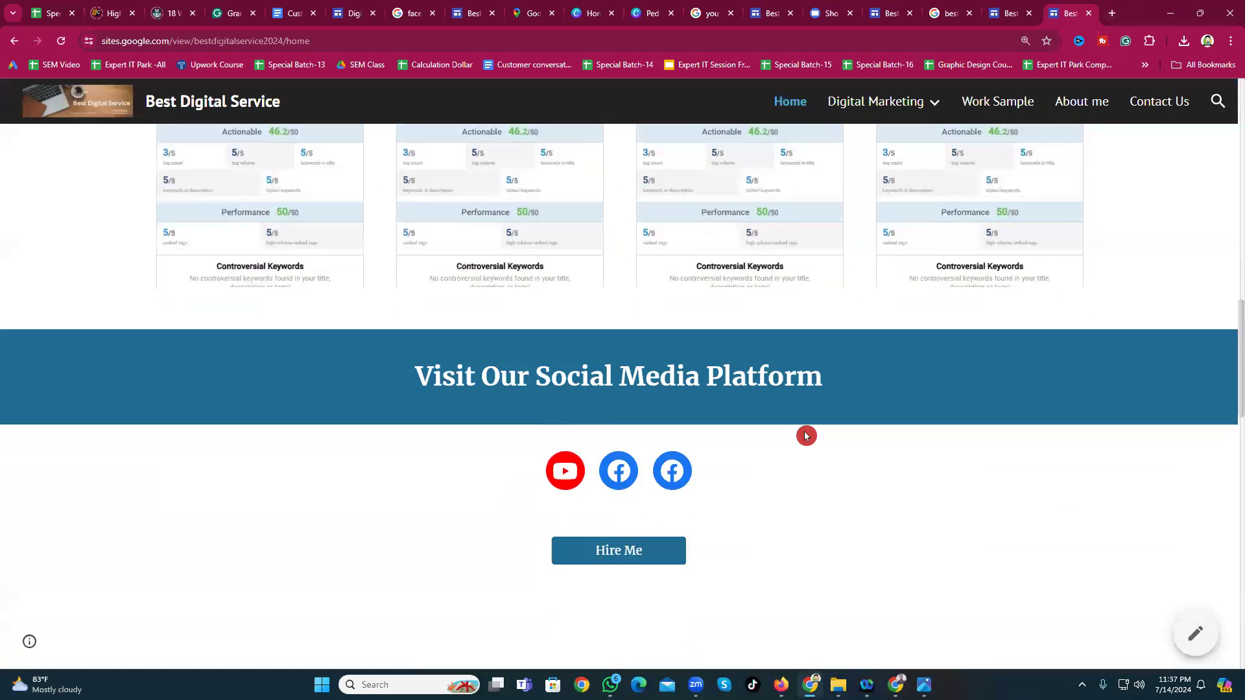
{"action": "scroll", "coordinate": [774, 443], "scroll_direction": "down", "scroll_amount": 5}
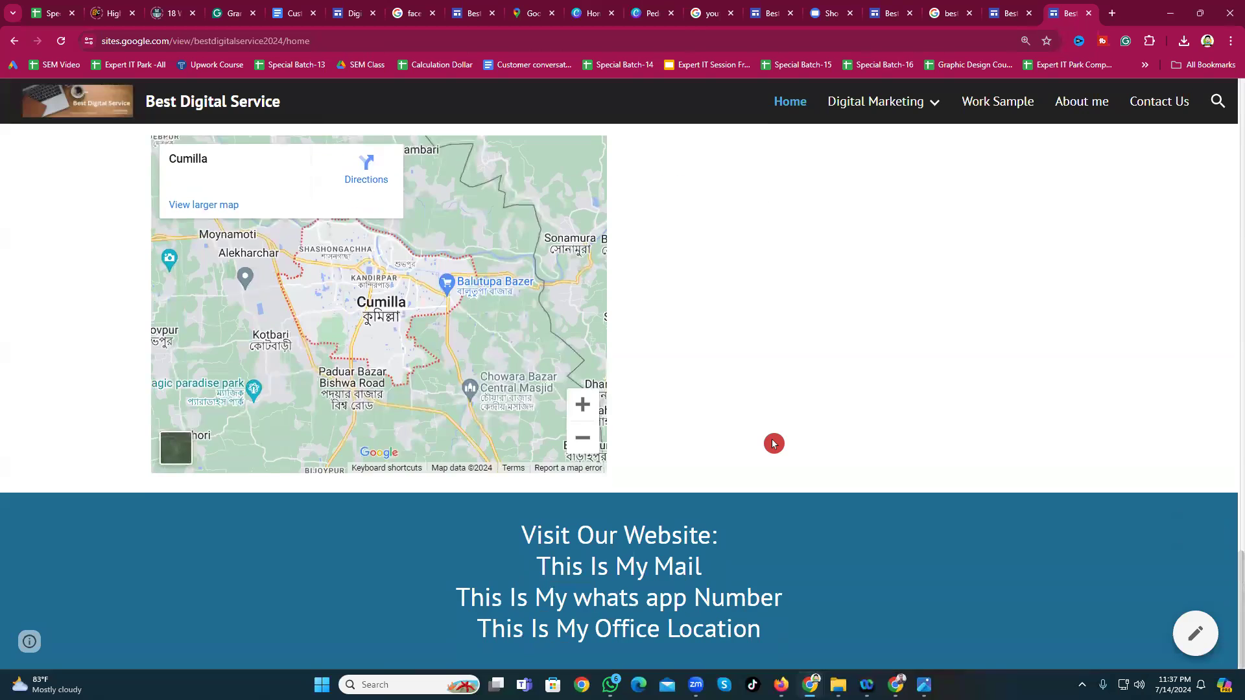
{"action": "scroll", "coordinate": [773, 438], "scroll_direction": "up", "scroll_amount": 10}
{"action": "scroll", "coordinate": [772, 432], "scroll_direction": "up", "scroll_amount": 15}
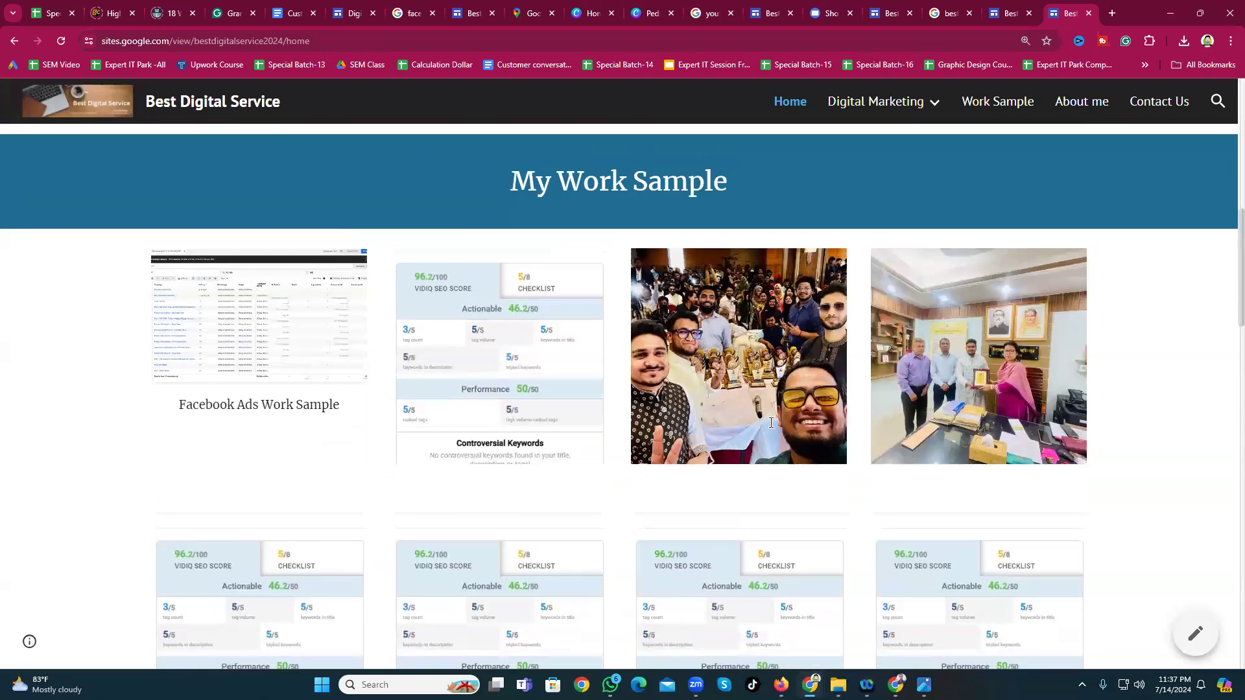